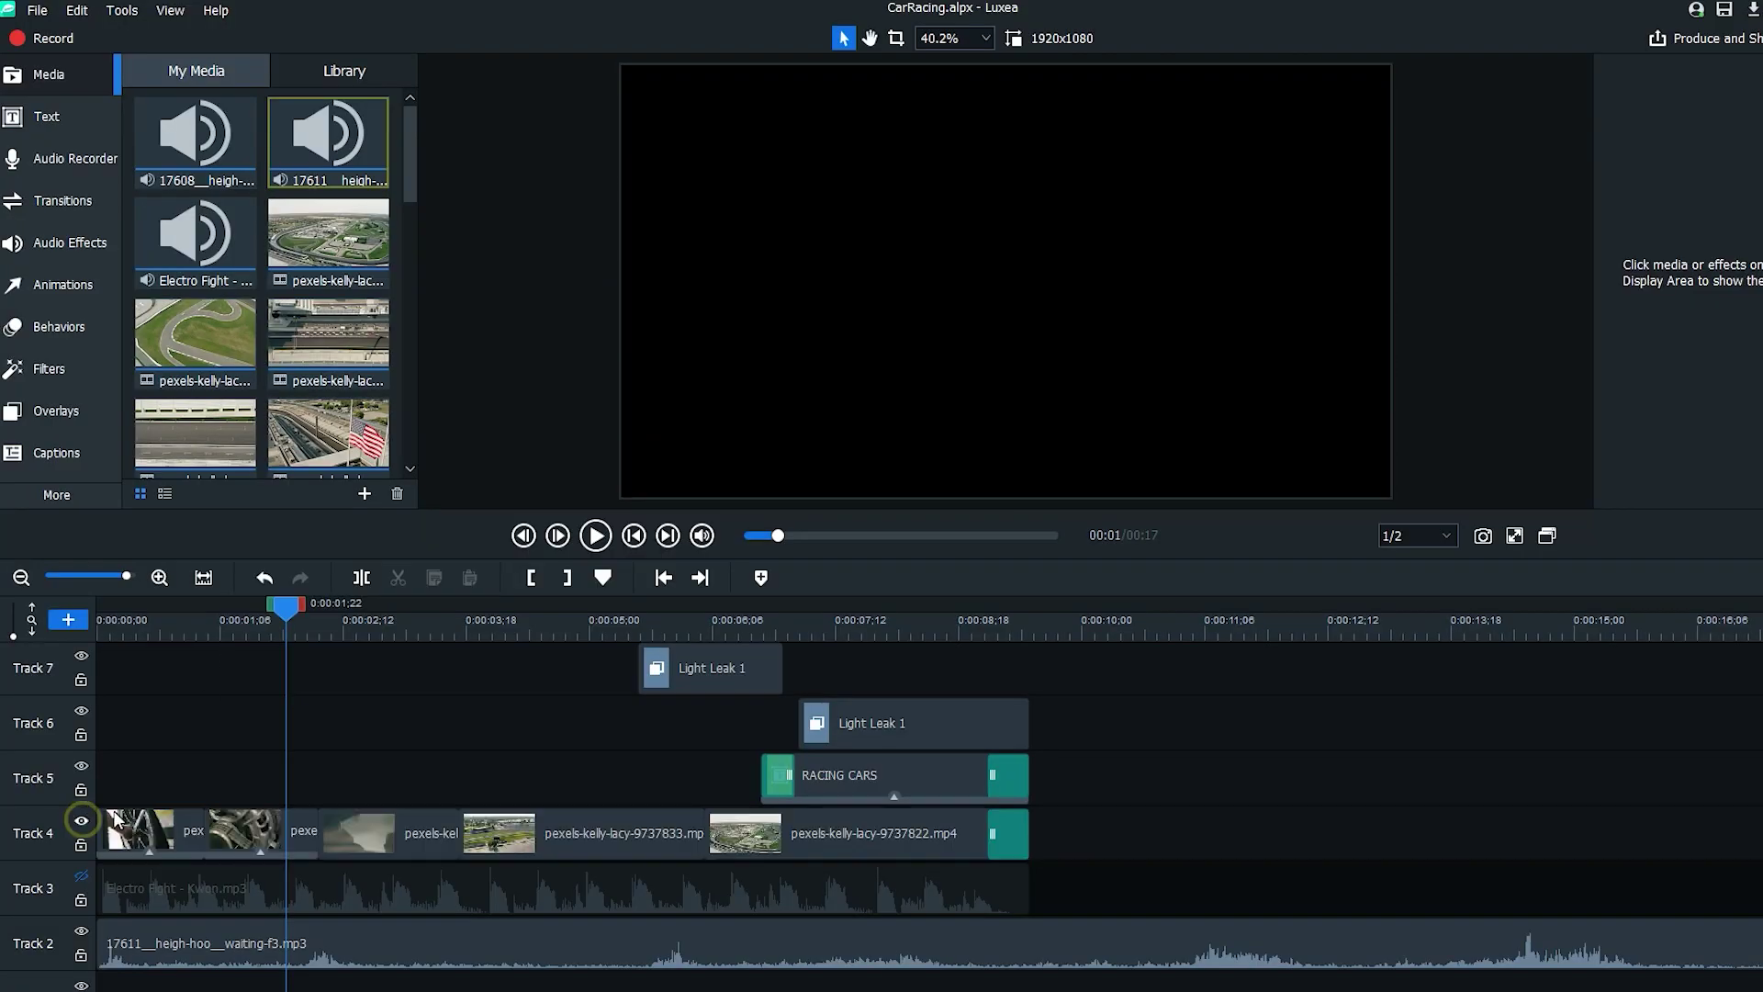
- Play the CarRacing intro and re-enable the Electro Fight music on Track 3
key("space")
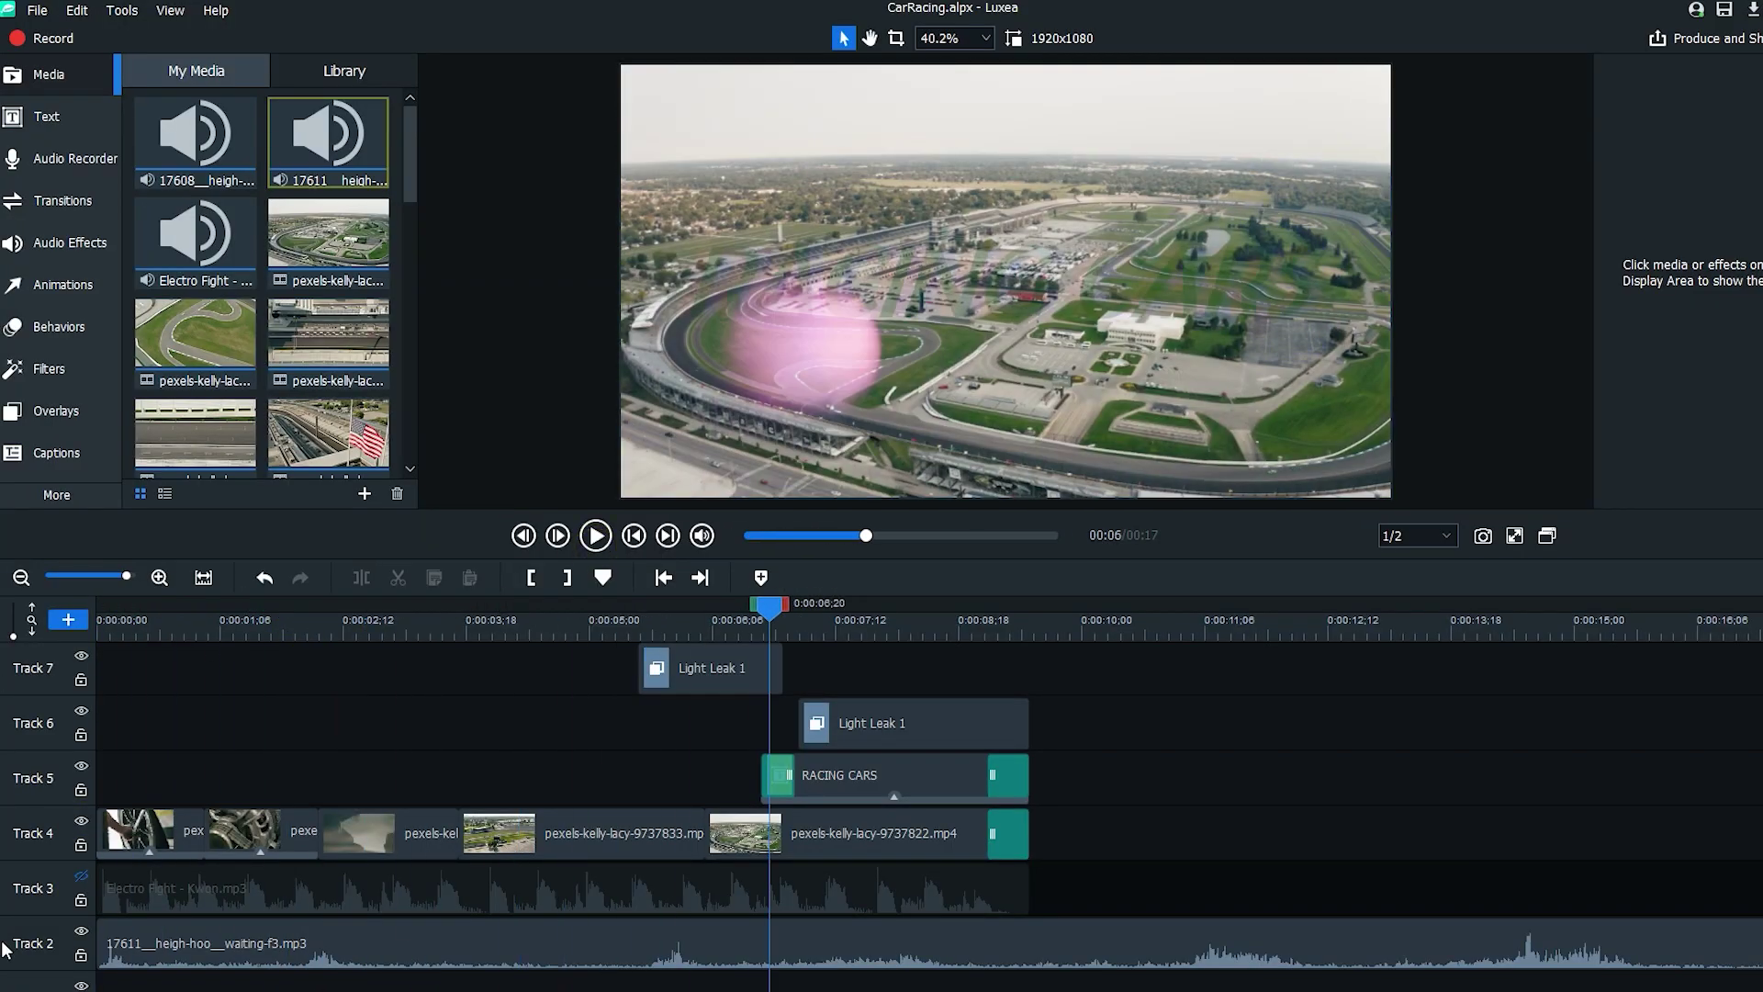
left_click(81, 875)
left_click(186, 620)
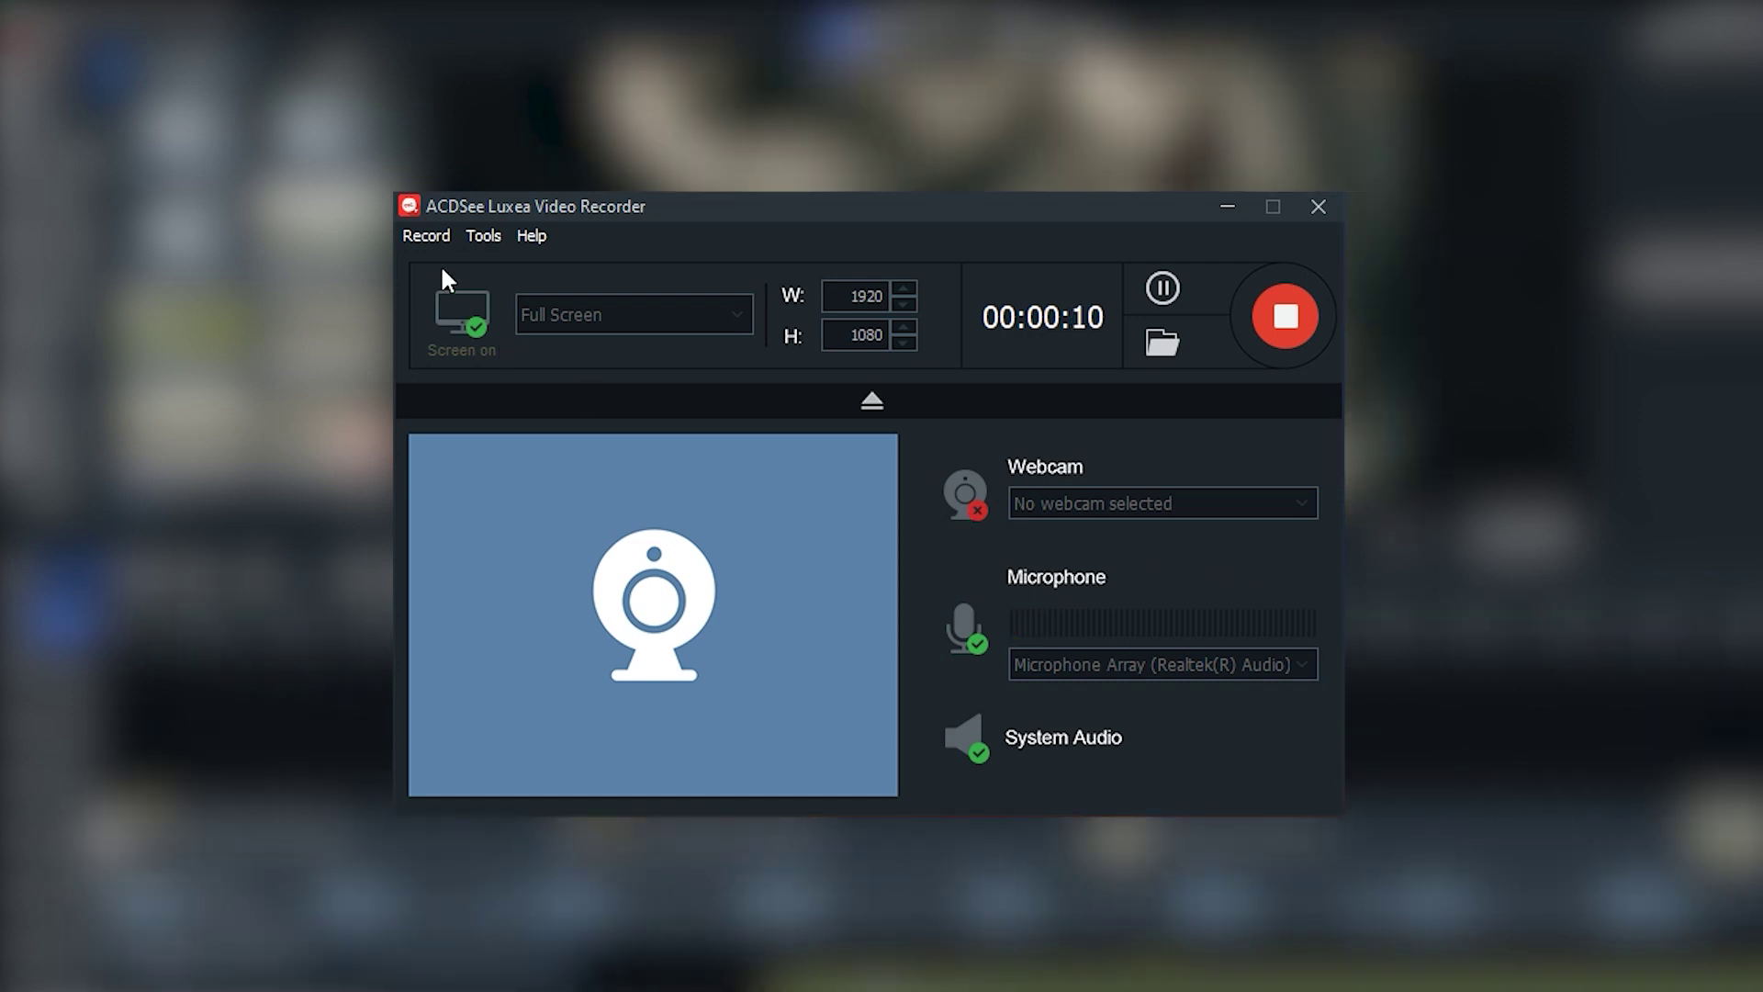
left_click(432, 236)
mouse_move(473, 237)
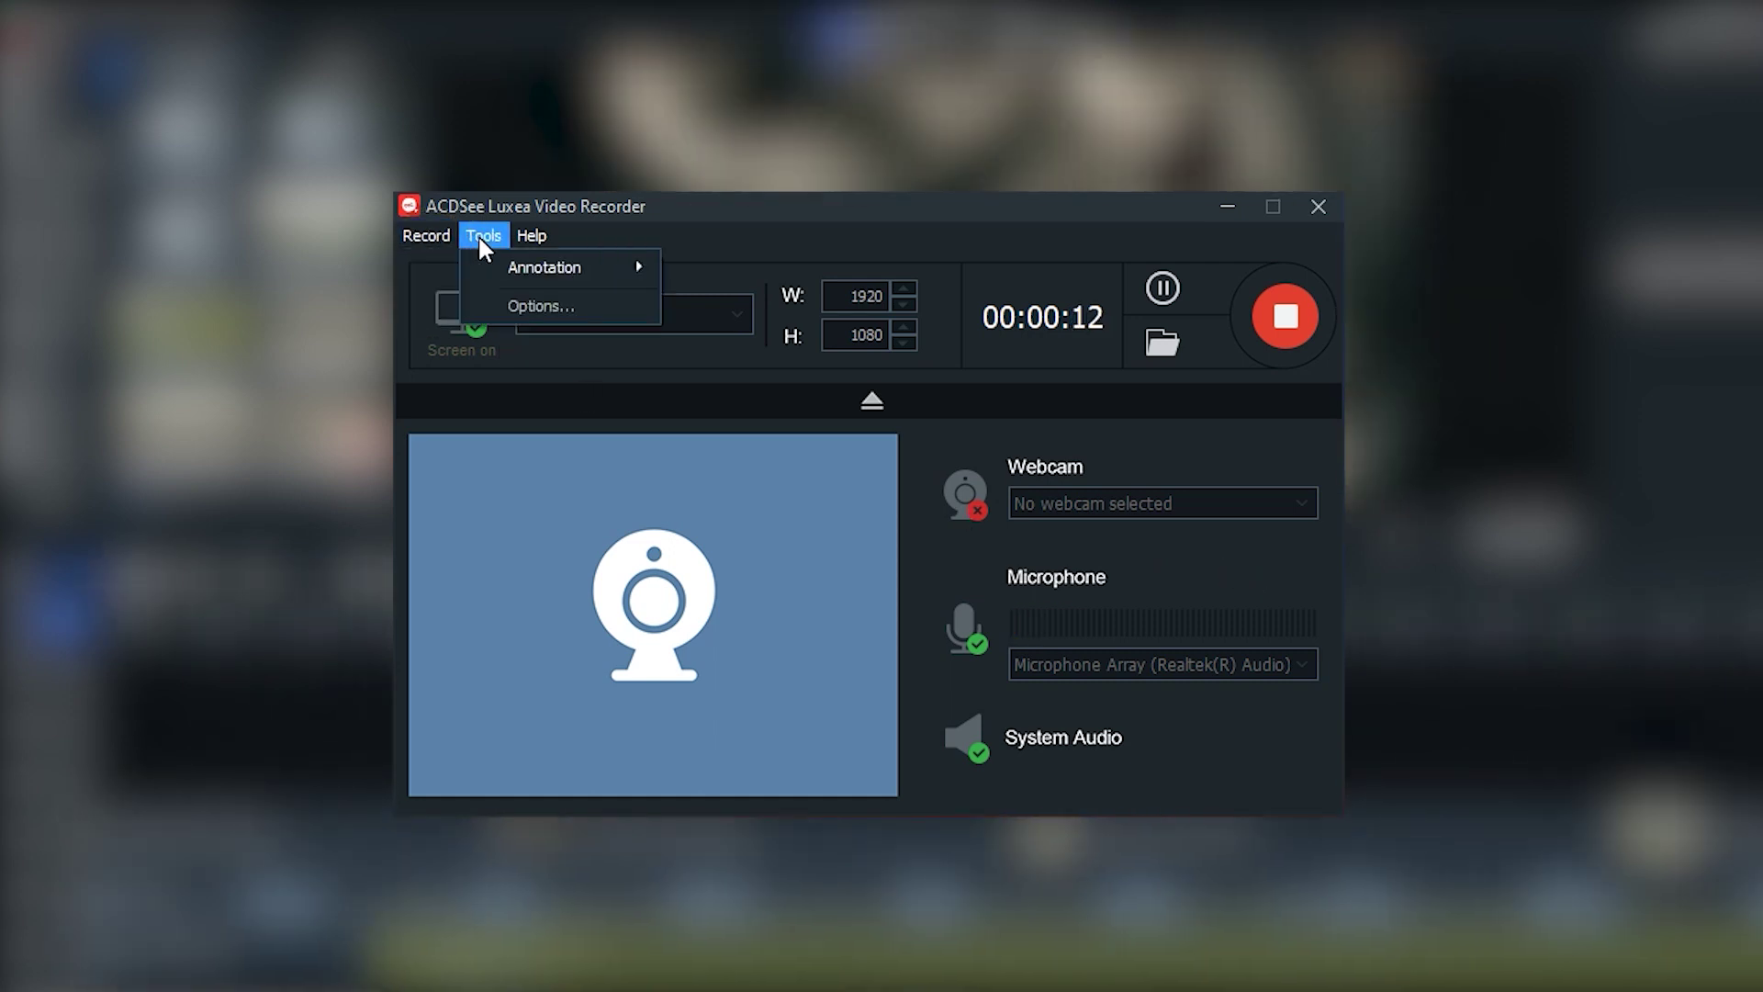
mouse_move(537, 240)
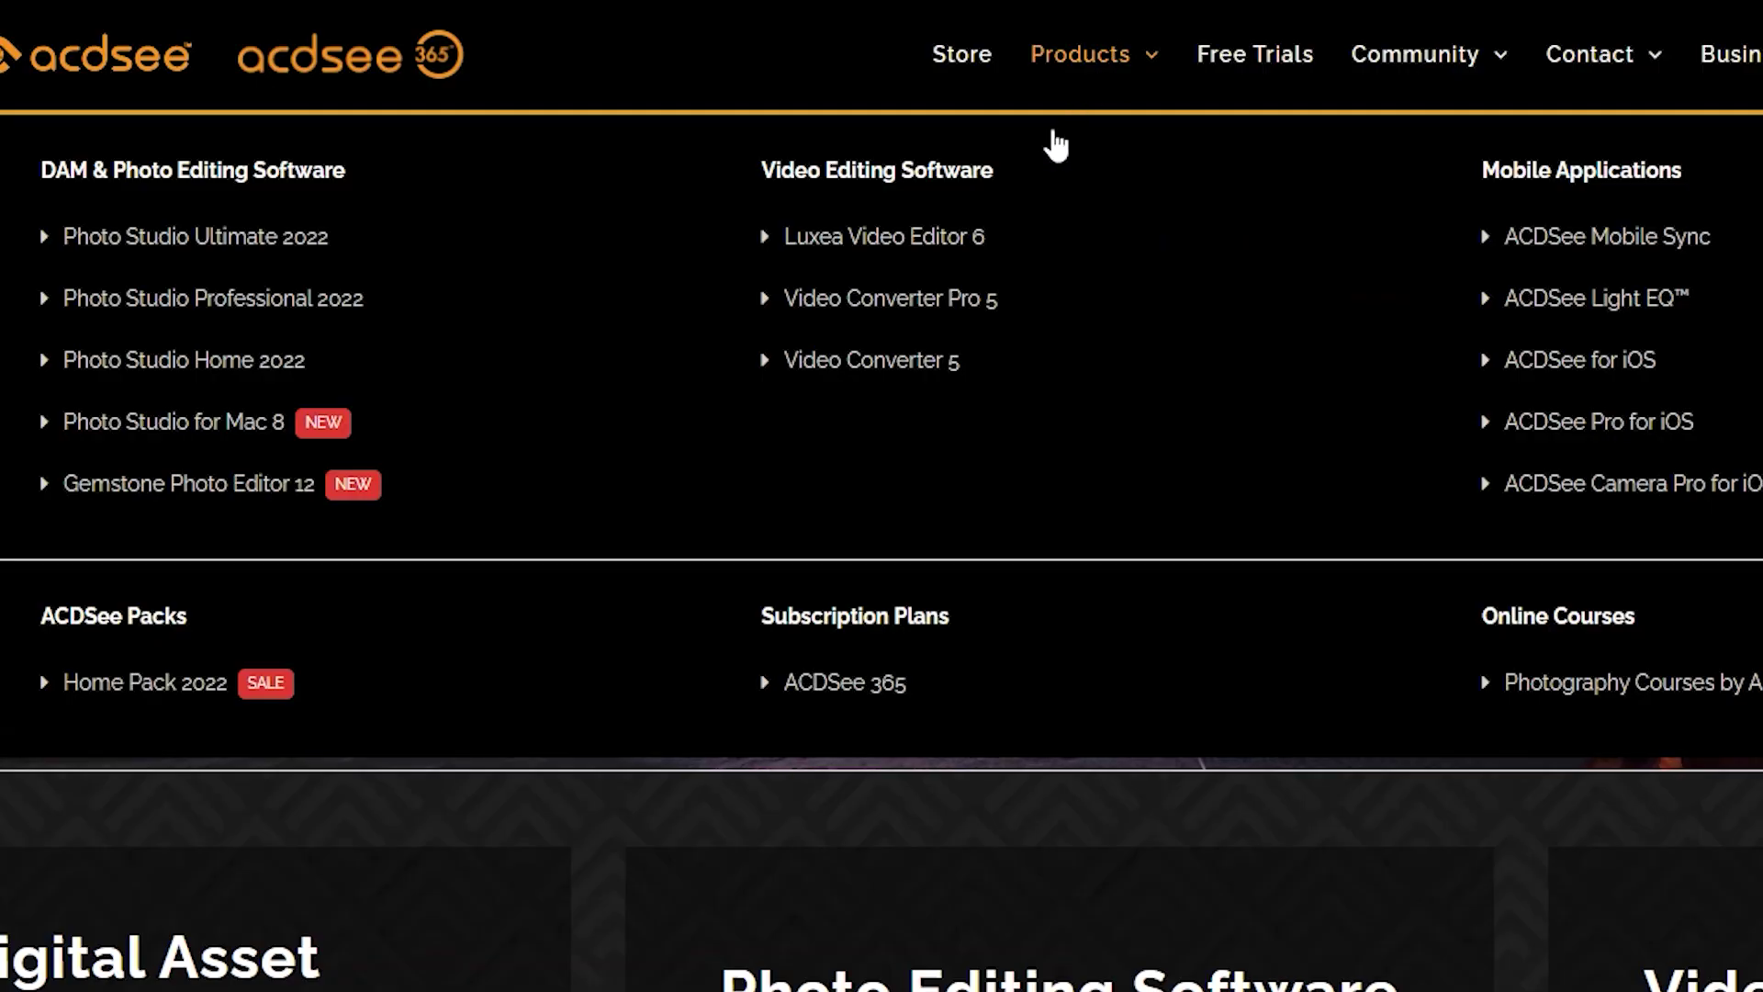
- Go to Products > Luxea Video Editor 6 and start its free download
left_click(907, 240)
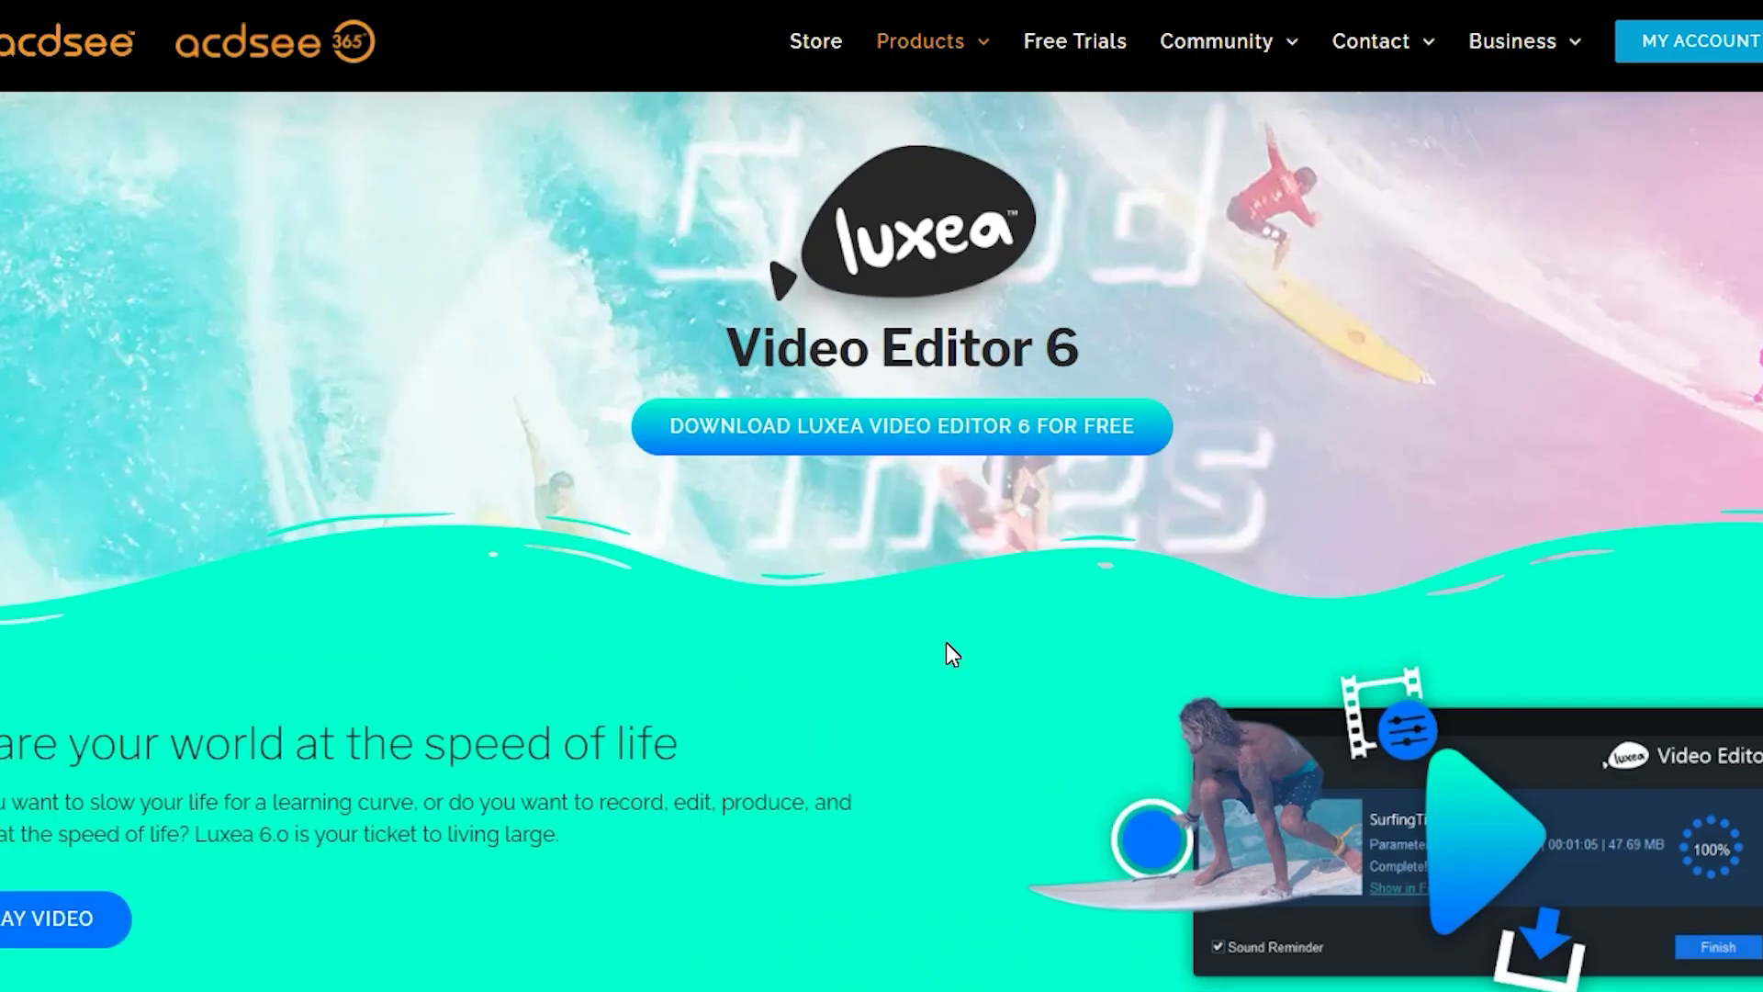
left_click(1031, 456)
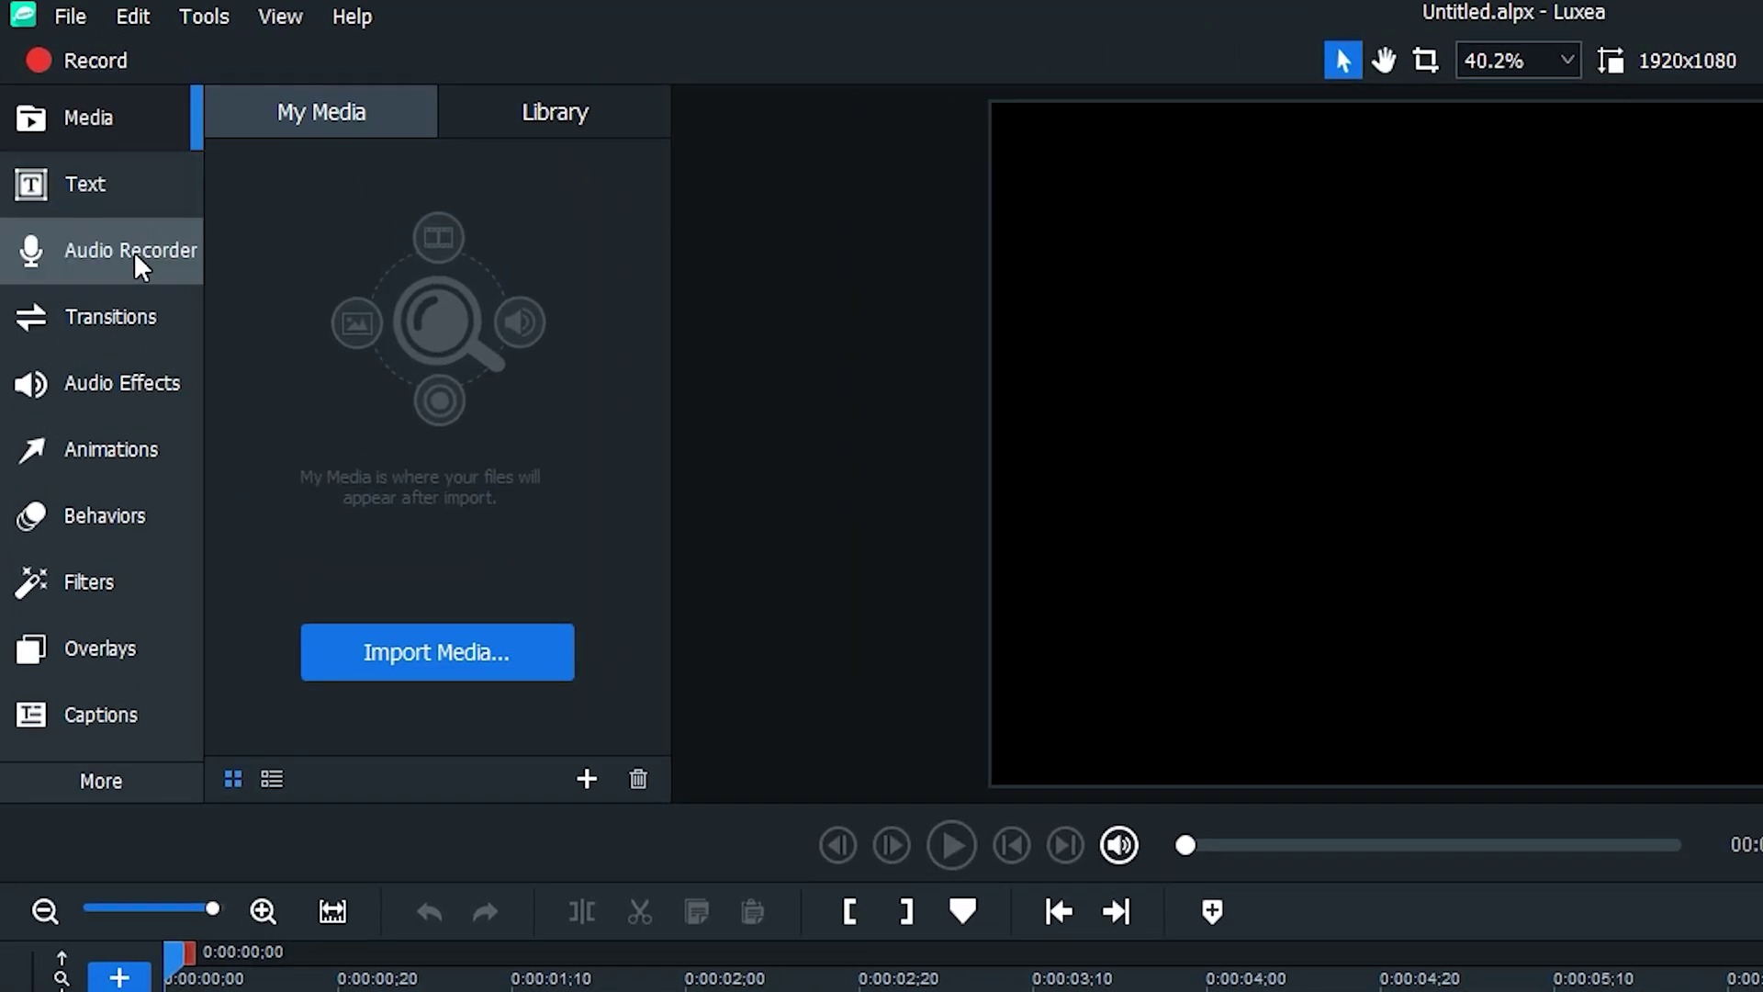
left_click(98, 784)
left_click(96, 786)
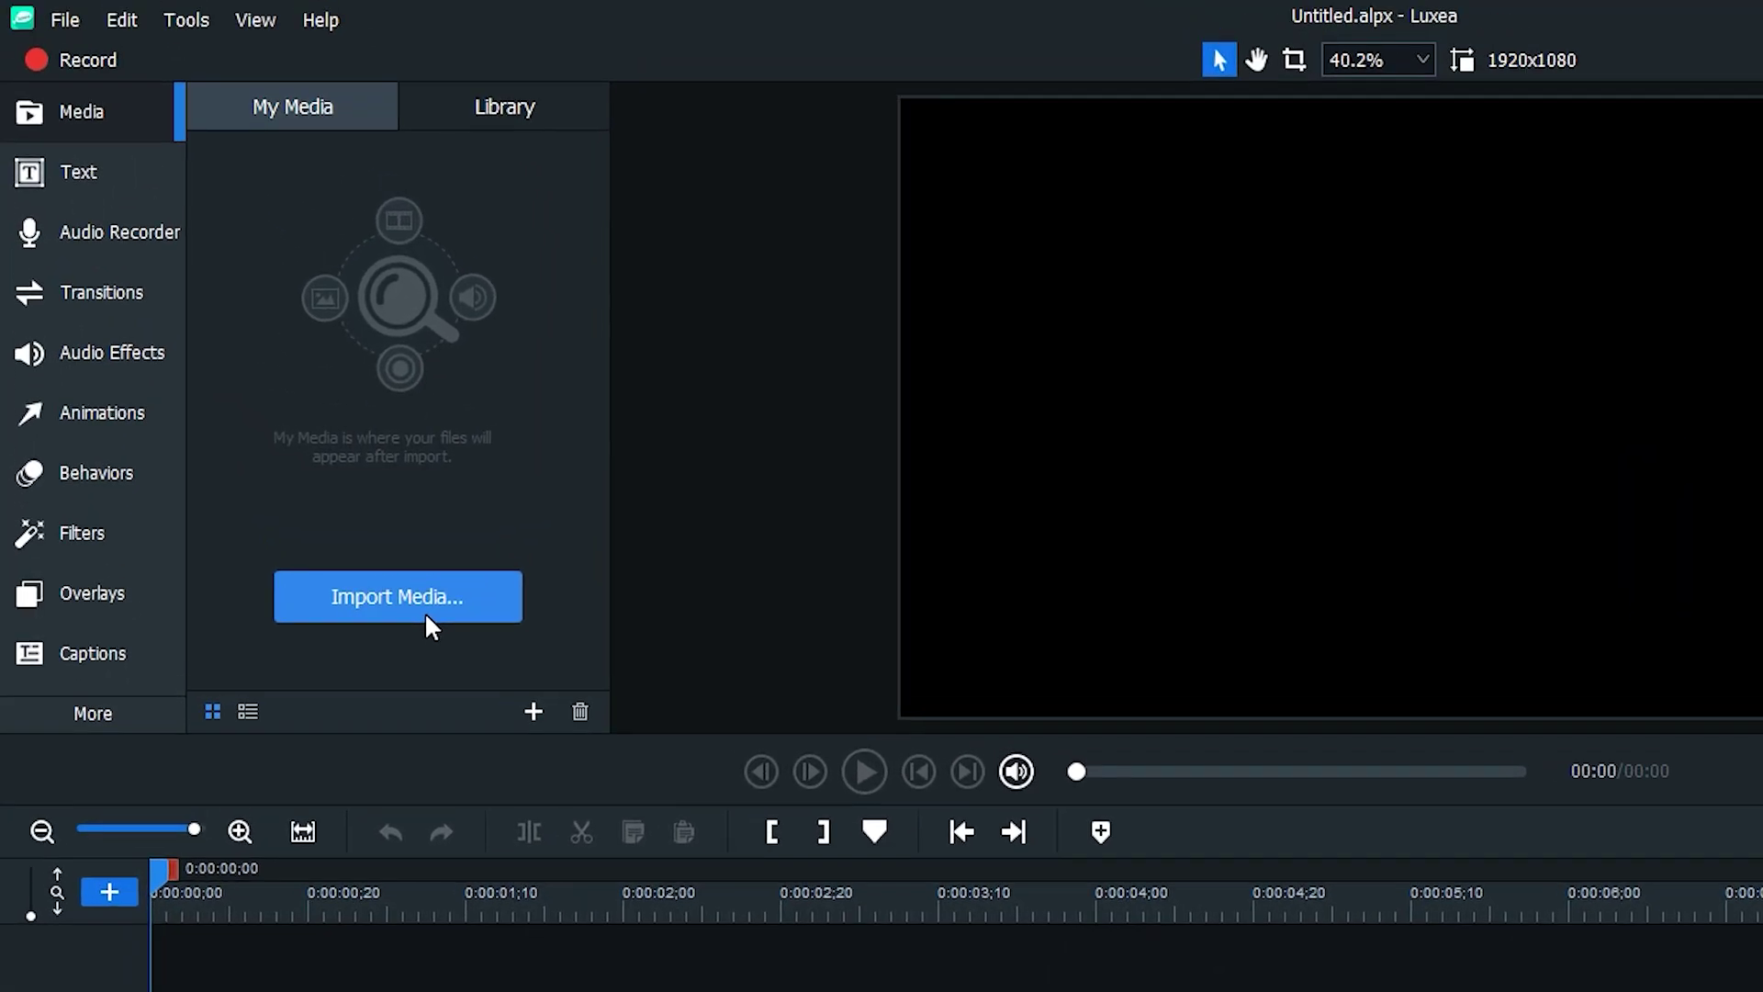
- Import all 27 files from Desktop > Car Racing Footage into My Media
left_click(425, 611)
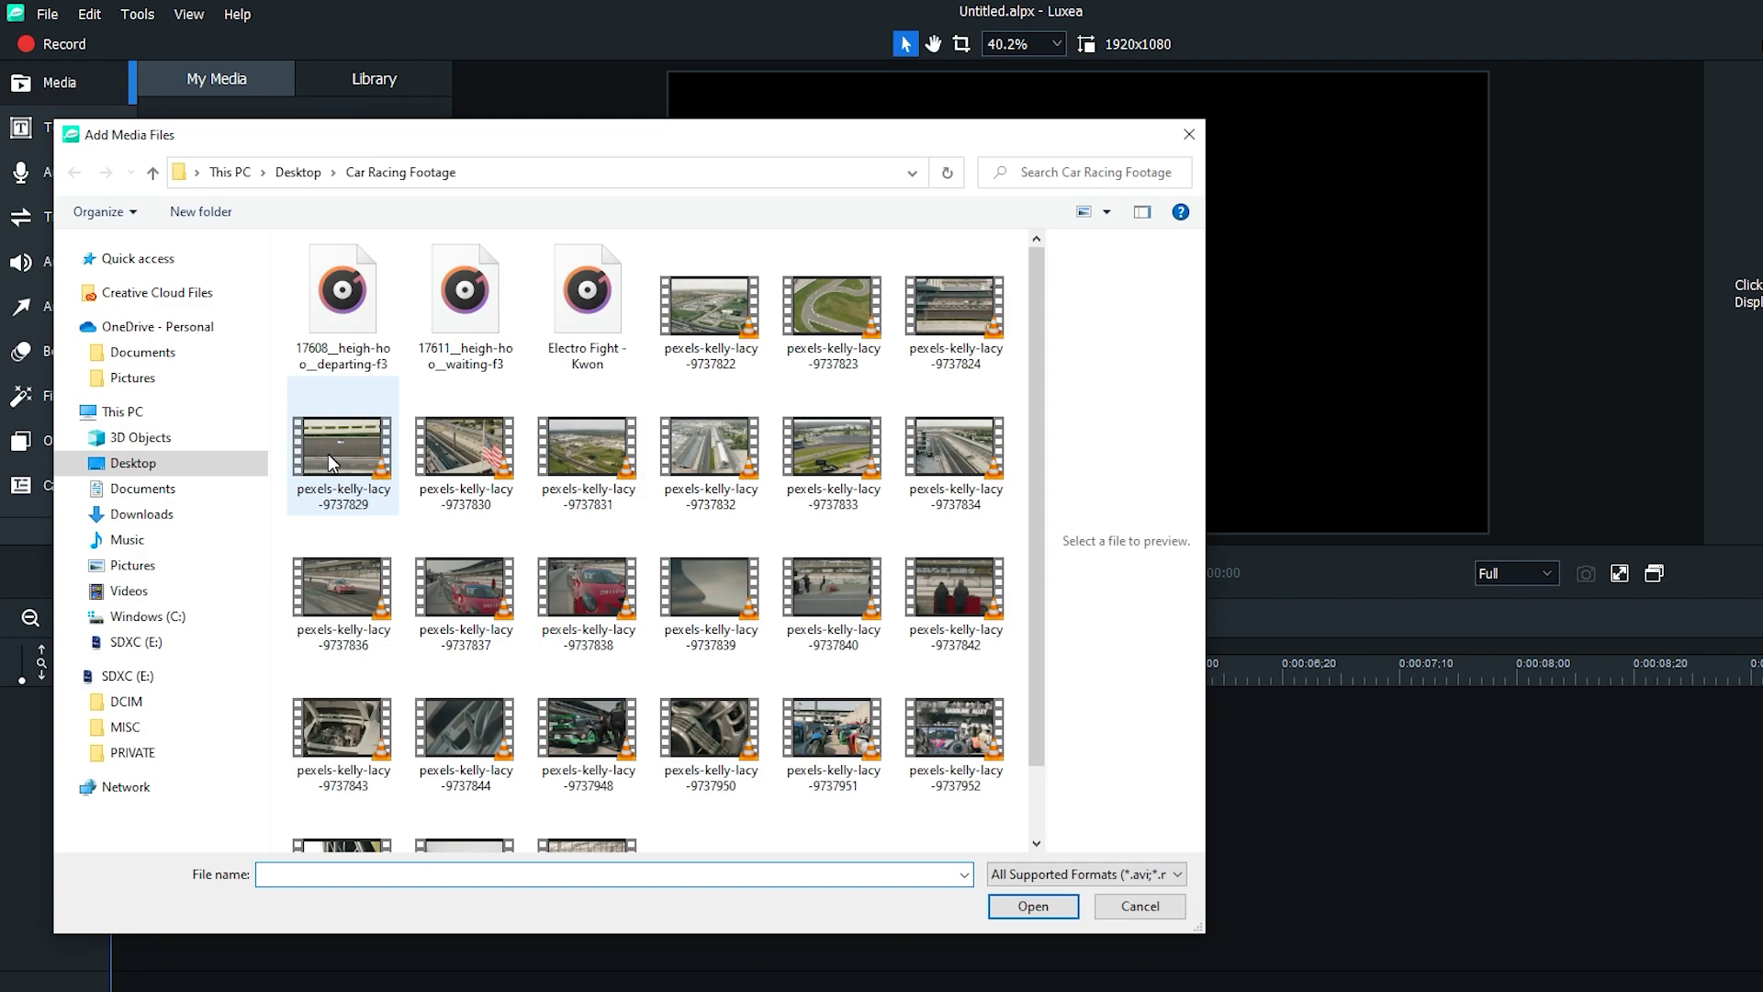
left_click_drag(1040, 303, 1027, 370)
left_click_drag(990, 831, 342, 255)
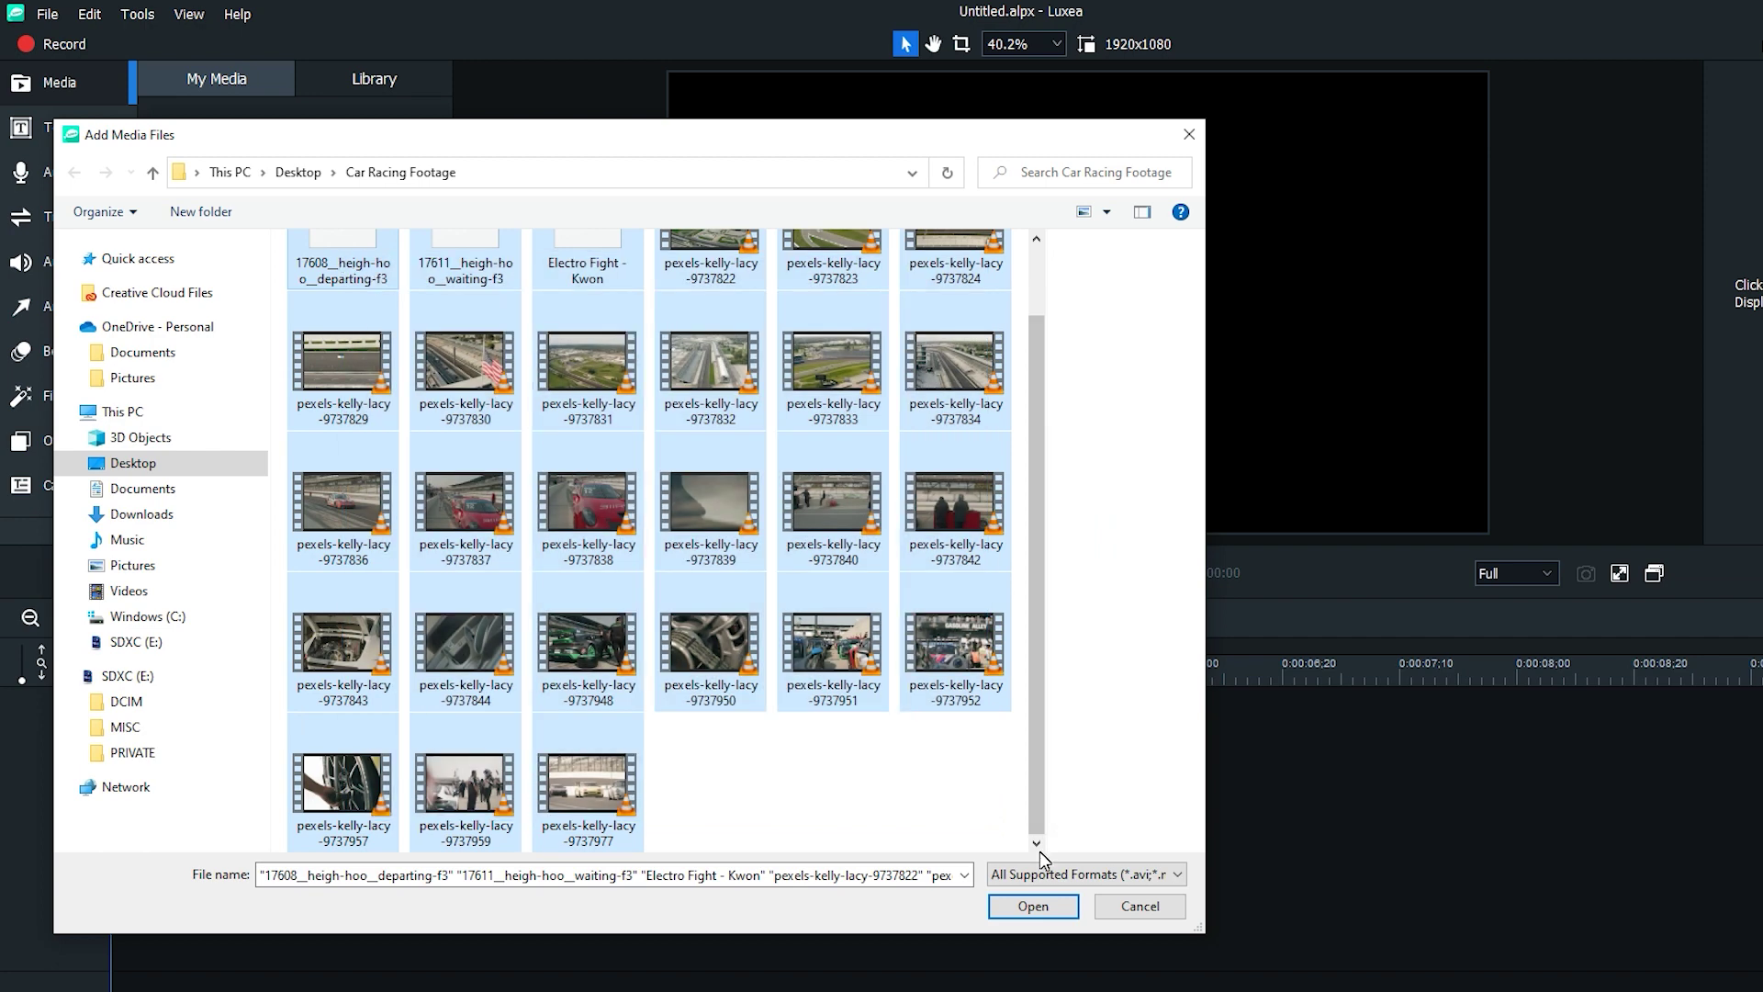
left_click(1032, 907)
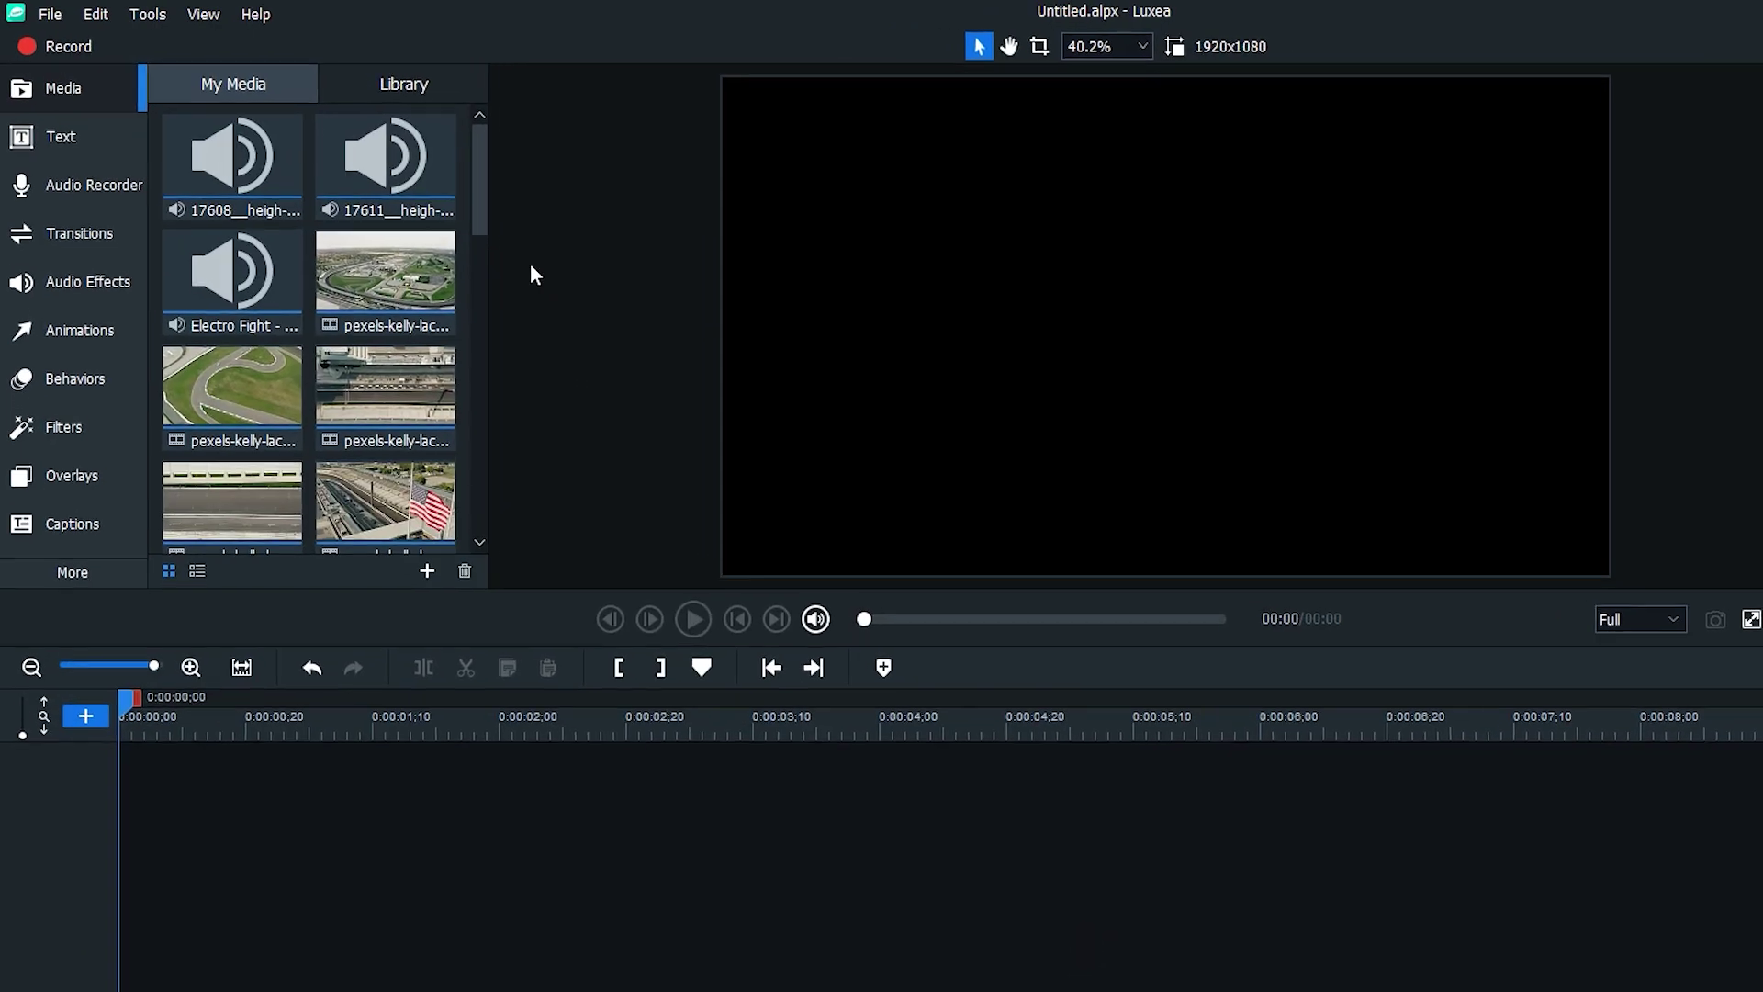
left_click_drag(479, 176, 479, 203)
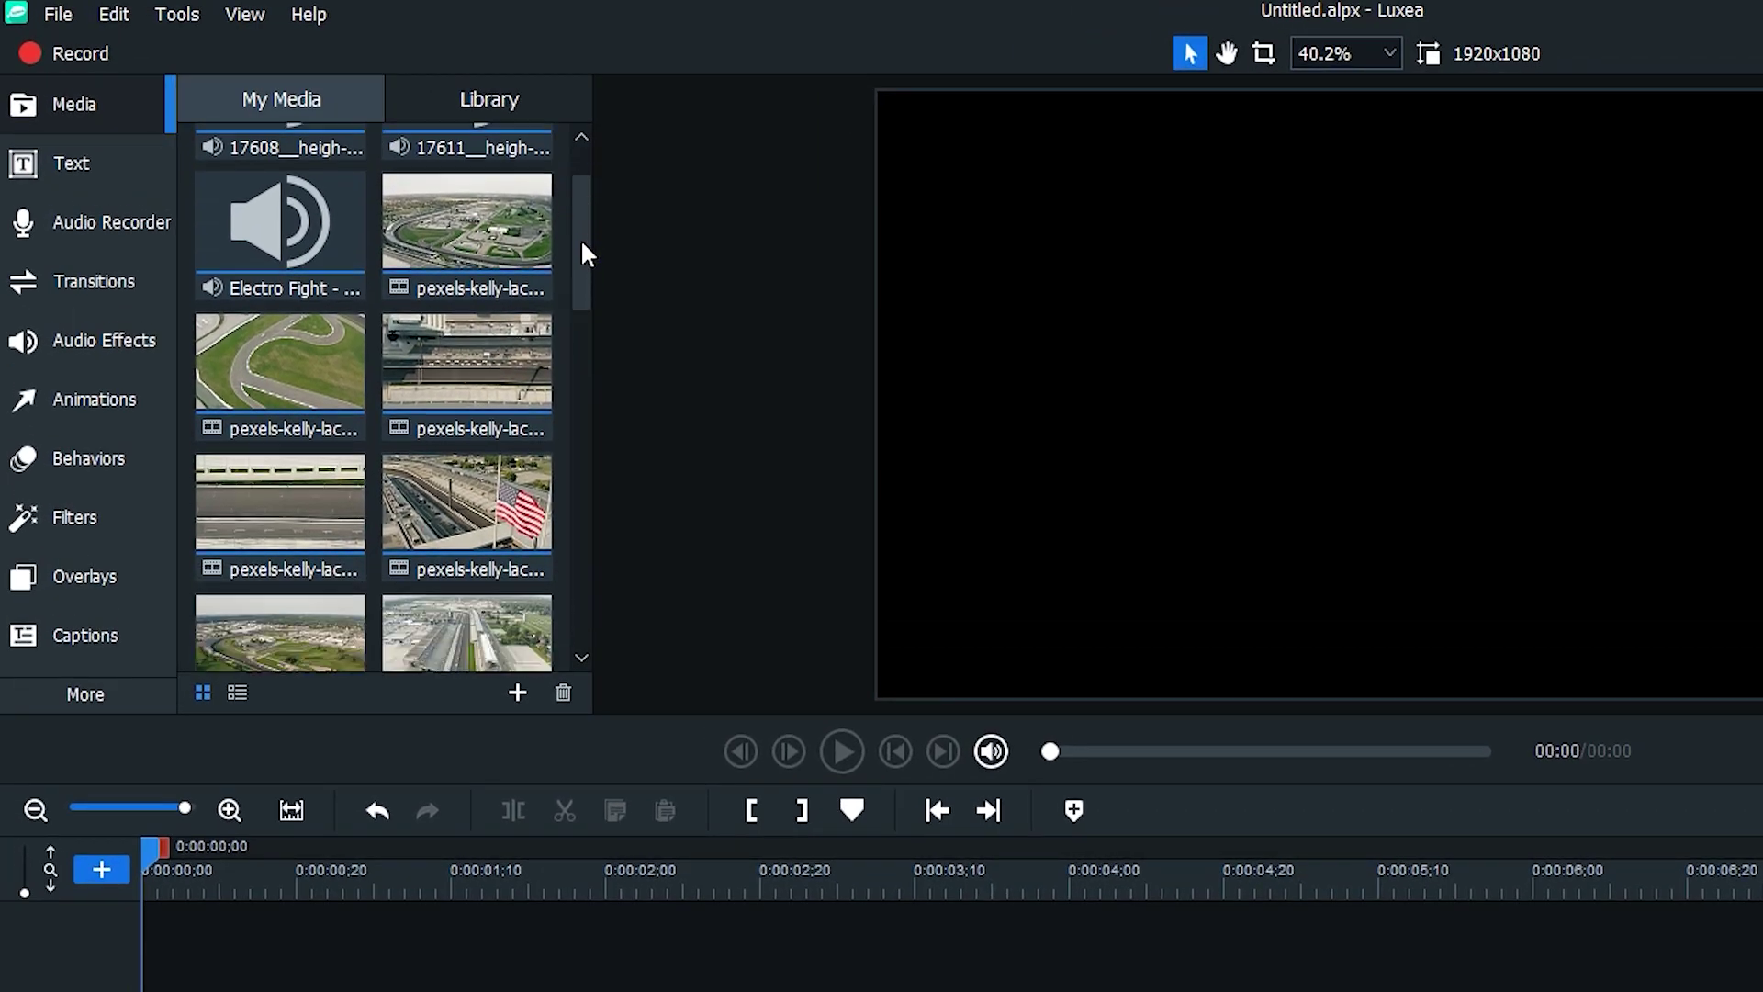
left_click_drag(582, 244, 698, 264)
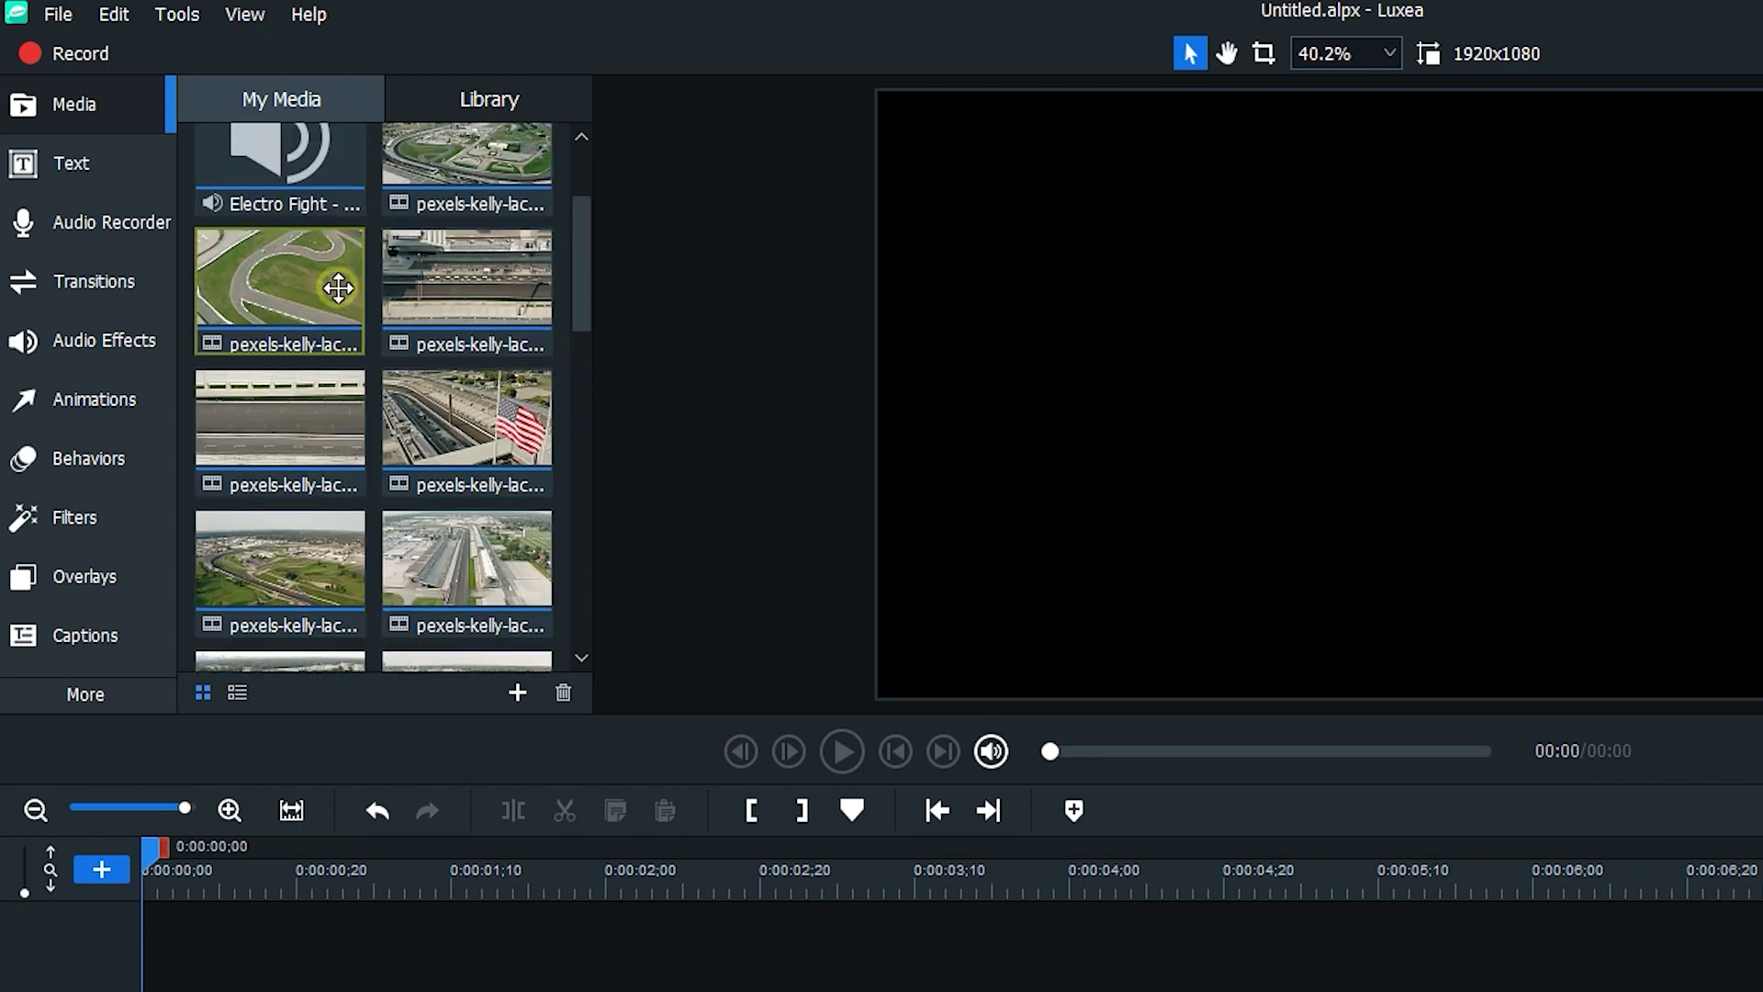
double_click(286, 281)
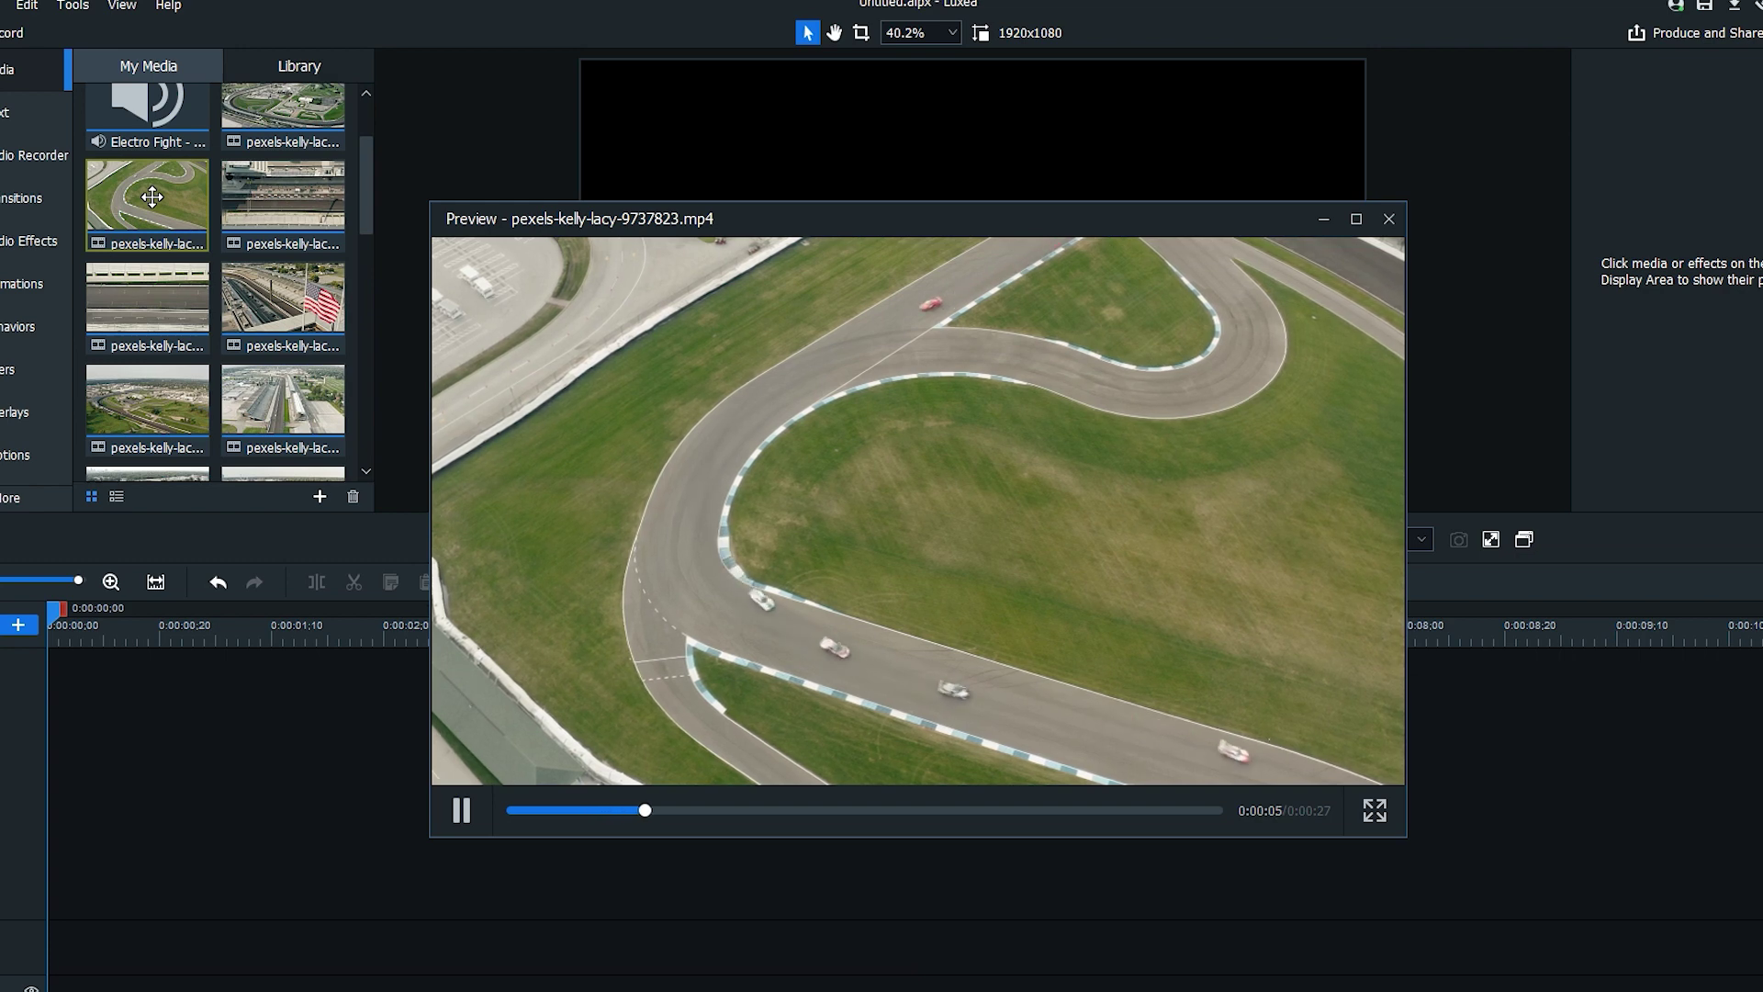
left_click(1389, 219)
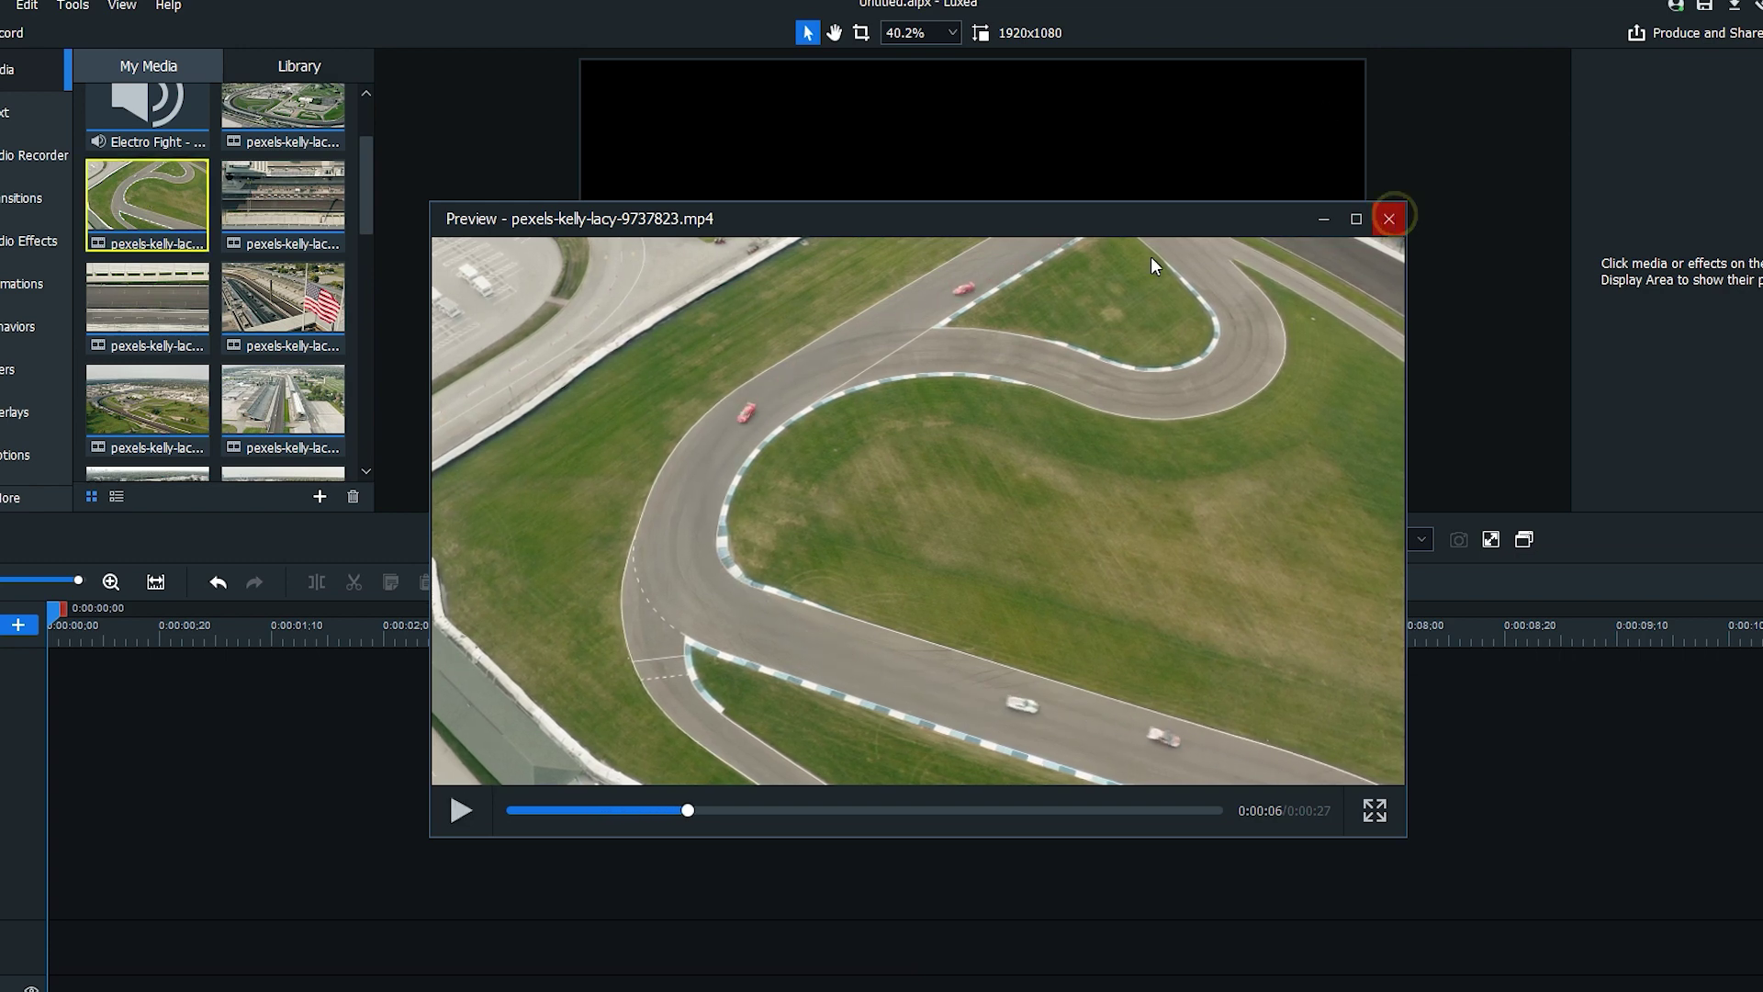
scroll(350, 327, "down", 5)
double_click(283, 418)
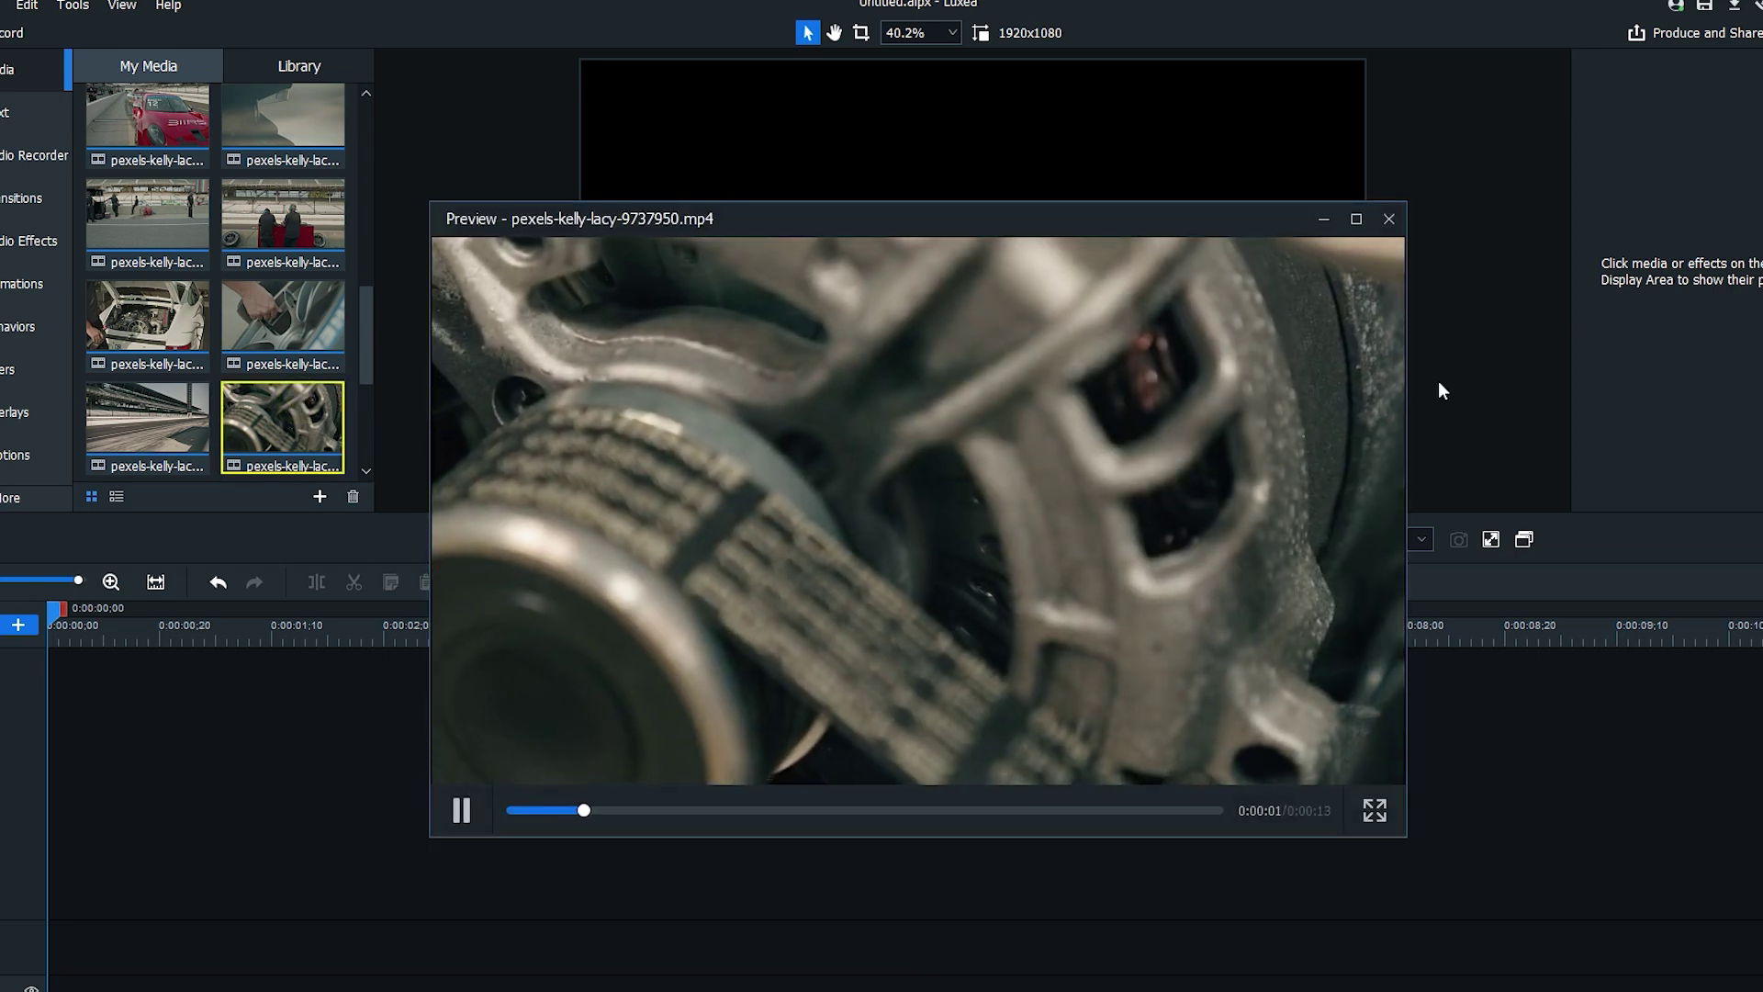
left_click(1394, 220)
left_click_drag(381, 363, 384, 273)
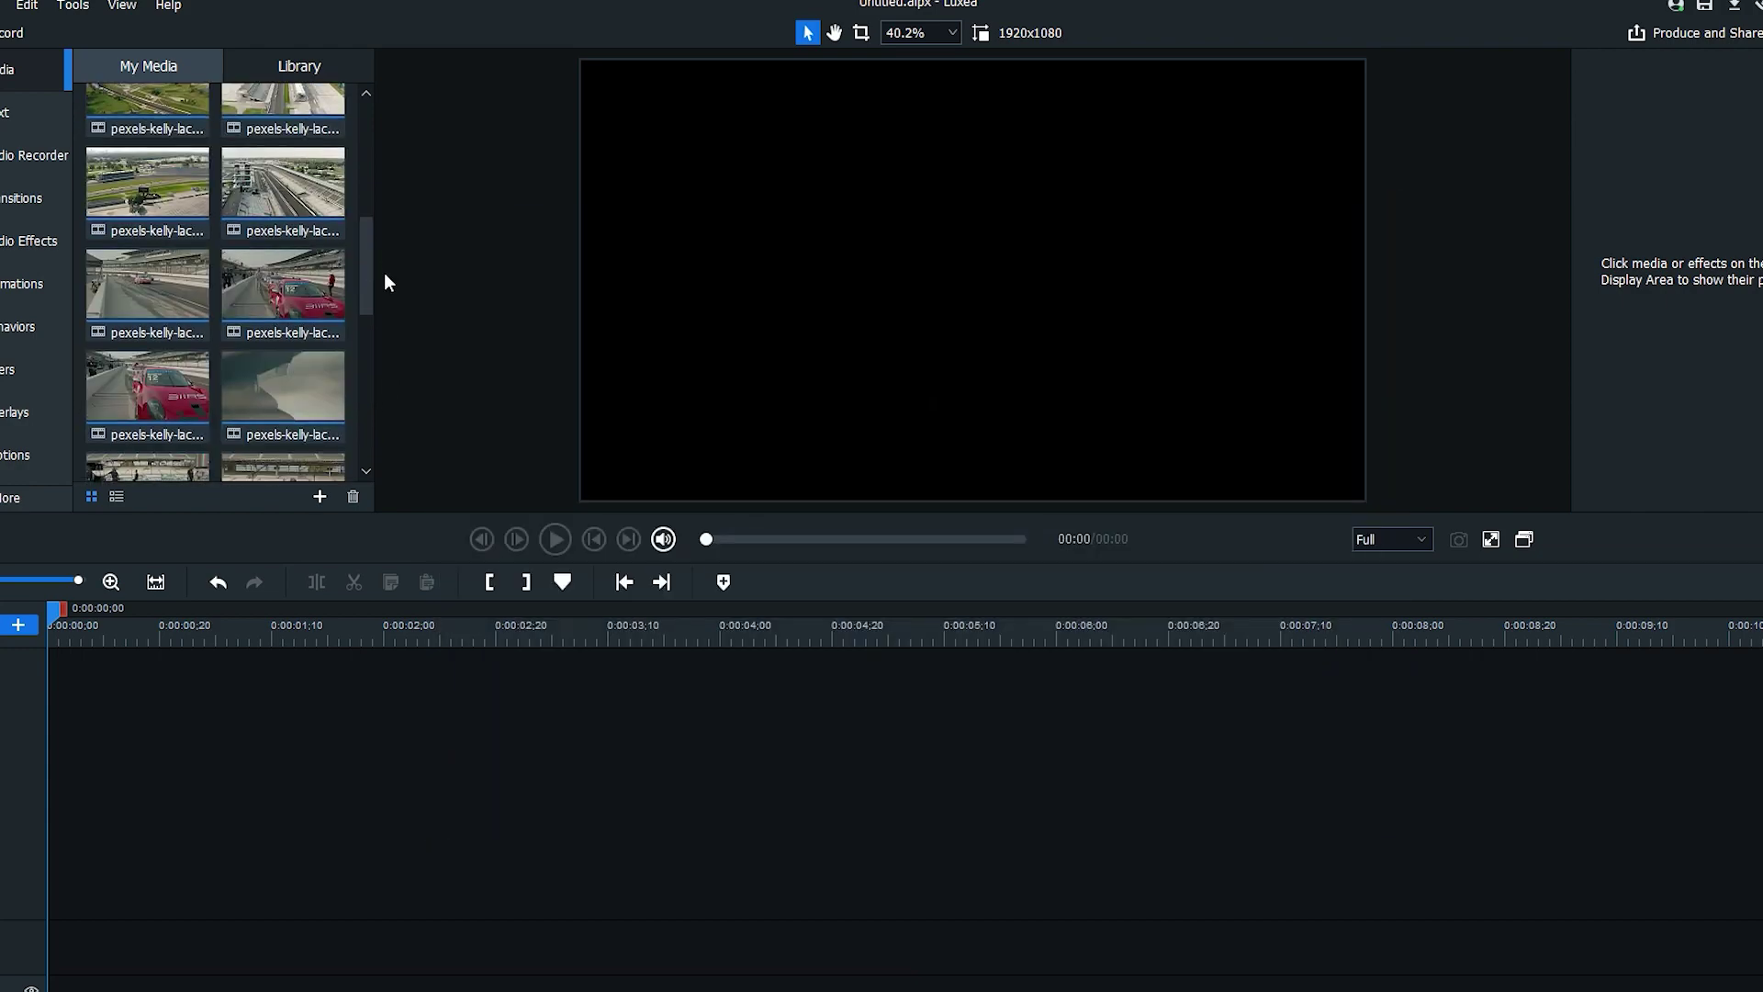
double_click(118, 188)
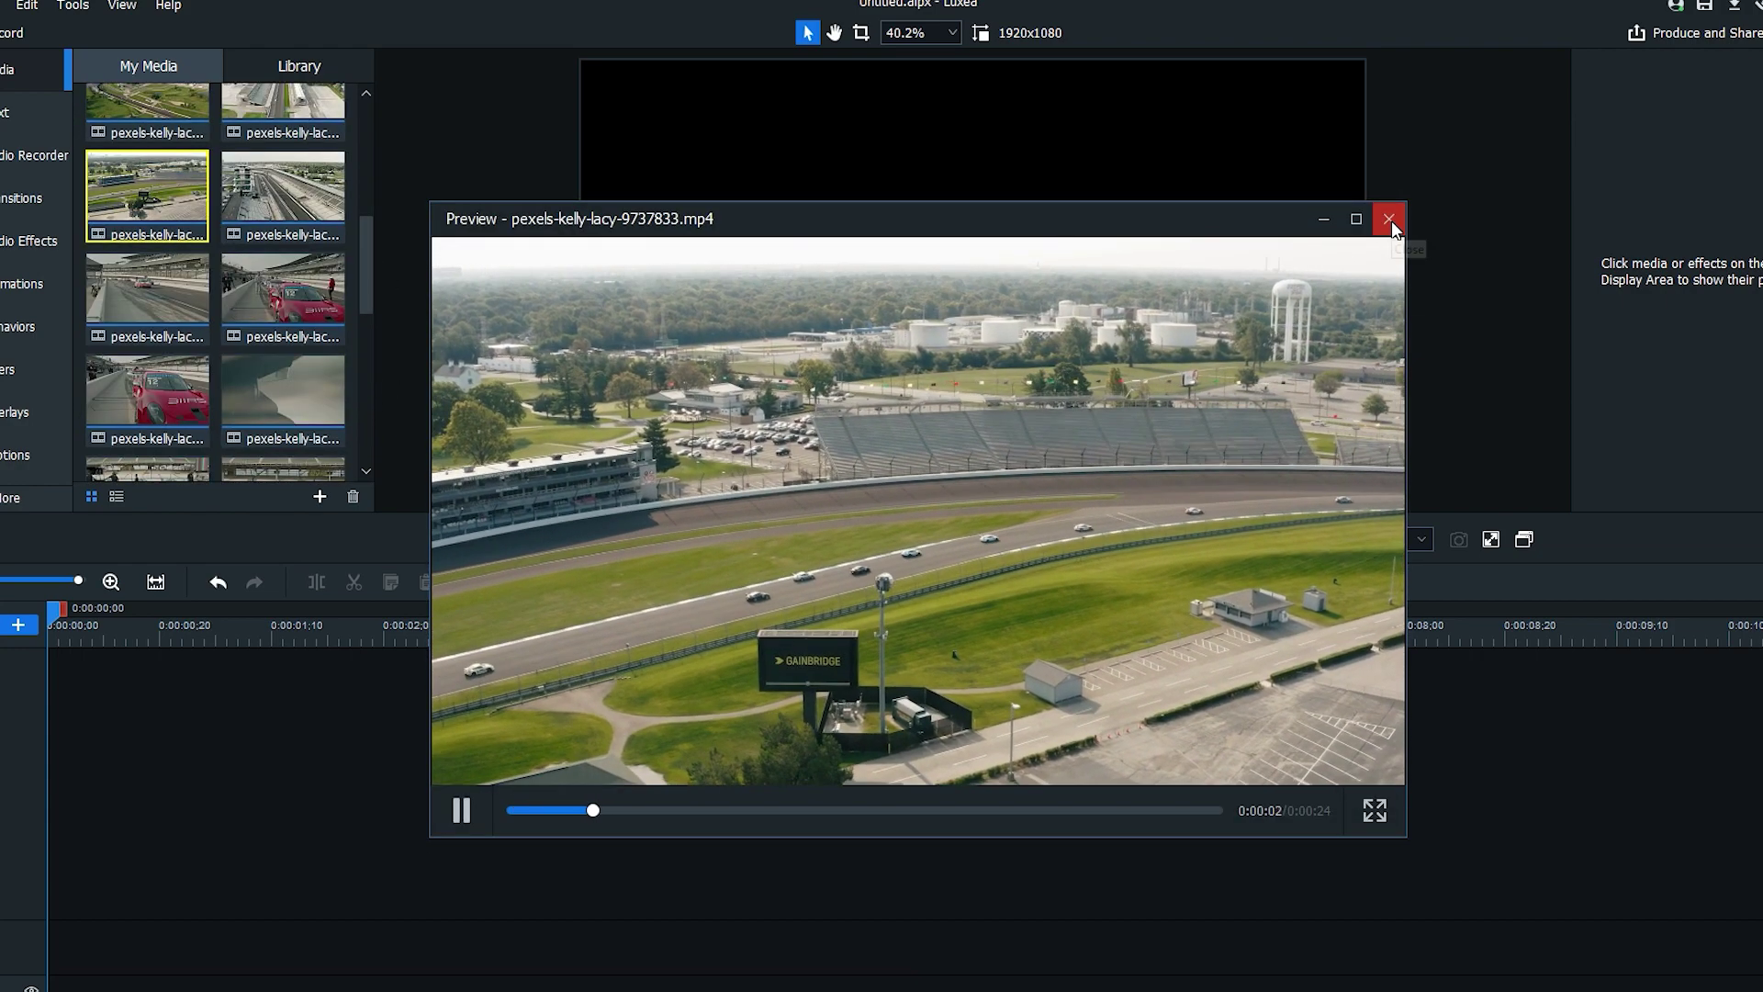
left_click(1388, 219)
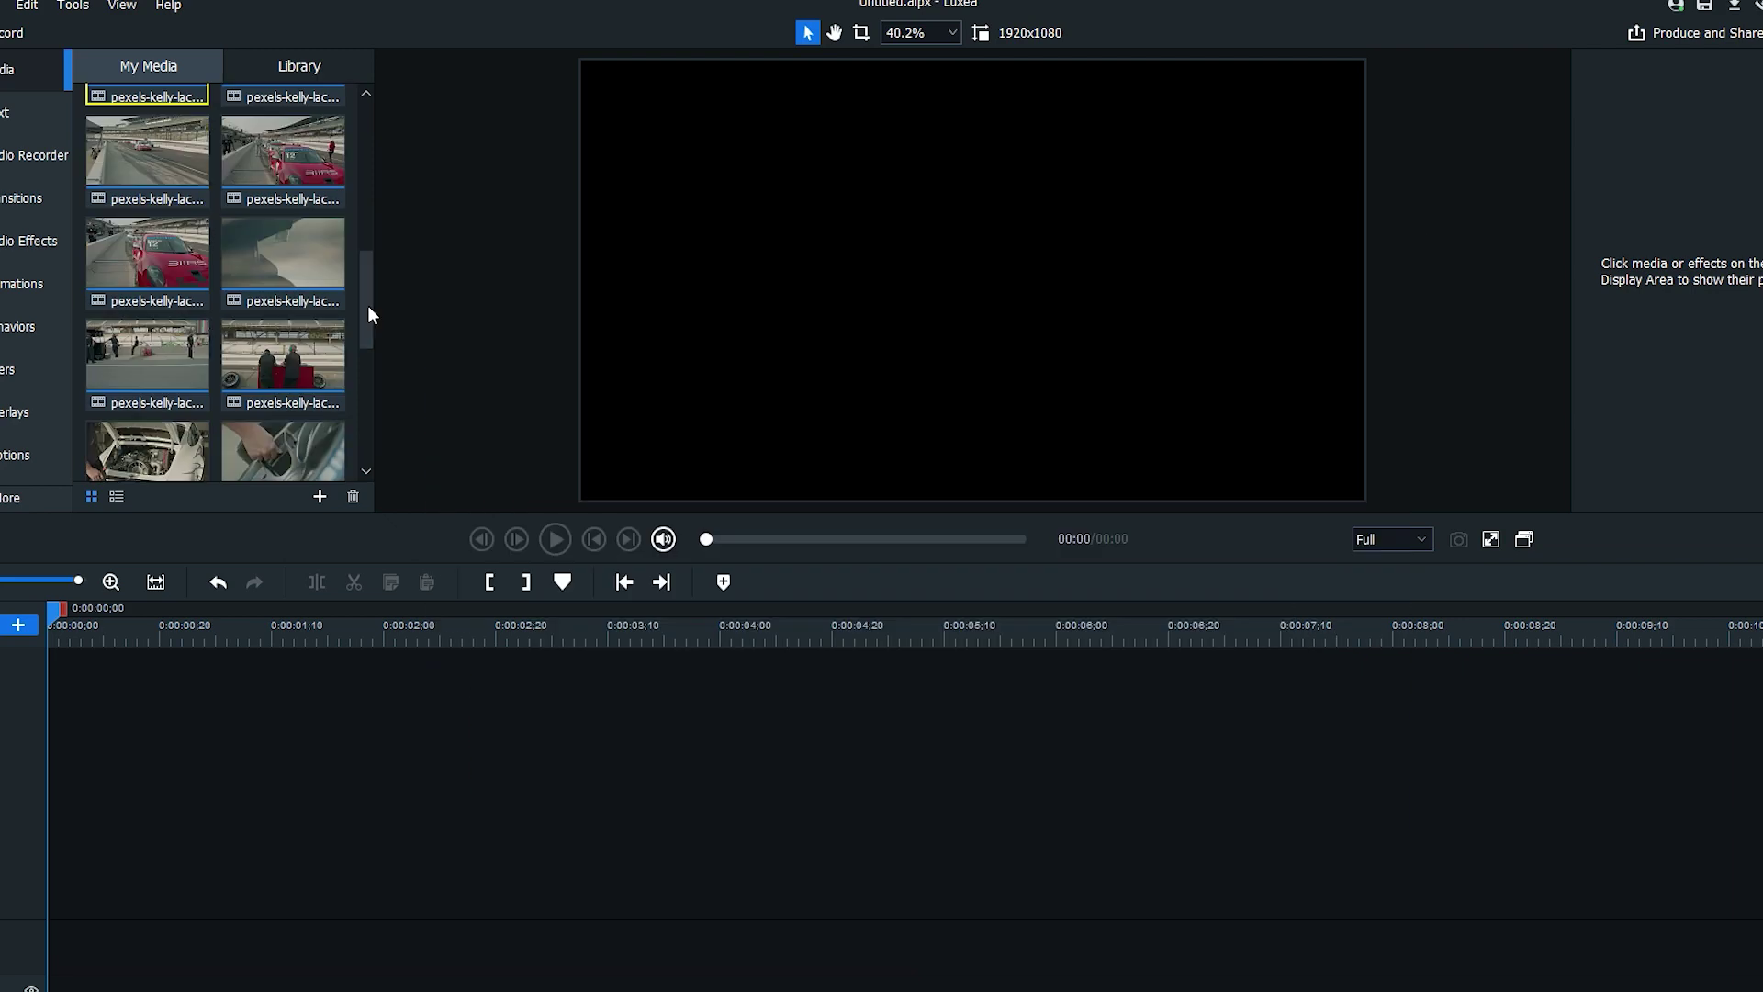
left_click_drag(368, 305, 351, 425)
double_click(163, 316)
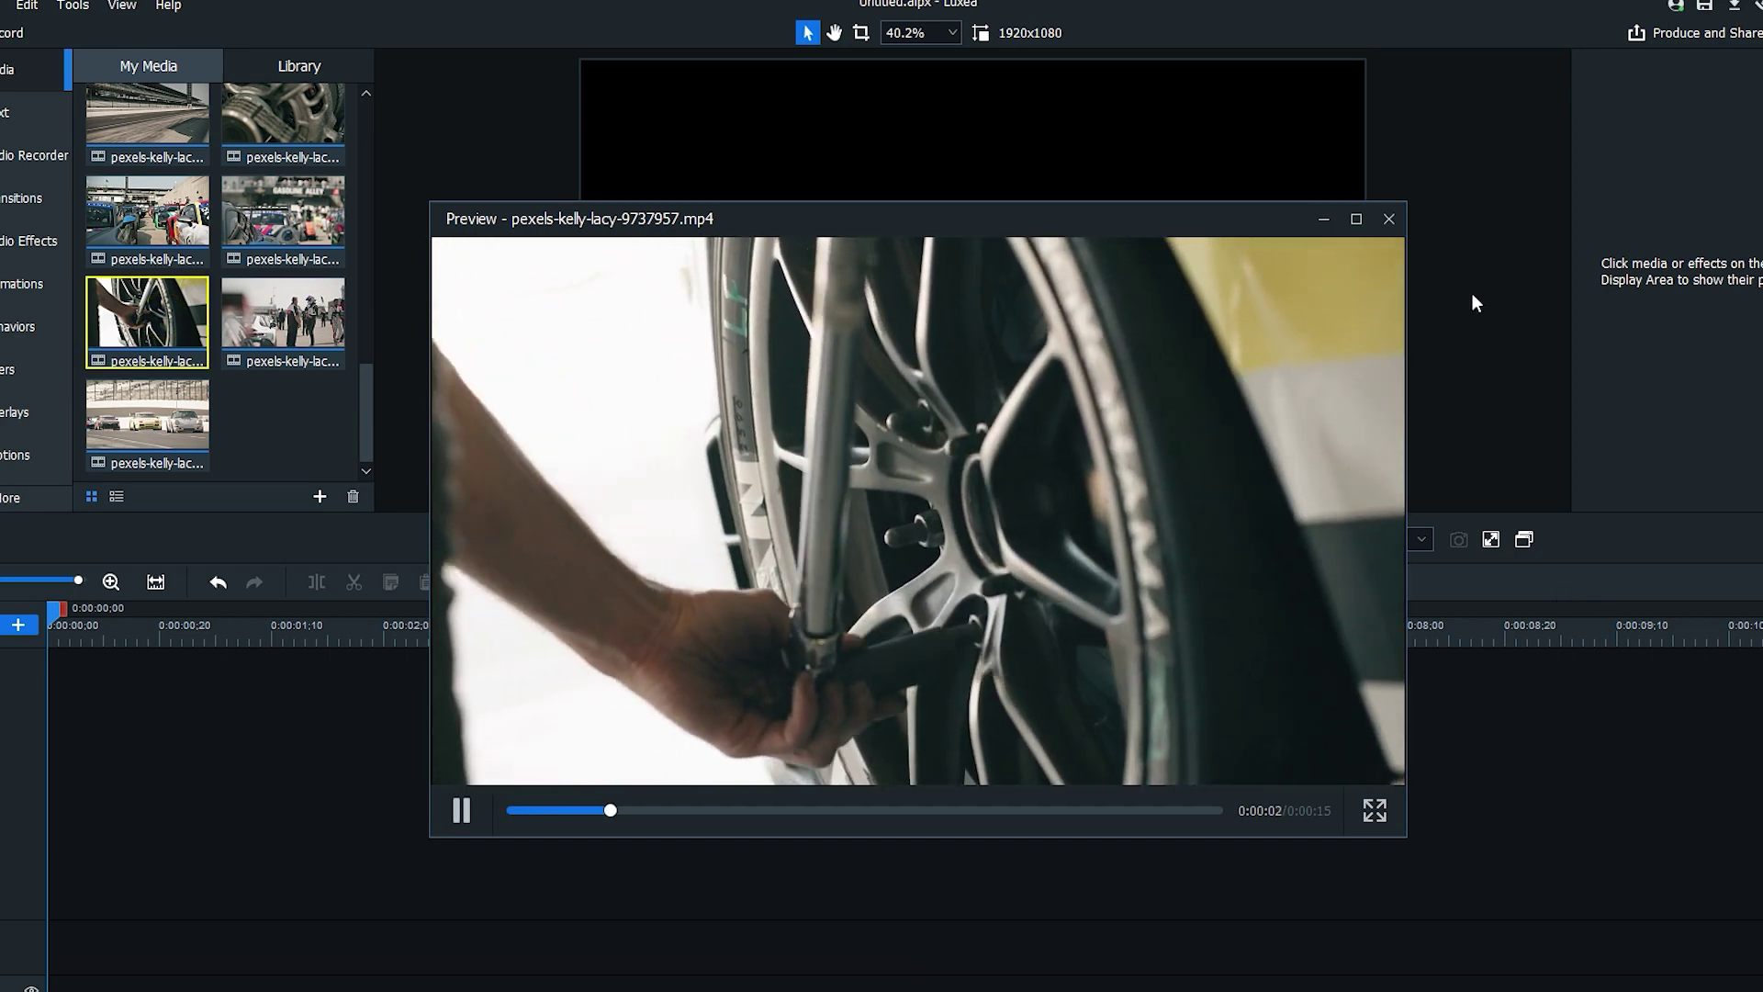
left_click(1390, 219)
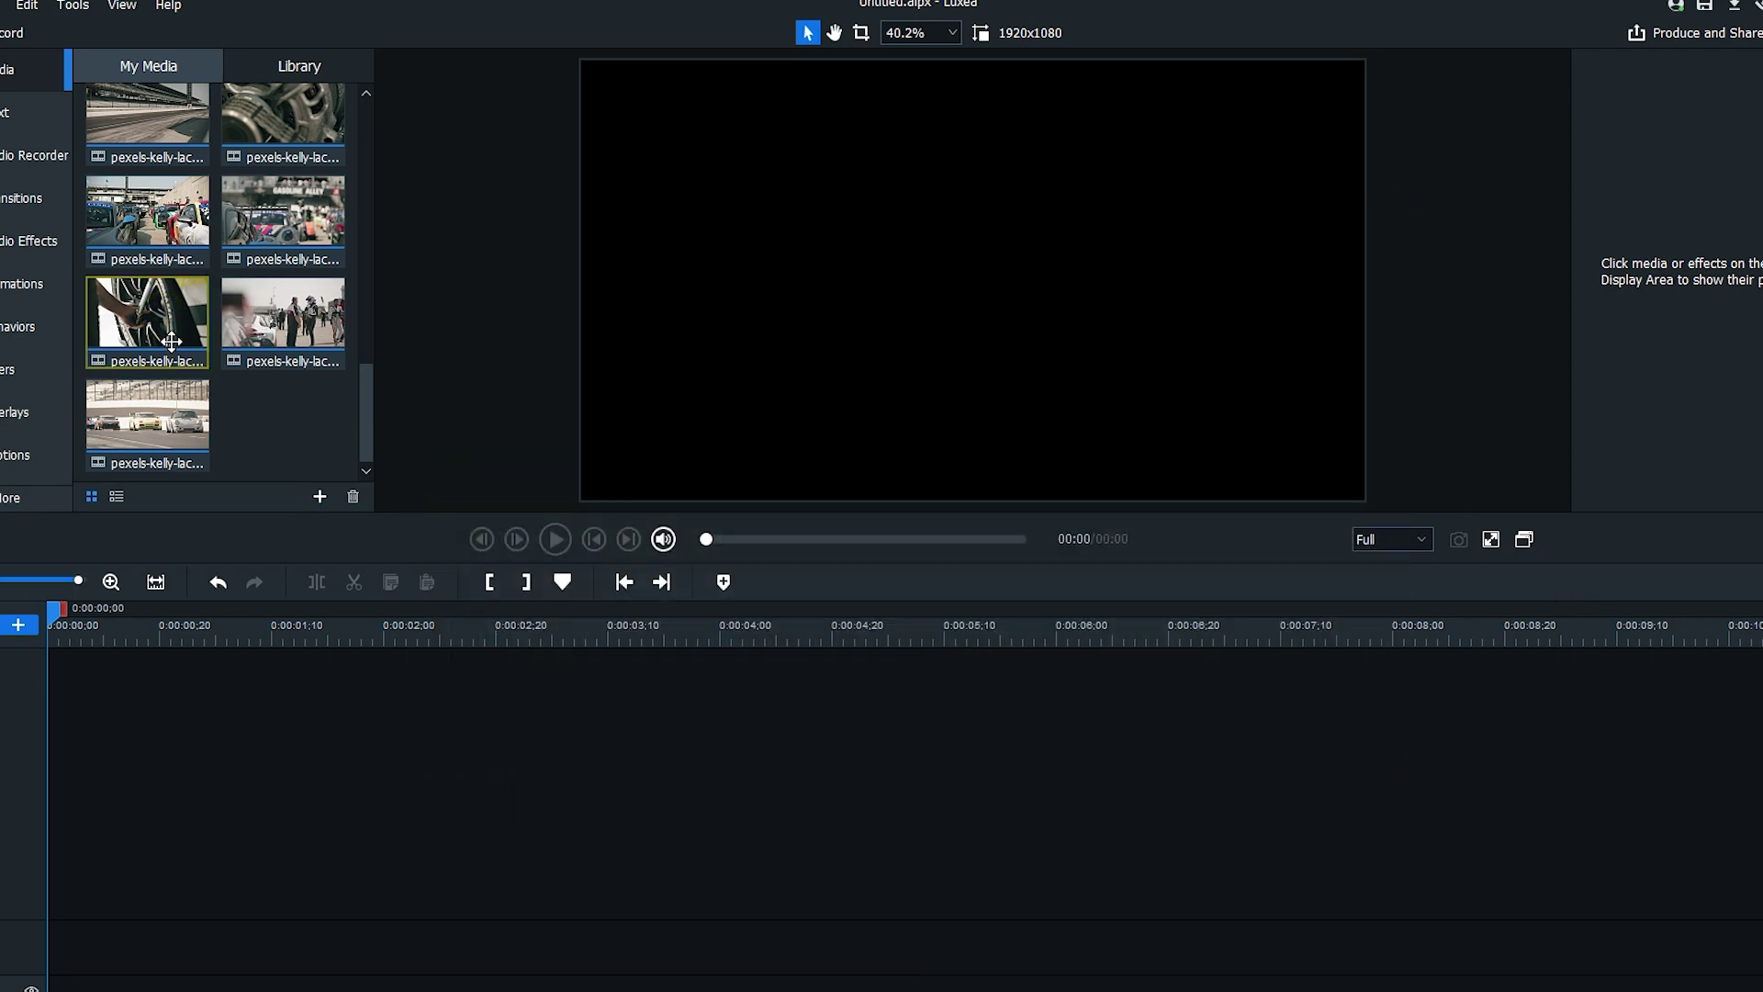
- Add pexels-kelly-lacy-9737957.mp4 to the timeline and match the project settings to it
left_click_drag(171, 341, 98, 845)
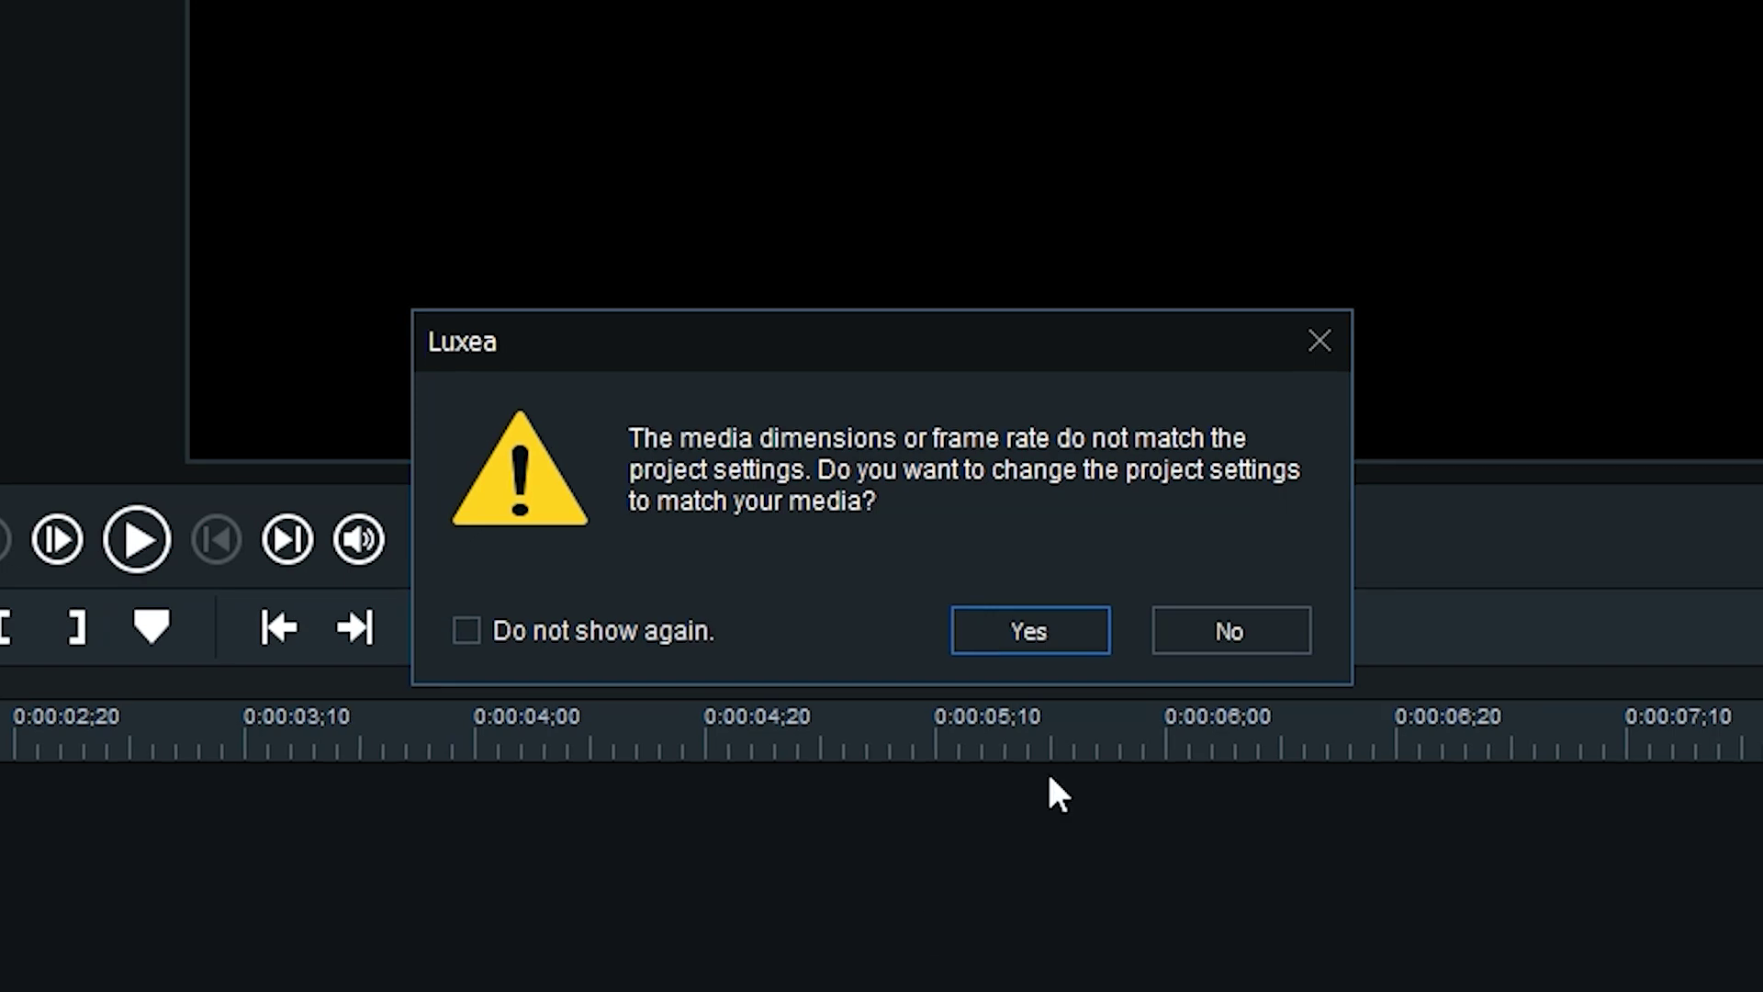
left_click(1076, 636)
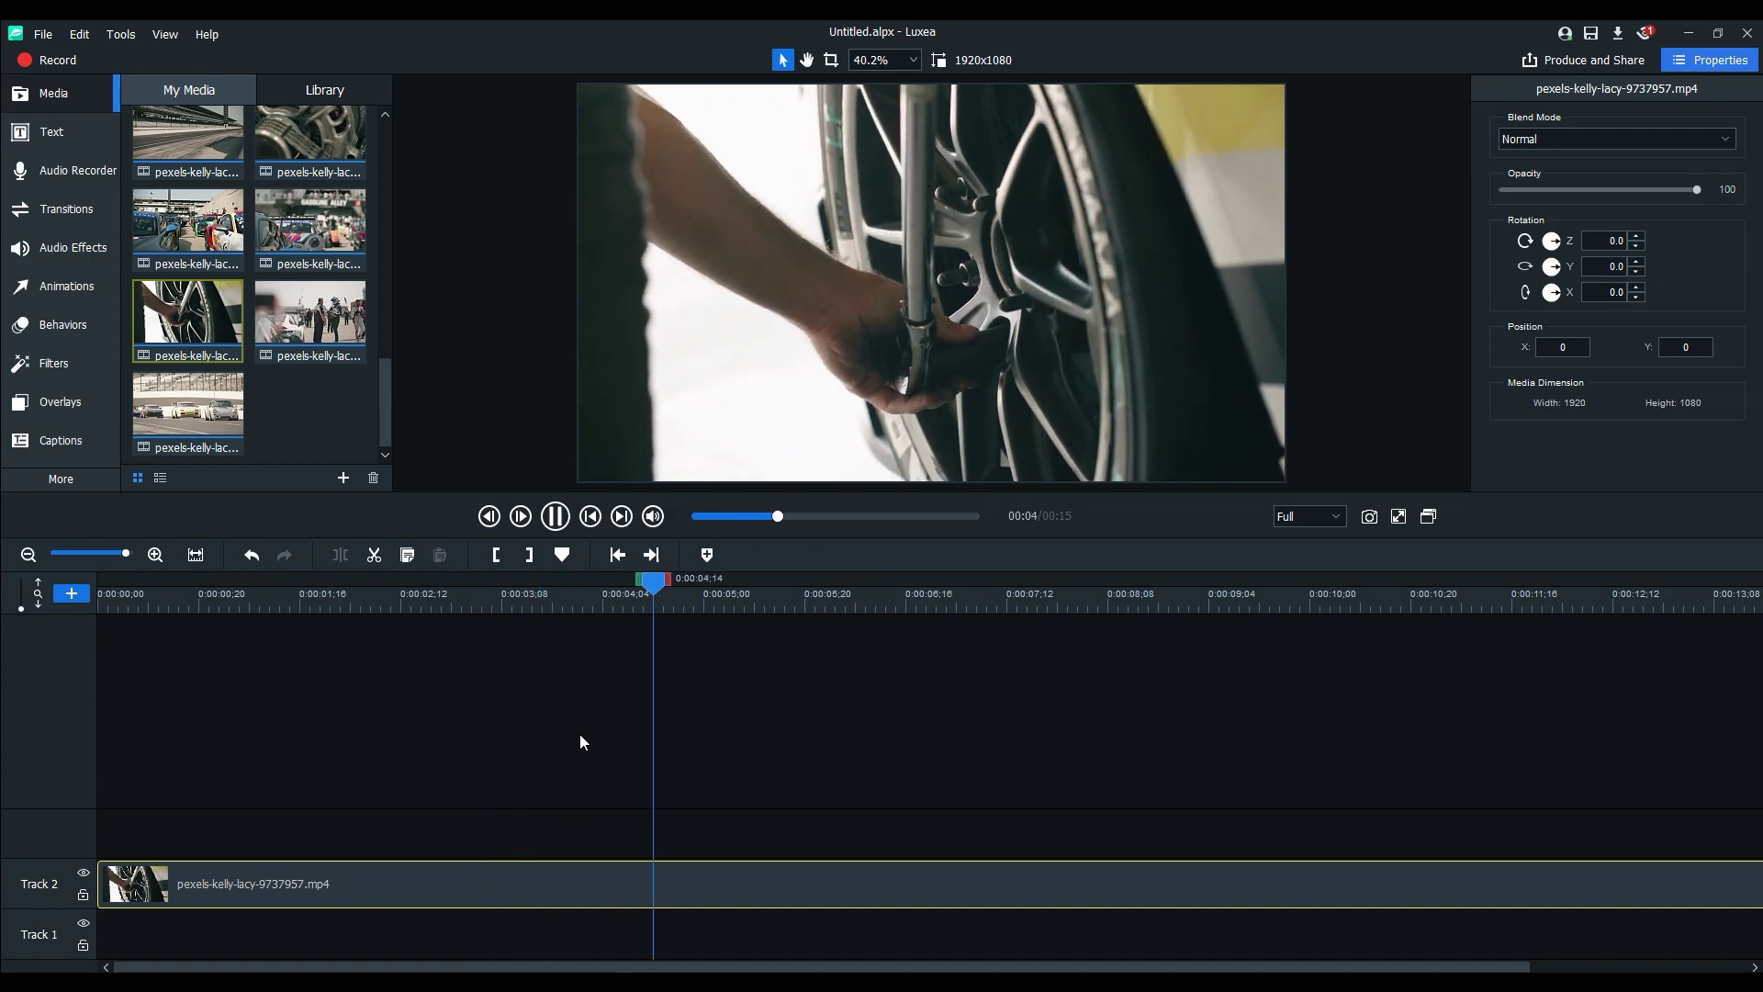
- Stop playback, rewind to the start, and set preview playback quality to 1/2
key("space")
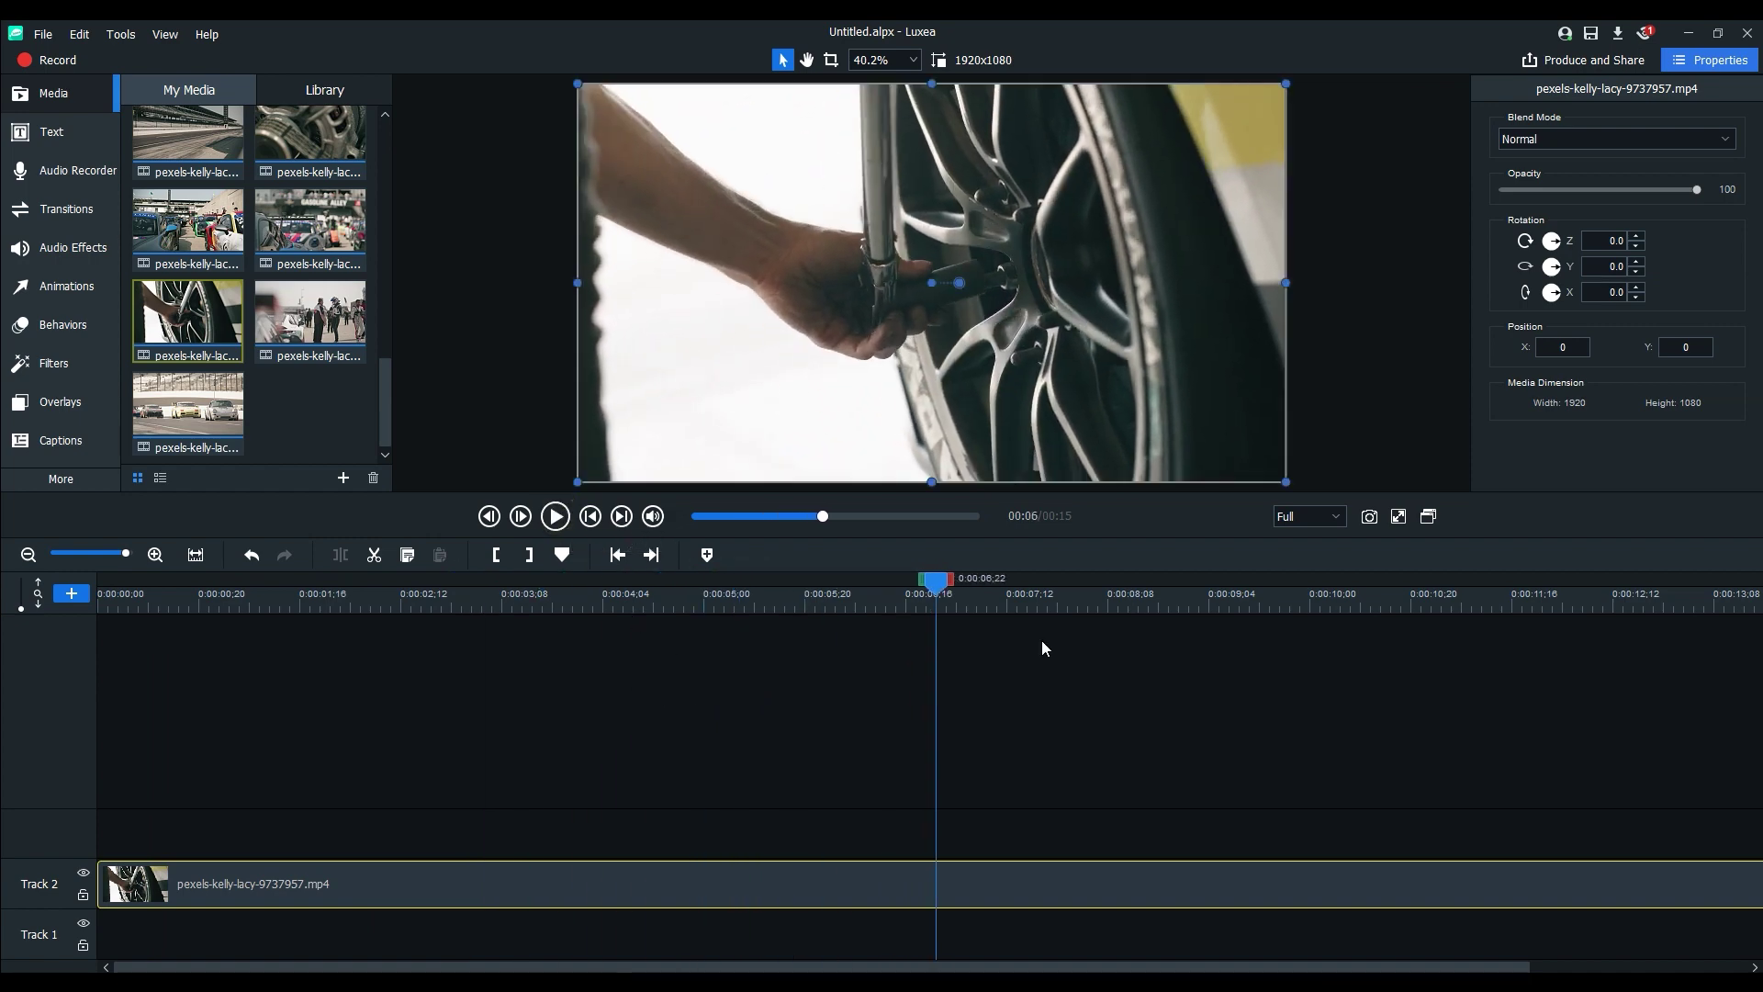
left_click_drag(626, 612, 88, 610)
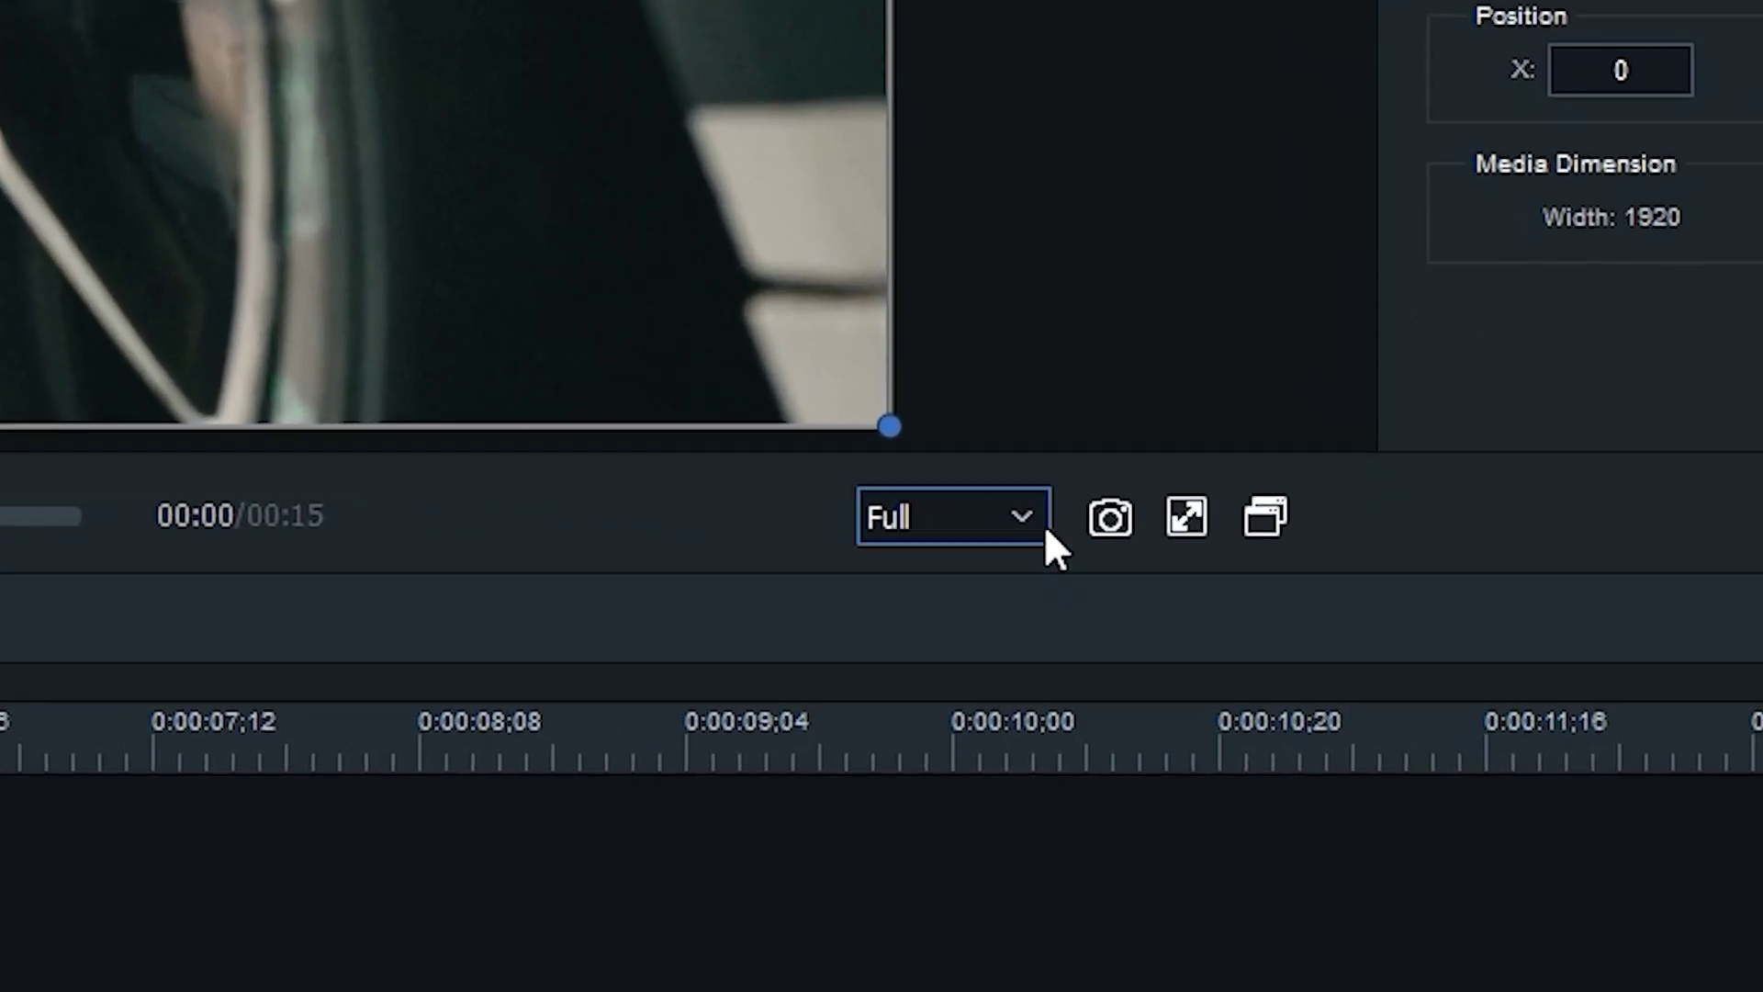
left_click(1022, 515)
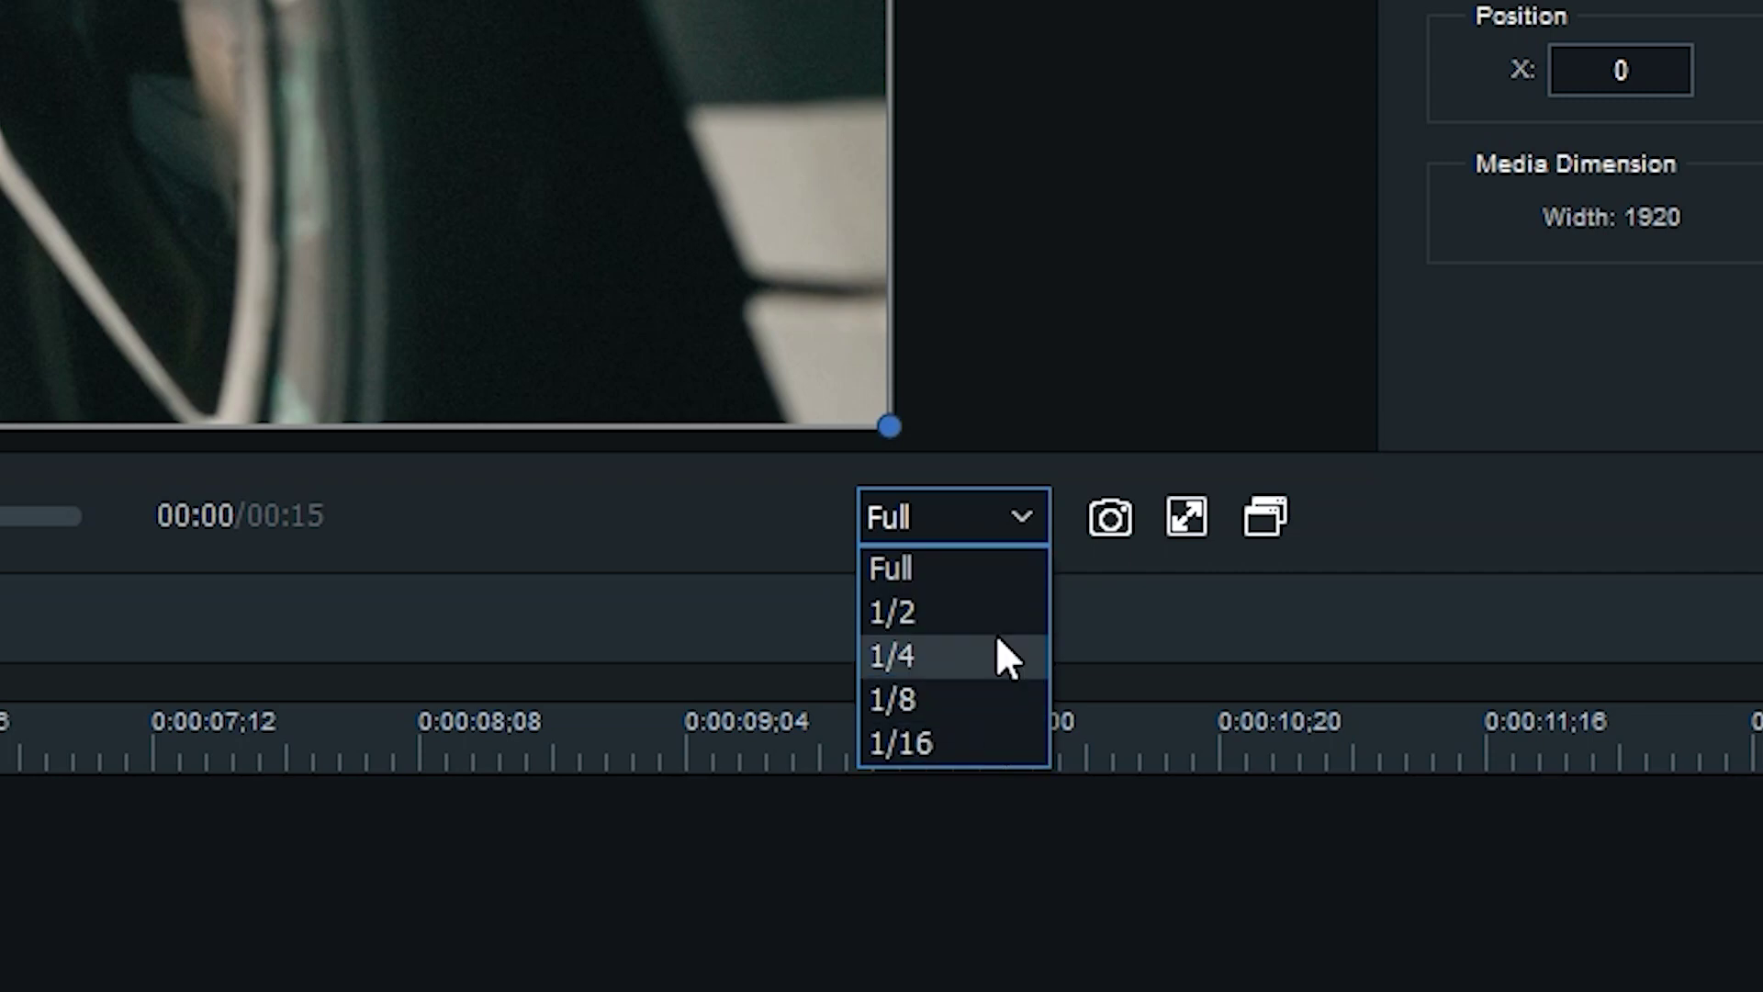
left_click(983, 742)
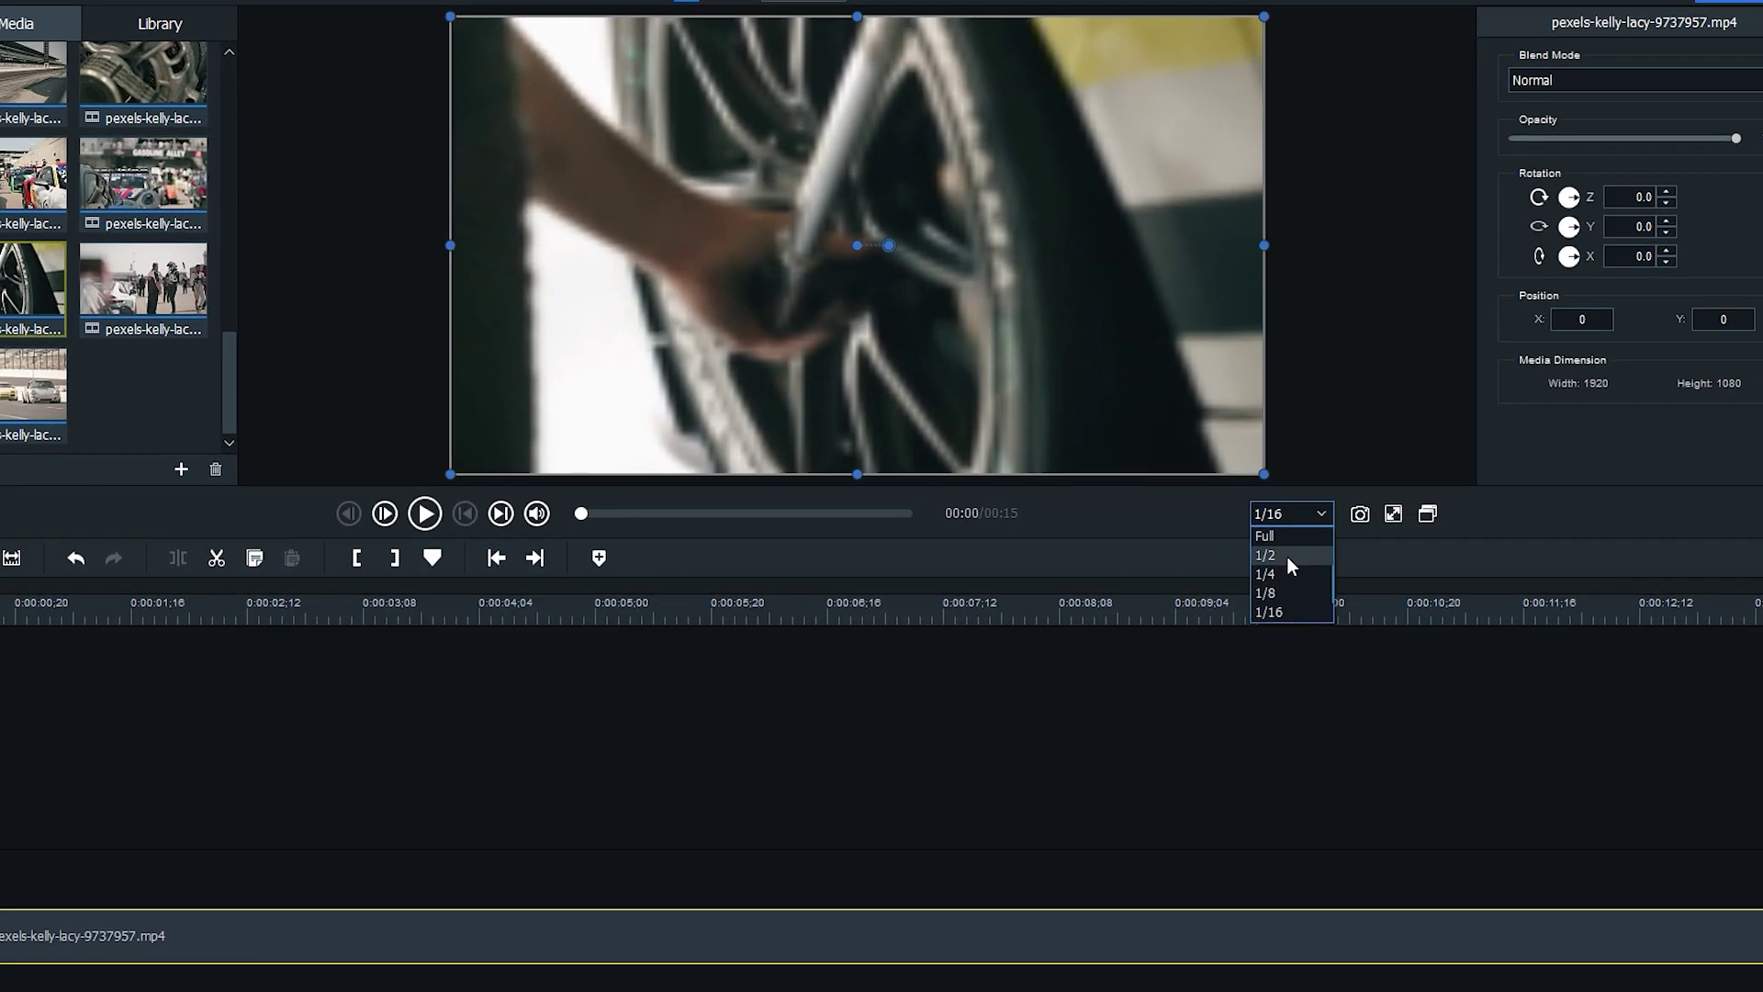
left_click(1304, 552)
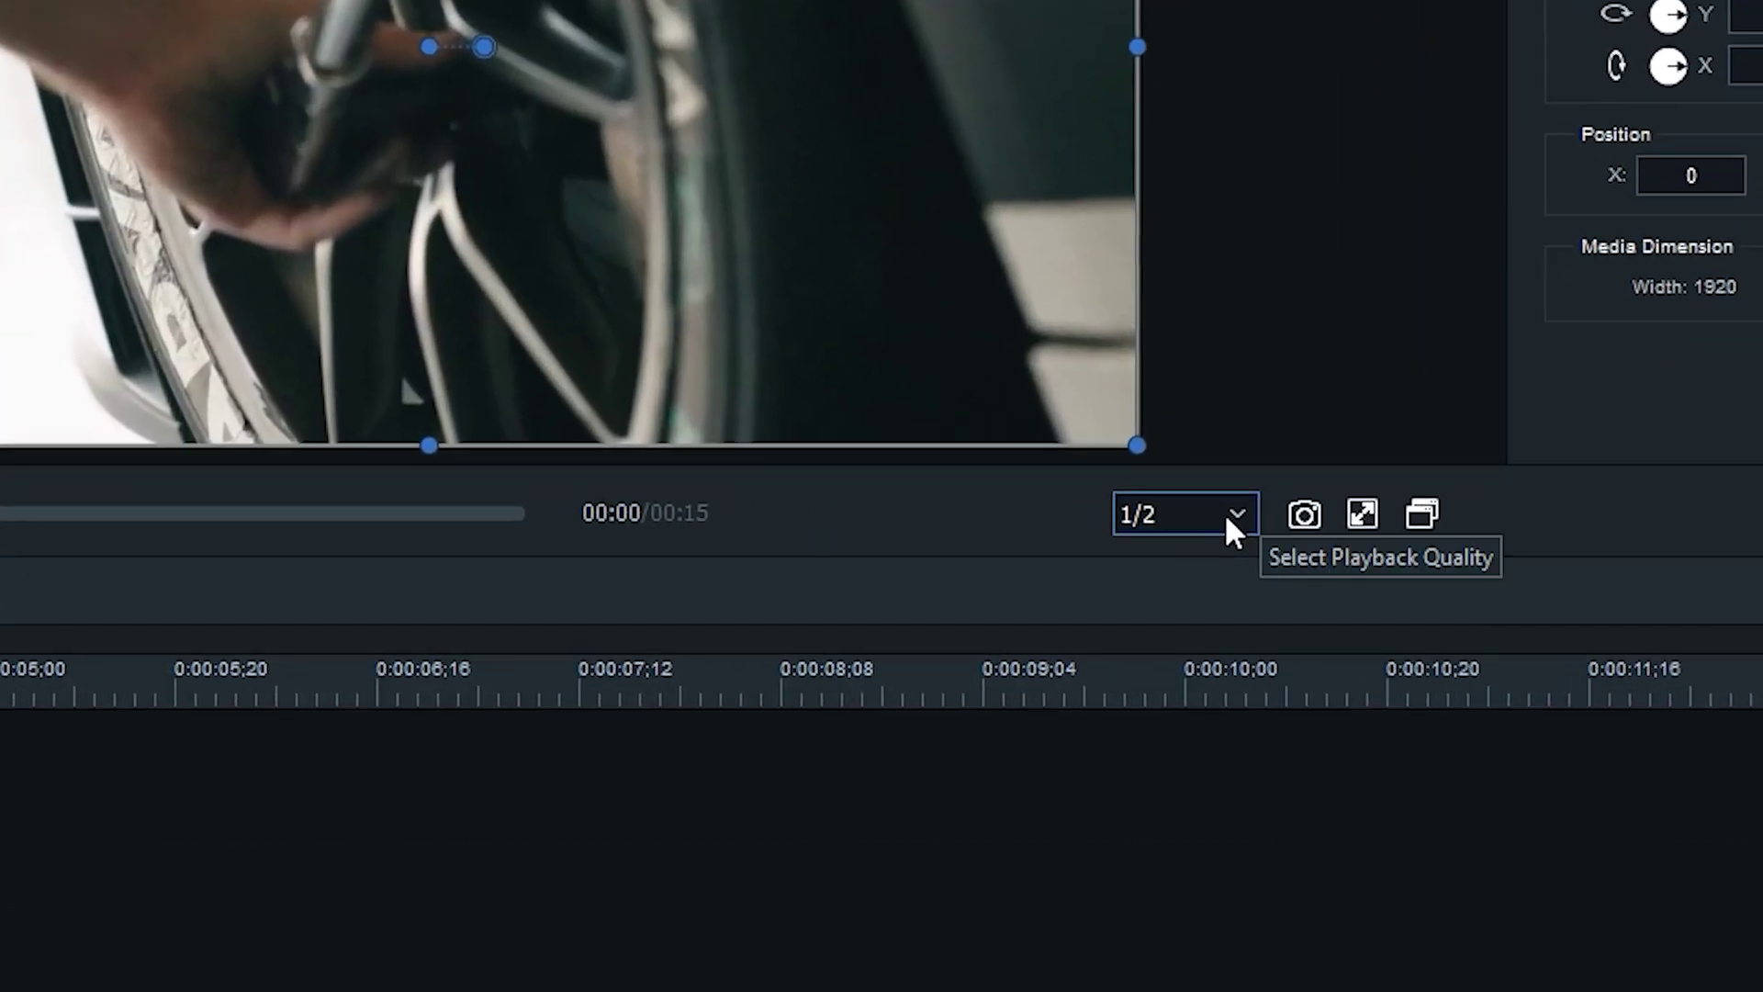
left_click(1225, 513)
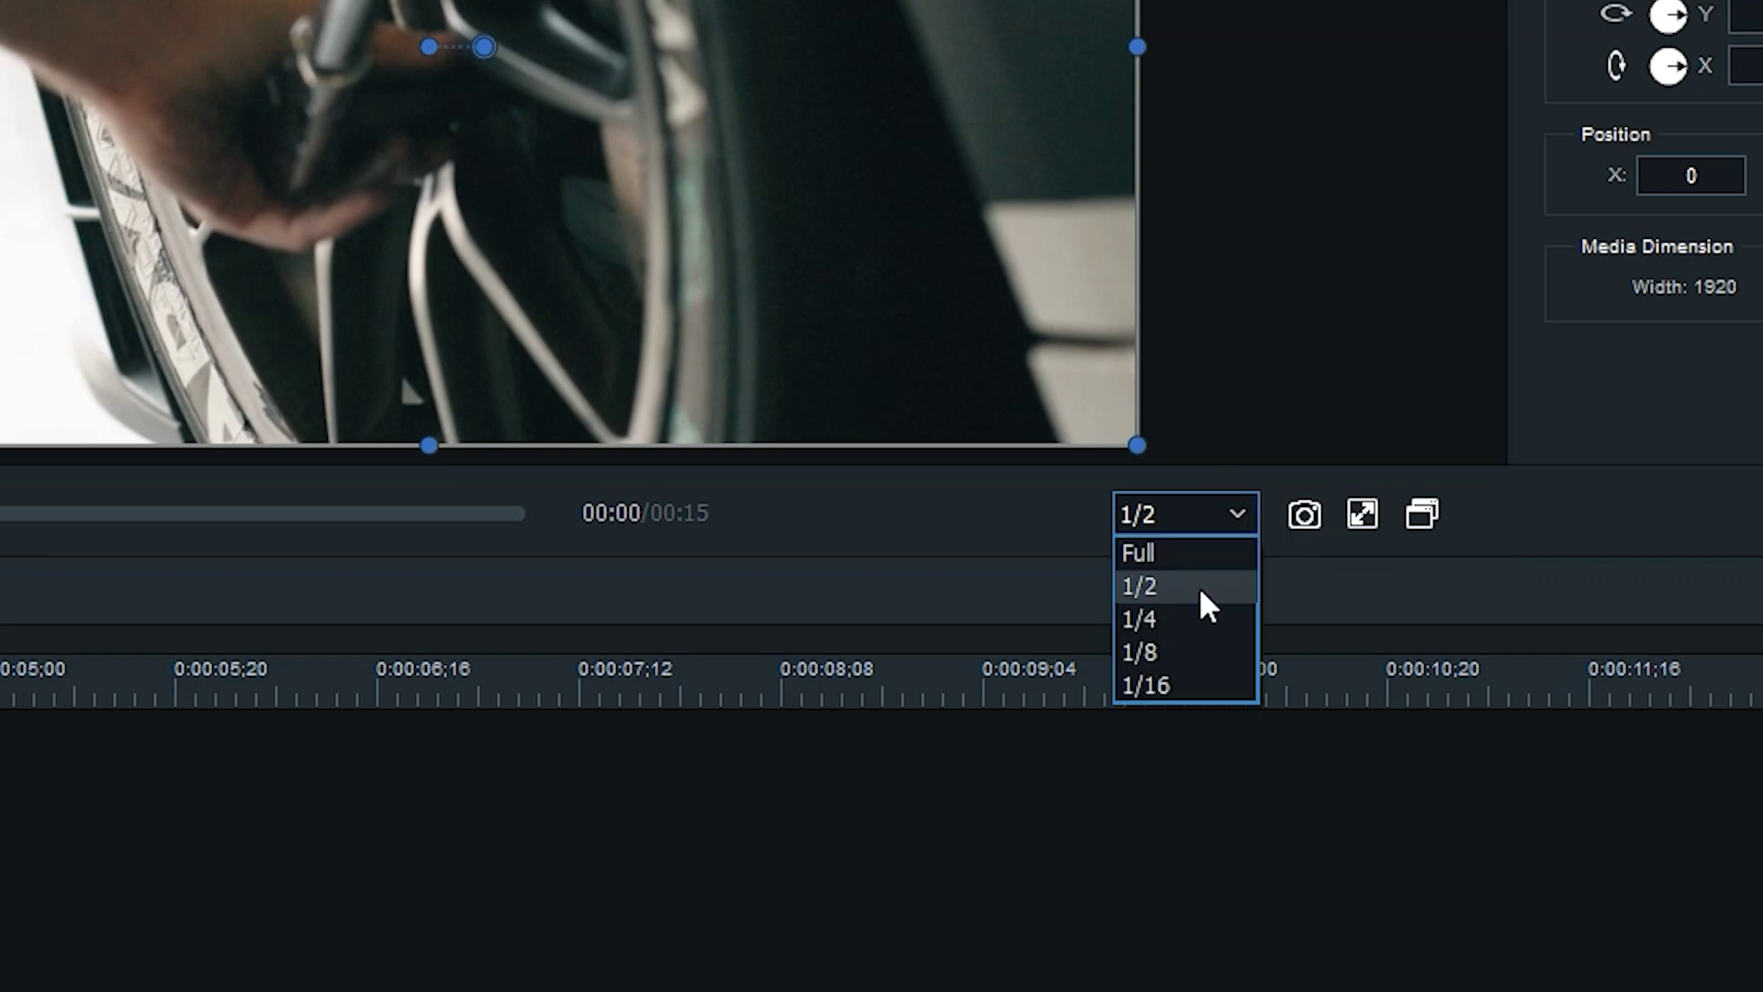
left_click(1201, 589)
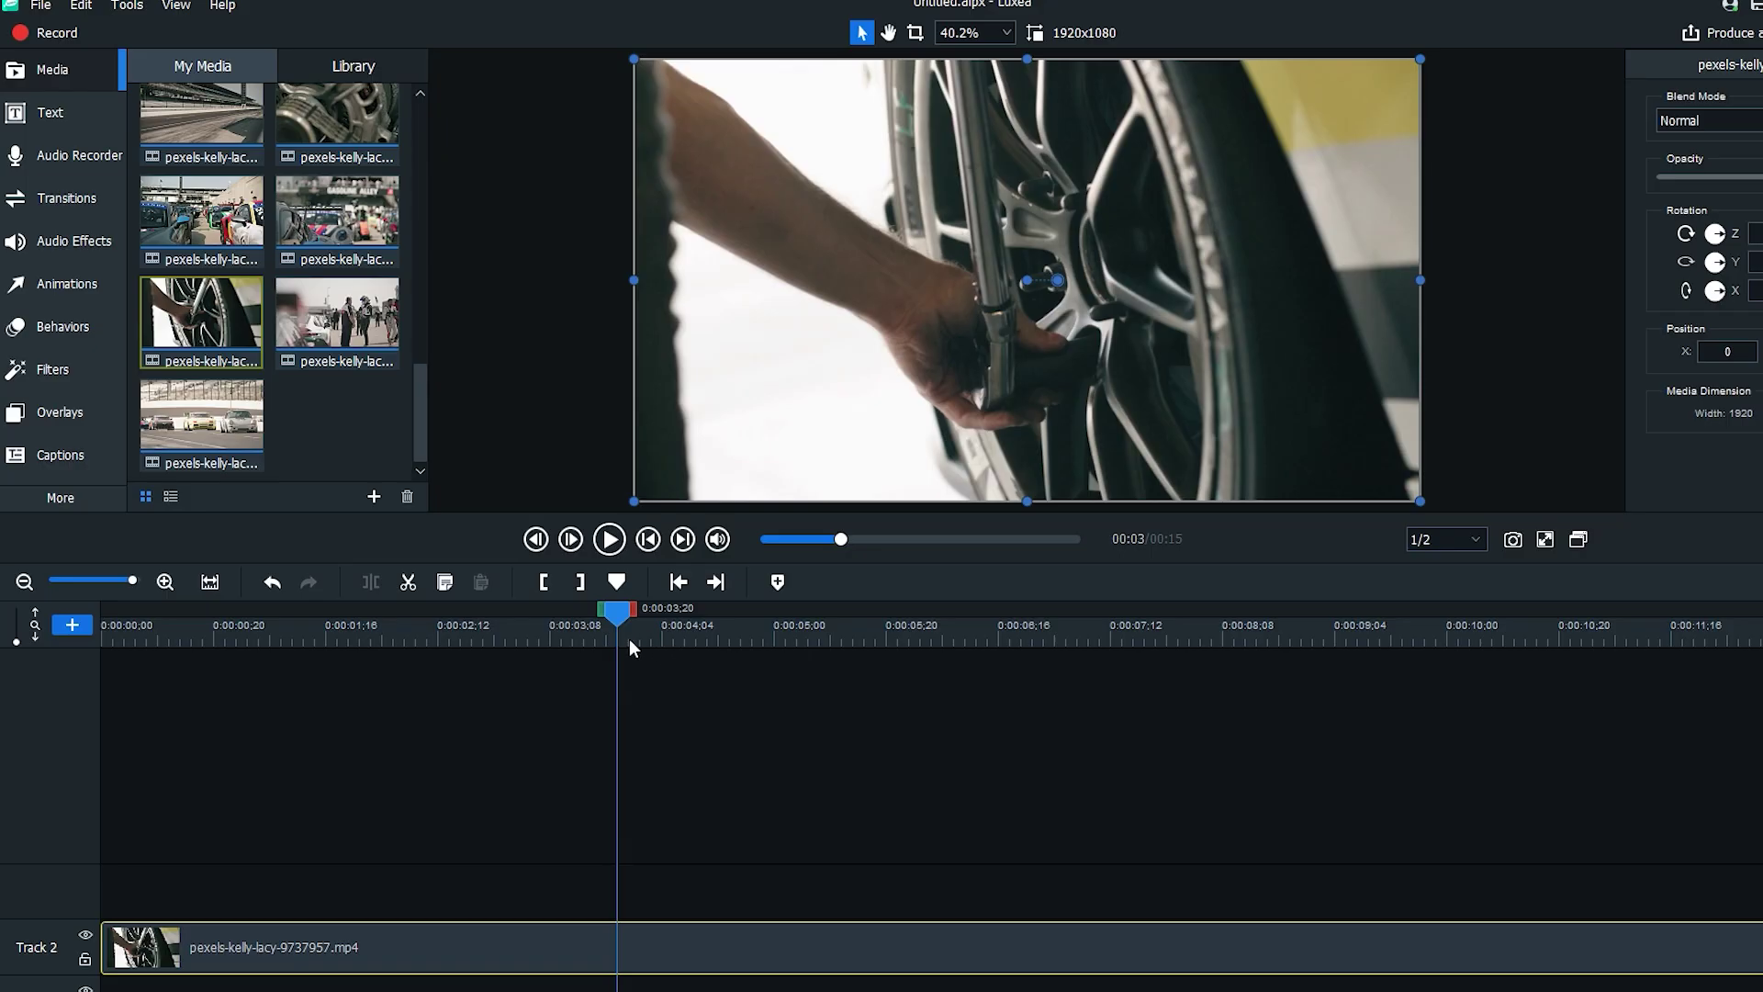
- Trim the wheel clip's start to 0:00:00;10 and play it back
left_click_drag(630, 640, 82, 708)
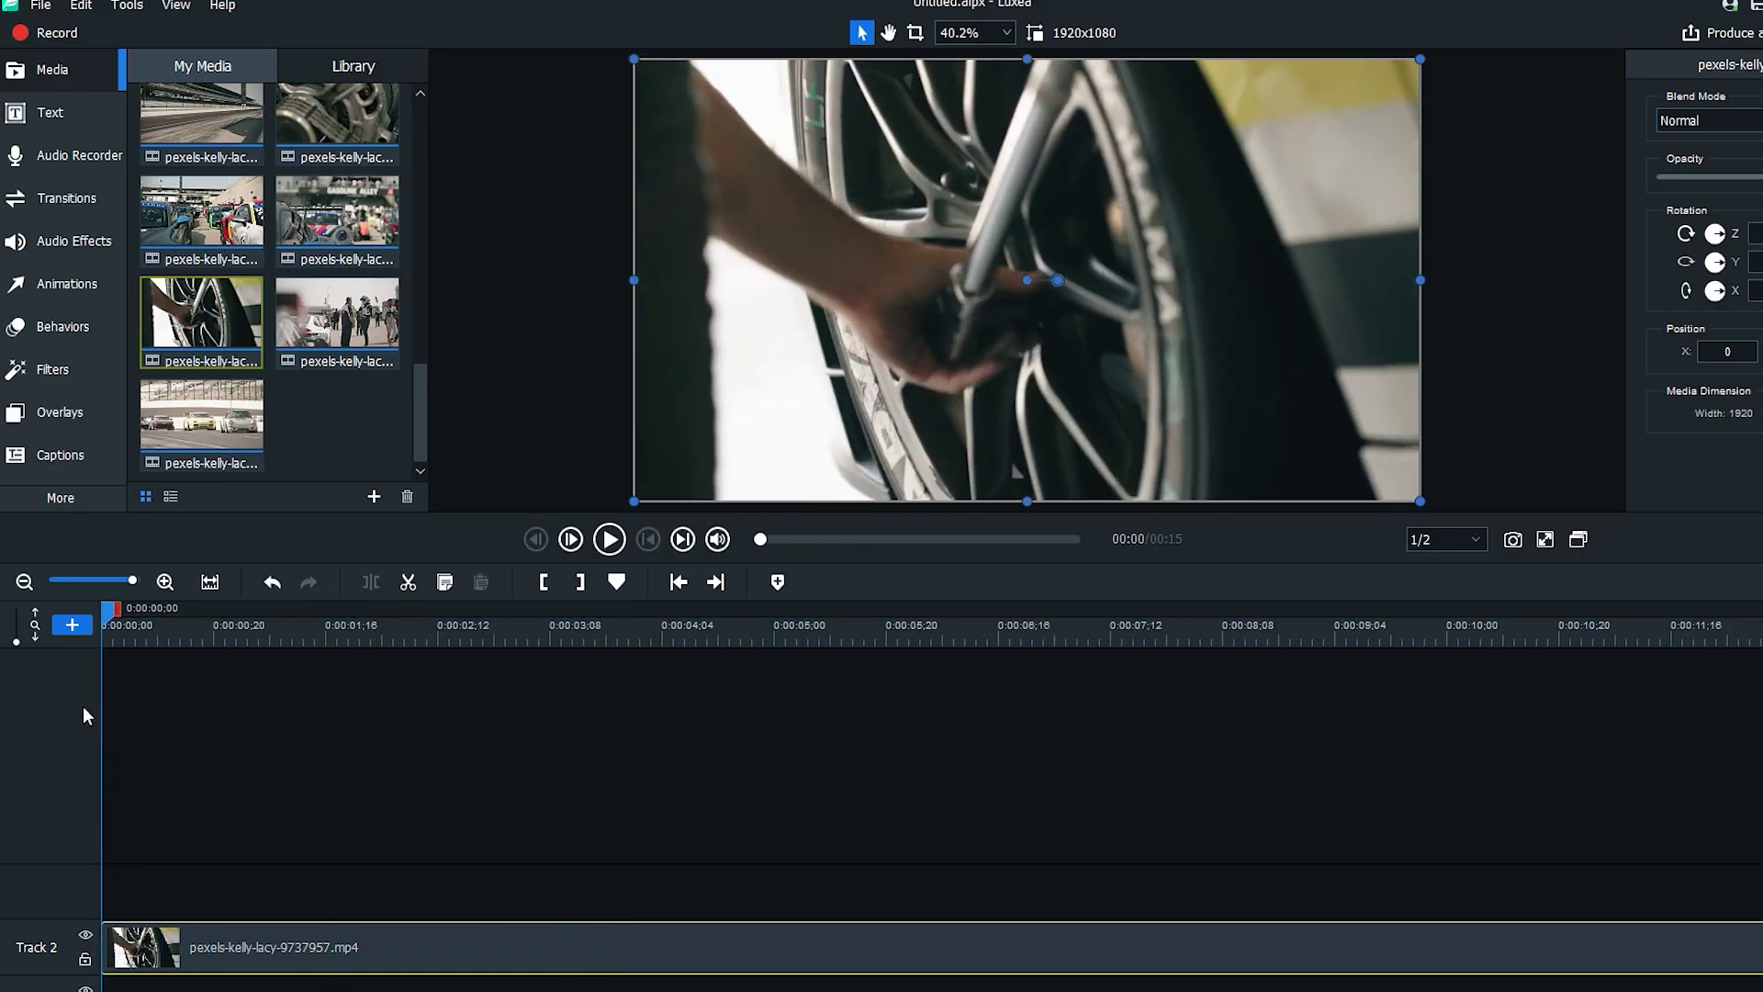
left_click(337, 317, "ctrl")
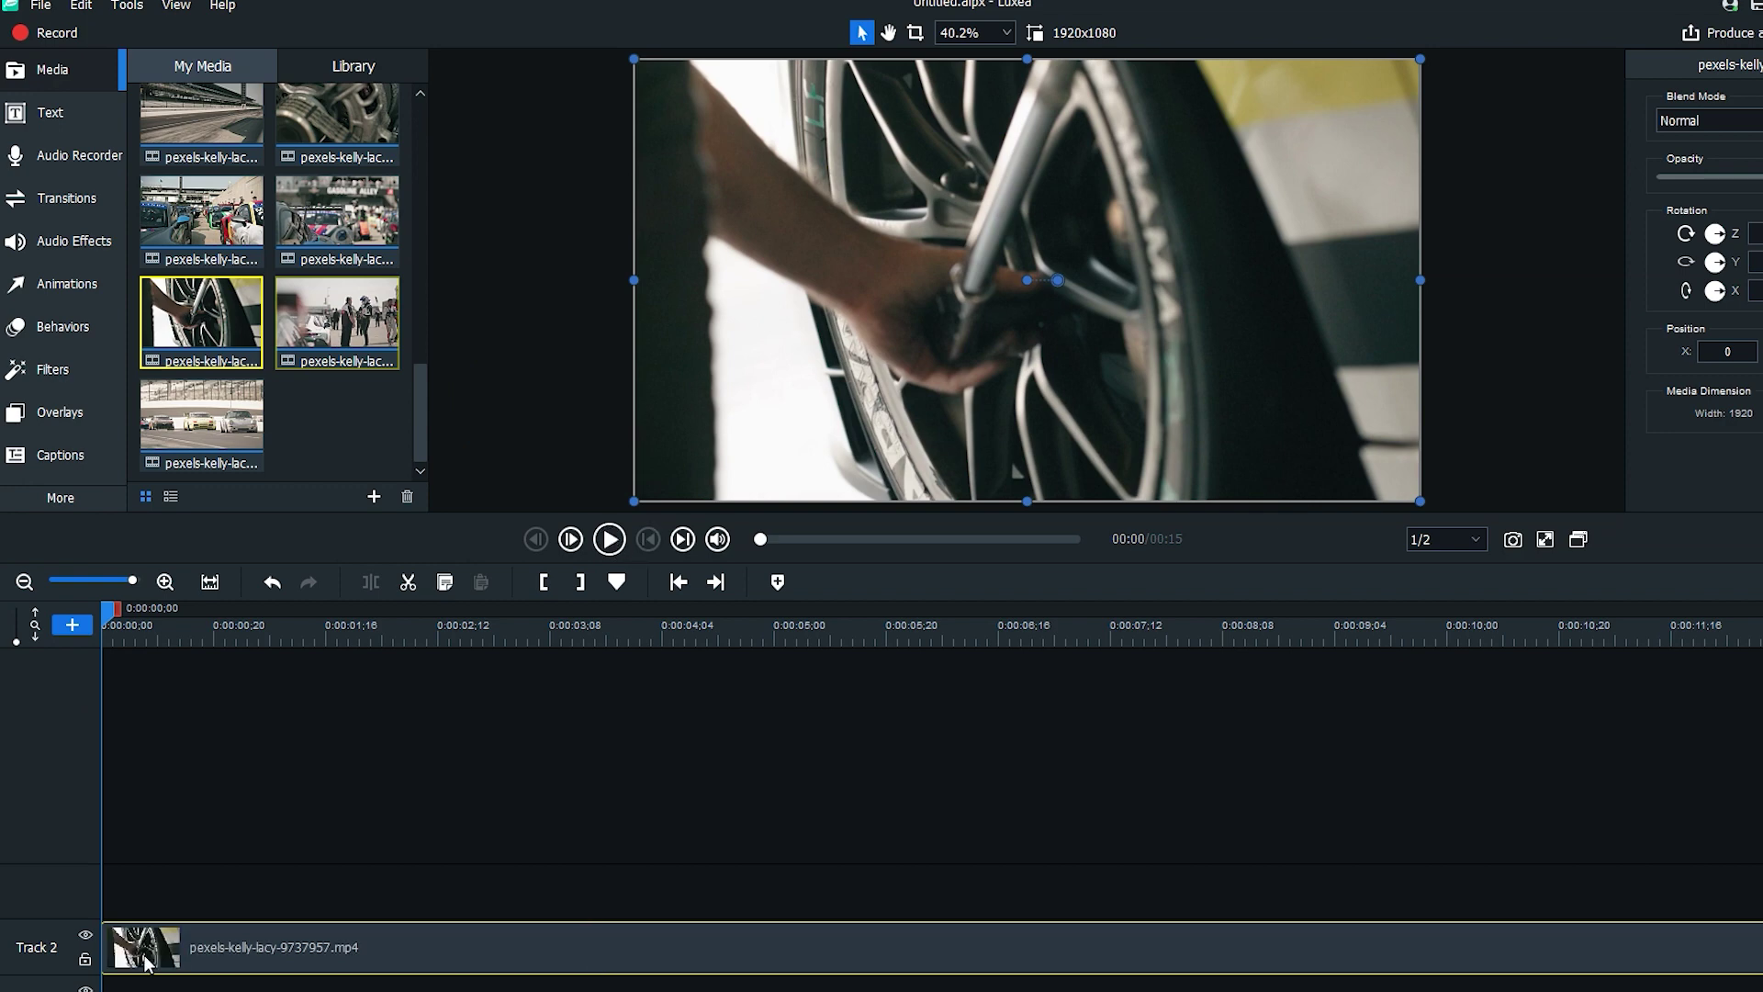
left_click(612, 538)
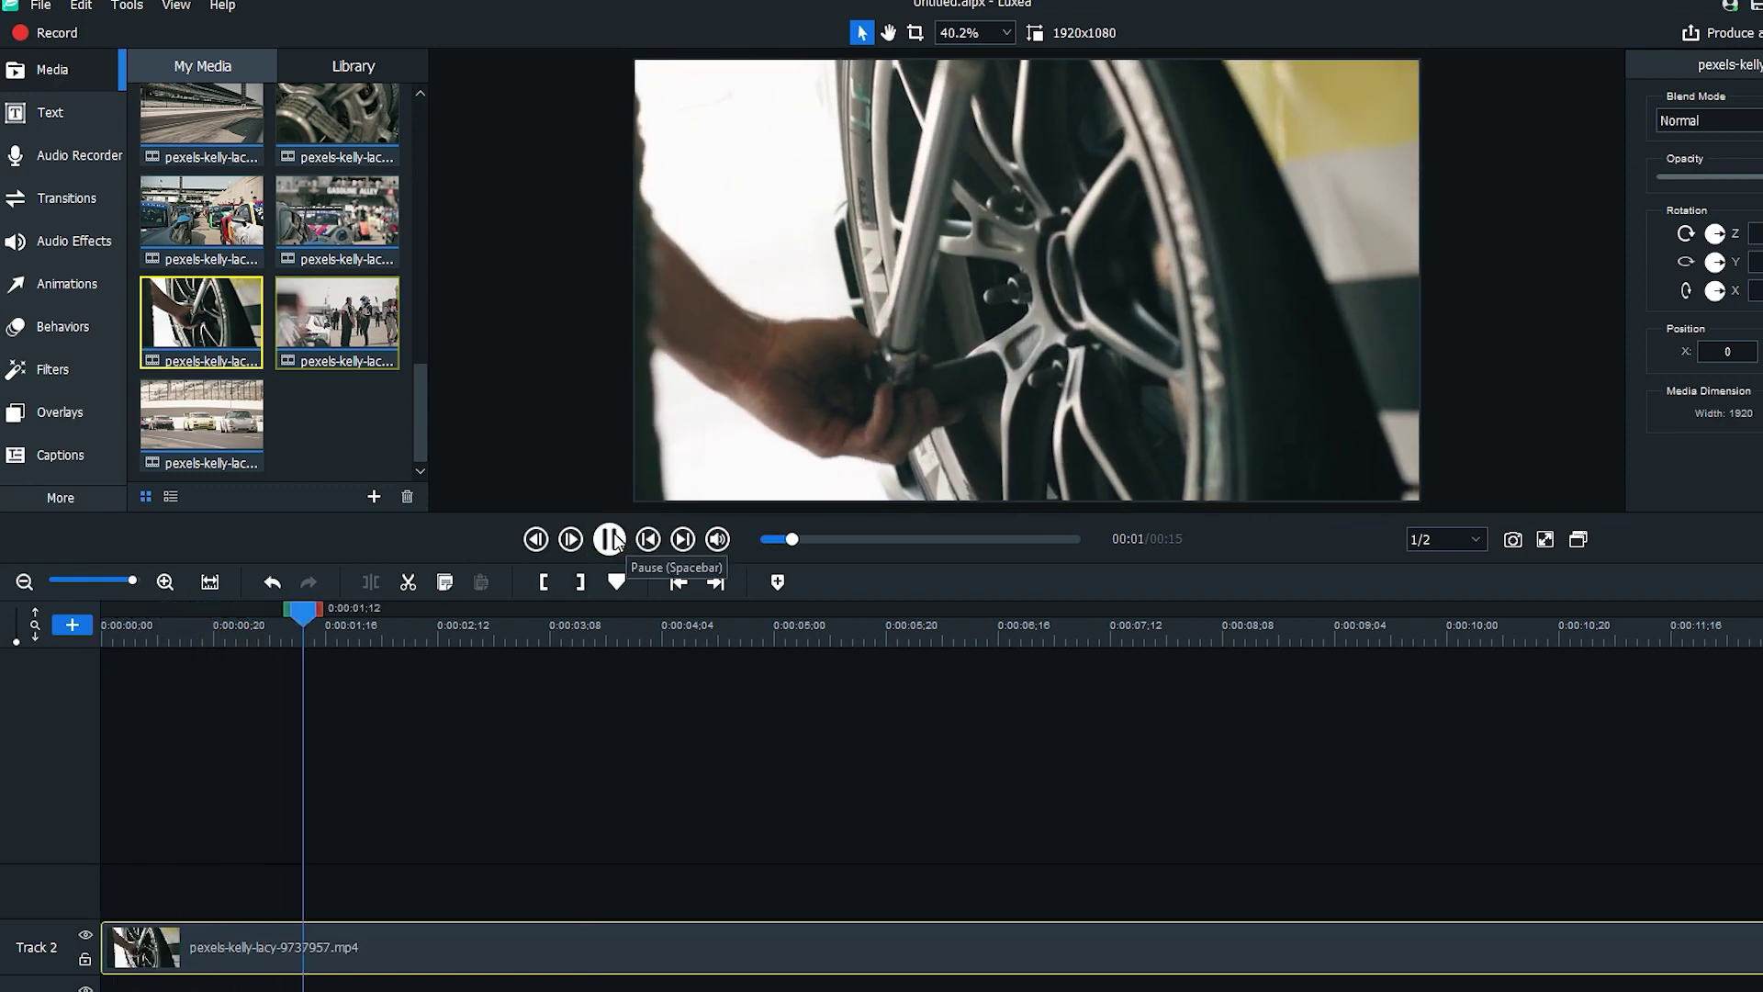
left_click_drag(334, 647, 153, 678)
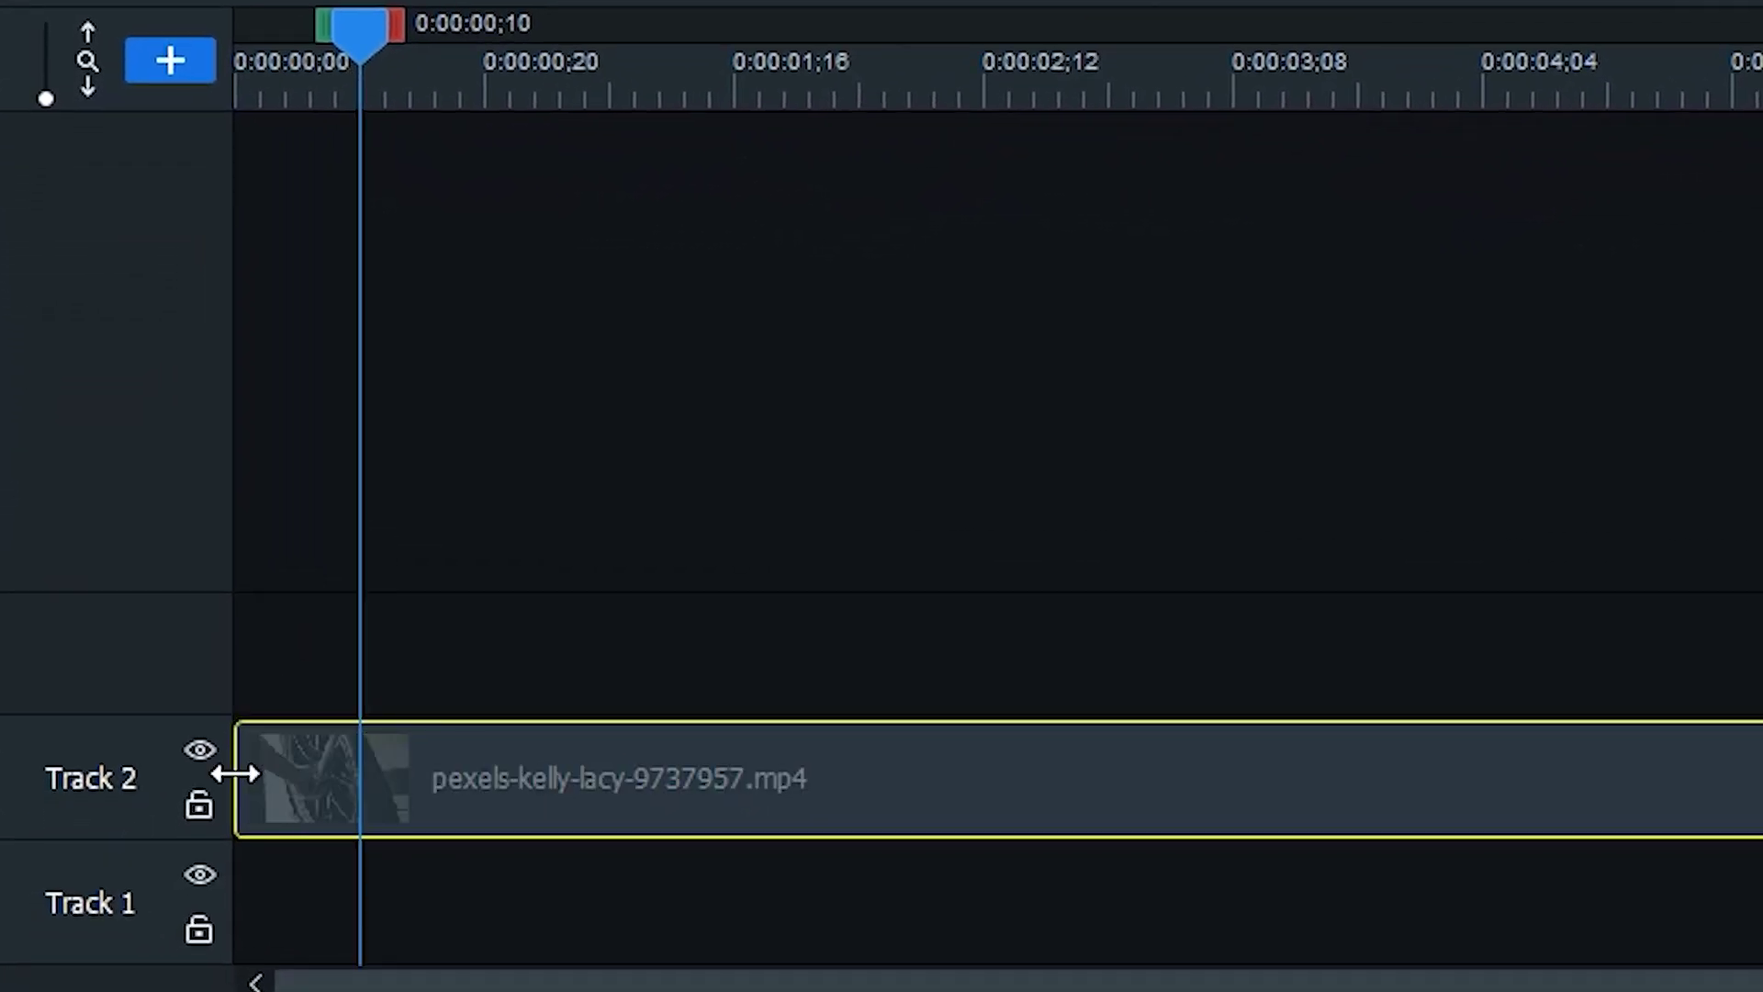
left_click_drag(235, 774, 363, 764)
left_click(830, 301)
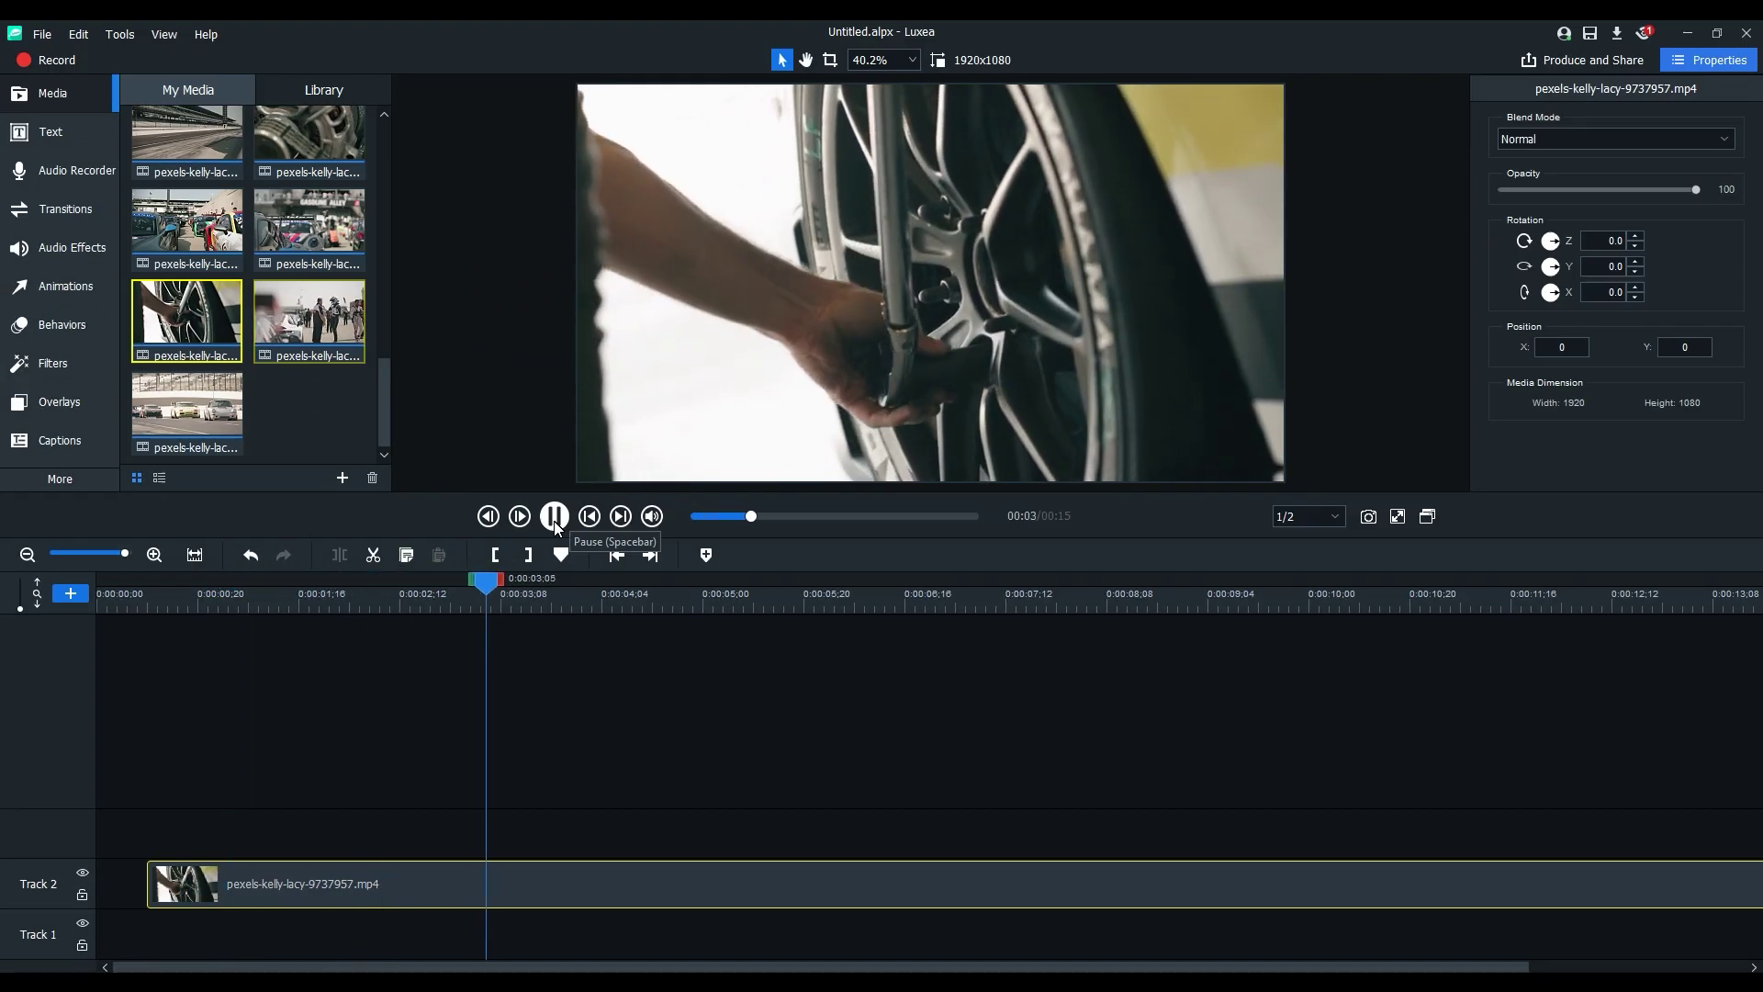
left_click(555, 520)
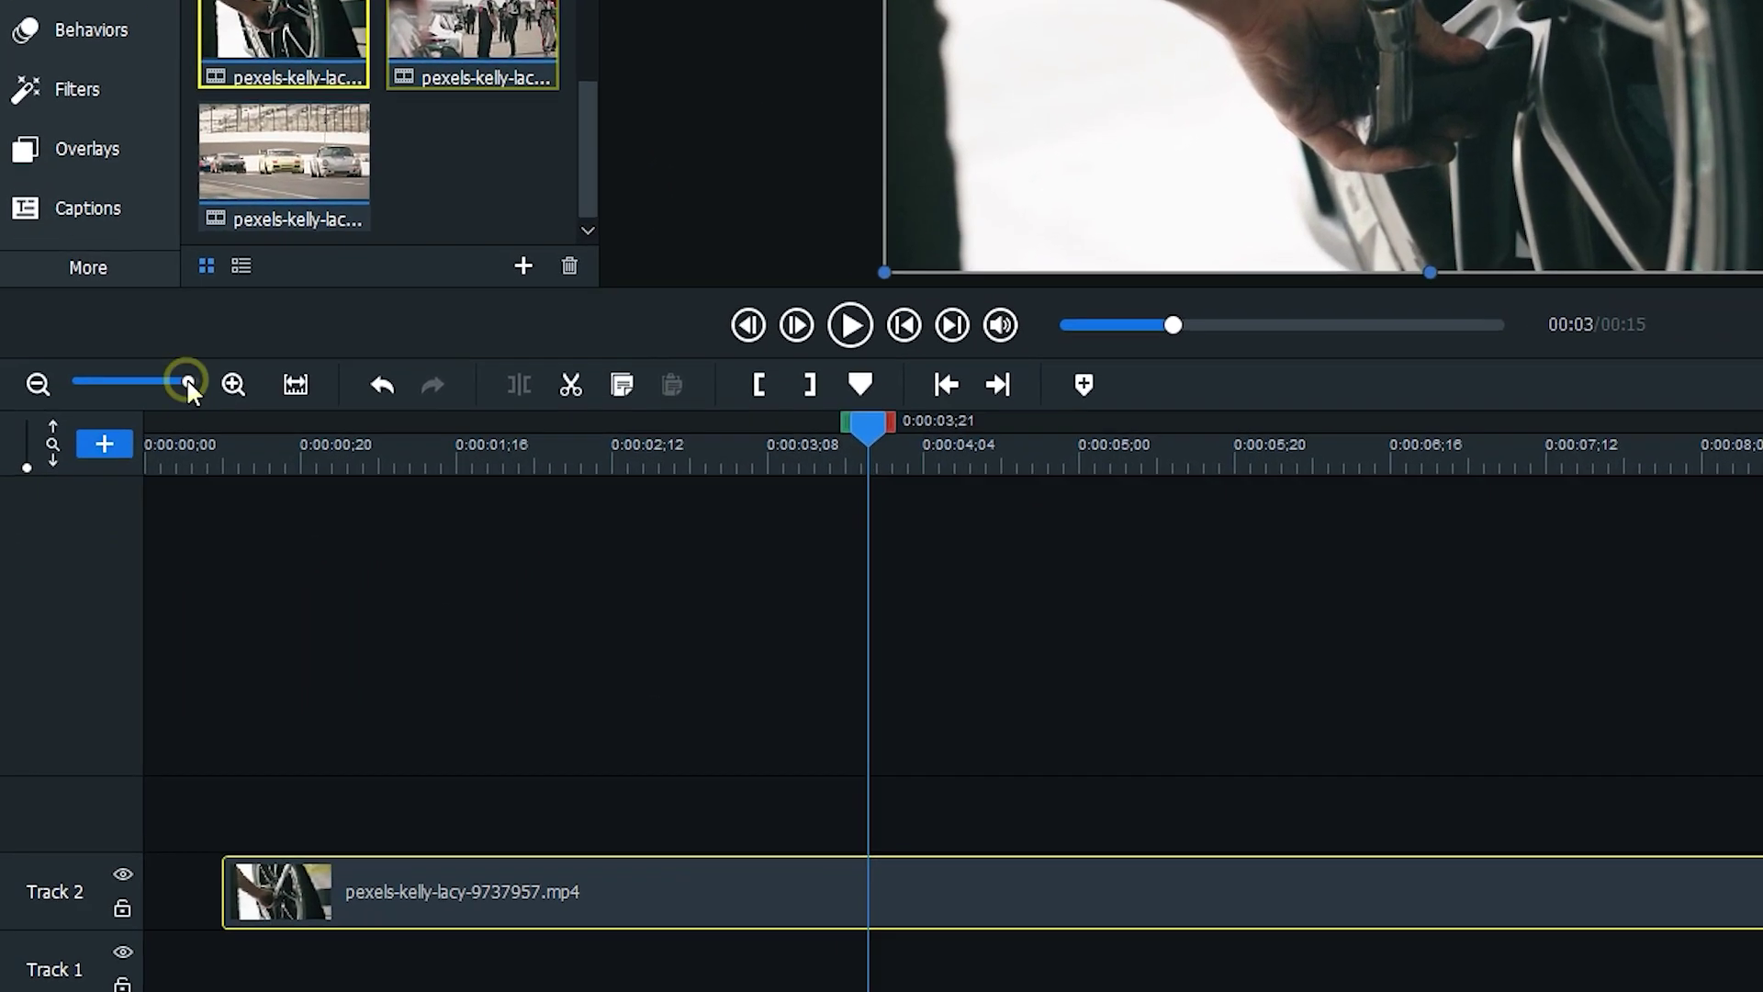
- Zoom the timeline out, trim the clip's end to about four seconds, then undo it
left_click_drag(124, 553, 104, 552)
left_click_drag(201, 242, 260, 237)
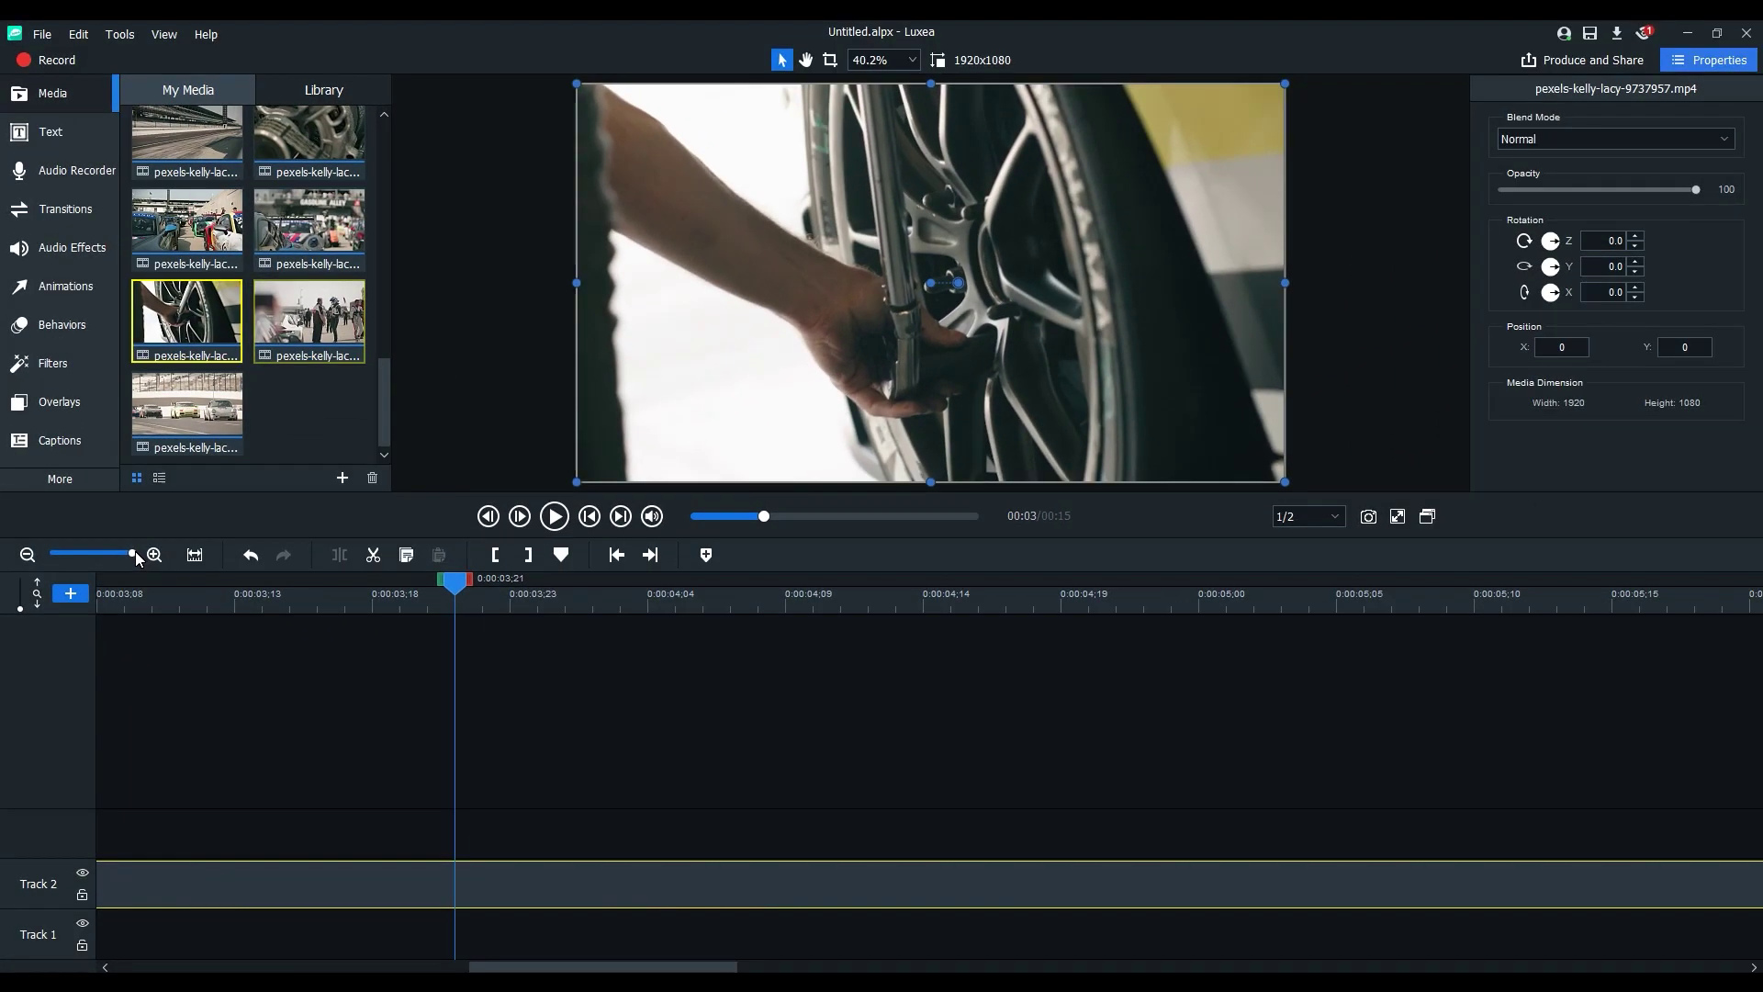
left_click_drag(135, 551, 123, 553)
left_click_drag(1319, 884, 356, 959)
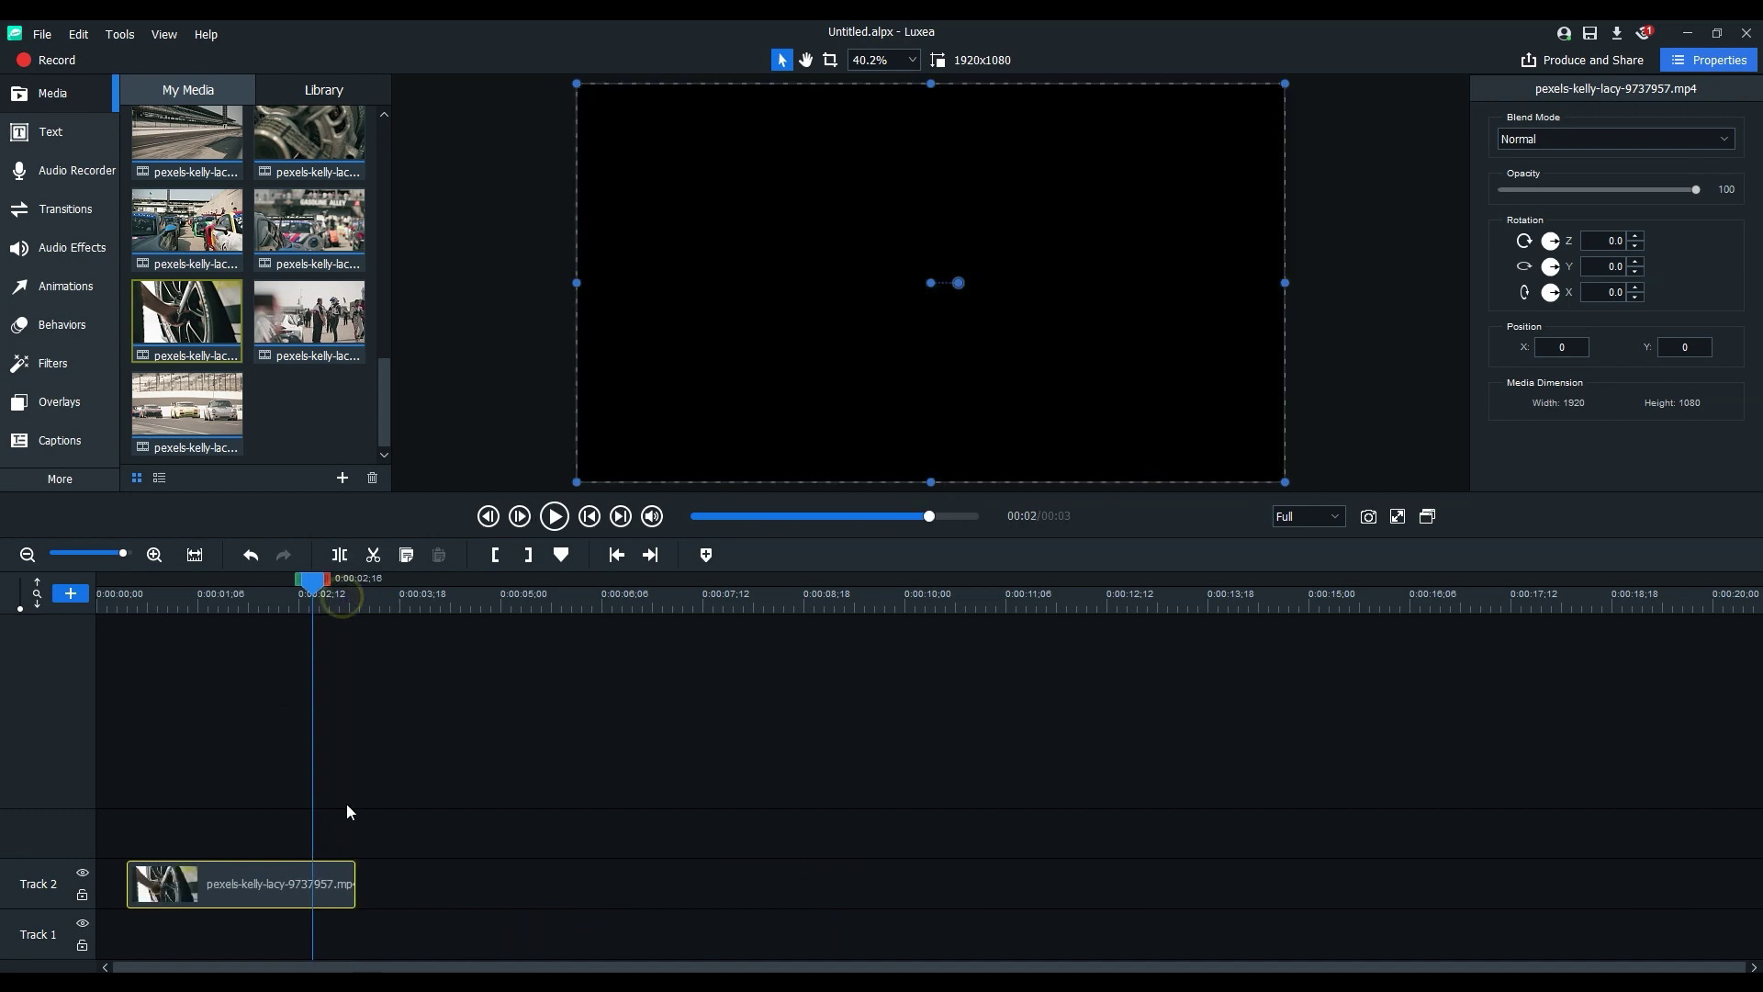
key("ctrl+z")
- Split the wheel clip at 0:00:03;14, delete the tail, and slide the rest to Track 2's start
left_click(386, 597)
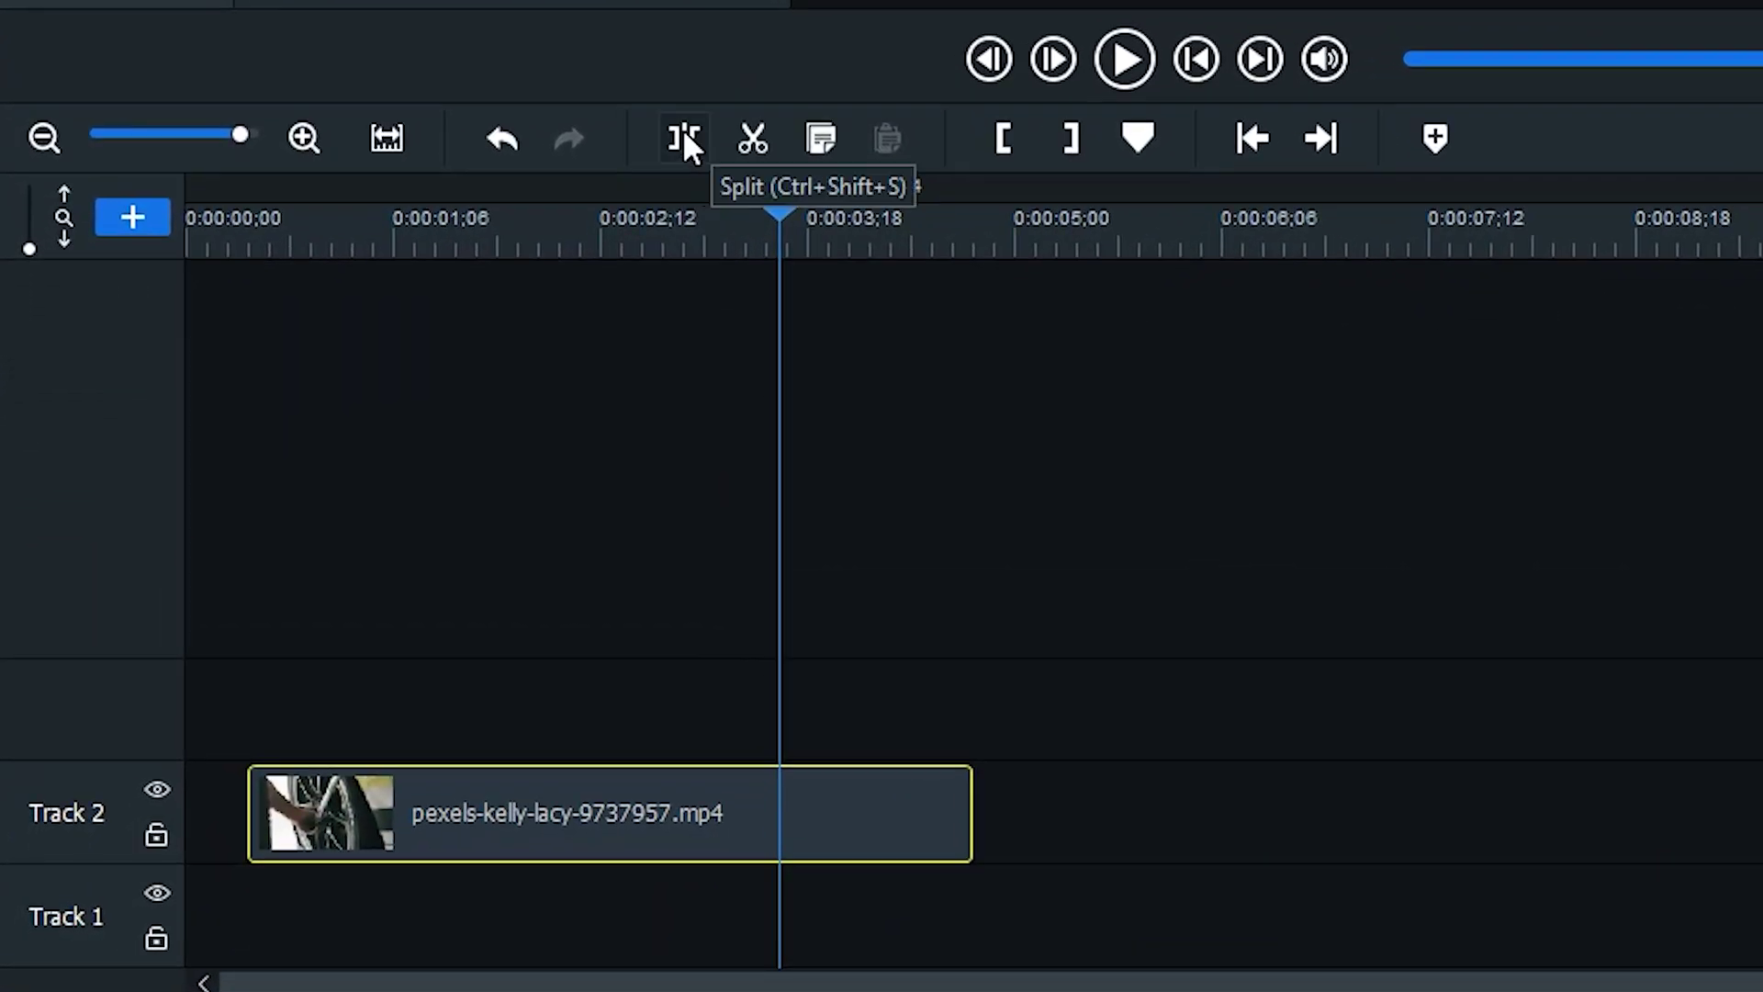
left_click(682, 138)
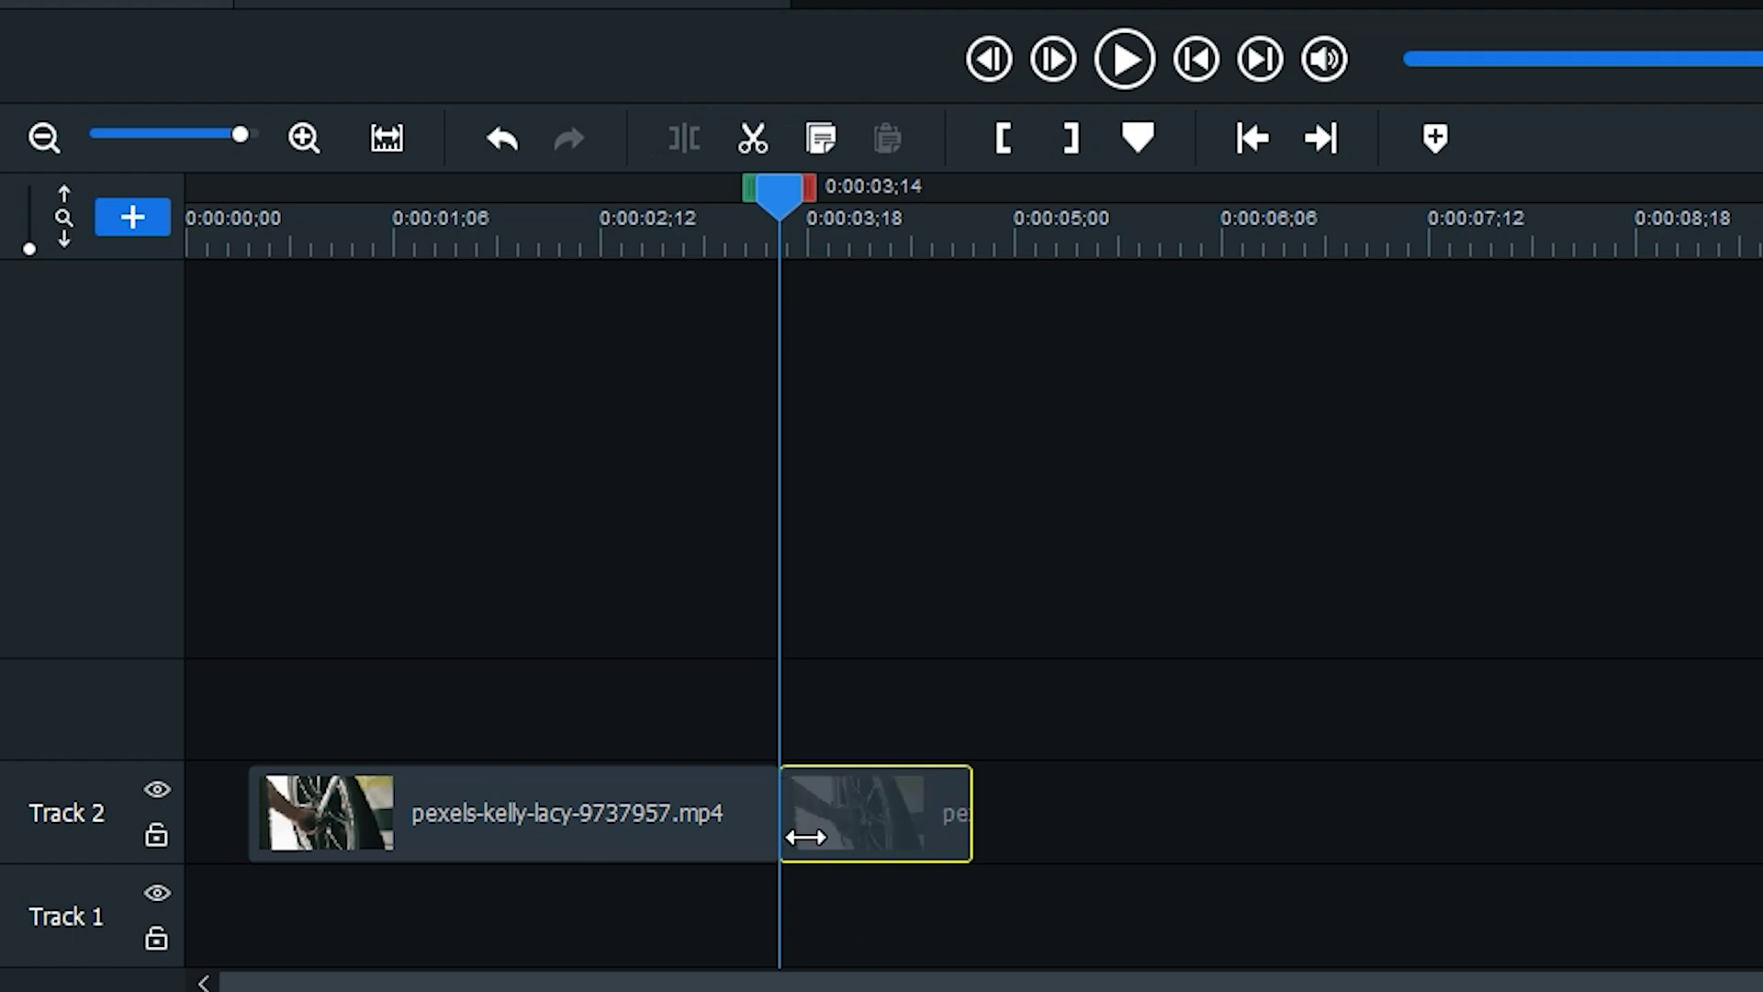
left_click(709, 817)
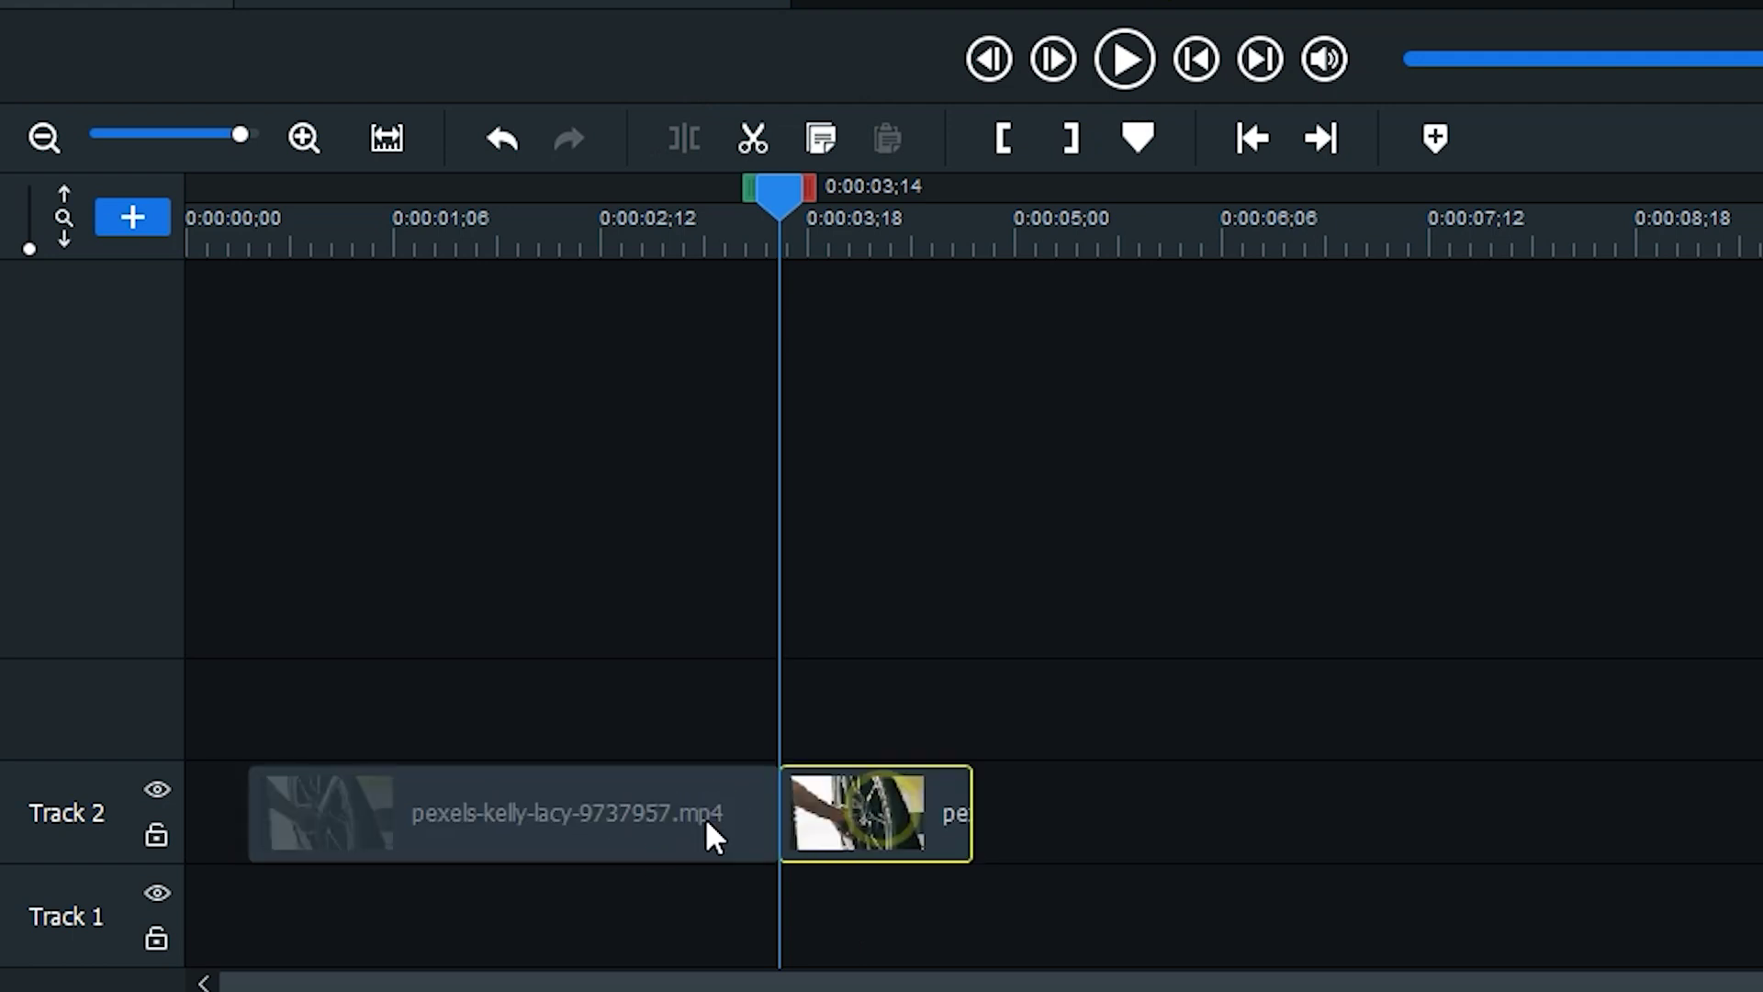
left_click(867, 822)
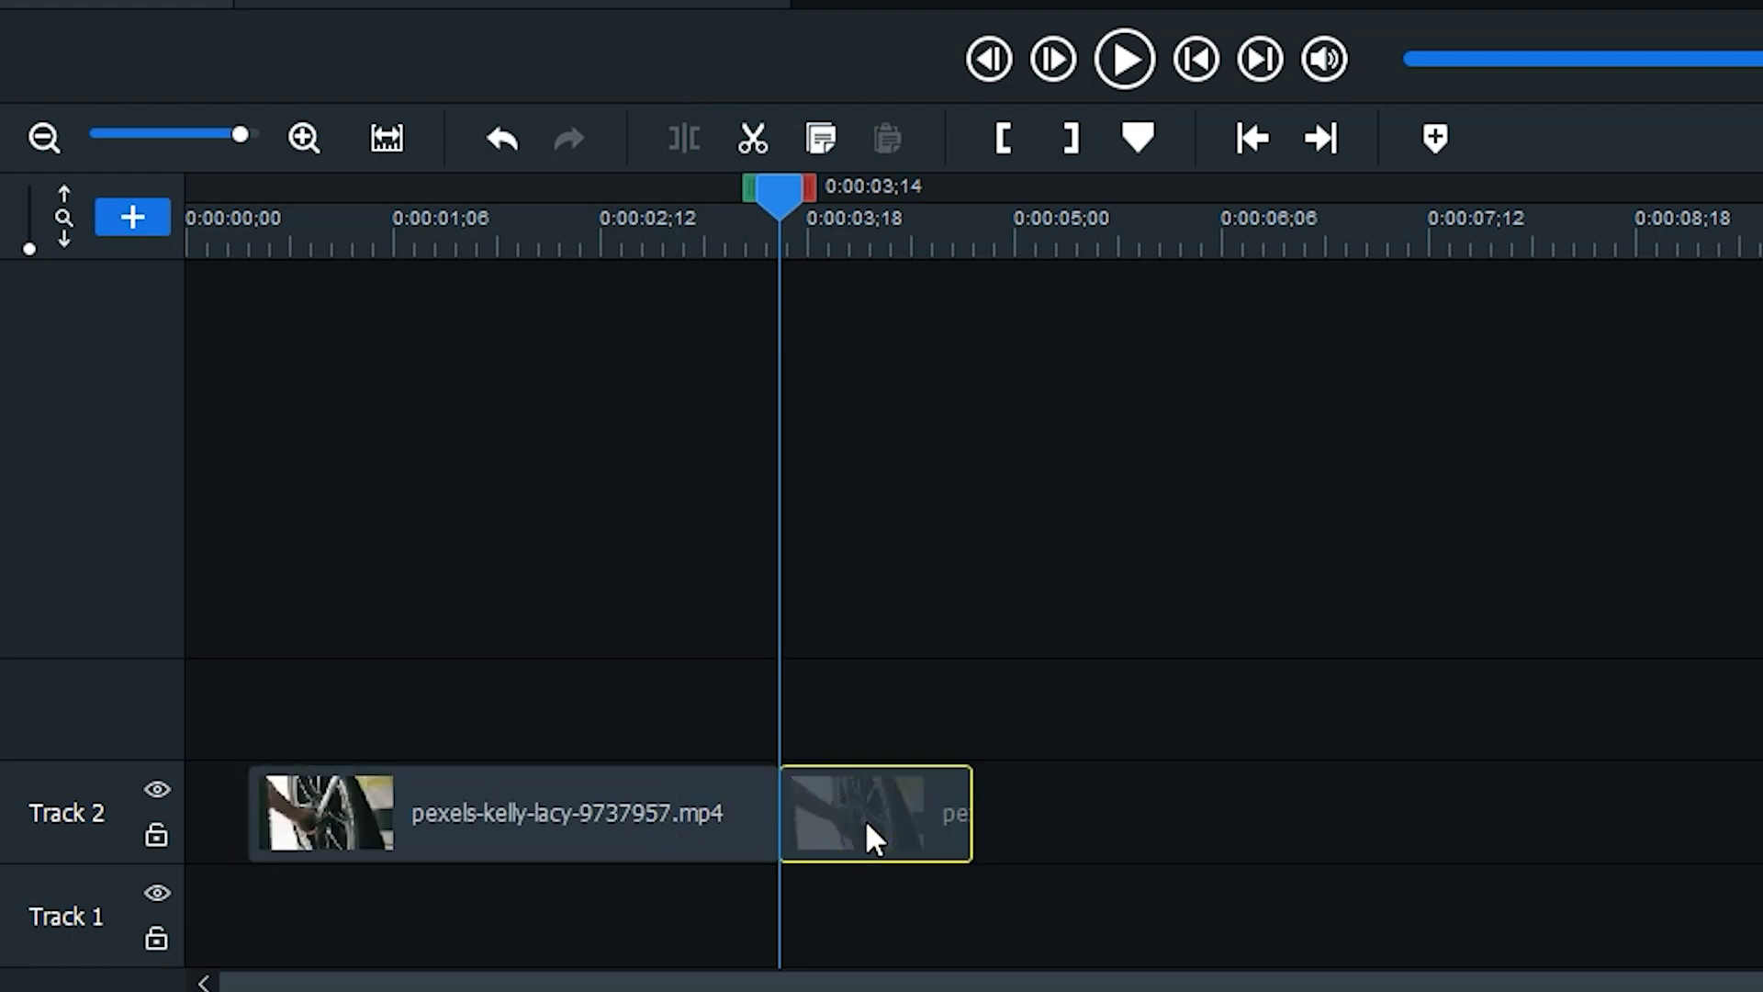
key("Delete")
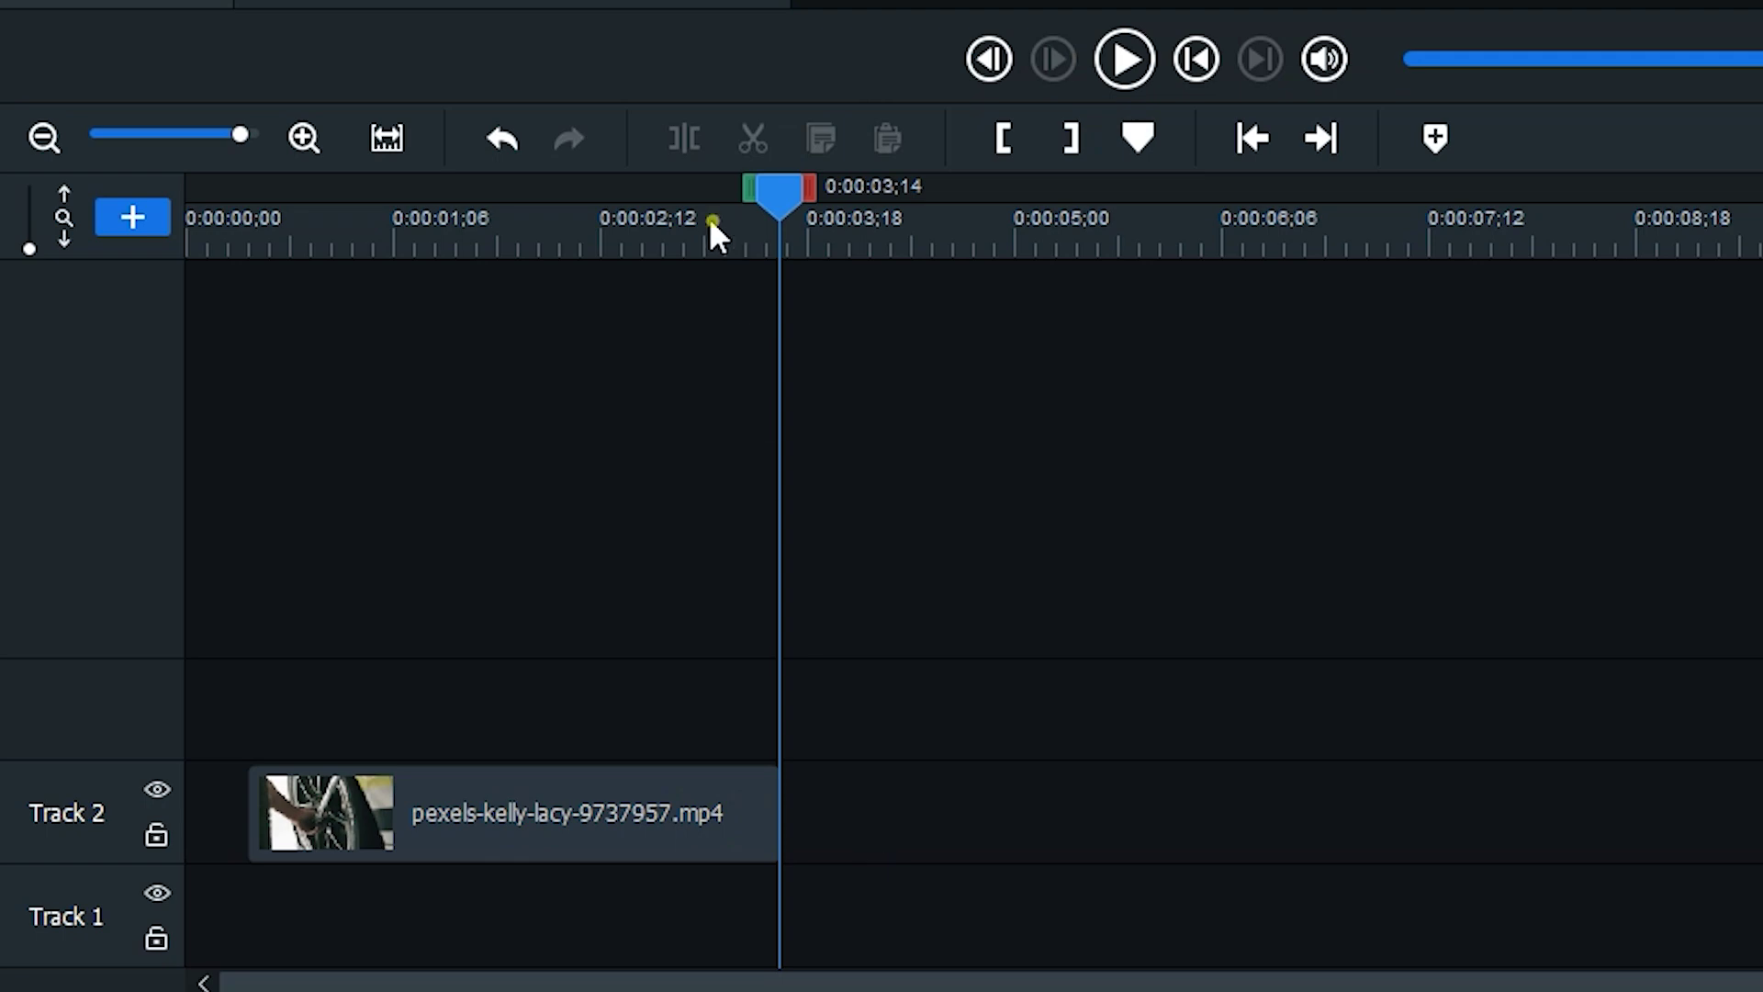
left_click_drag(712, 220, 196, 307)
left_click_drag(599, 821, 540, 834)
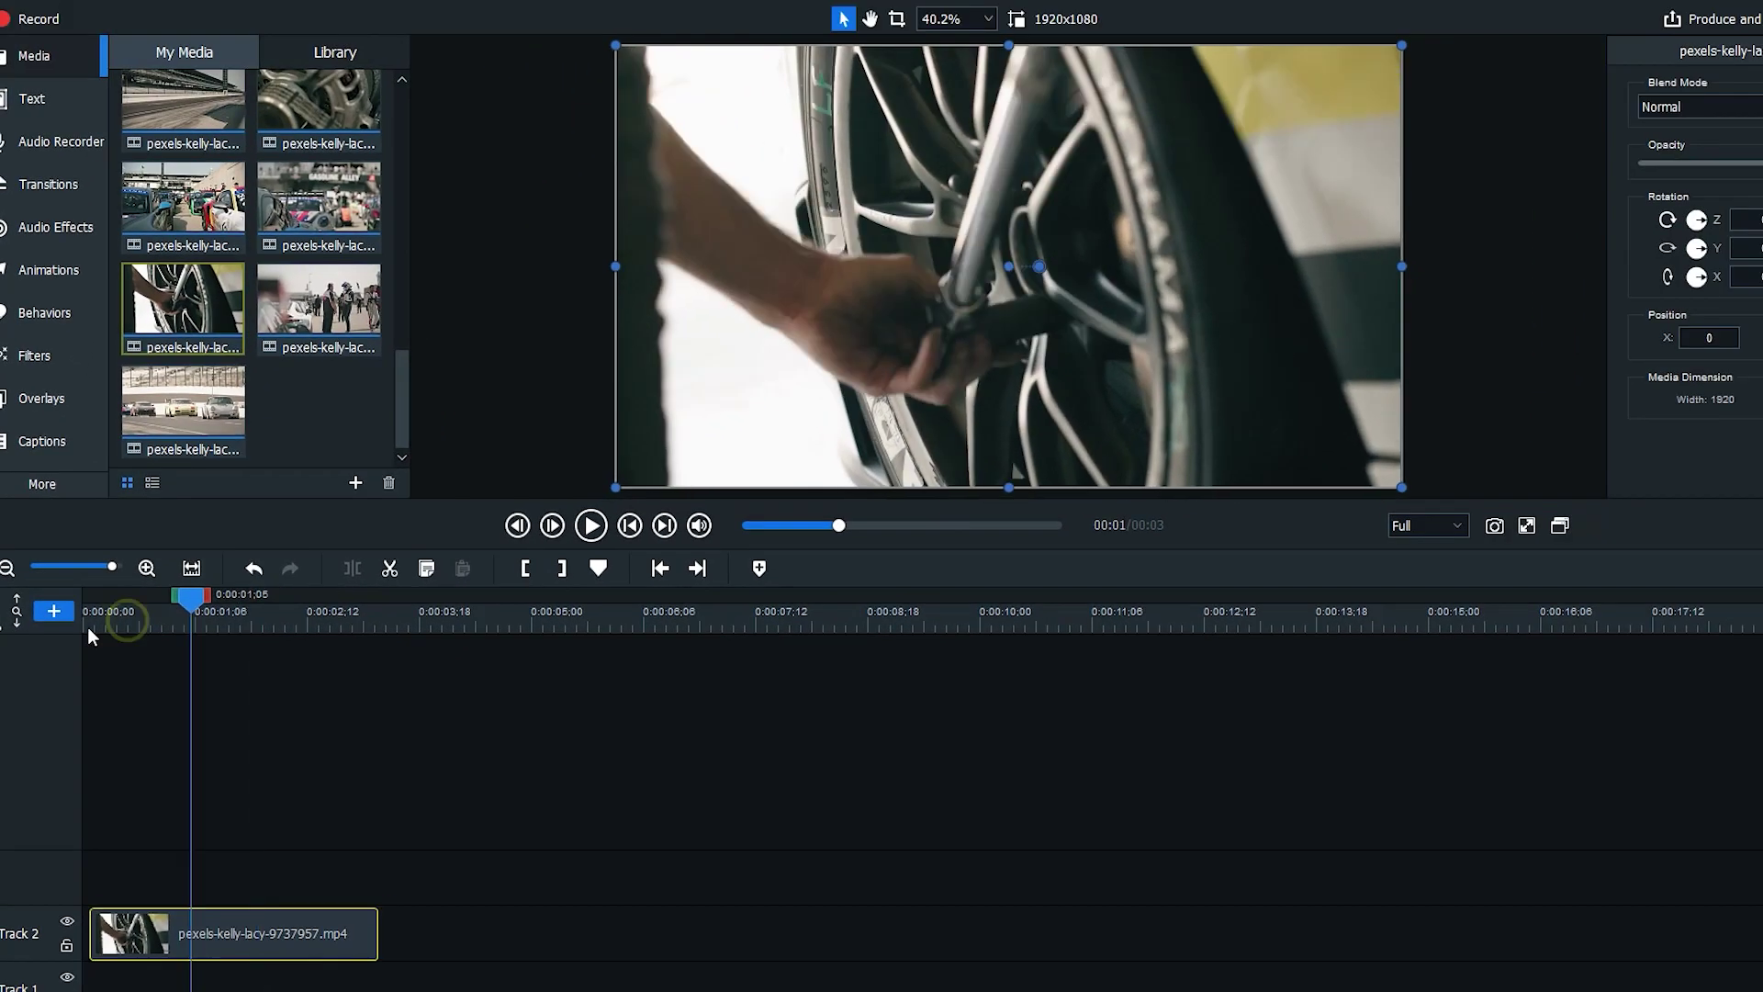
- Replay the shortened wheel clip from 0:00:00;00
left_click(194, 246)
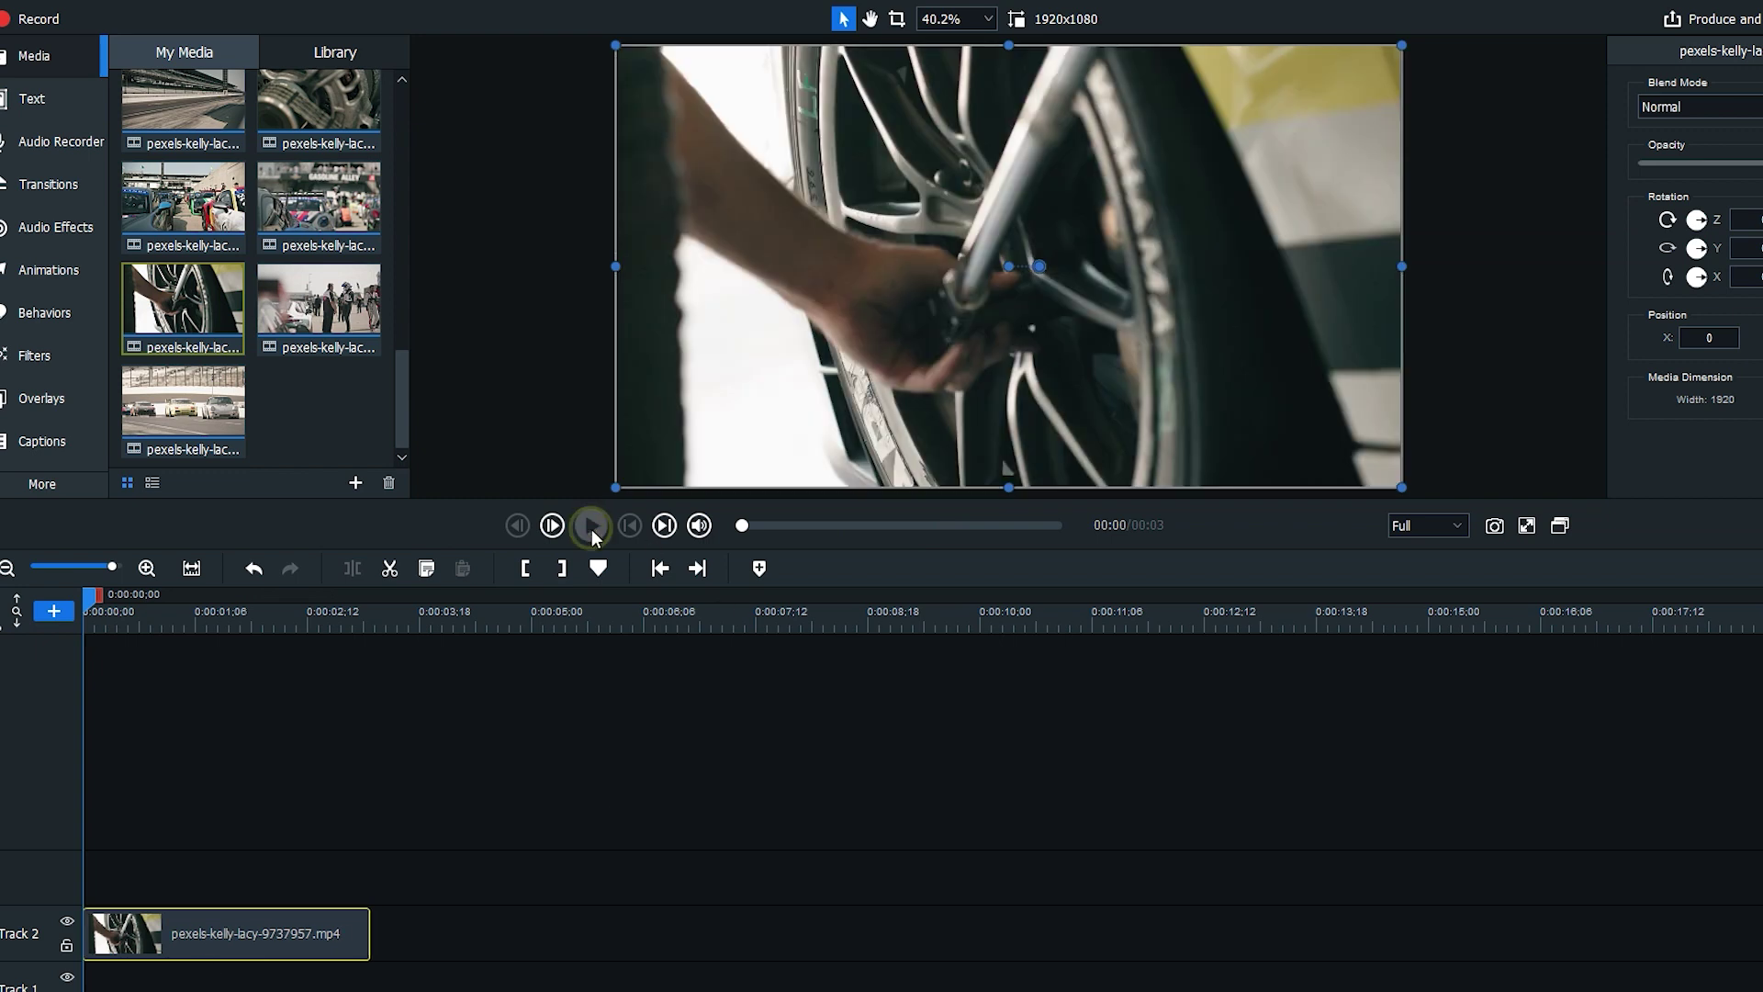
left_click(592, 527)
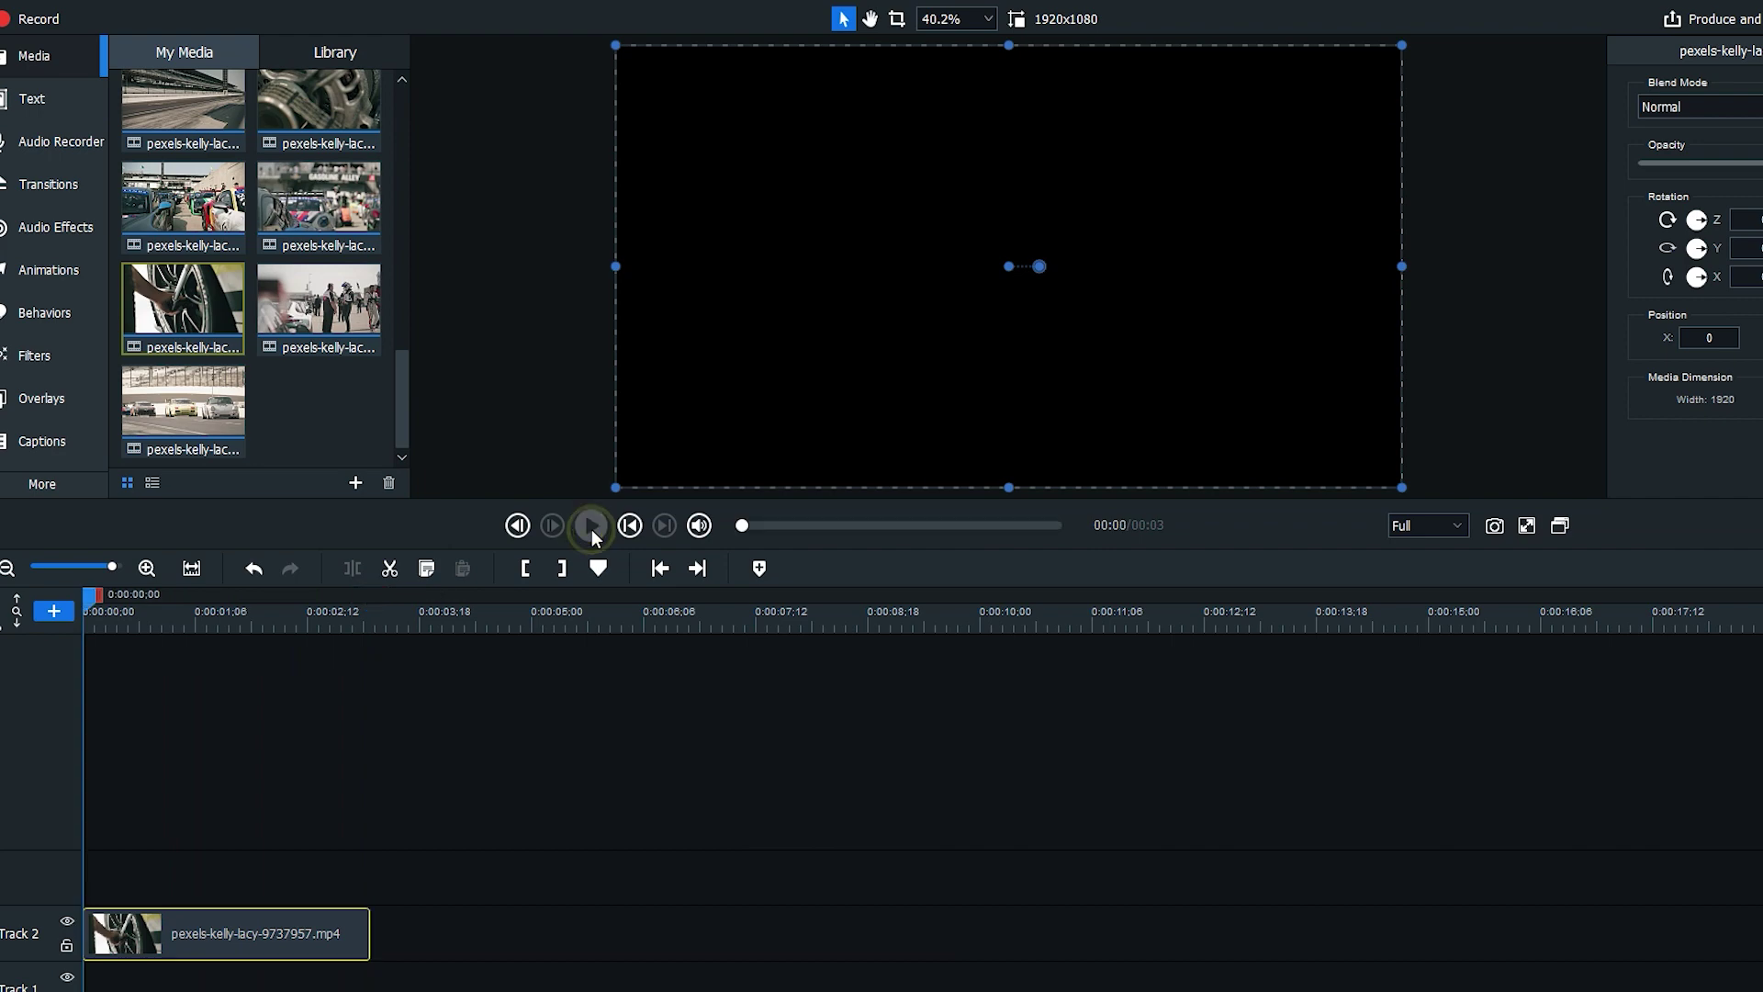
left_click(592, 529)
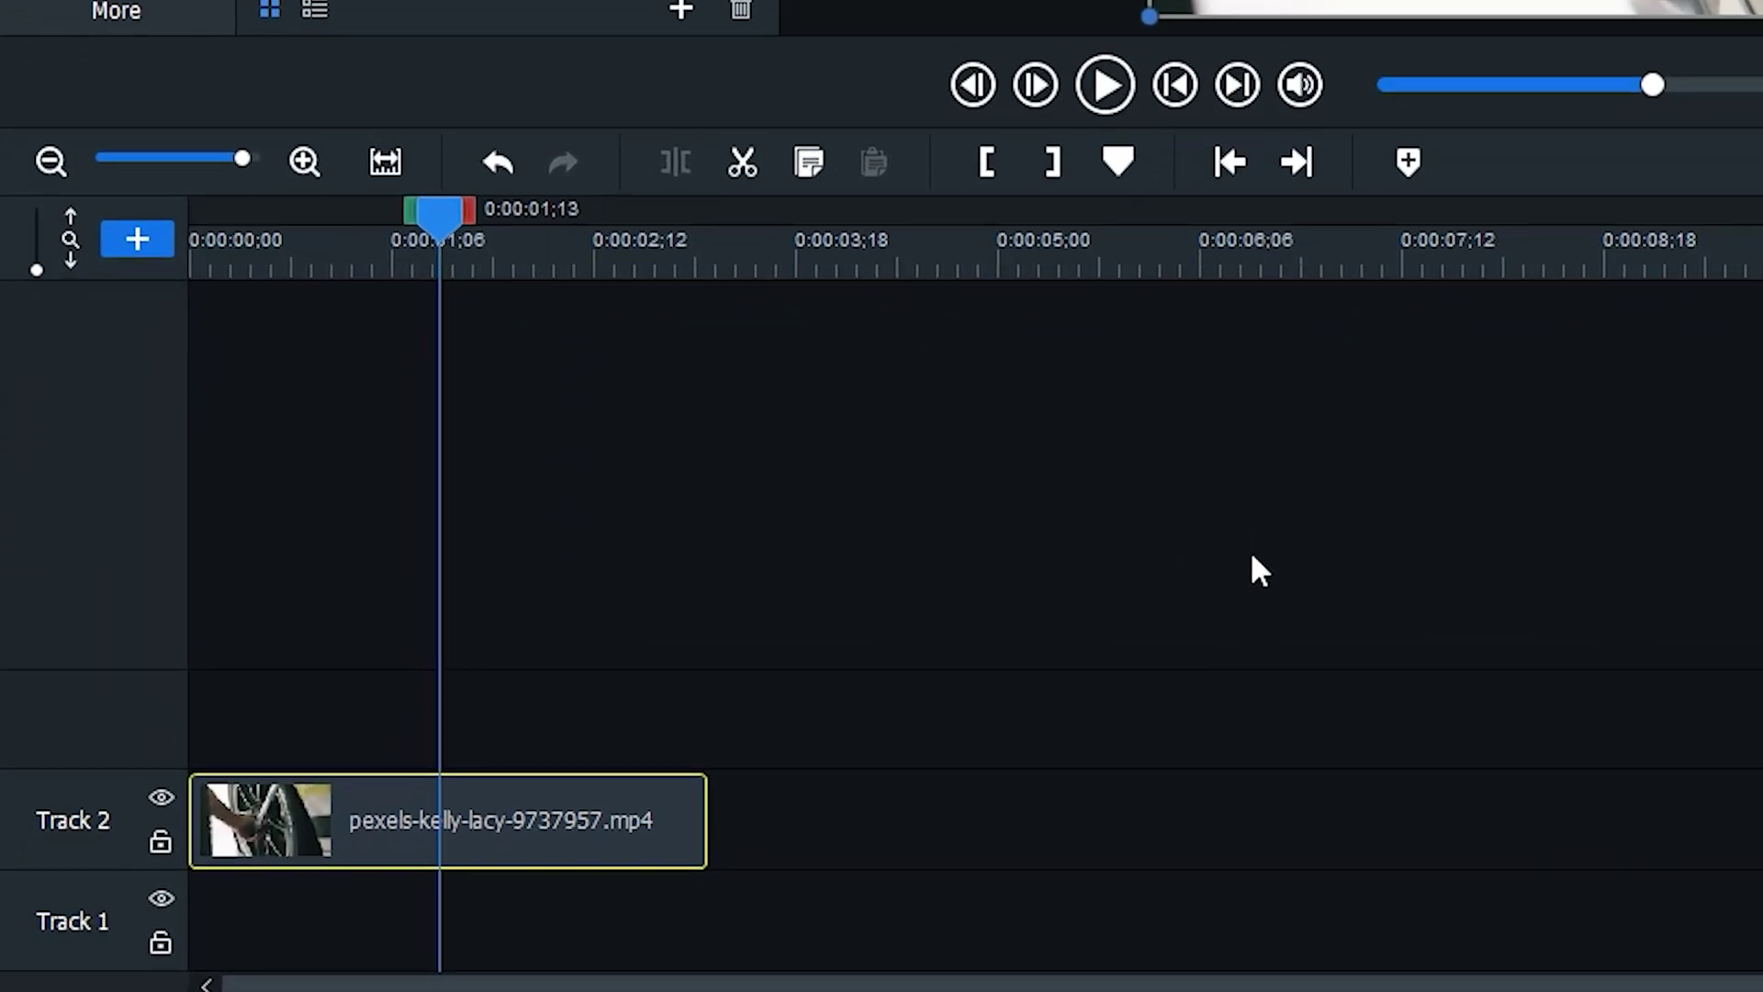
- Add Clip Speed to the wheel clip, set Speed to 3.00x, and play it back
right_click(444, 837)
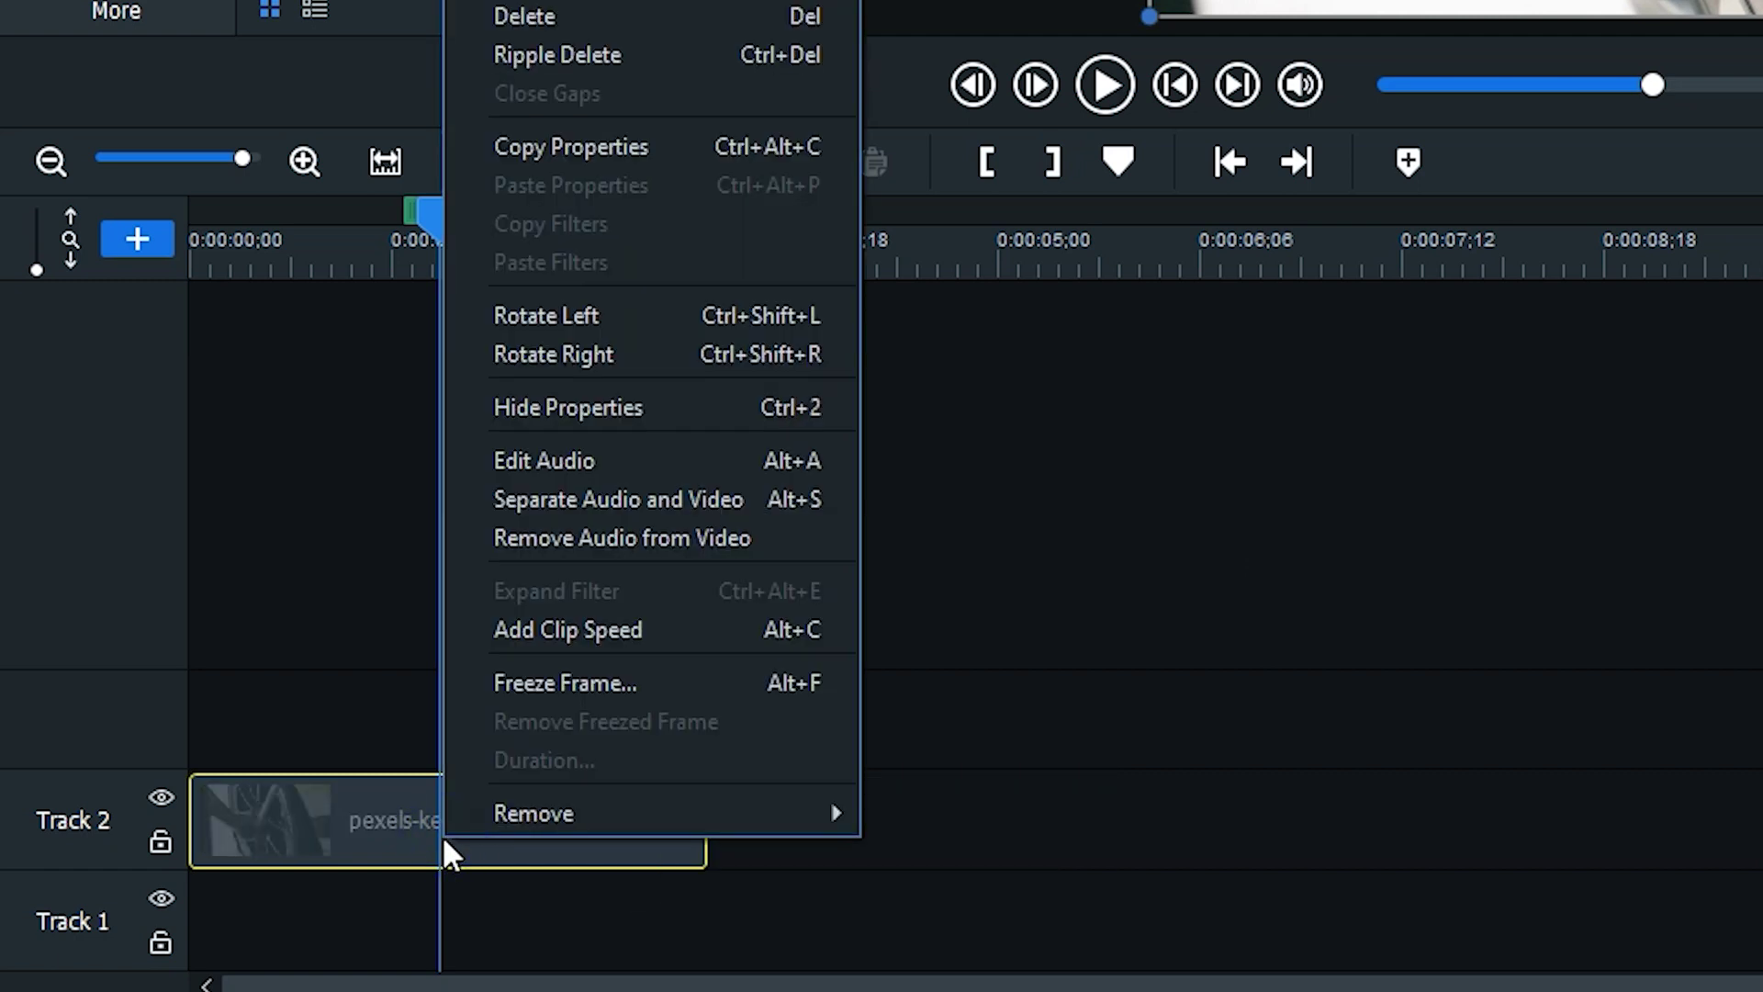
left_click(591, 631)
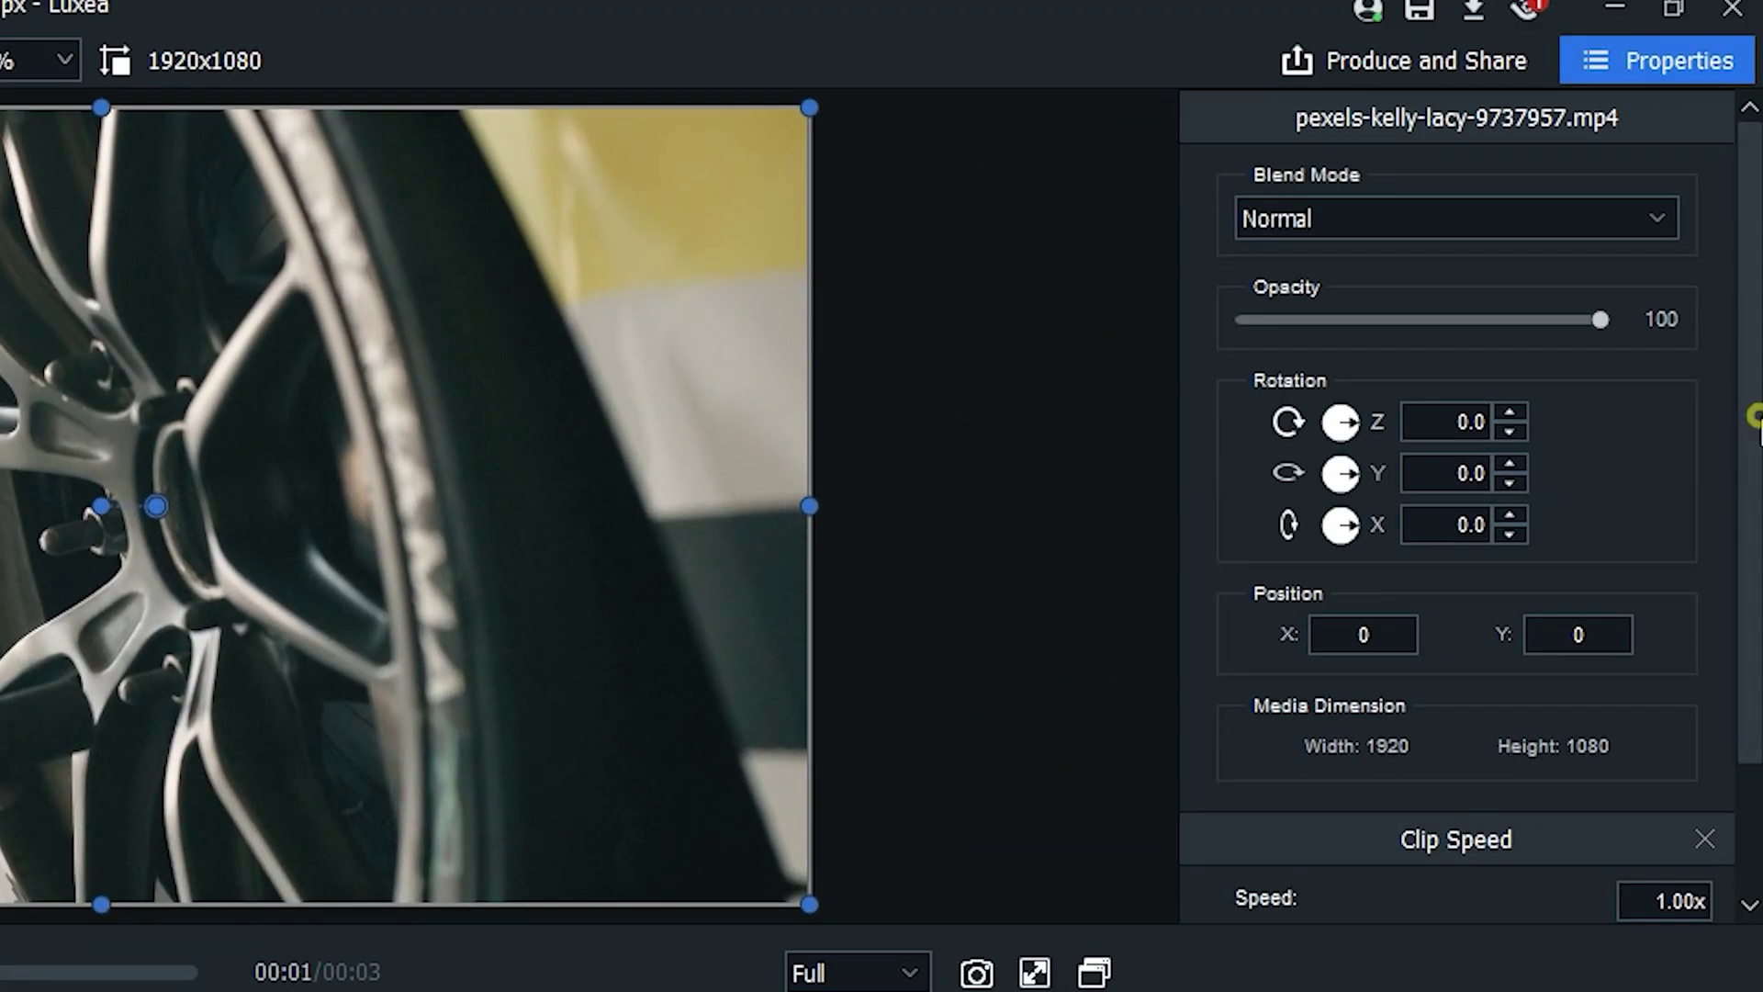
scroll(1750, 413, "down", 2)
scroll(1469, 505, "up", 1)
left_click_drag(1754, 525, 1756, 679)
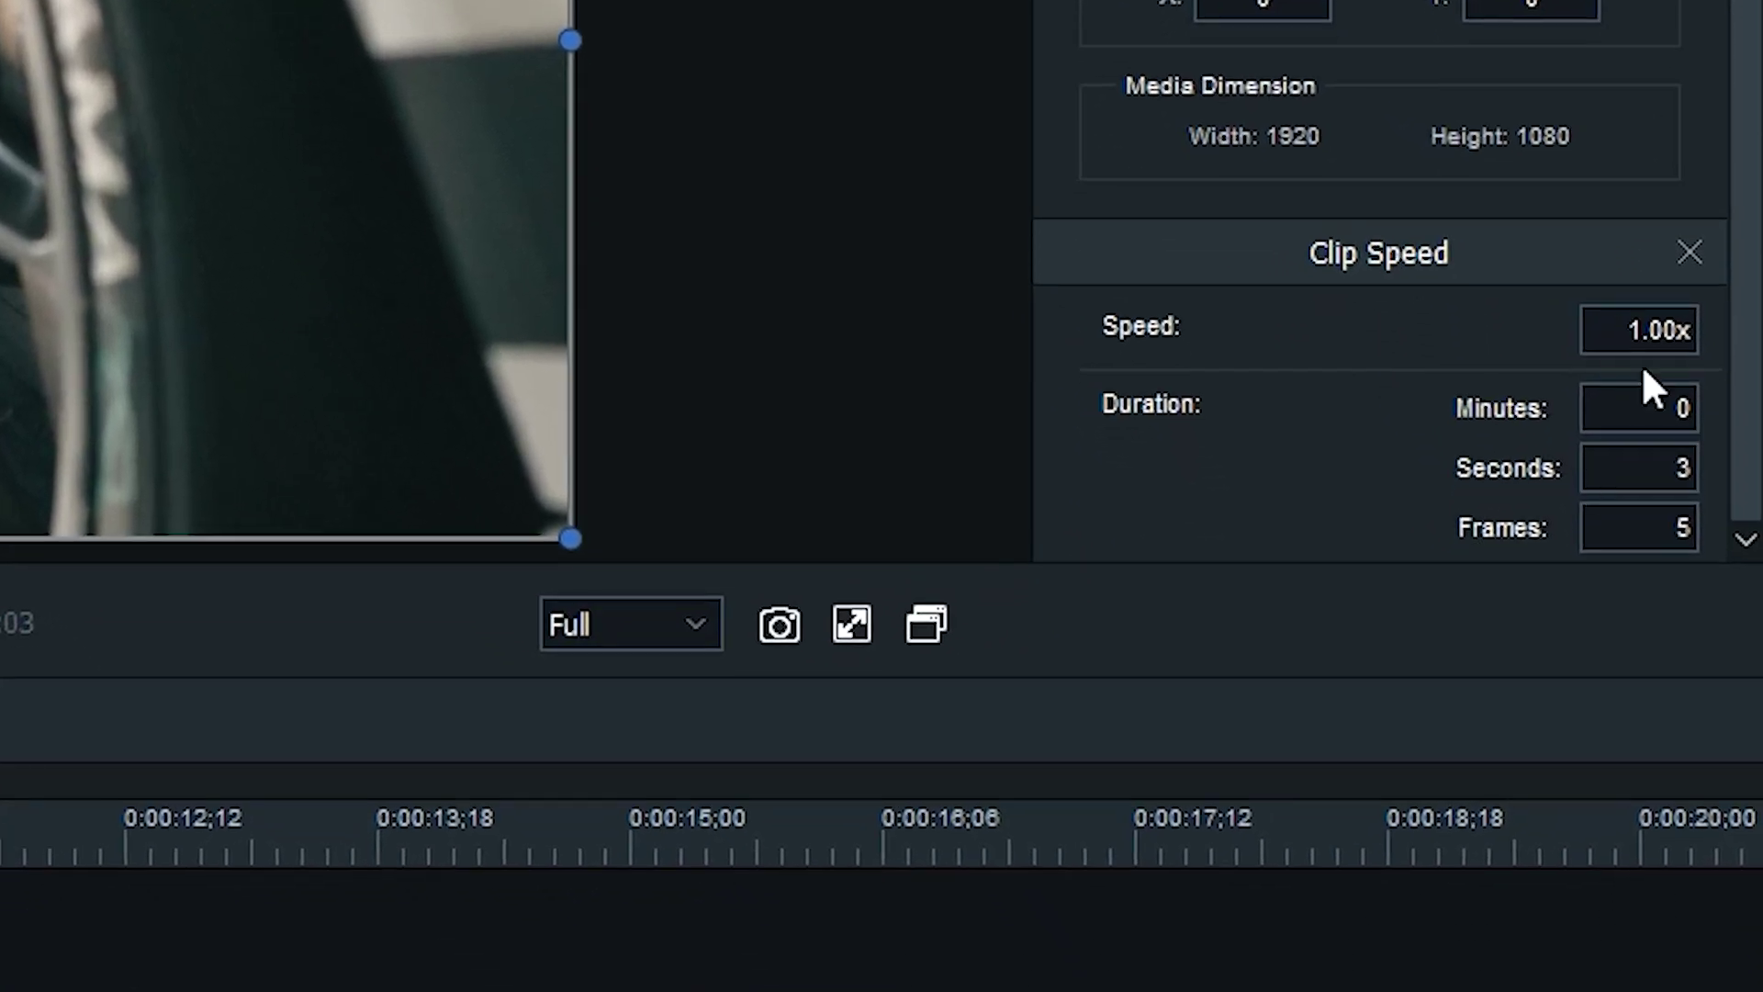
double_click(1617, 330)
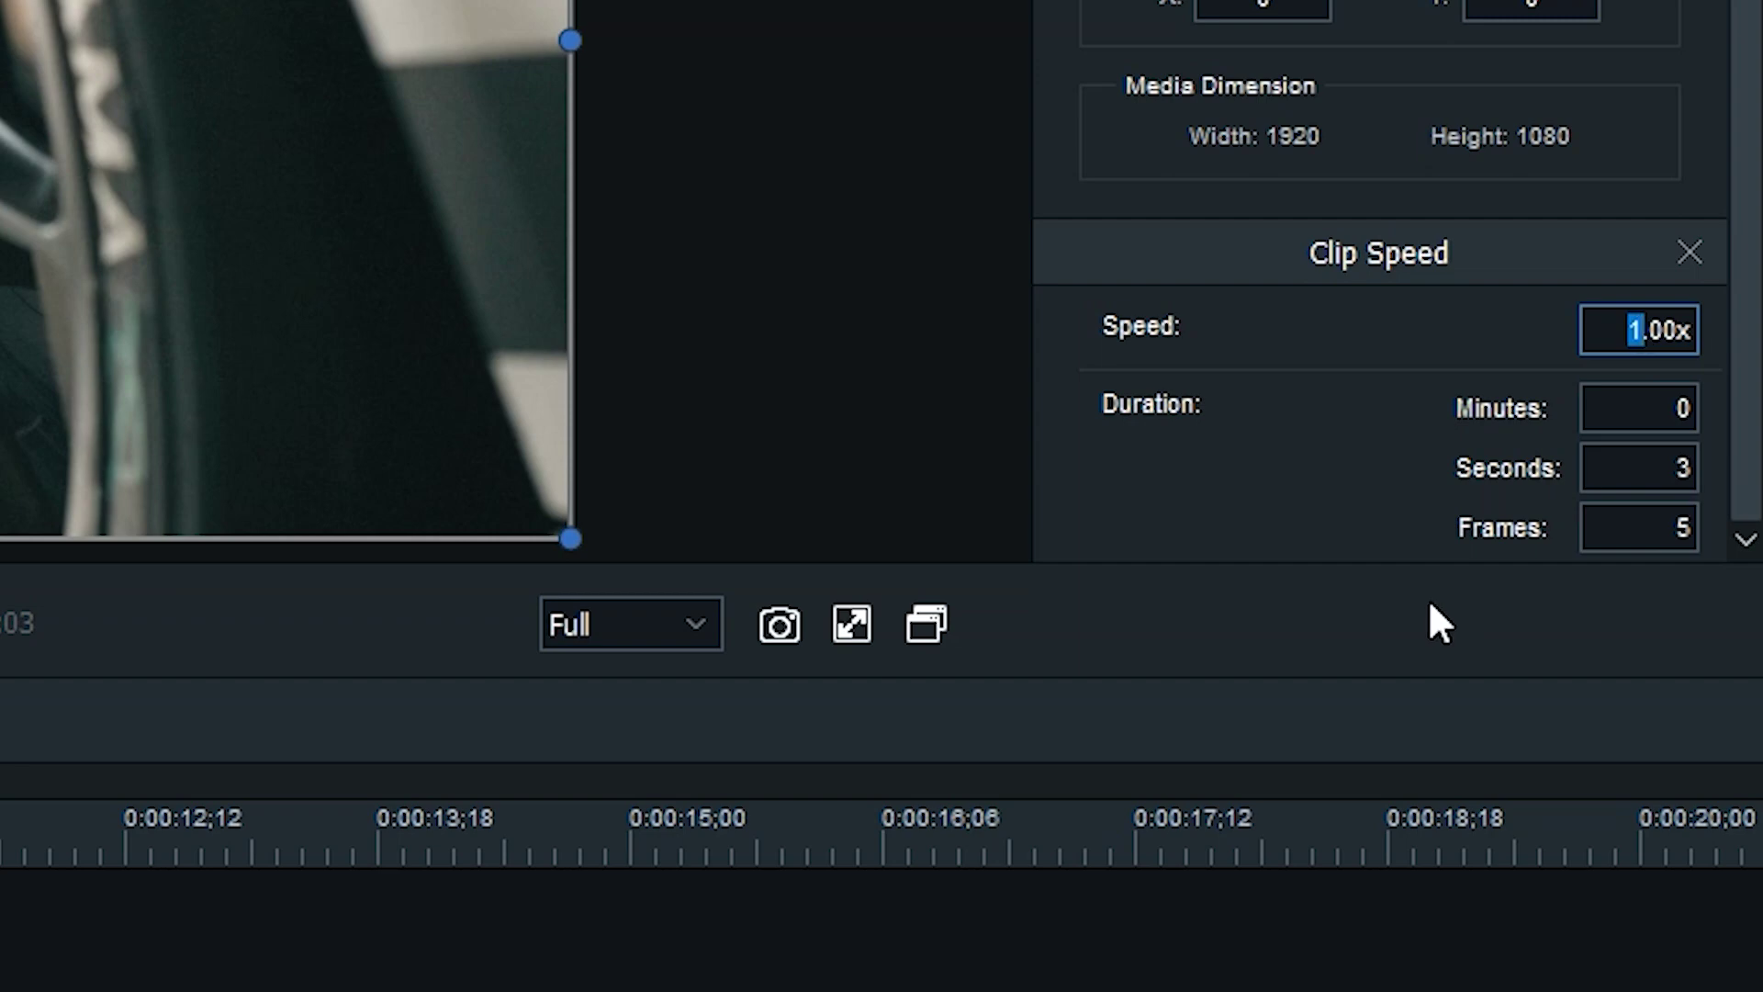
type("3")
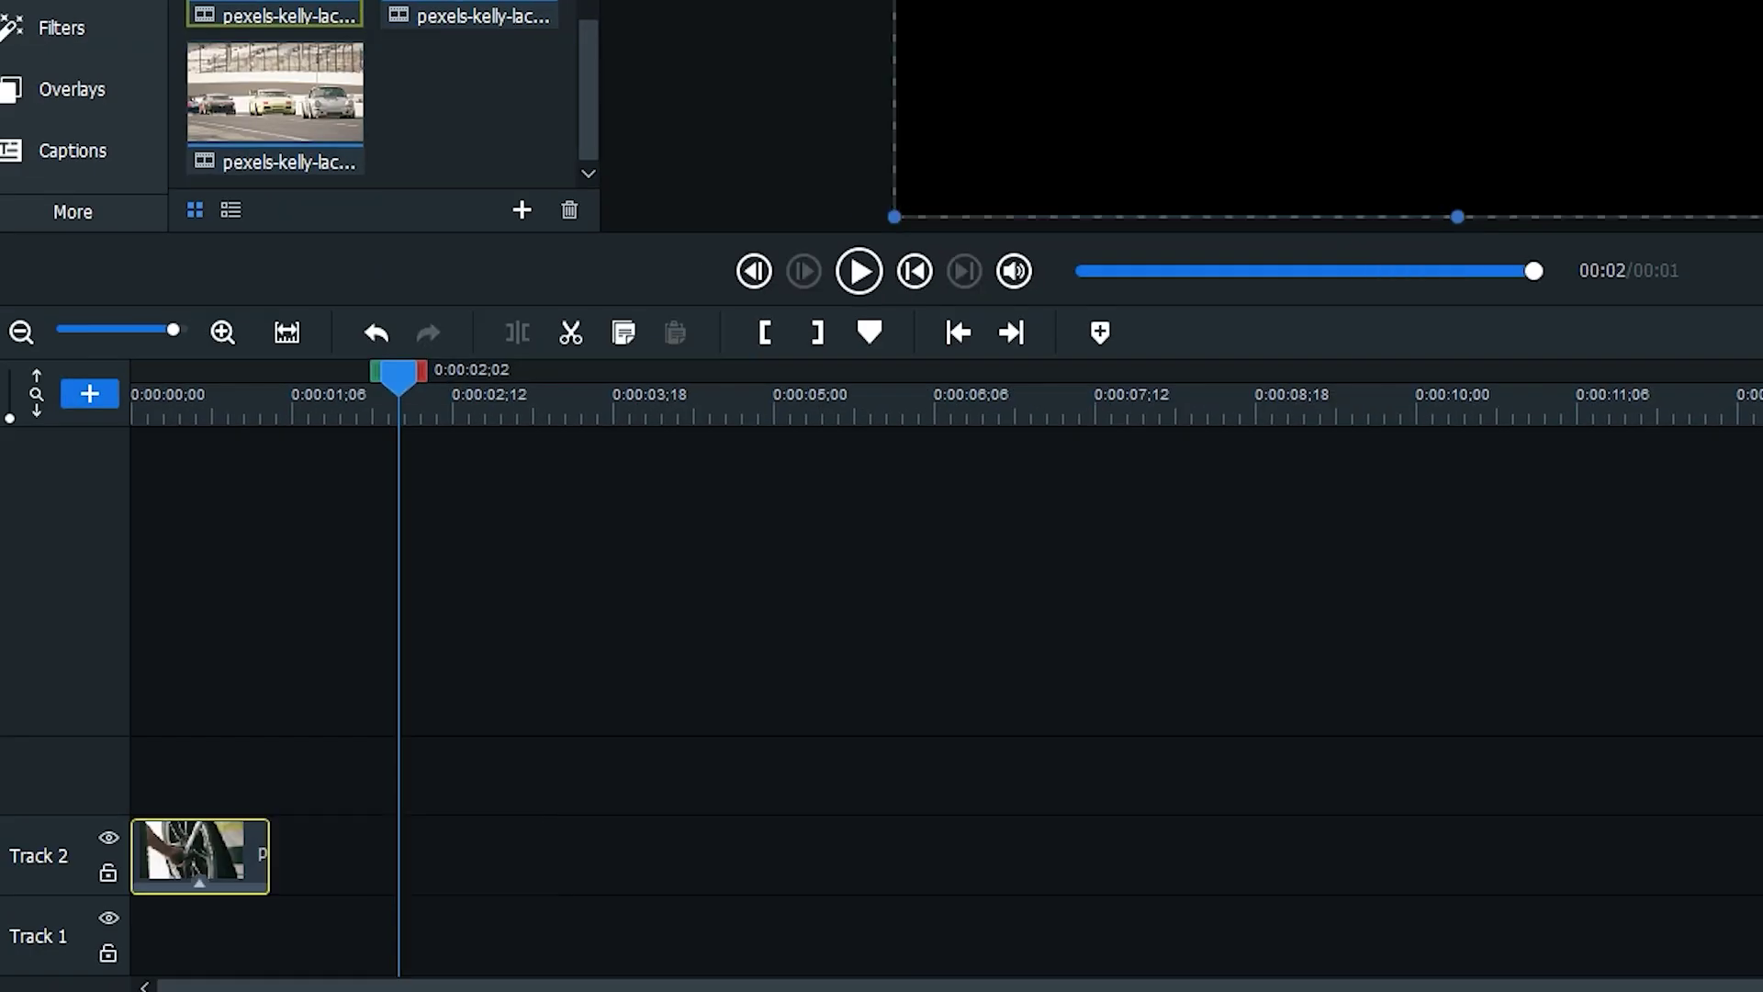
left_click(276, 405)
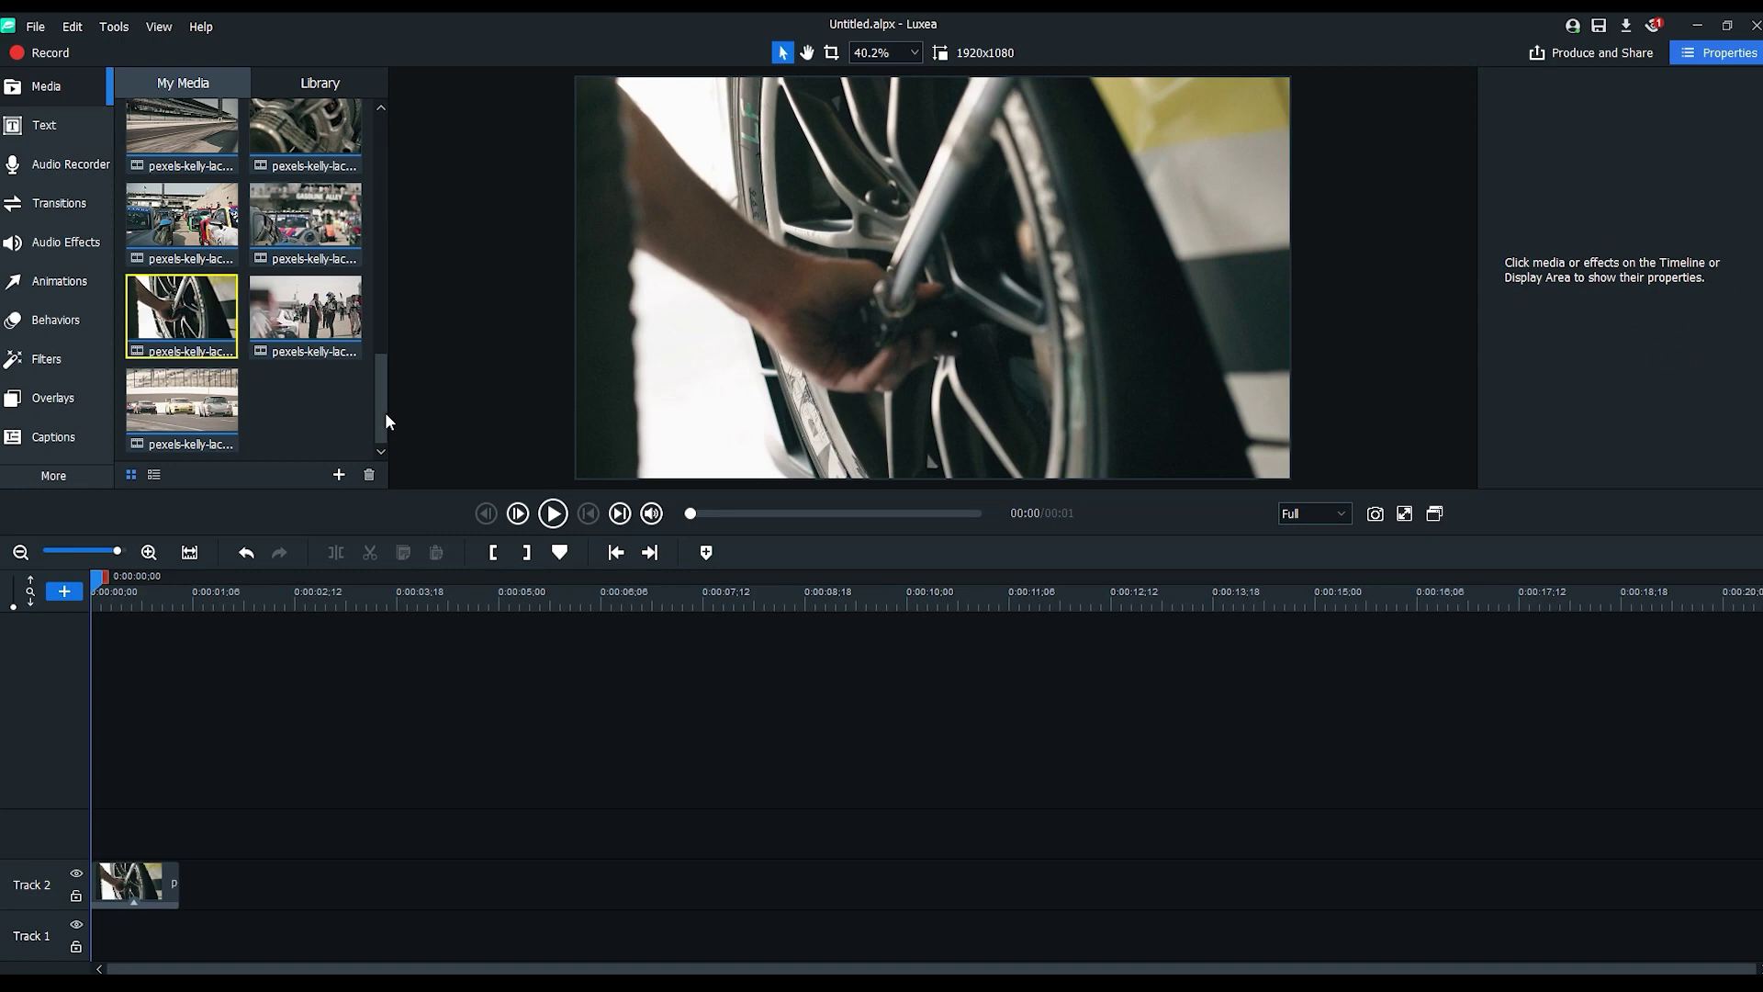
left_click_drag(383, 412, 384, 349)
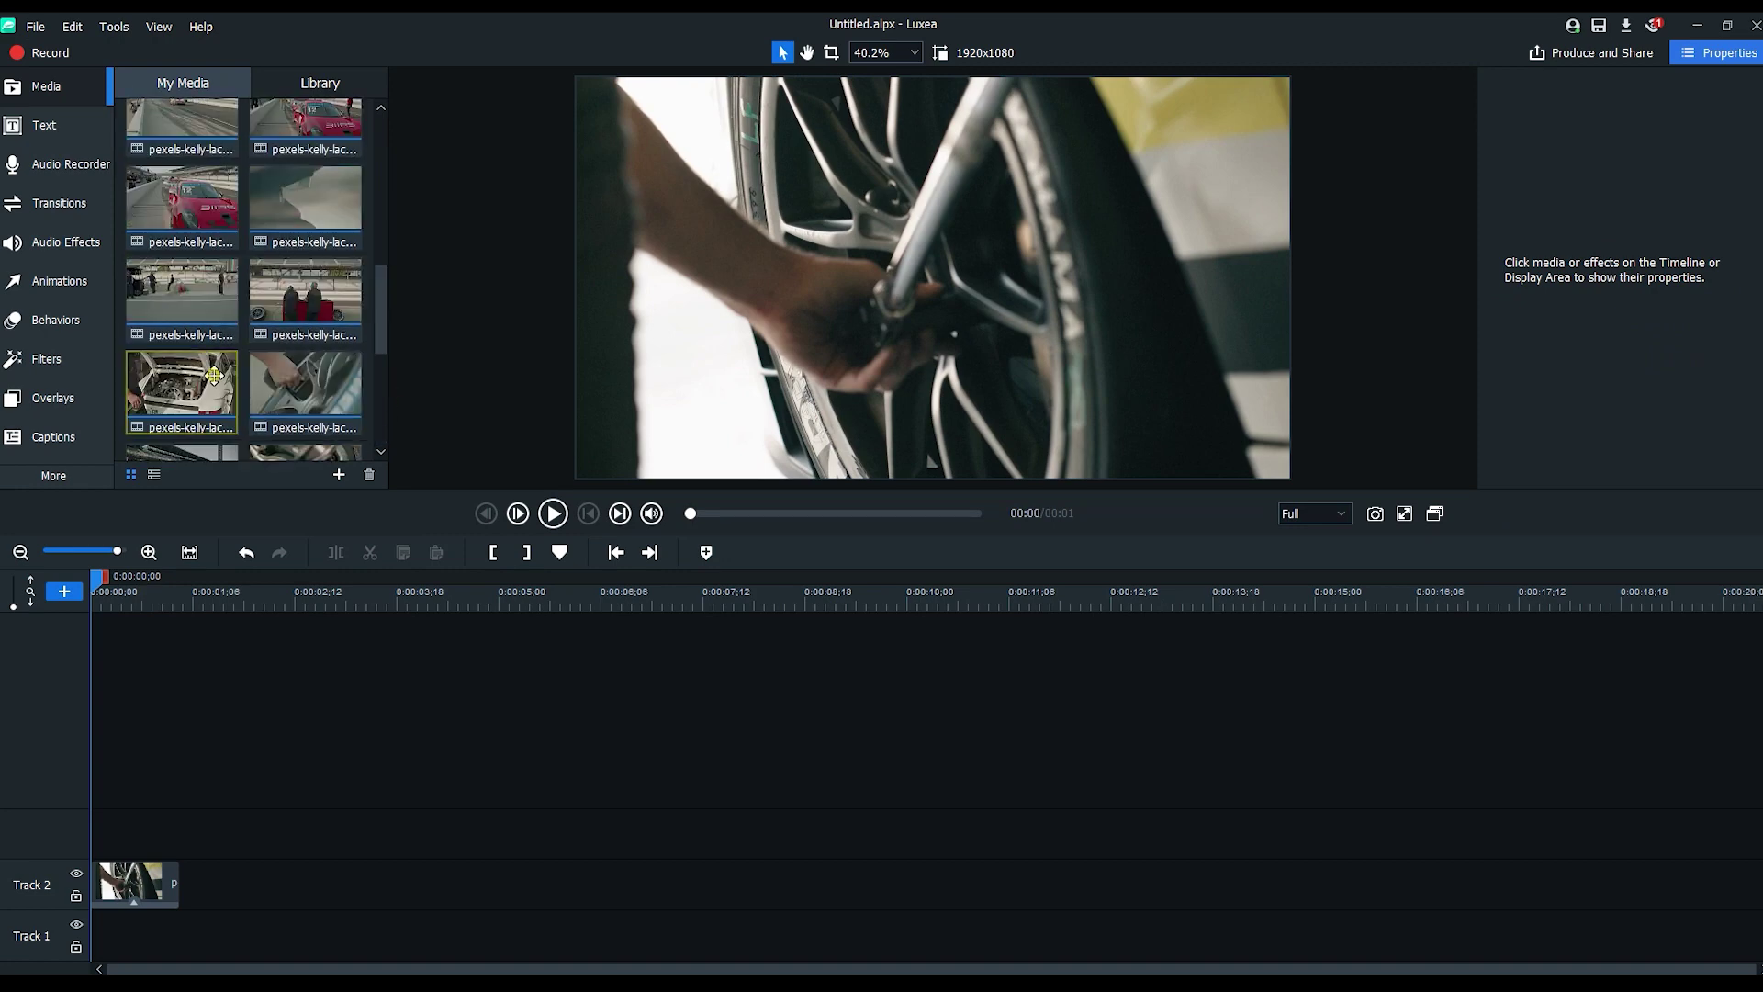
- Preview the engine-bay clip and the belt close-up pexels-kelly-lacy-9737950.mp4 in My Media
double_click(182, 386)
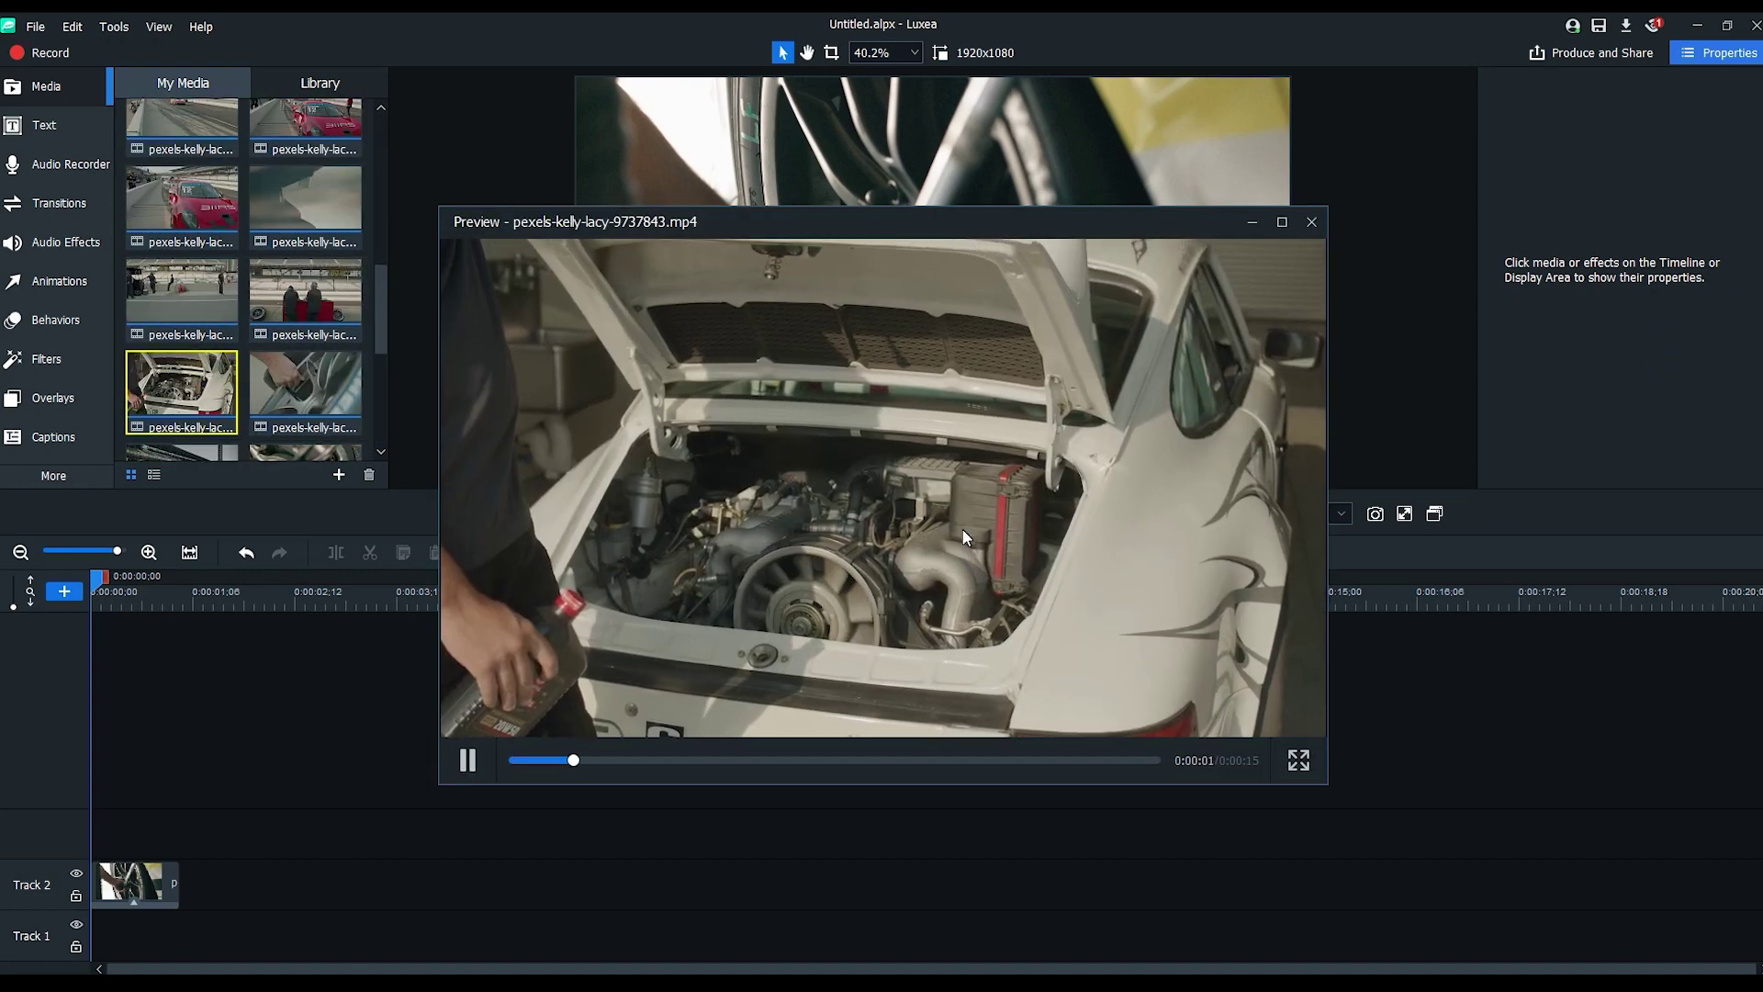
left_click(303, 332)
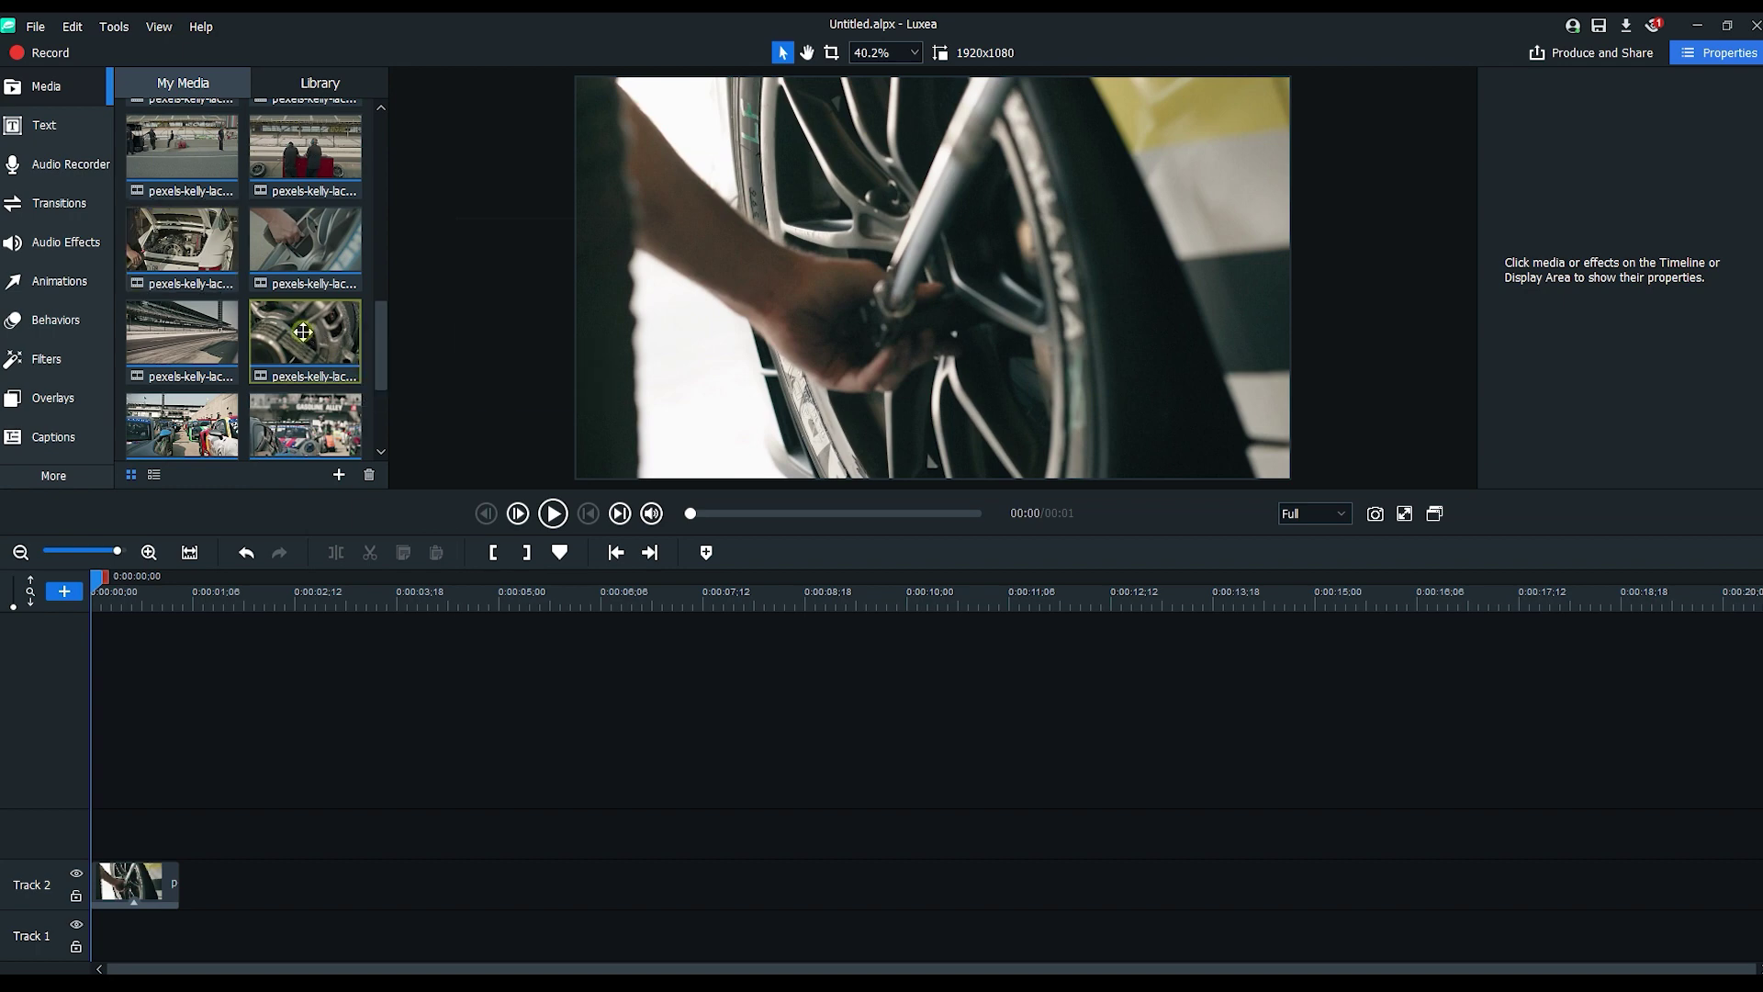
double_click(303, 331)
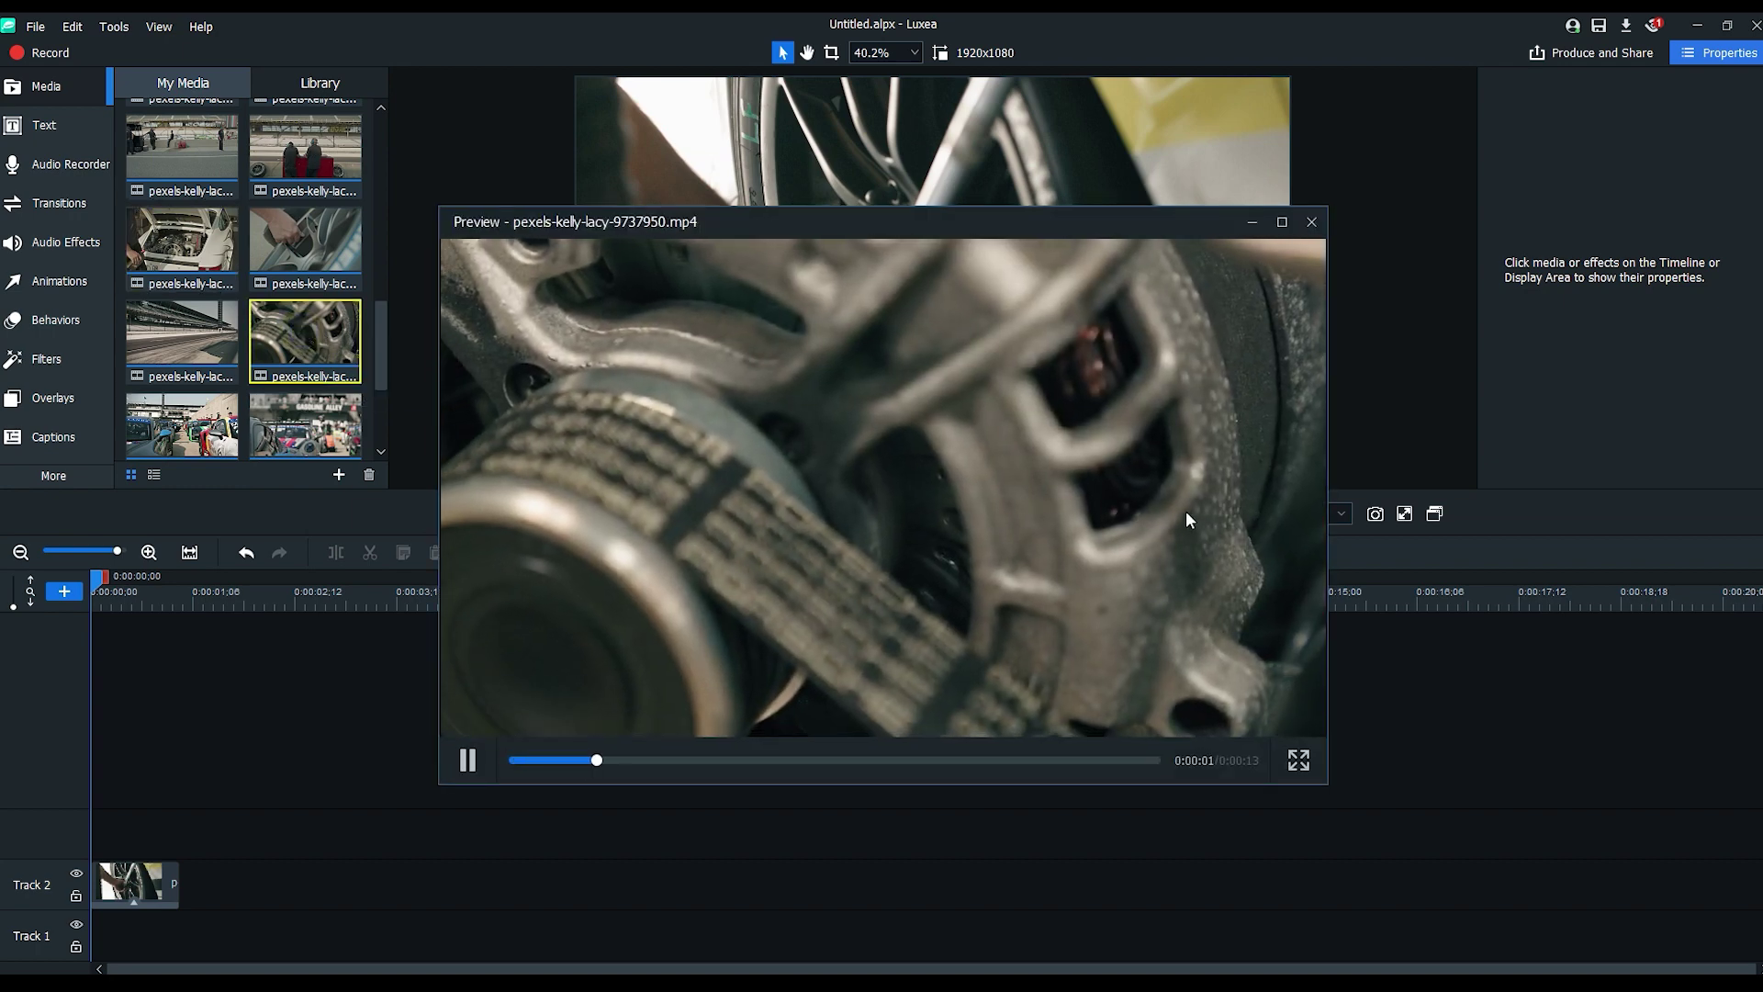
left_click(1313, 222)
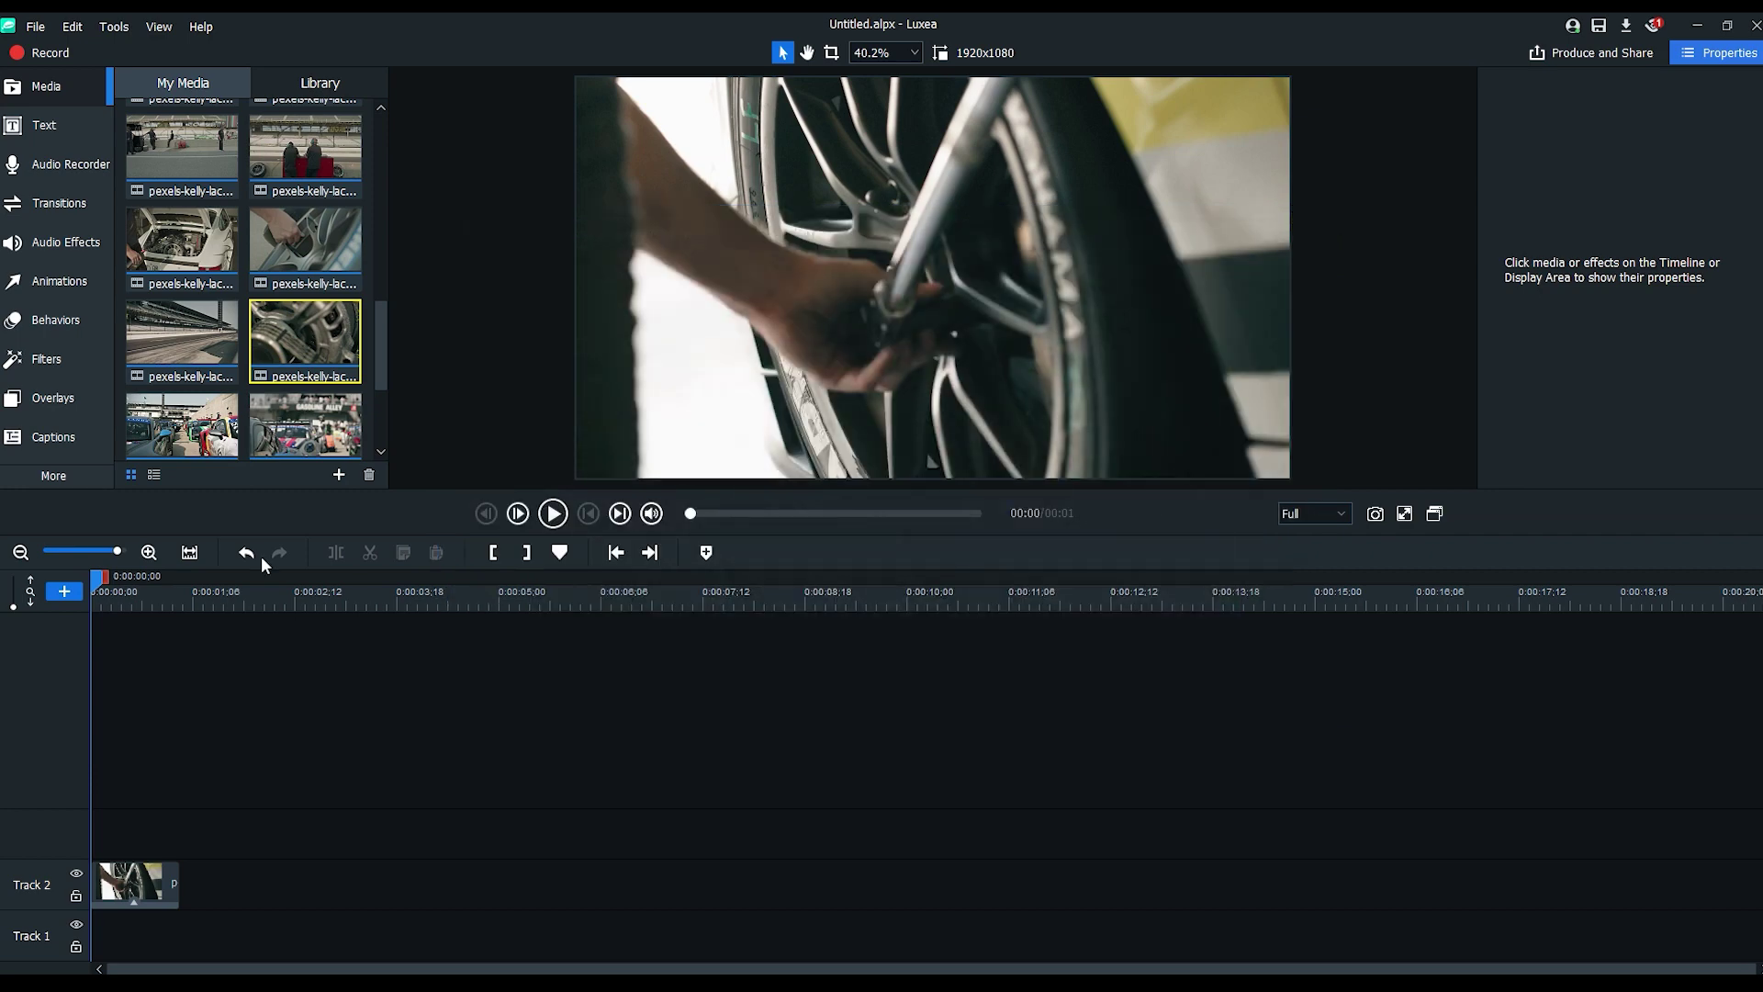
- Place pexels-kelly-lacy-9737950.mp4 on Track 2 after the wheel clip and play it back
left_click_drag(303, 335, 184, 884)
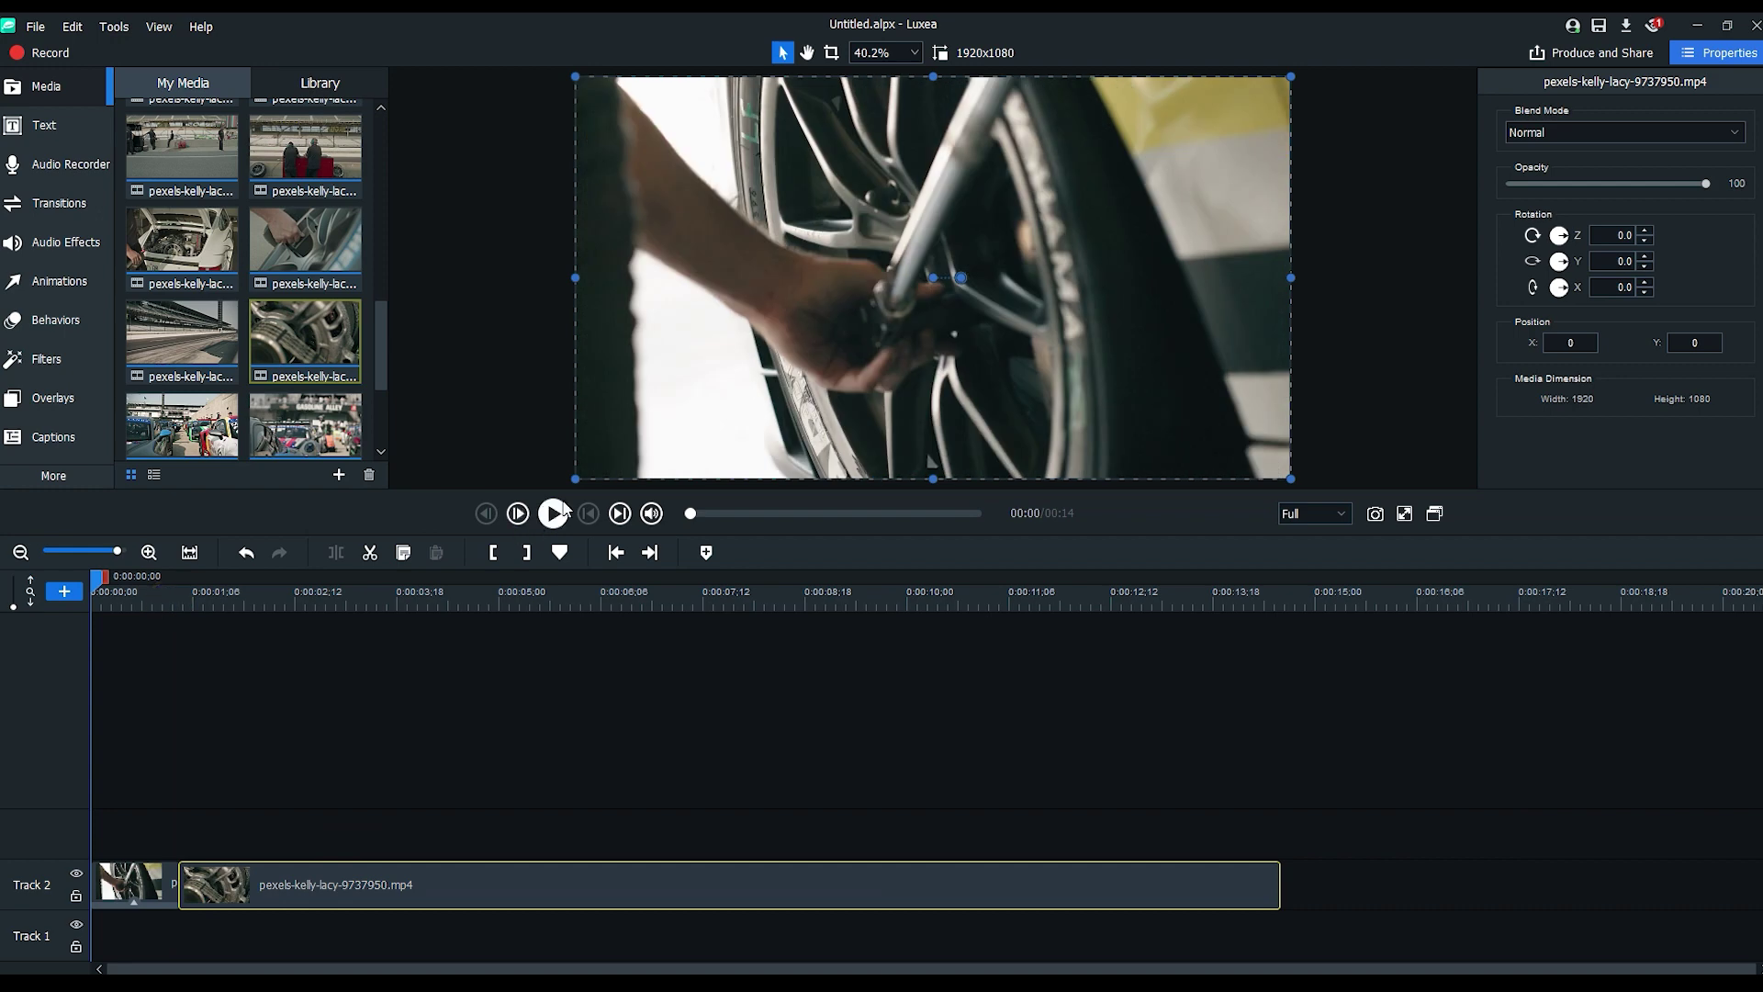
left_click(562, 513)
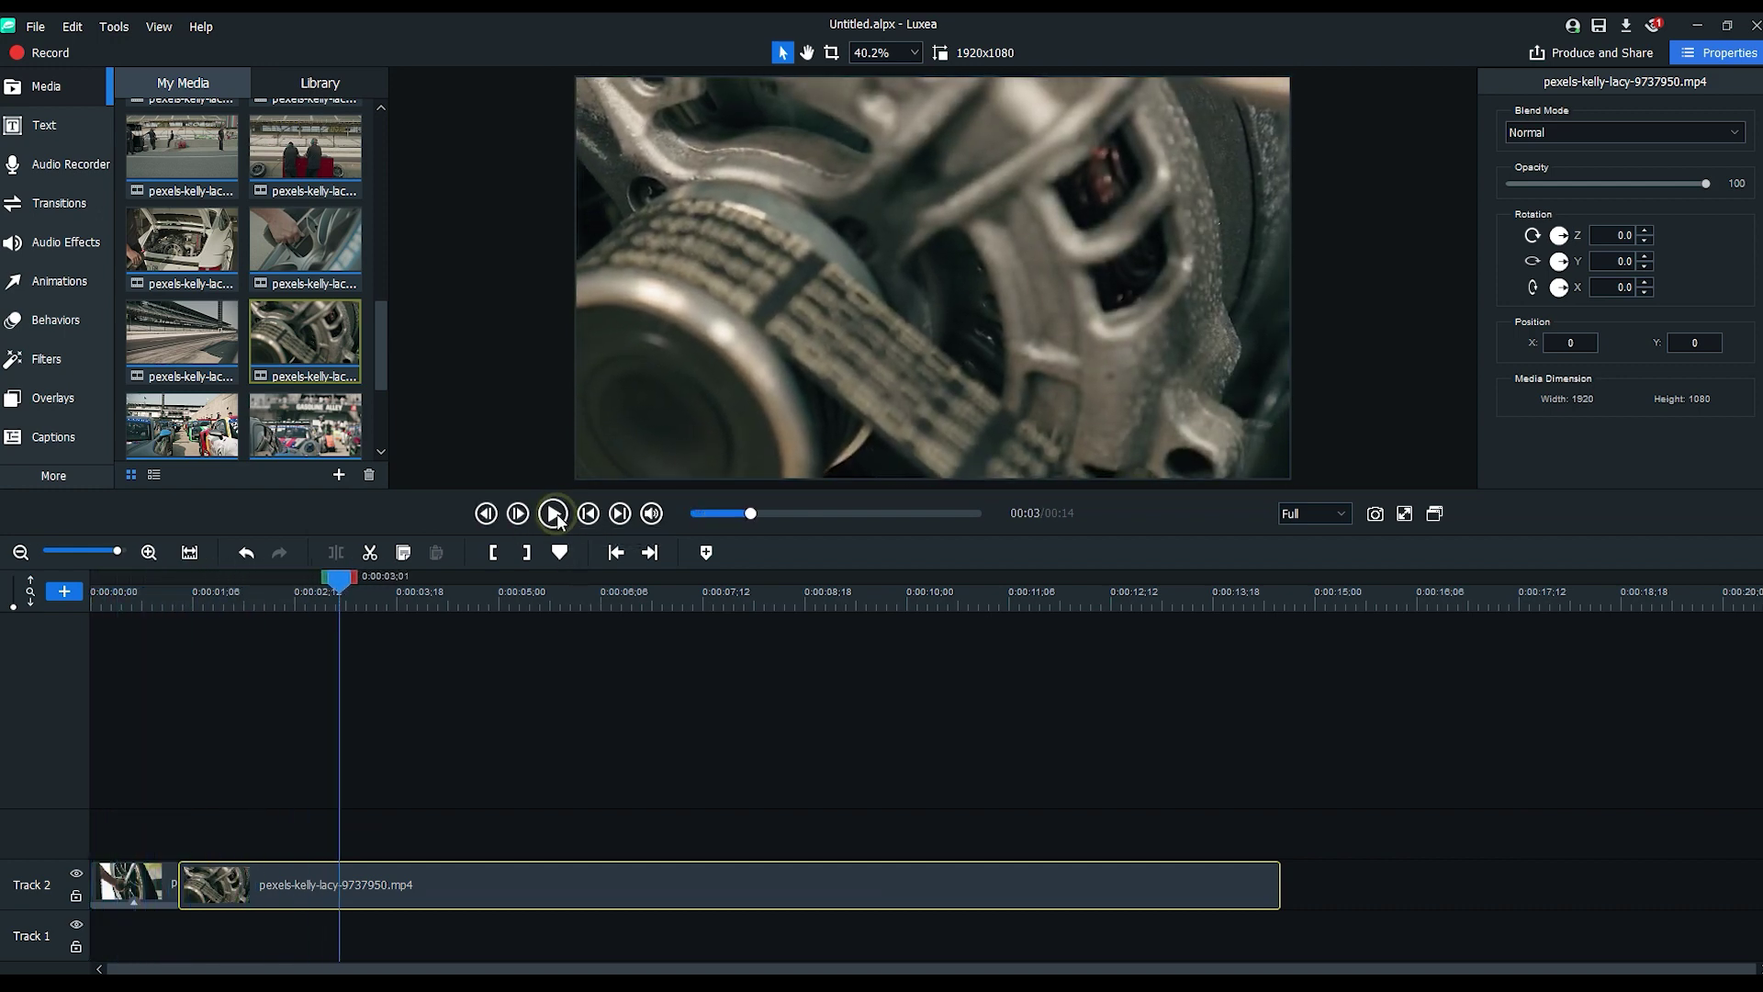
left_click(553, 514)
left_click_drag(141, 601, 250, 612)
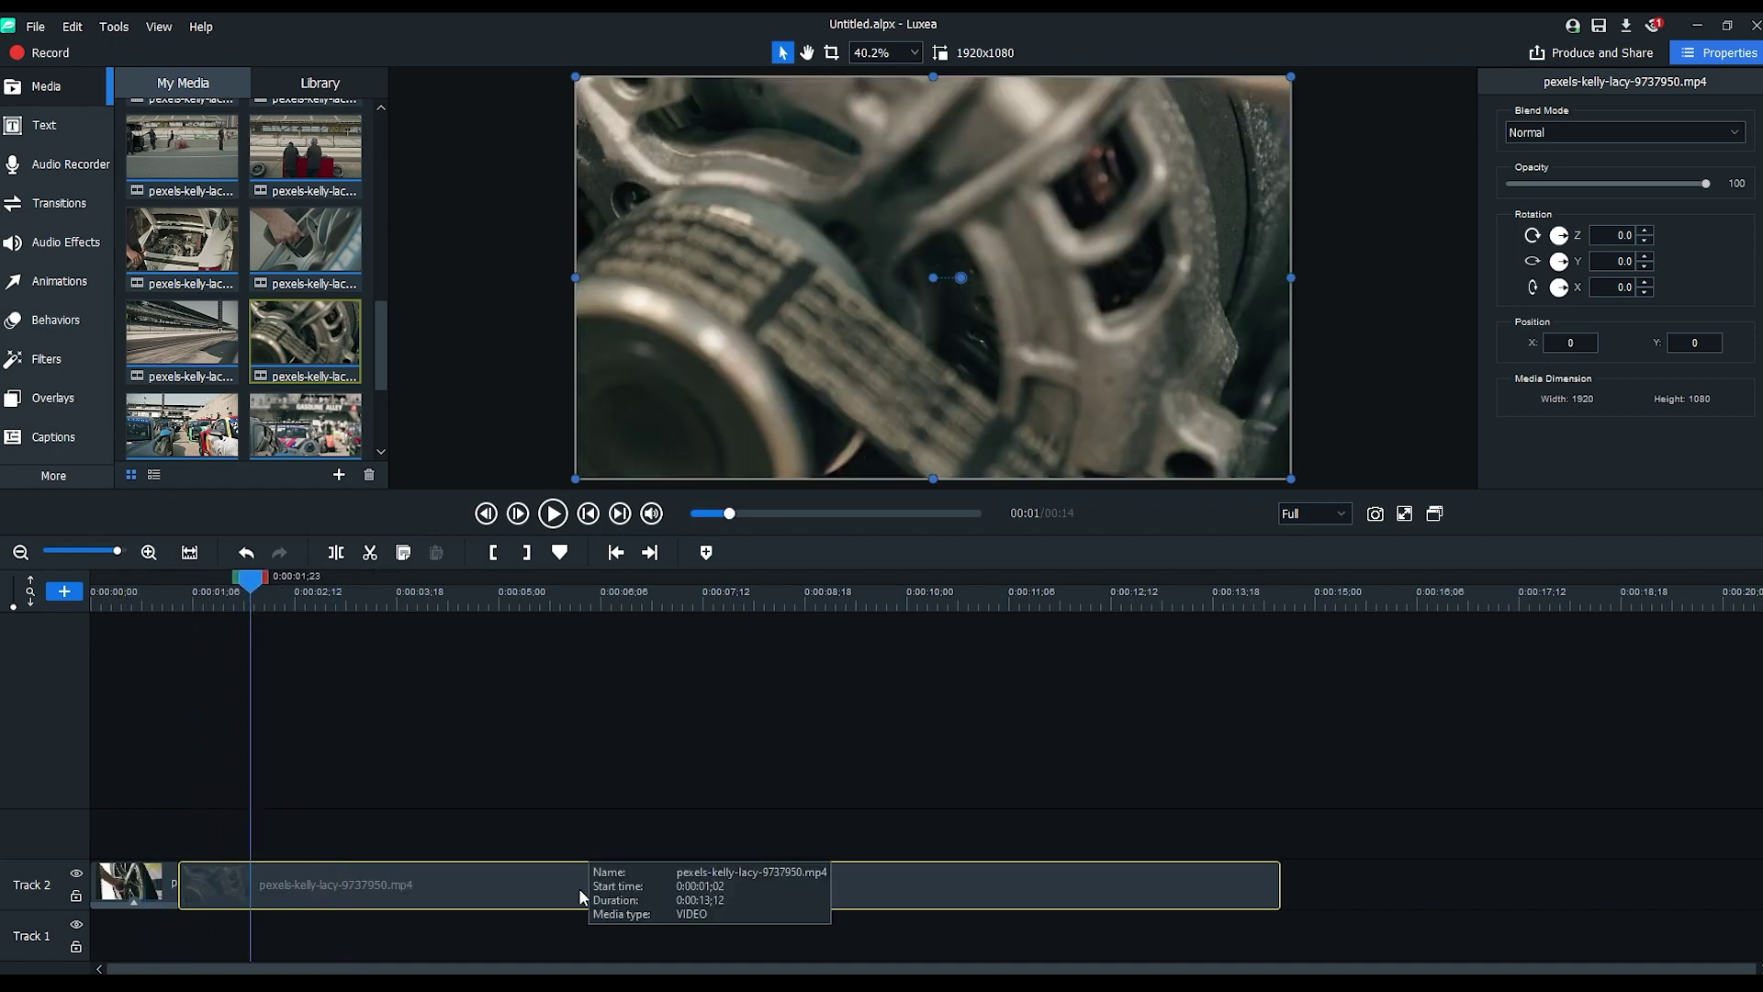
right_click(581, 895)
- Add Clip Speed to the engine clip at 8x and play it back
left_click(687, 786)
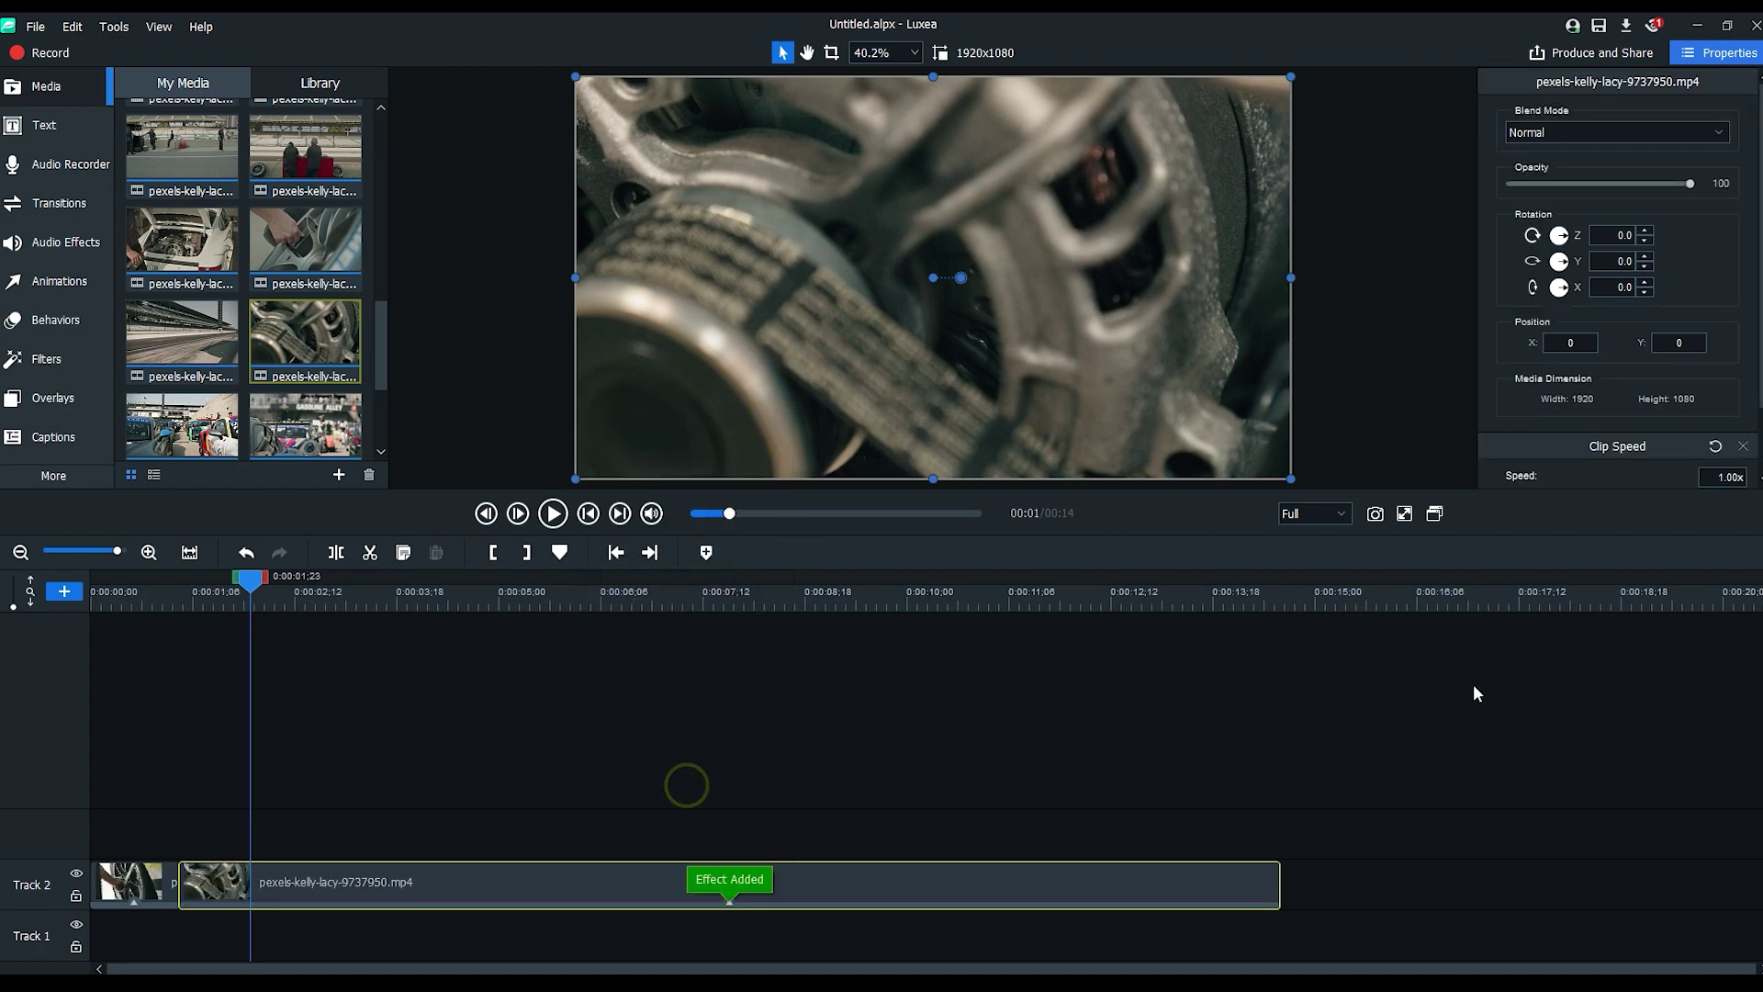
scroll(1761, 378, "down", 3)
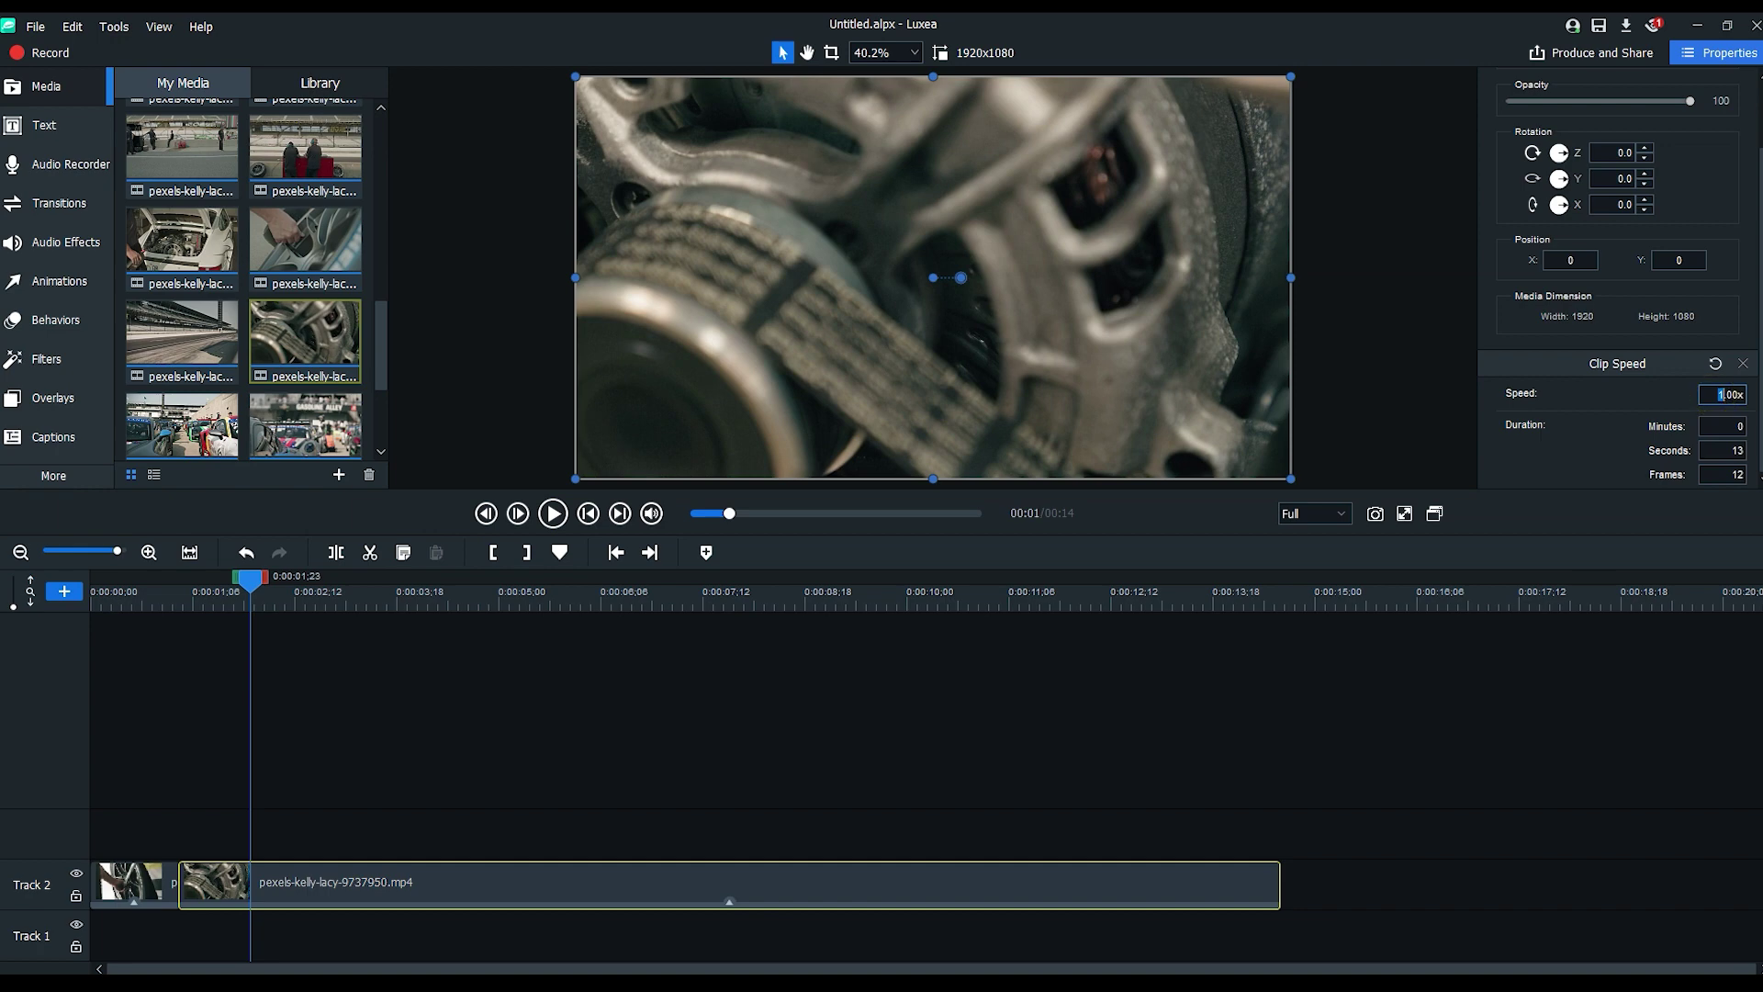
key("Return")
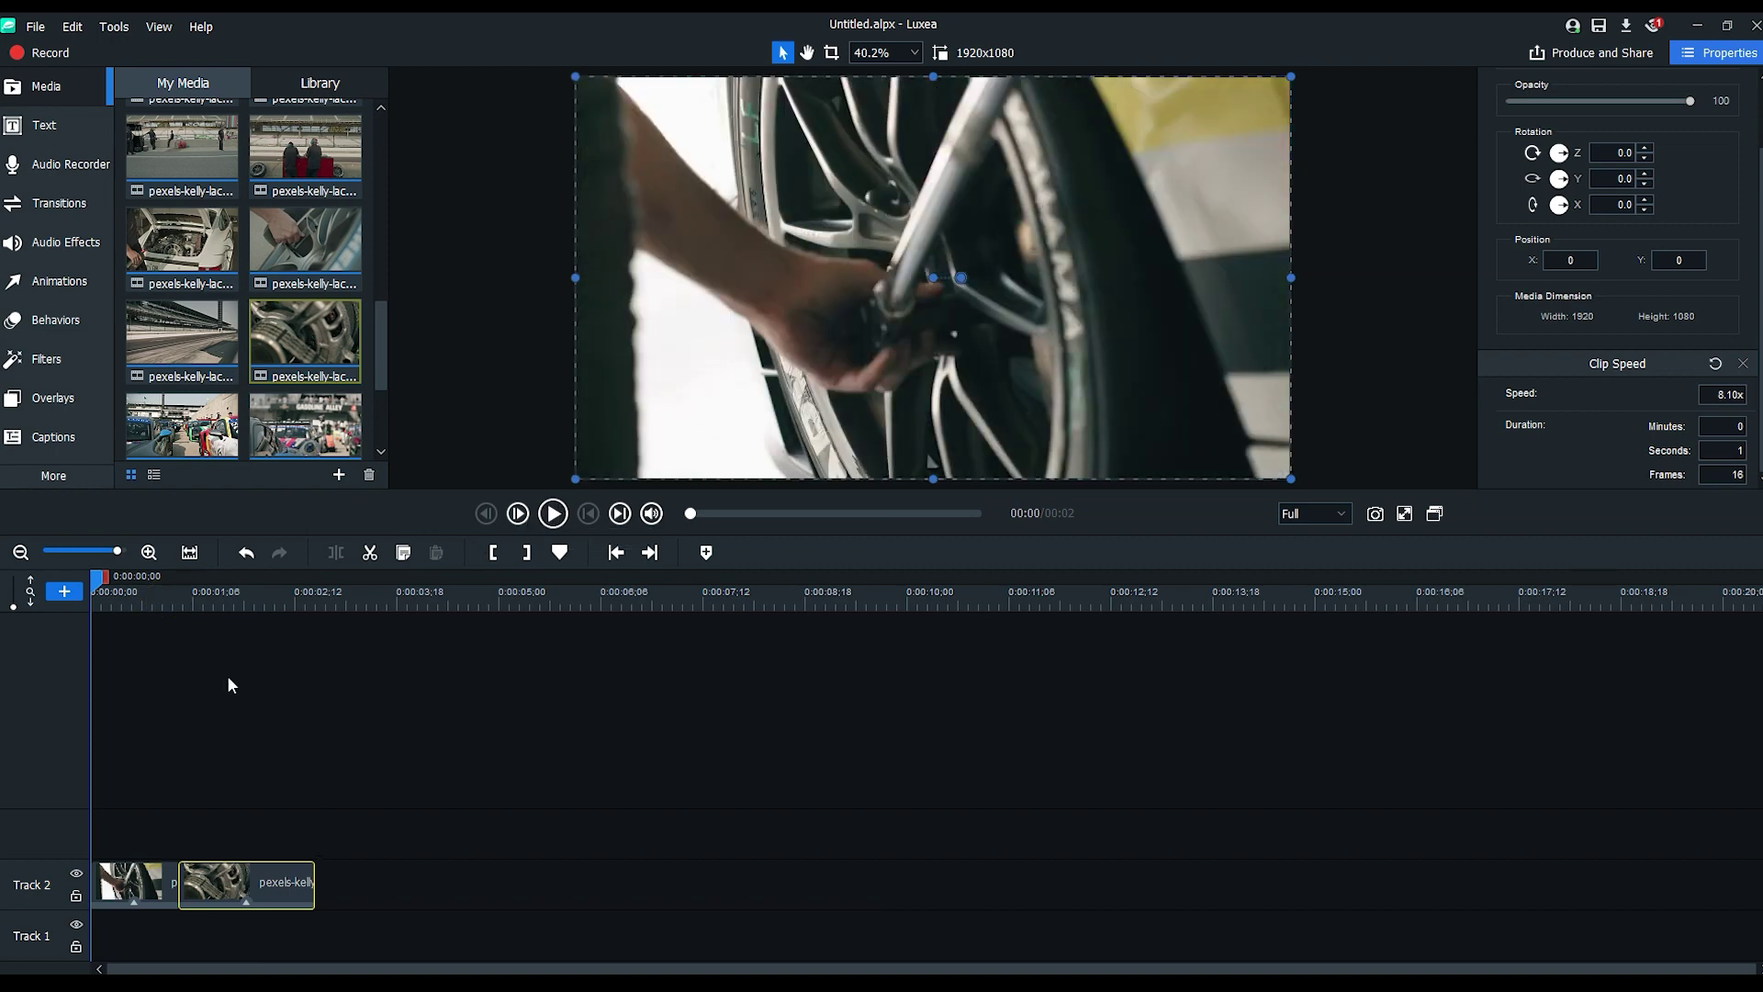
left_click(553, 513)
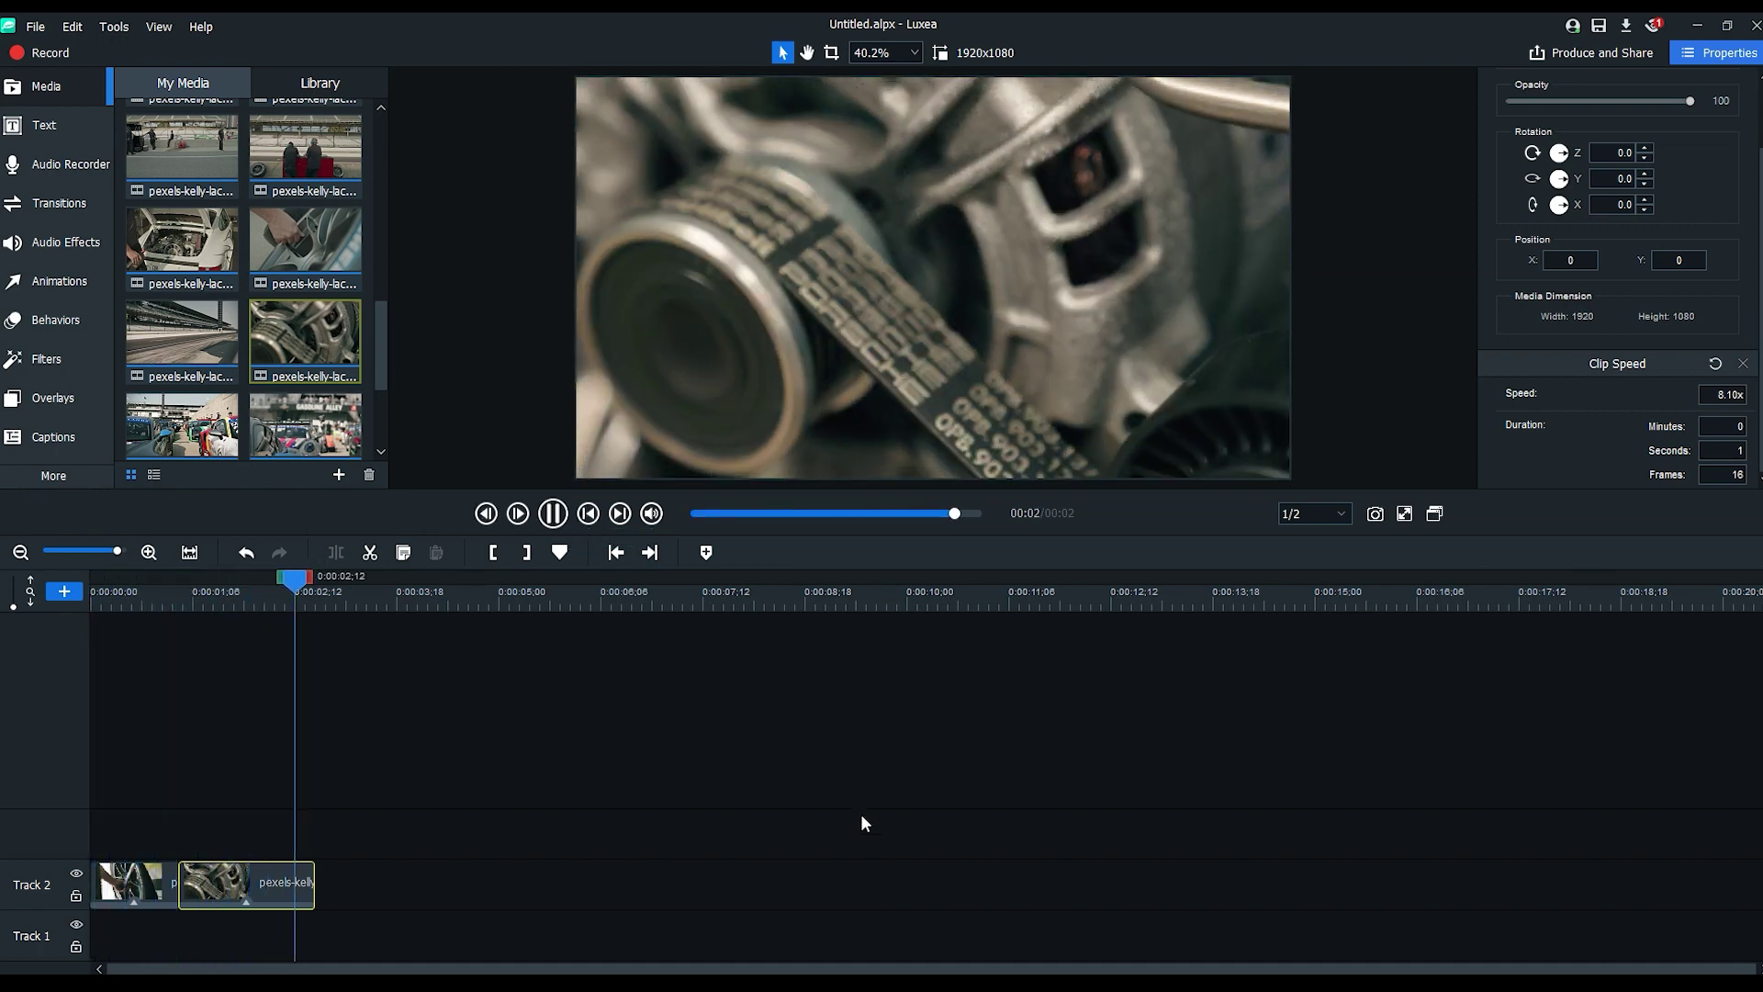
- Trim a little off the engine clip's end, to about 1;06 long
left_click_drag(313, 887, 274, 892)
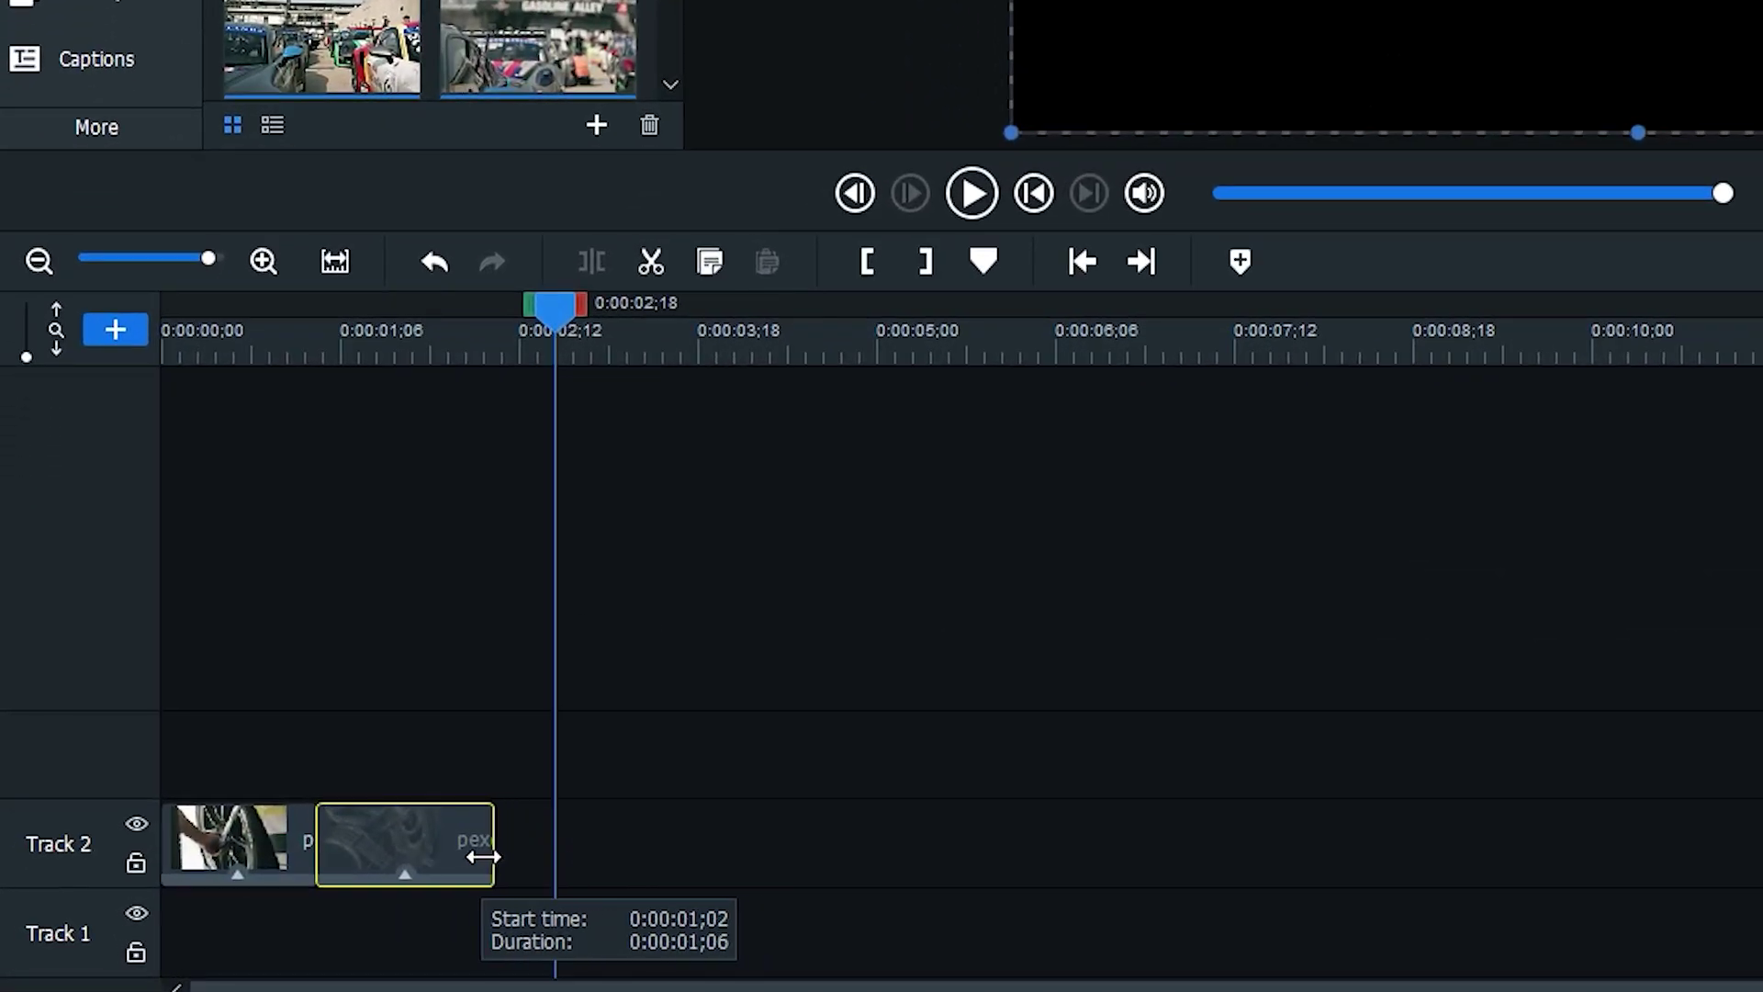
left_click_drag(482, 856, 476, 859)
left_click_drag(529, 347, 114, 411)
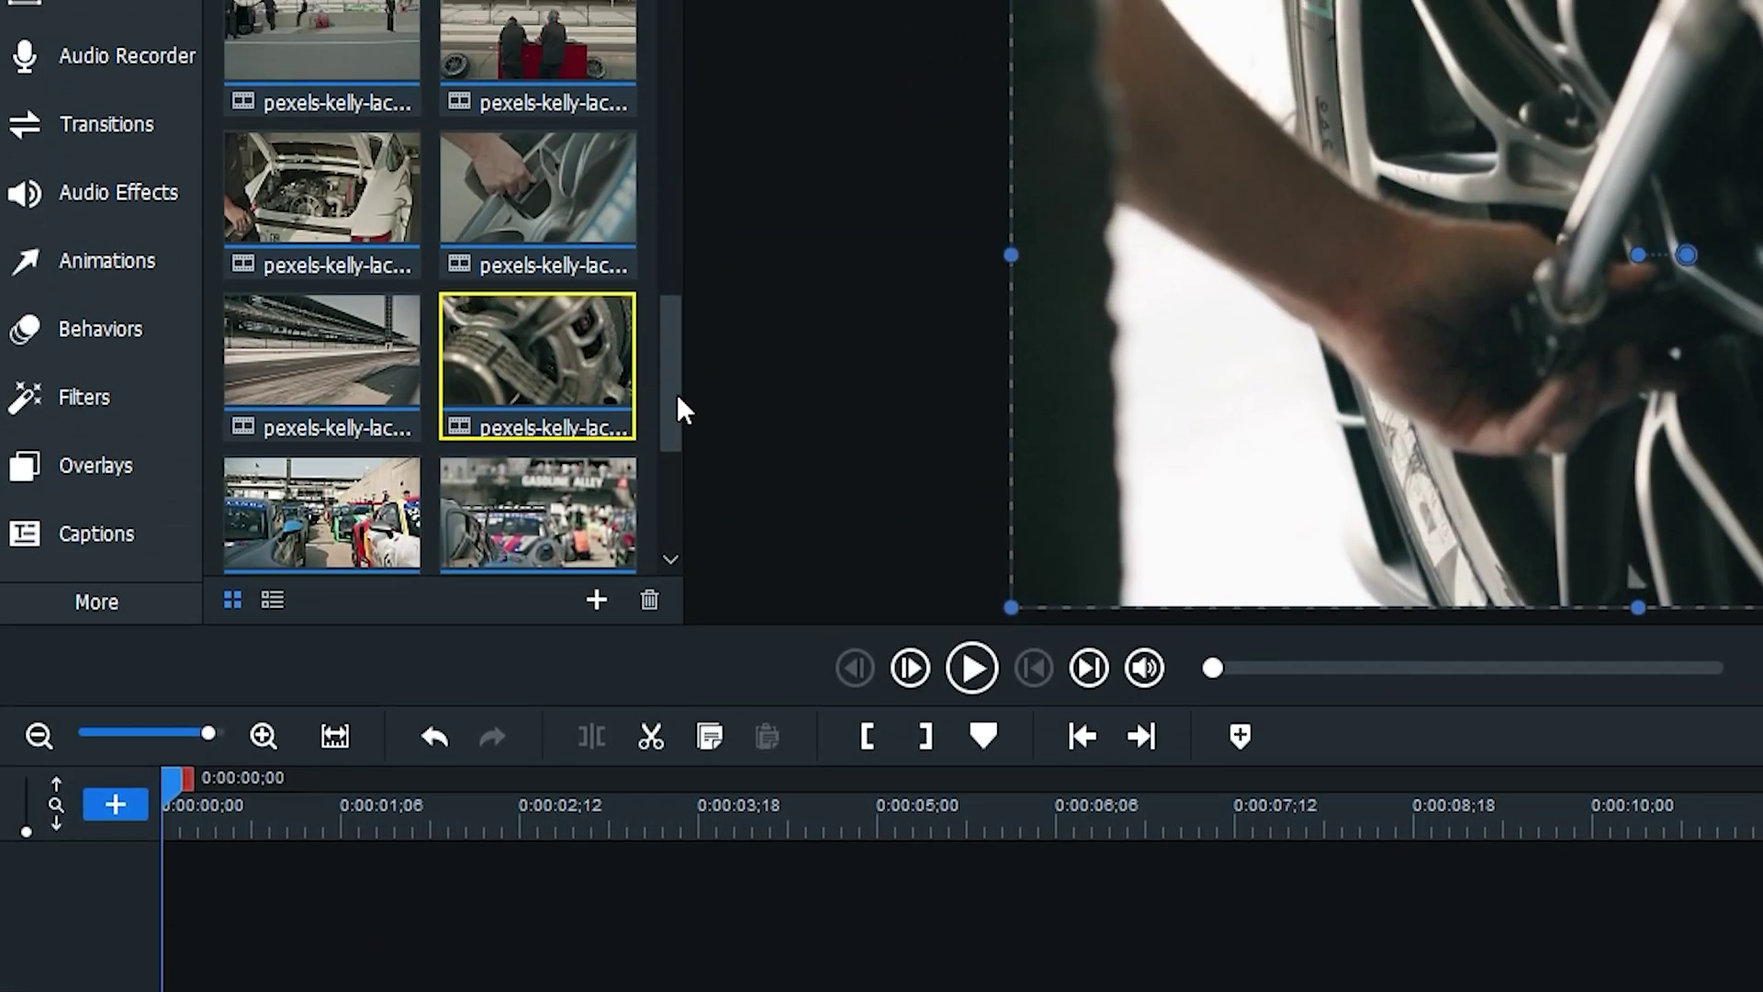
left_click_drag(677, 406, 686, 474)
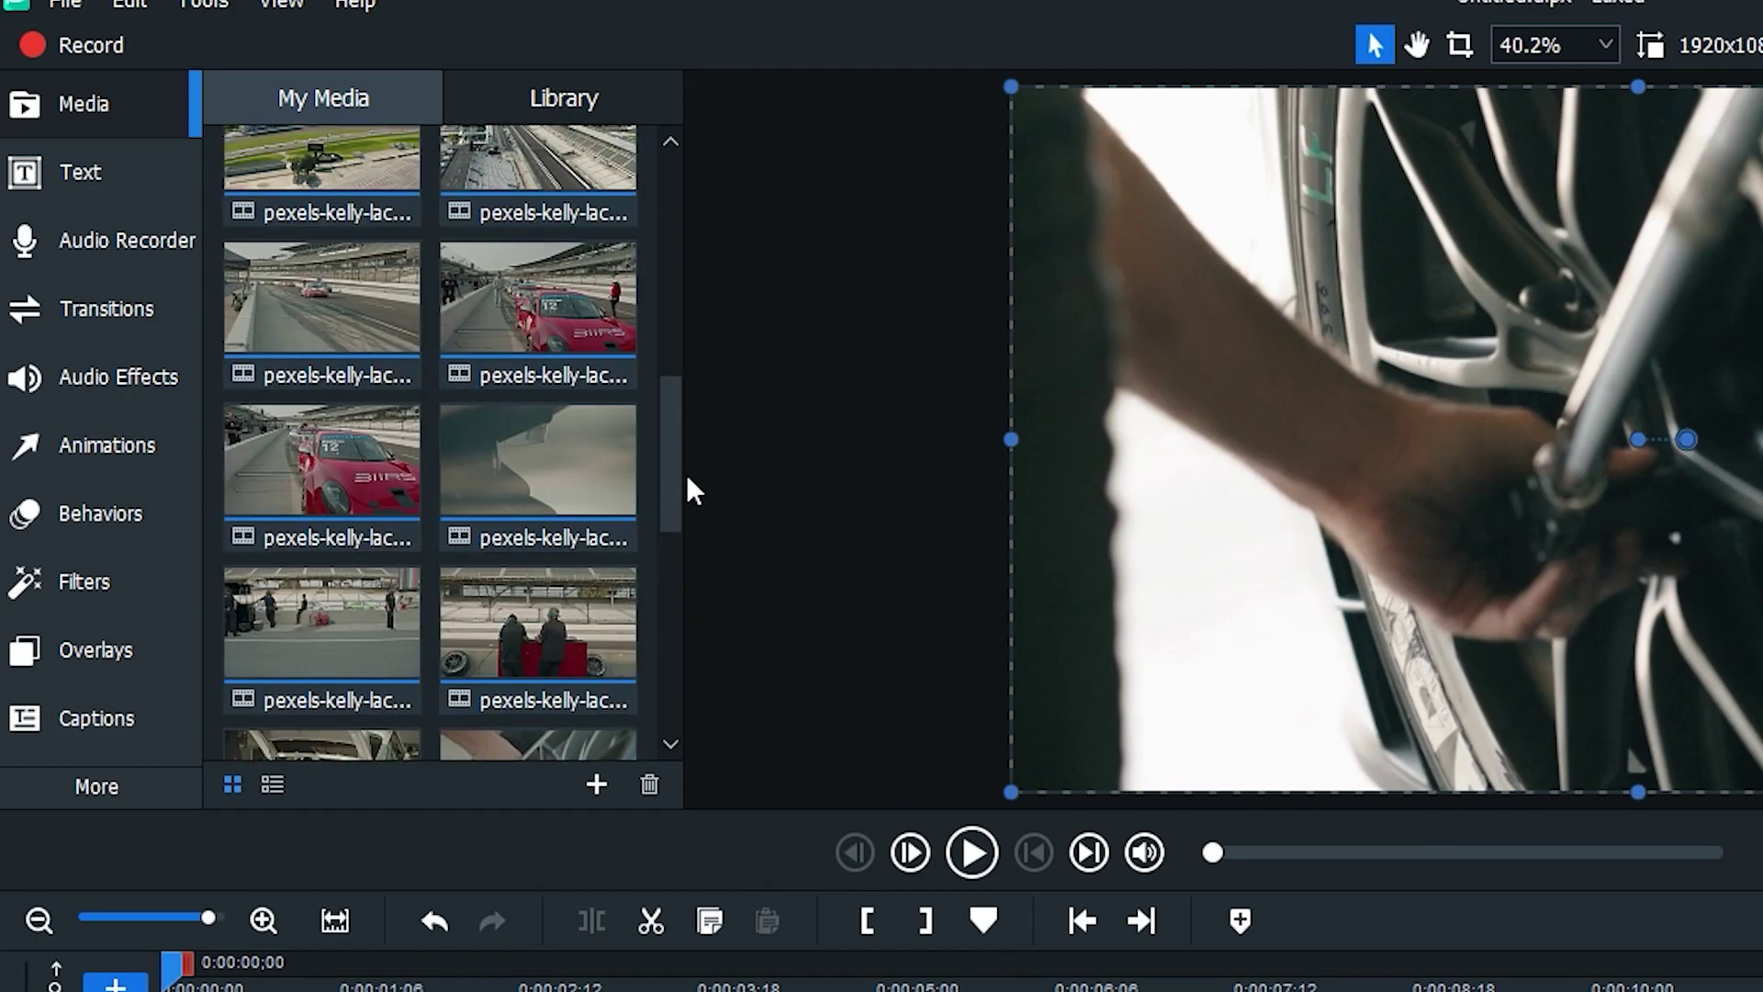
- Preview the grey smoky clip pexels-kelly-lacy-9737839.mp4 and place it on Track 2 after the engine clip
double_click(551, 473)
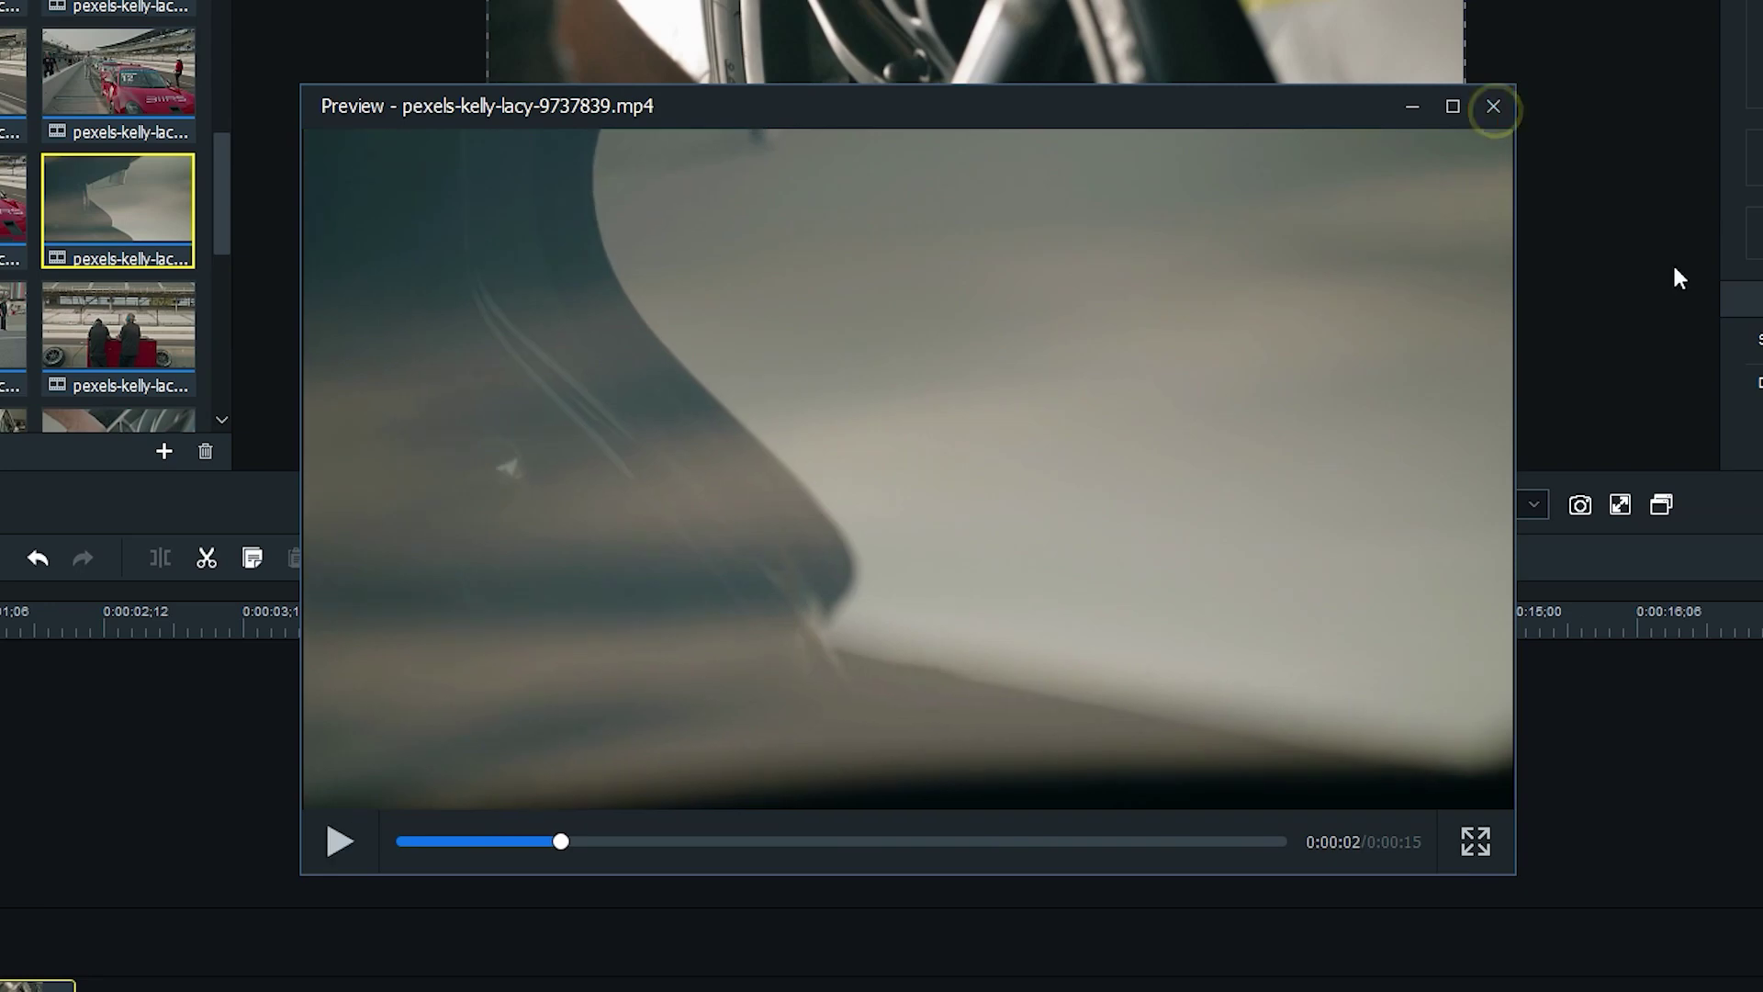
left_click(1703, 167)
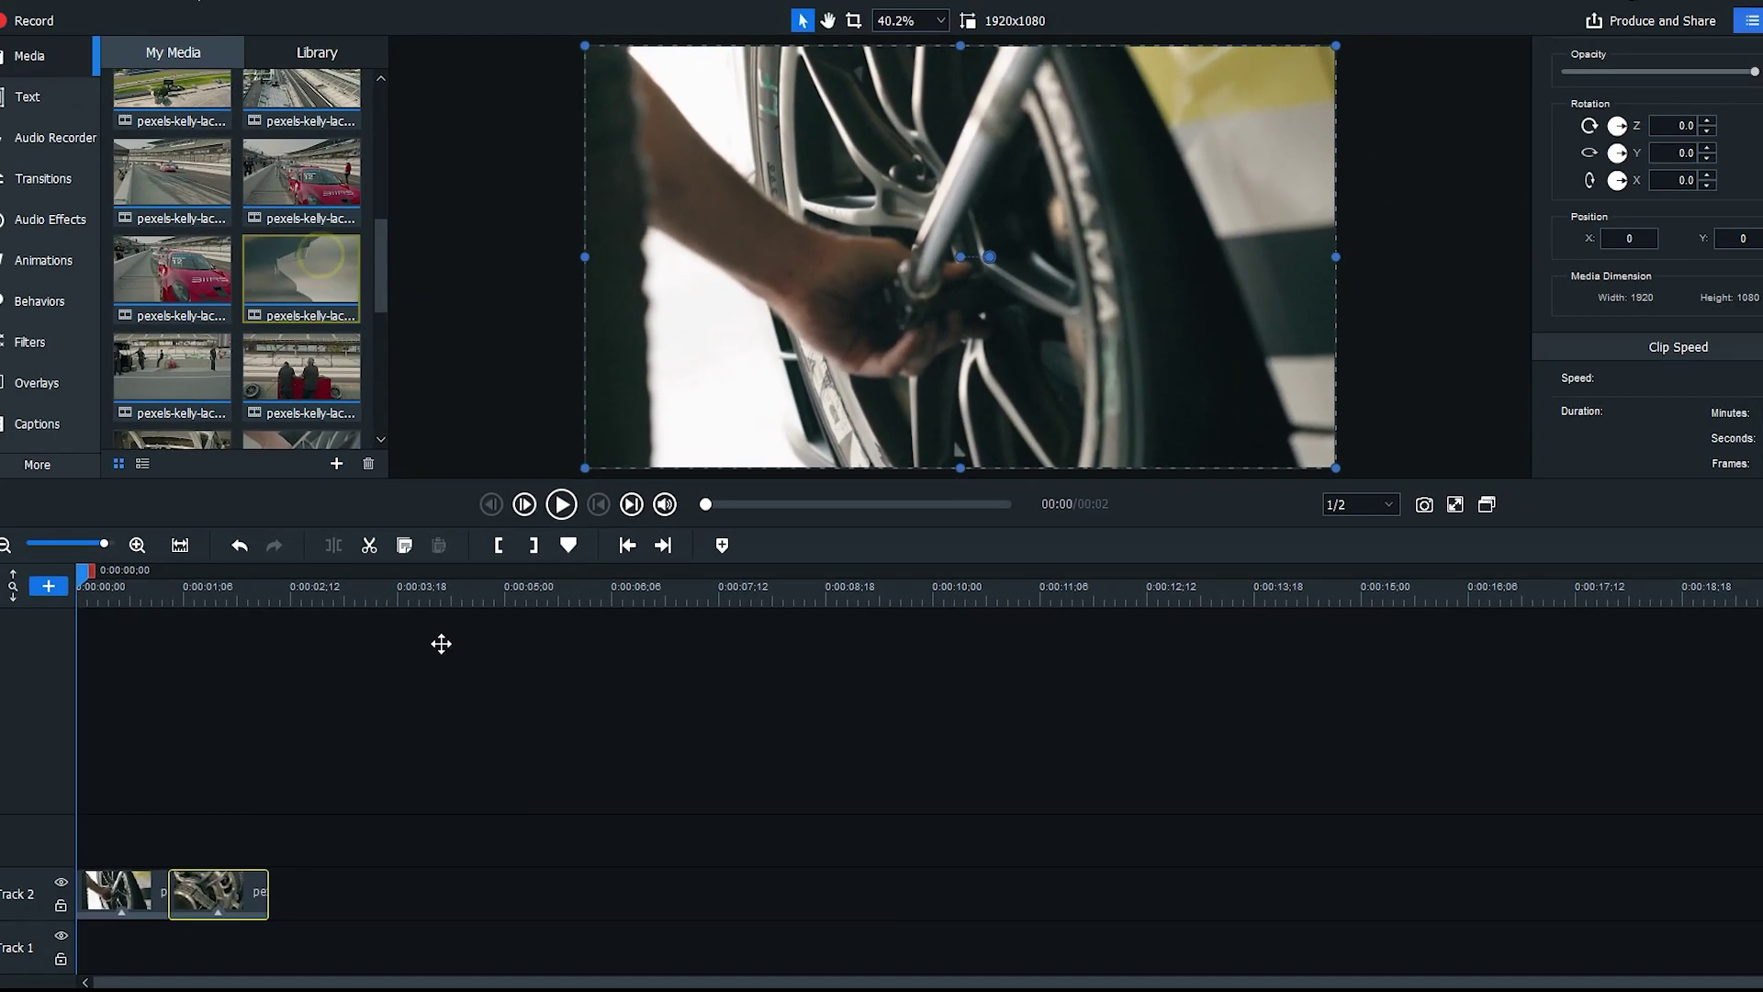
left_click_drag(440, 644, 163, 851)
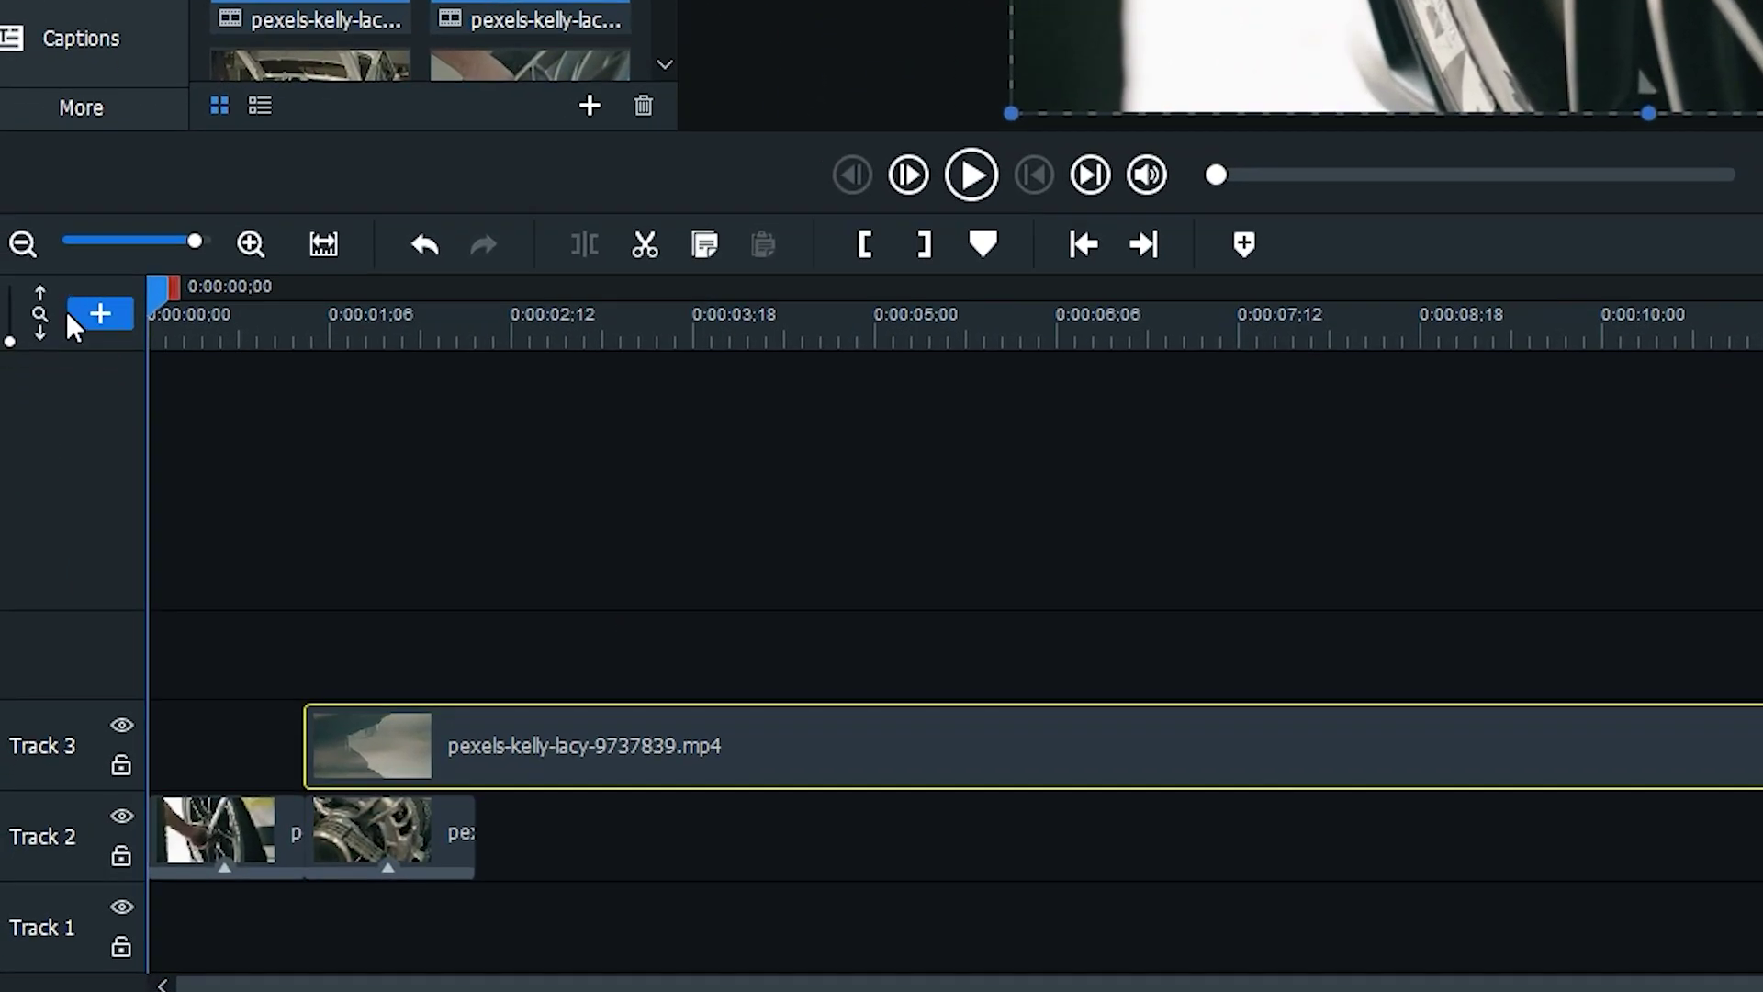
left_click(99, 308)
left_click(99, 308)
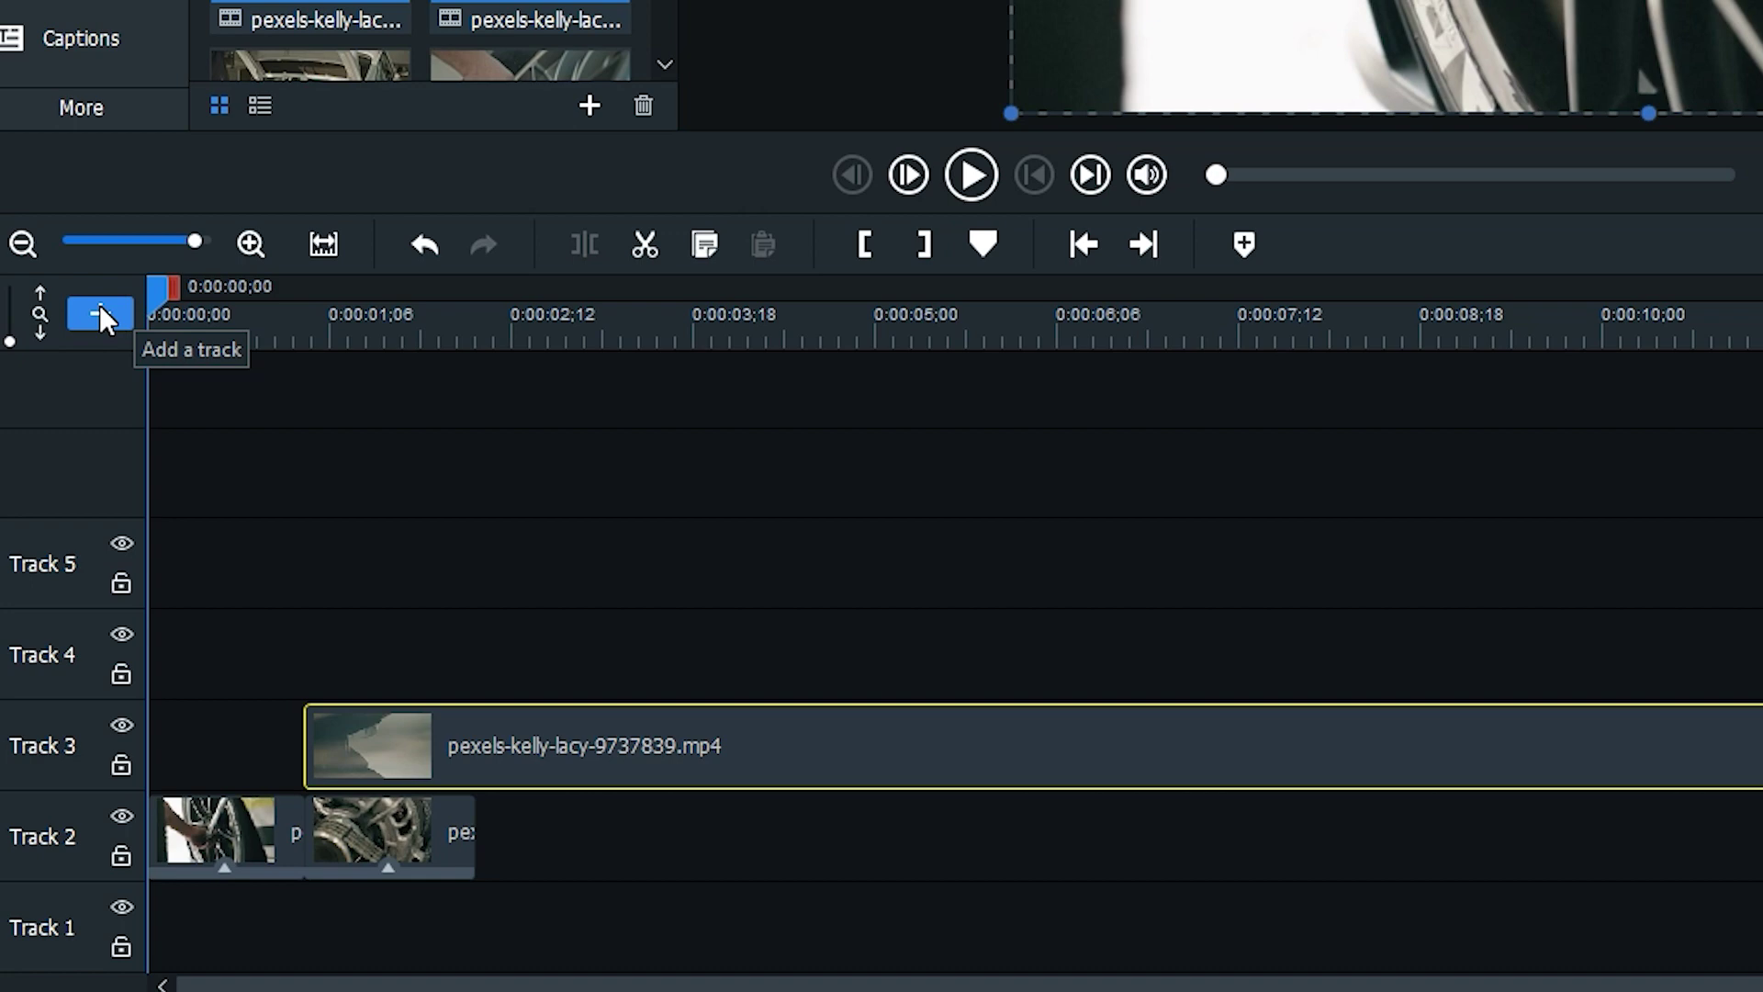
key("ctrl+z")
key("ctrl+z")
key("ctrl+z")
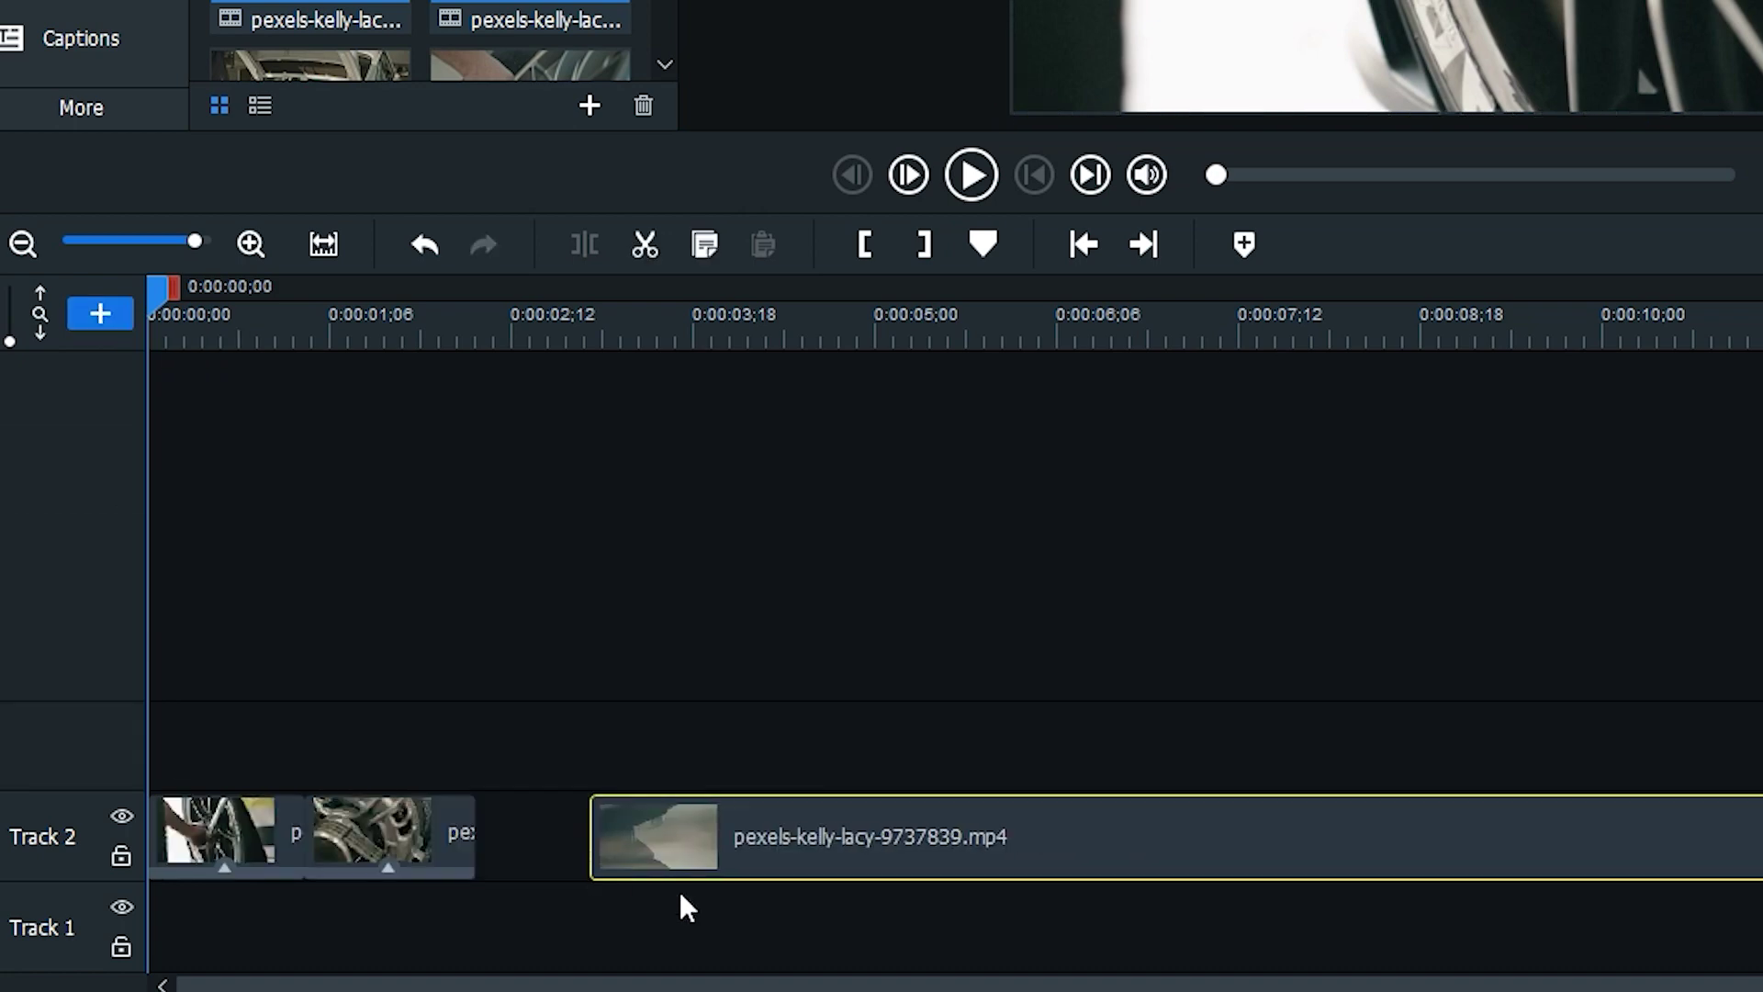
- Trim the grey clip's start to the playhead at 0:00:03;11
left_click(538, 317)
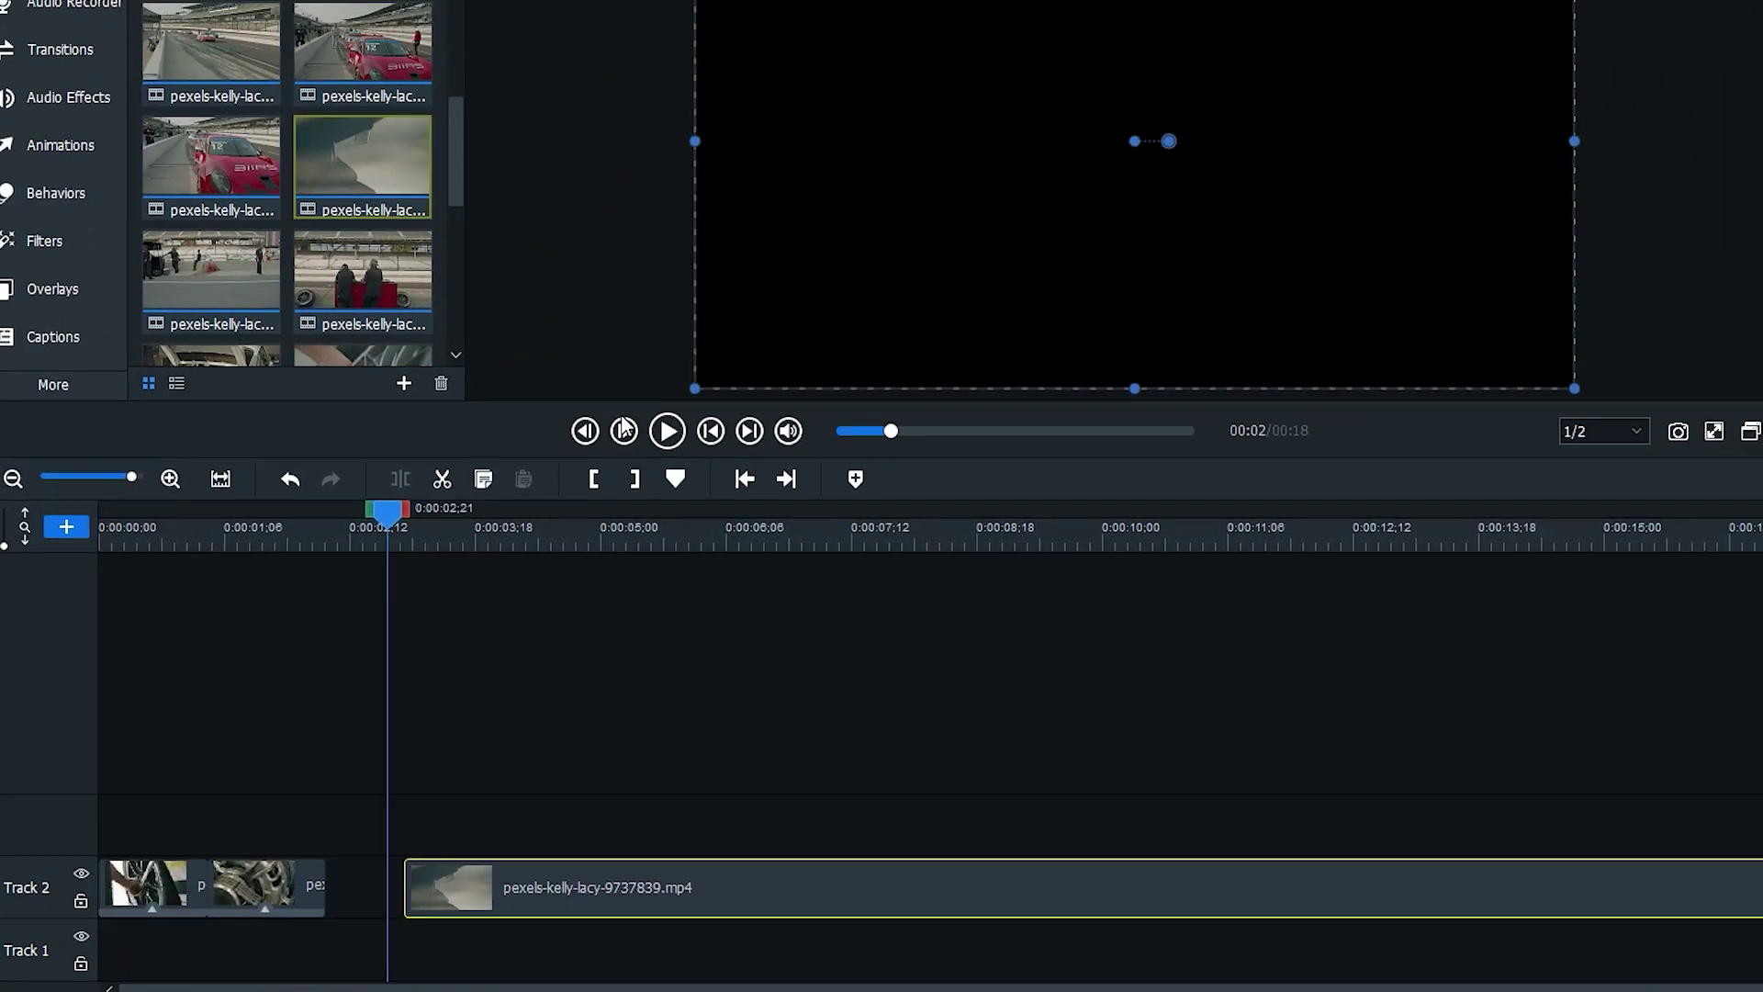
left_click(972, 175)
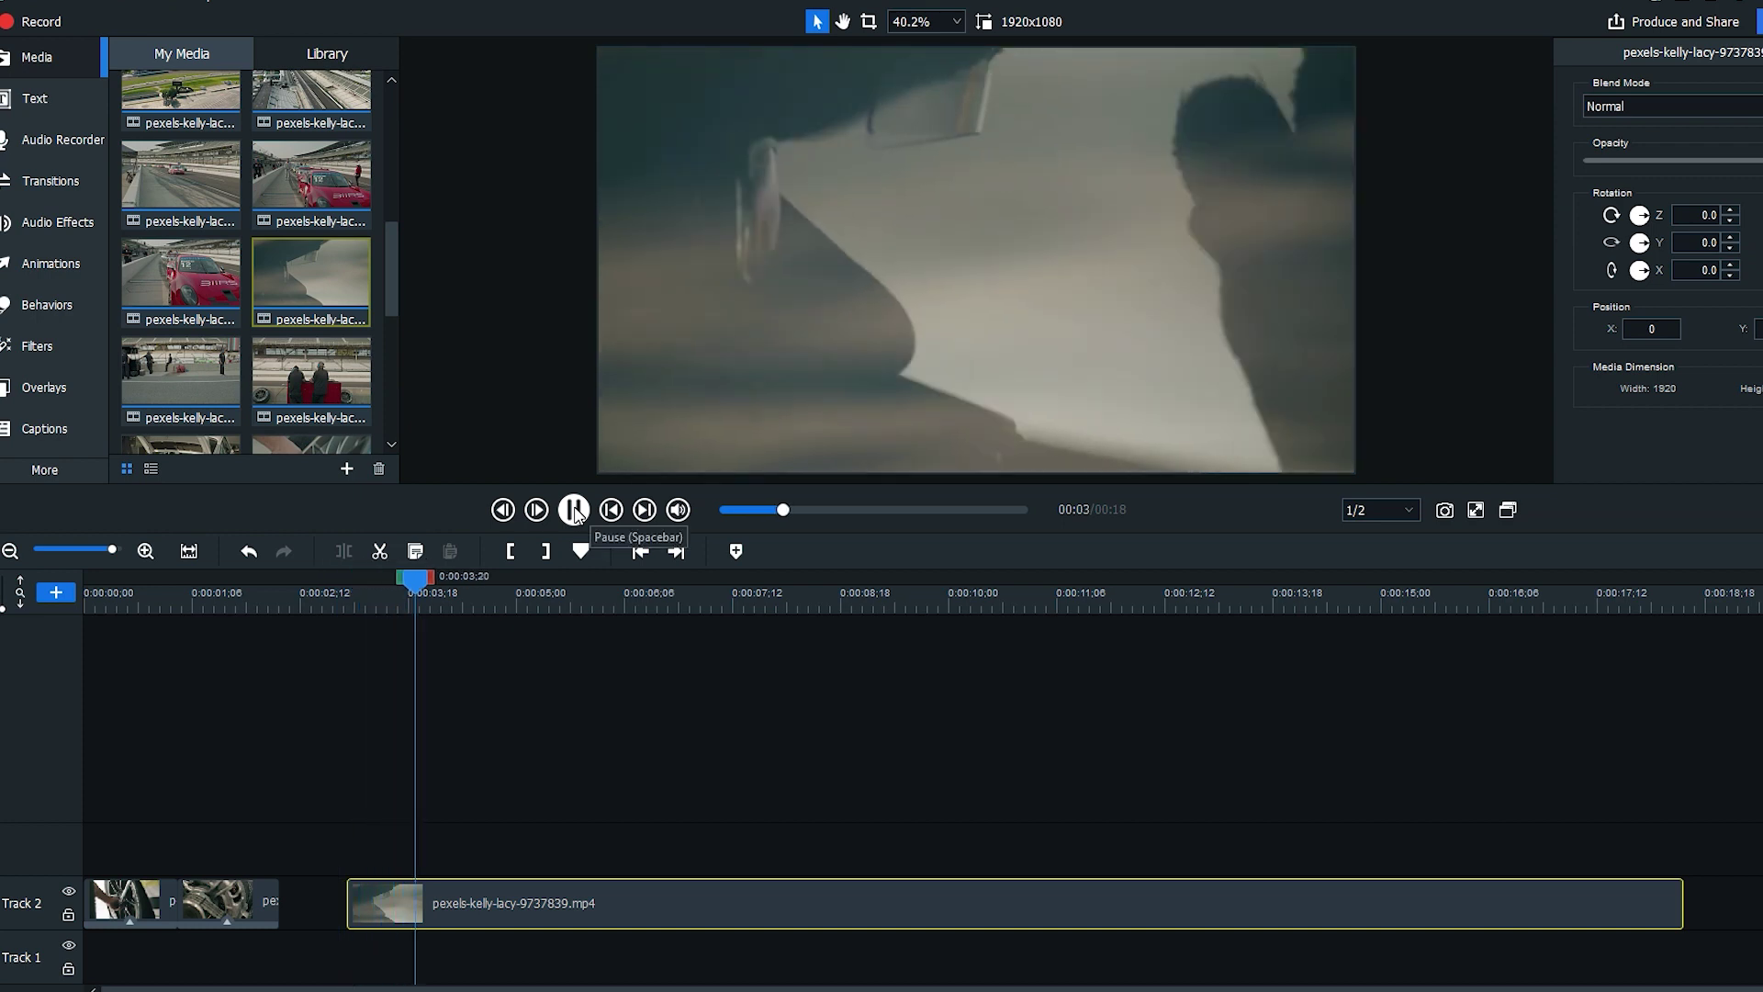
left_click(574, 510)
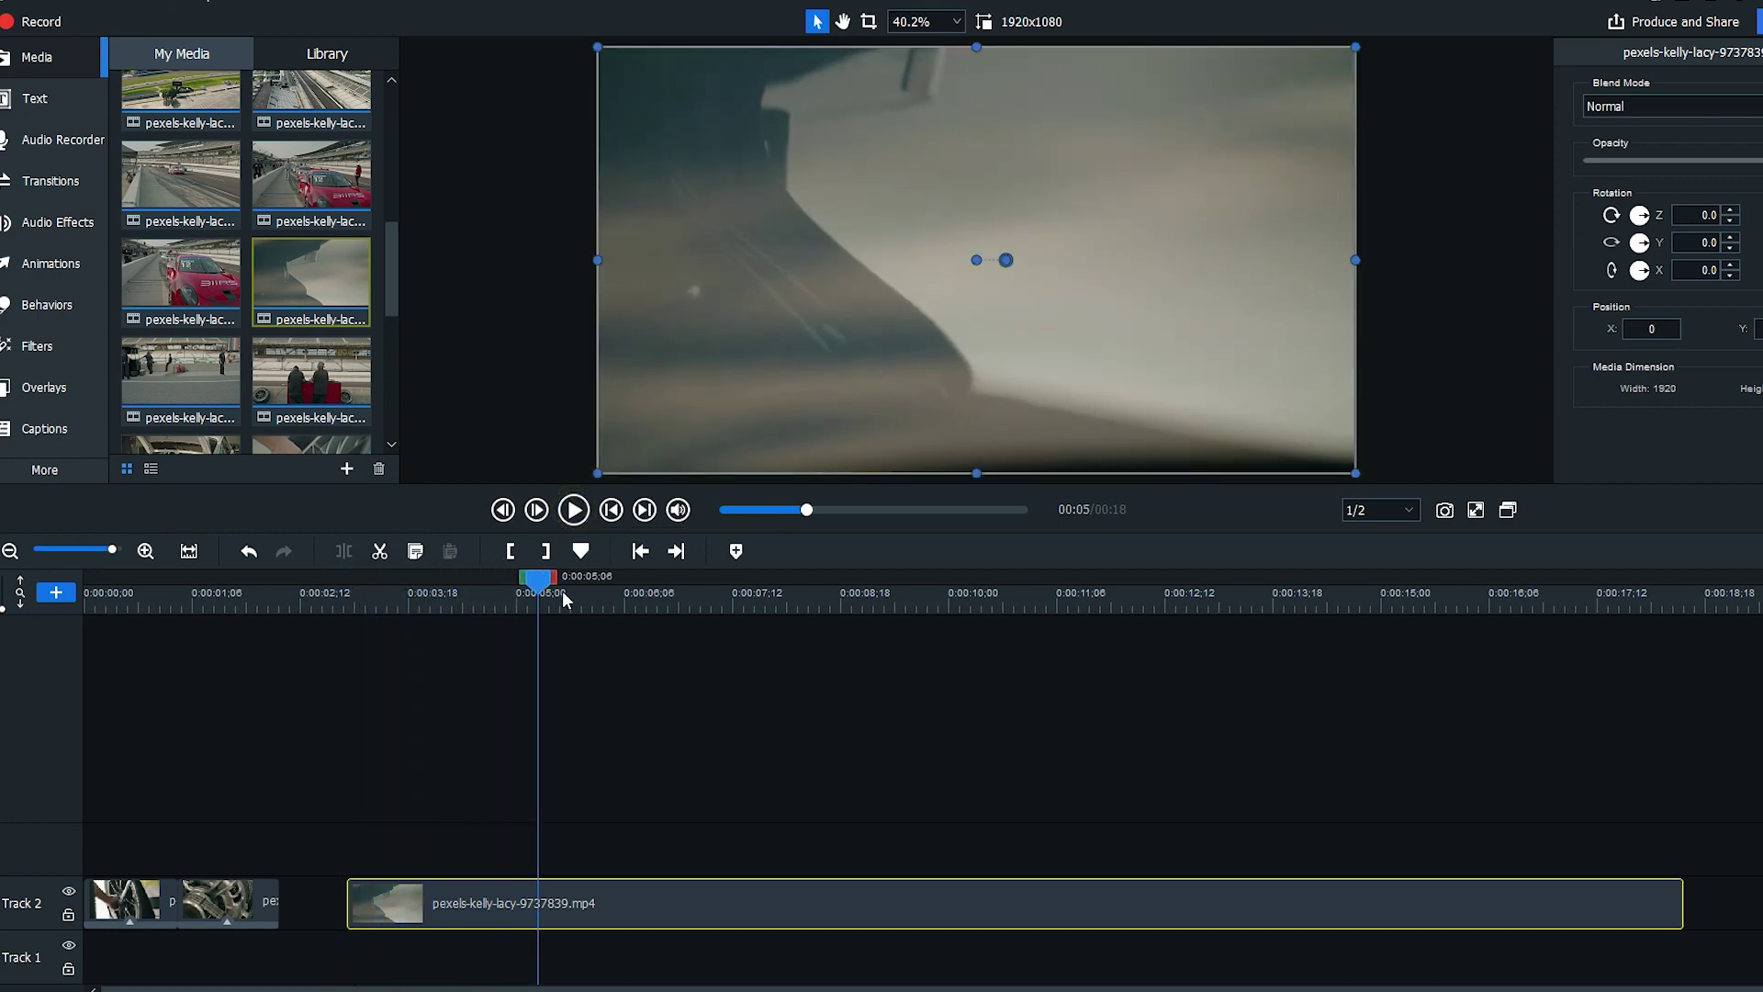
left_click_drag(562, 592, 432, 624)
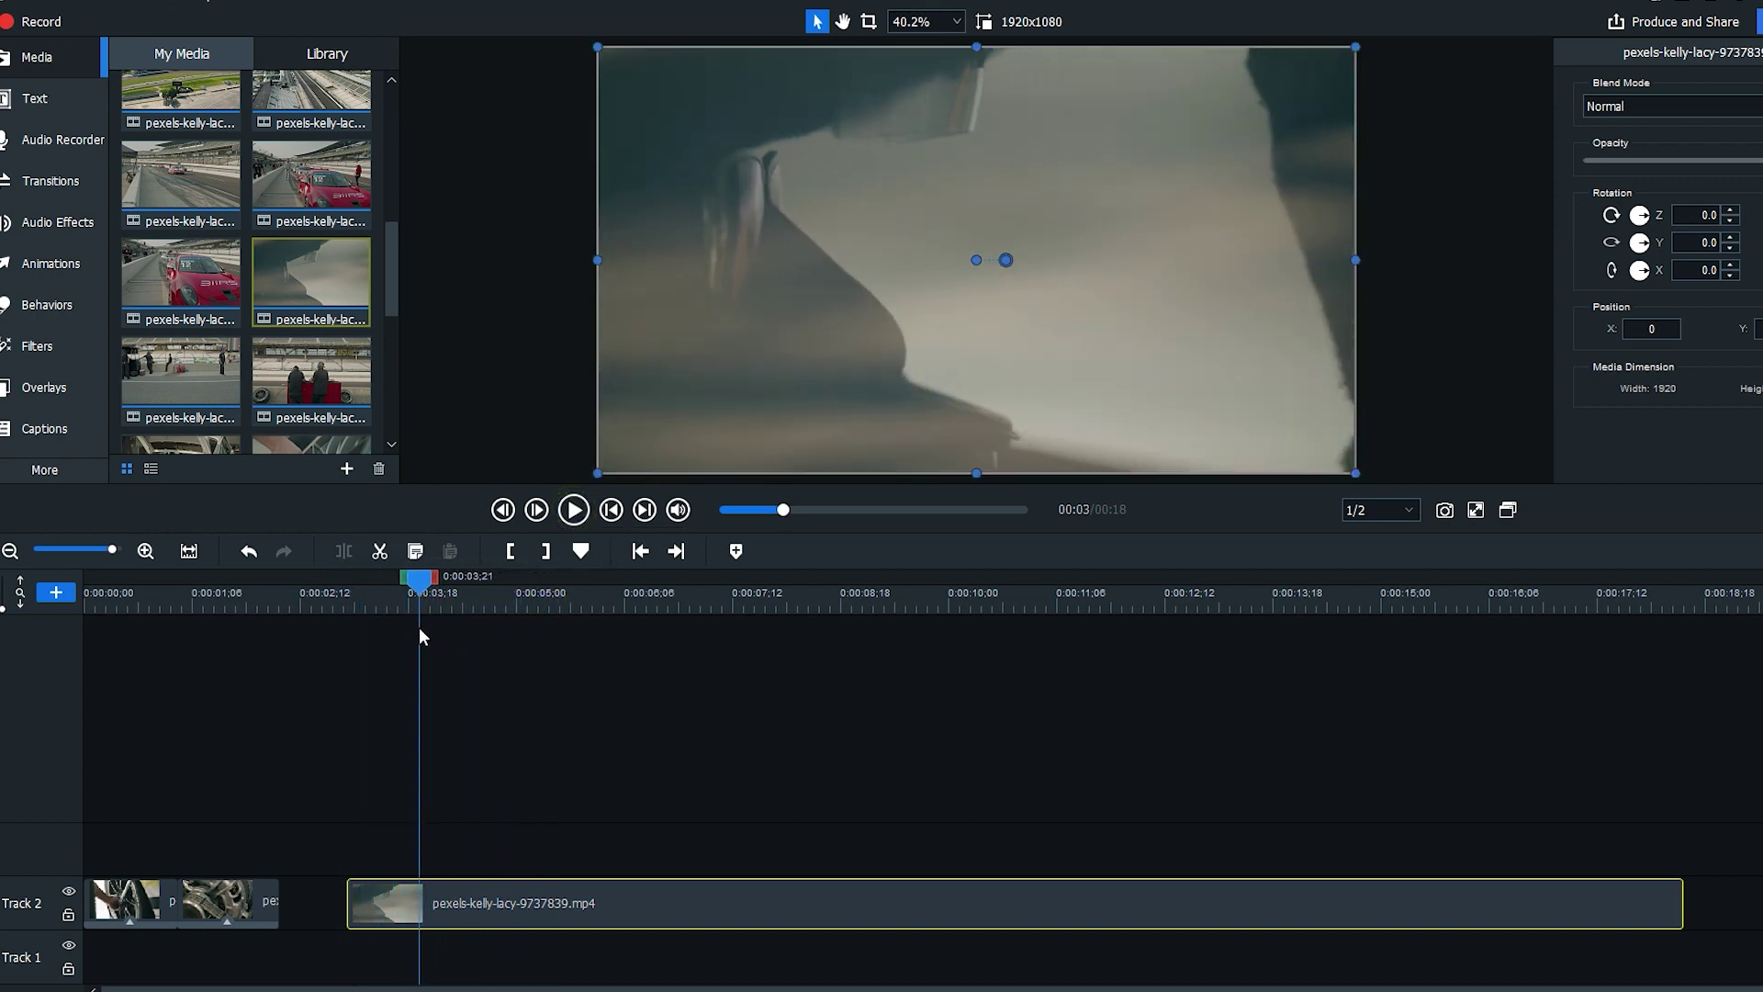
left_click_drag(418, 634, 382, 633)
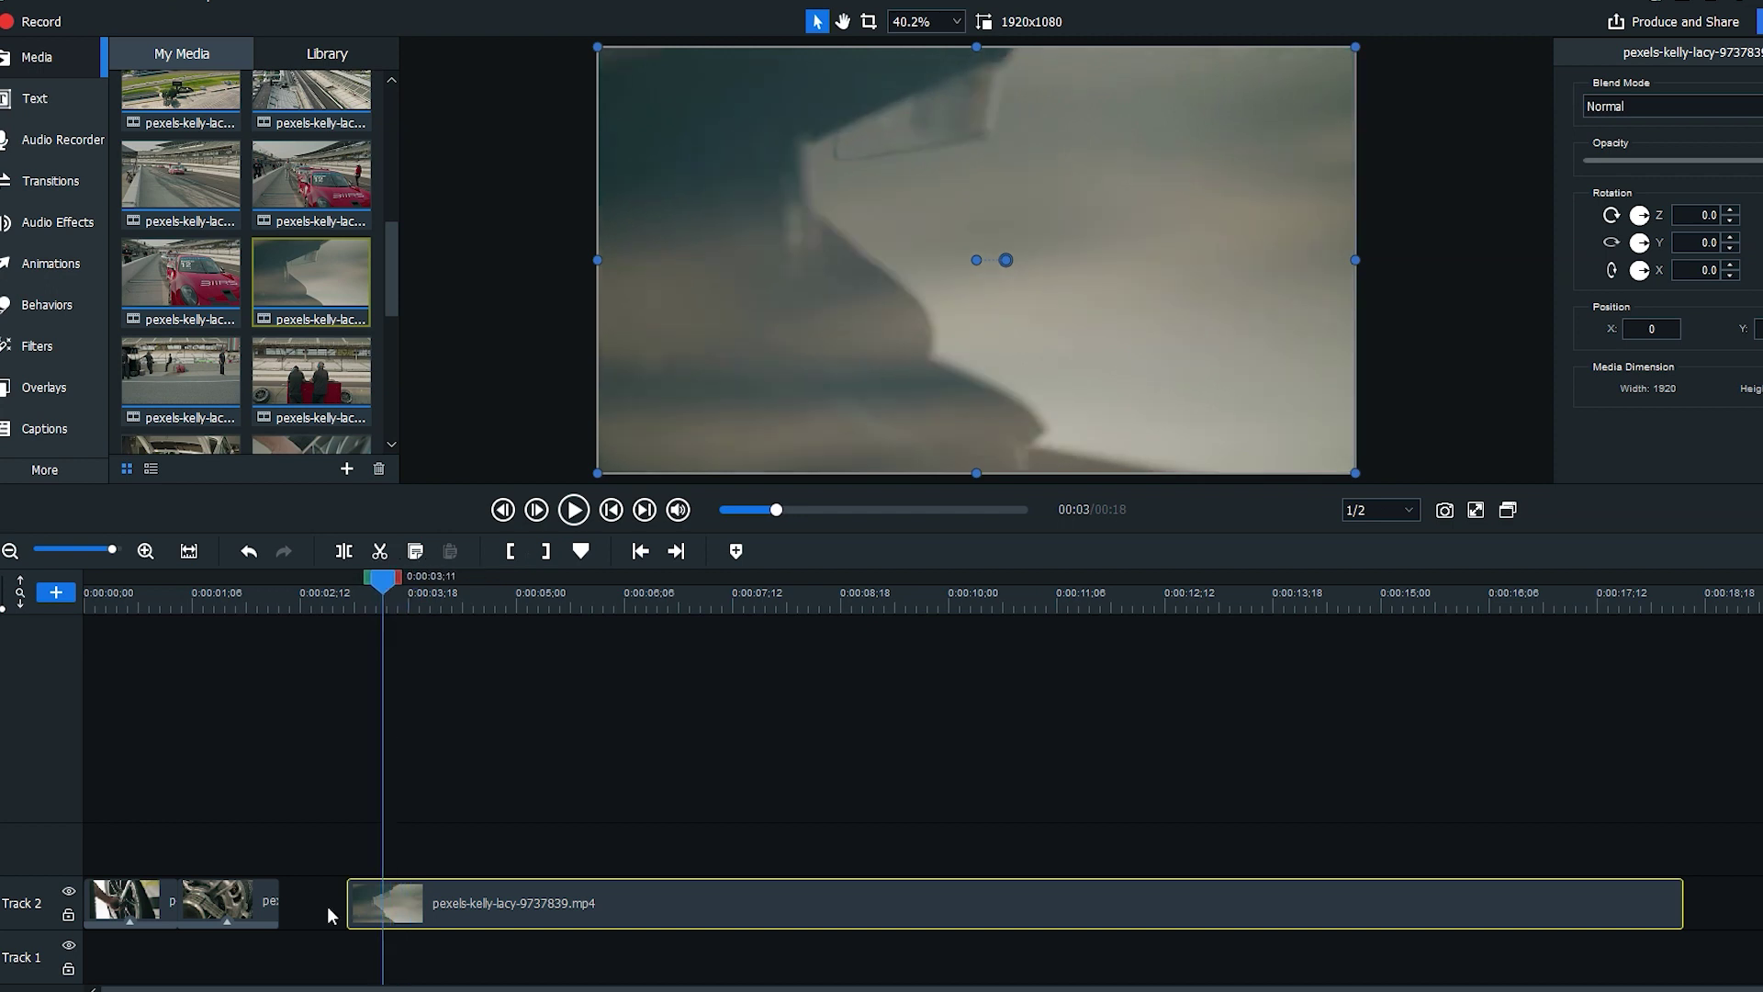
left_click_drag(349, 896, 390, 893)
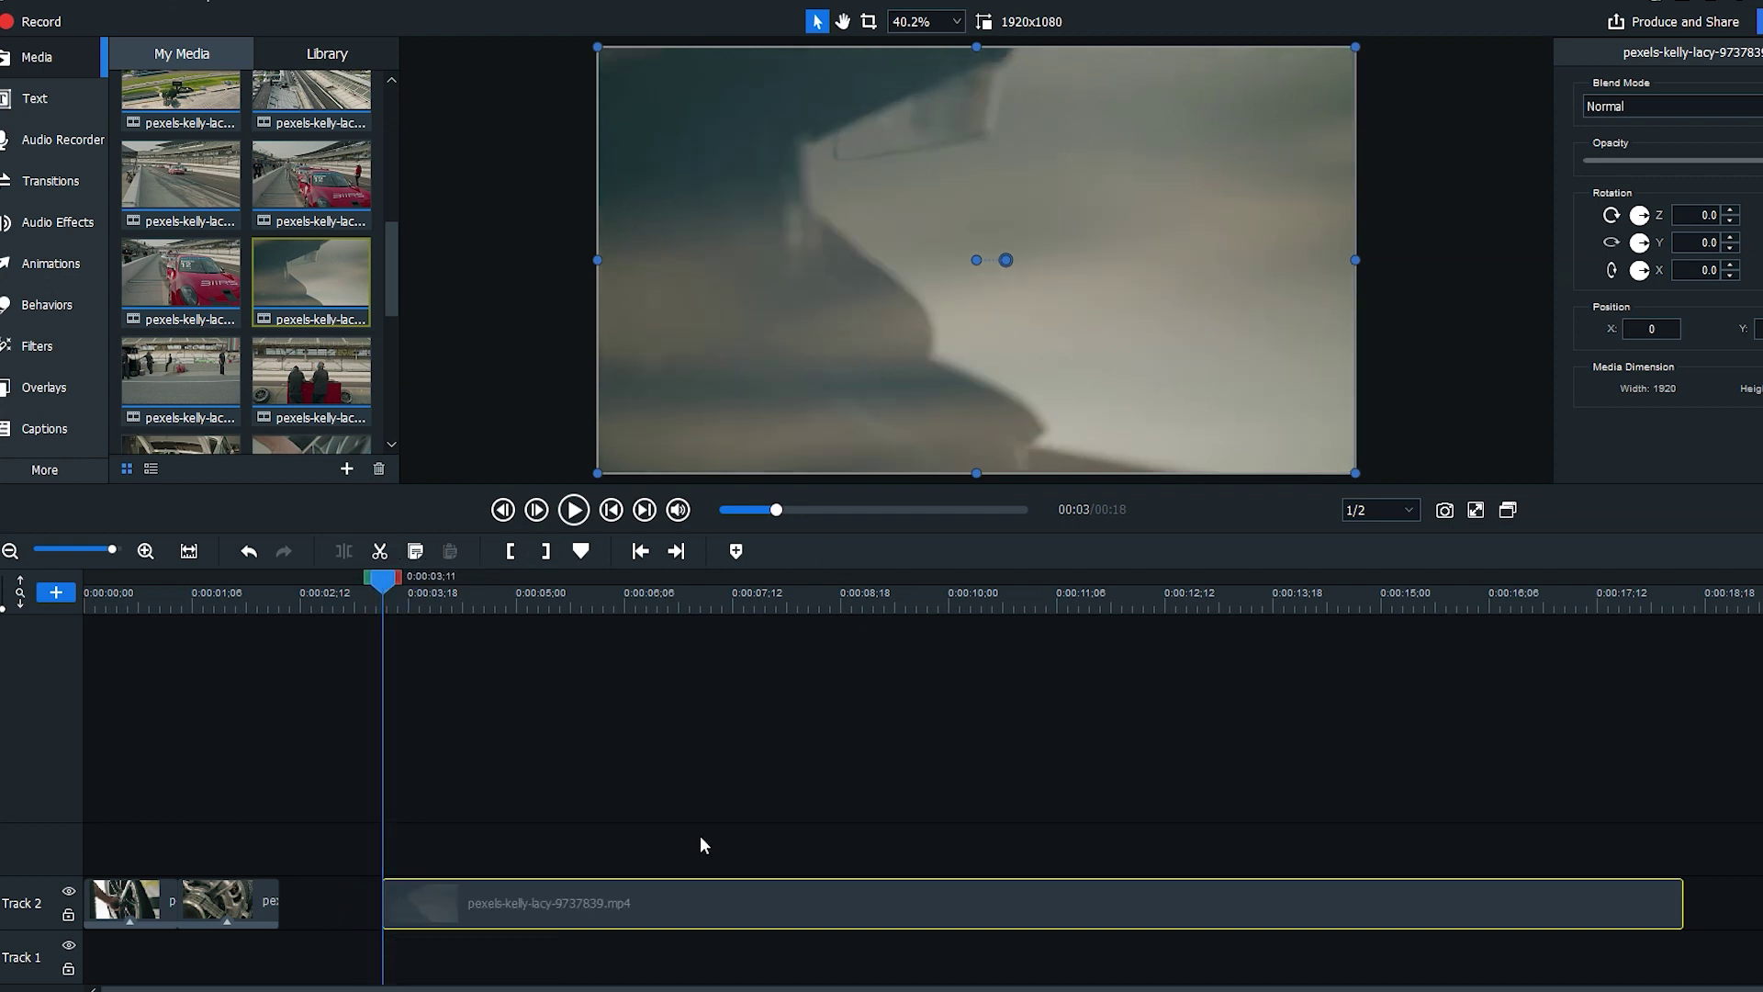
left_click(577, 510)
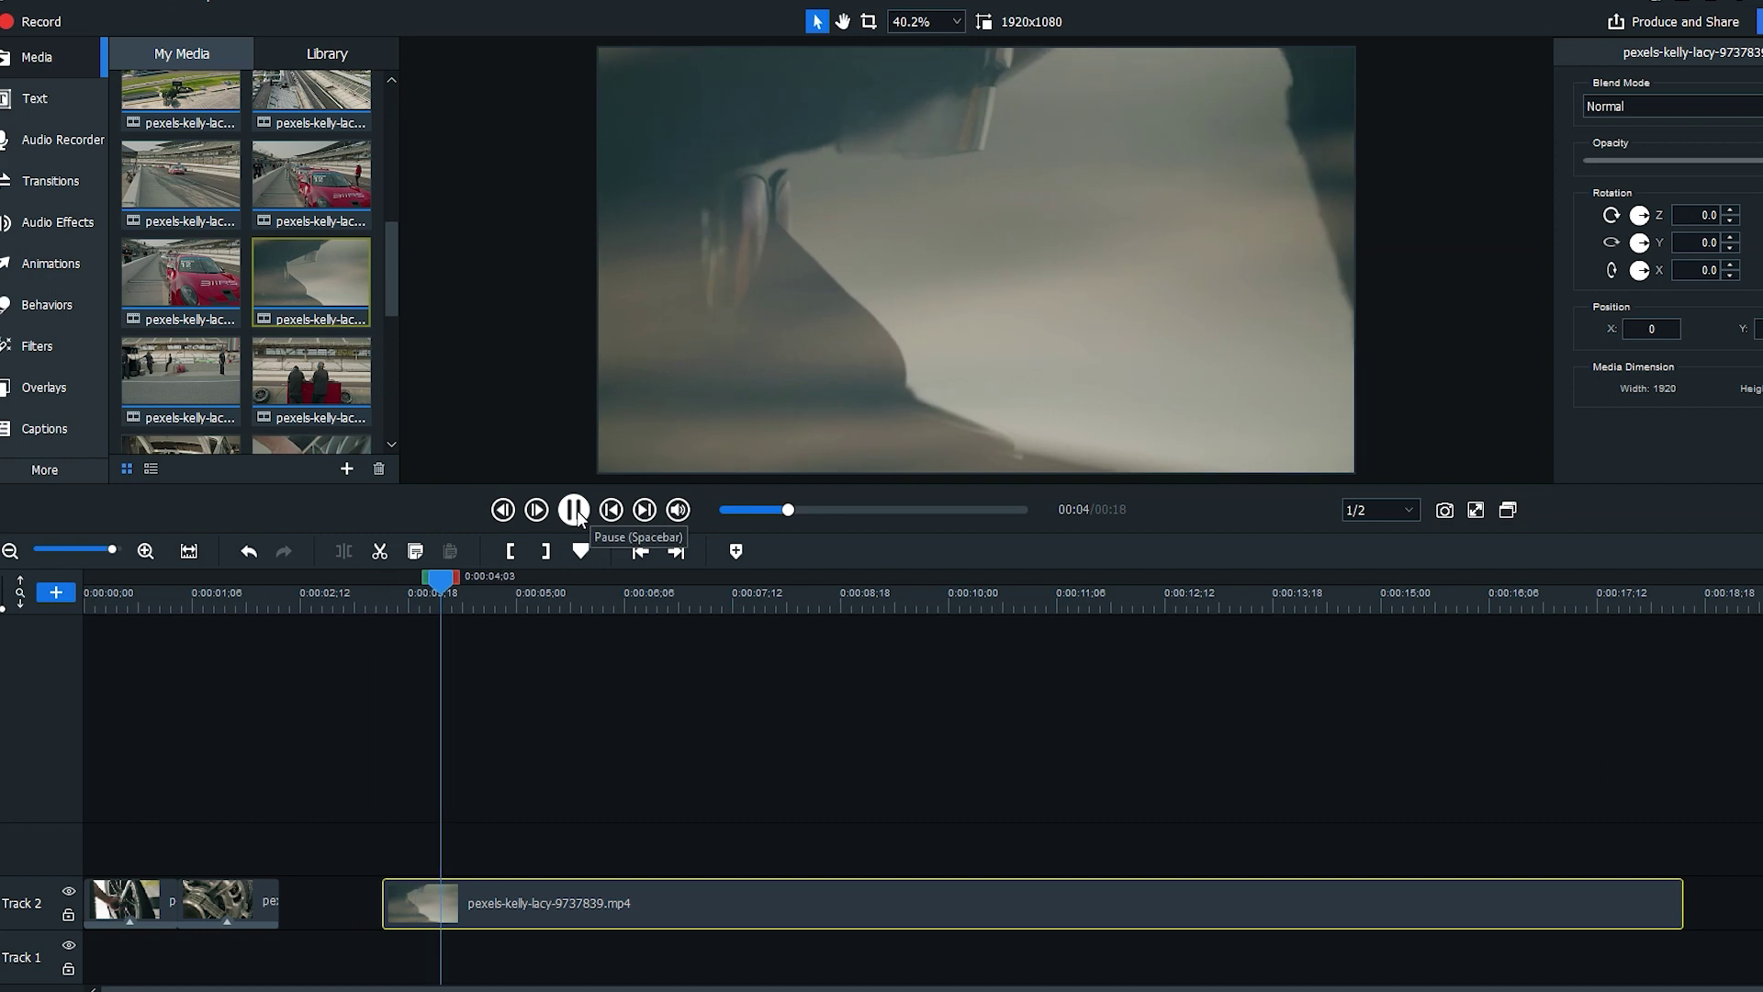
left_click(575, 511)
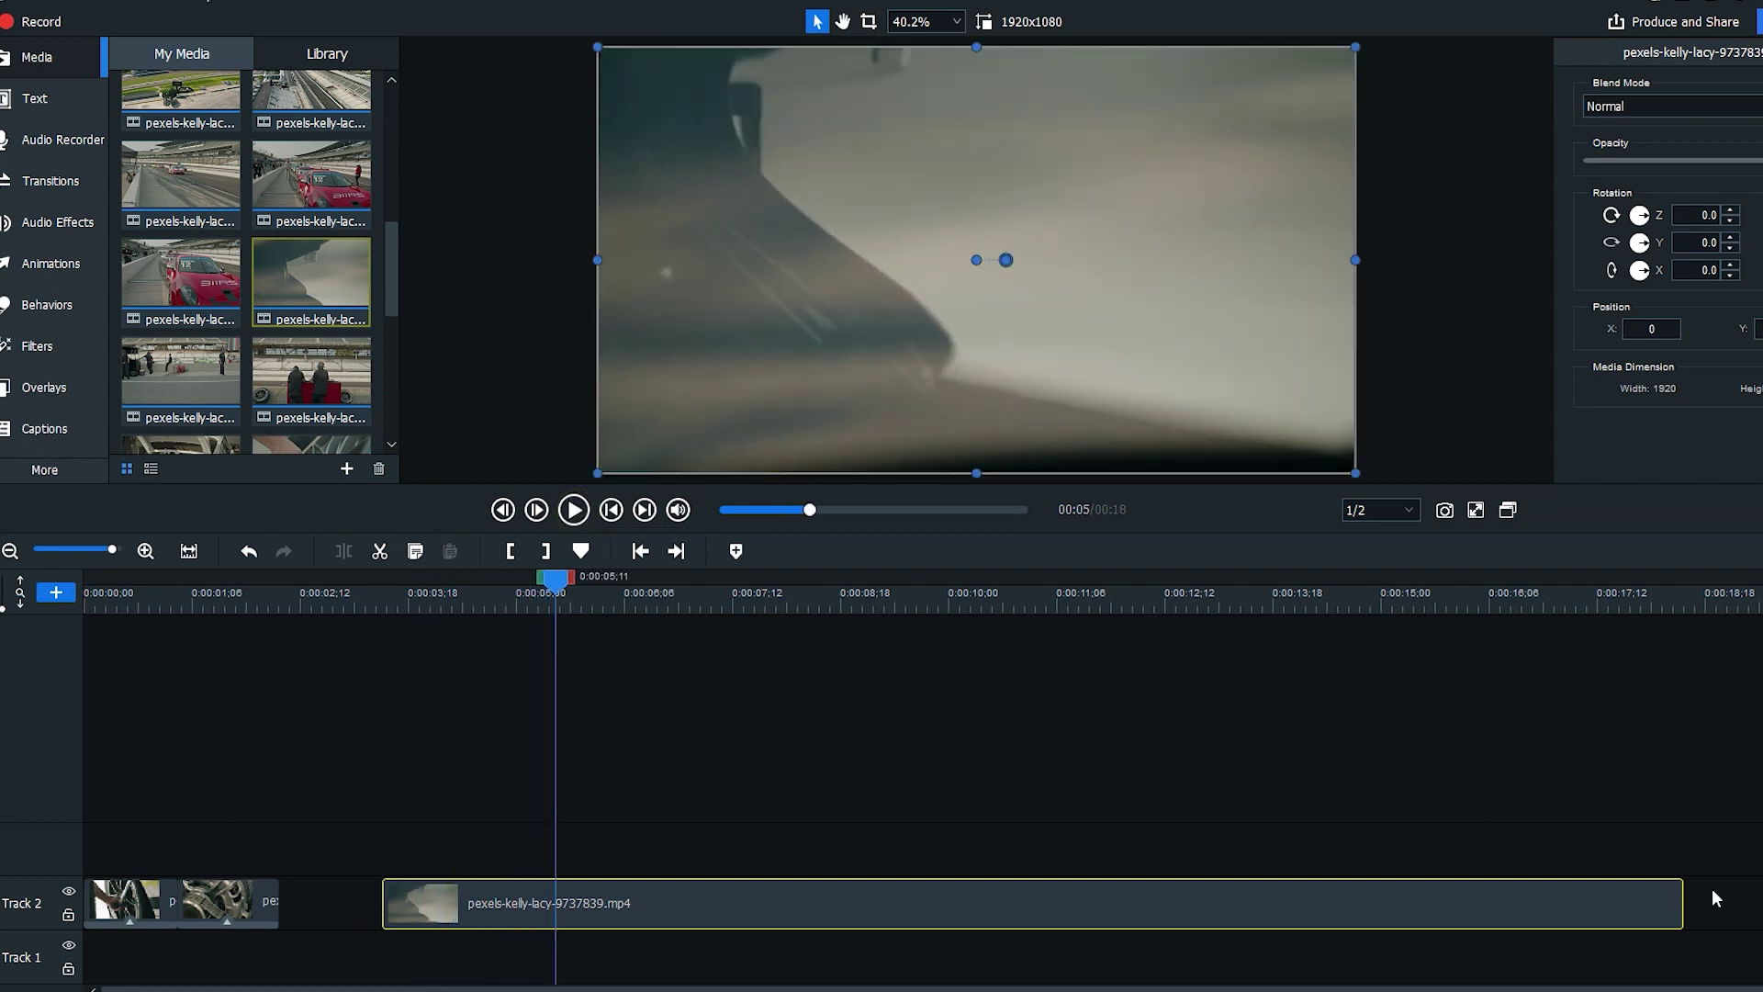
- Shorten the grey clip's end, close the gap before it, and replay the three-clip intro
left_click_drag(1647, 907, 357, 905)
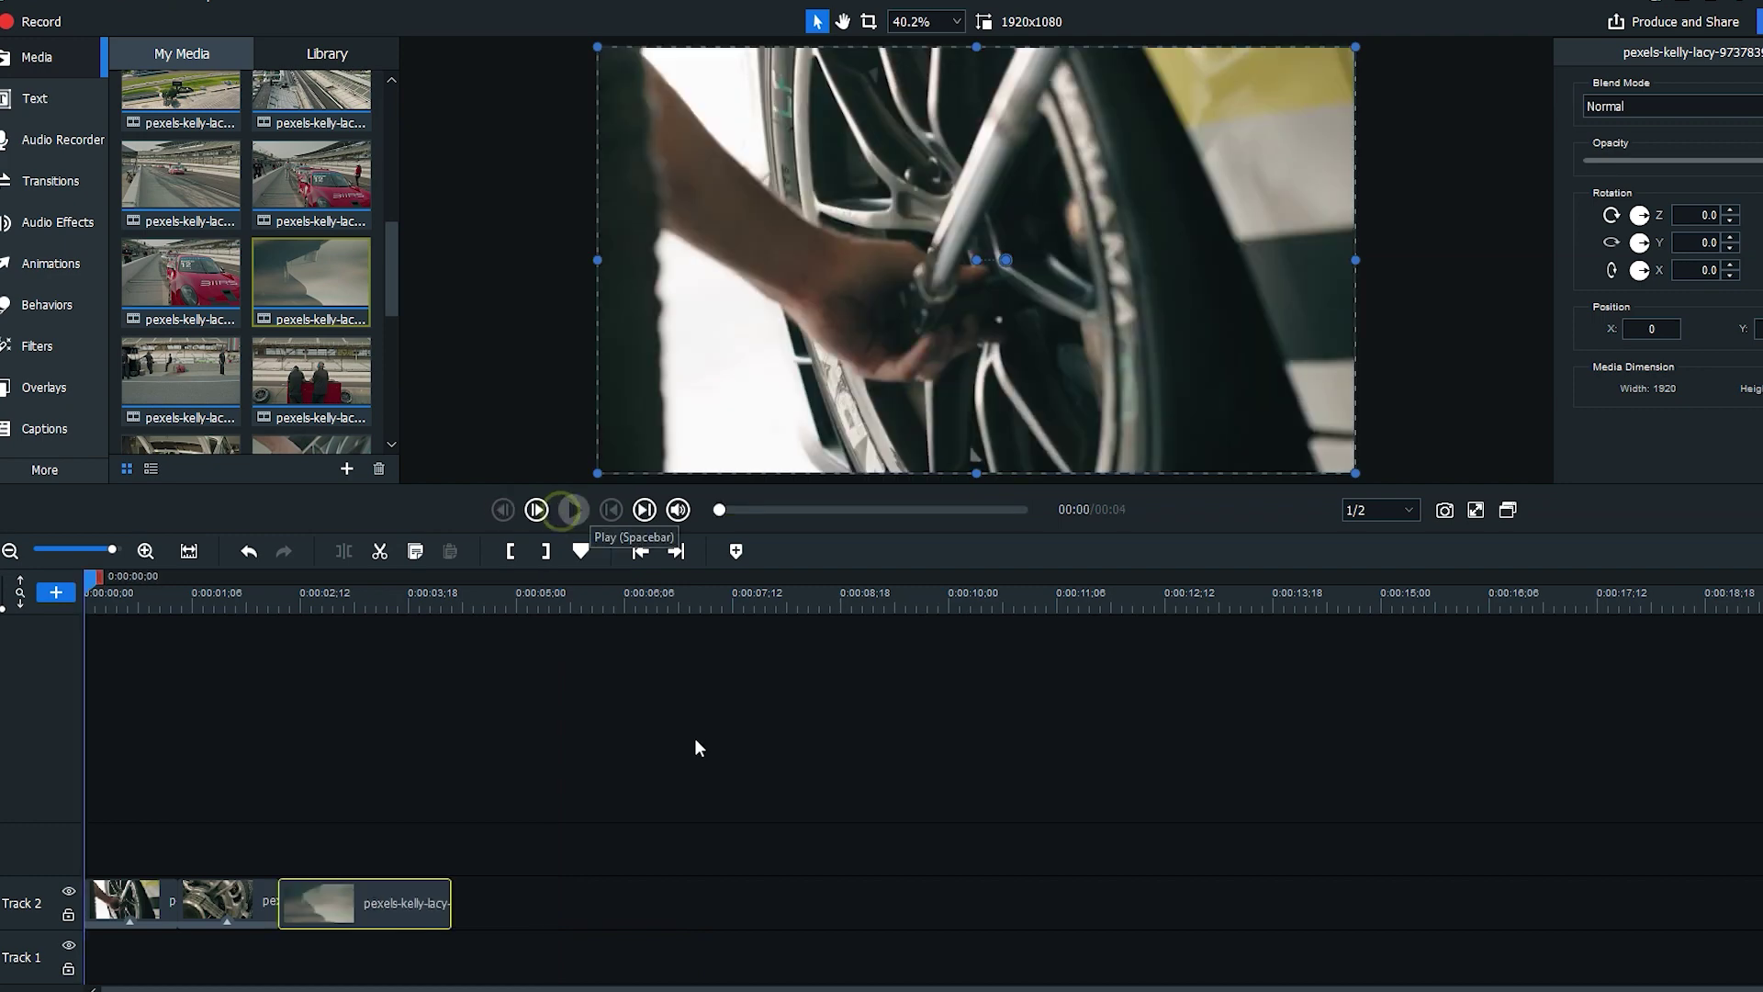
key("space")
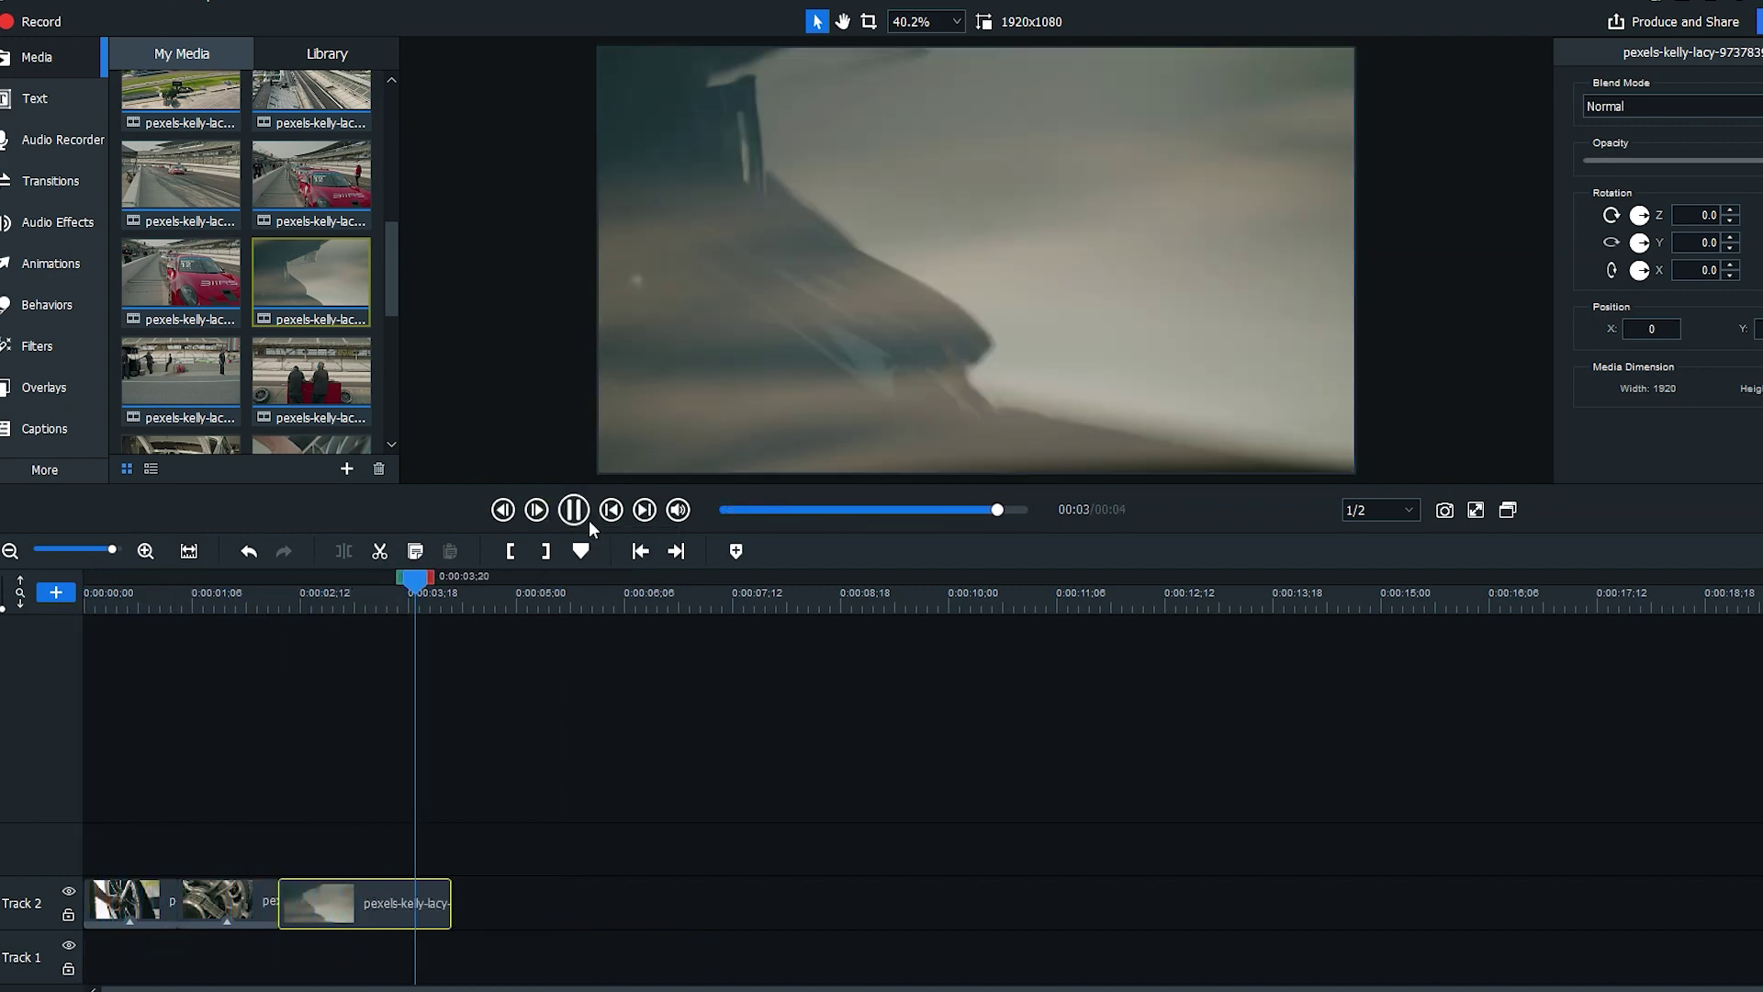
left_click(304, 592)
left_click_drag(279, 899, 308, 899)
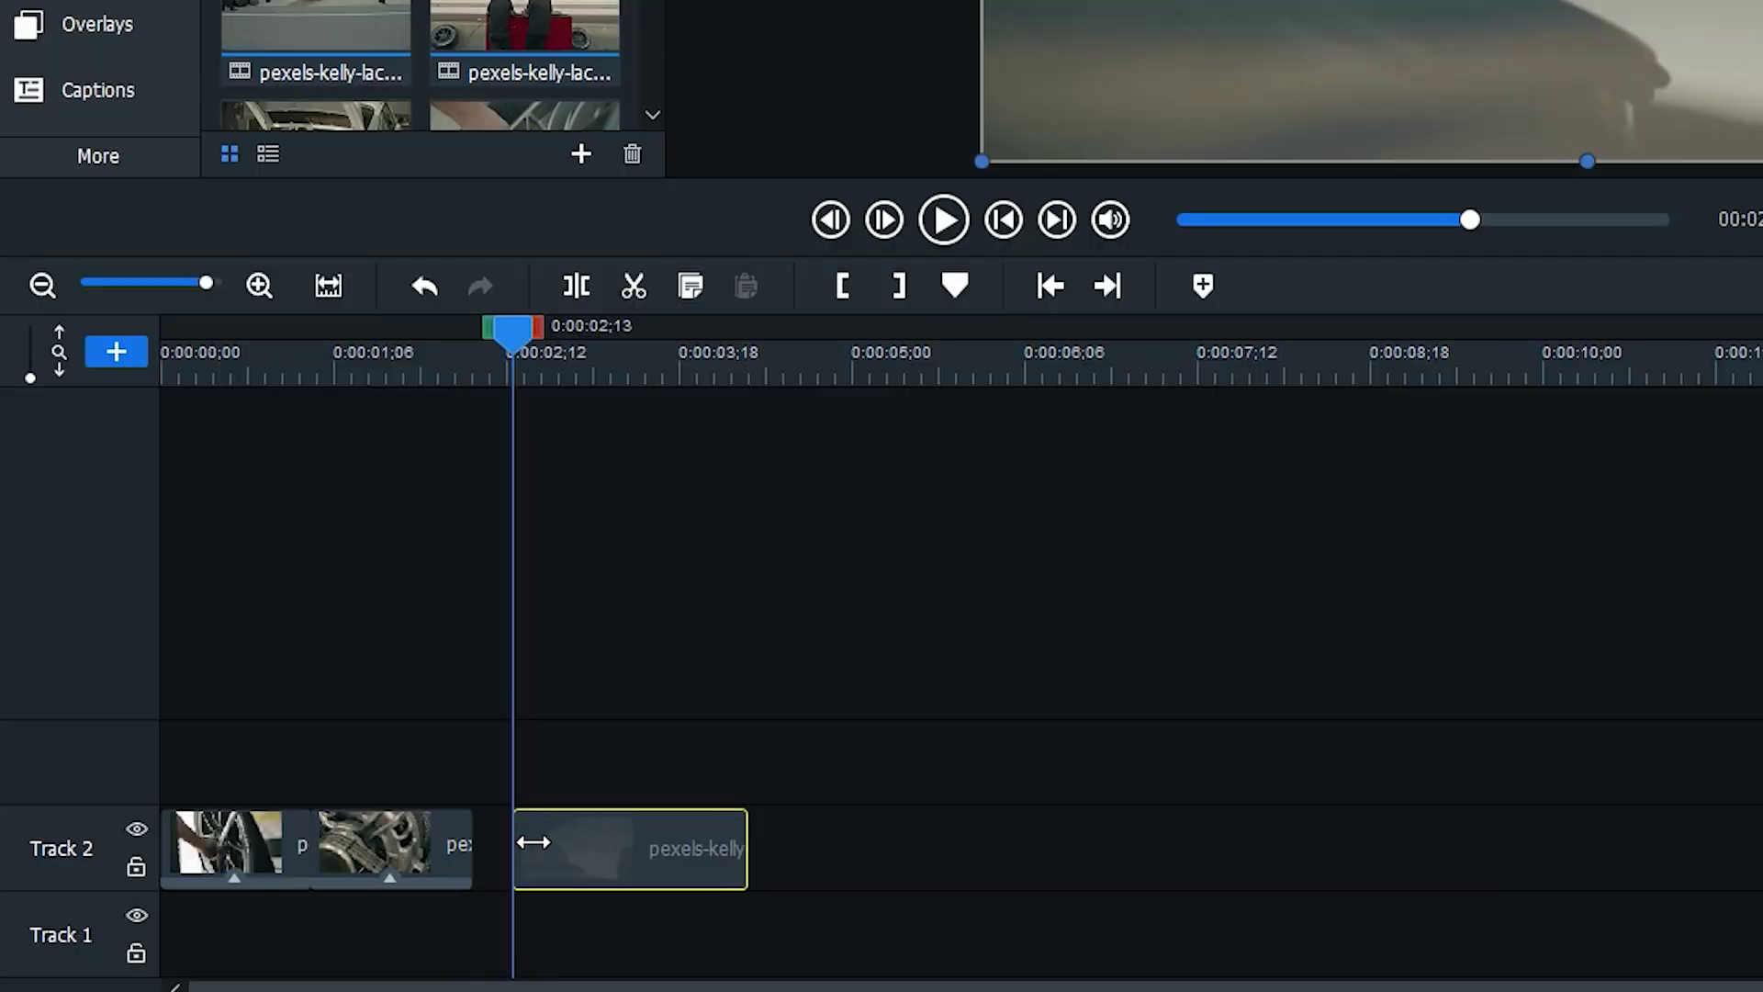
left_click_drag(604, 834, 562, 834)
left_click_drag(487, 384, 161, 366)
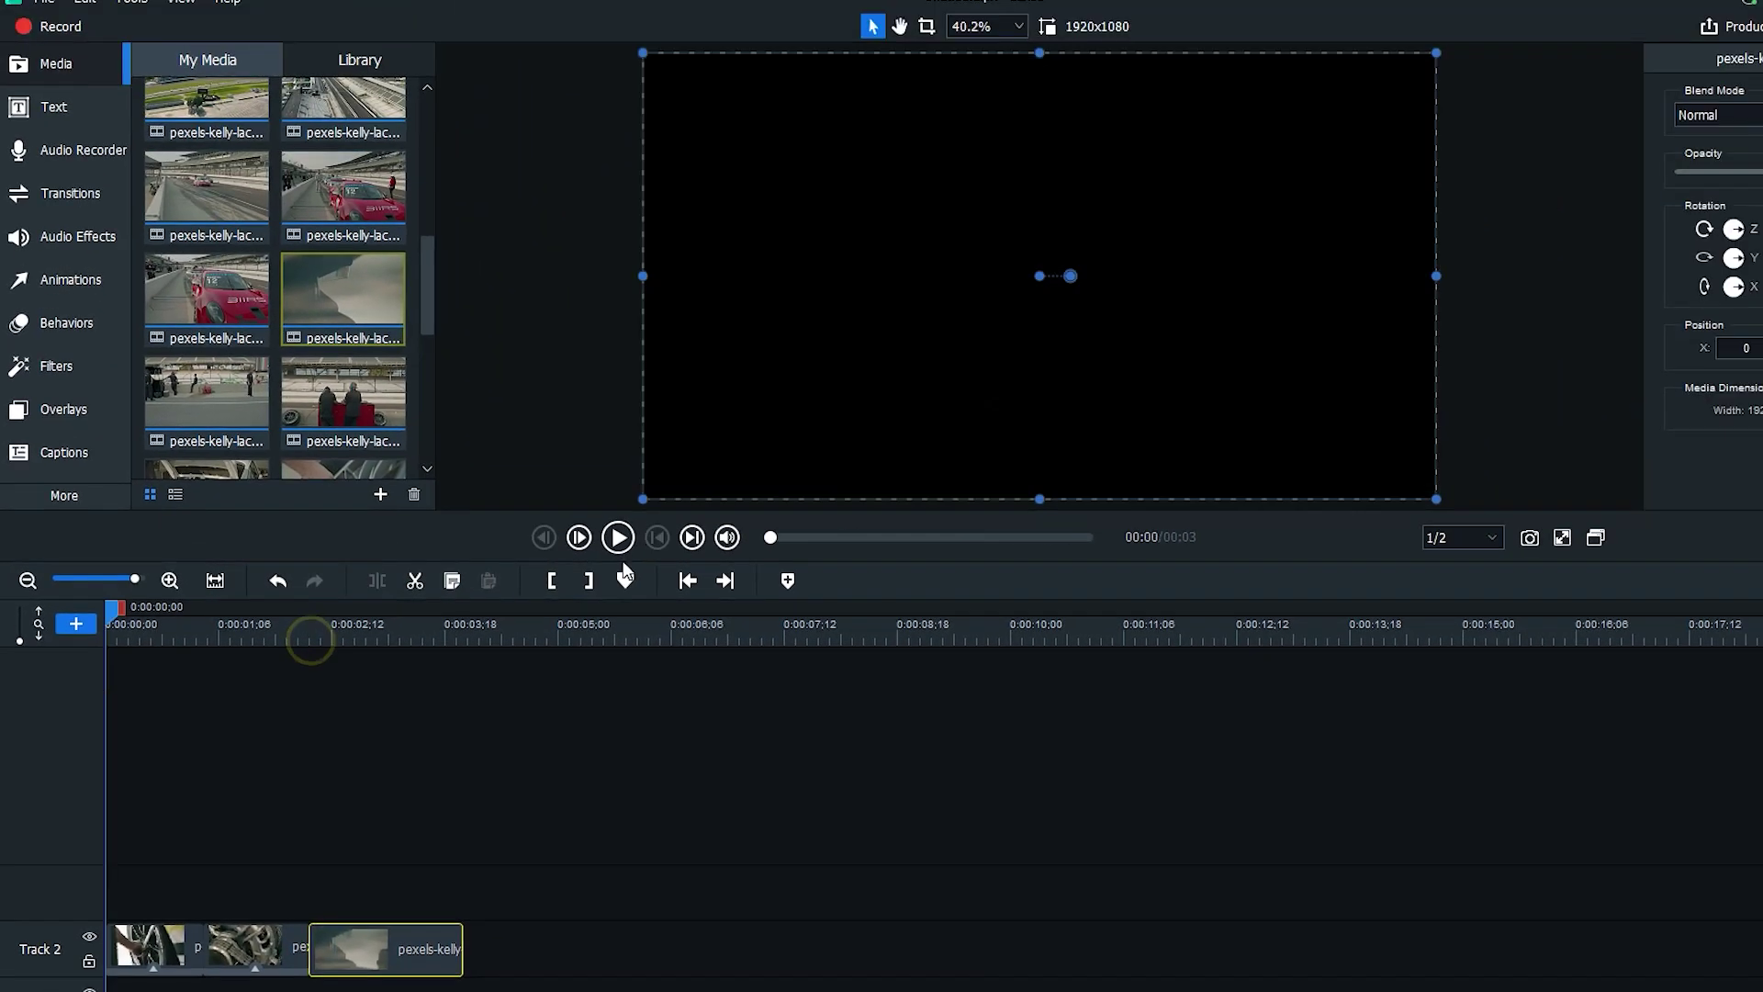
left_click(954, 213)
left_click(621, 536)
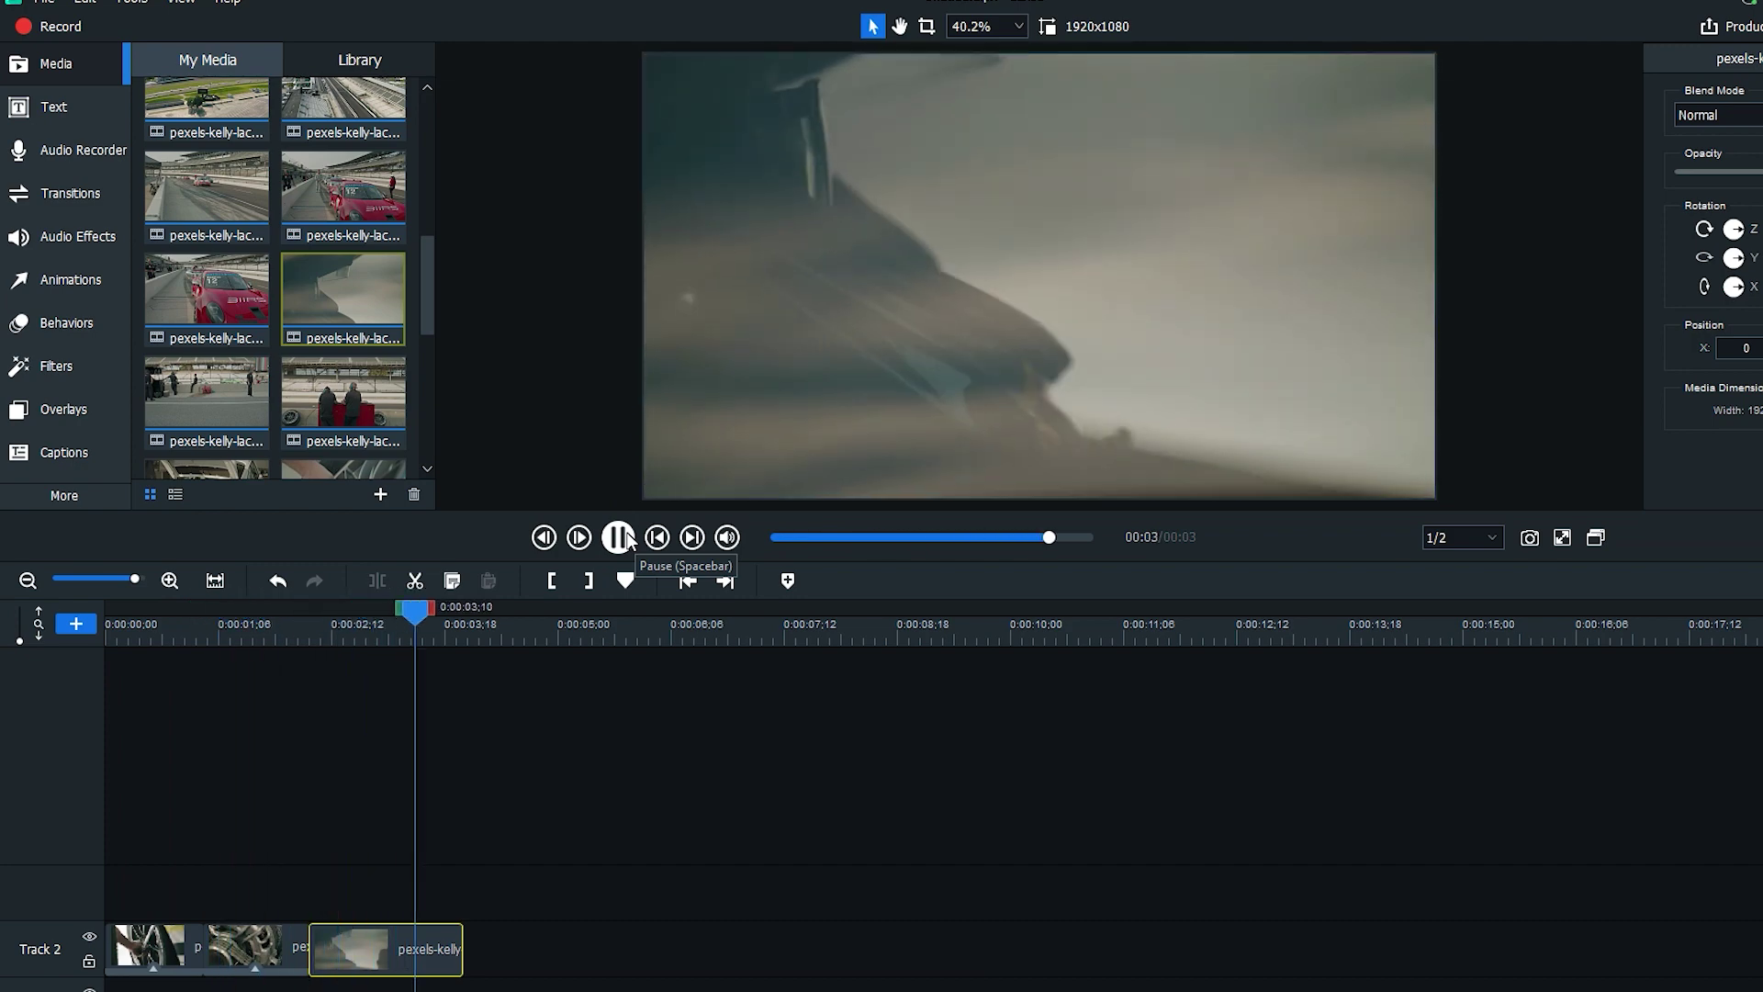
- Preview the aerial clip pexels-kelly-lacy-9737833.mp4 and place it on Track 2 after the existing clips
scroll(446, 233, "up", 3)
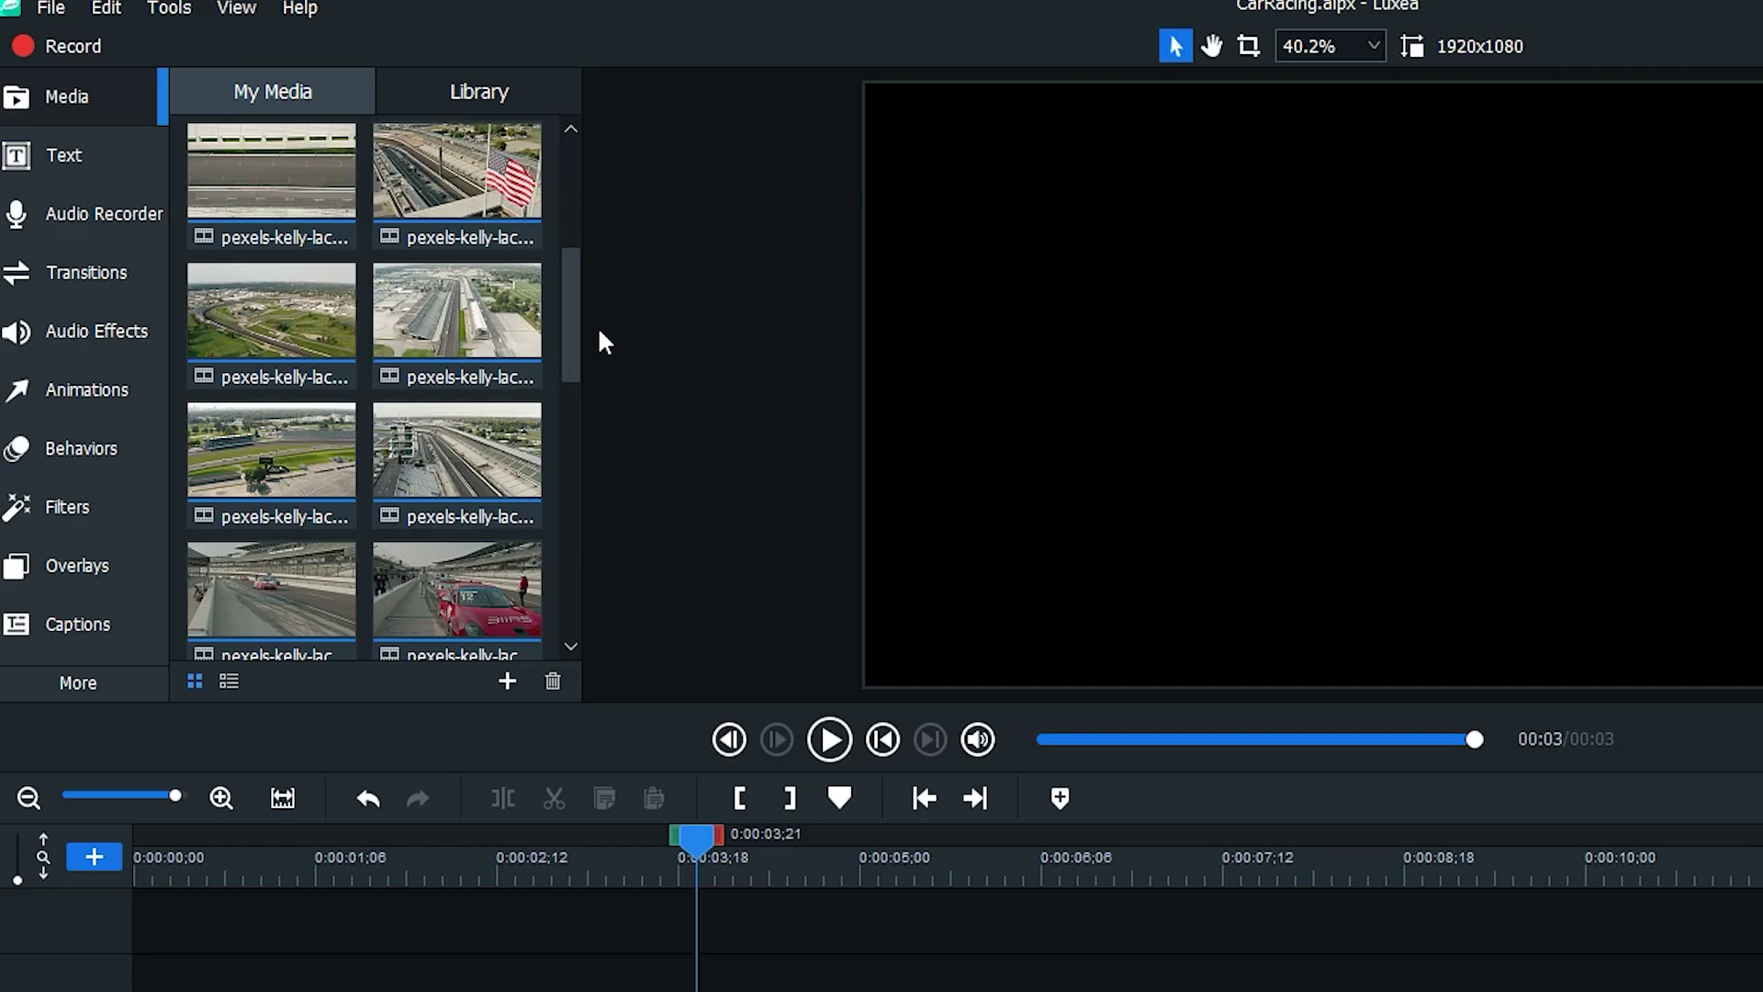
scroll(572, 349, "down", 1)
double_click(276, 266)
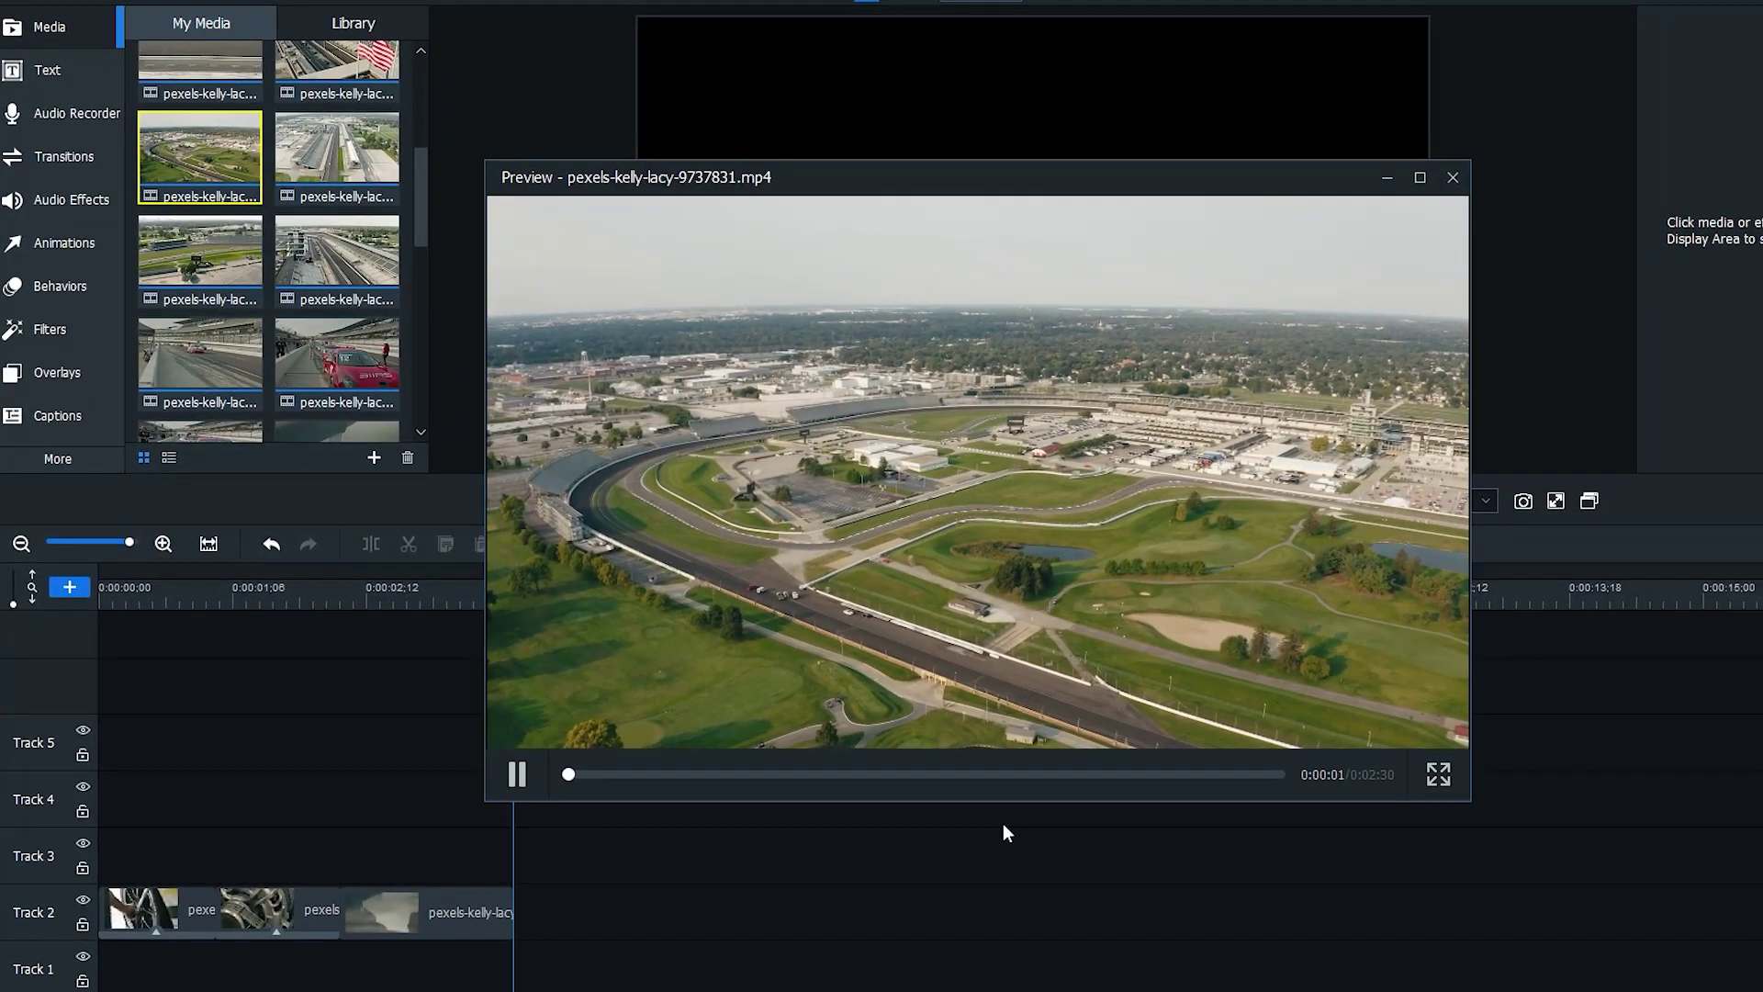
key("Escape")
scroll(428, 250, "up", 3)
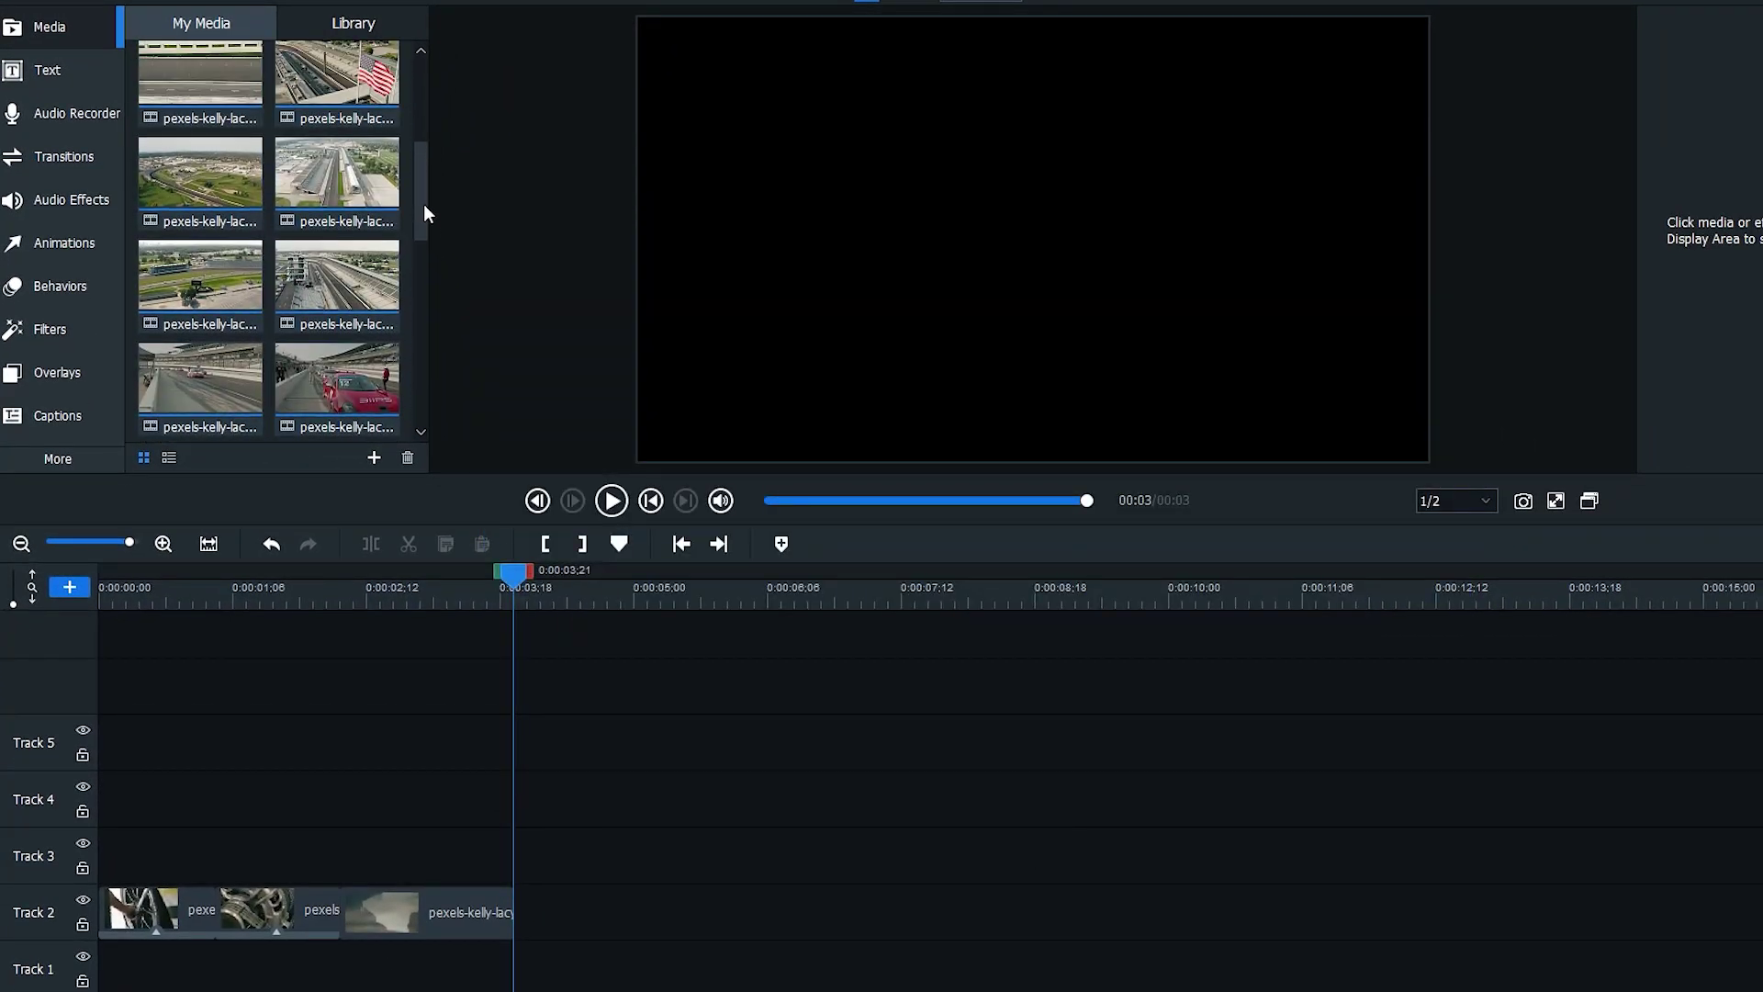
scroll(423, 190, "down", 1)
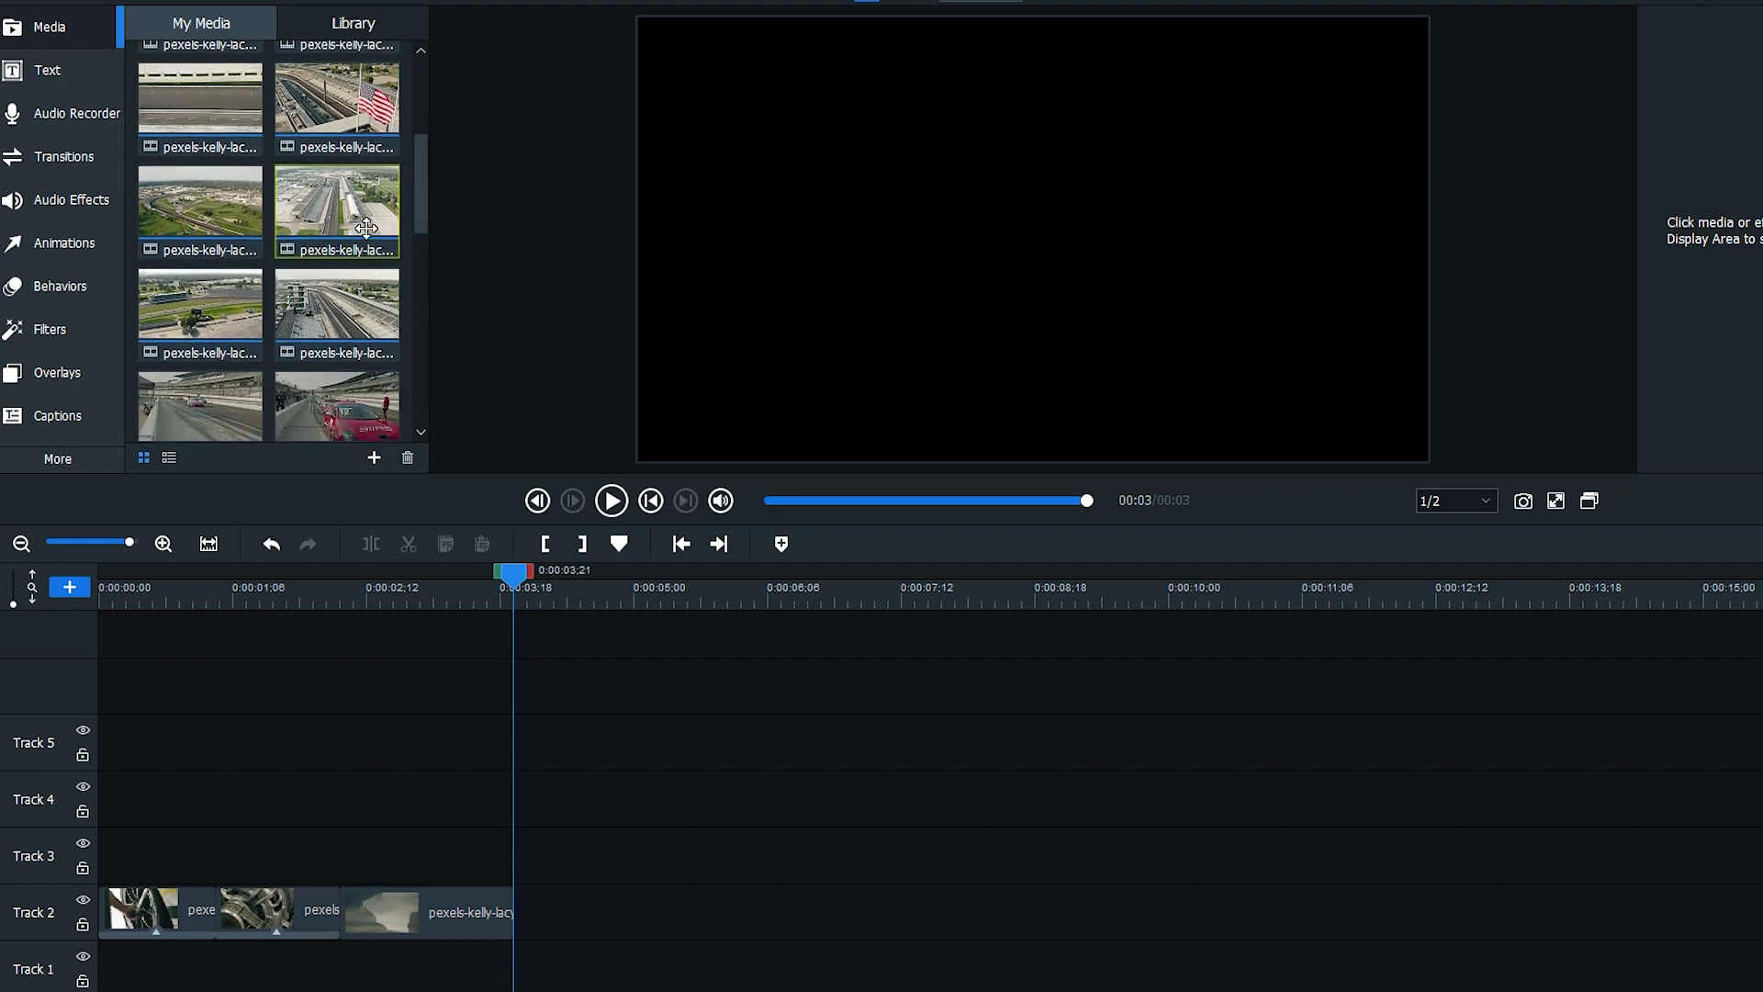
double_click(200, 308)
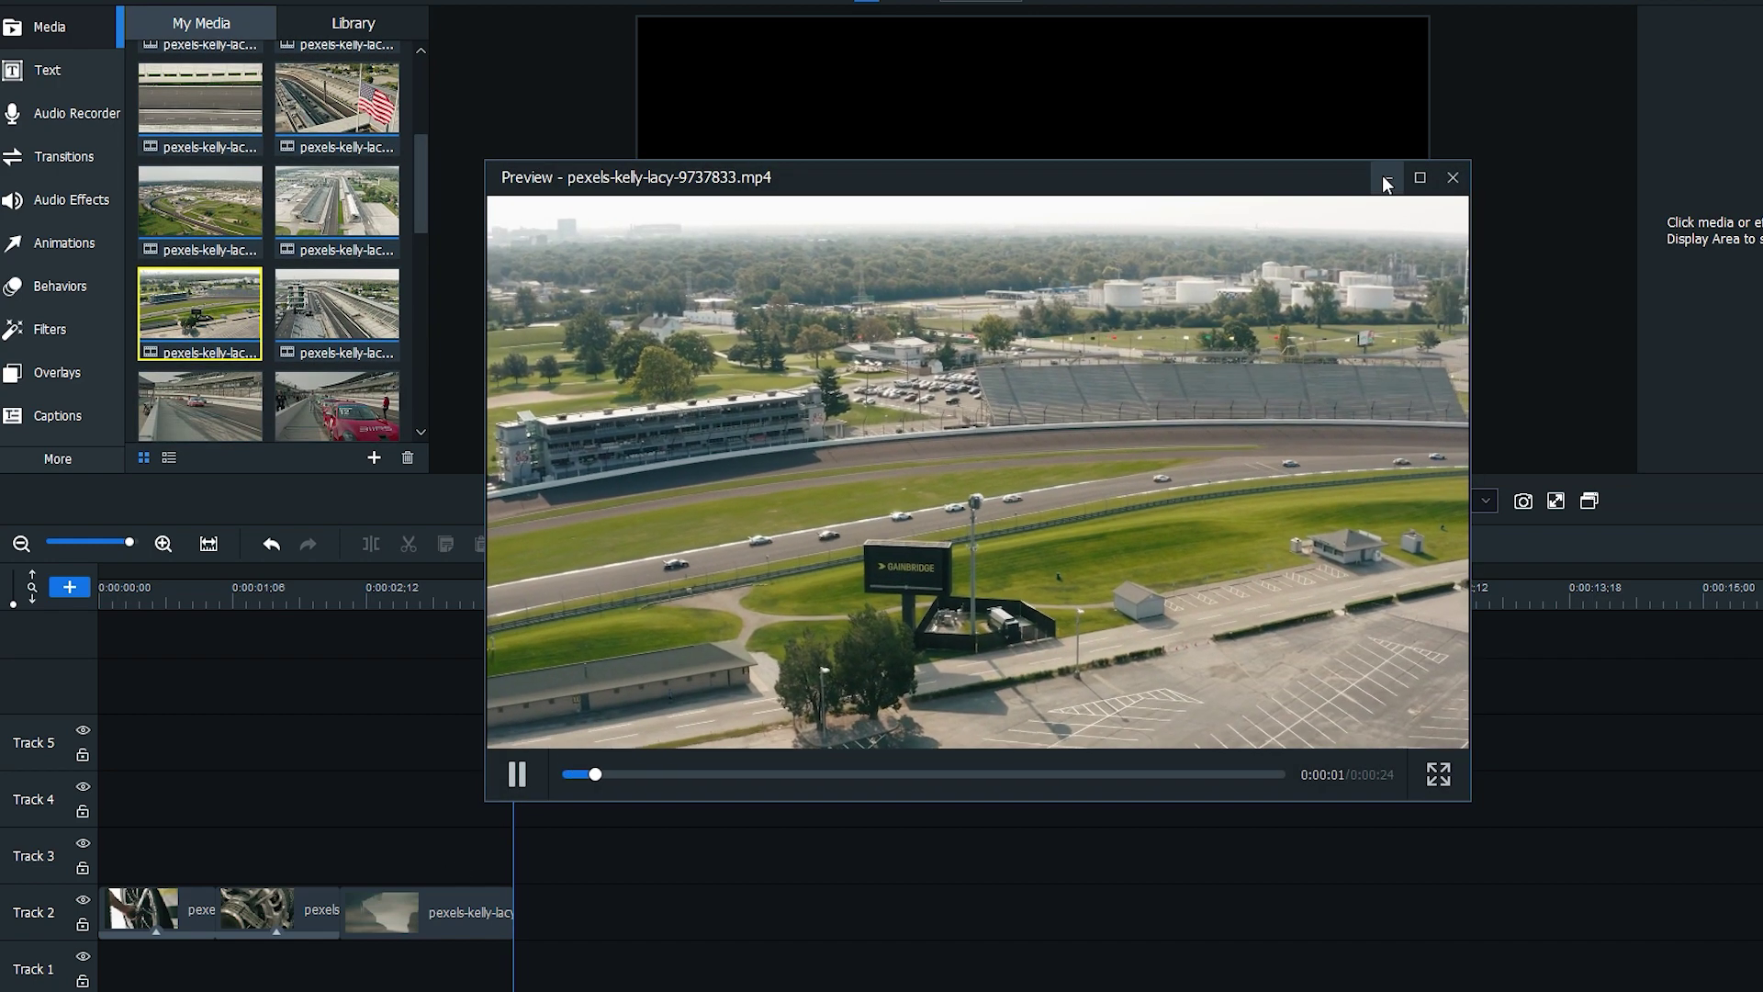
left_click(1452, 180)
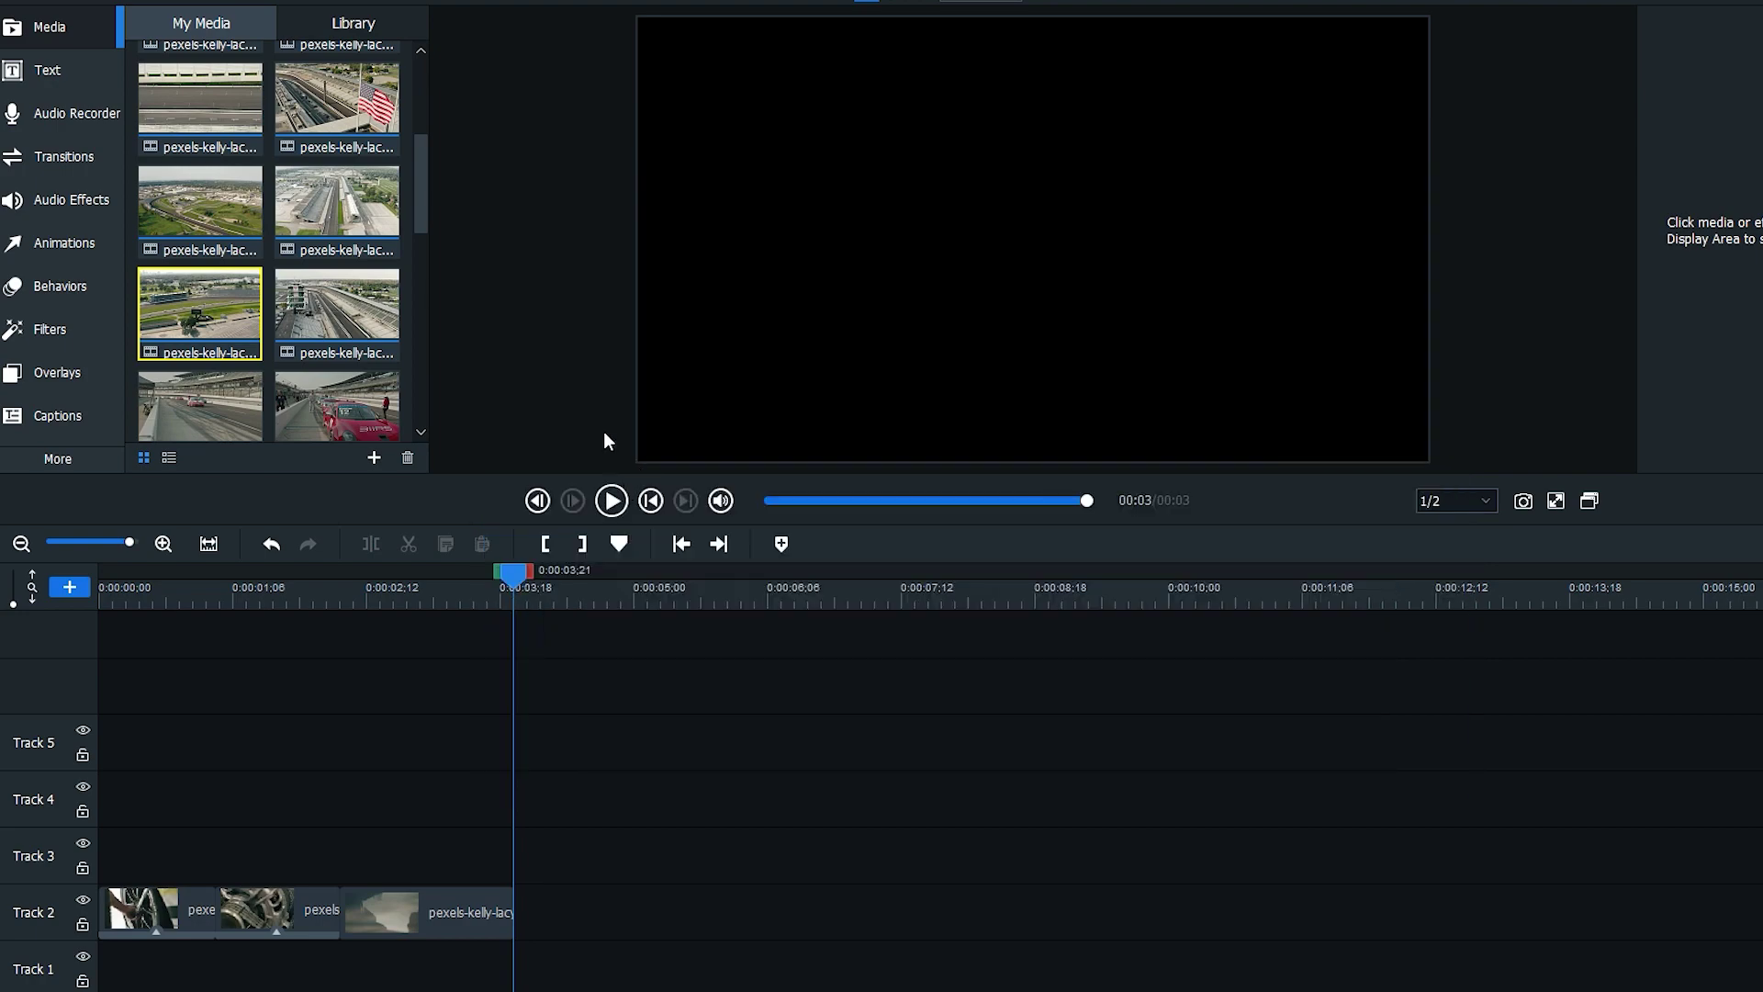
left_click_drag(199, 328, 543, 952)
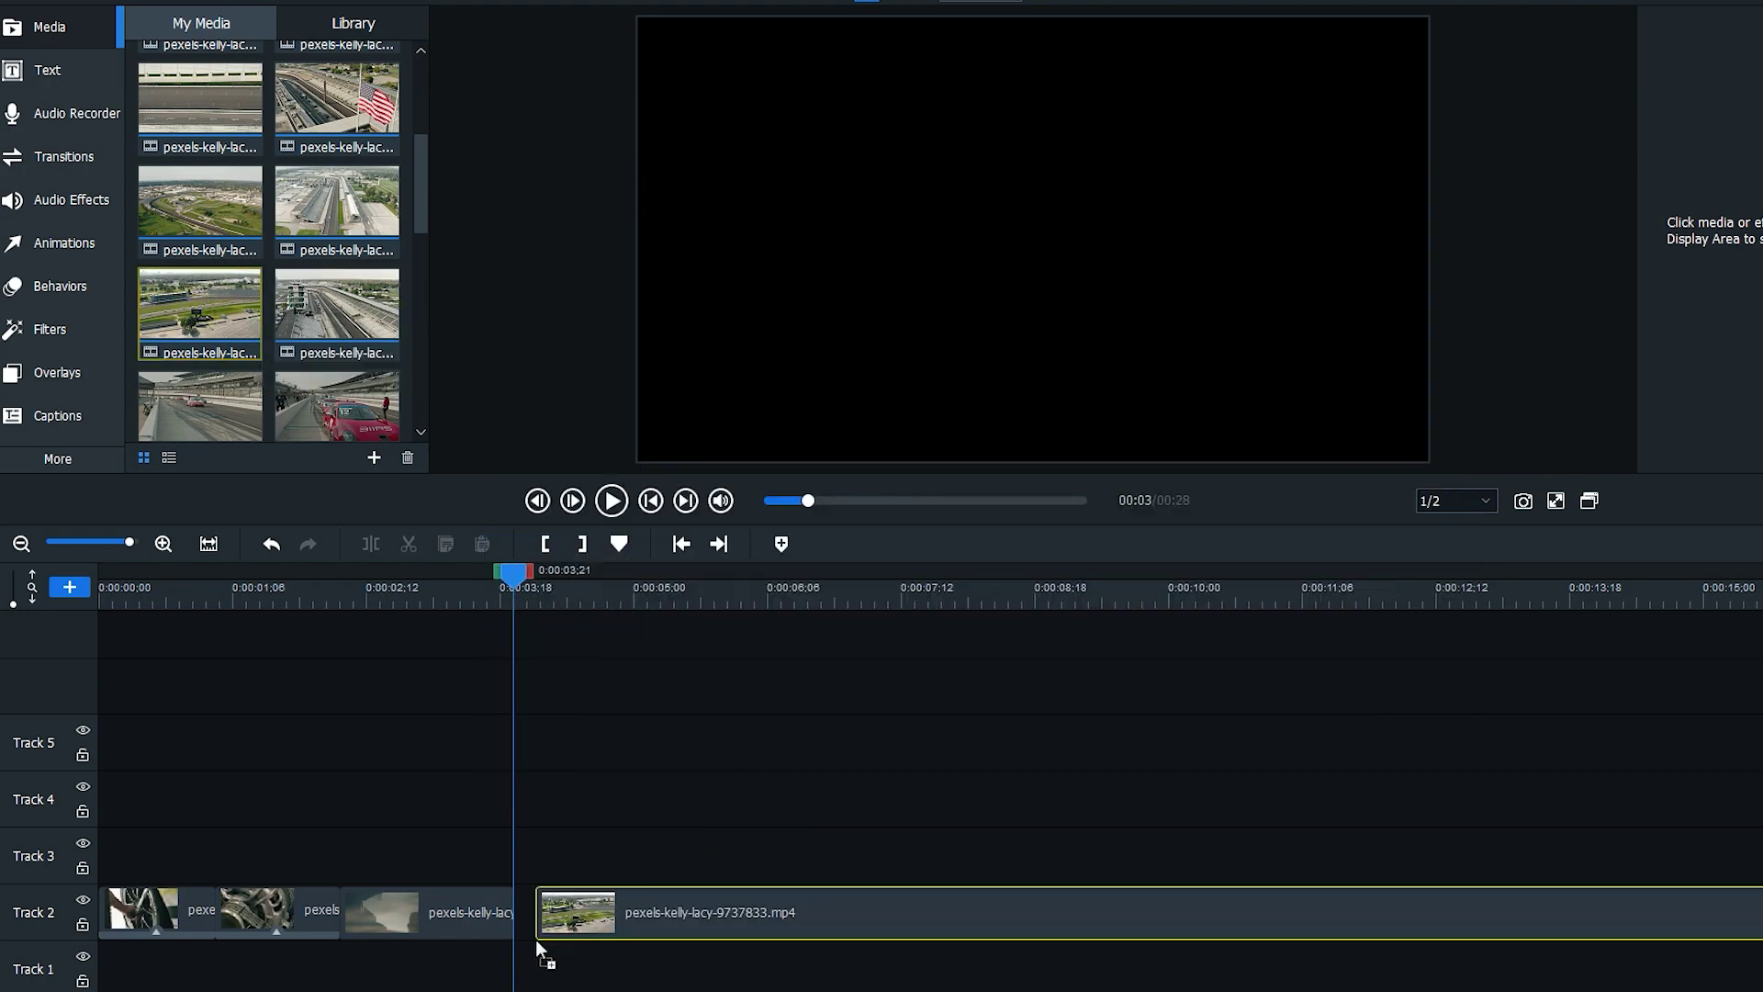
- Stop playback at 0:00:07:20 and trim the end of the third clip on Track 2
left_click(652, 501)
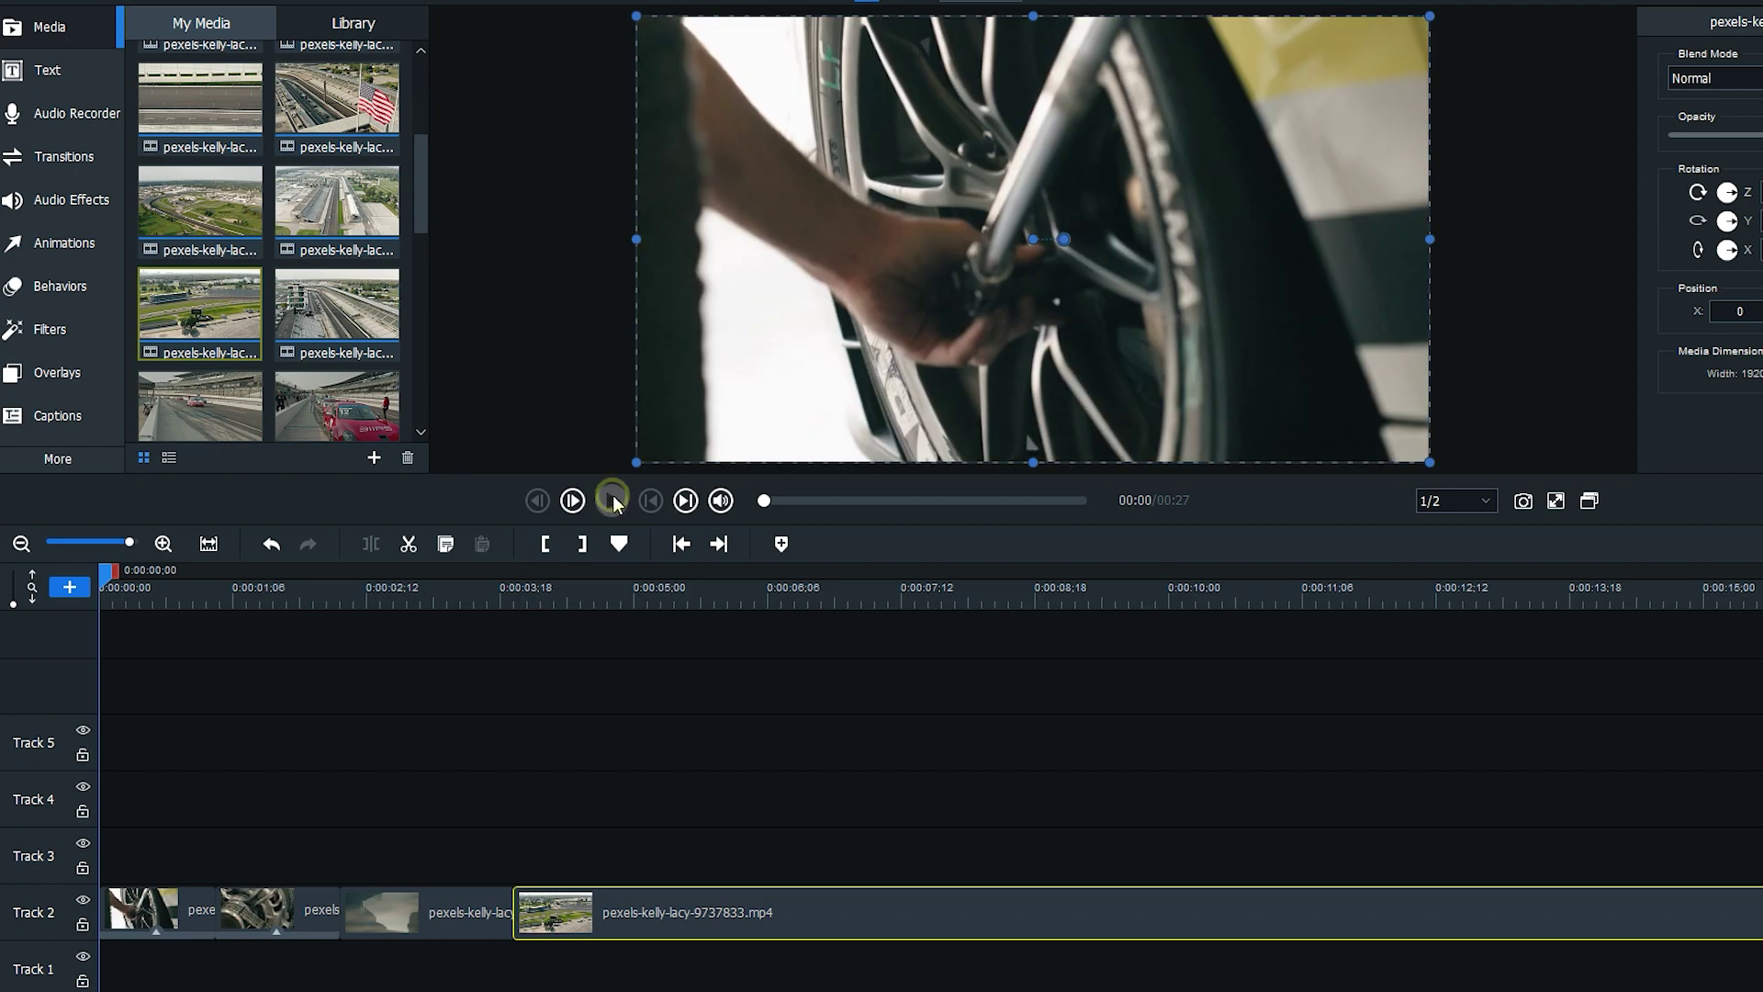
key("space")
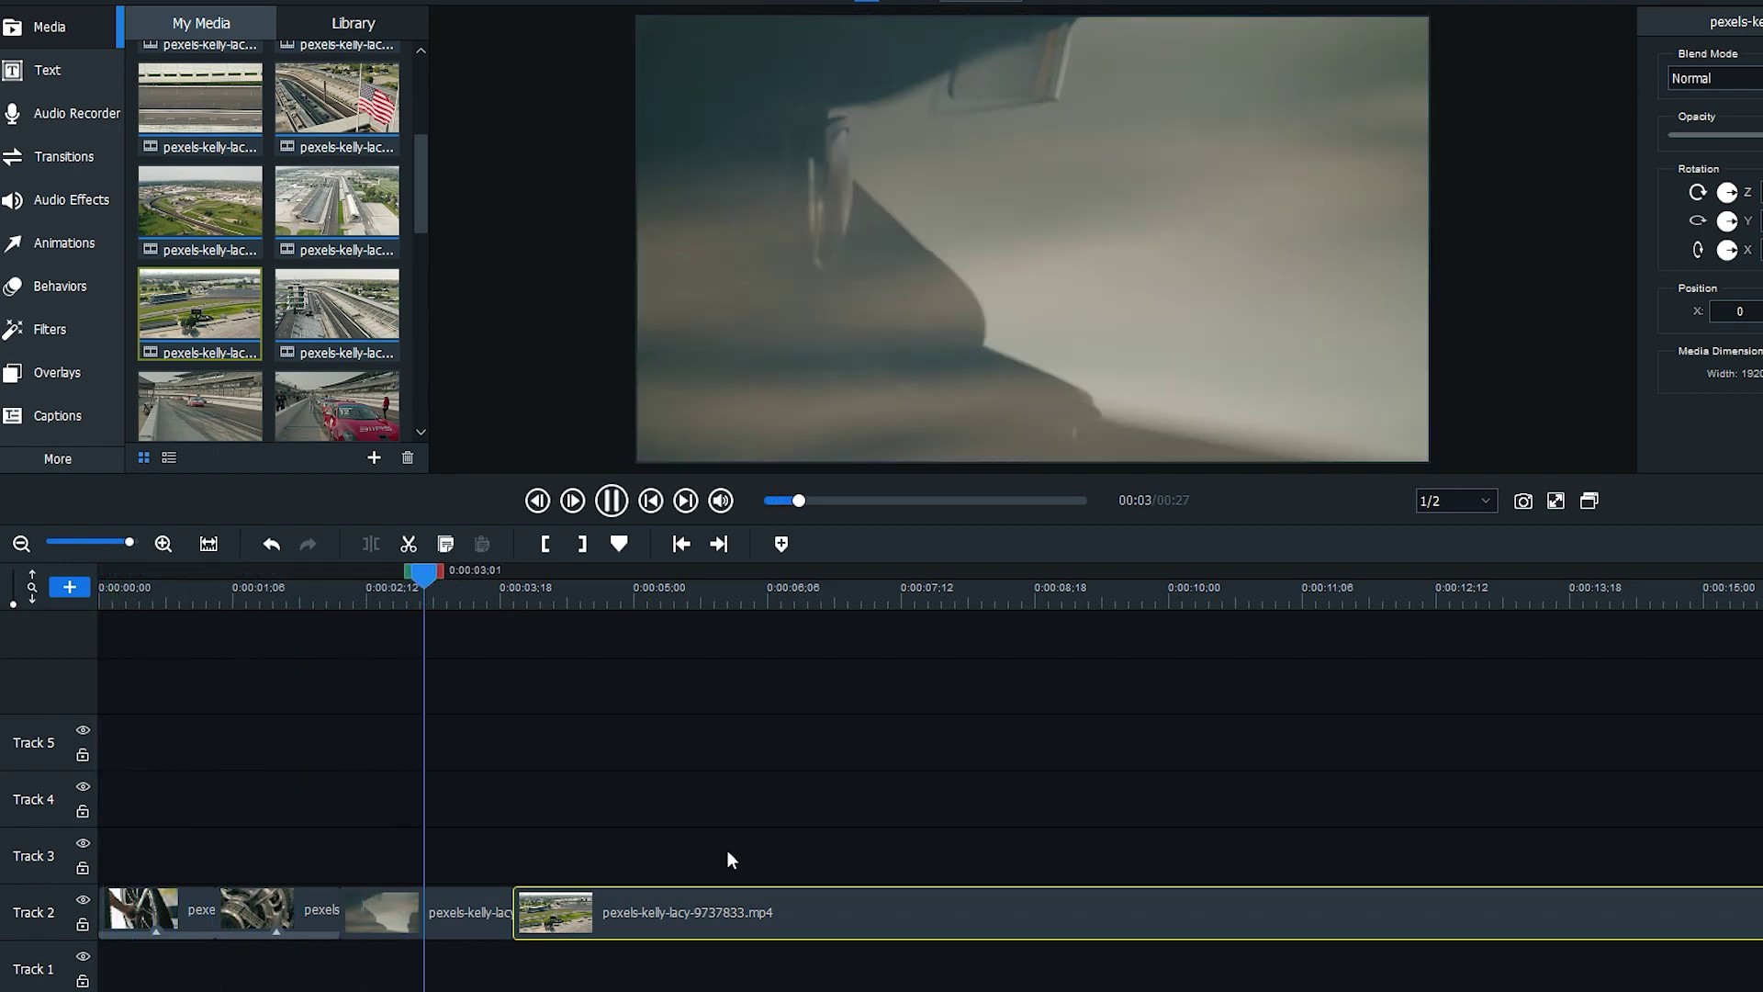
left_click(611, 501)
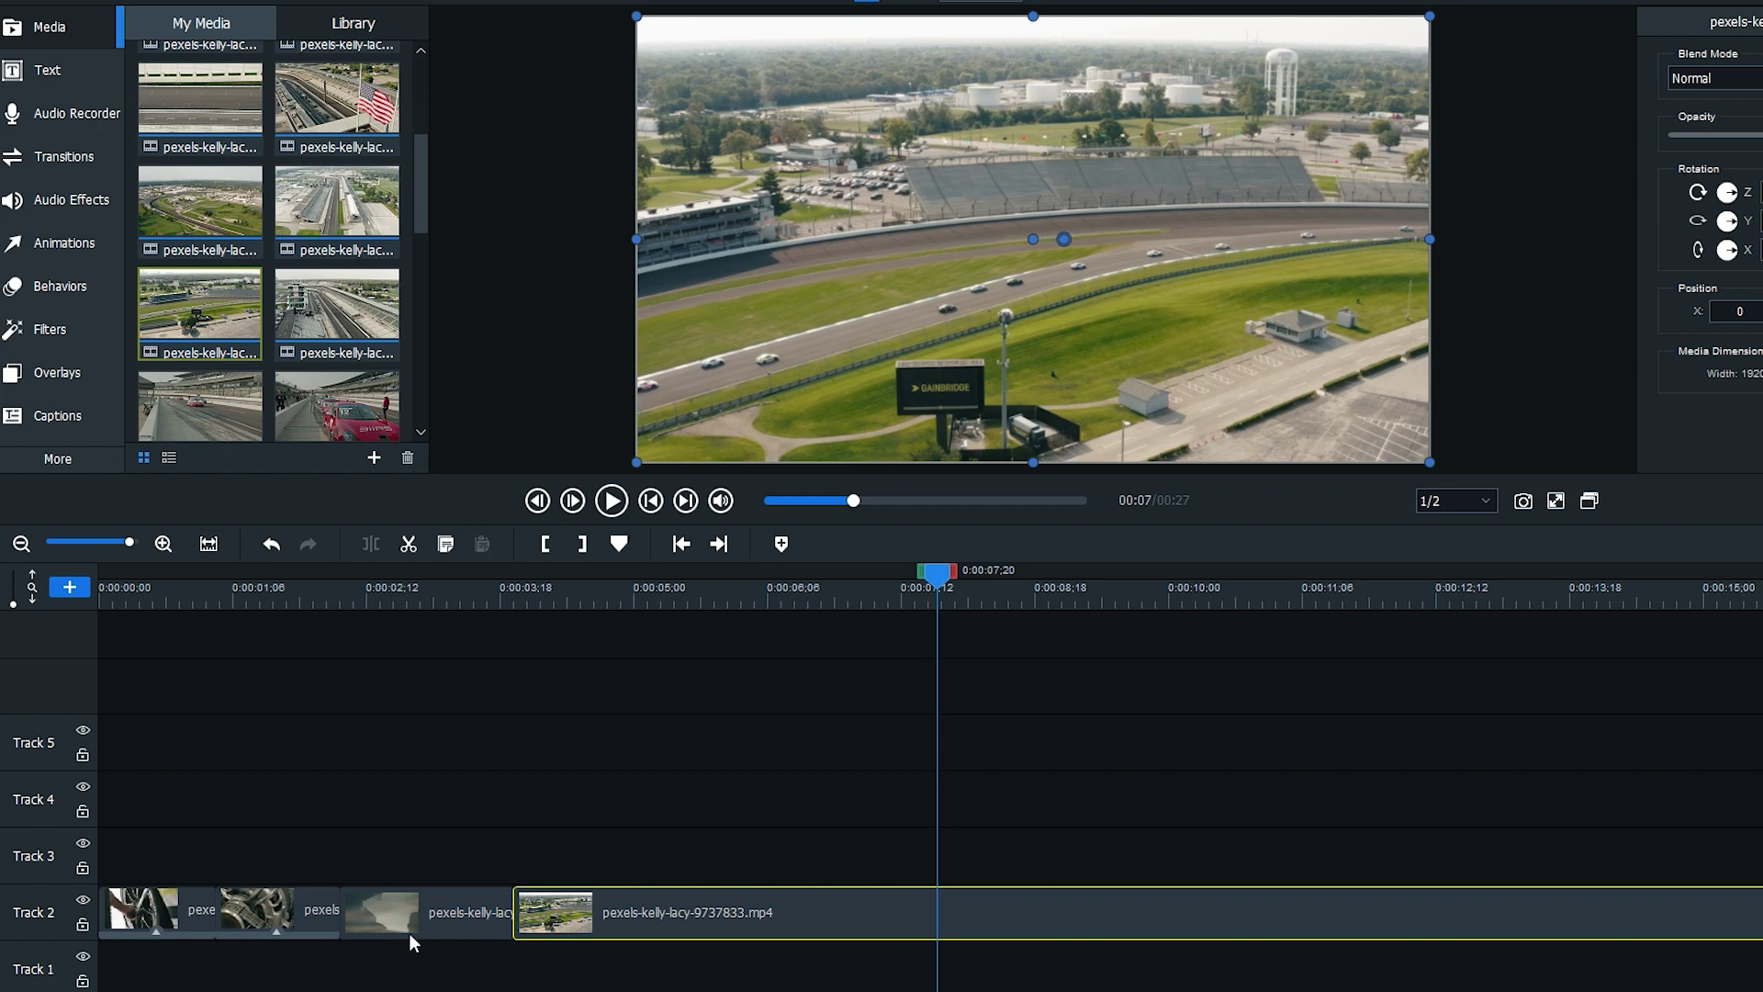
left_click(432, 915)
left_click_drag(512, 915, 492, 919)
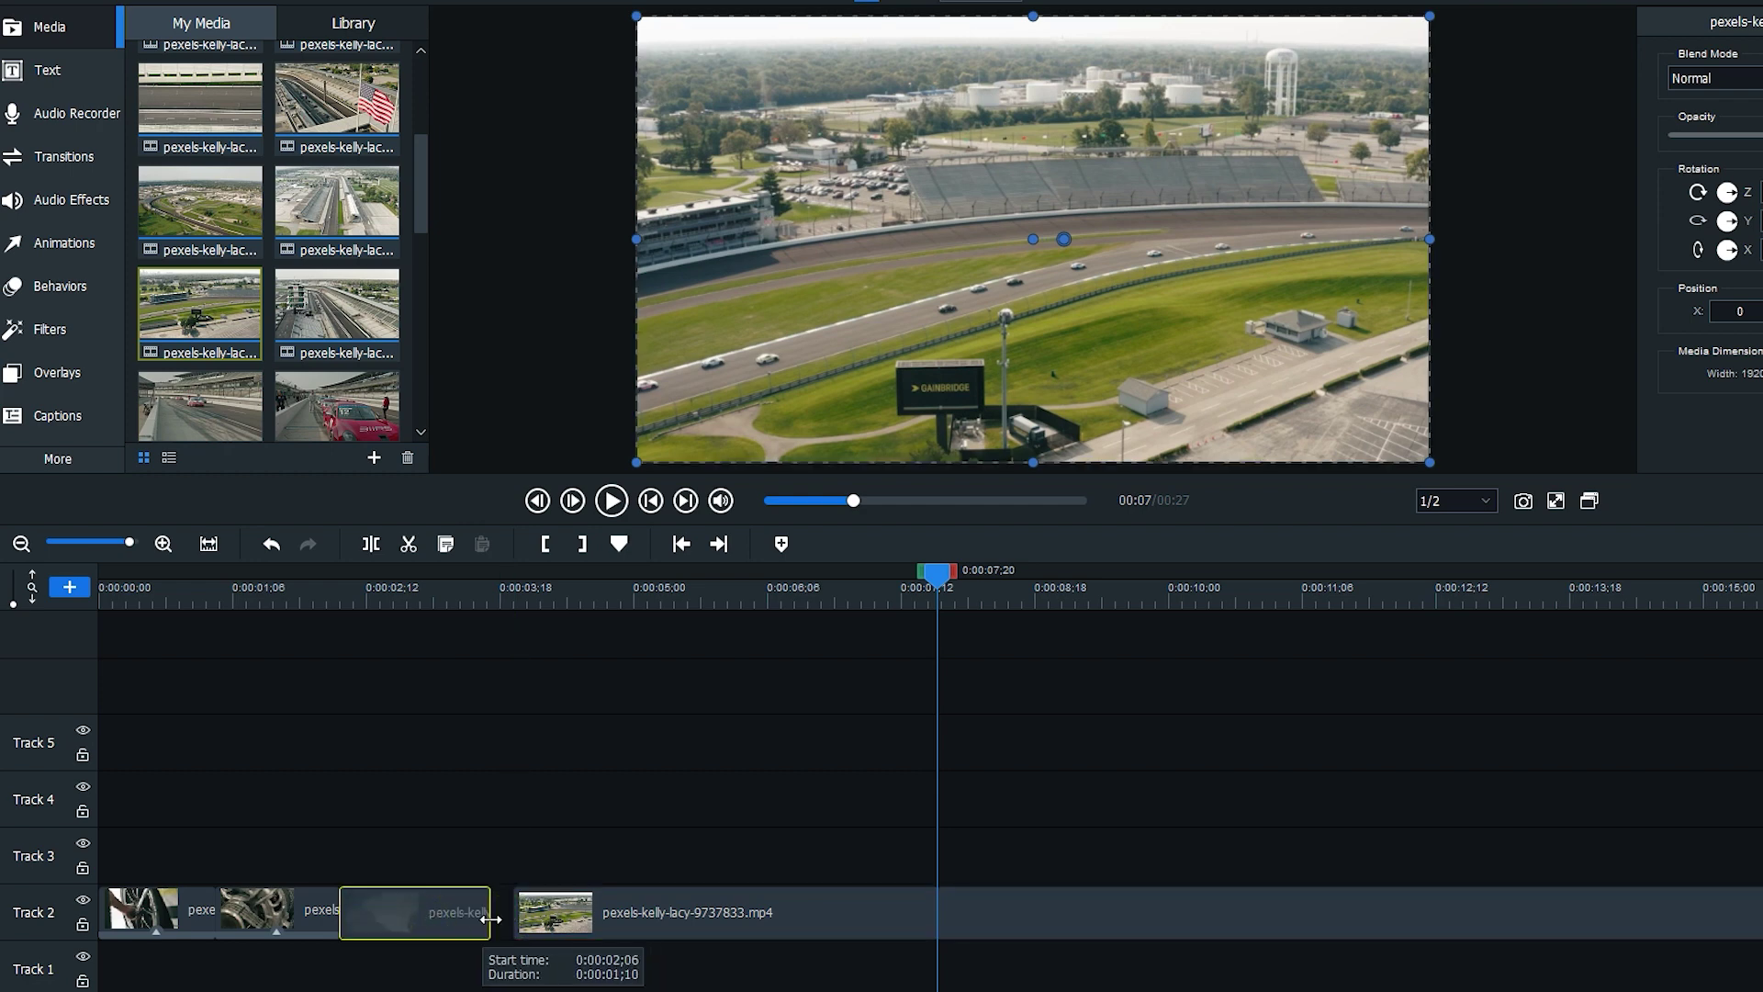
- Slide the aerial clip against the previous clip and cut off its tail at the playhead
left_click_drag(602, 916, 595, 918)
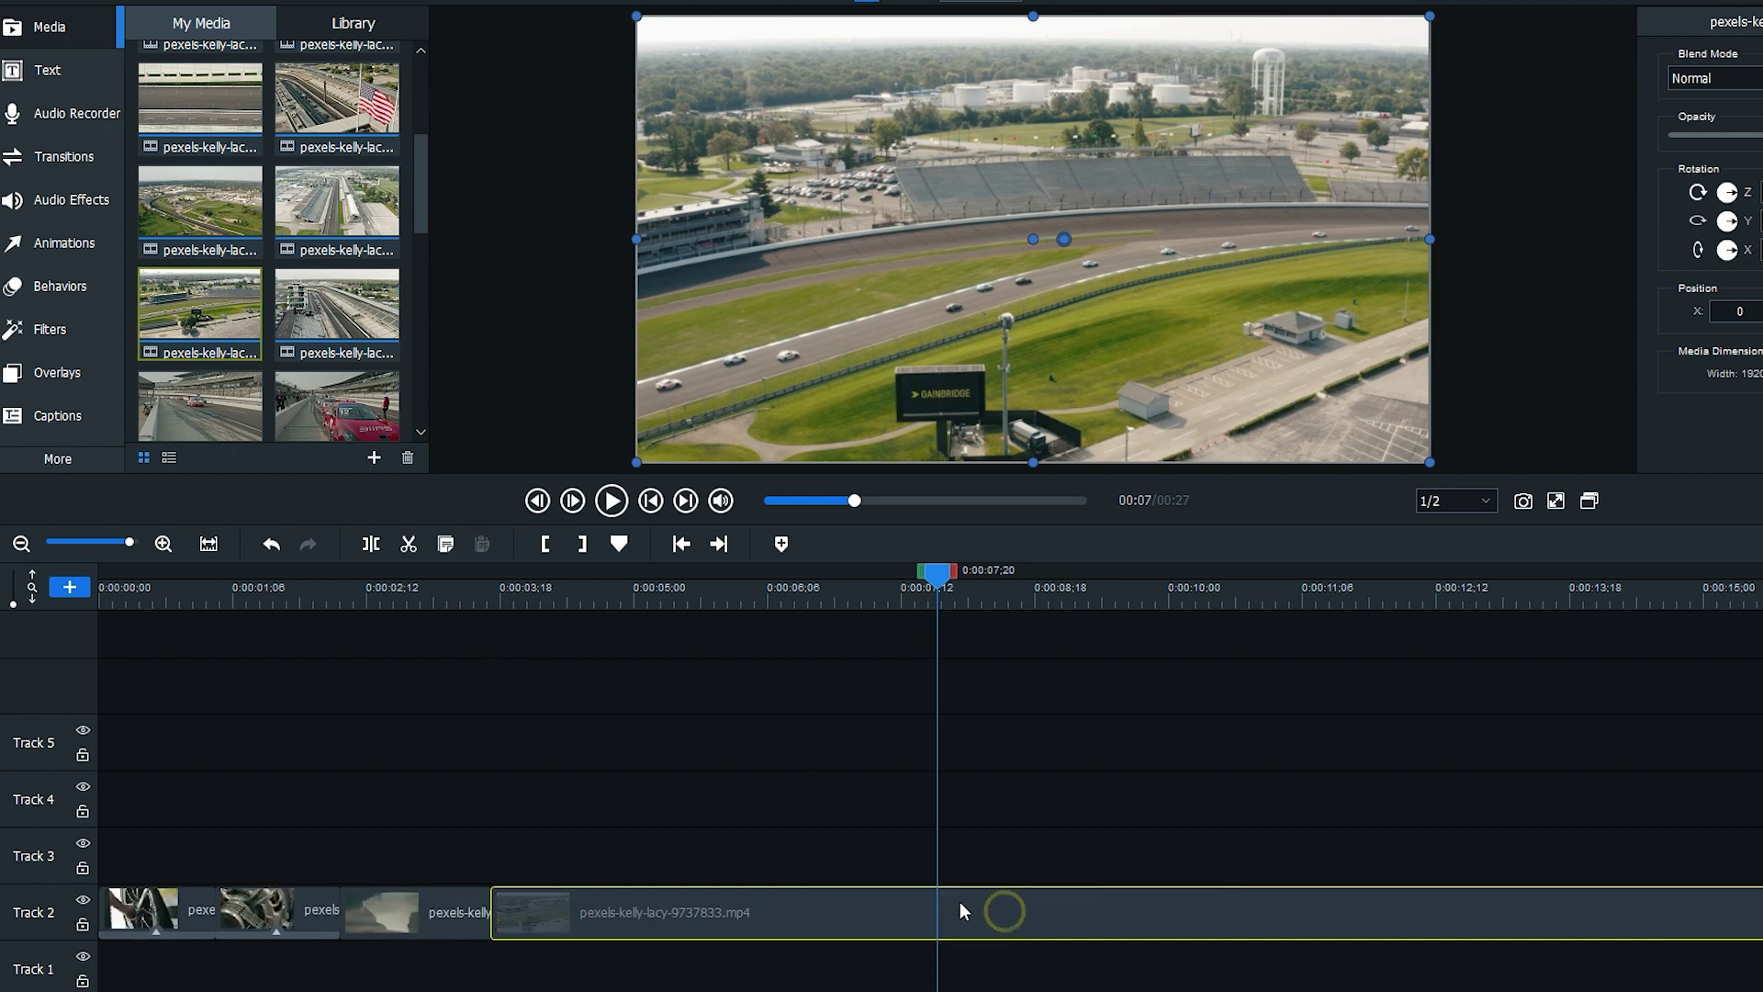
left_click(373, 544)
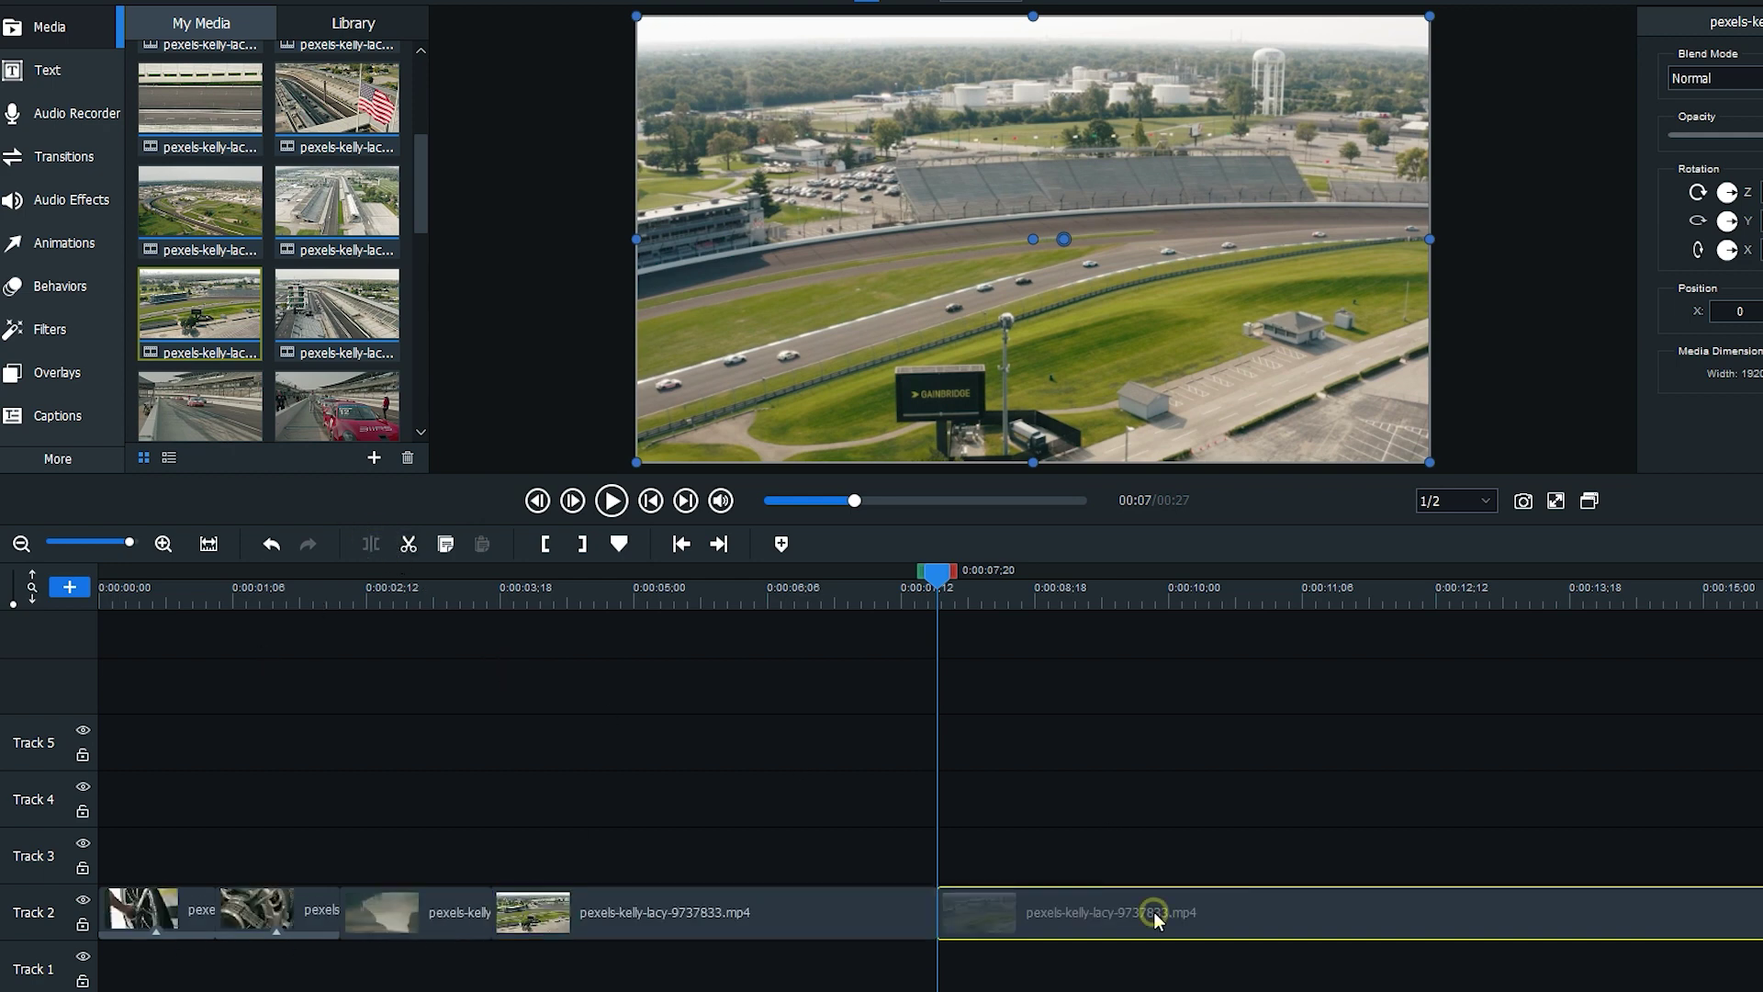
key("Delete")
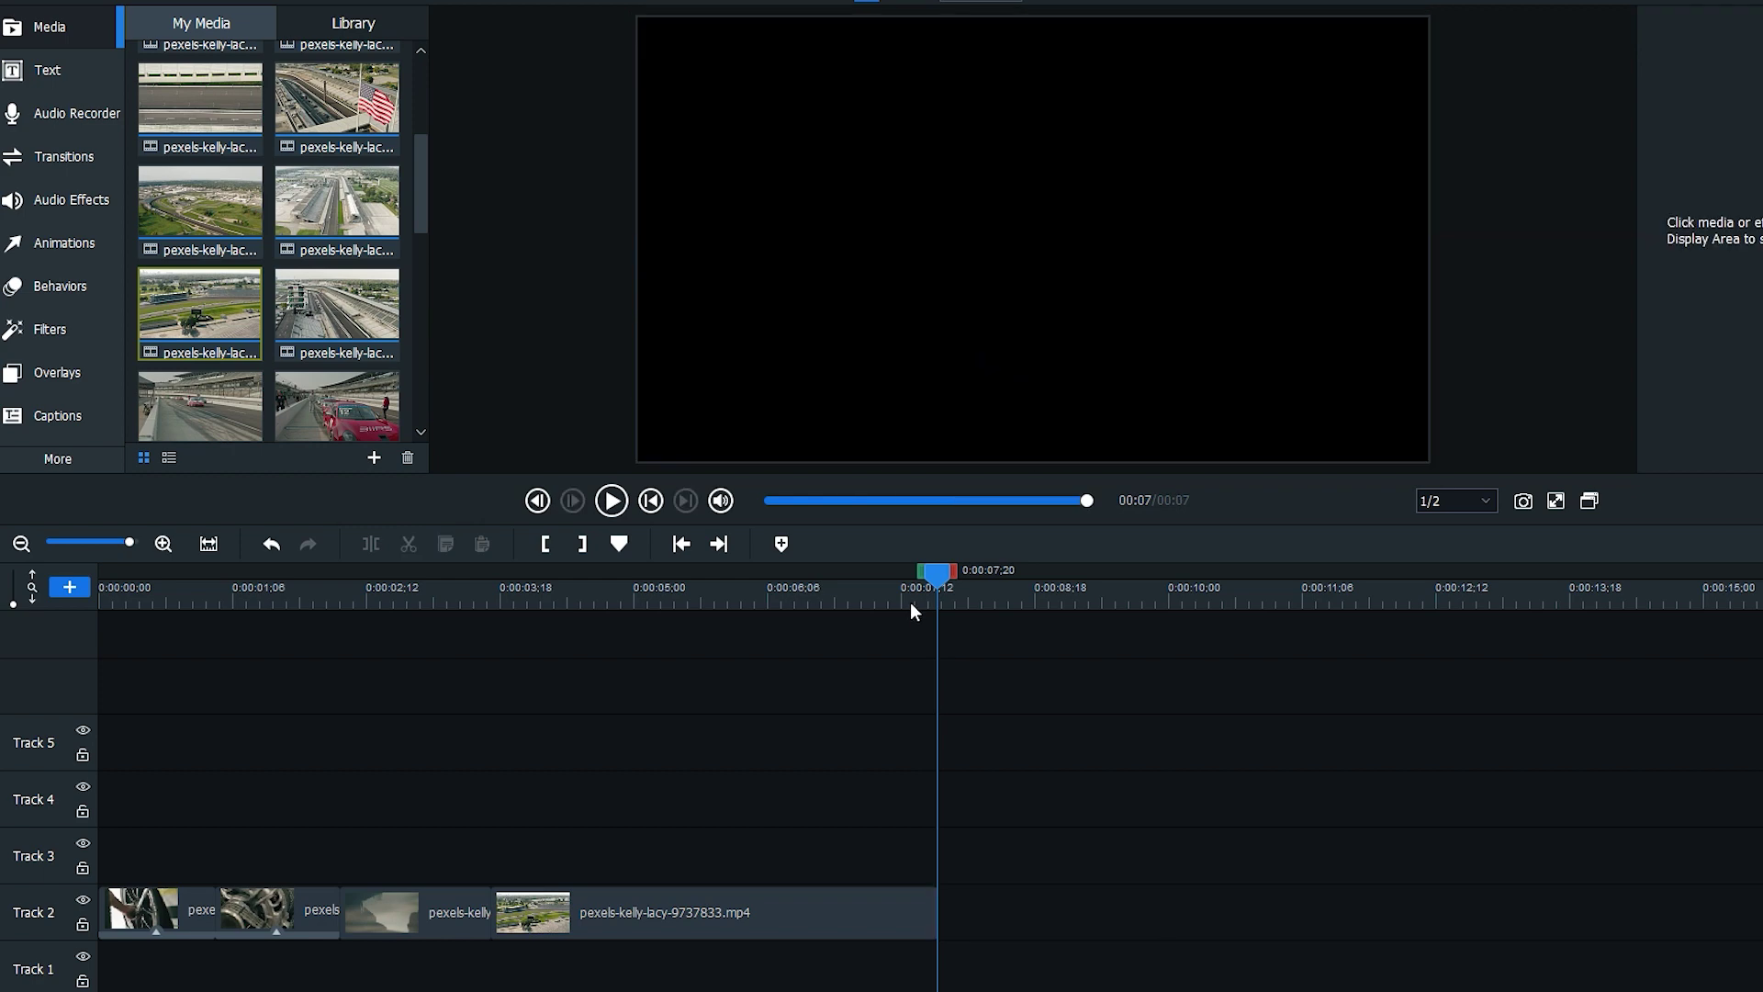
left_click_drag(911, 604, 907, 715)
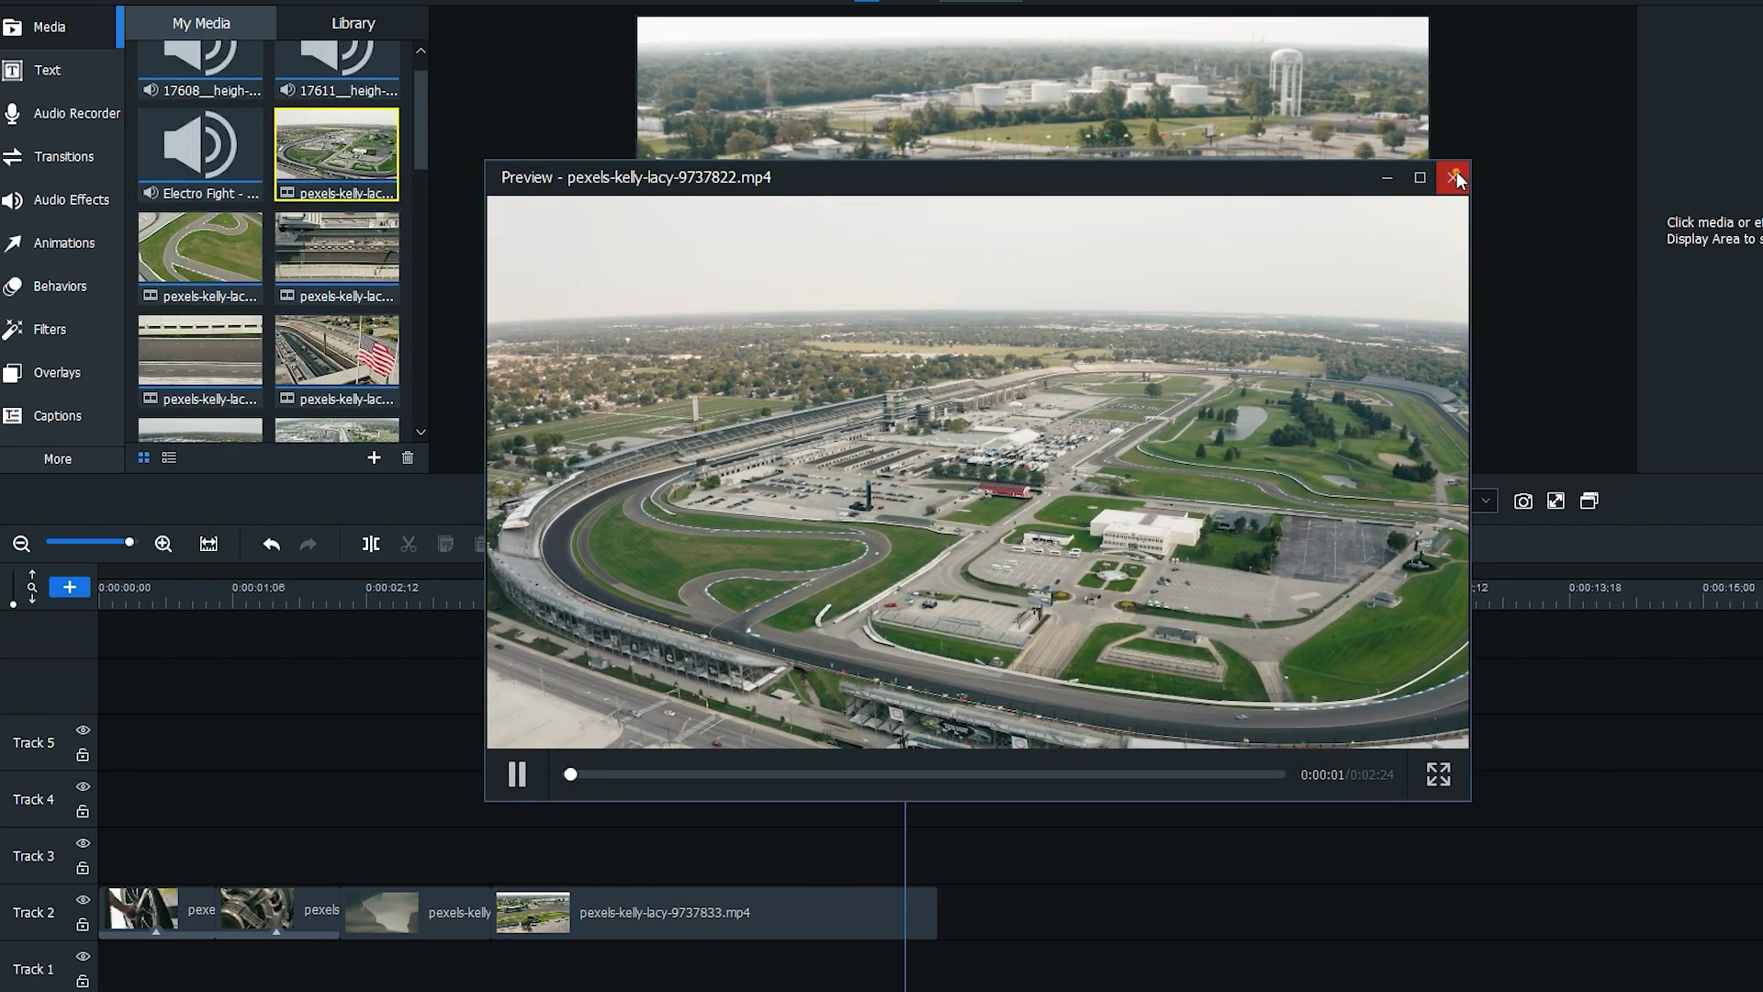
- Append pexels-kelly-lacy-9737822.mp4 and cut it to end at 0:00:11:03
left_click(1448, 173)
left_click_drag(356, 136, 955, 945)
left_click(611, 501)
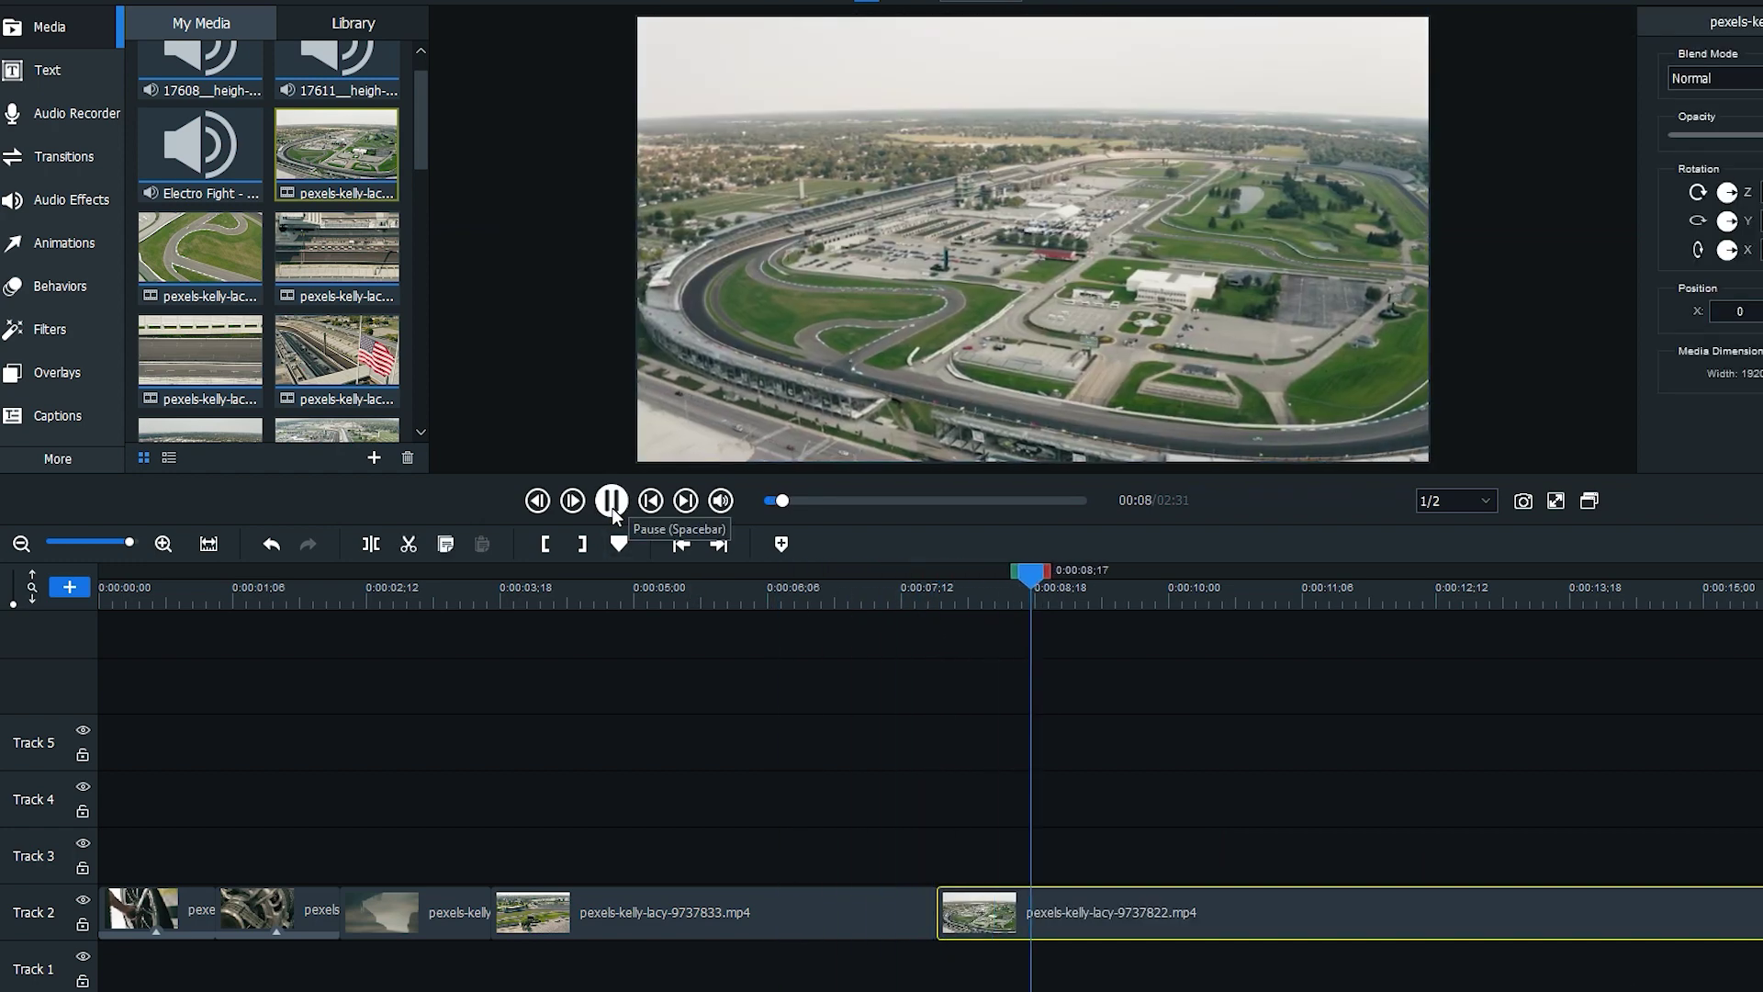
left_click(613, 512)
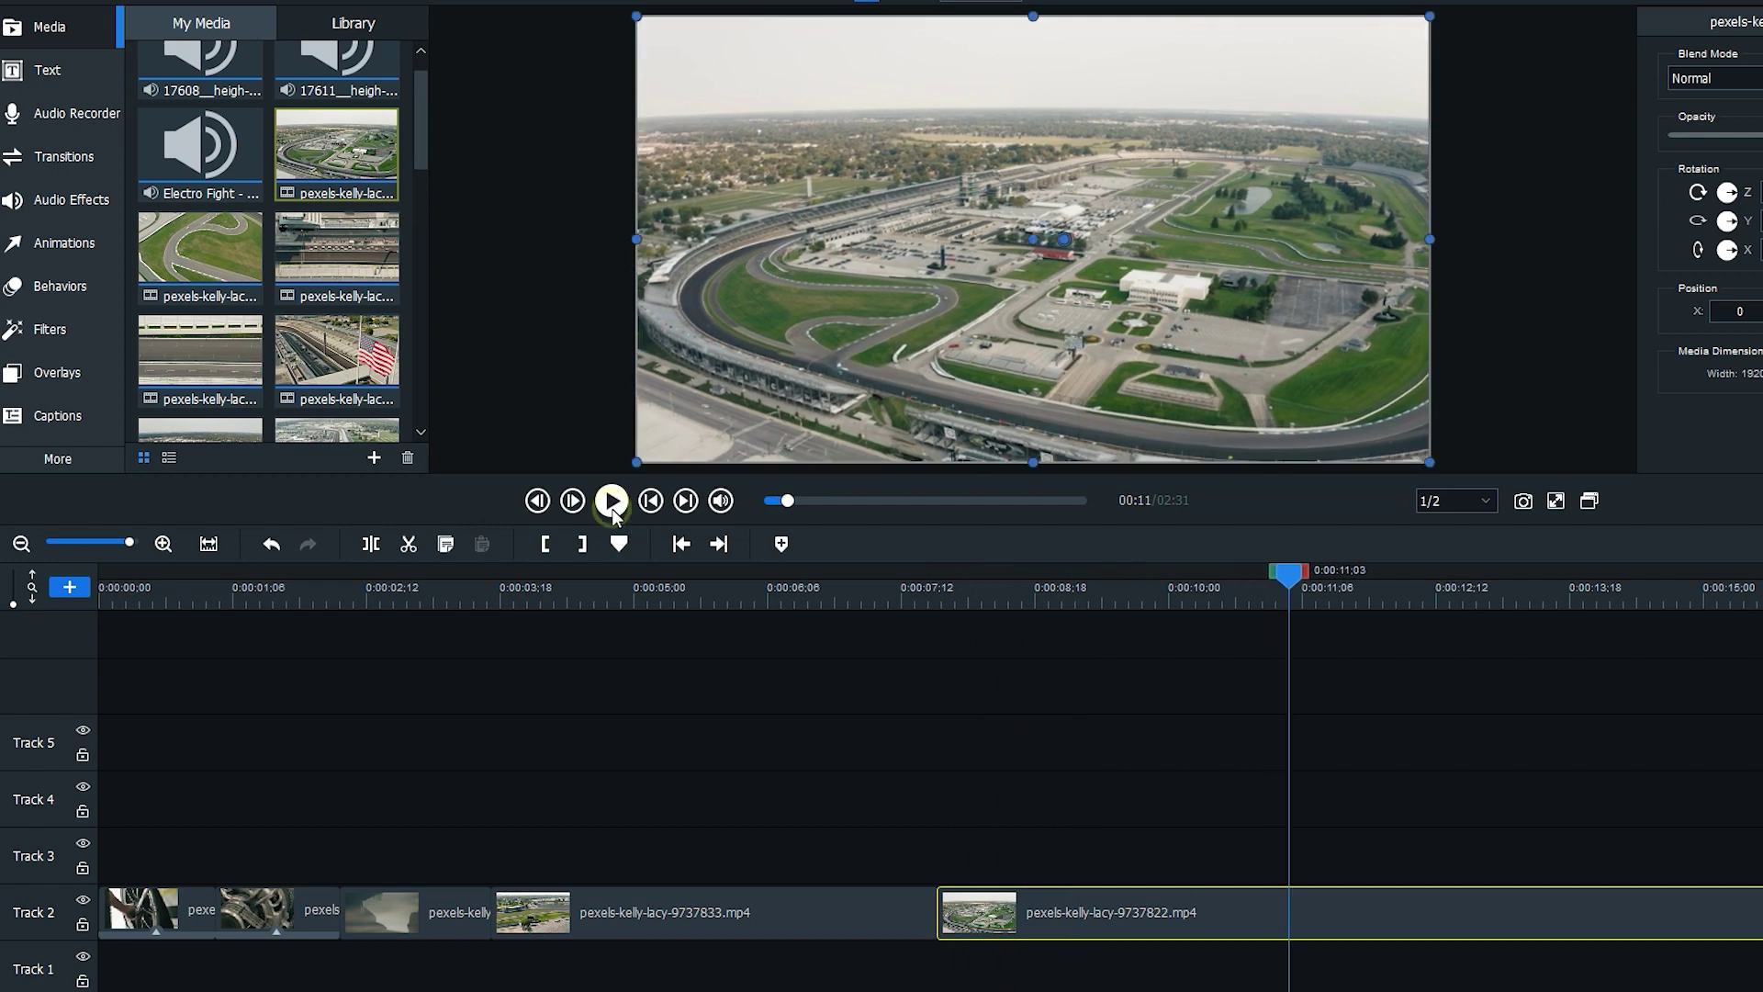
left_click(370, 543)
key("Delete")
key("Home")
- Move all five clips from Track 2 up to Track 4 and review from 0:00:07:14
left_click(21, 935)
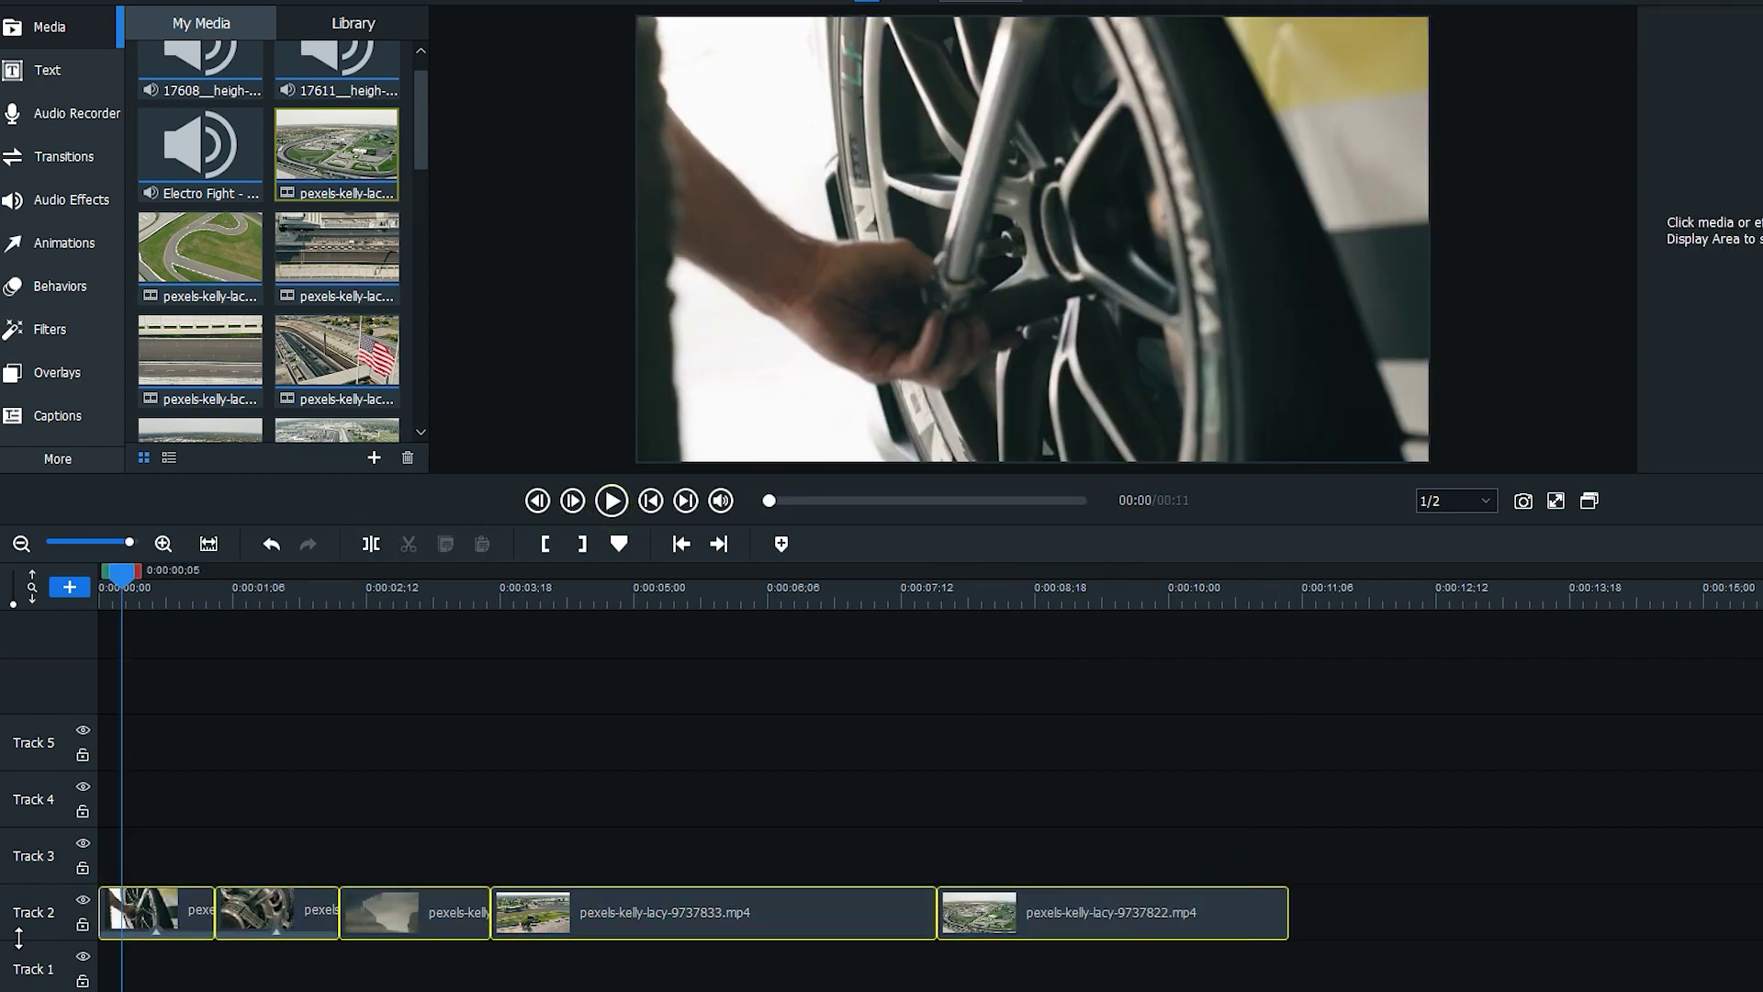
left_click_drag(744, 898, 729, 805)
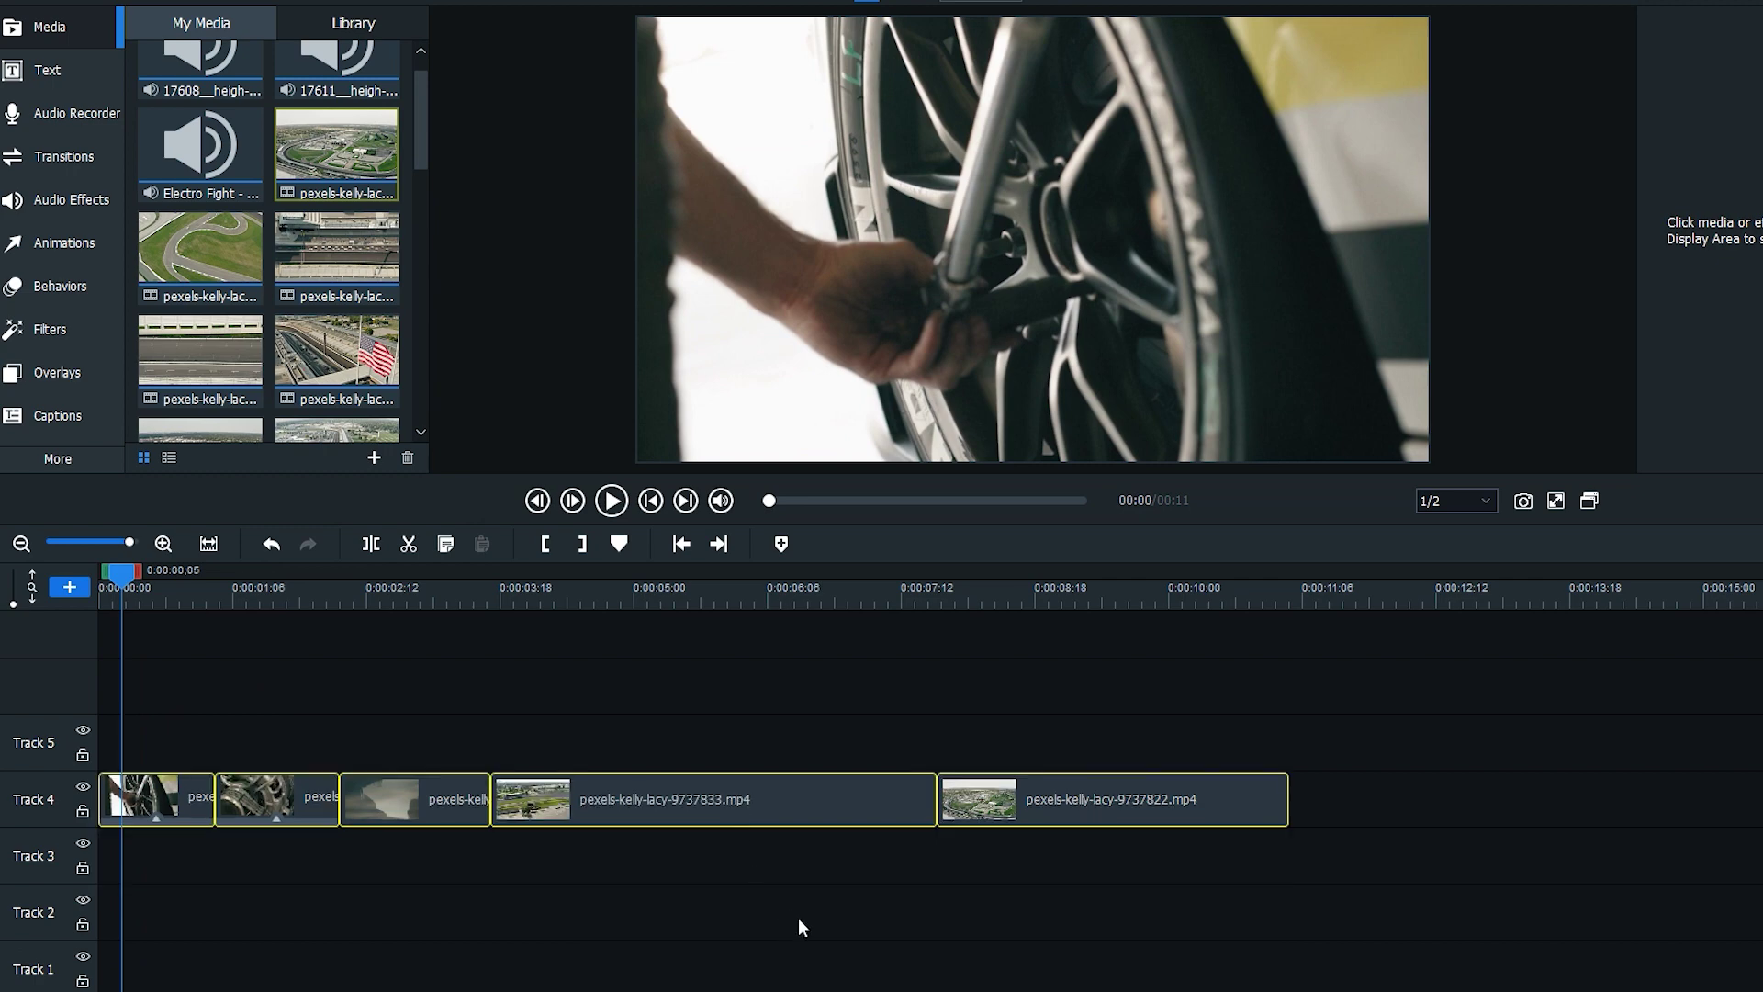
left_click(909, 601)
left_click(610, 502)
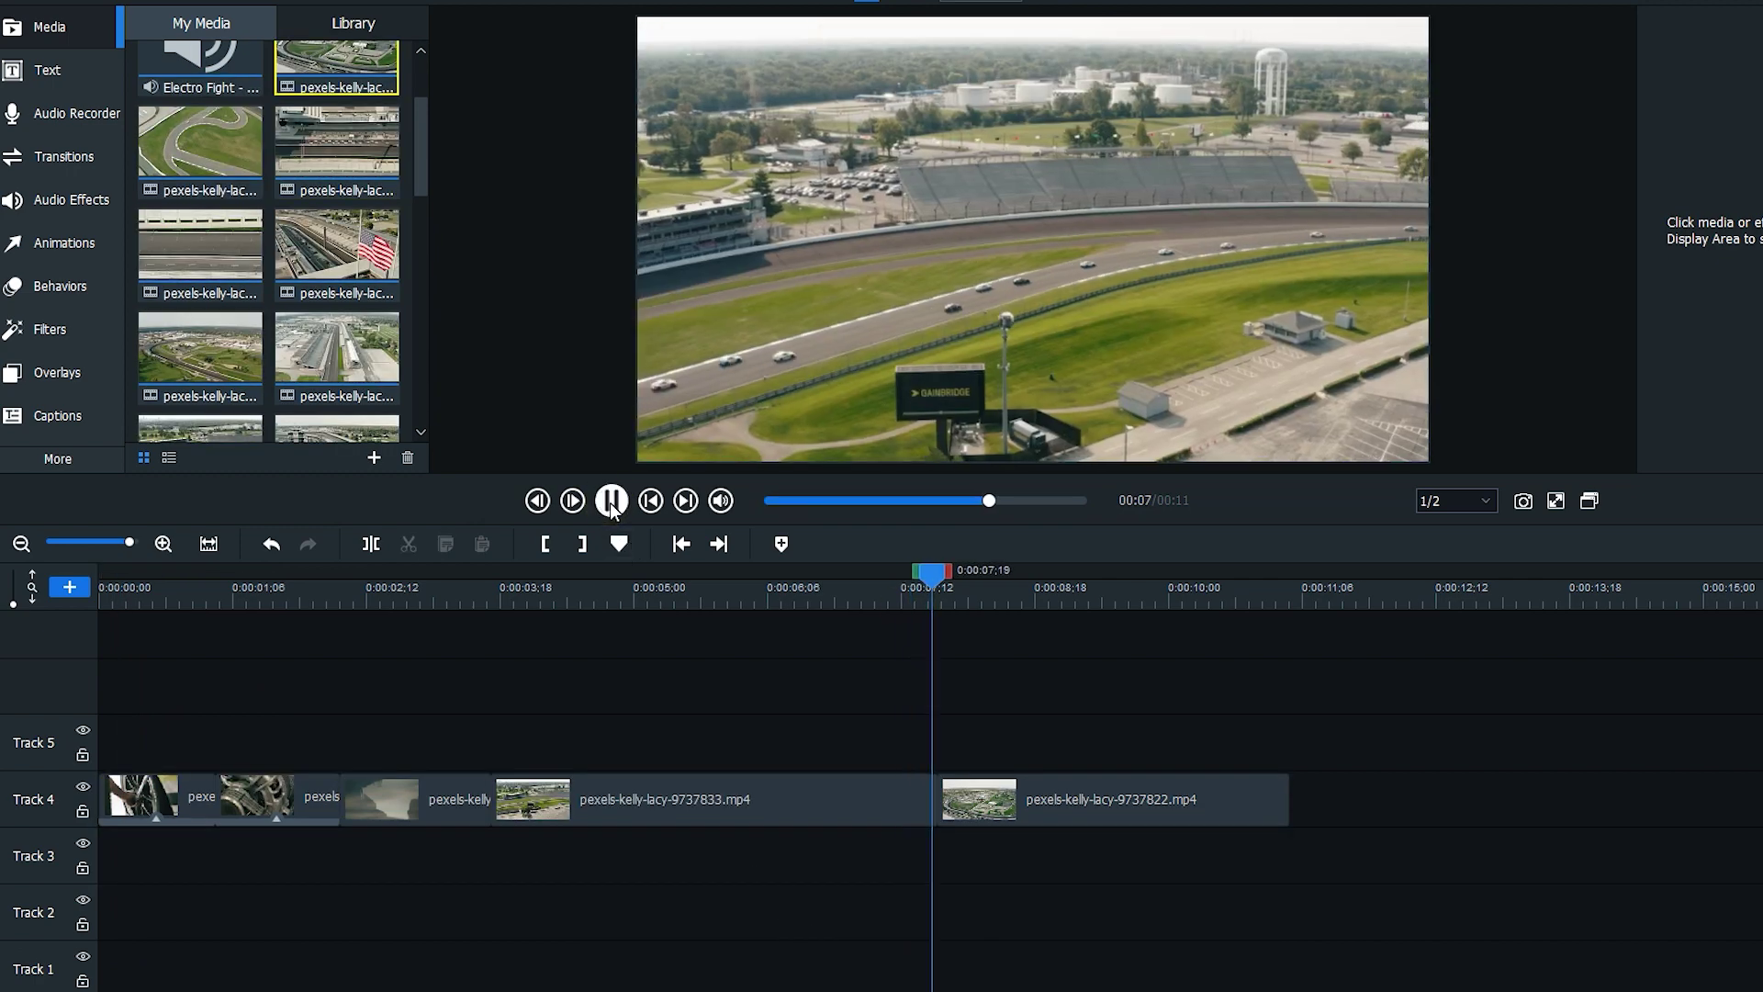
left_click(41, 161)
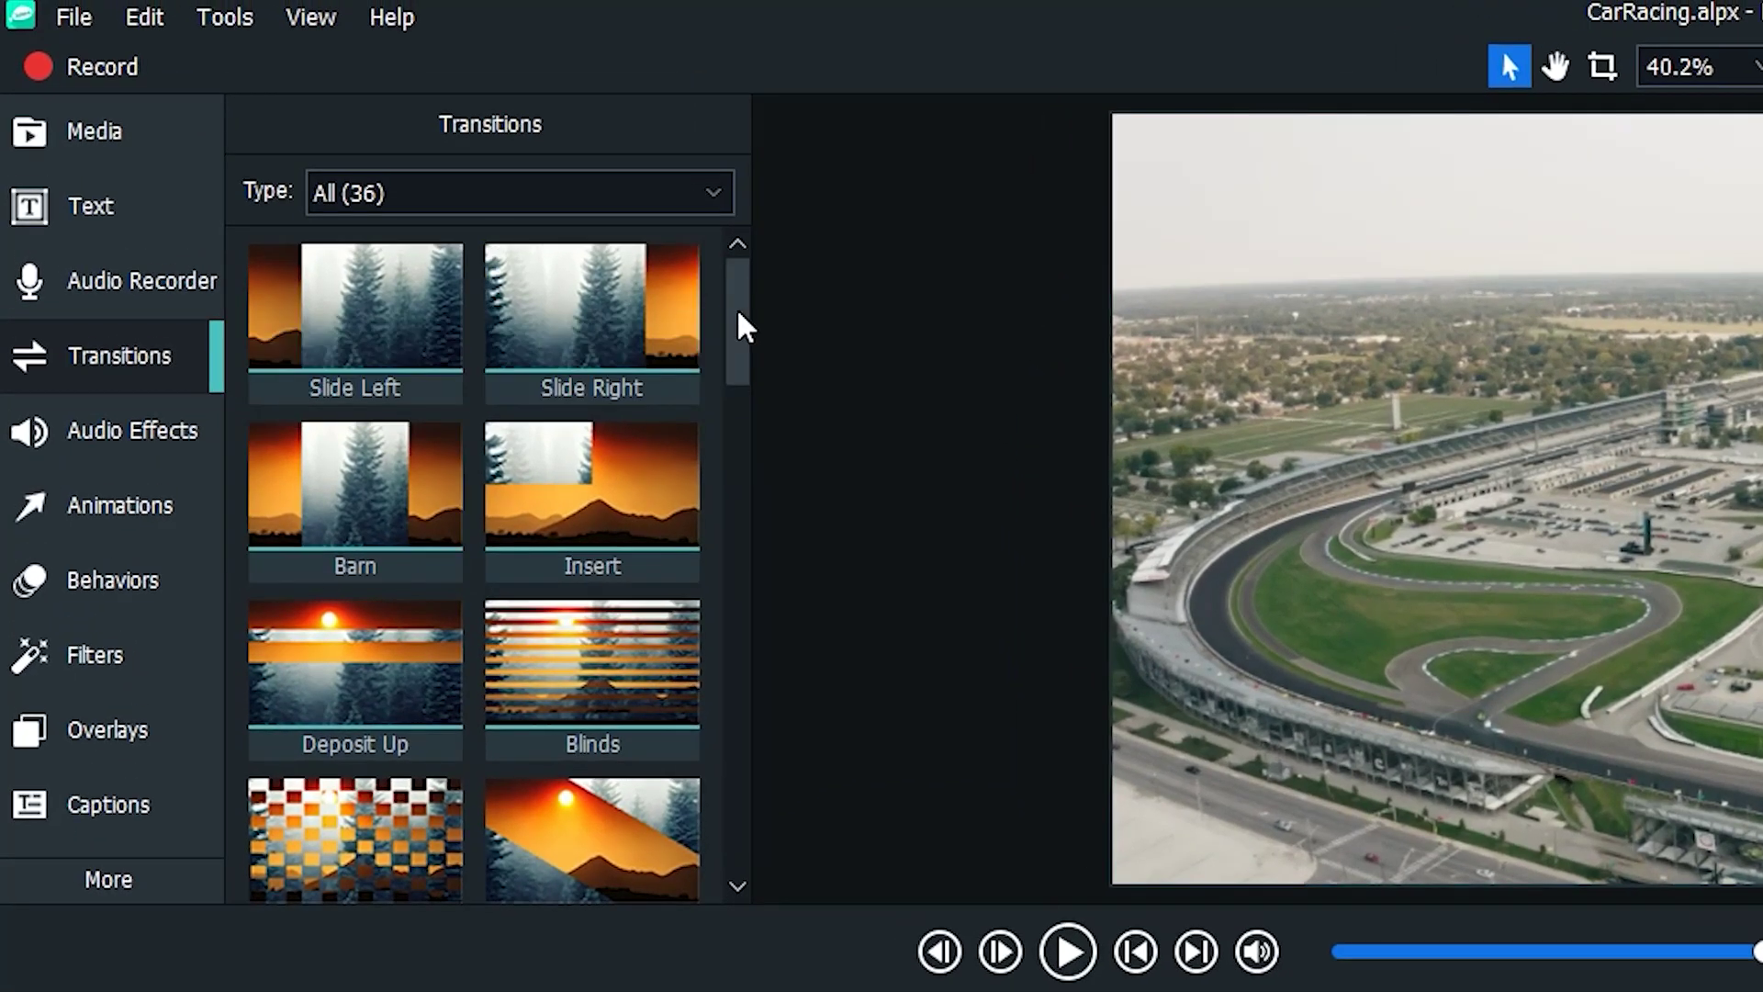
- Place a Fade transition between the grandstand clip and pexels-kelly-lacy-9737822.mp4 on Track 4
left_click_drag(738, 313, 720, 465)
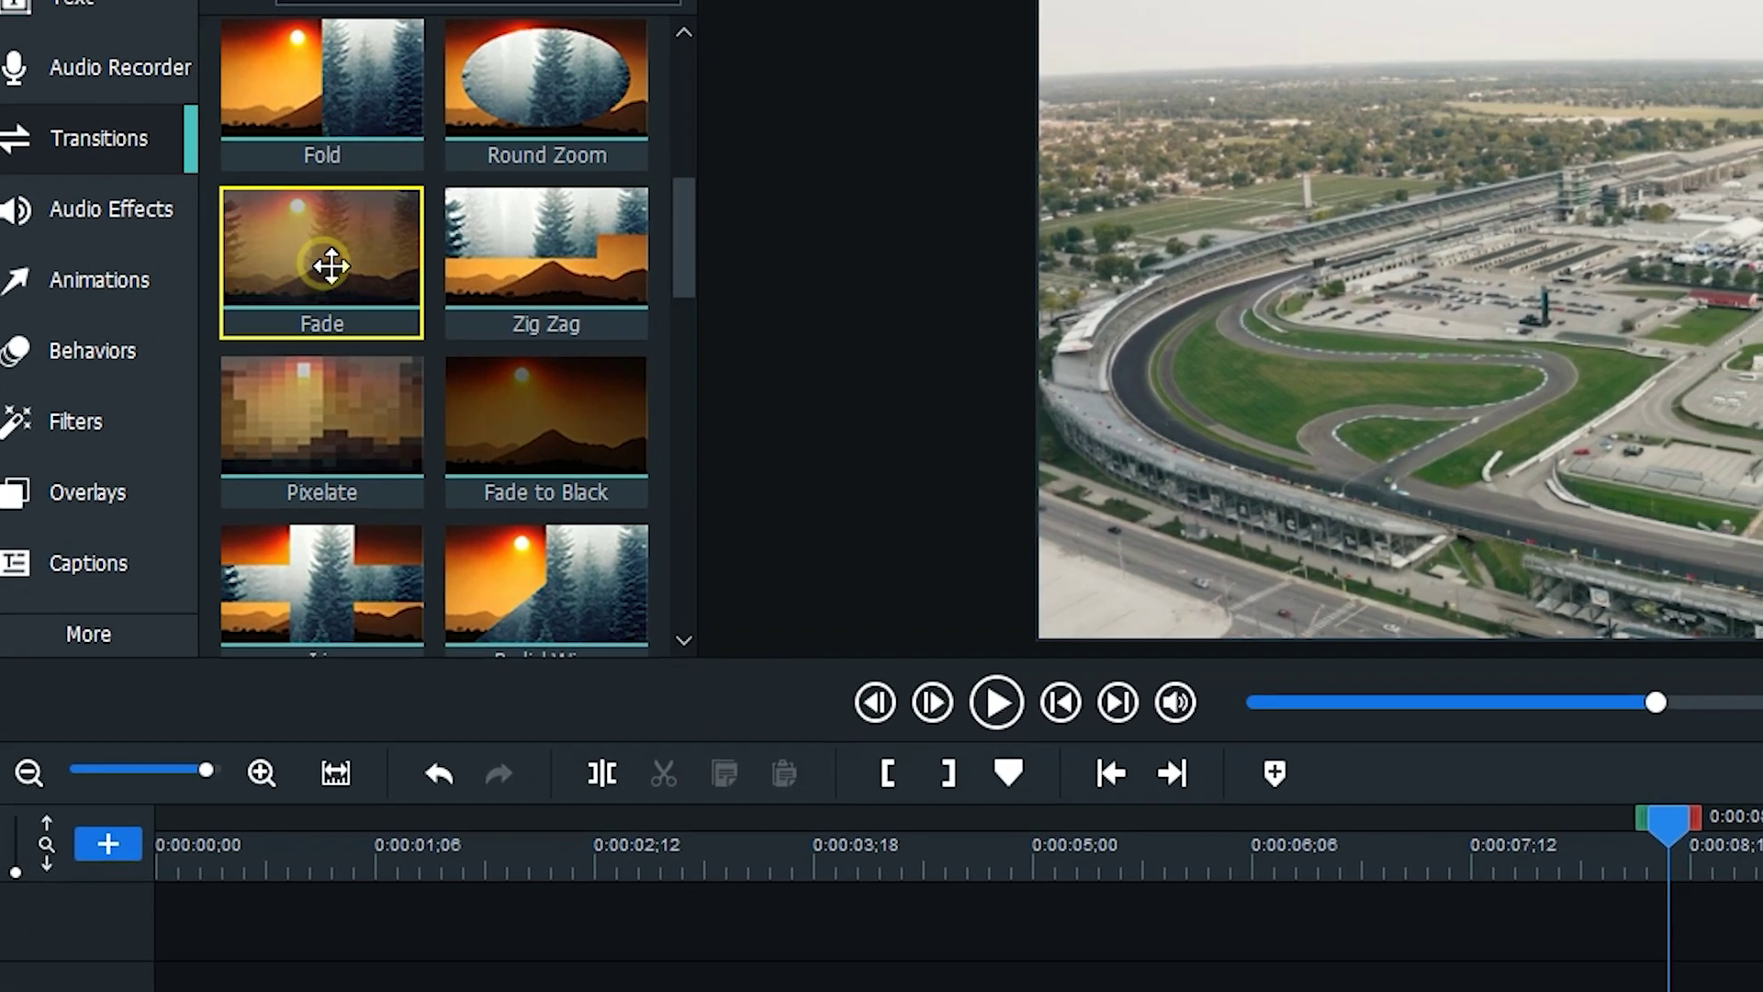
left_click_drag(358, 488, 1406, 991)
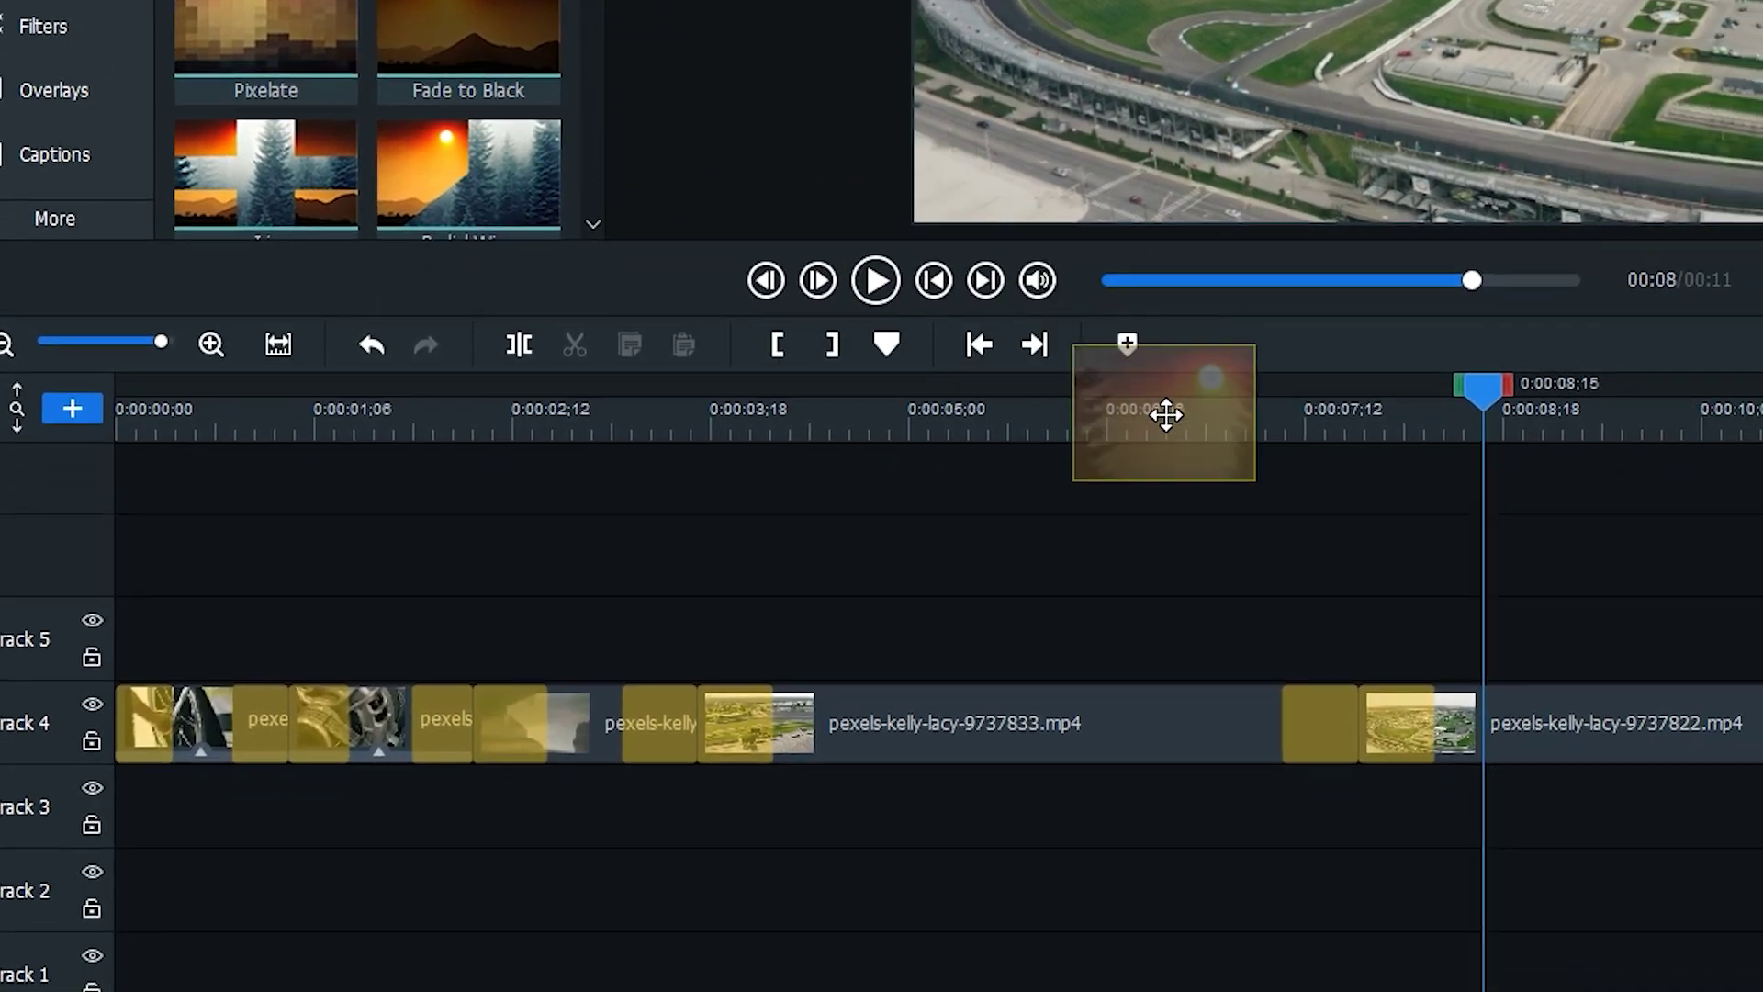
left_click_drag(1166, 416, 1266, 514)
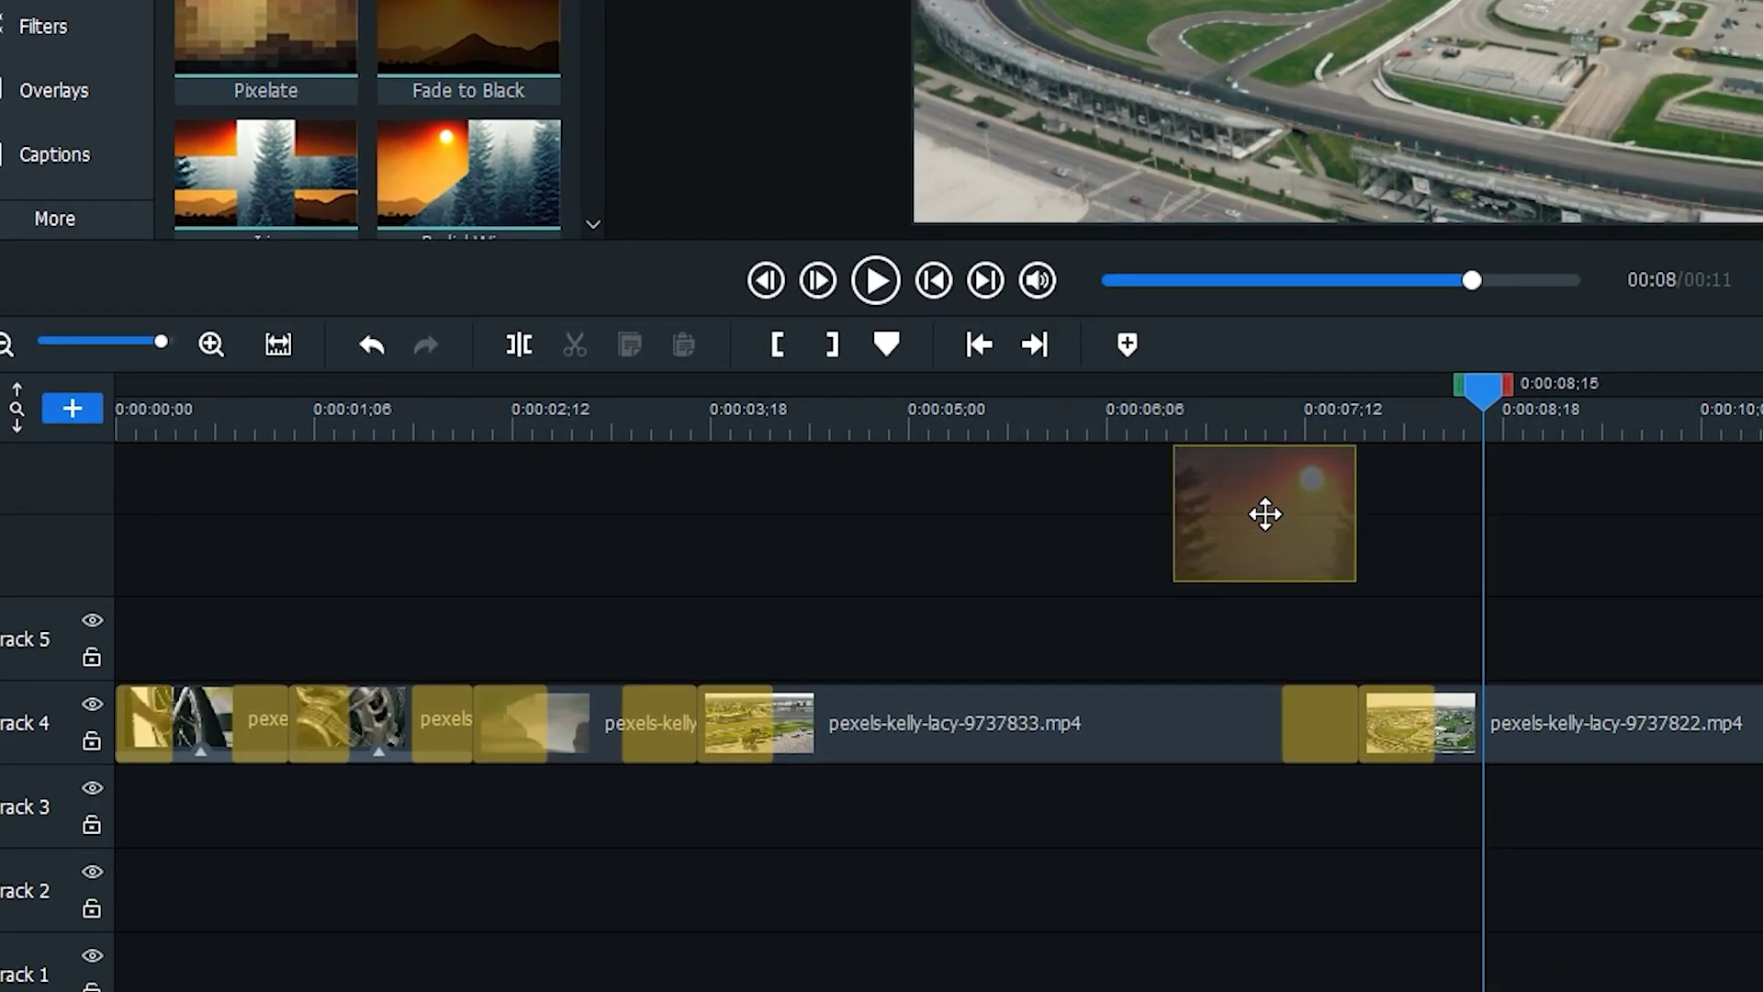
left_click_drag(1265, 515, 1359, 730)
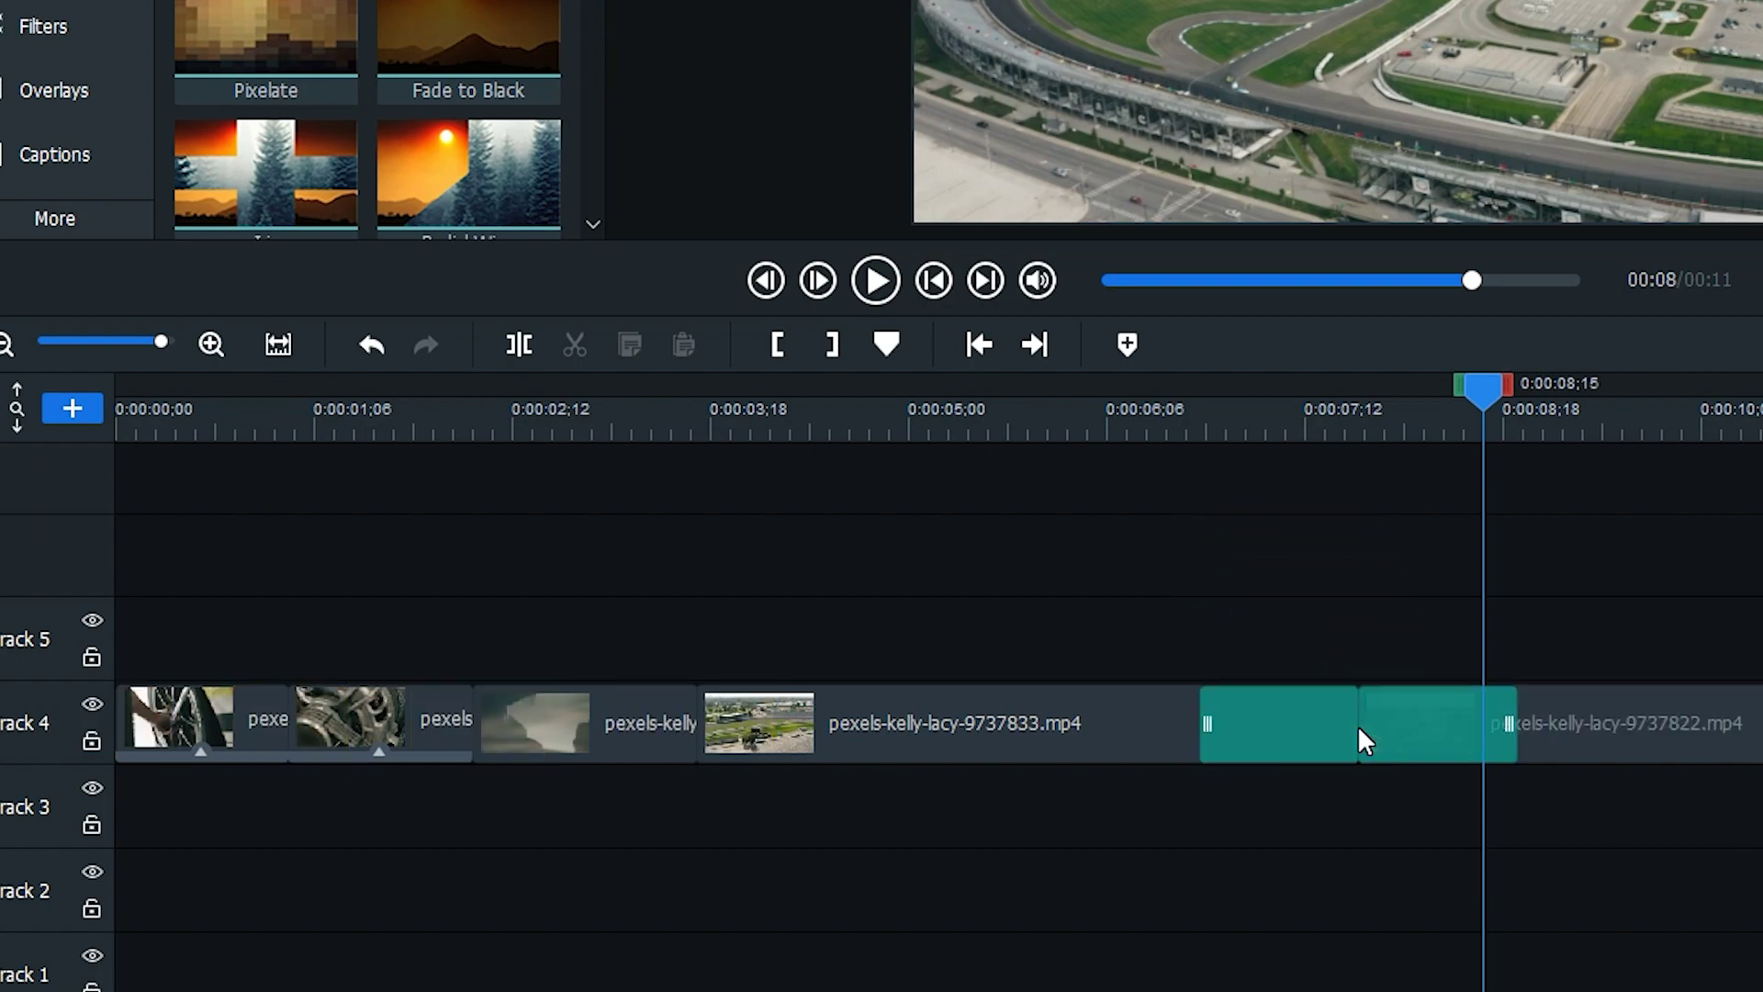
- Shorten the Fade to about 19 frames and replay it to check
left_click(1066, 421)
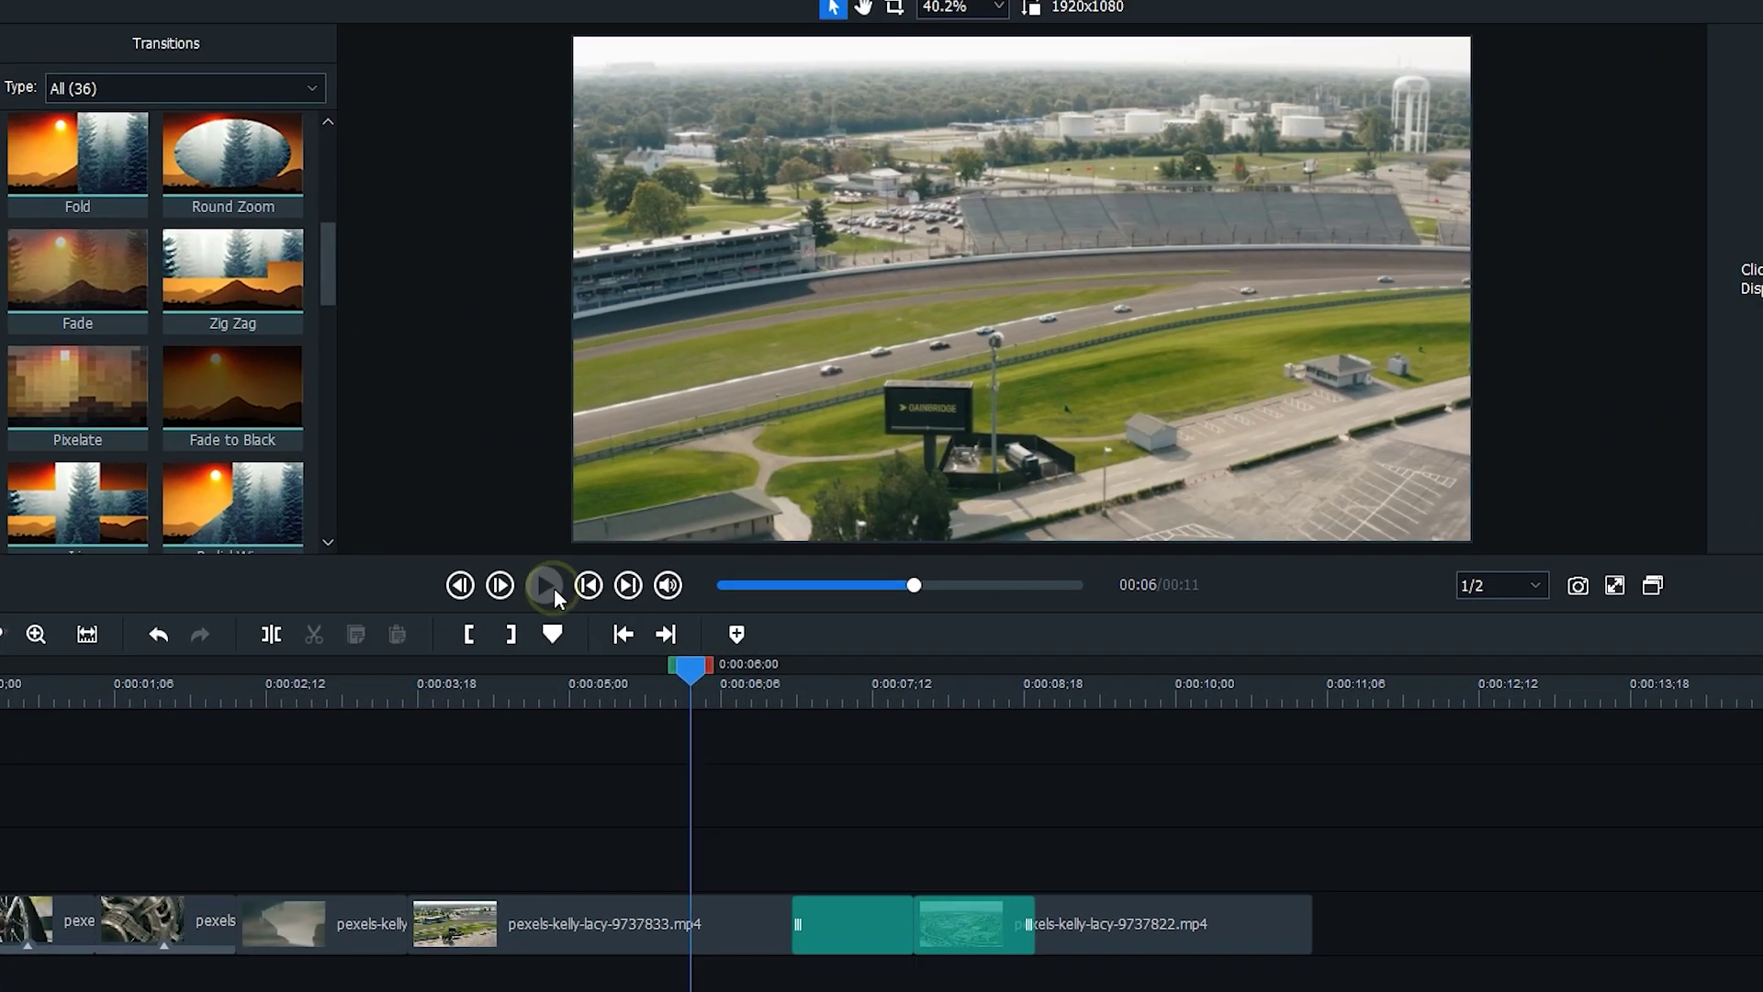
left_click(547, 585)
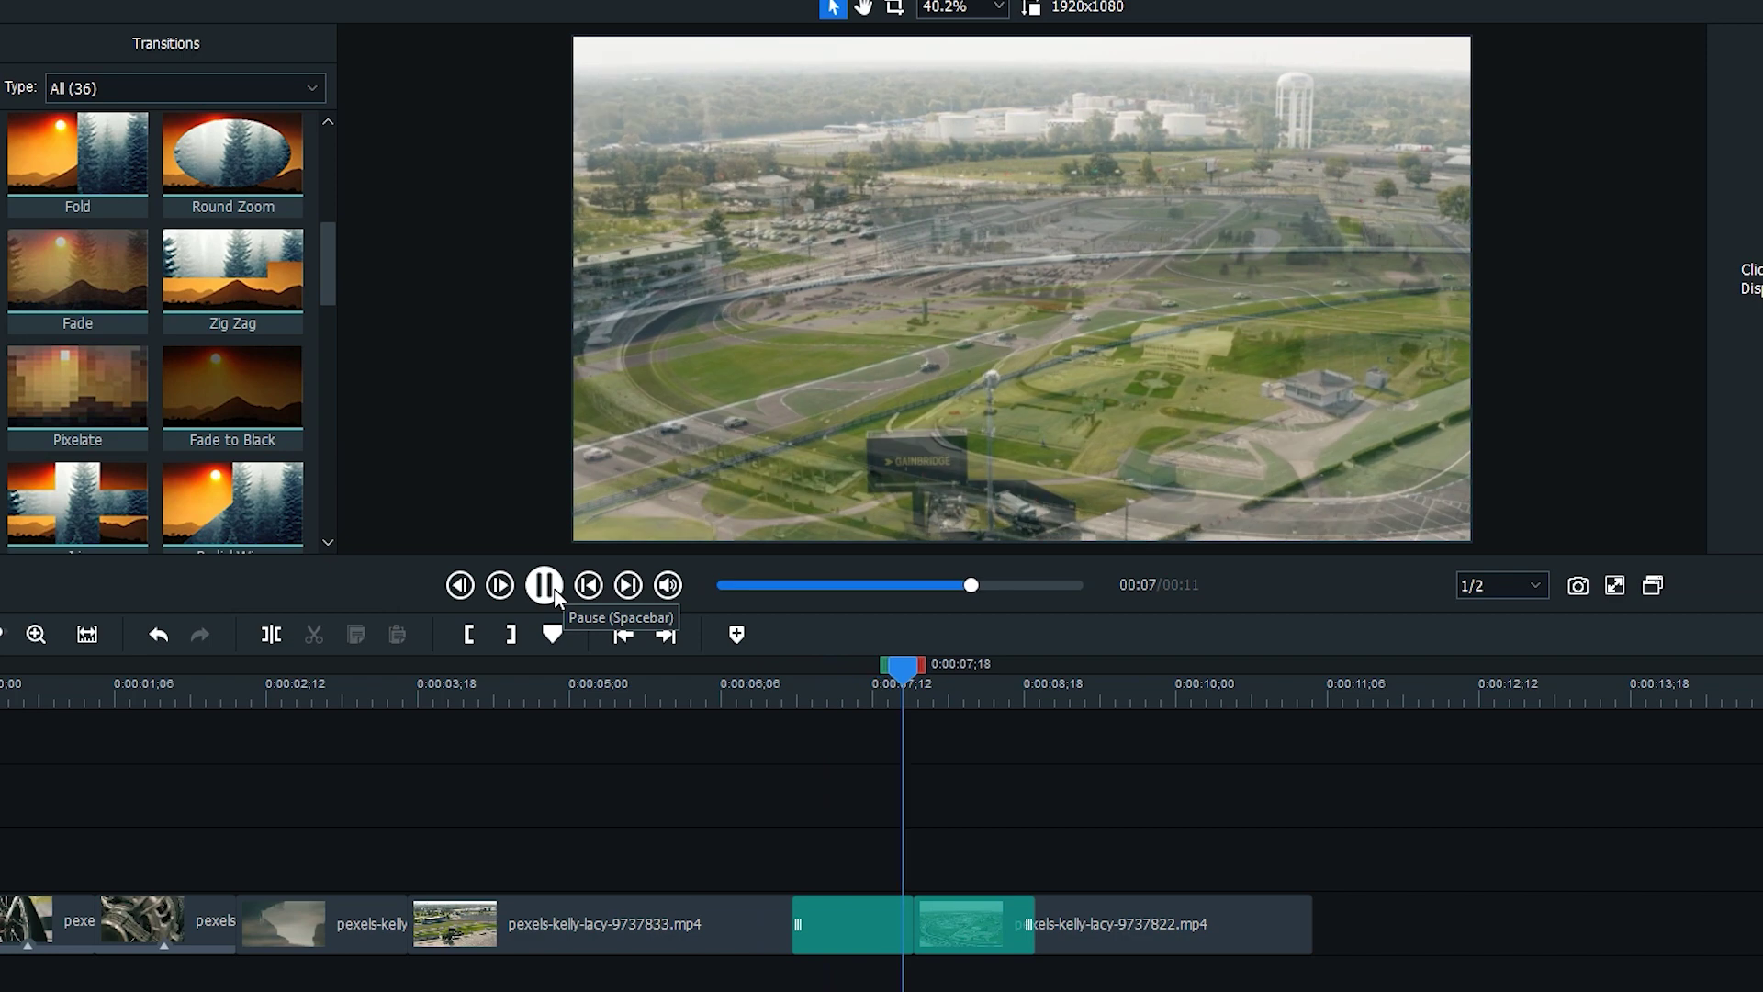
left_click(554, 589)
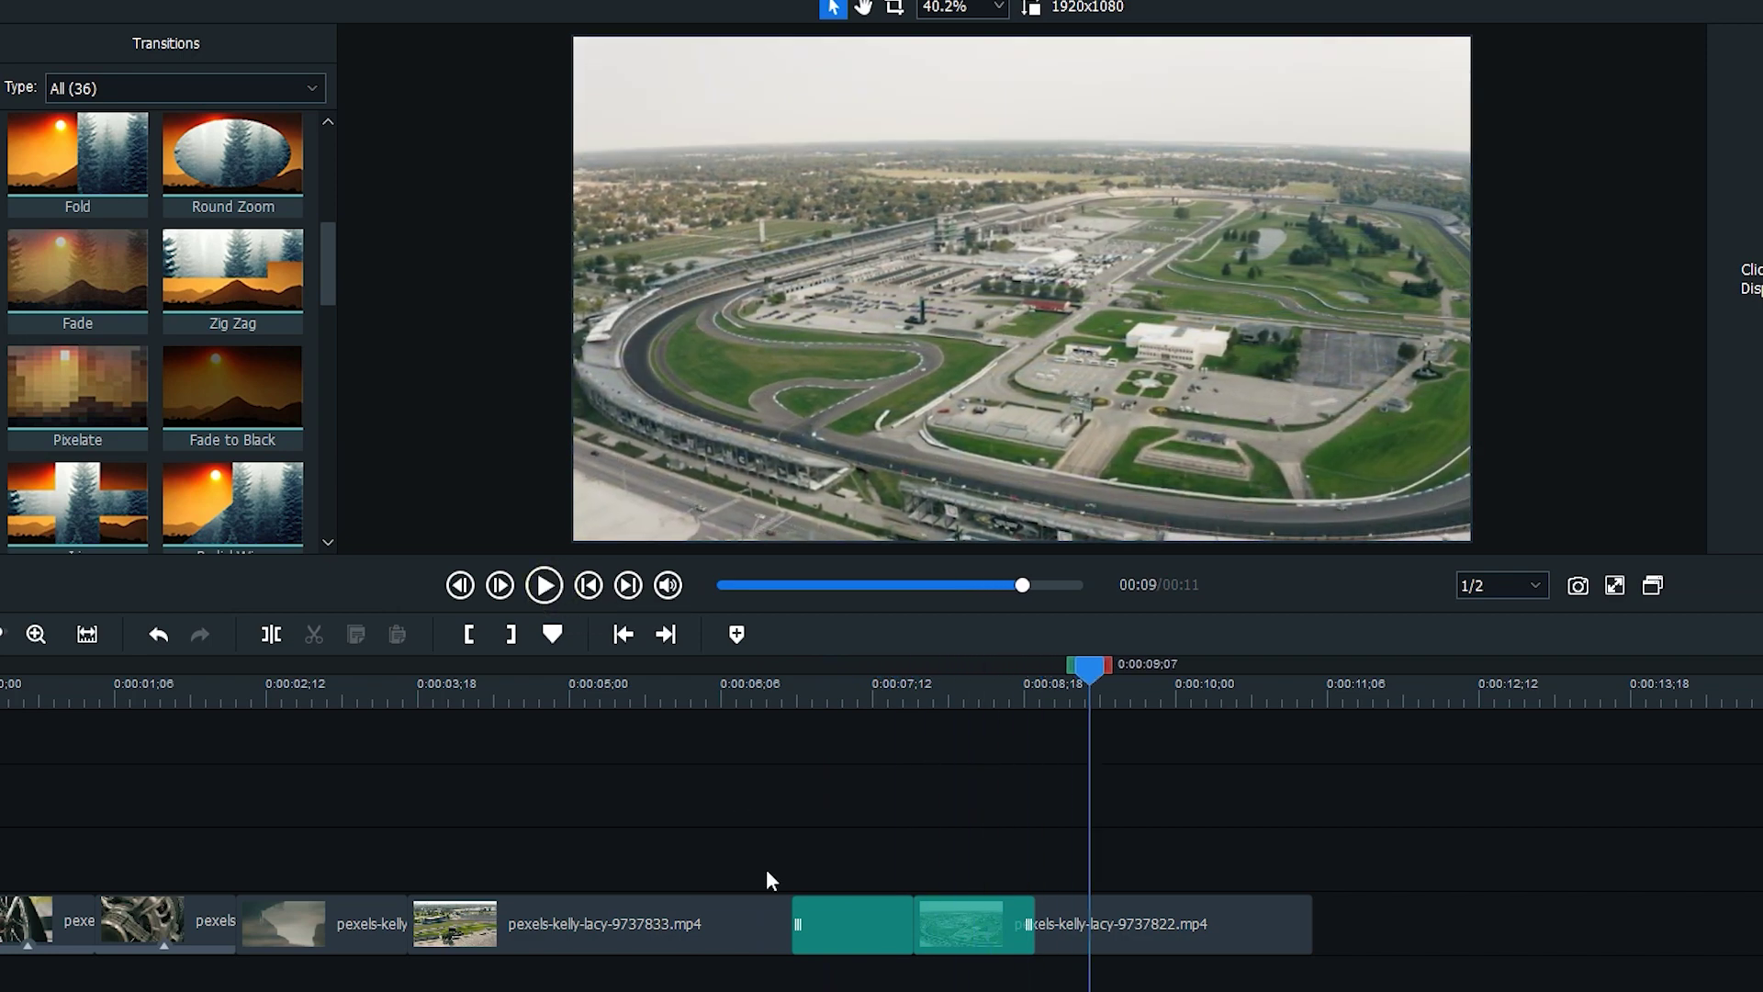
left_click_drag(798, 925, 828, 924)
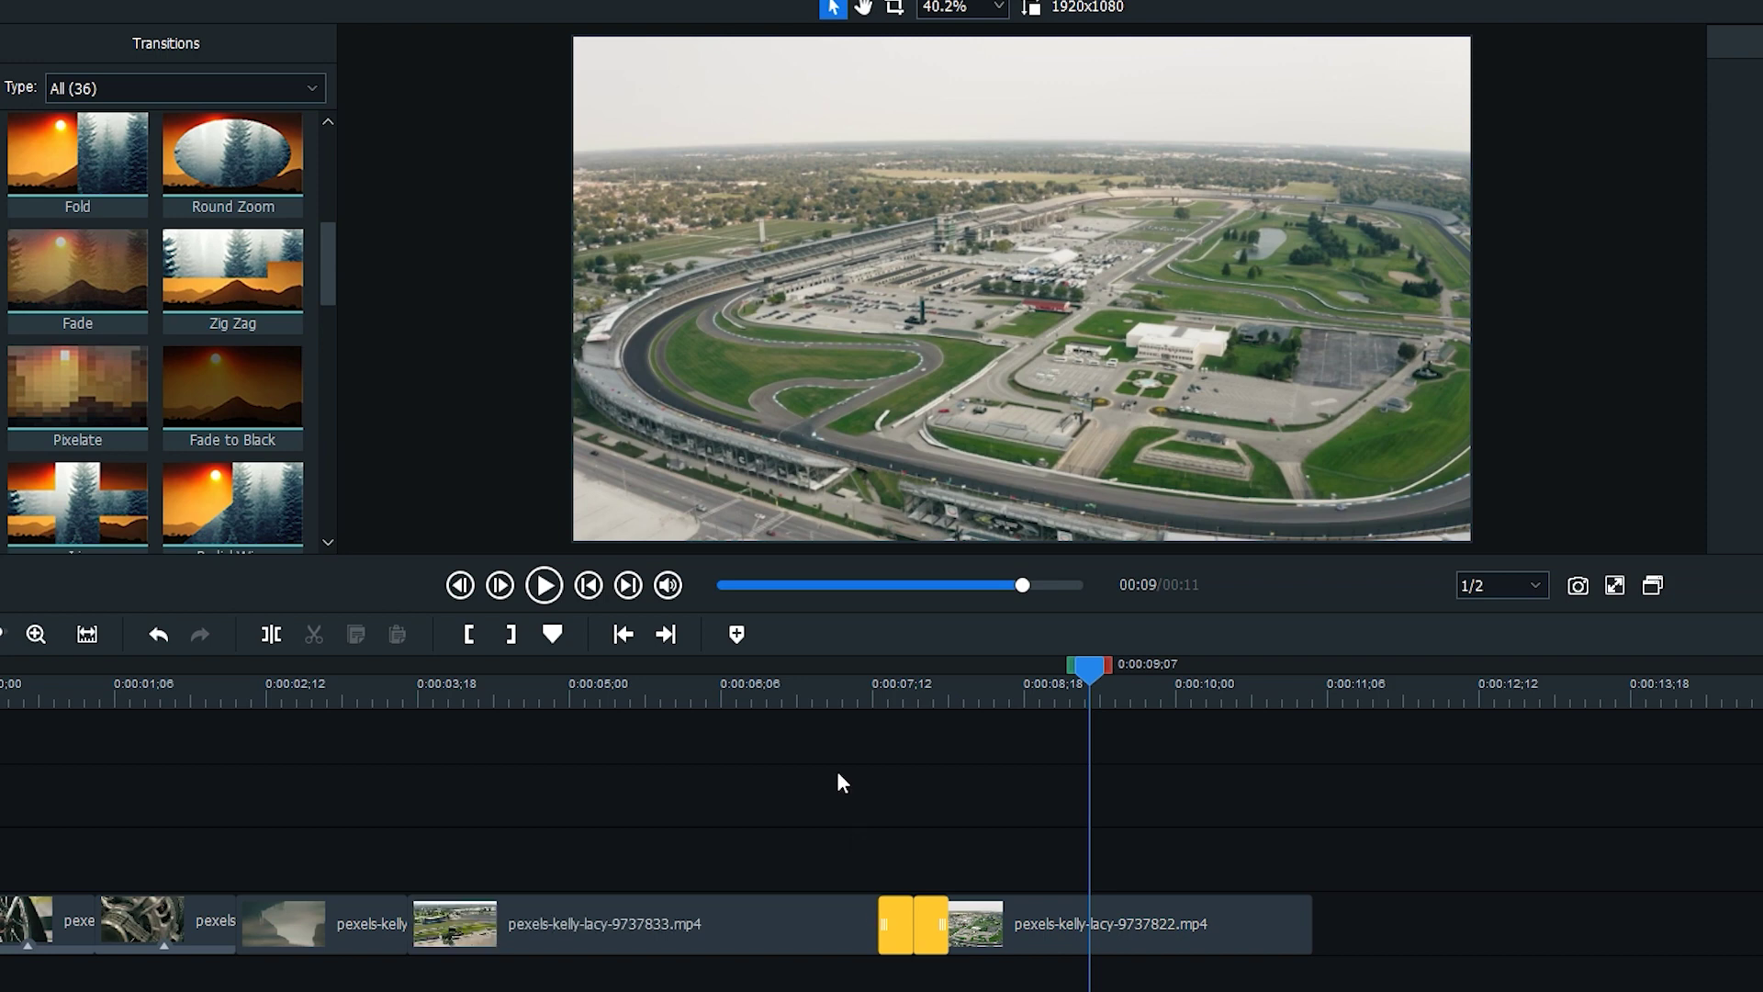
left_click(806, 701)
left_click(533, 588)
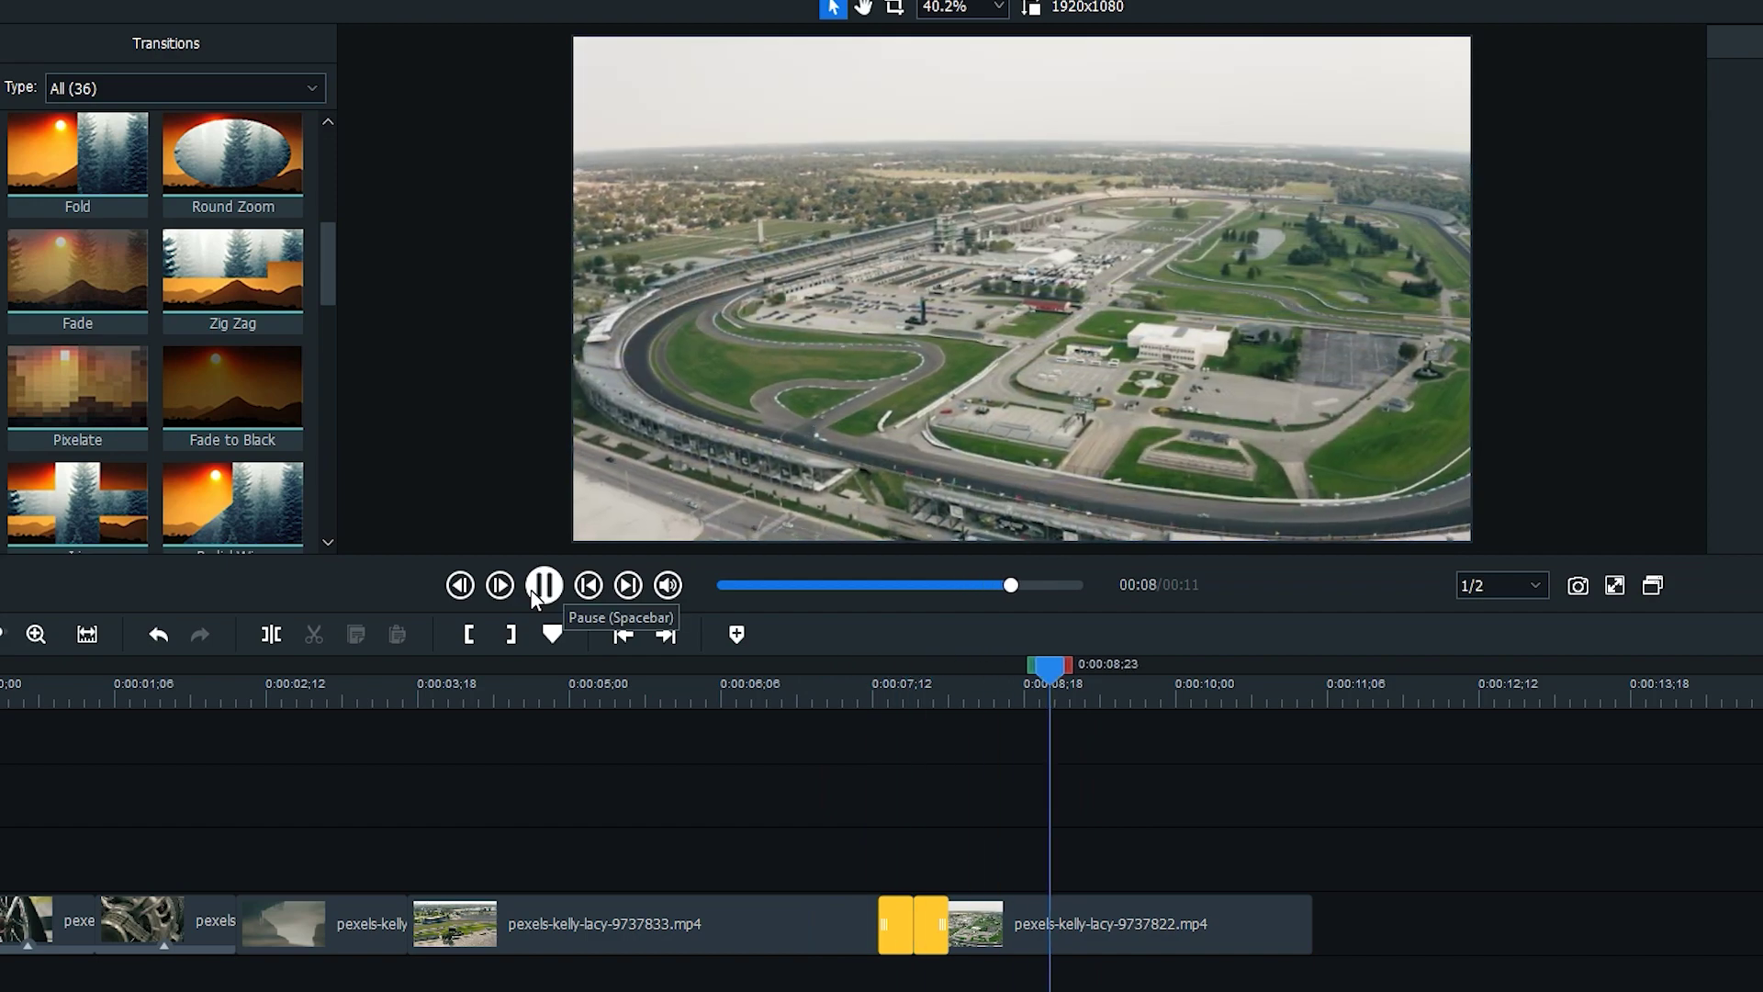
left_click(534, 590)
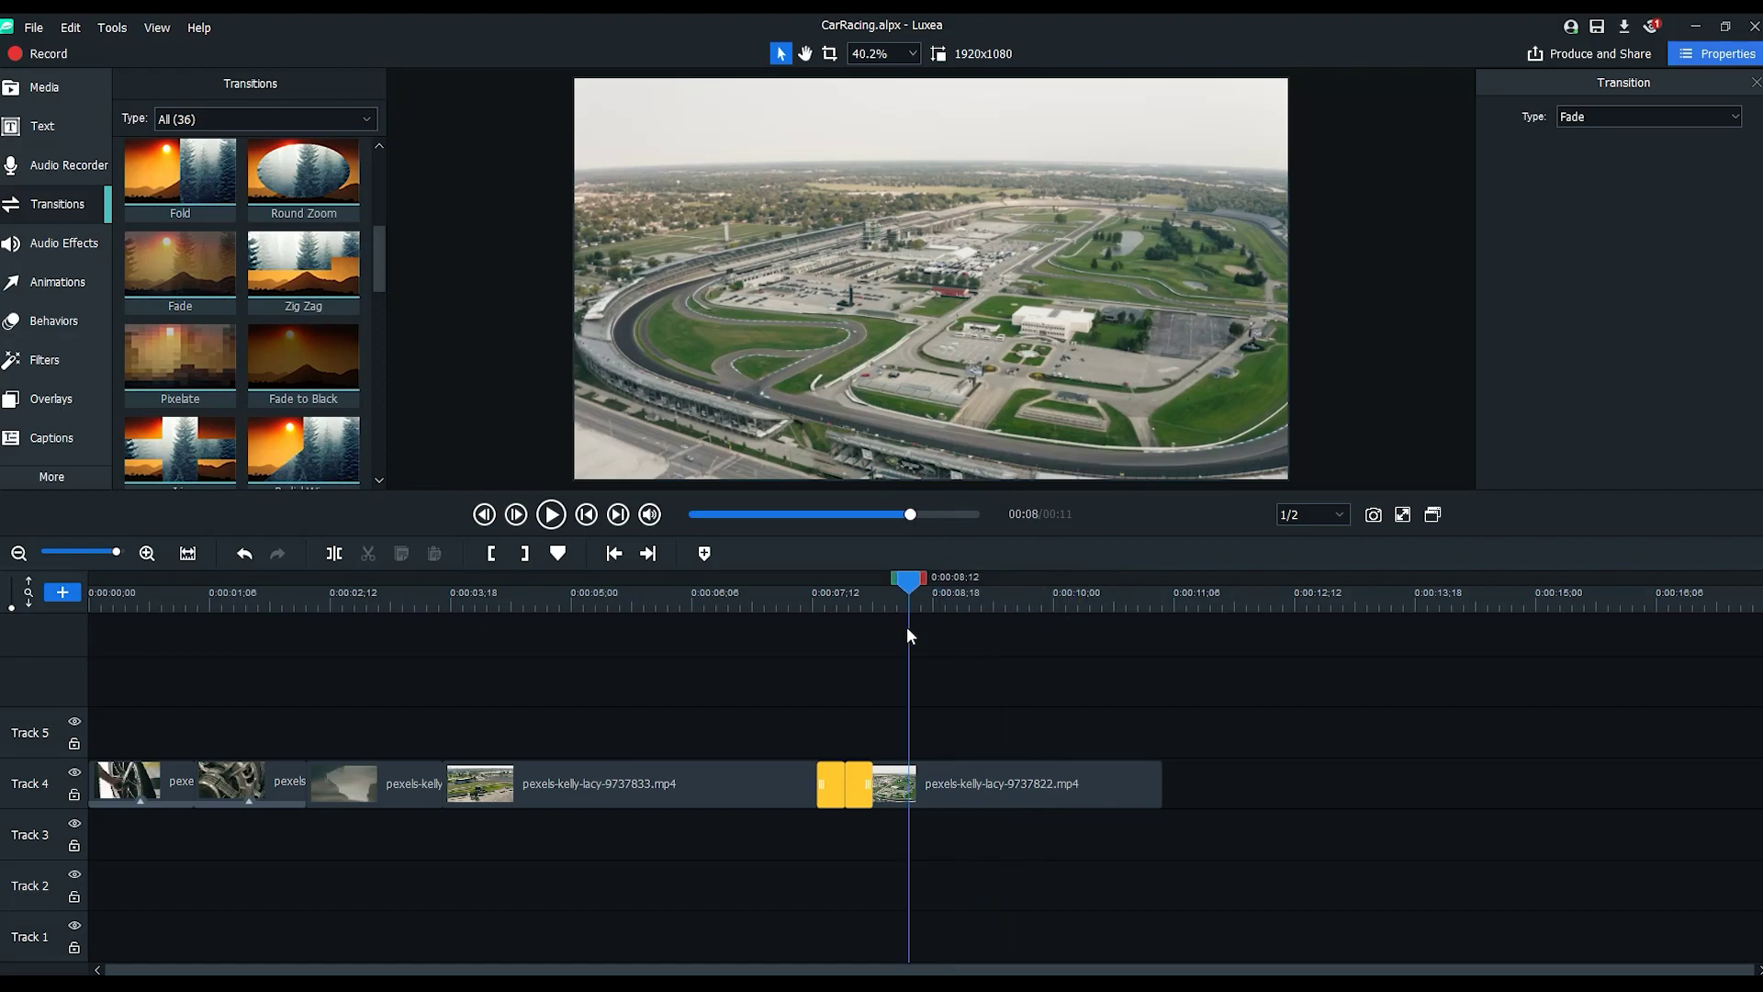
- Add a Style 1 text clip reading 'Aa' on Track 5 starting near 0:00:07;12
left_click(907, 630)
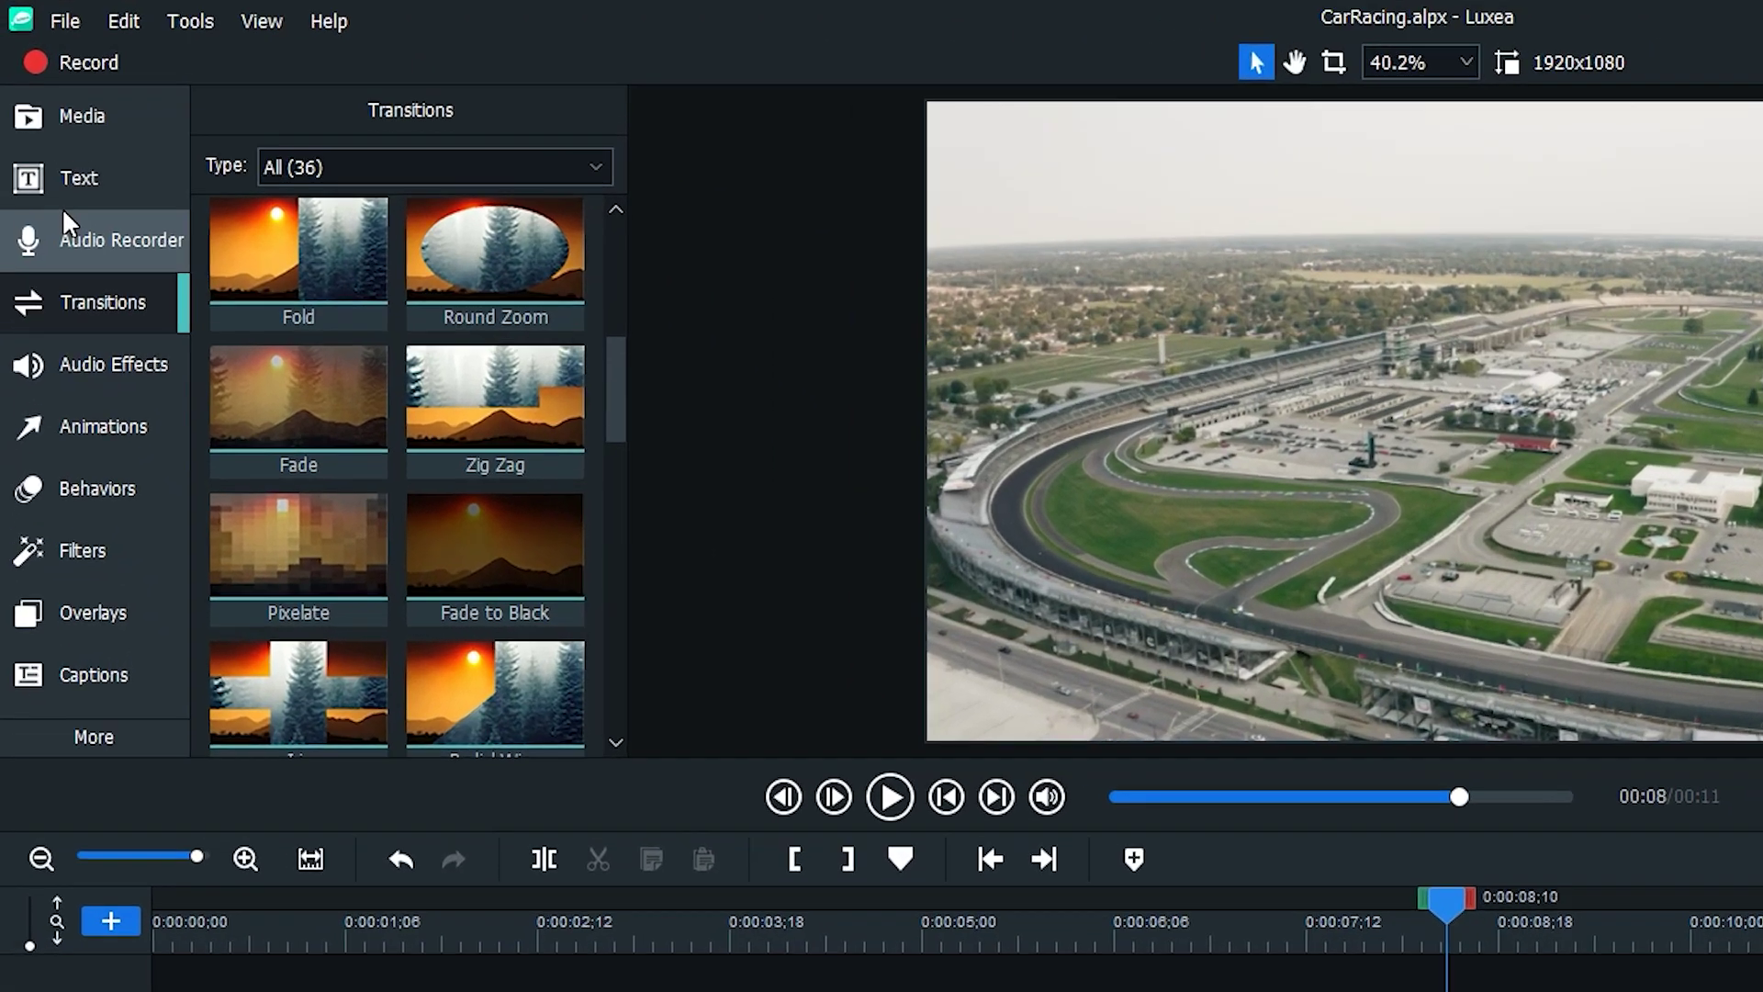
left_click(62, 195)
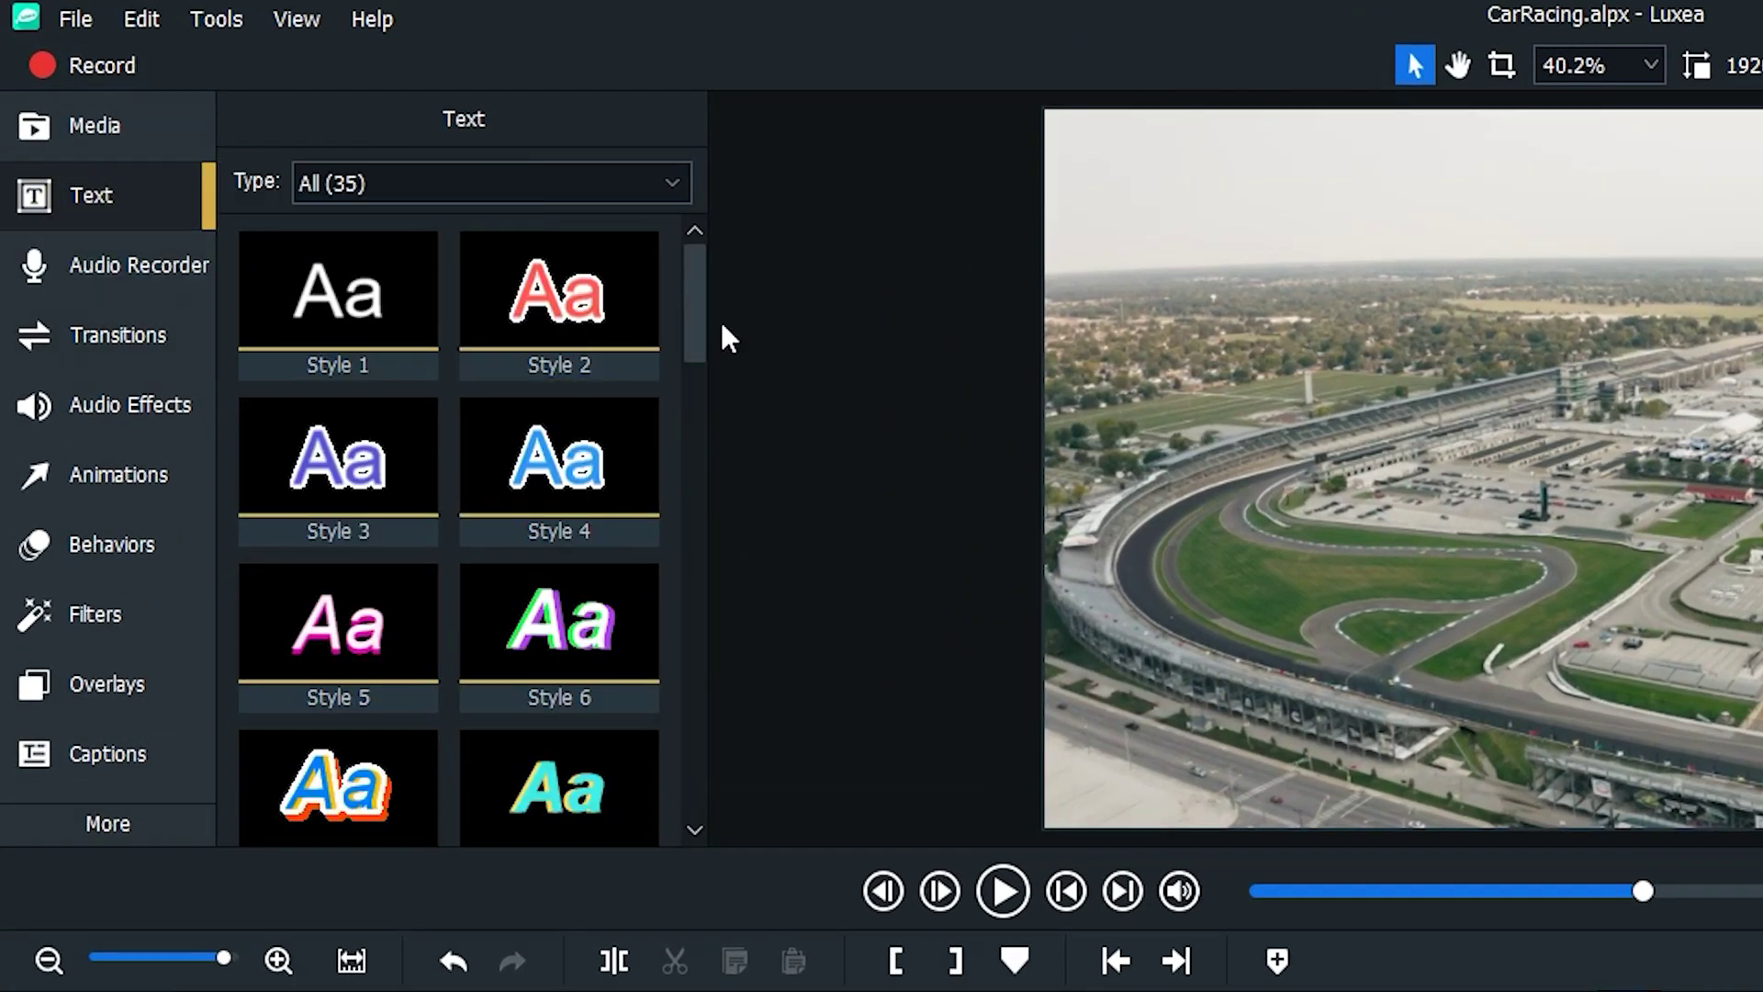
mouse_move(693, 316)
left_mouse_down()
mouse_move(687, 507)
mouse_move(706, 285)
left_mouse_up()
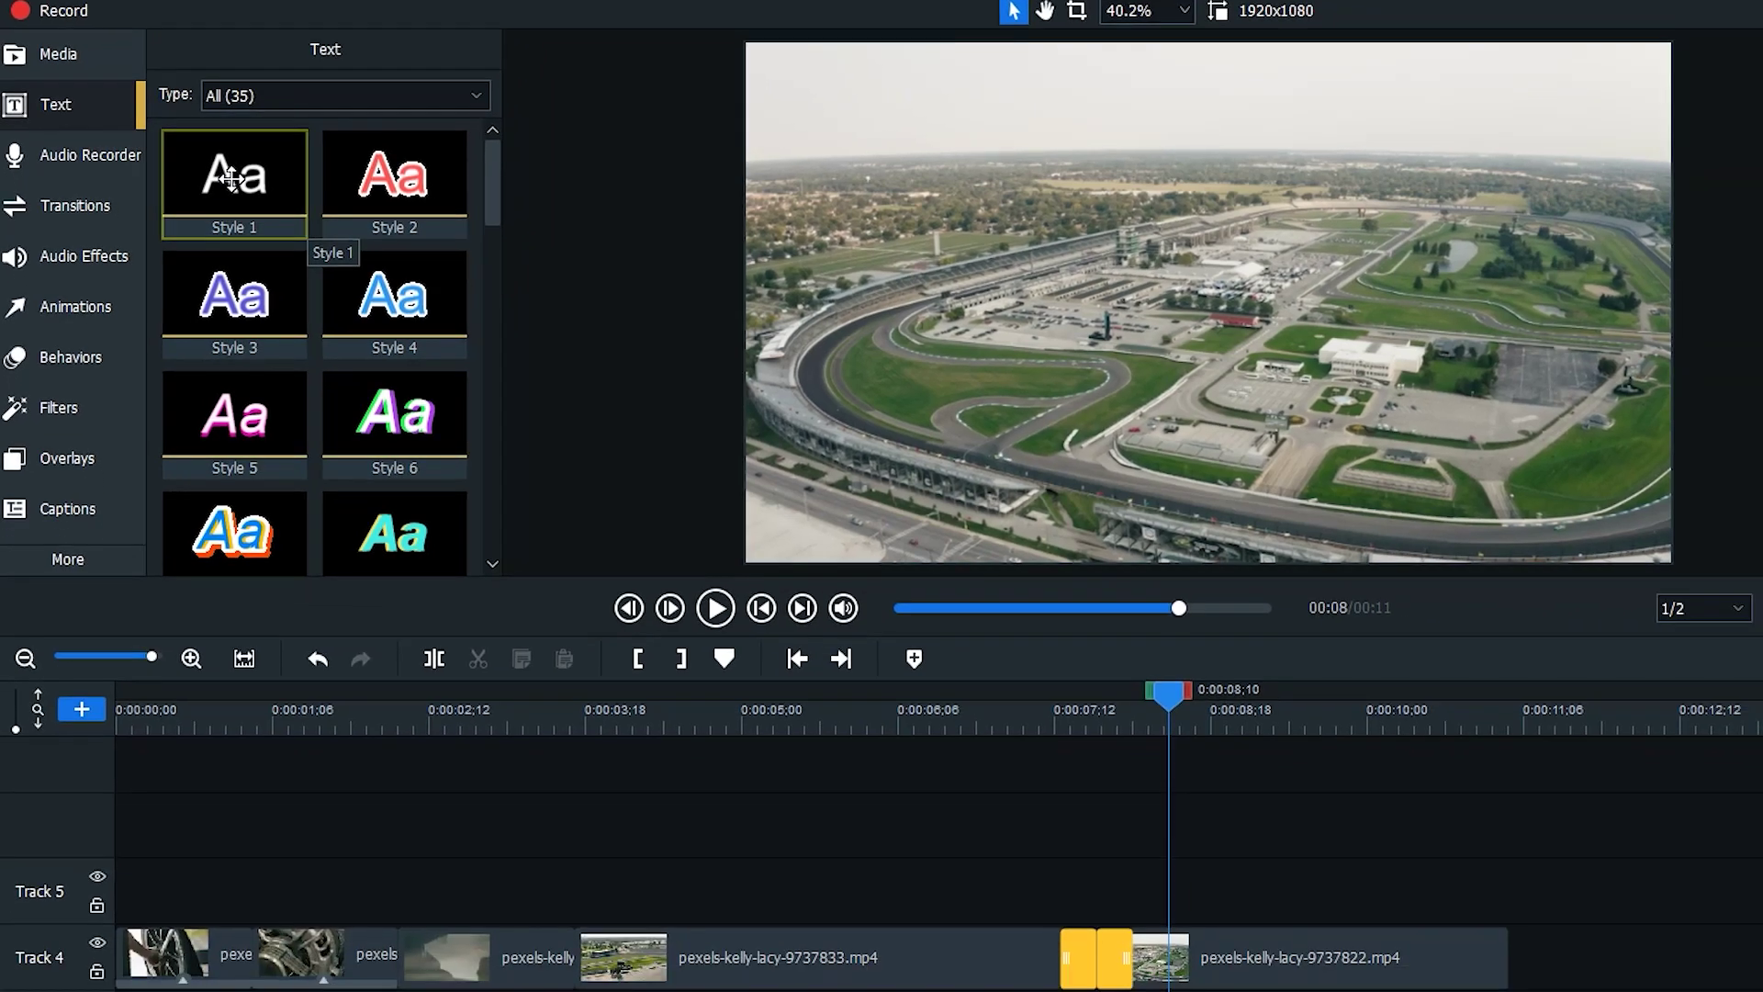
left_click_drag(232, 179, 1099, 895)
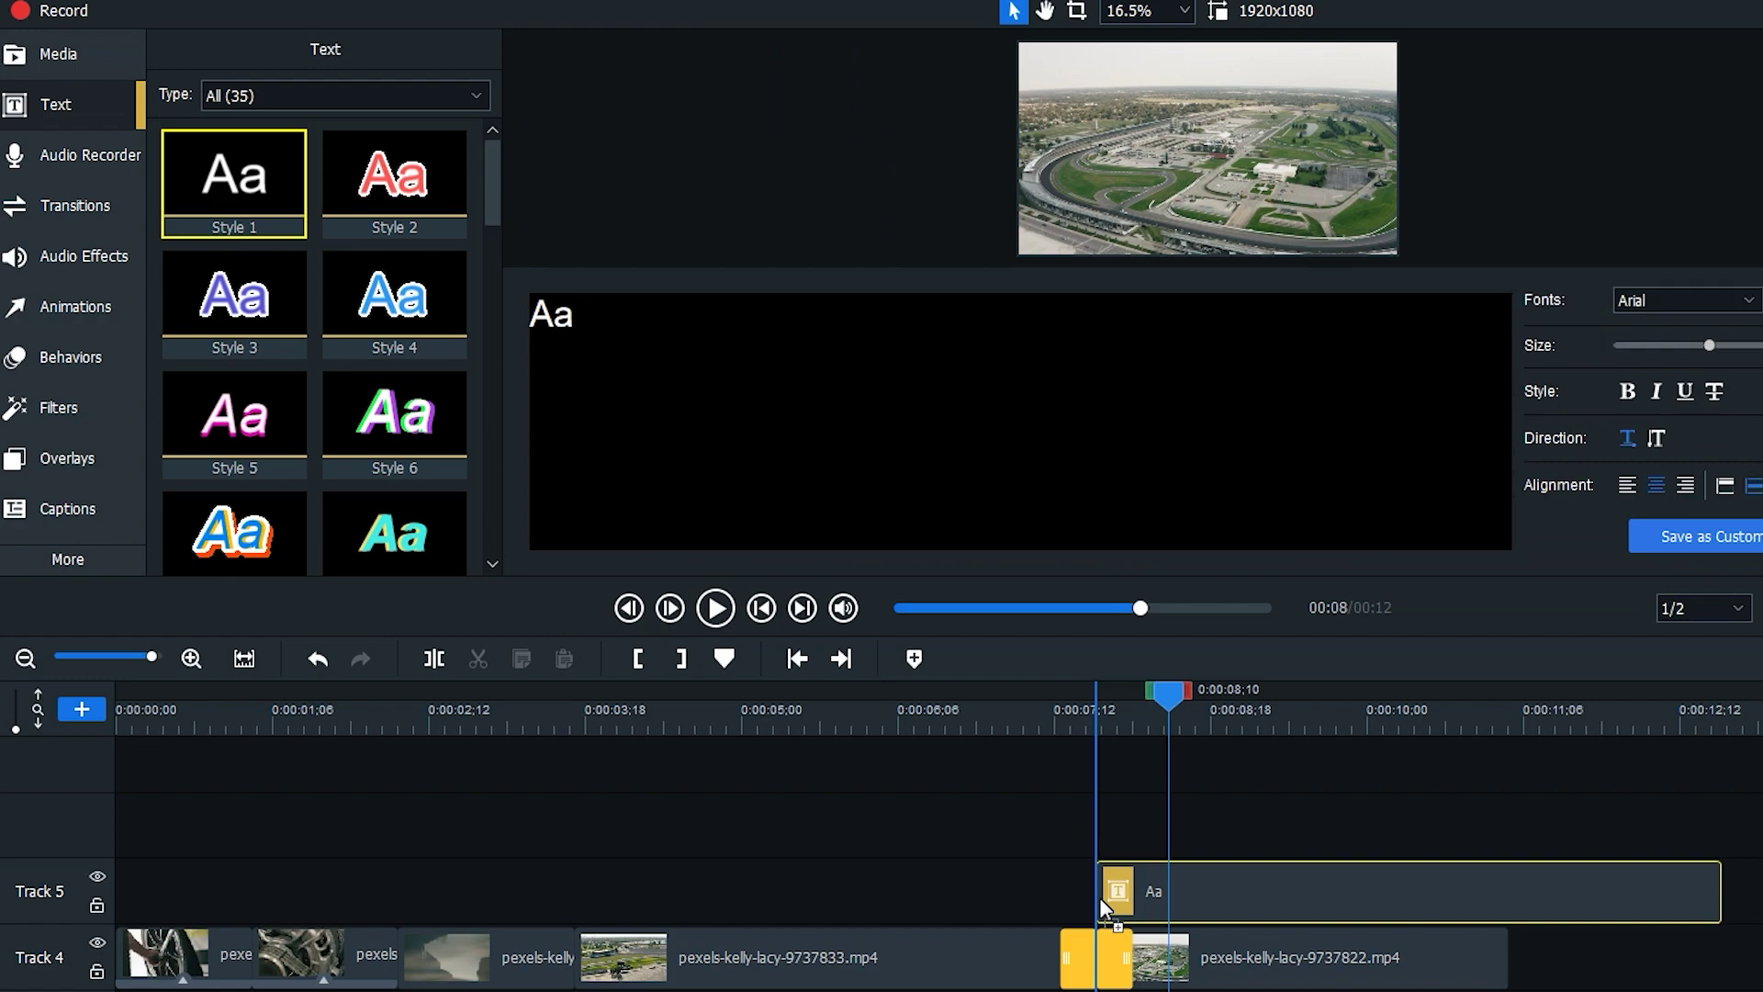
left_click(560, 340)
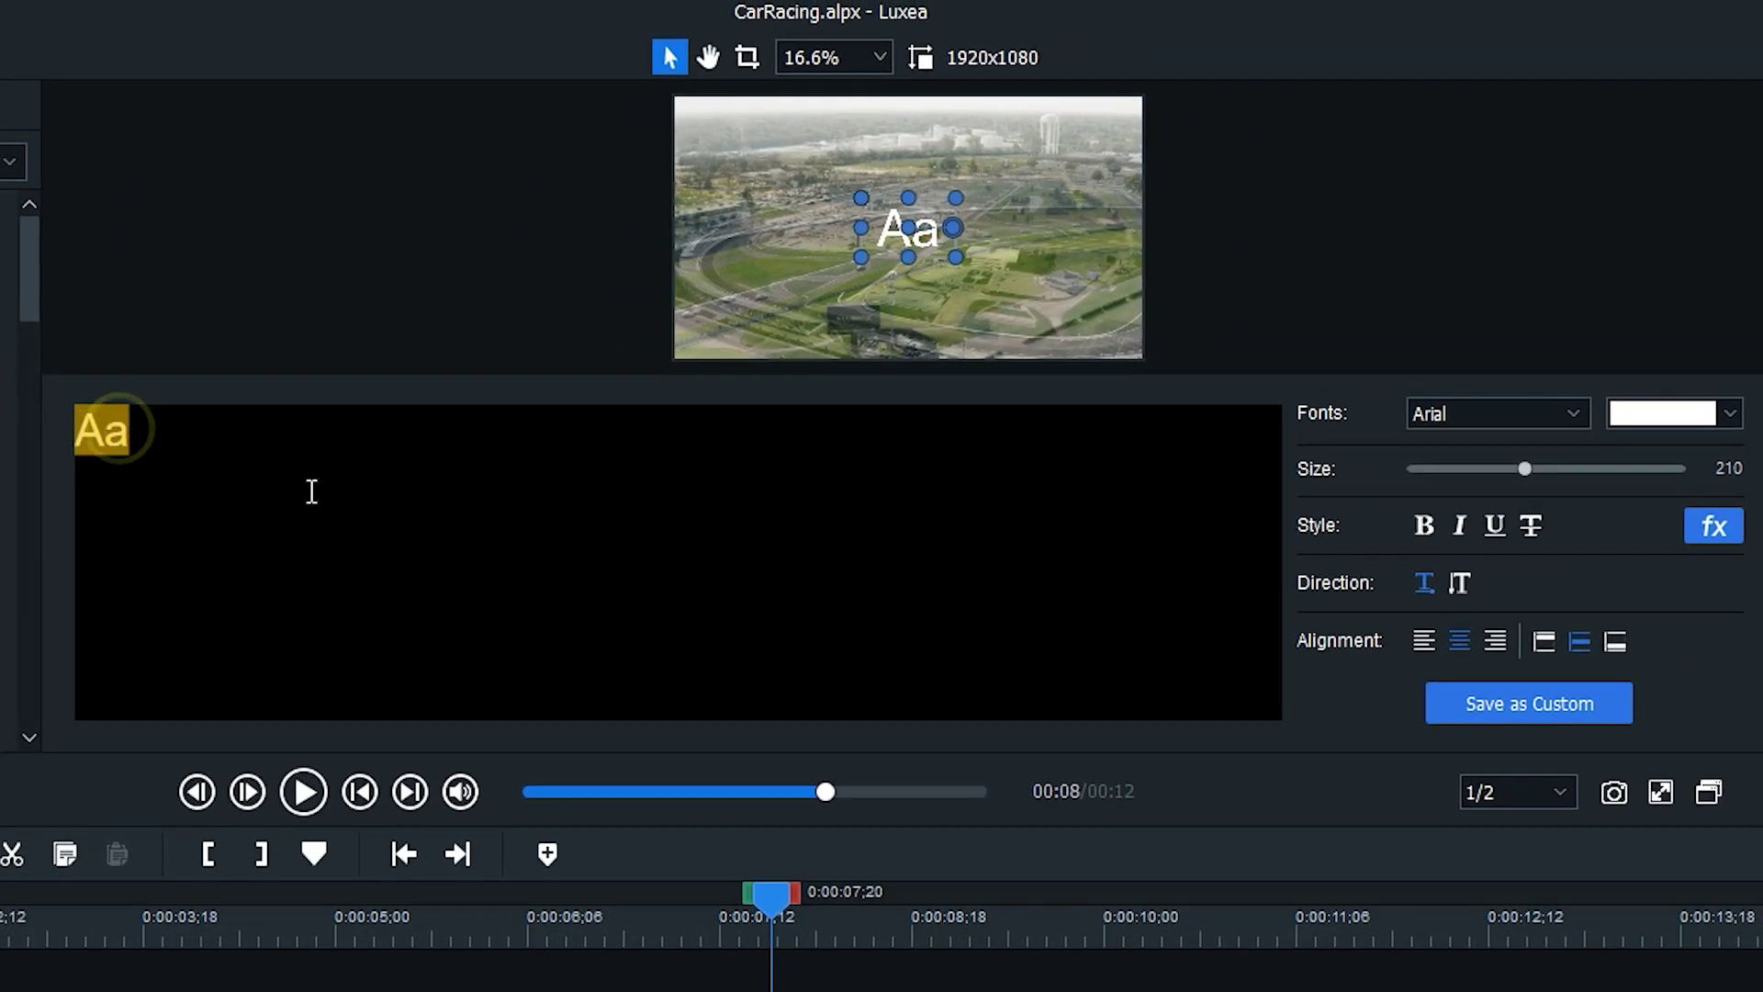
- Change the title to 'RACING CARS' in italic Berlin Sans FB at size 257
type("RACING CARS")
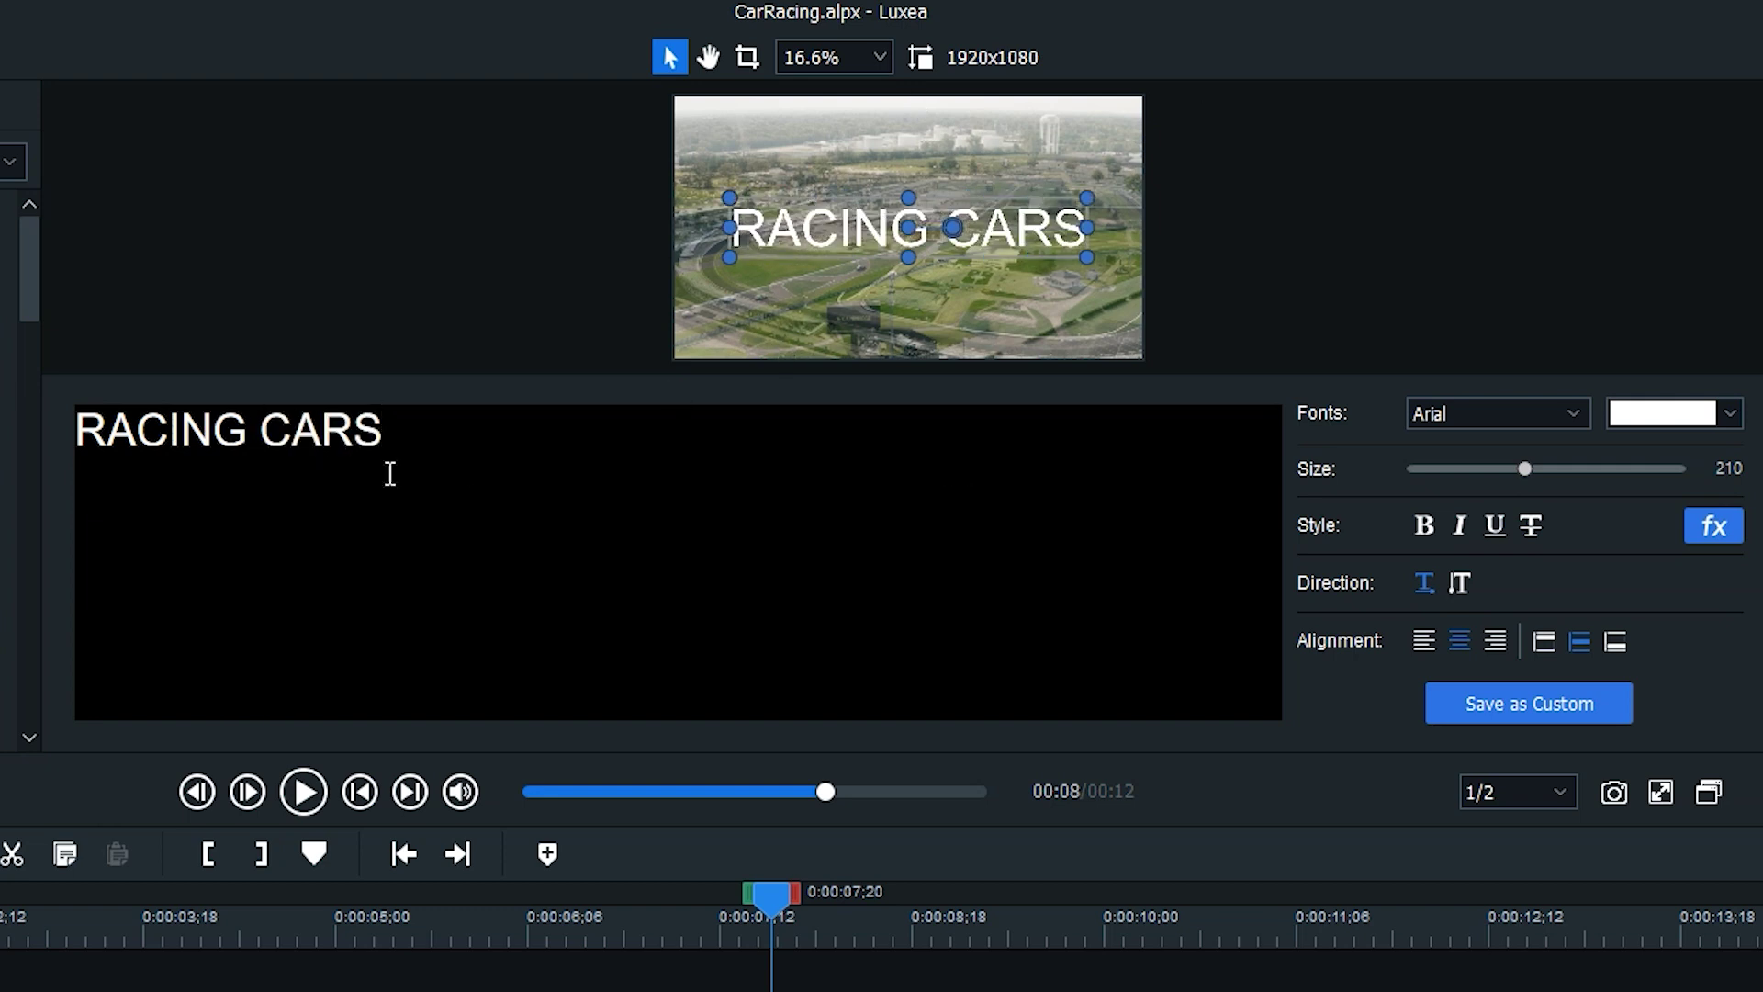
left_click_drag(389, 442, 57, 479)
left_click(1589, 412)
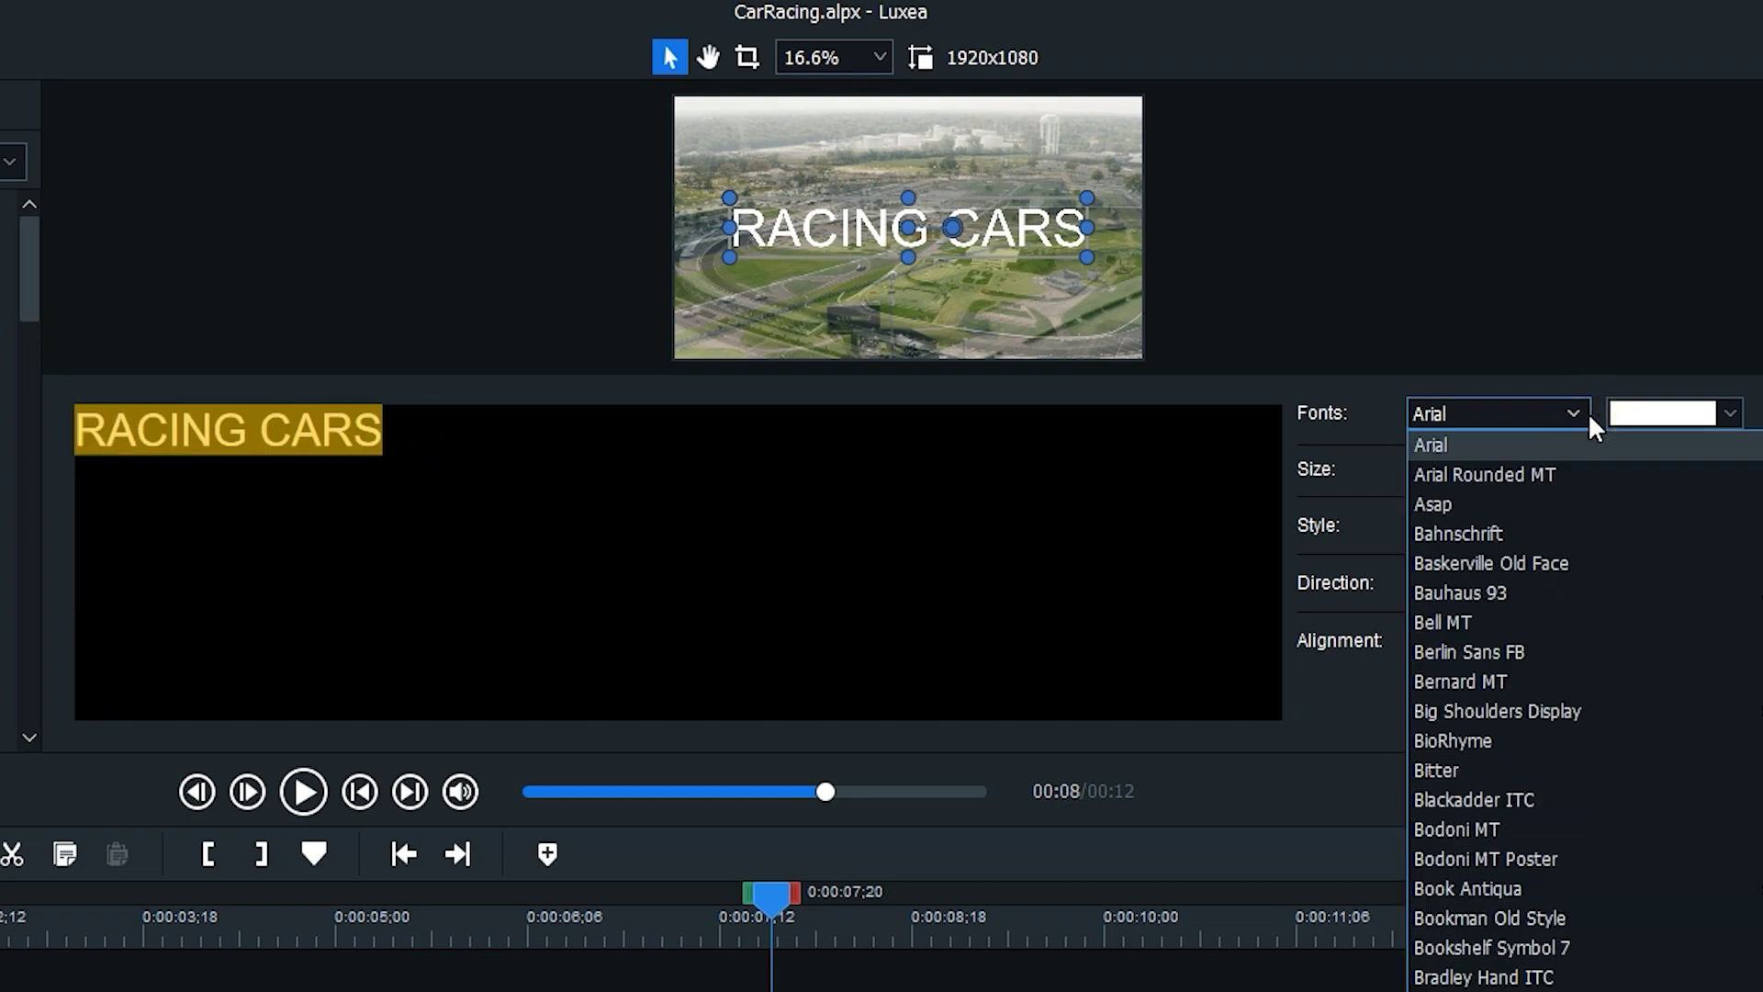
left_click(1526, 654)
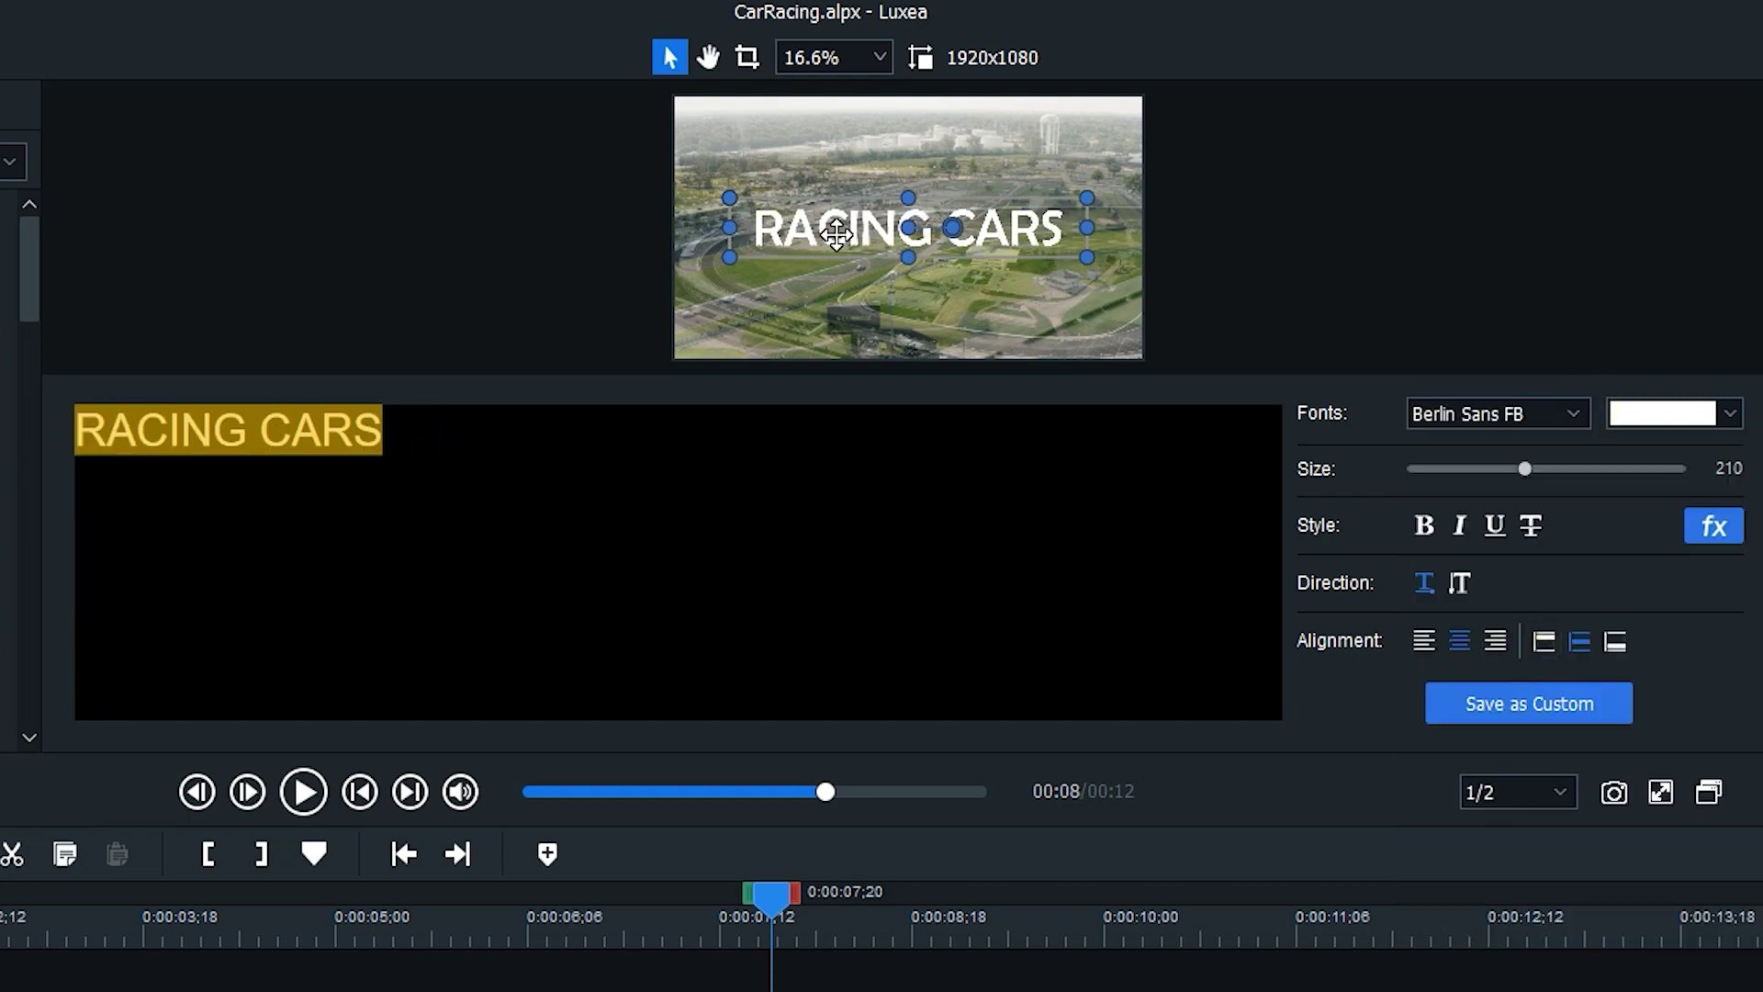
left_click(1464, 525)
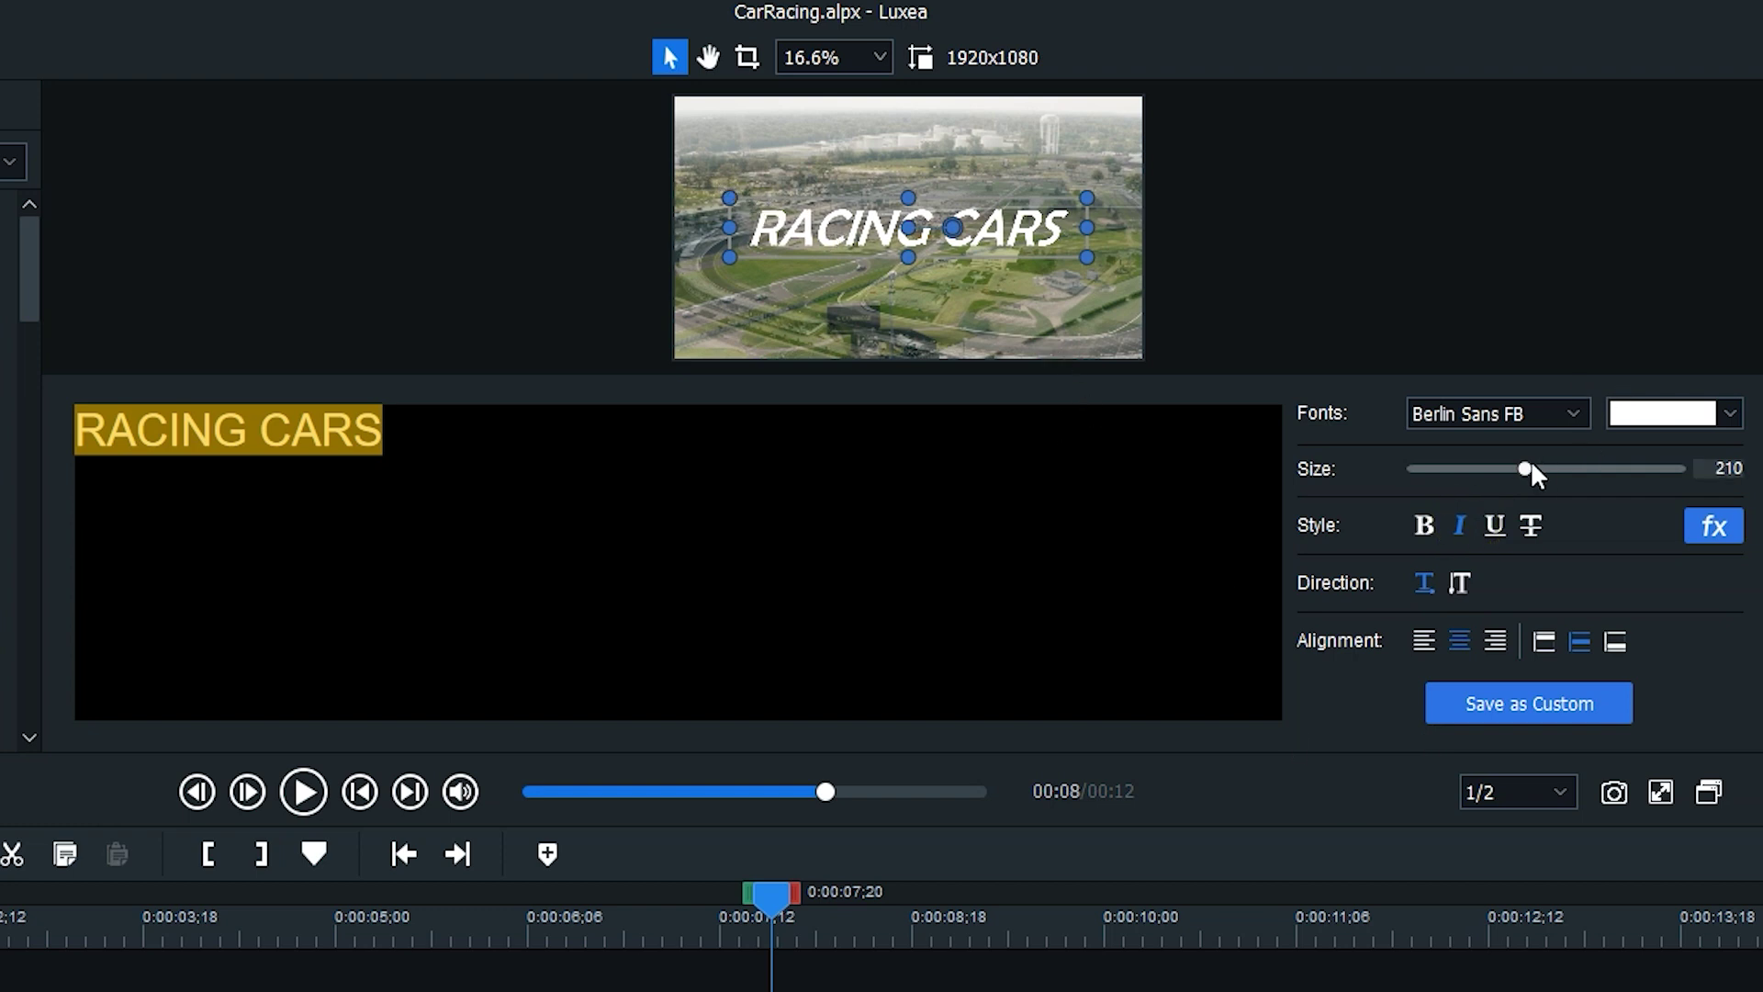
mouse_move(1526, 469)
left_mouse_down()
mouse_move(1572, 467)
mouse_move(1547, 471)
left_mouse_up()
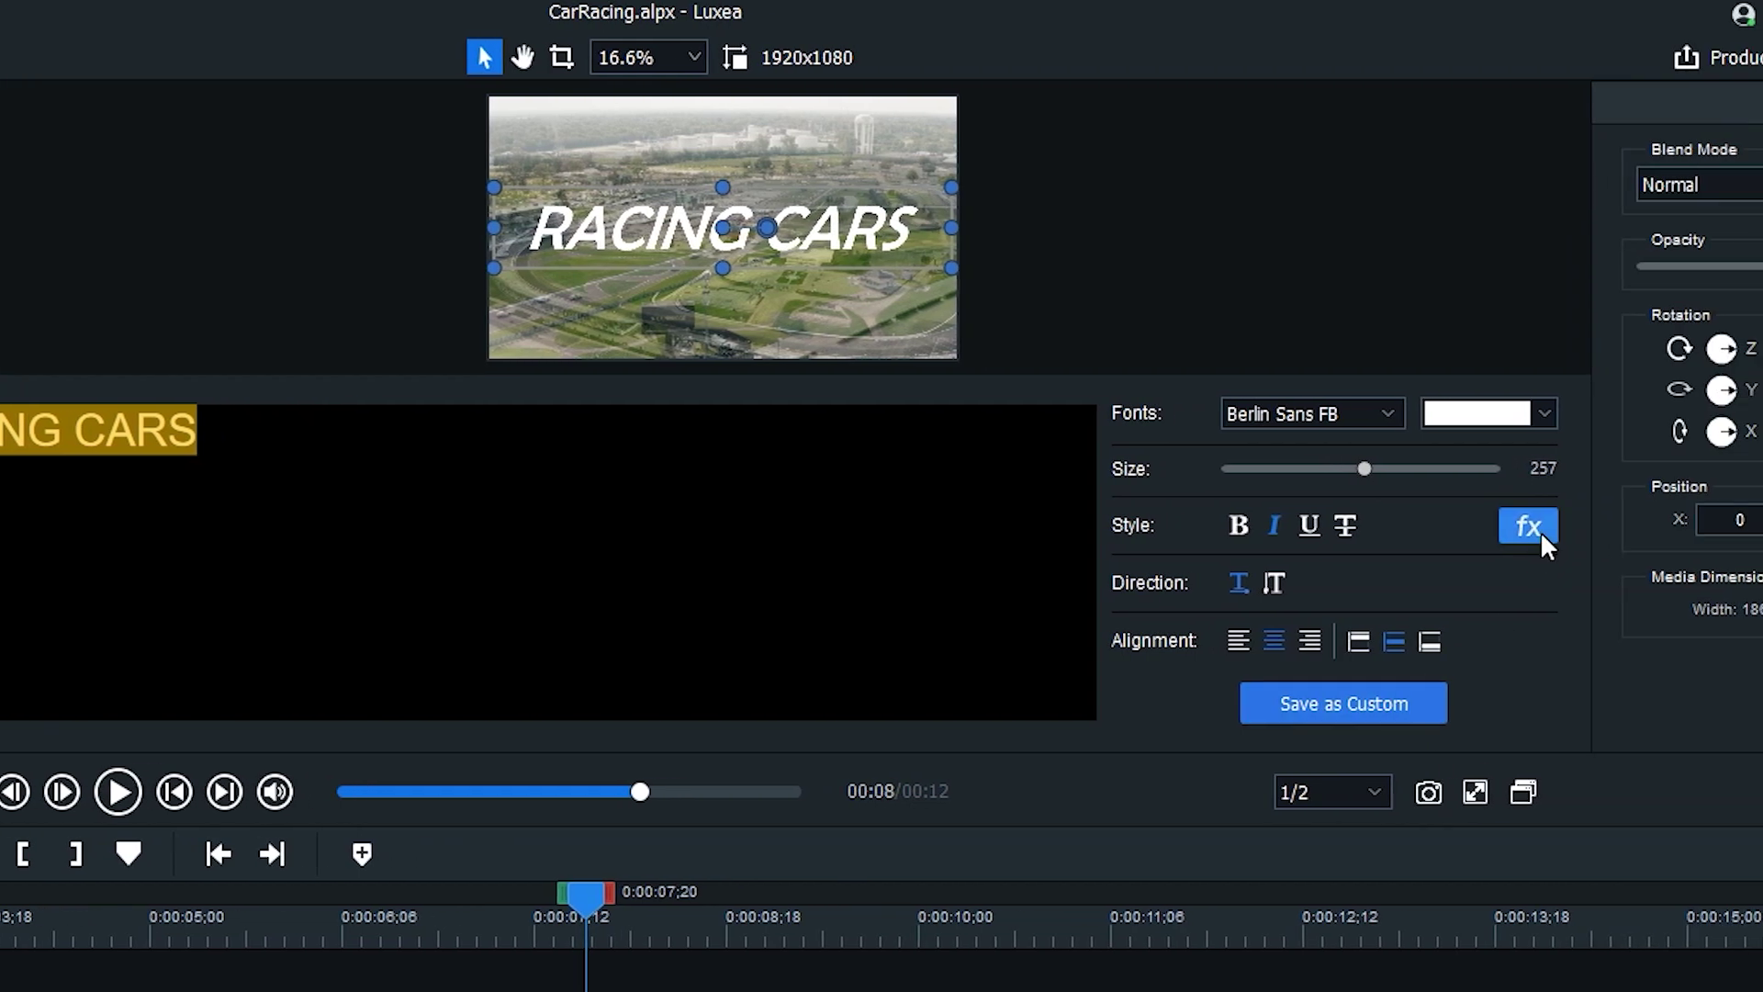
left_click(1718, 528)
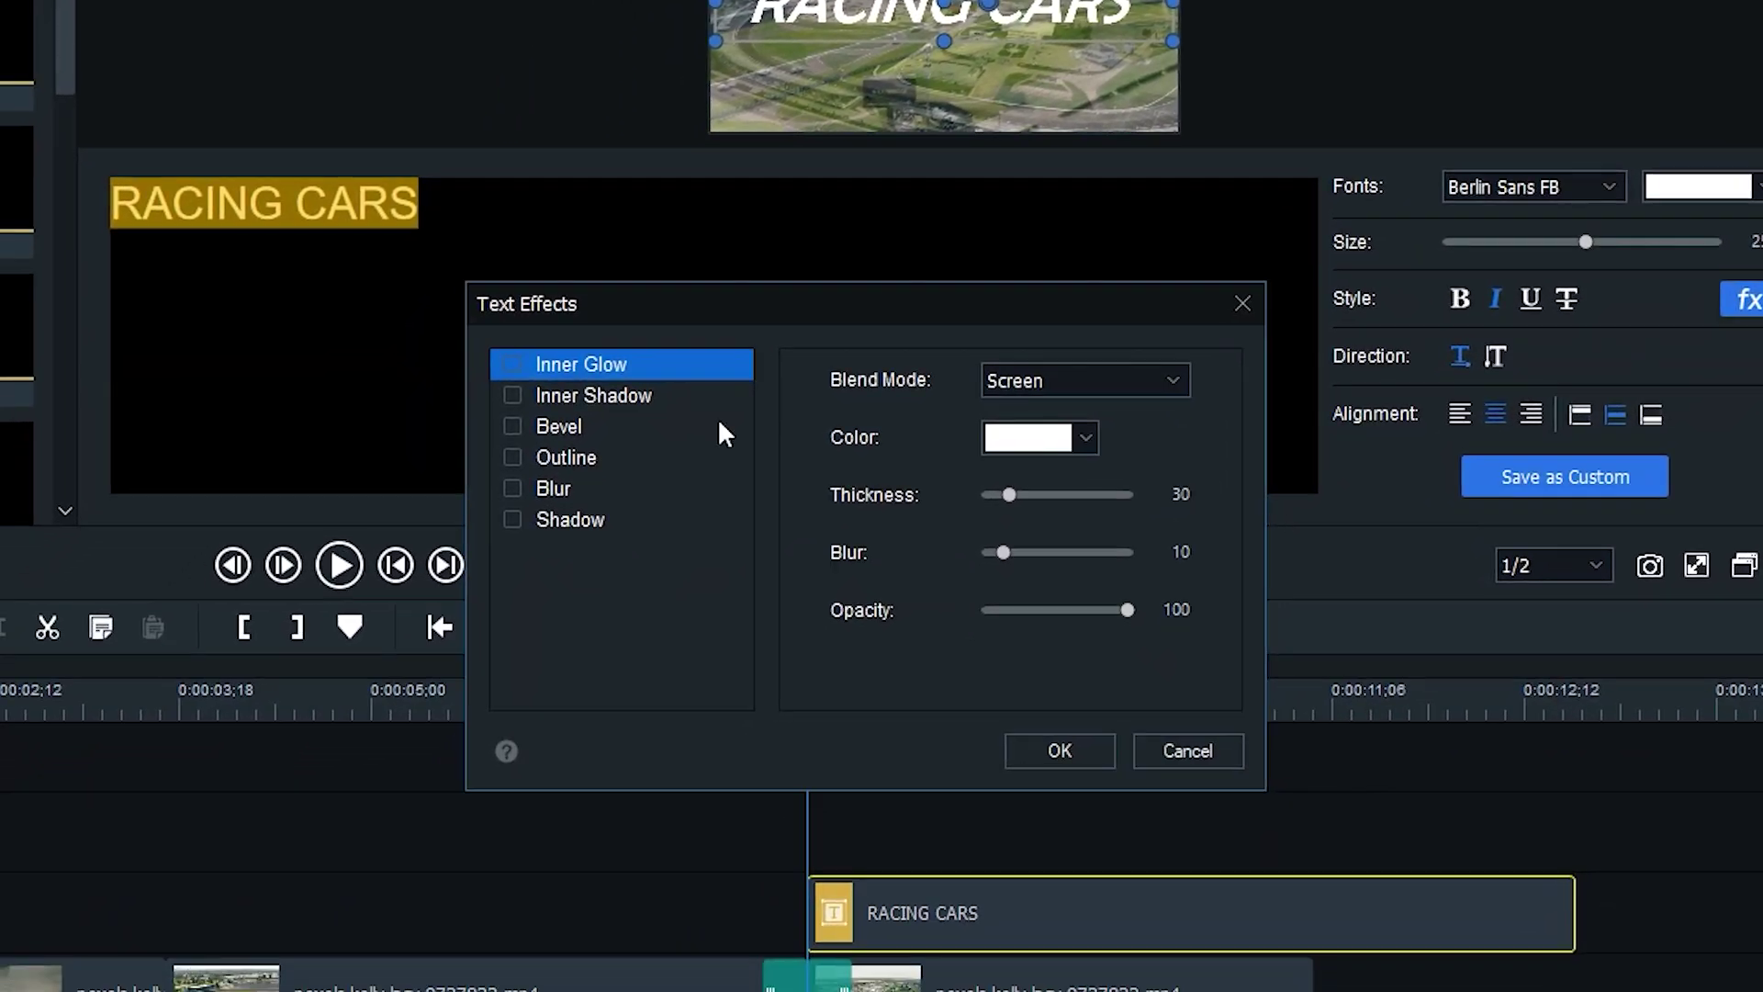
- Enable a black drop shadow on the title with blur 26, distance 8 and opacity 47
left_click(576, 520)
left_click(512, 520)
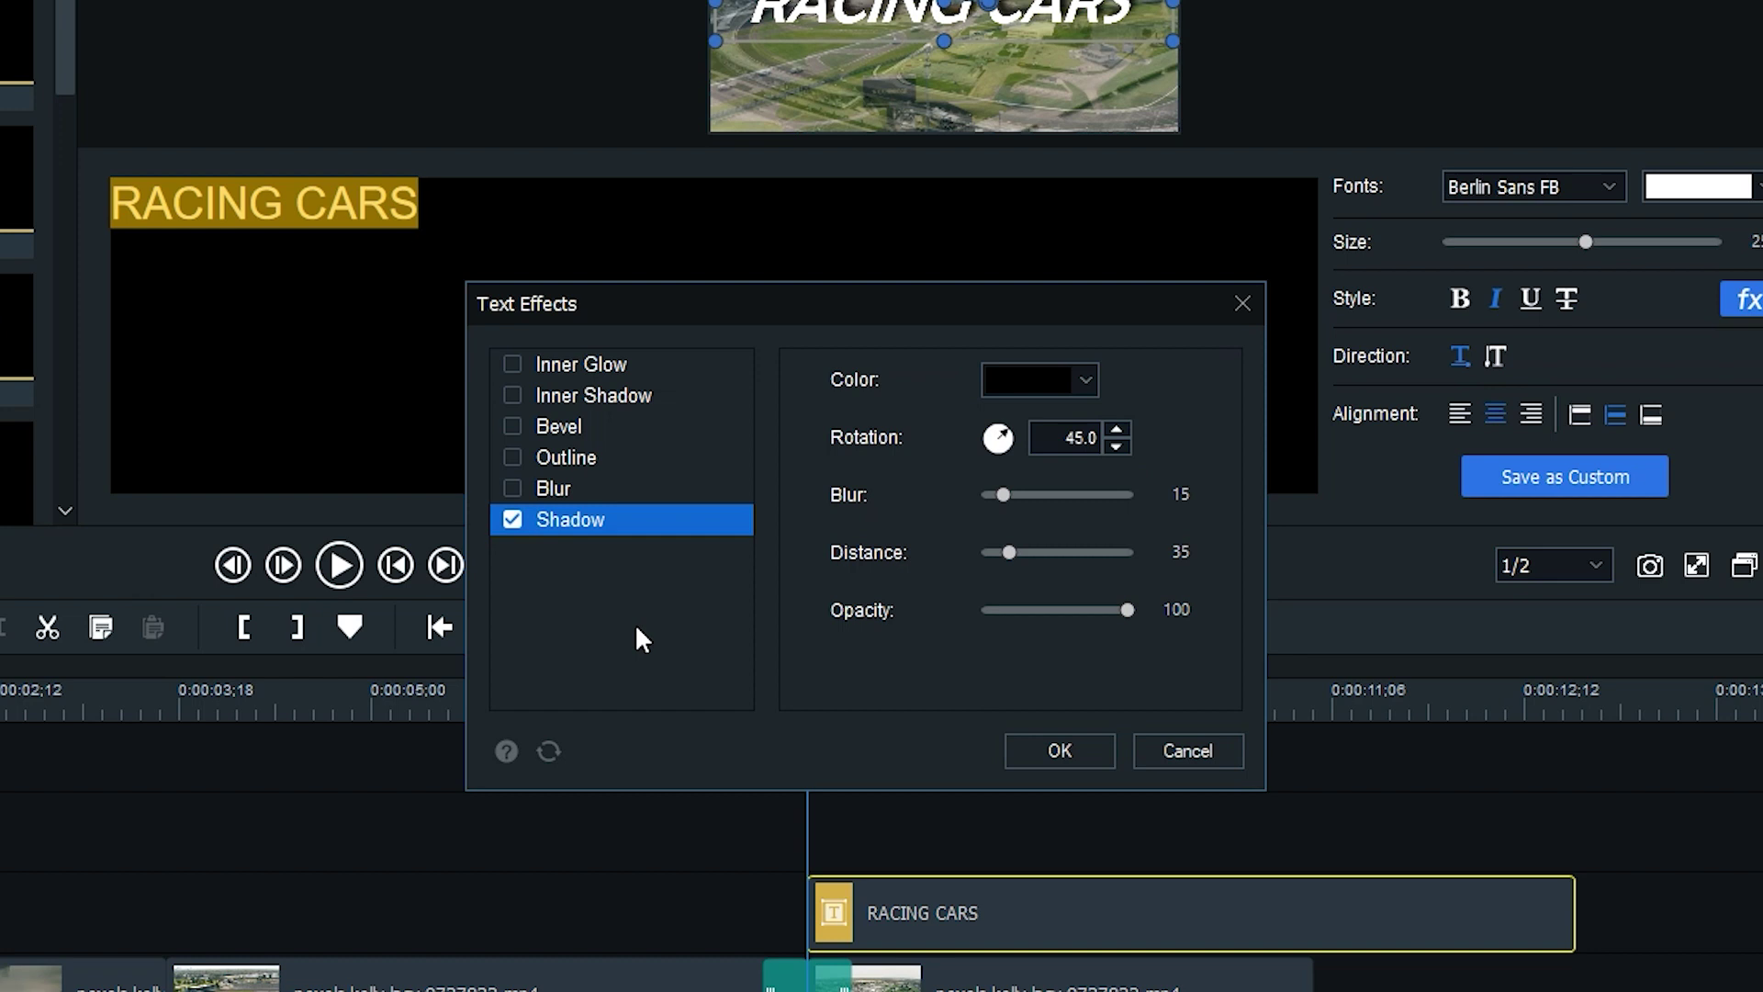
left_click_drag(1001, 494, 993, 553)
left_click_drag(1127, 610, 1051, 614)
left_click(512, 520)
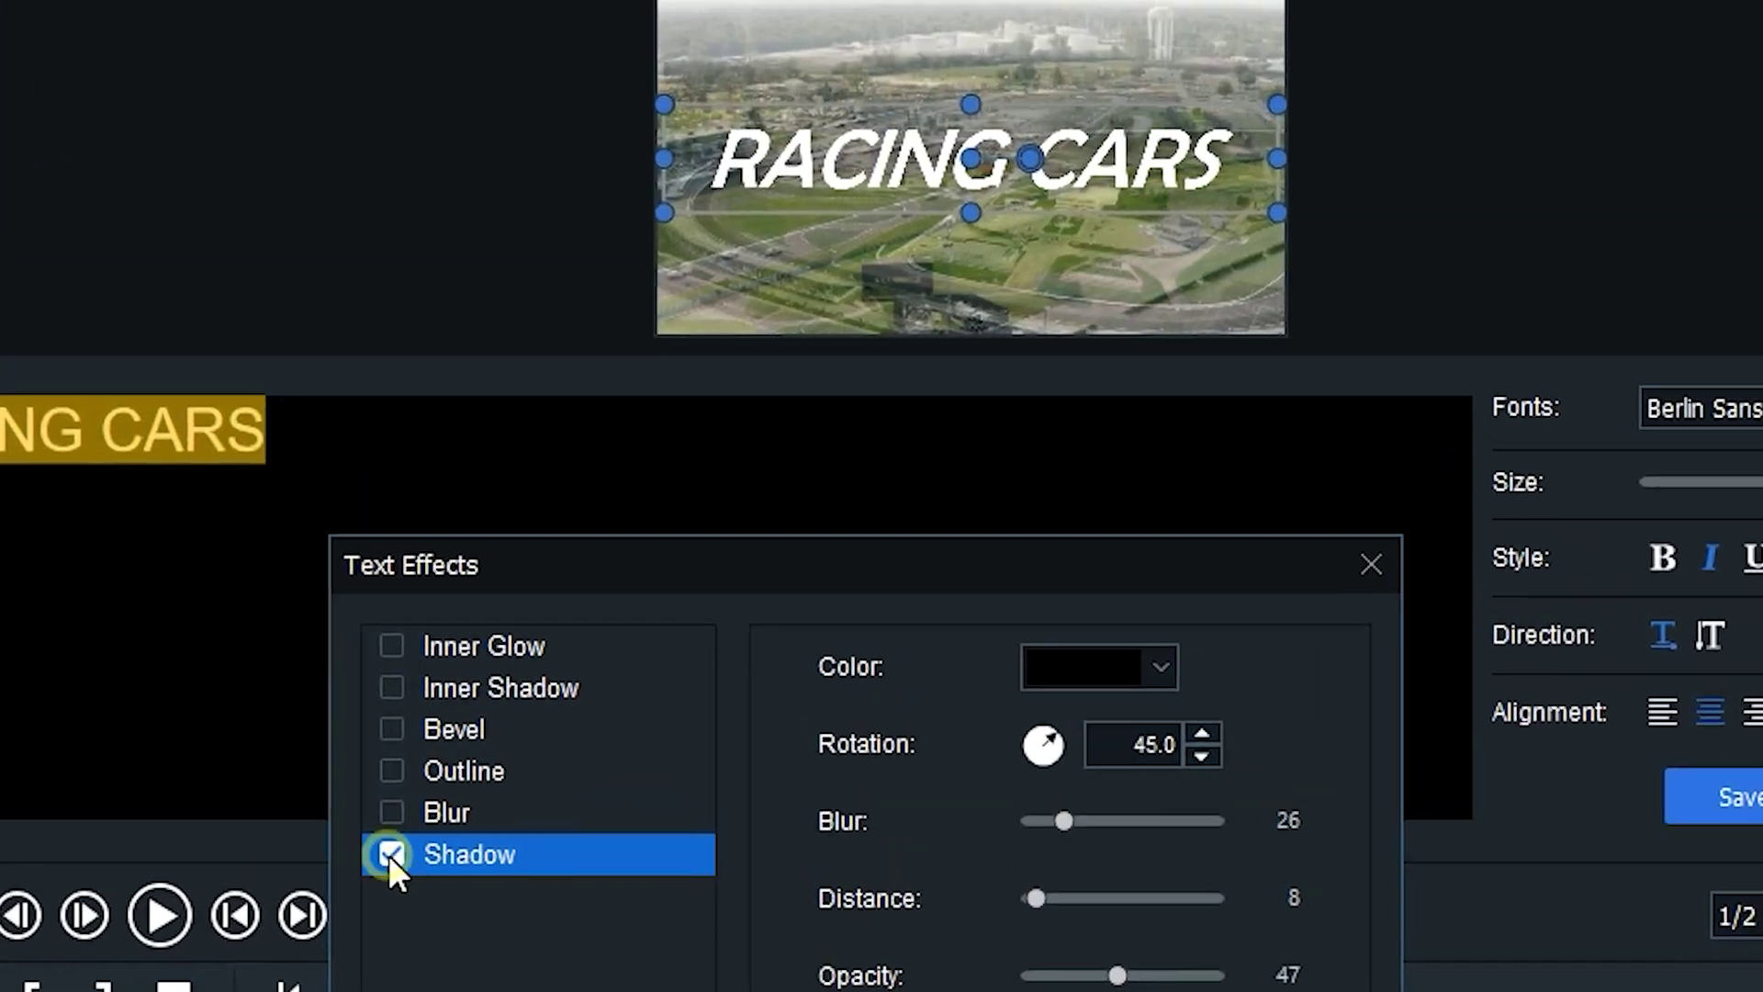
left_click(390, 854)
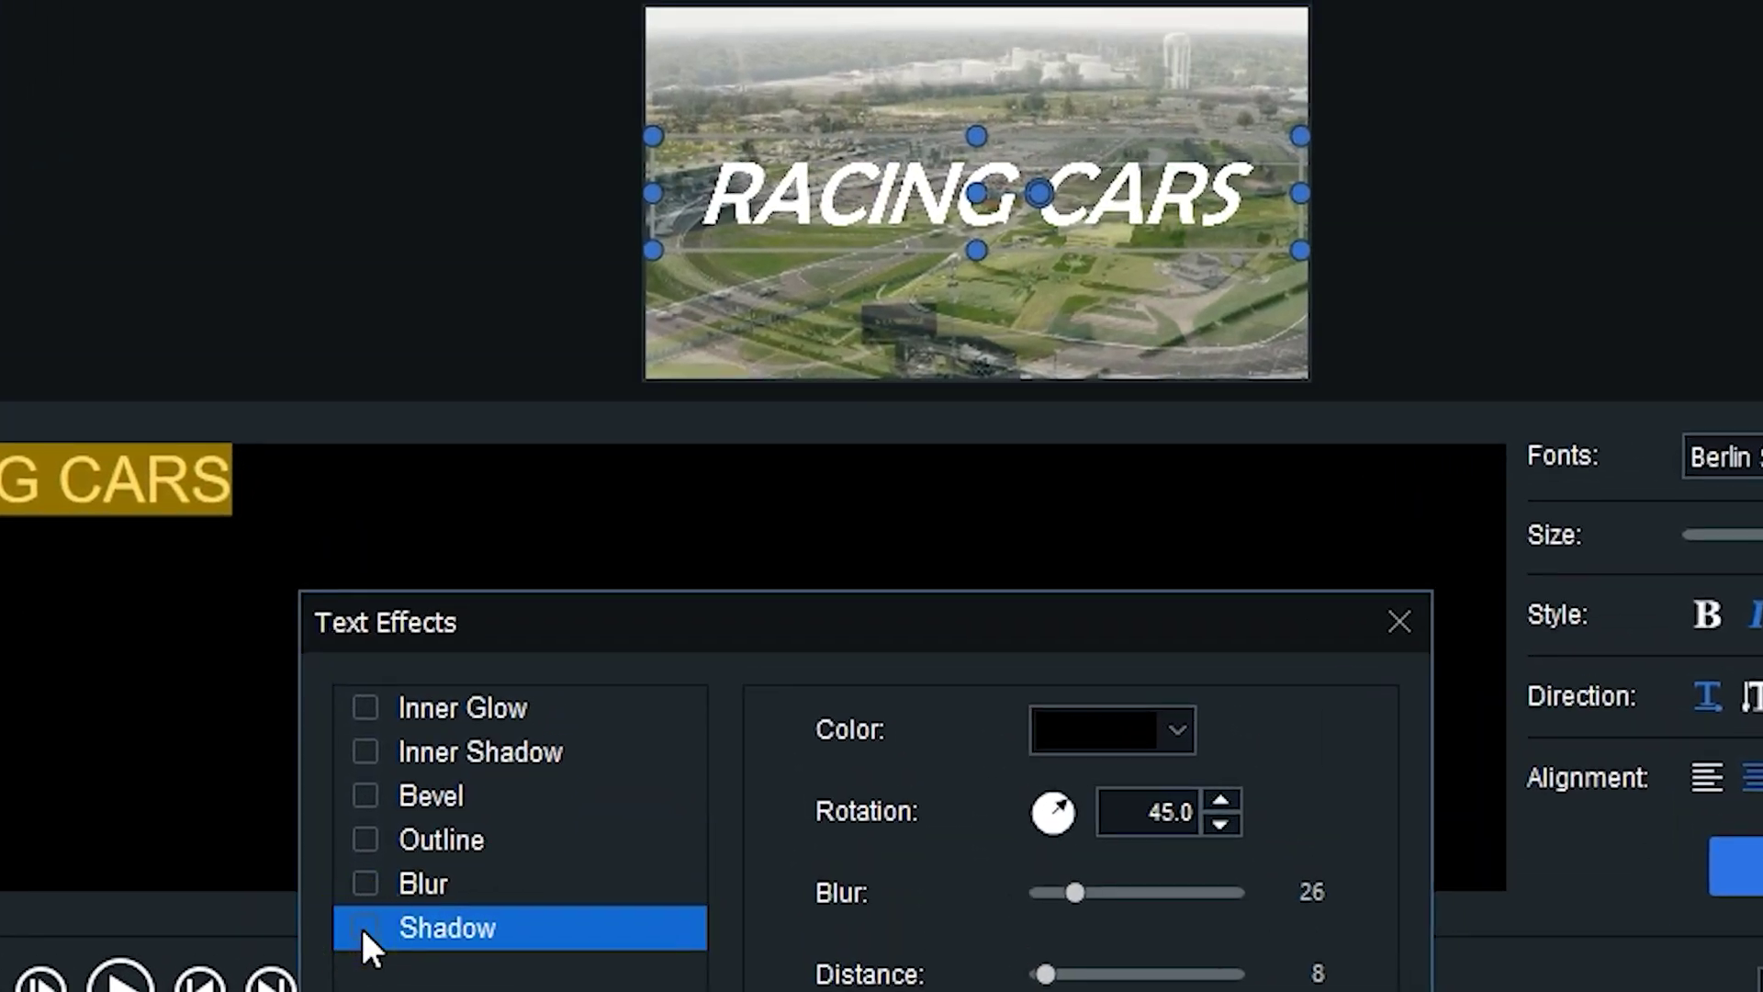
left_click(363, 928)
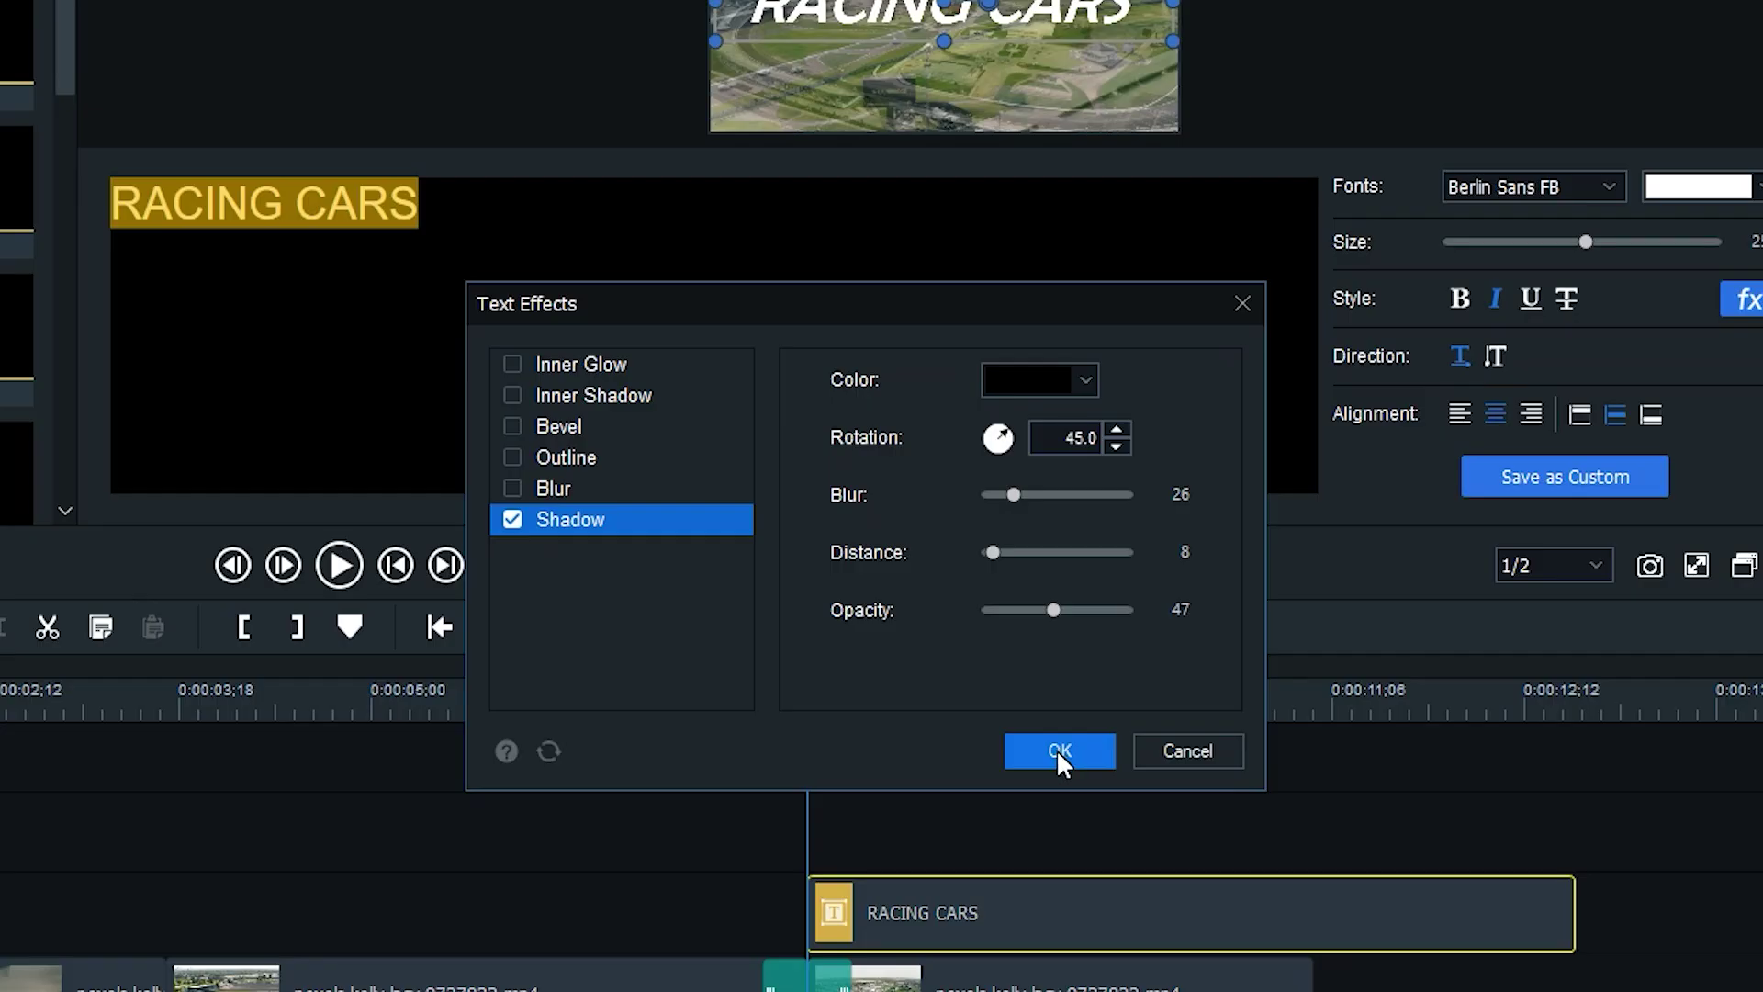
left_click(1058, 751)
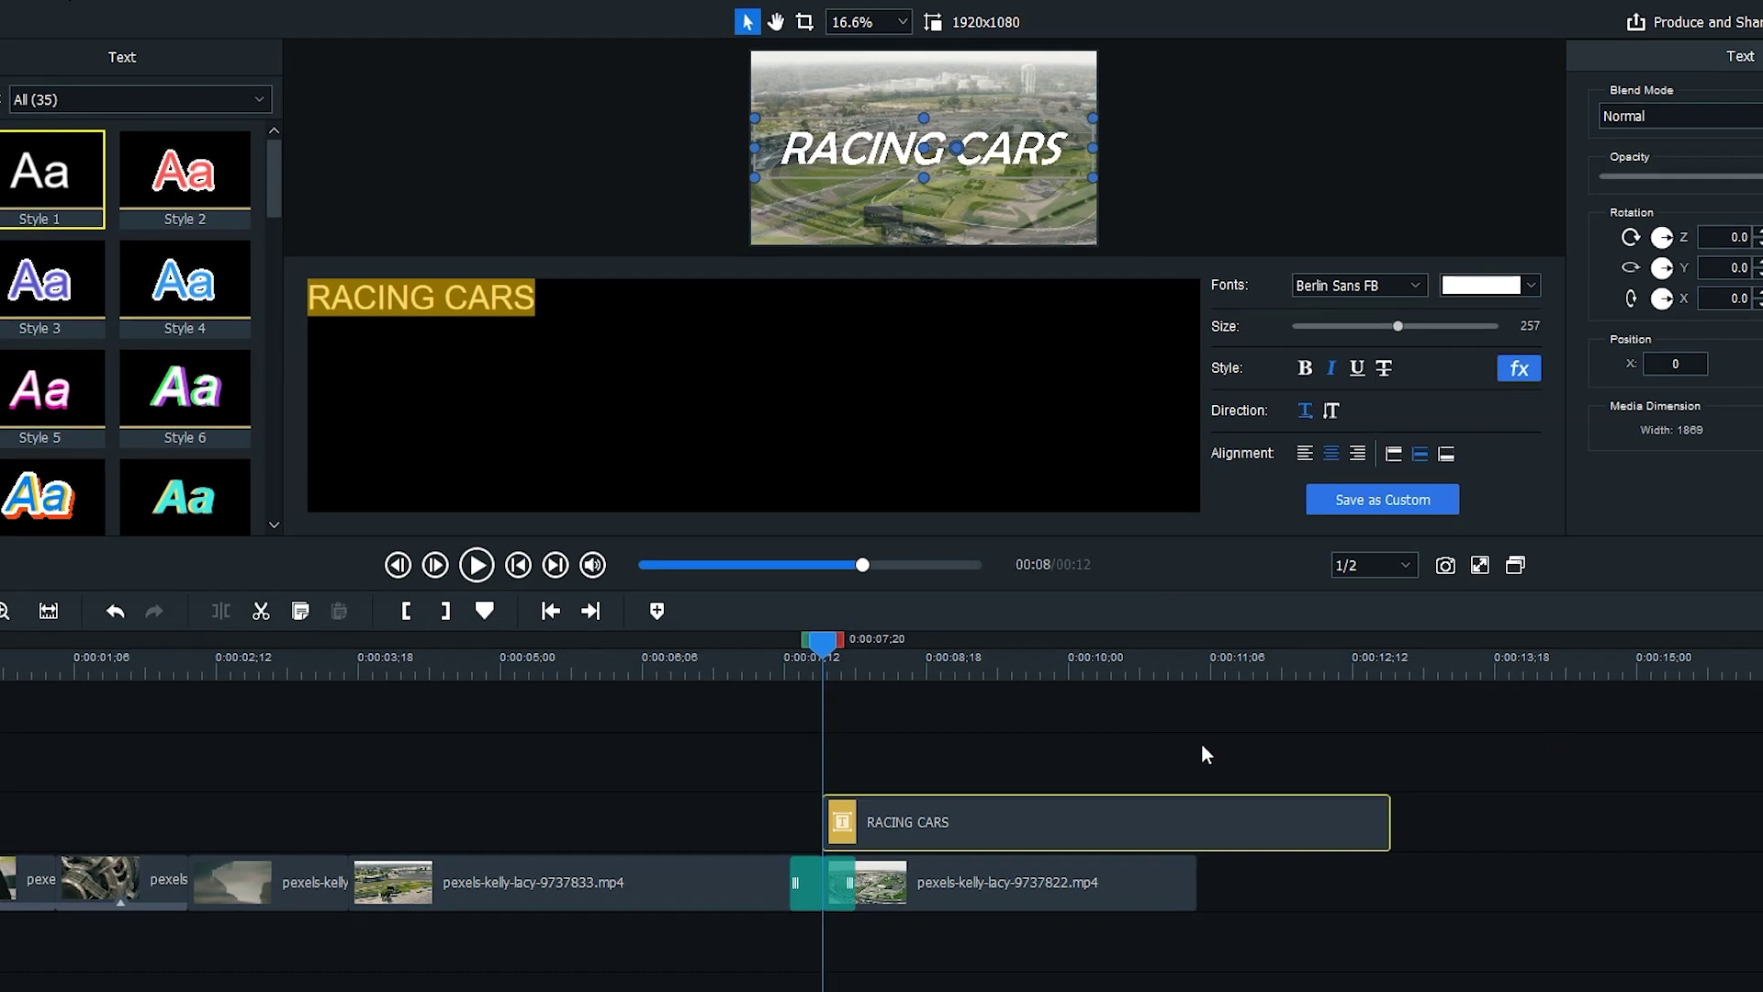
- Delete the Fade between the last two clips and trim RACING CARS to 0:00:03;07, ending with the video
left_click(1122, 748)
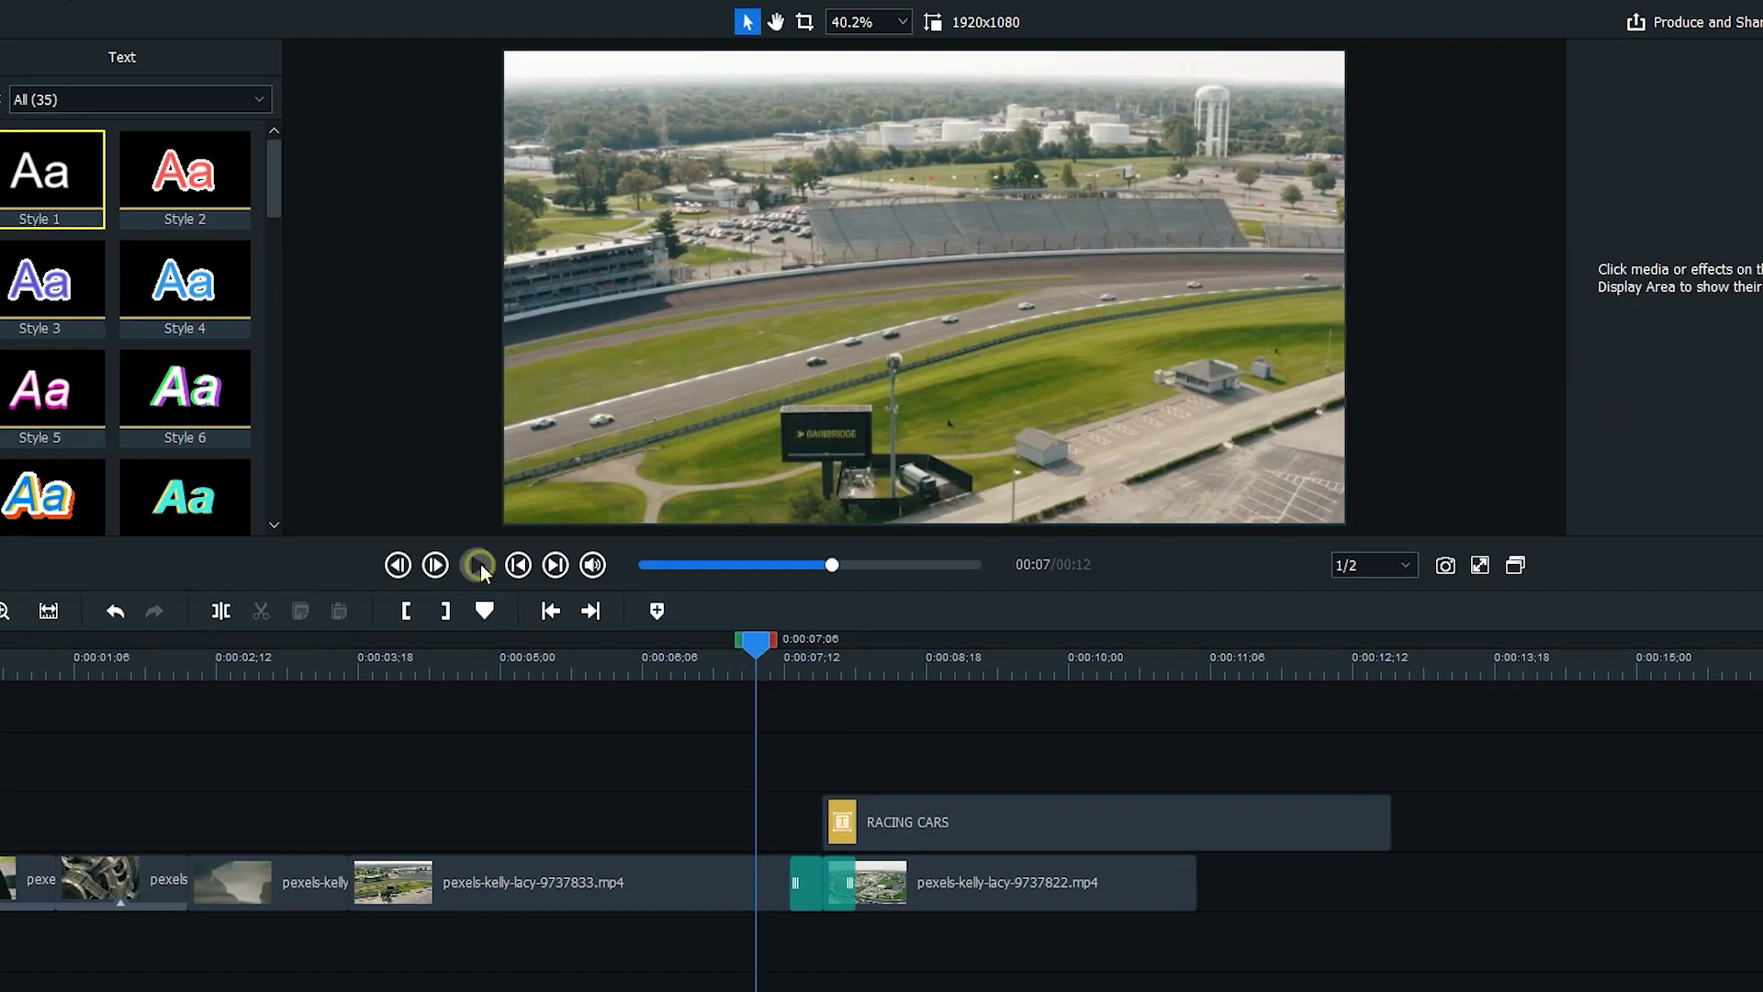
left_click(476, 564)
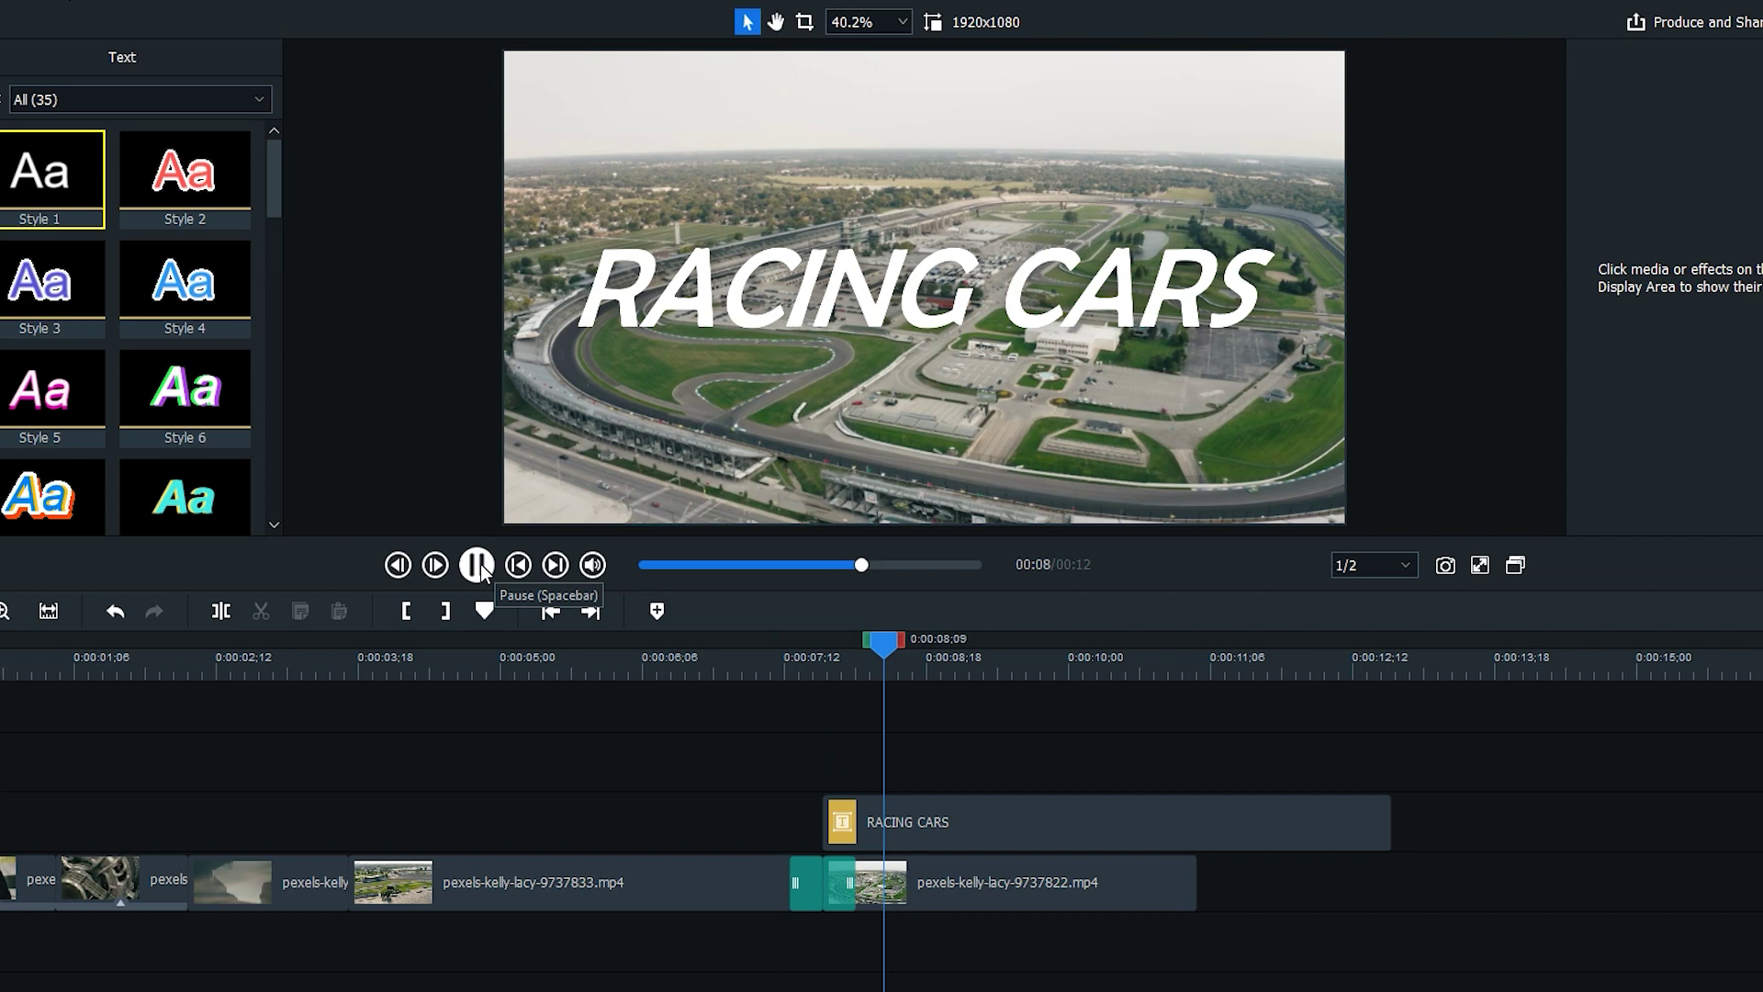
left_click(477, 564)
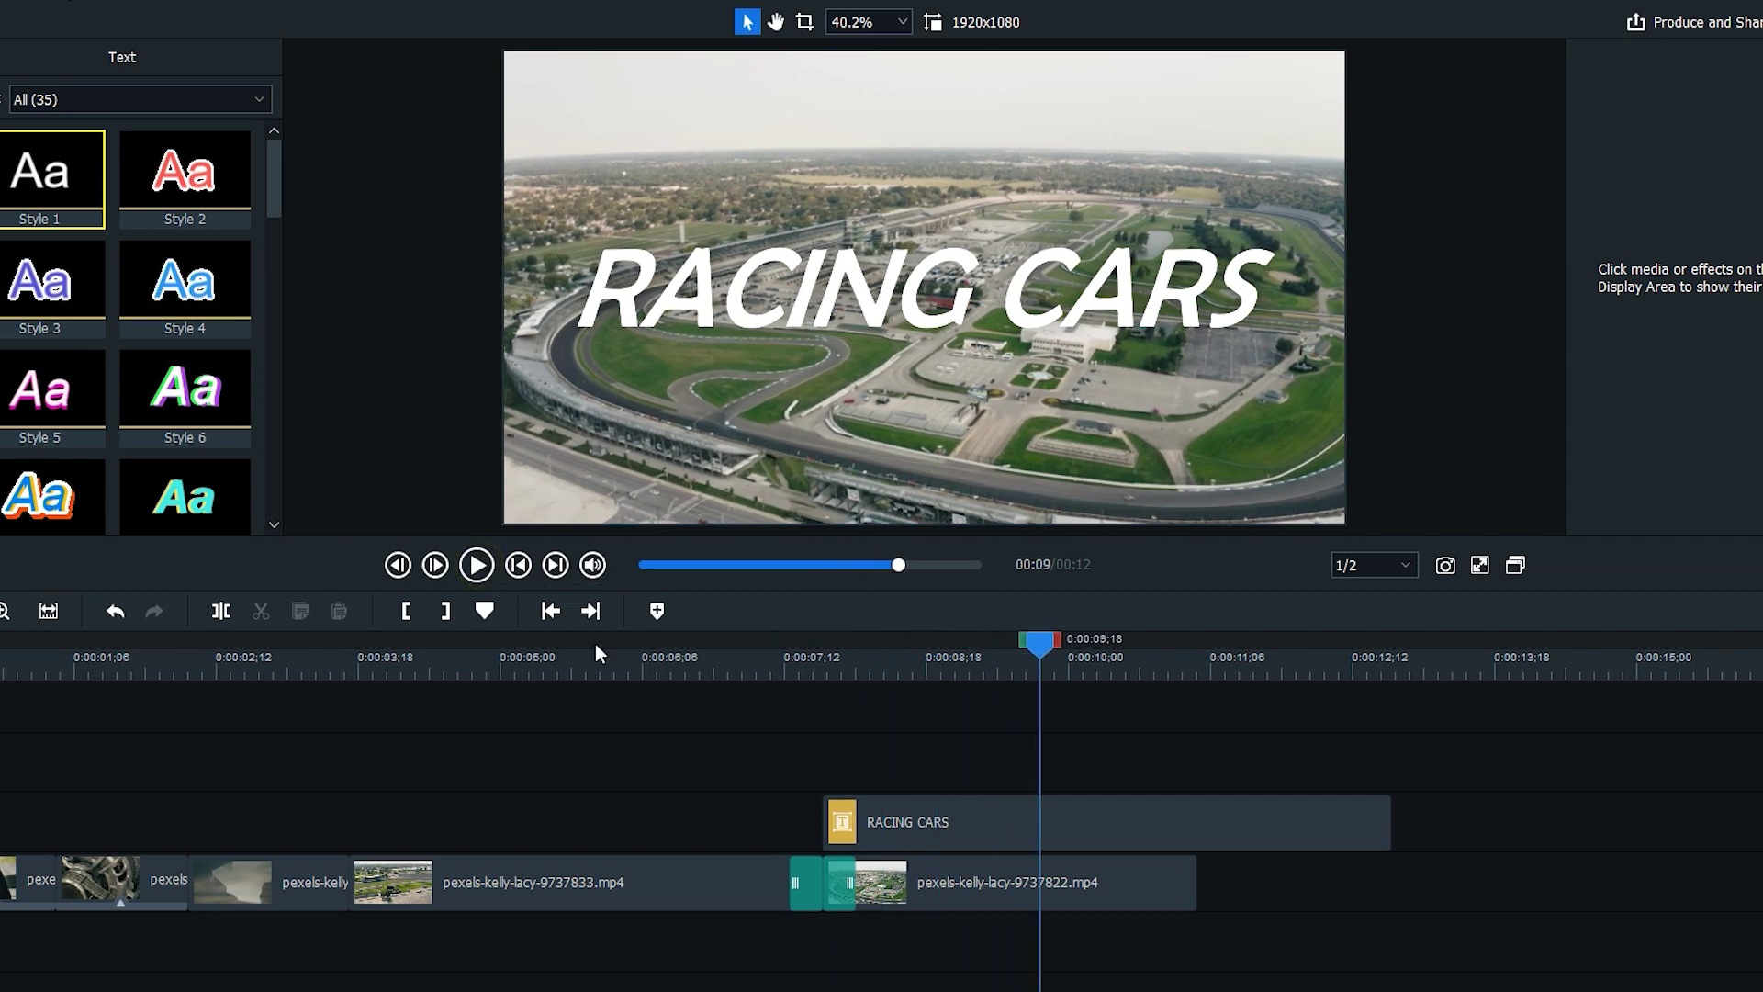
left_click(814, 893)
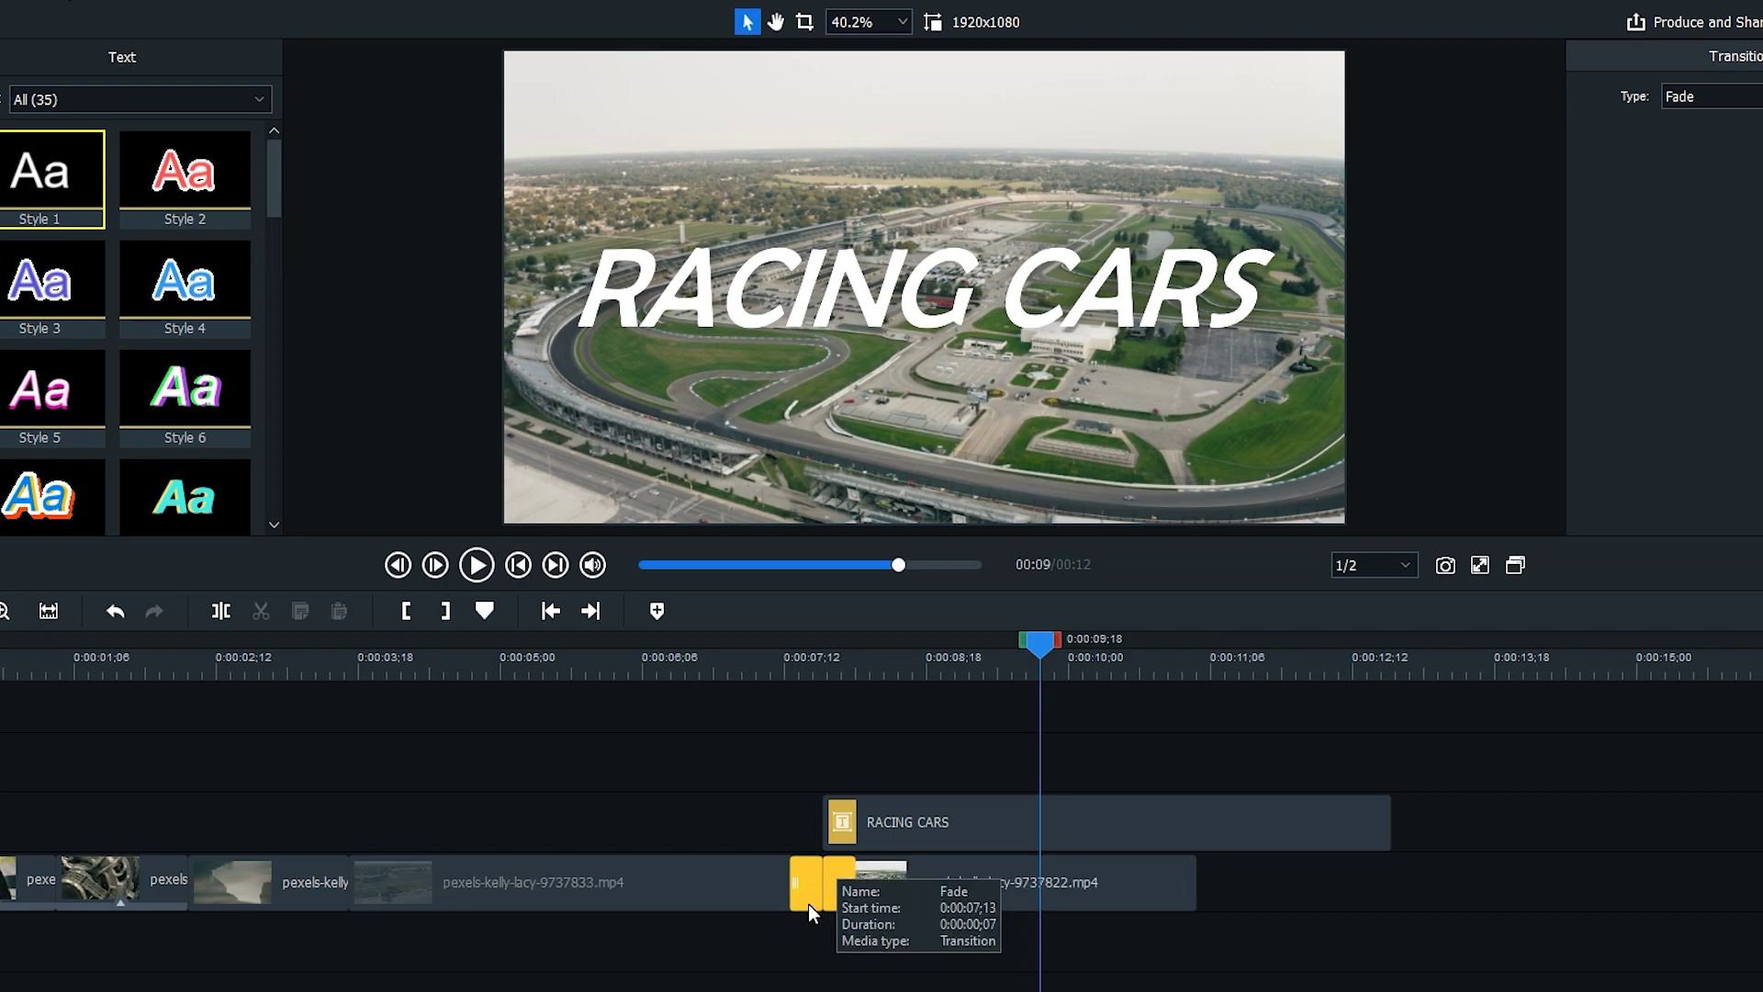
key("Delete")
left_click_drag(1390, 822, 1196, 871)
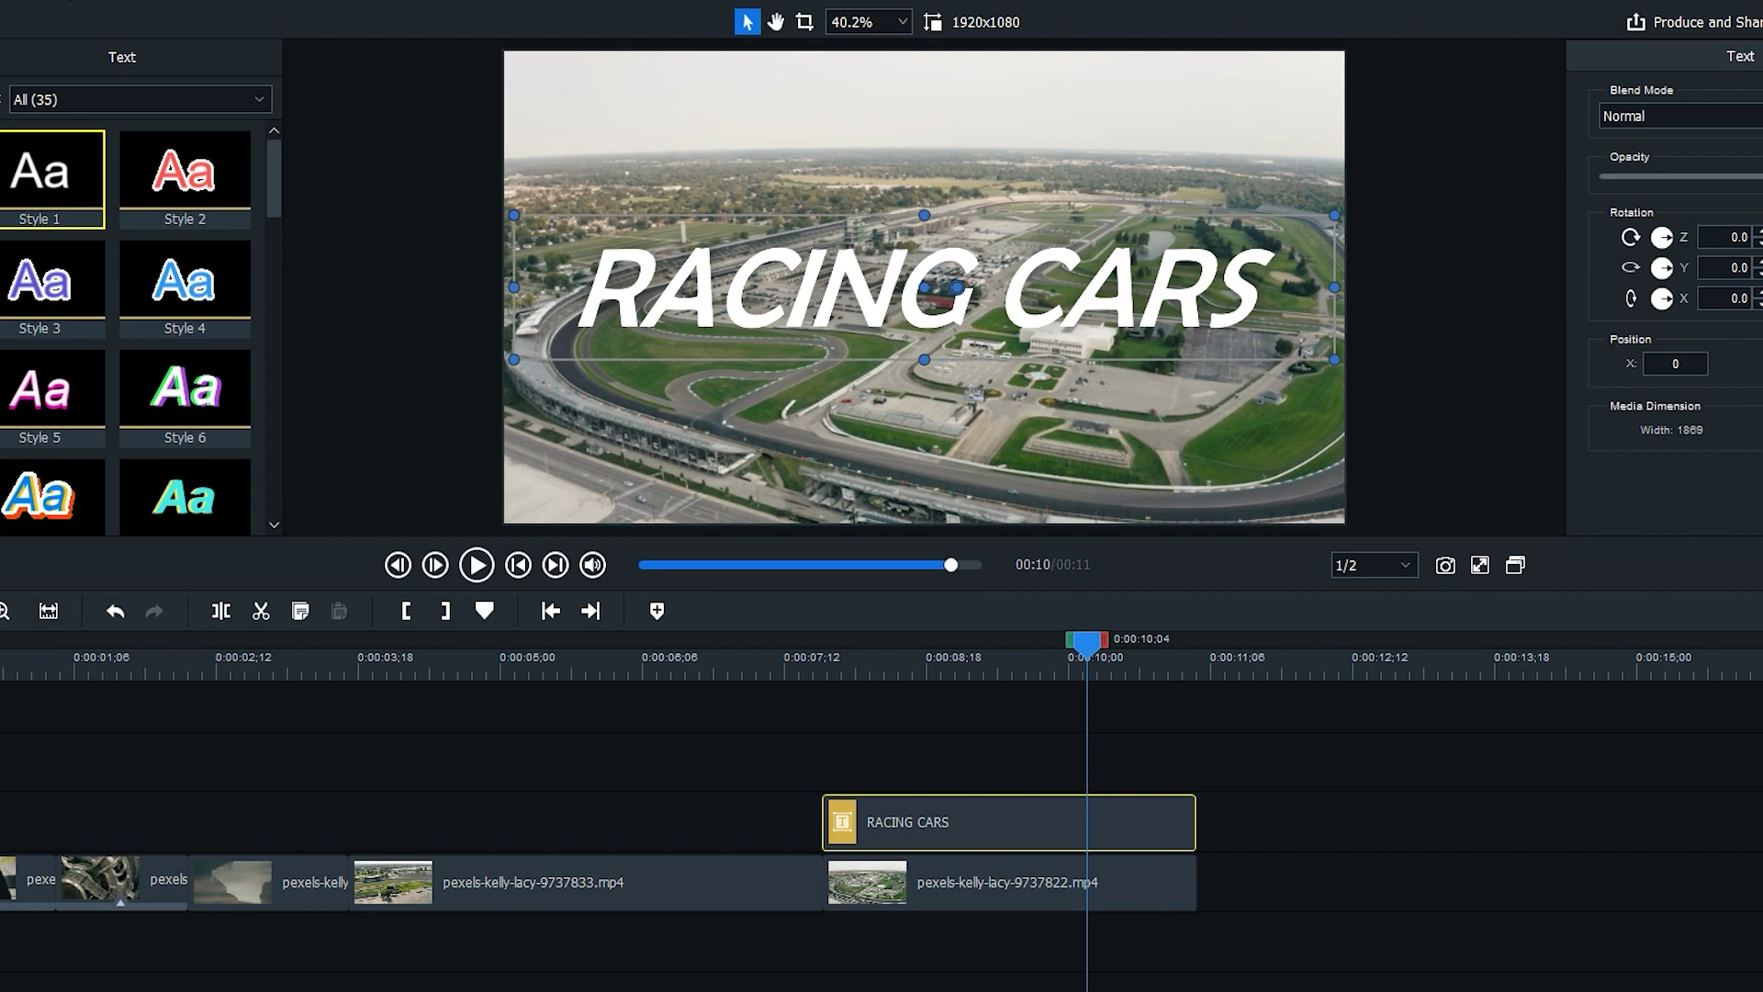
left_click(0, 340)
- Try the Shake filter on the RACING CARS title clip, then remove it
left_click(0, 393)
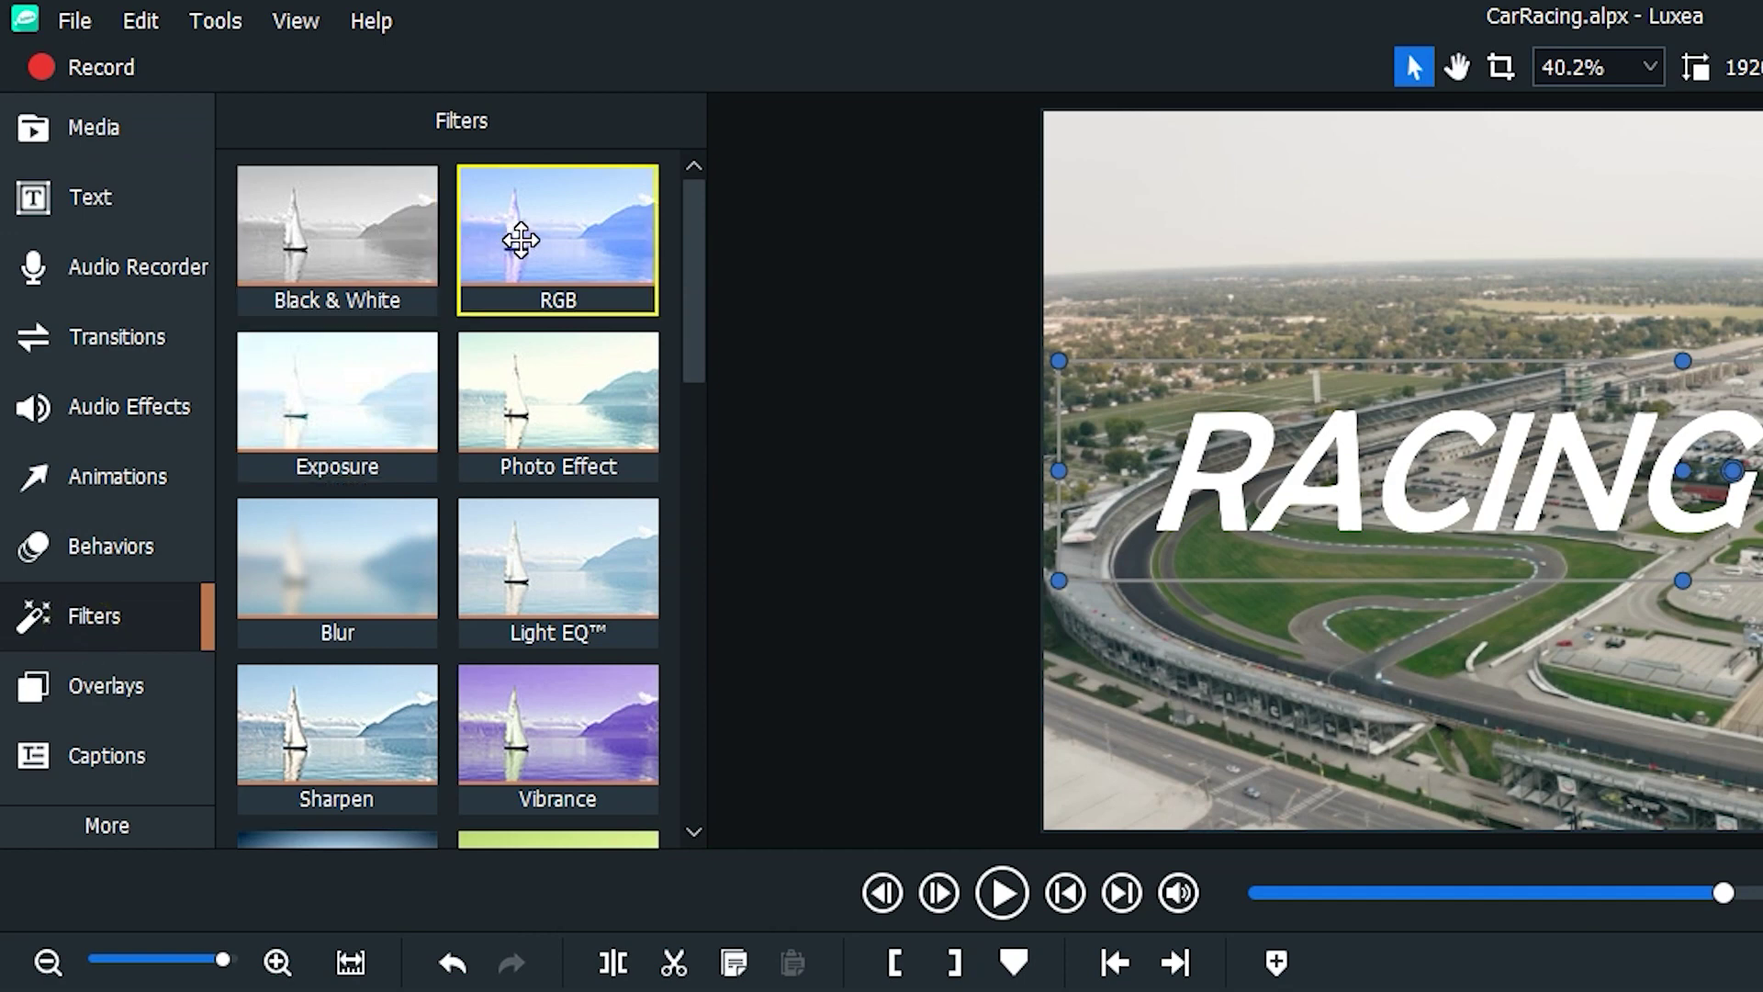
left_click_drag(689, 273, 683, 710)
left_click_drag(363, 439, 948, 888)
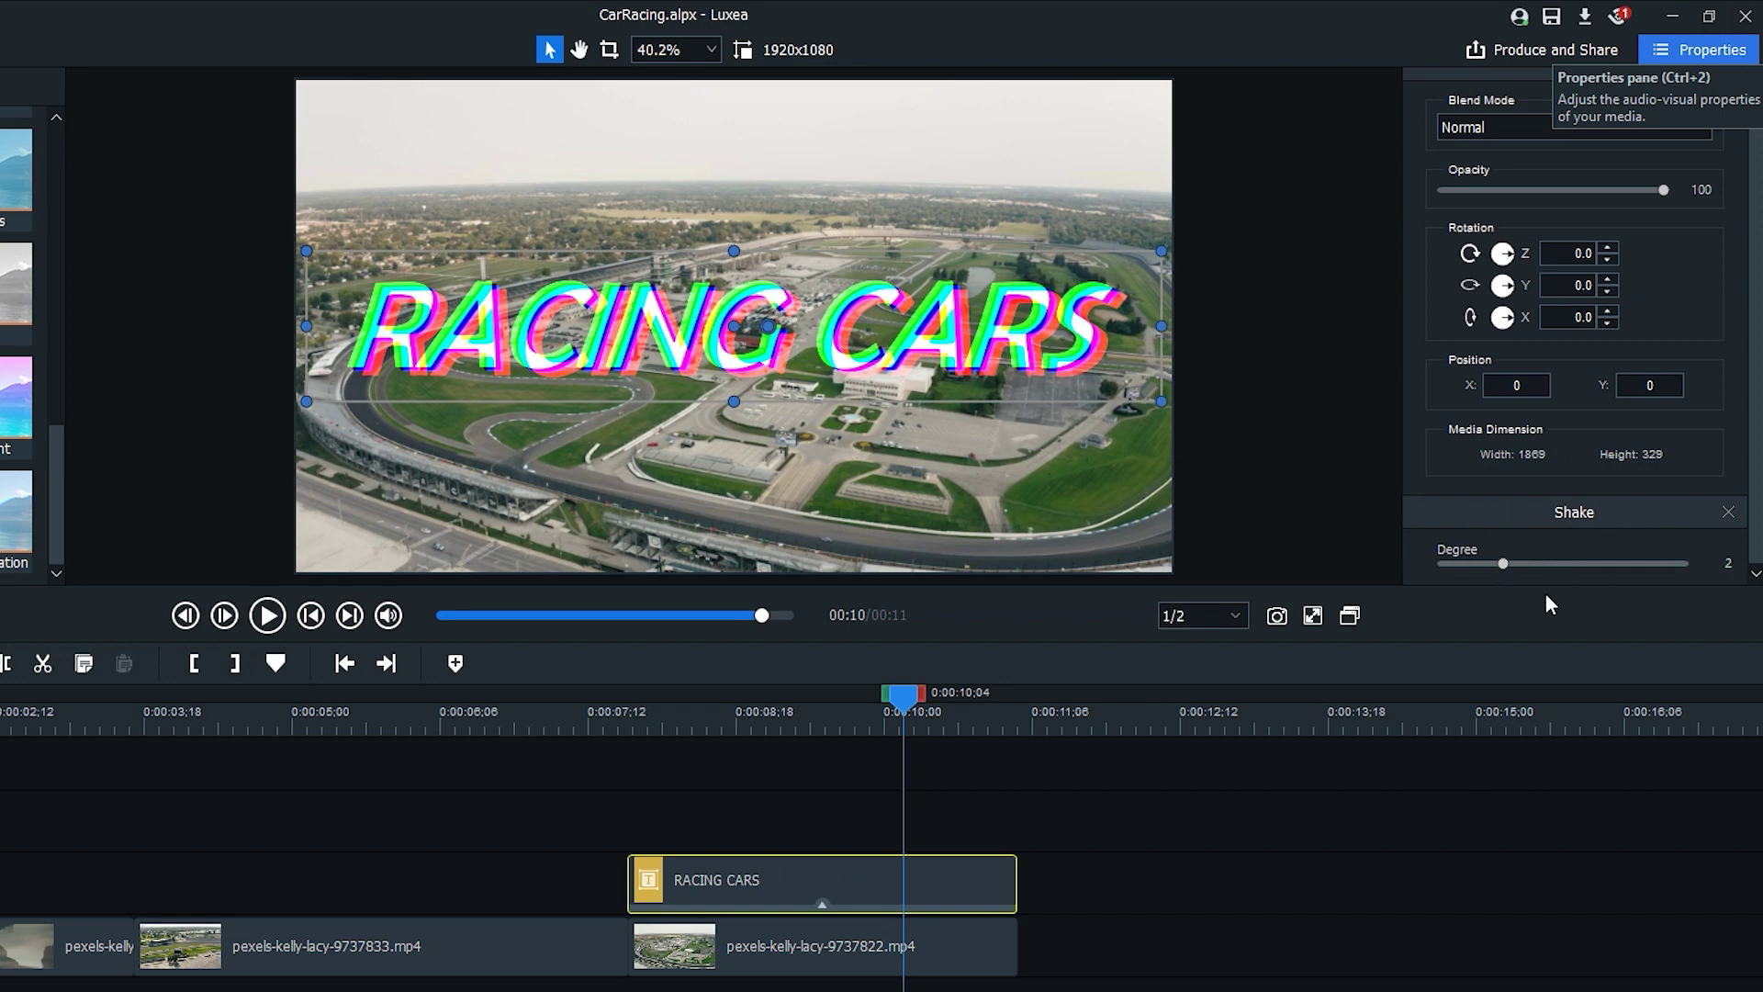
left_click(266, 615)
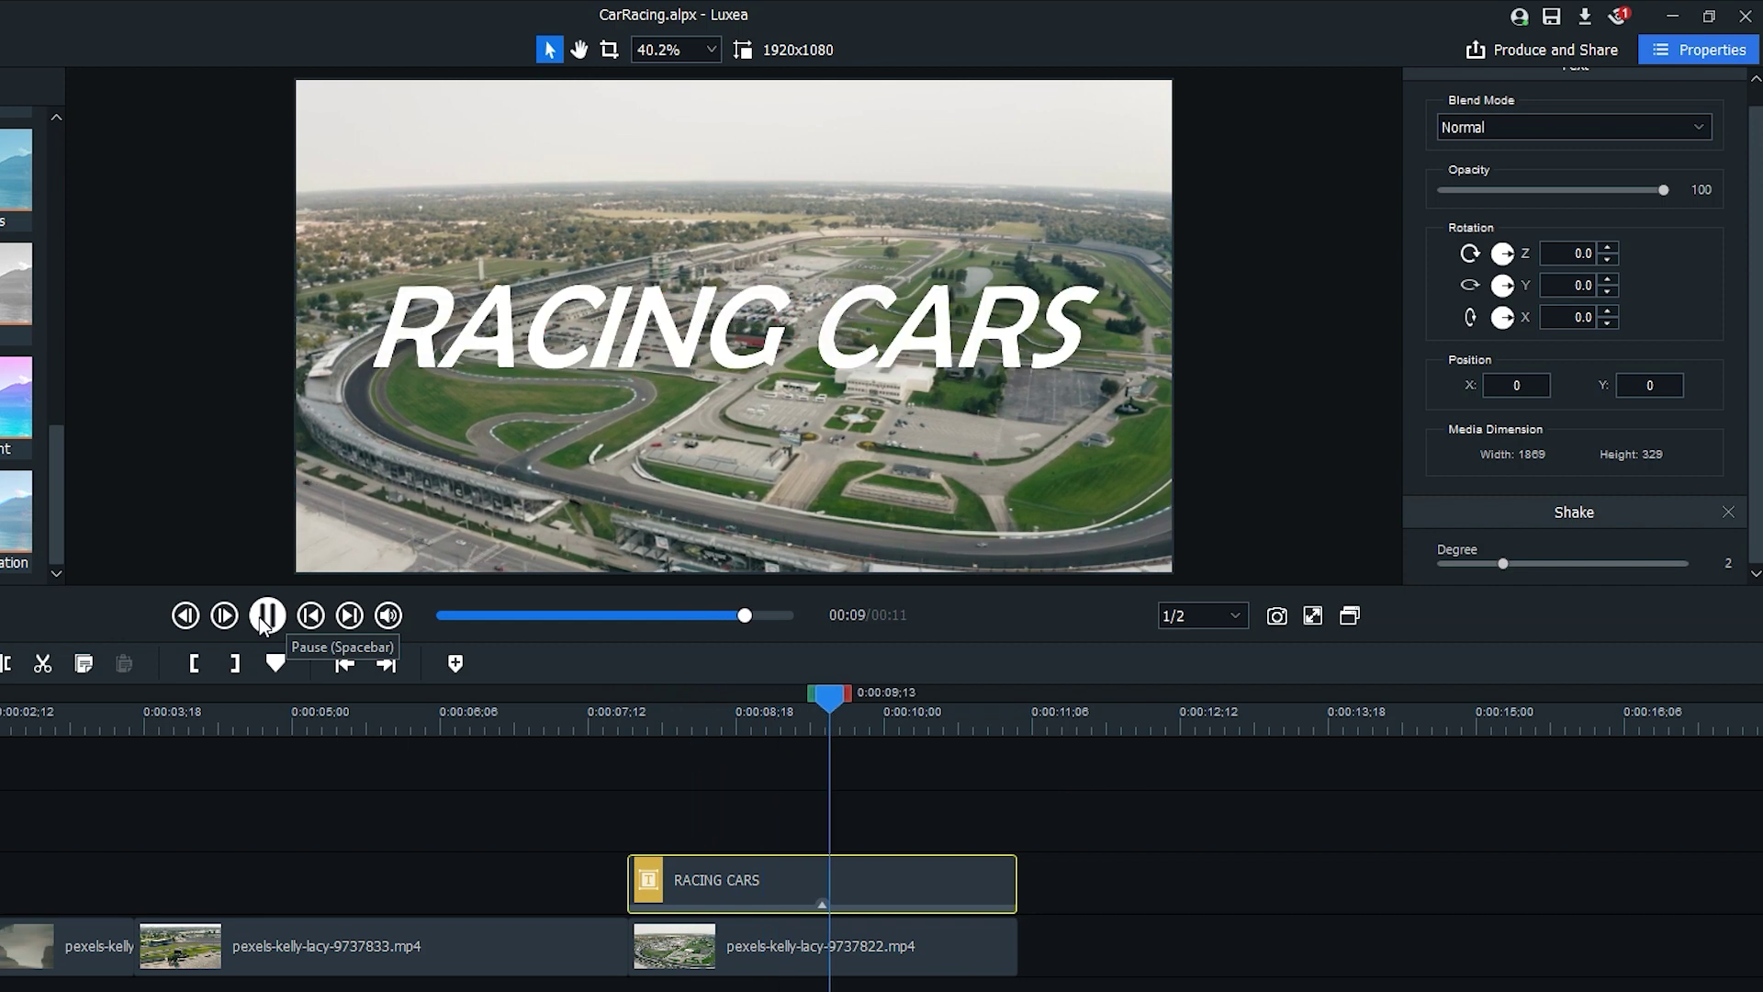
left_click(266, 615)
left_click_drag(1506, 560, 1446, 565)
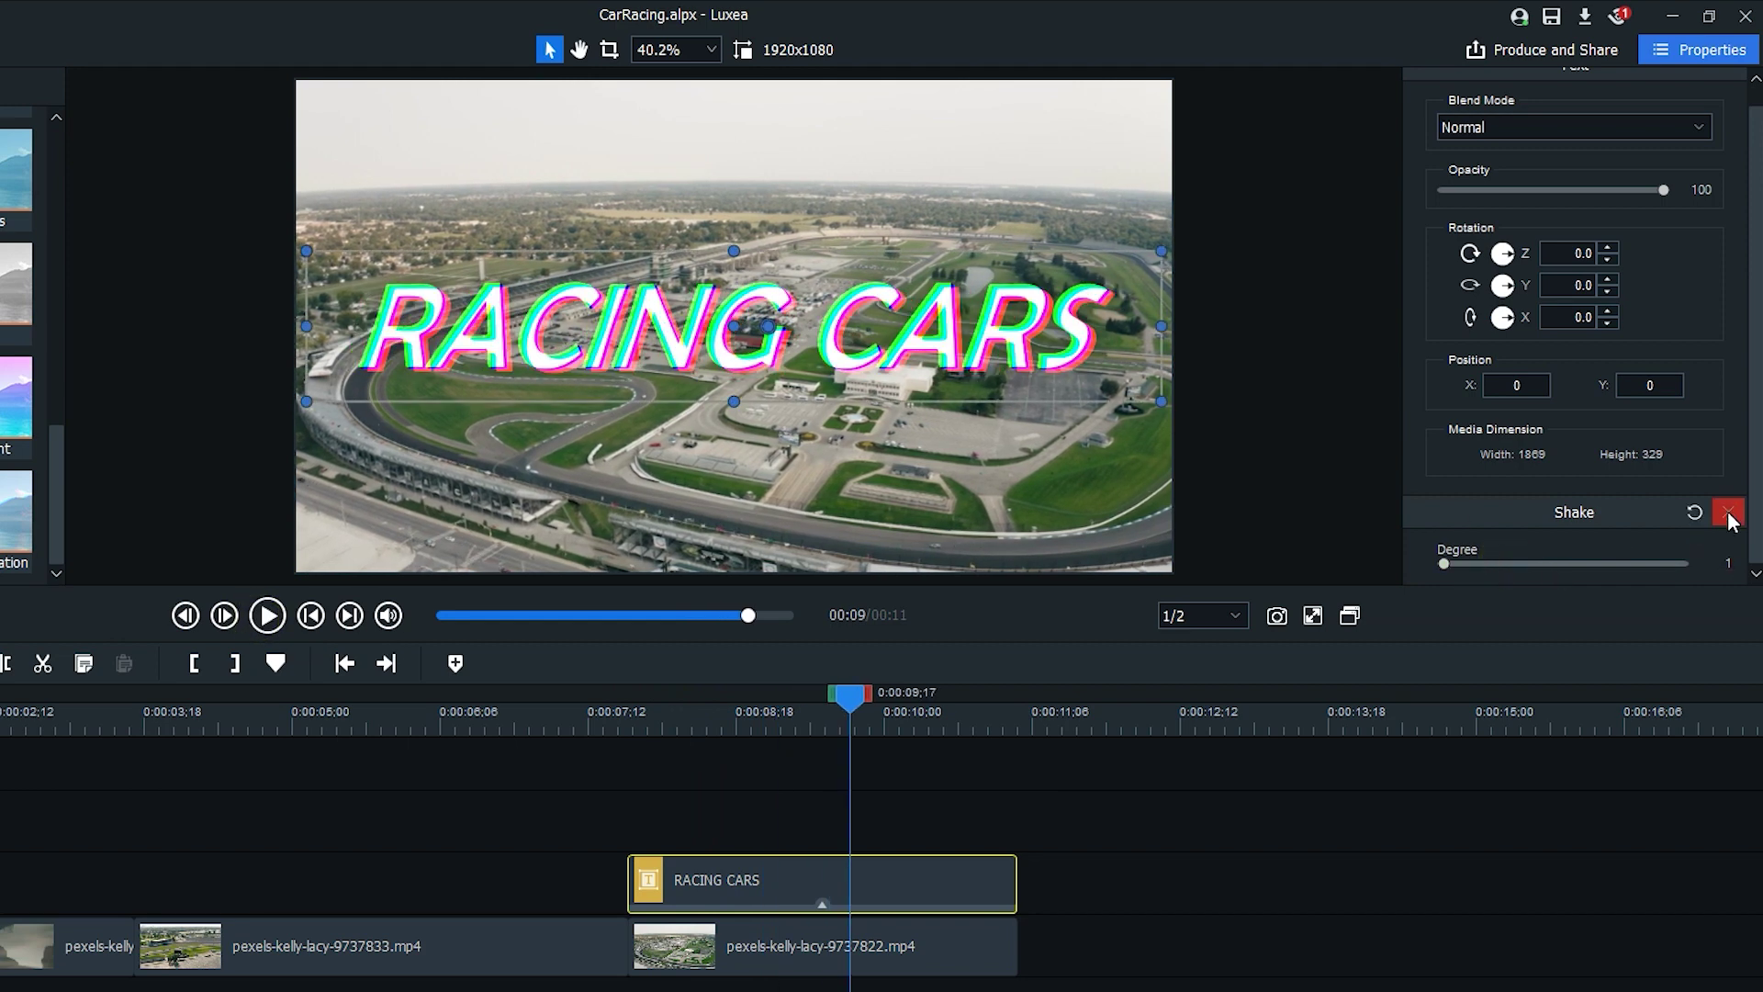
left_click(1728, 514)
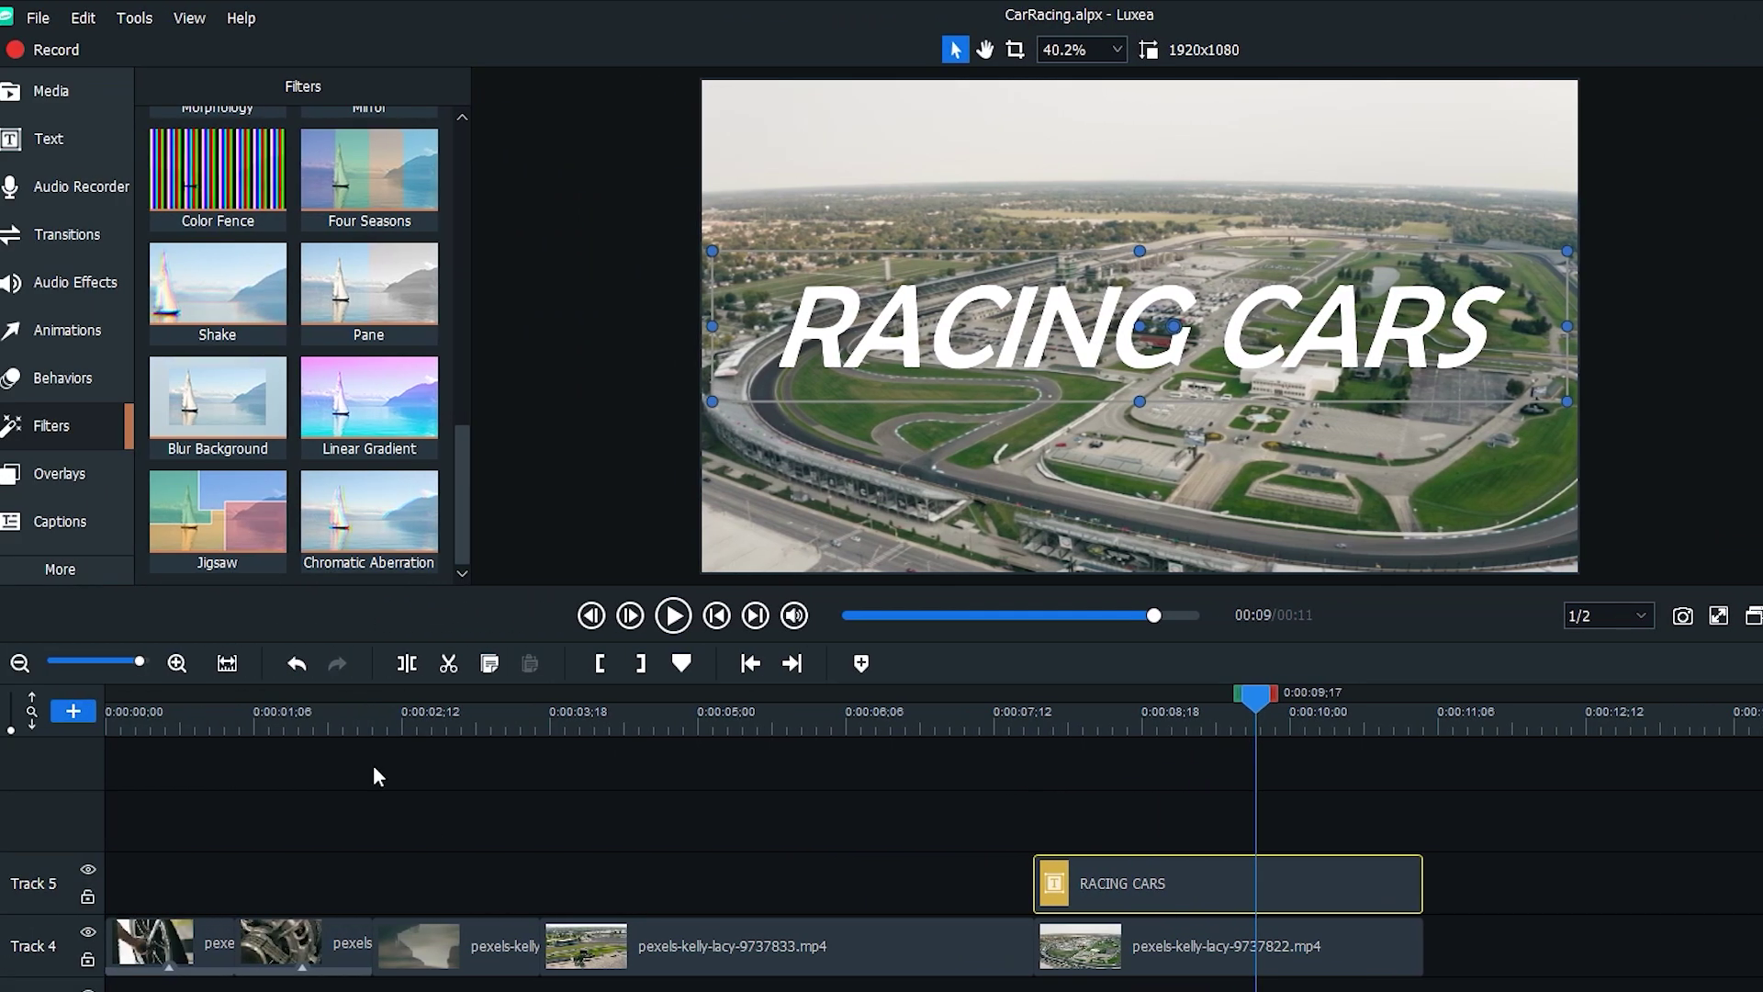
- Apply Chromatic Aberration to the RACING CARS title at degree 1 and preview it
left_click_drag(373, 517, 1229, 887)
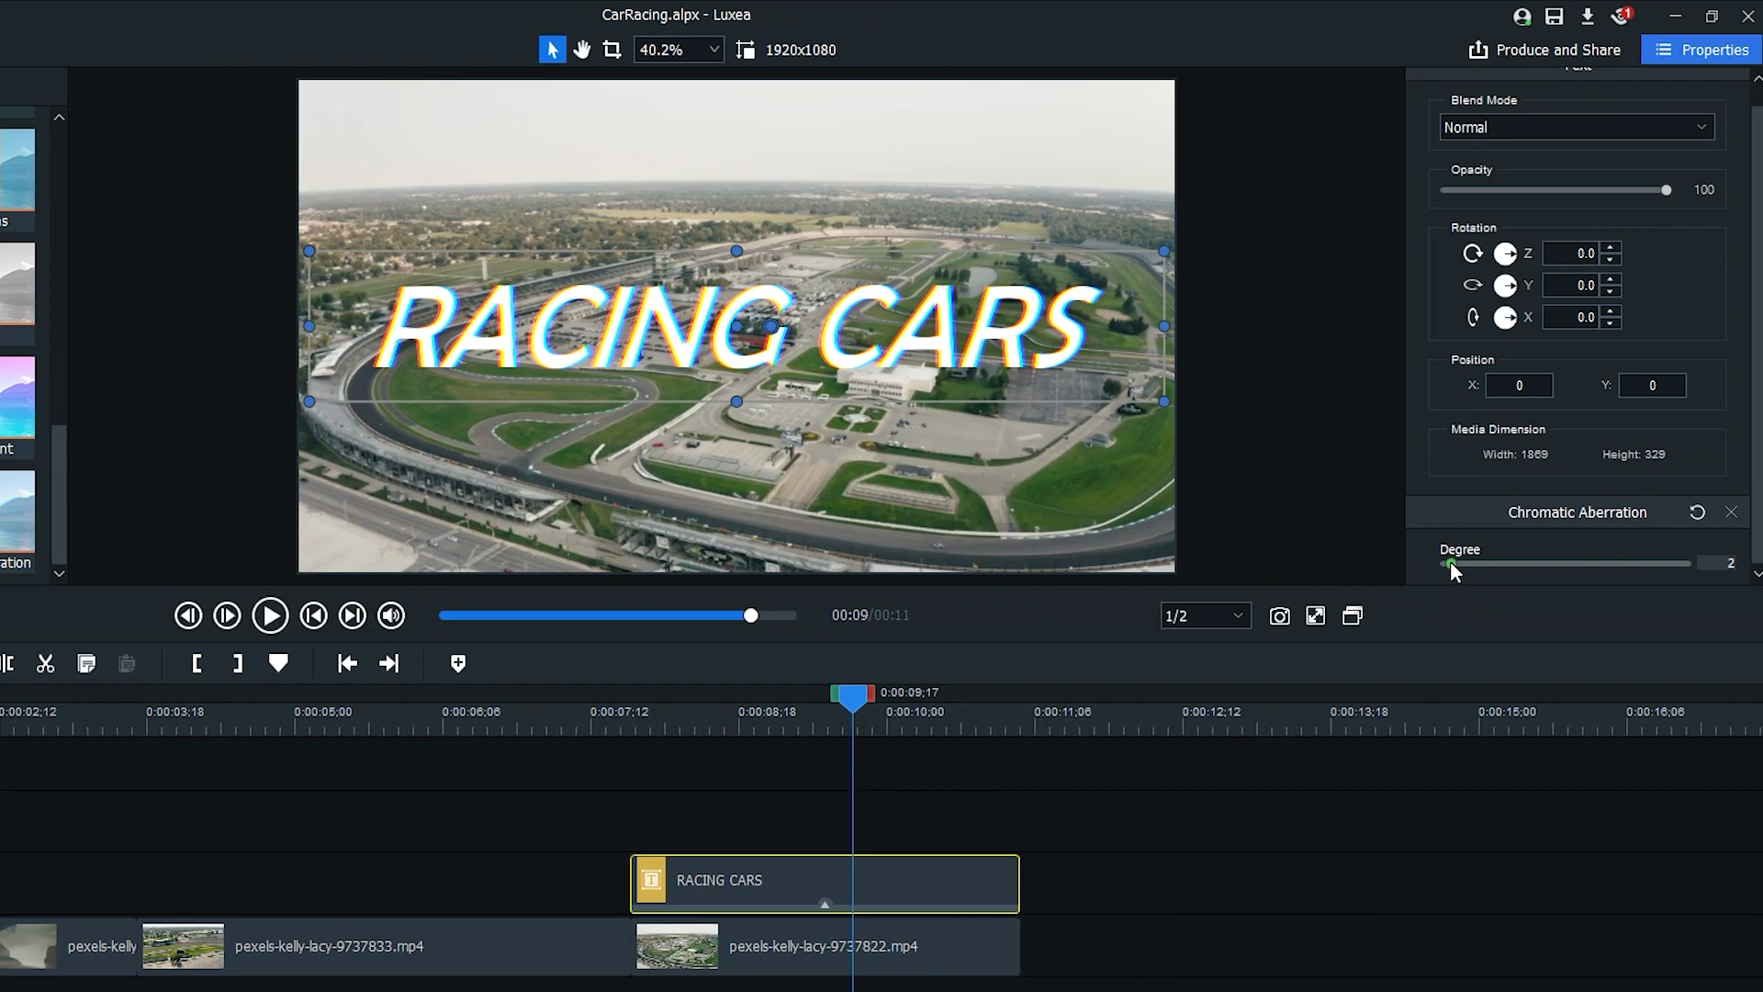
left_click(611, 712)
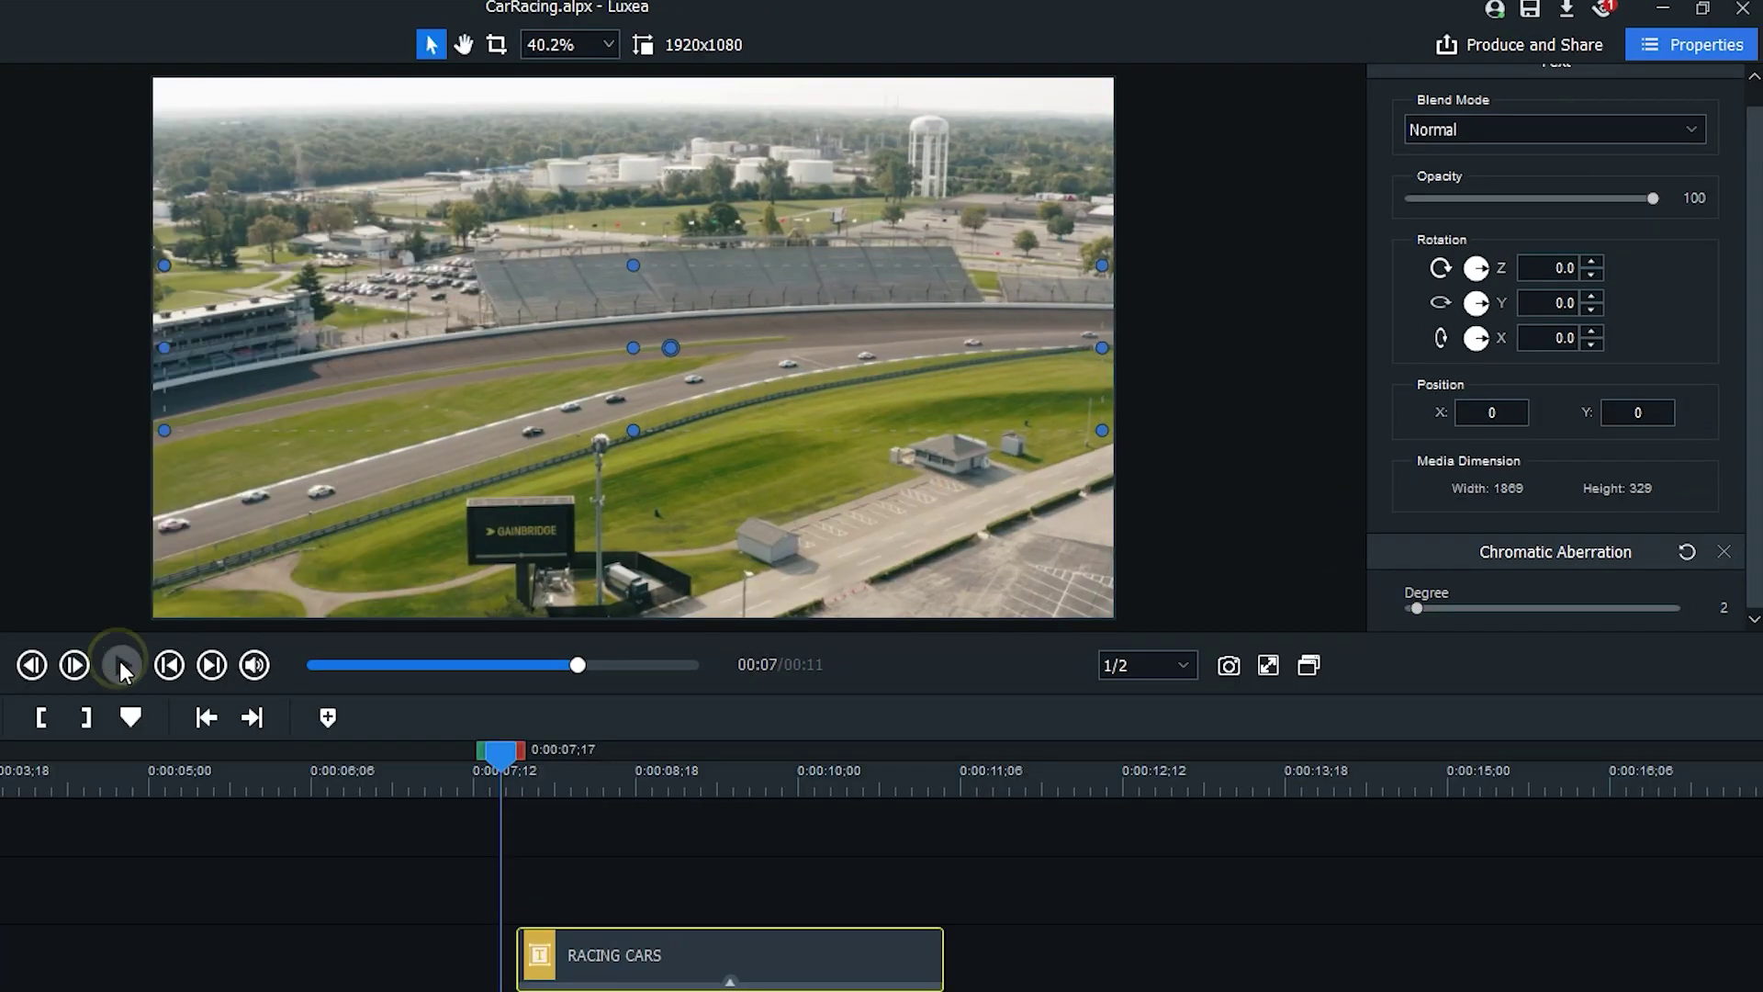
left_click(120, 661)
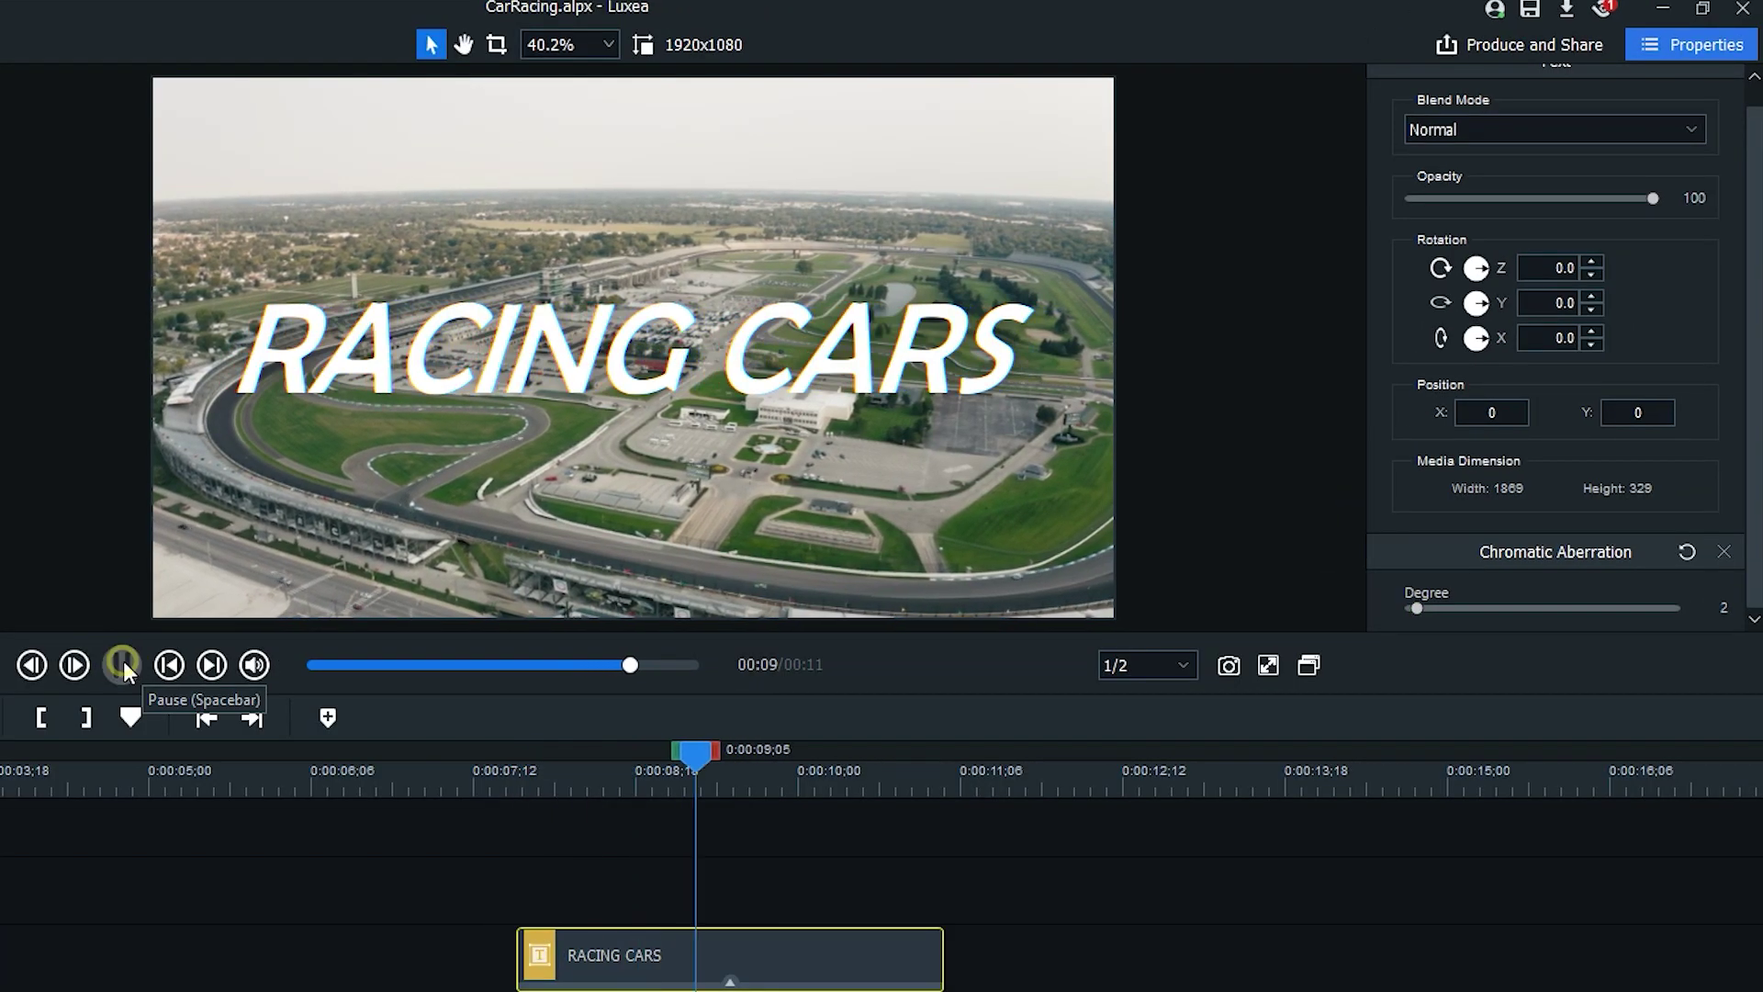
left_click(124, 666)
left_click(909, 882)
left_click(839, 975)
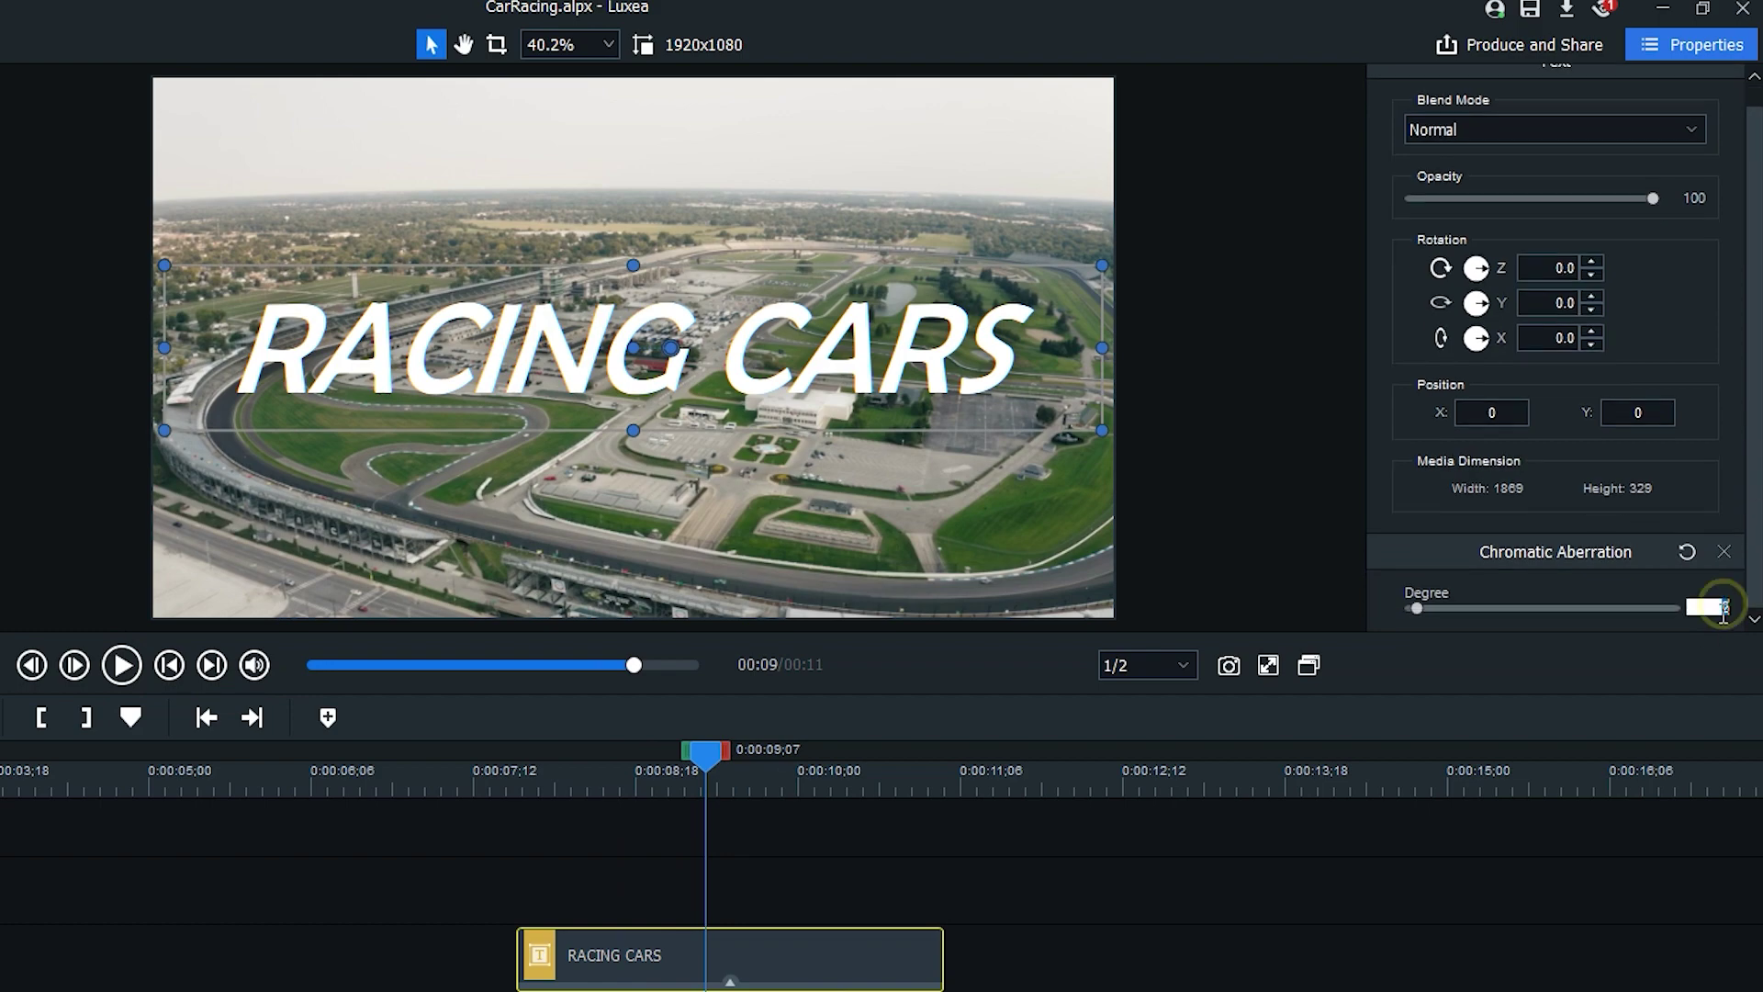
left_click(496, 779)
left_click(122, 664)
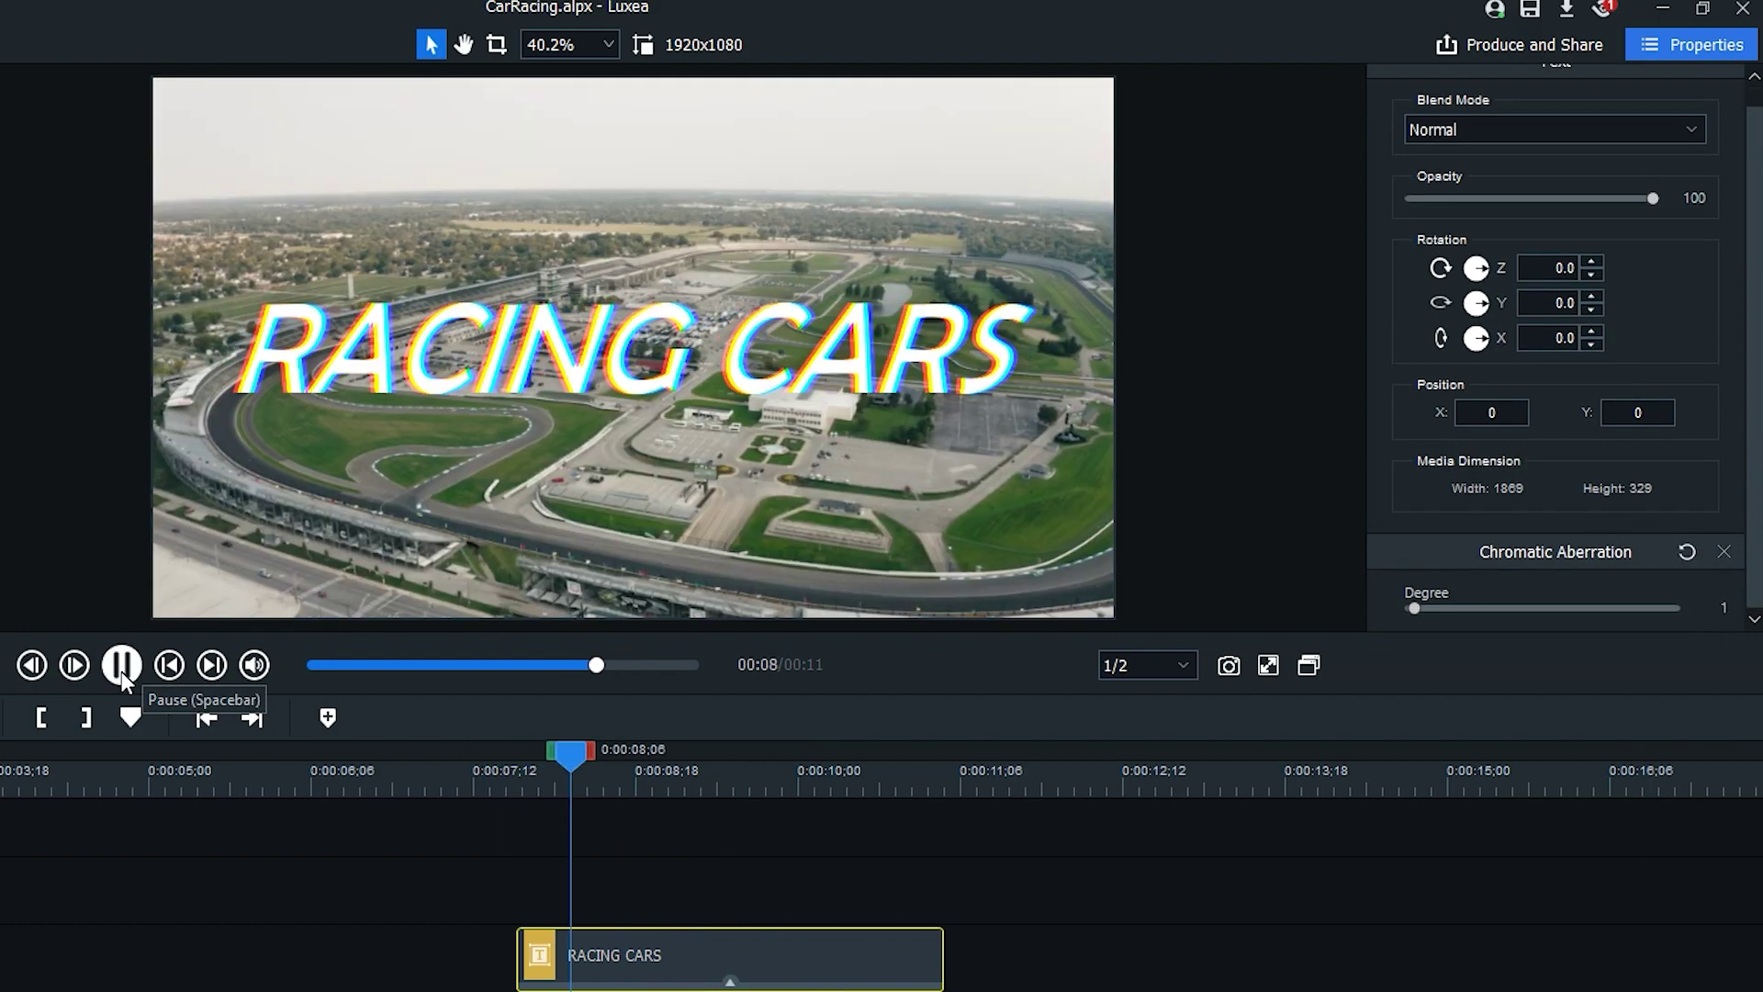
left_click(121, 665)
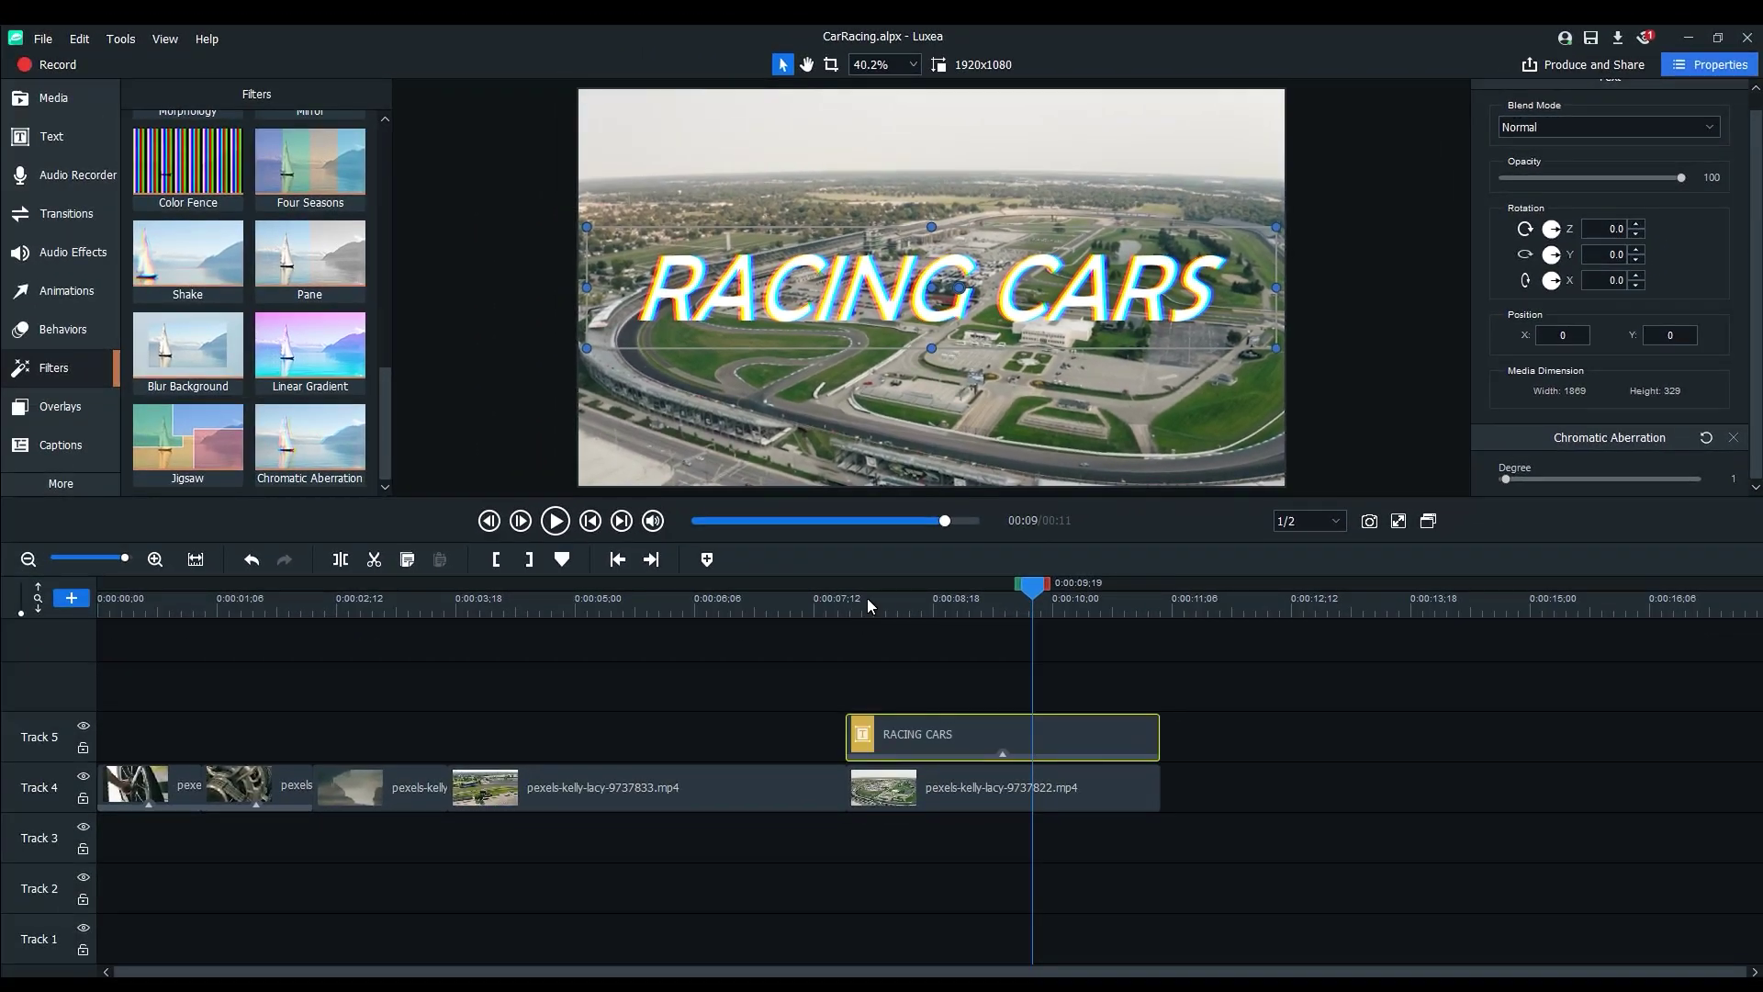
- Trim the RACING CARS title to start at about 0:08, add a Fade transition at its start, and preview
left_click_drag(867, 598, 885, 597)
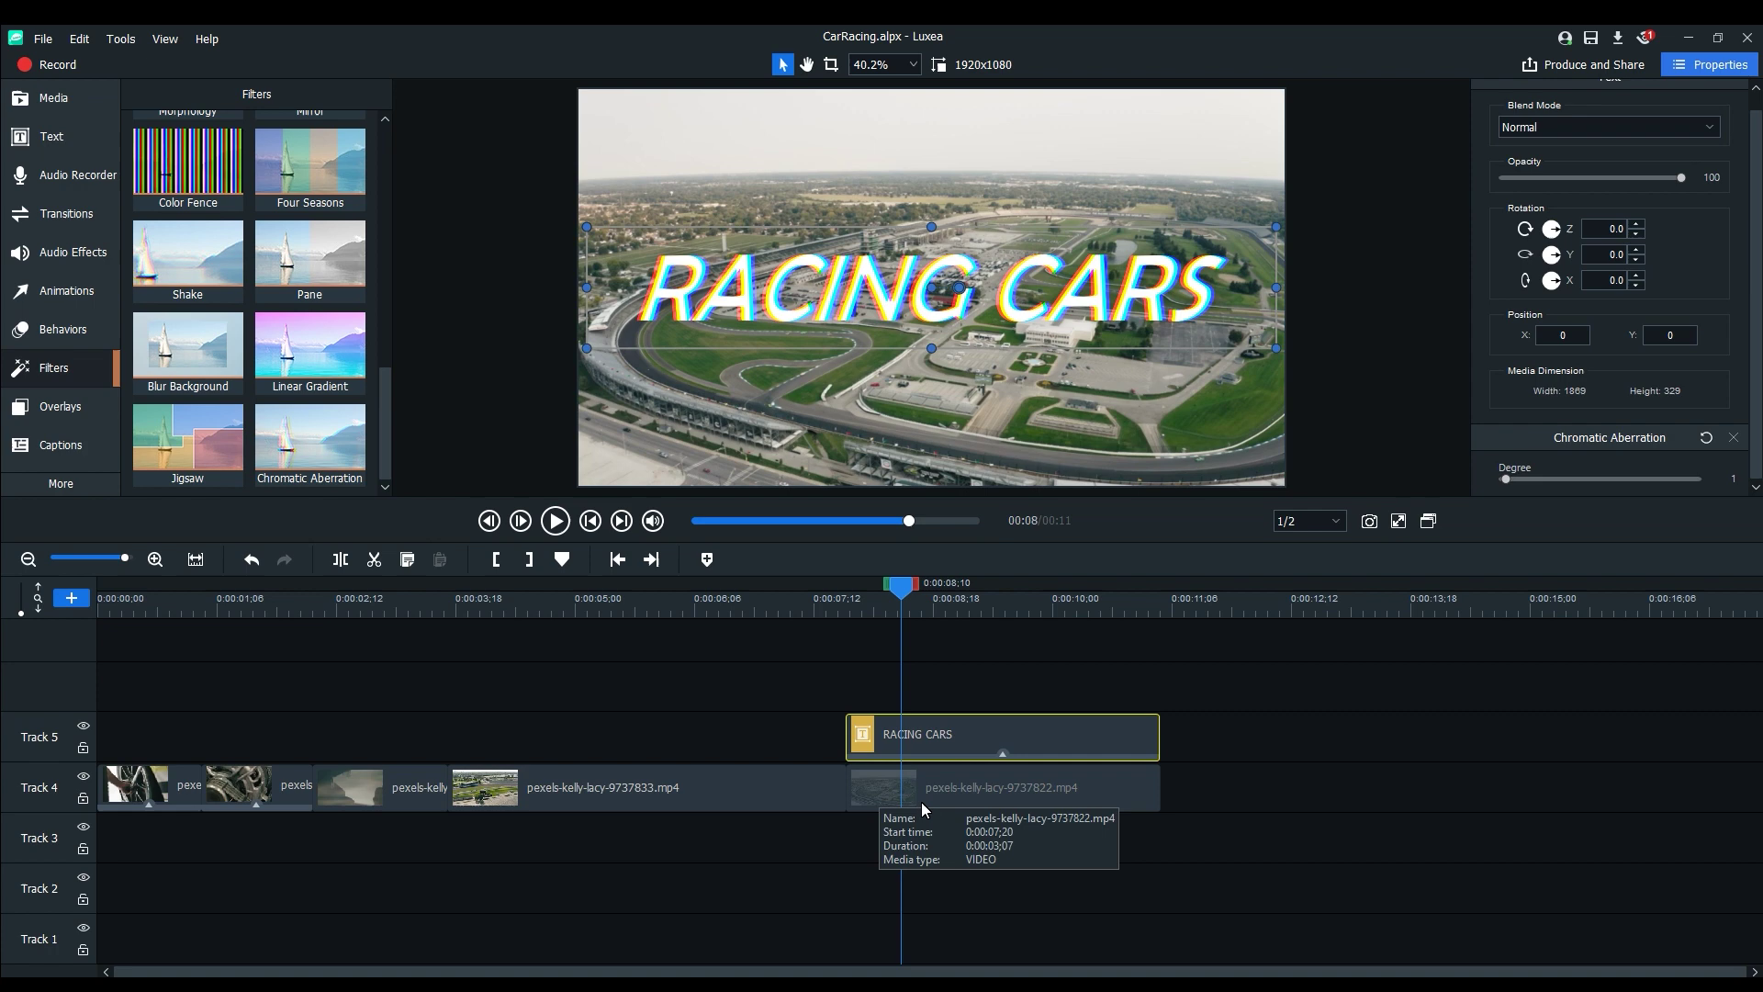
left_click_drag(846, 749, 902, 749)
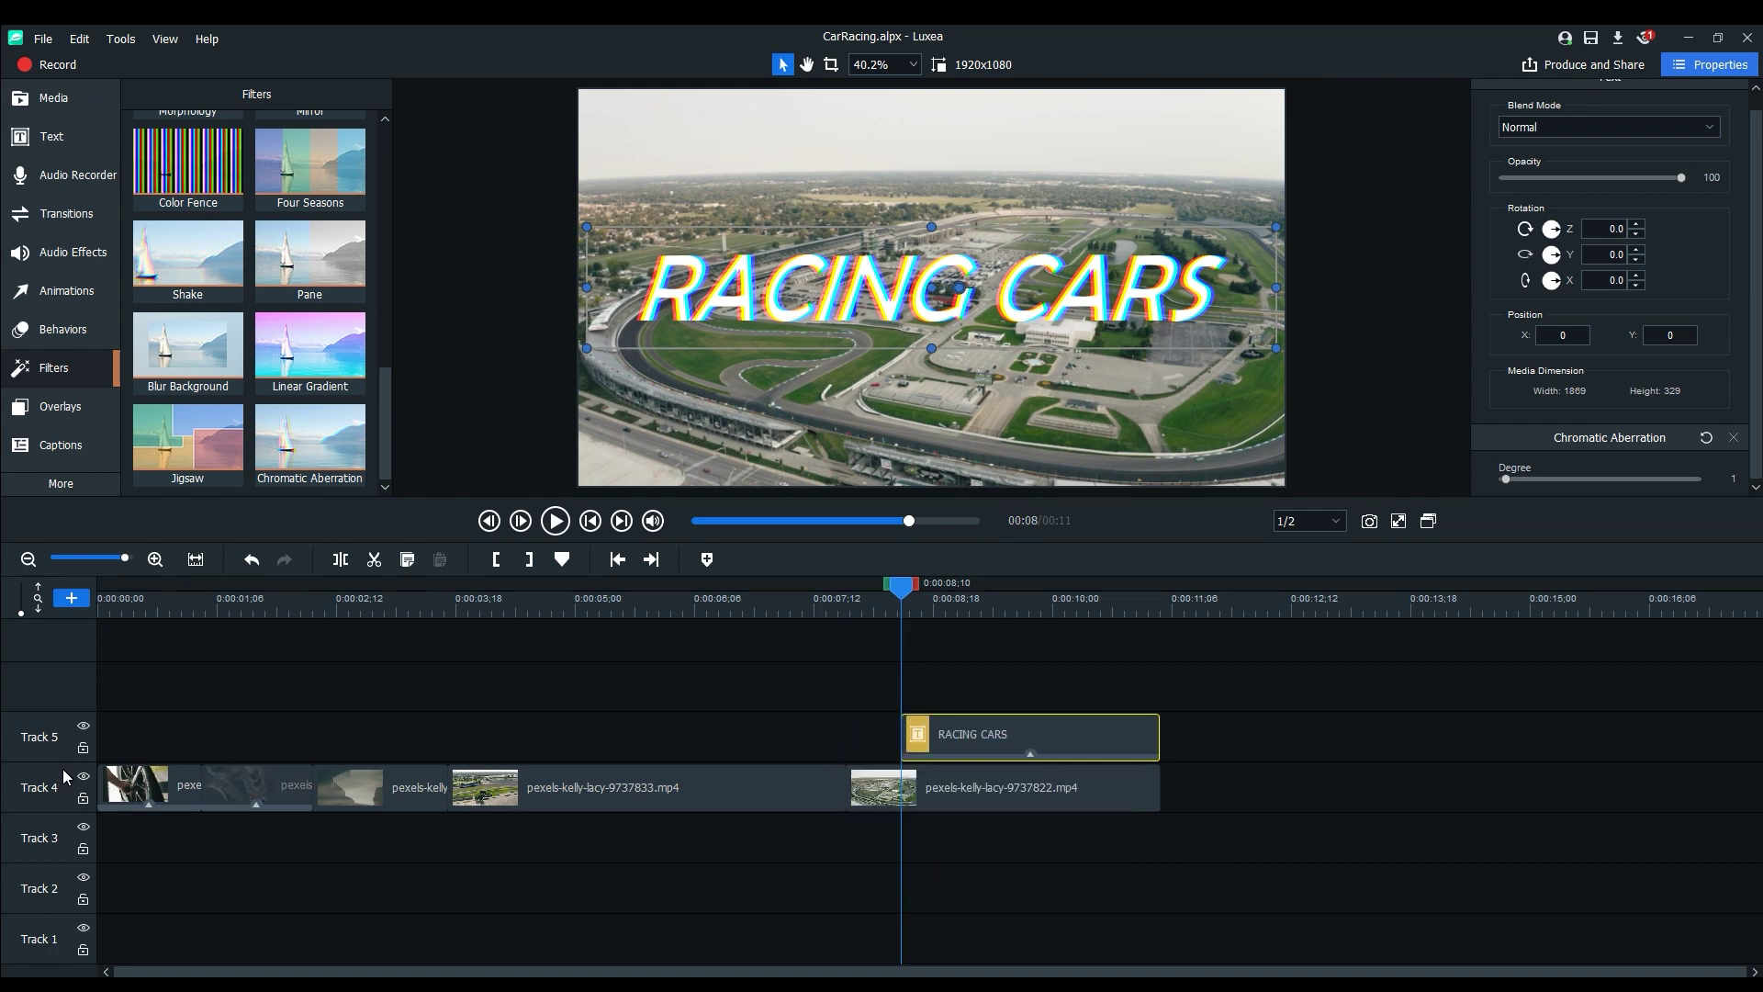
left_click(66, 213)
left_click_drag(187, 333, 929, 747)
left_click(984, 745)
left_click(831, 617)
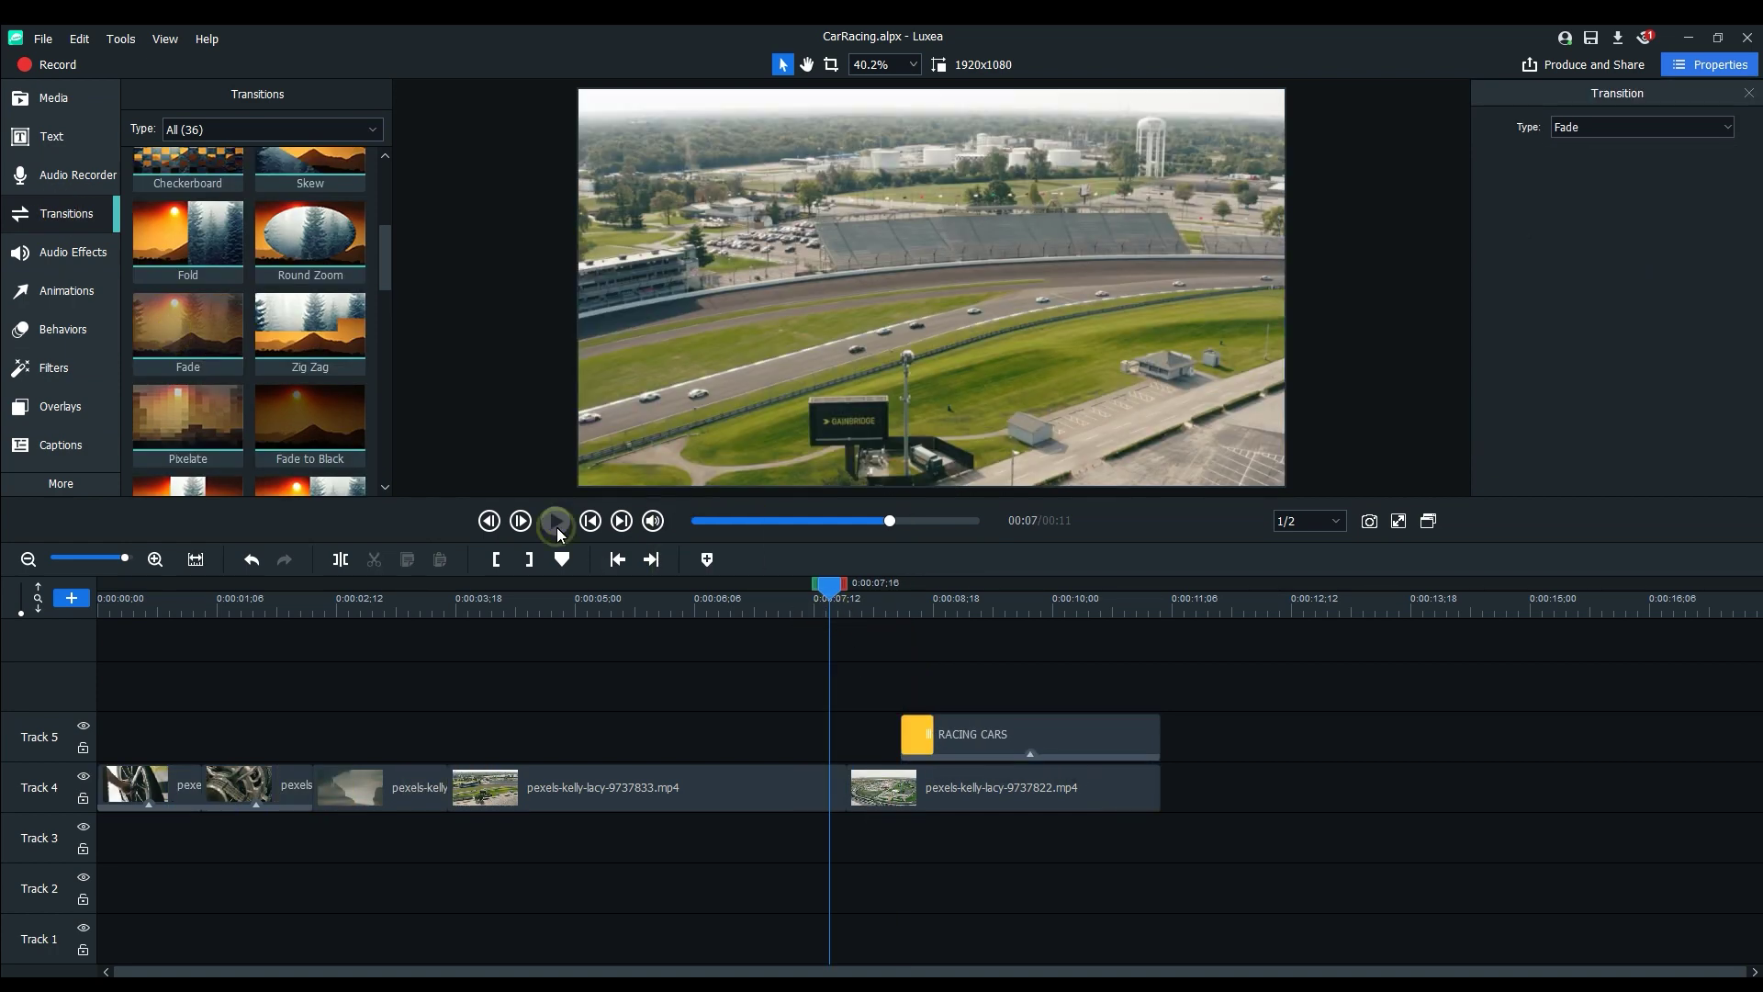
left_click(555, 523)
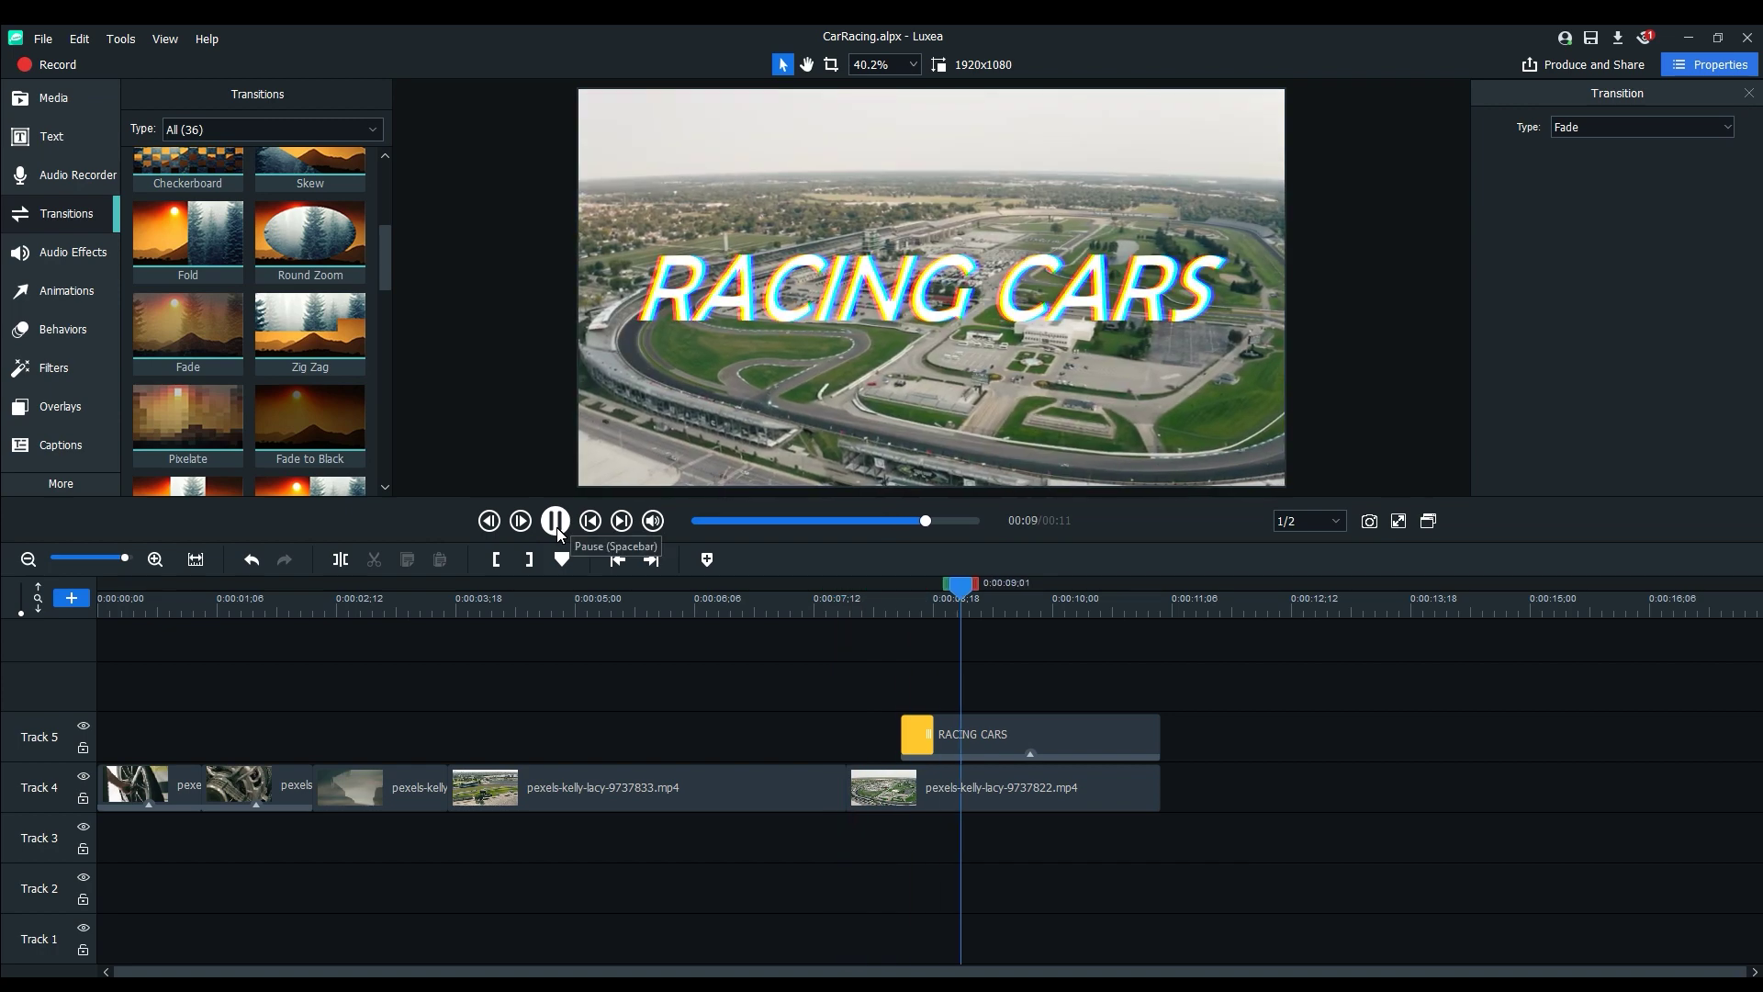
key("space")
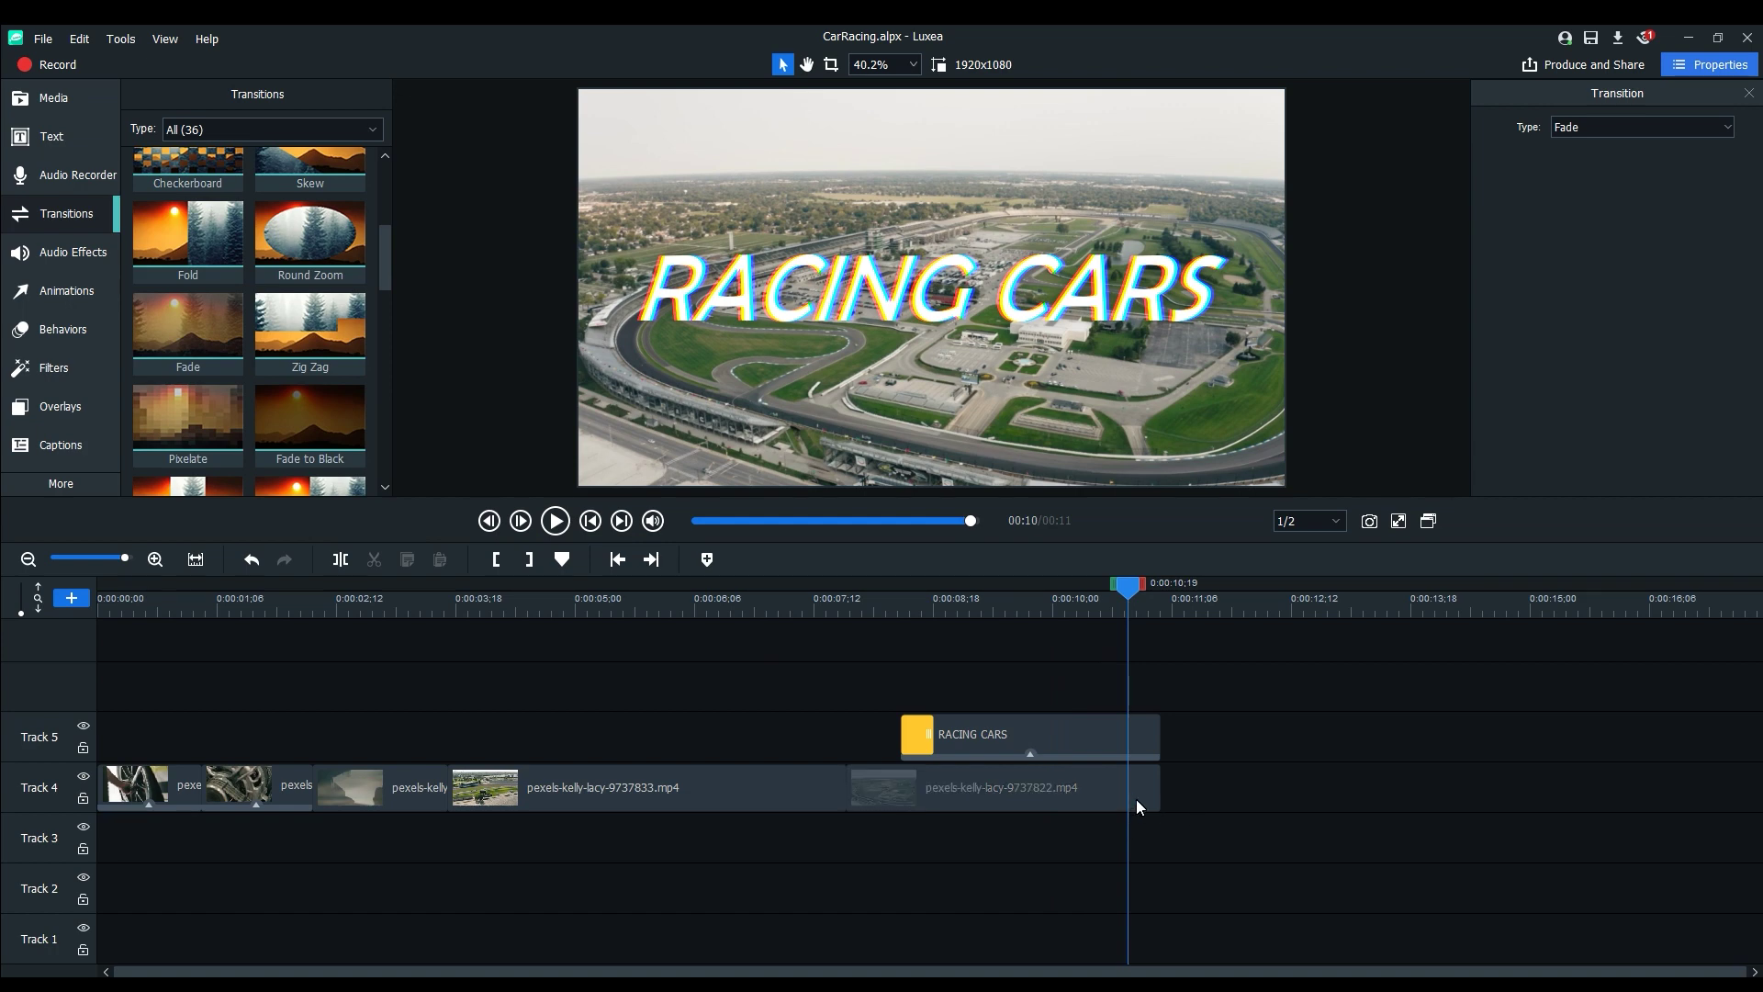
- Add lengthened Fade to Black transitions to the ends of clip 9737822 and the RACING CARS title, then preview
scroll(376, 268, "down", 1)
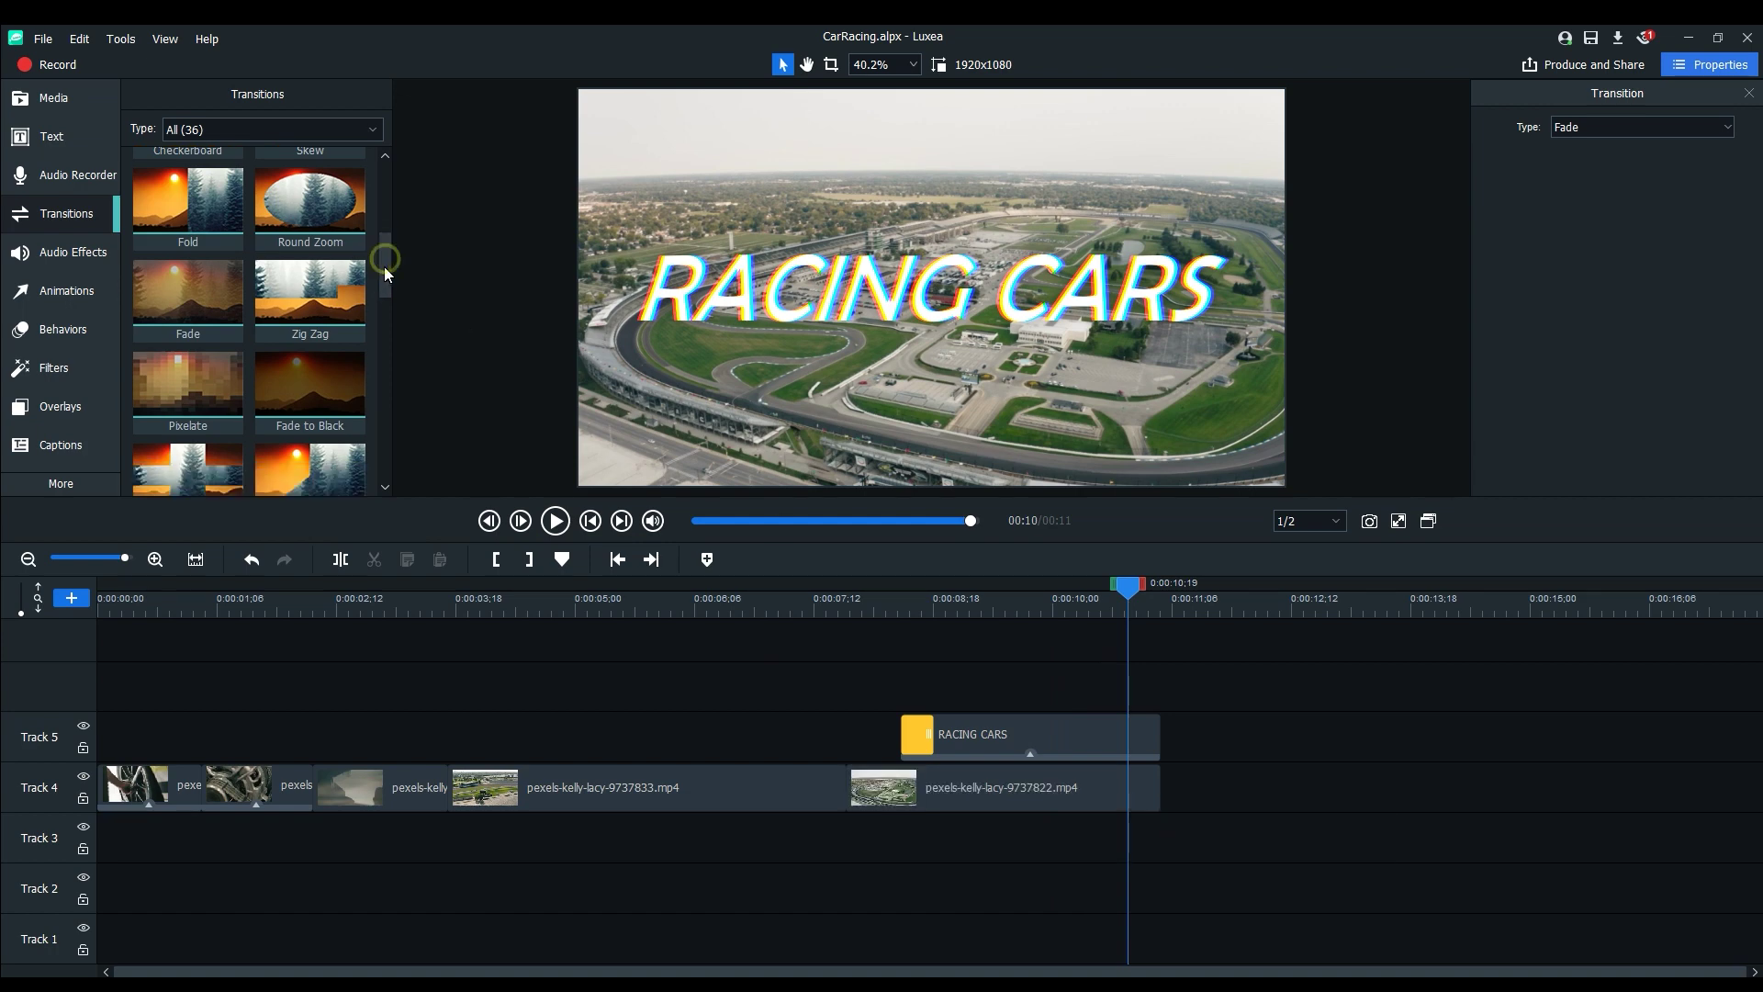
left_click(202, 290)
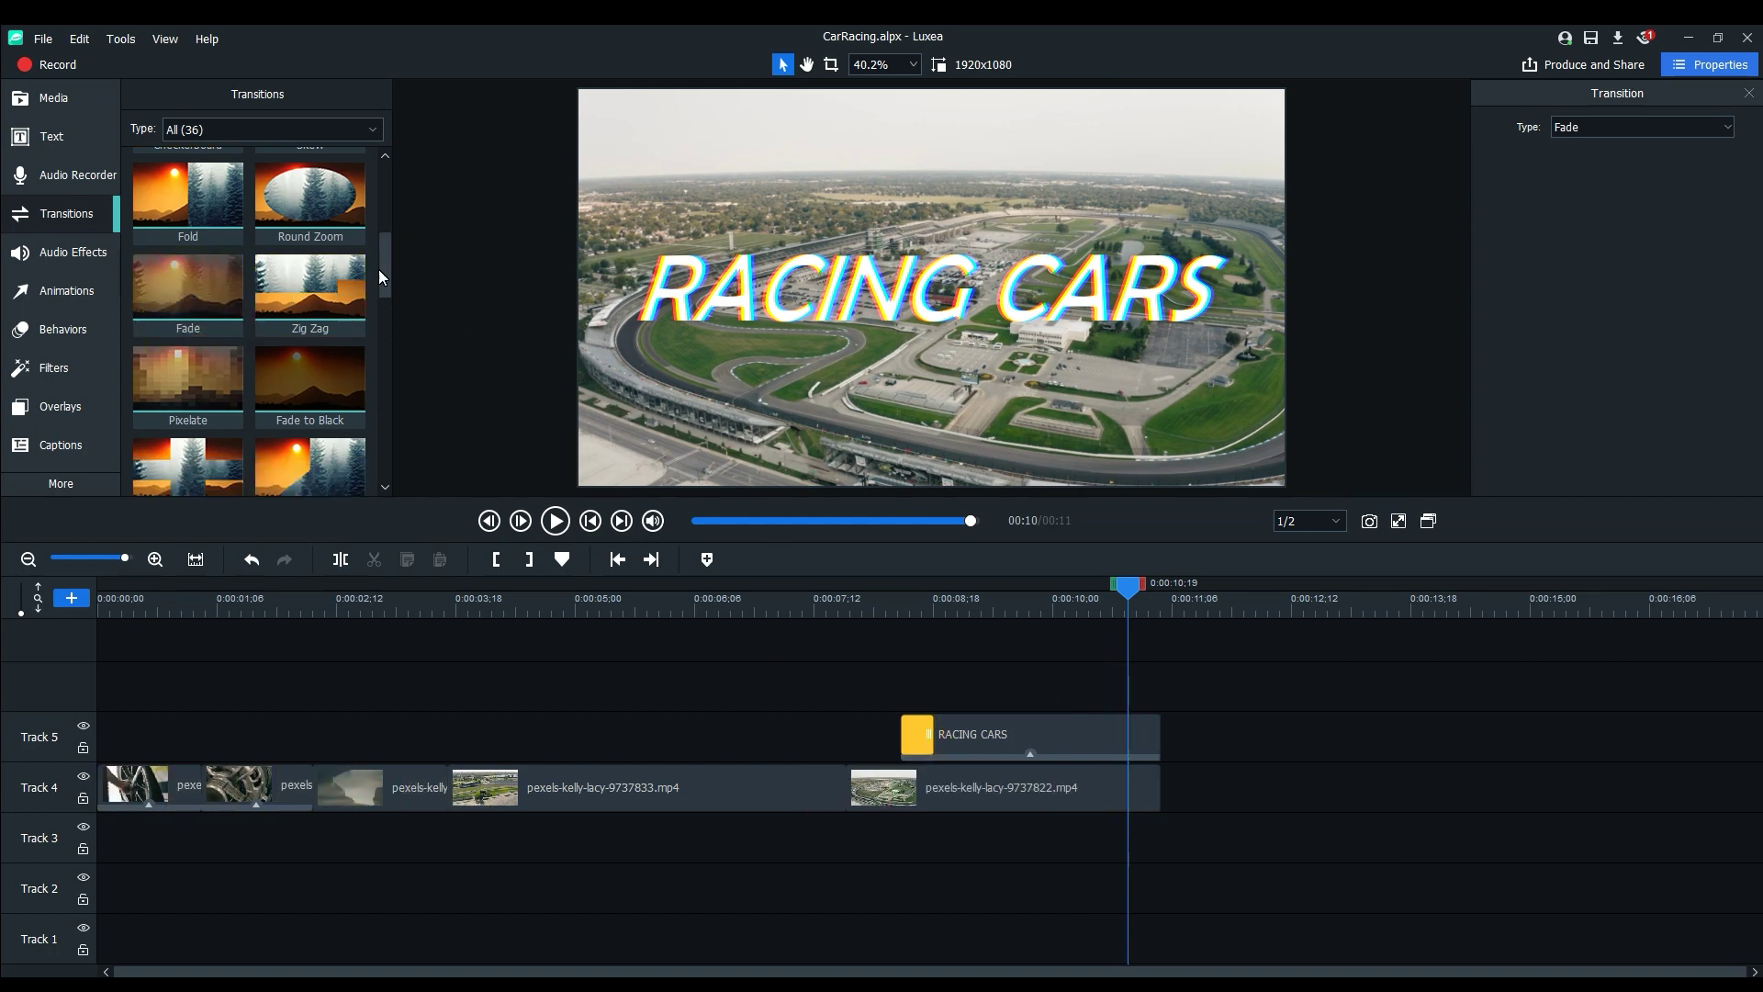
scroll(382, 271, "down", 2)
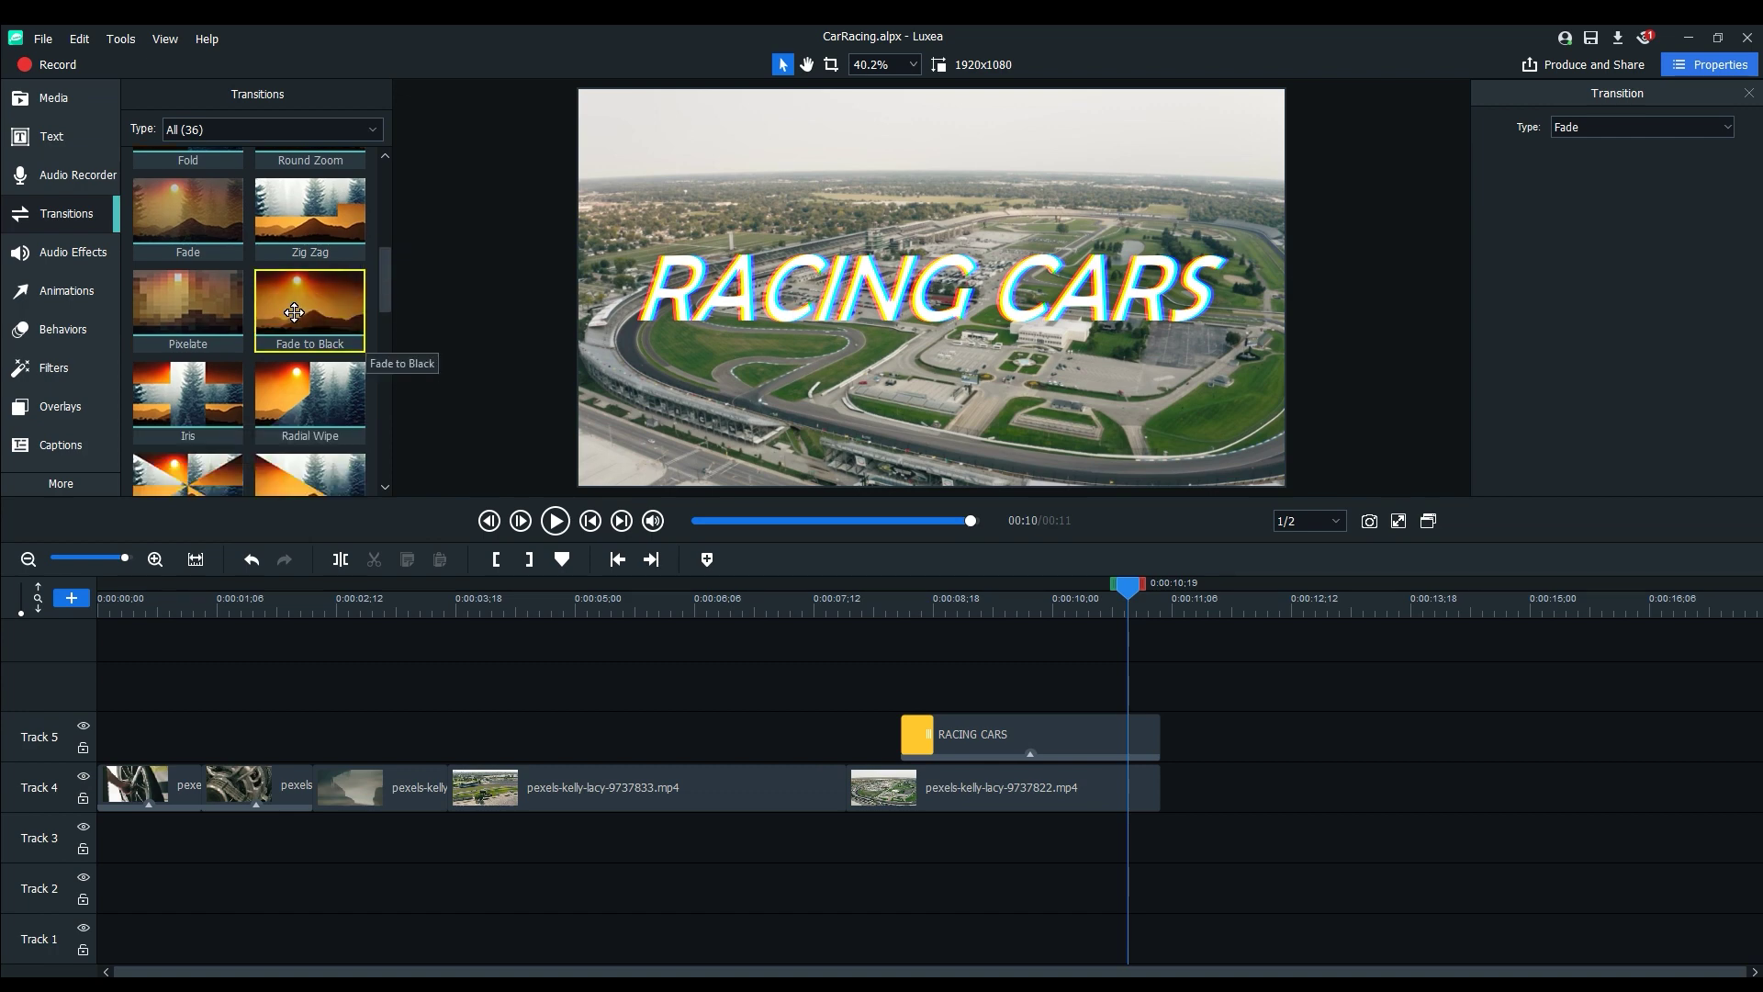
left_click_drag(294, 312, 1121, 780)
left_click_drag(960, 787, 1124, 776)
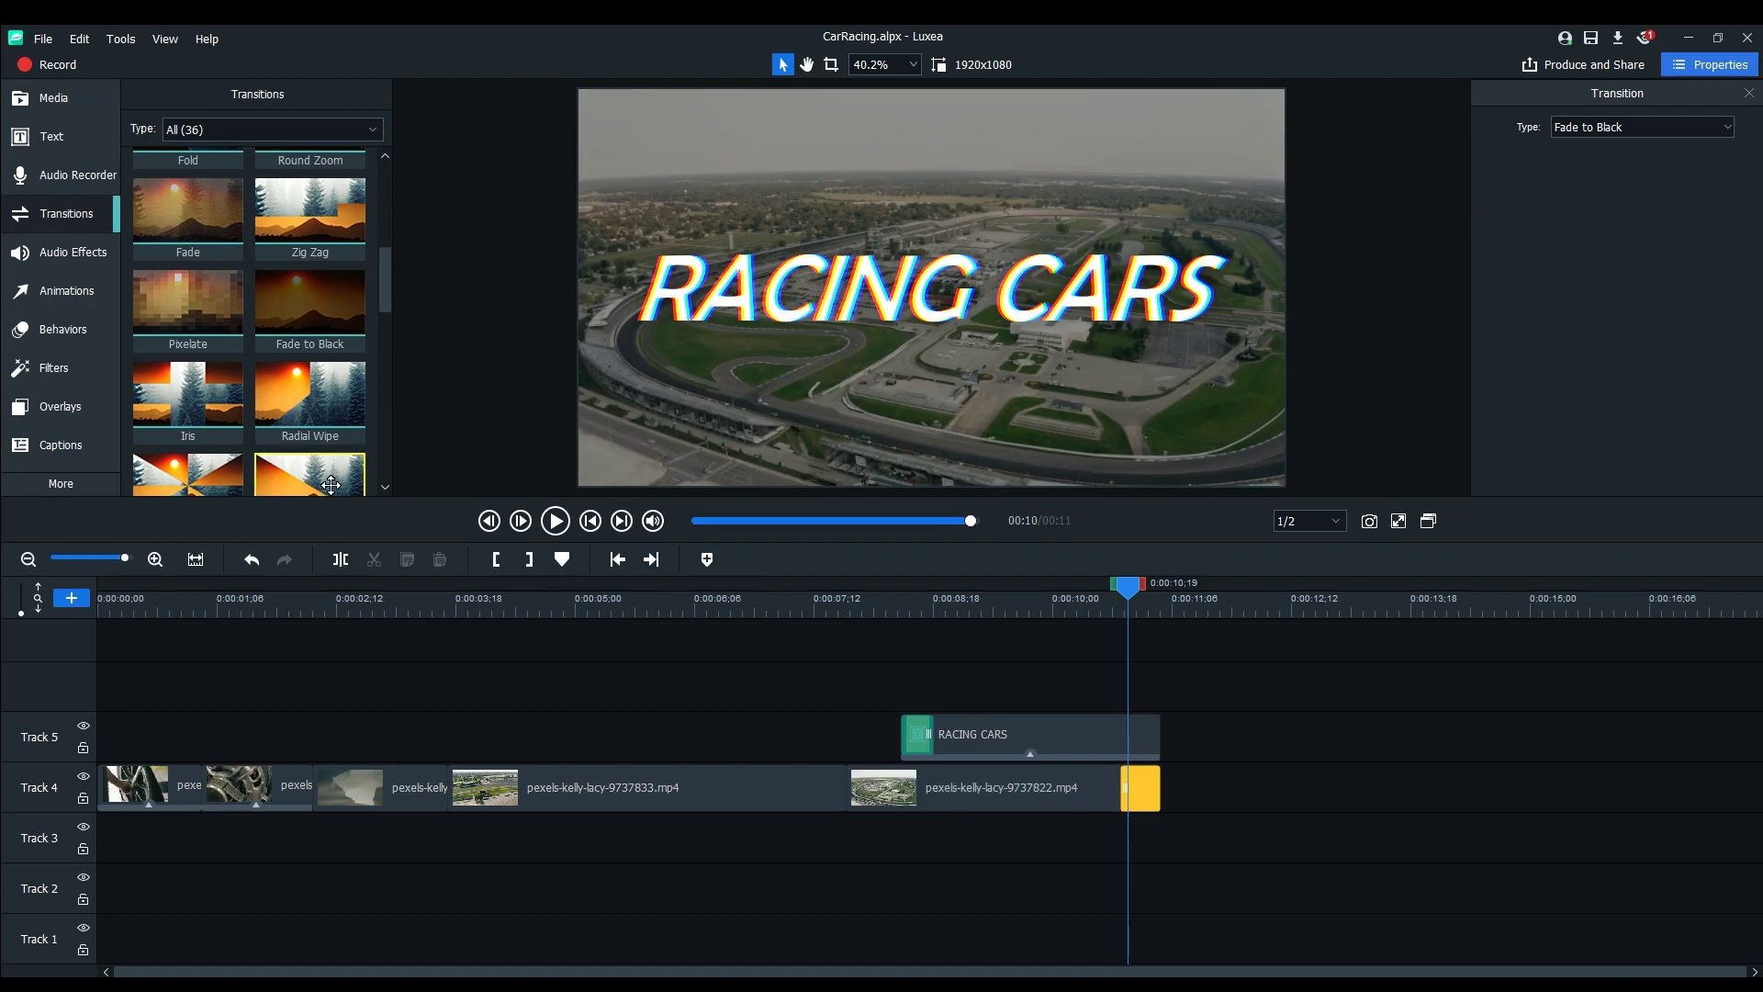
left_click_drag(311, 308, 1142, 730)
left_click_drag(974, 731, 1128, 730)
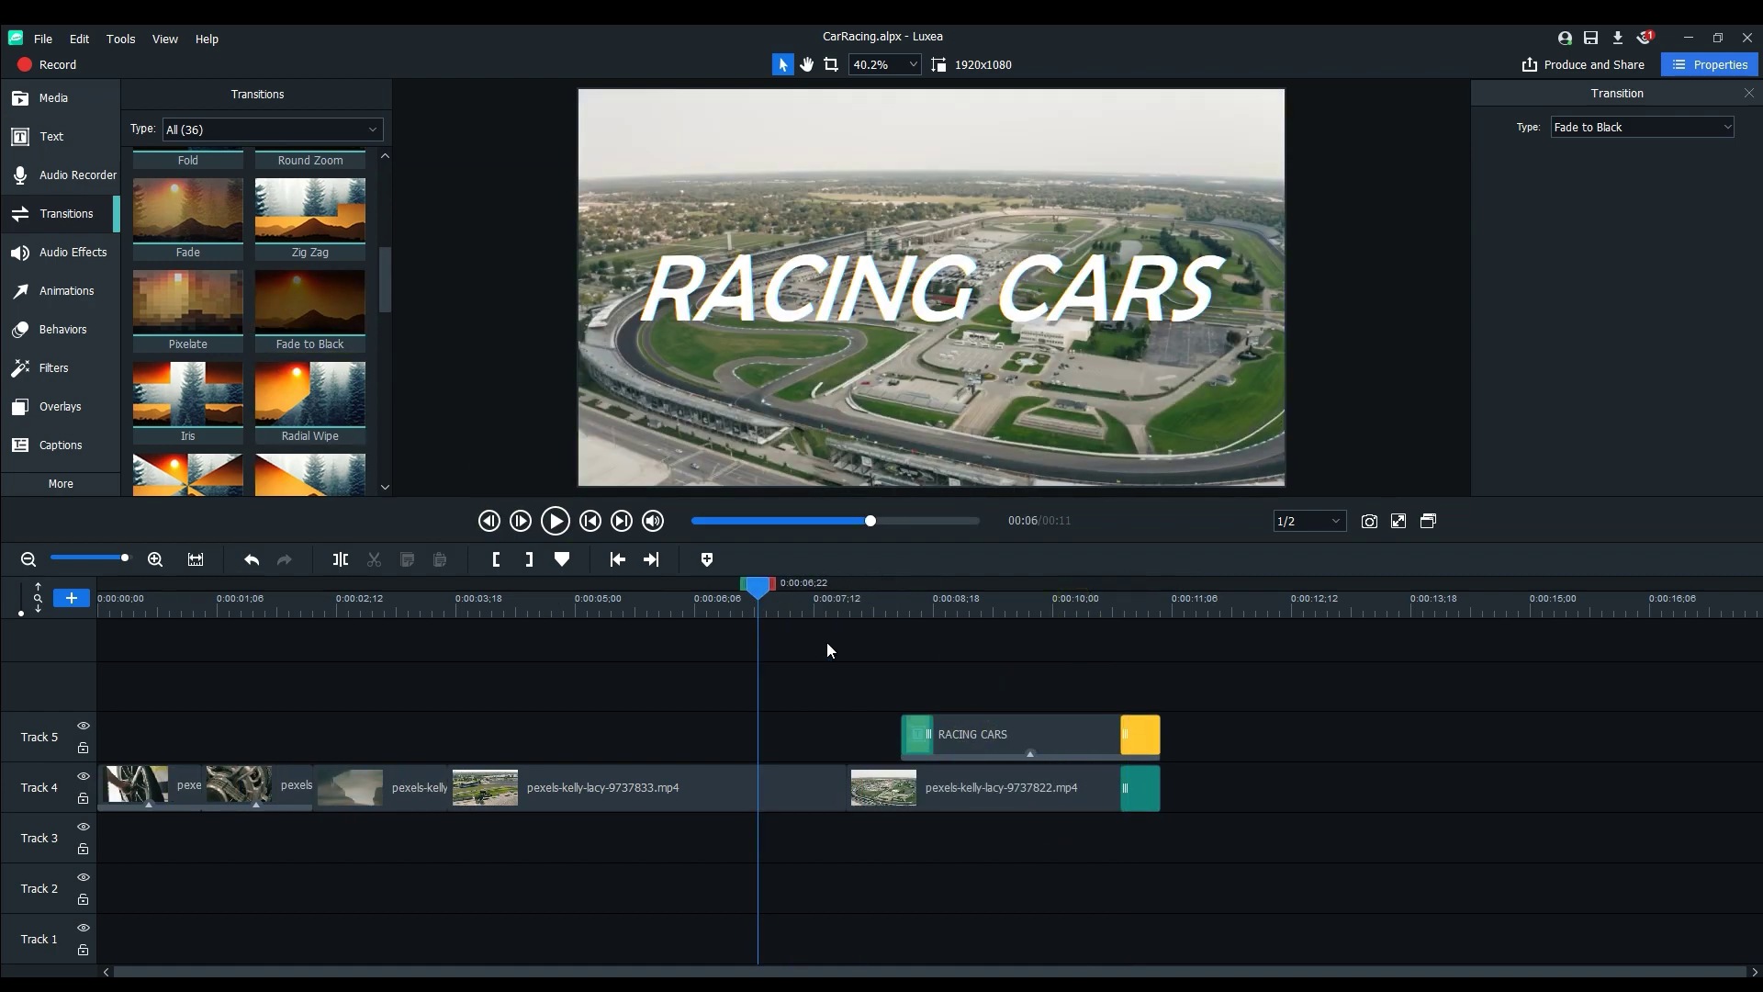
key("space")
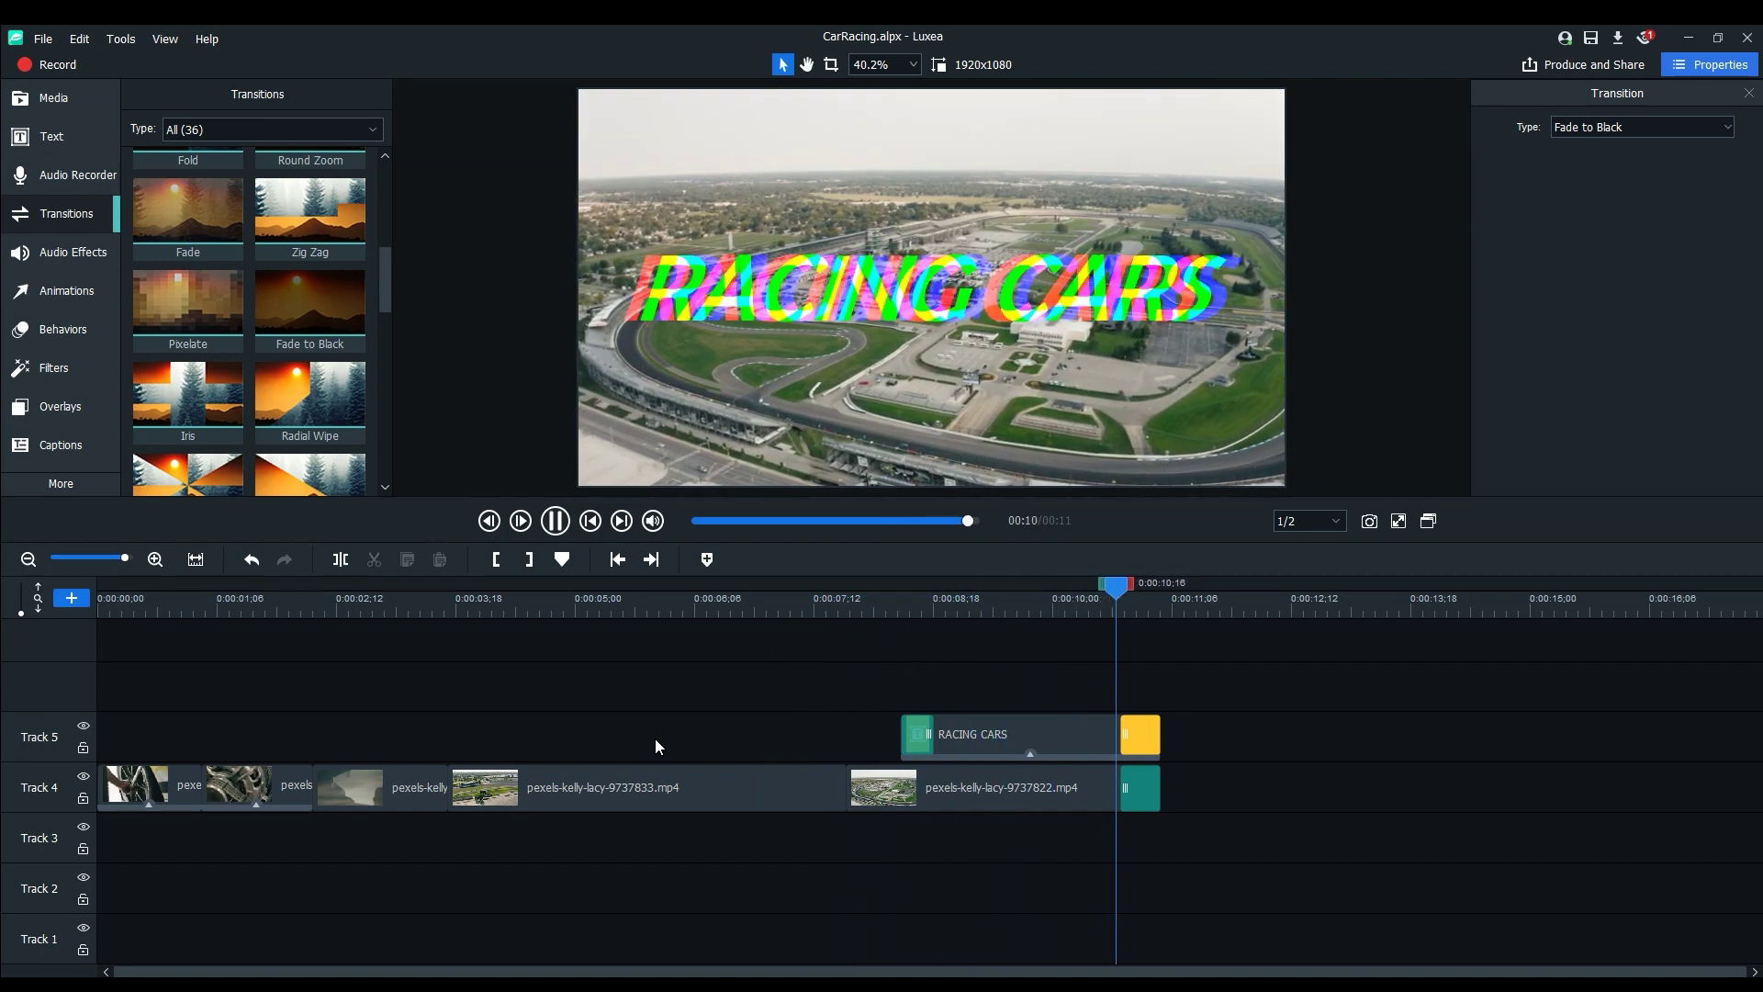
key("Home")
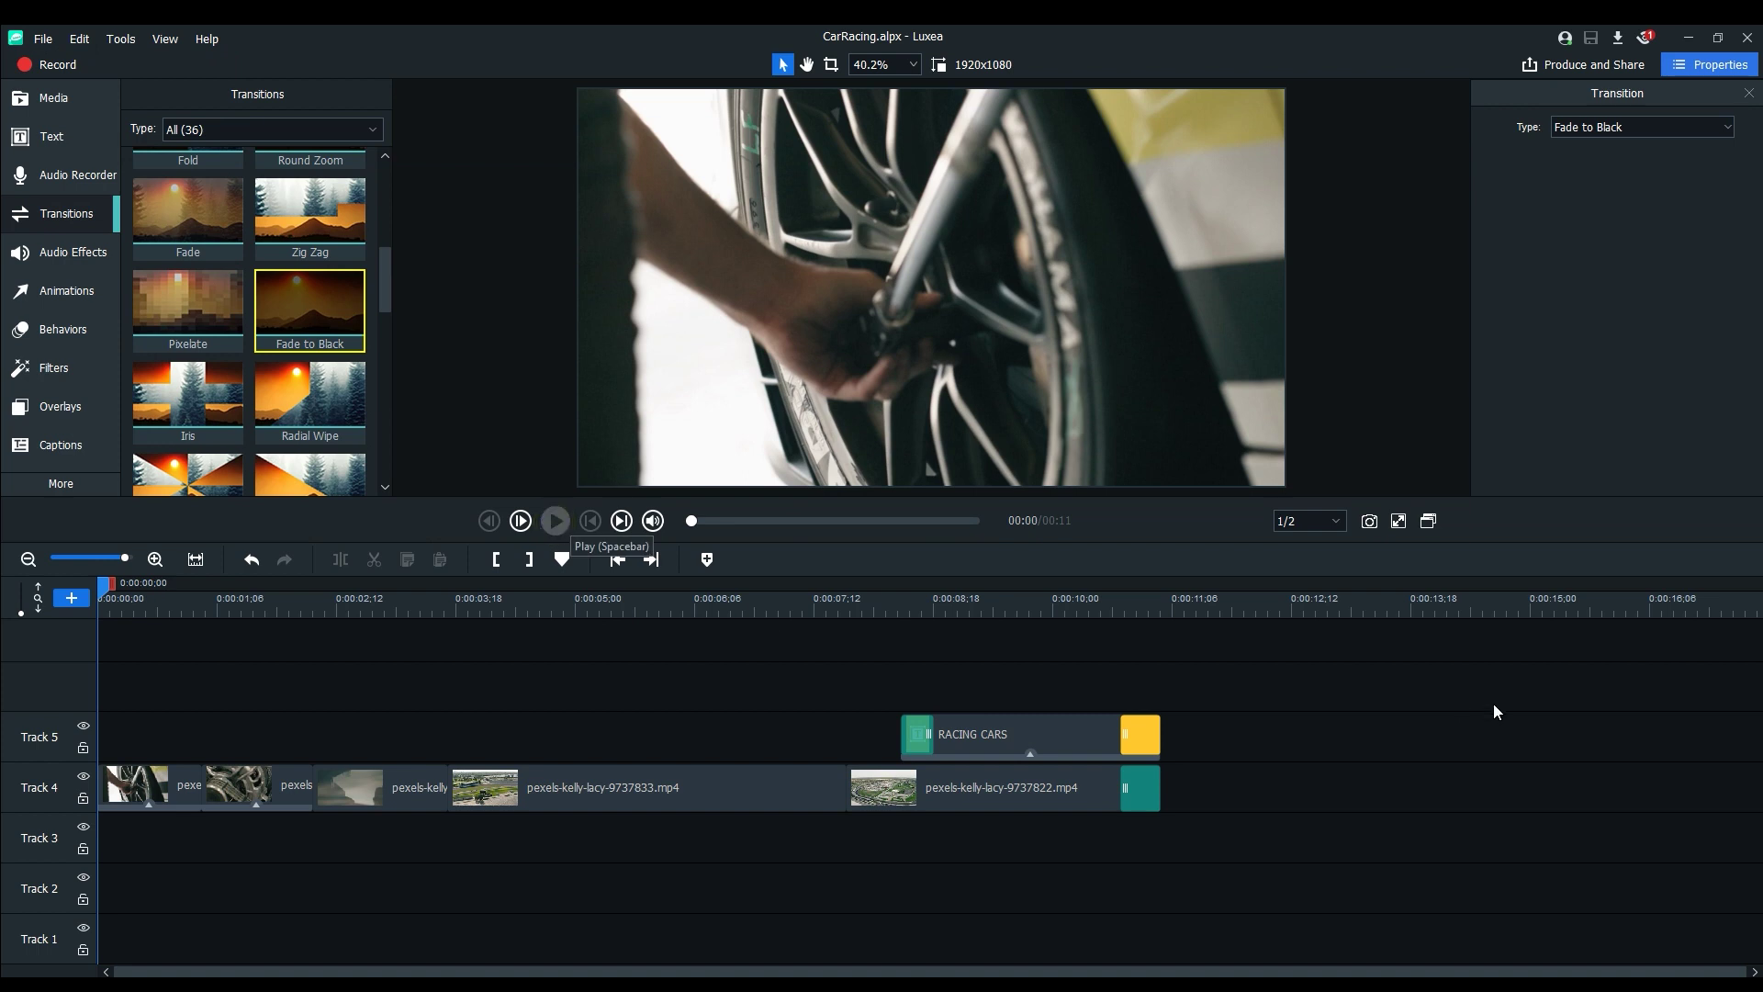
- Split the 9737833 clip at 0:00:06;04 and delete the right piece
key("space")
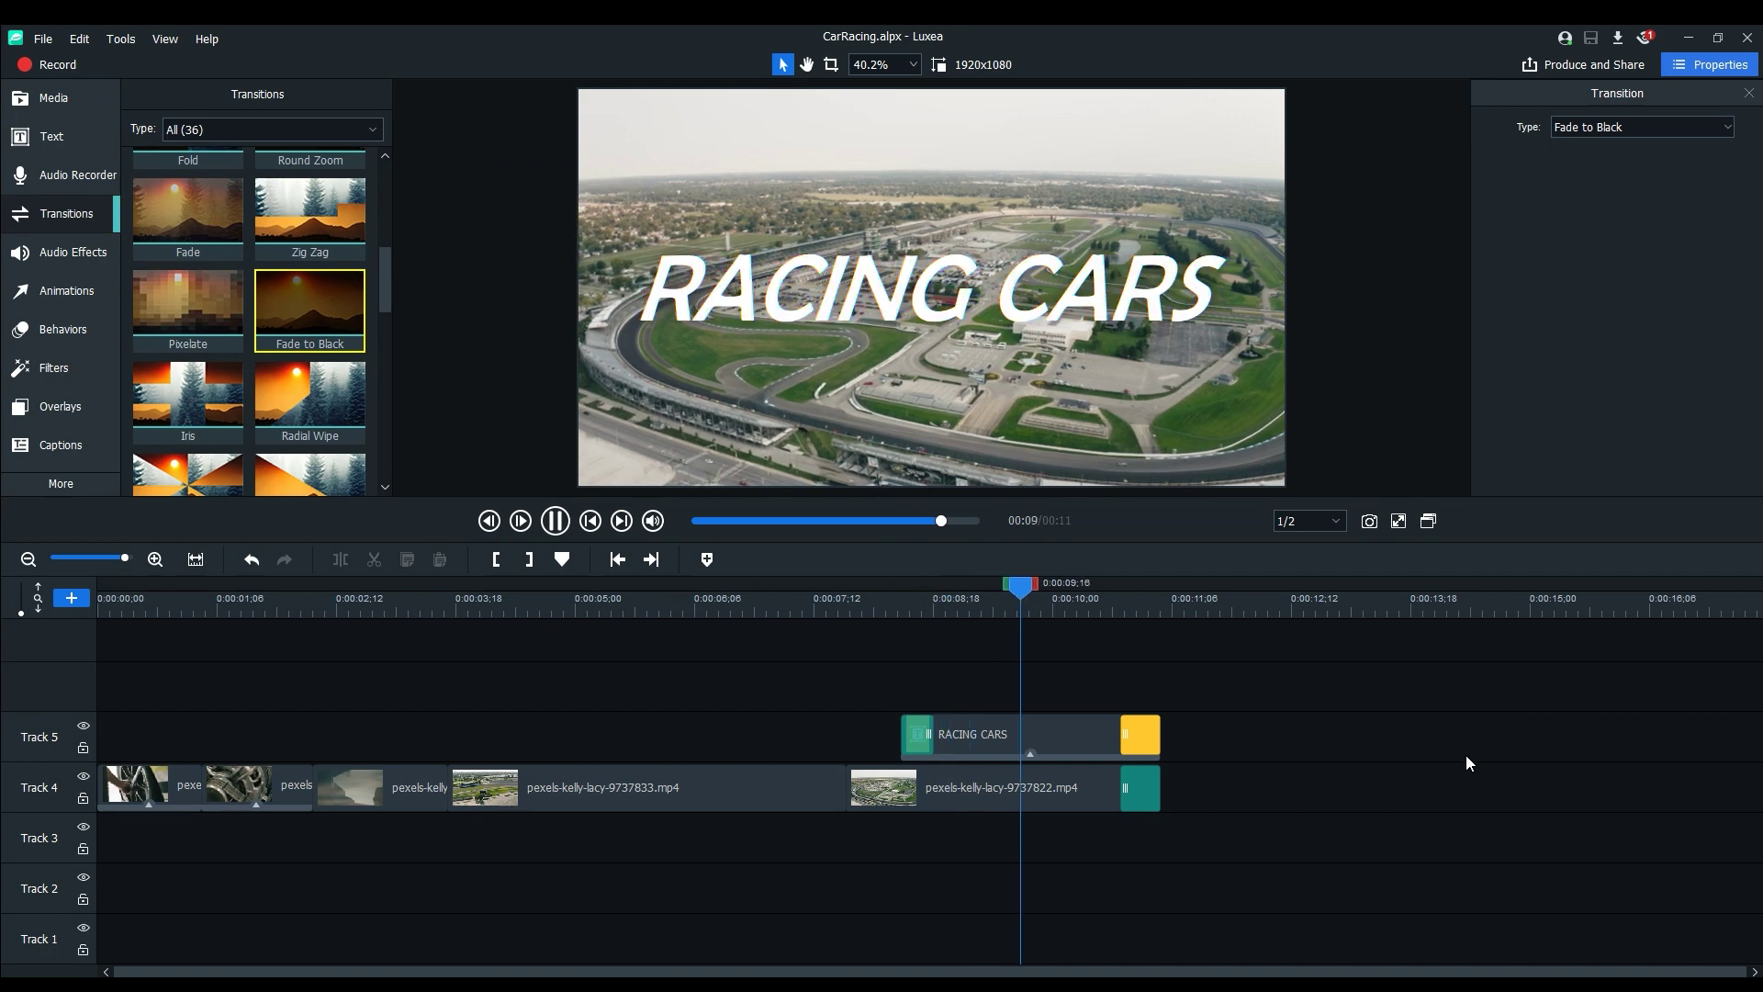
left_click(686, 788)
left_click(339, 560)
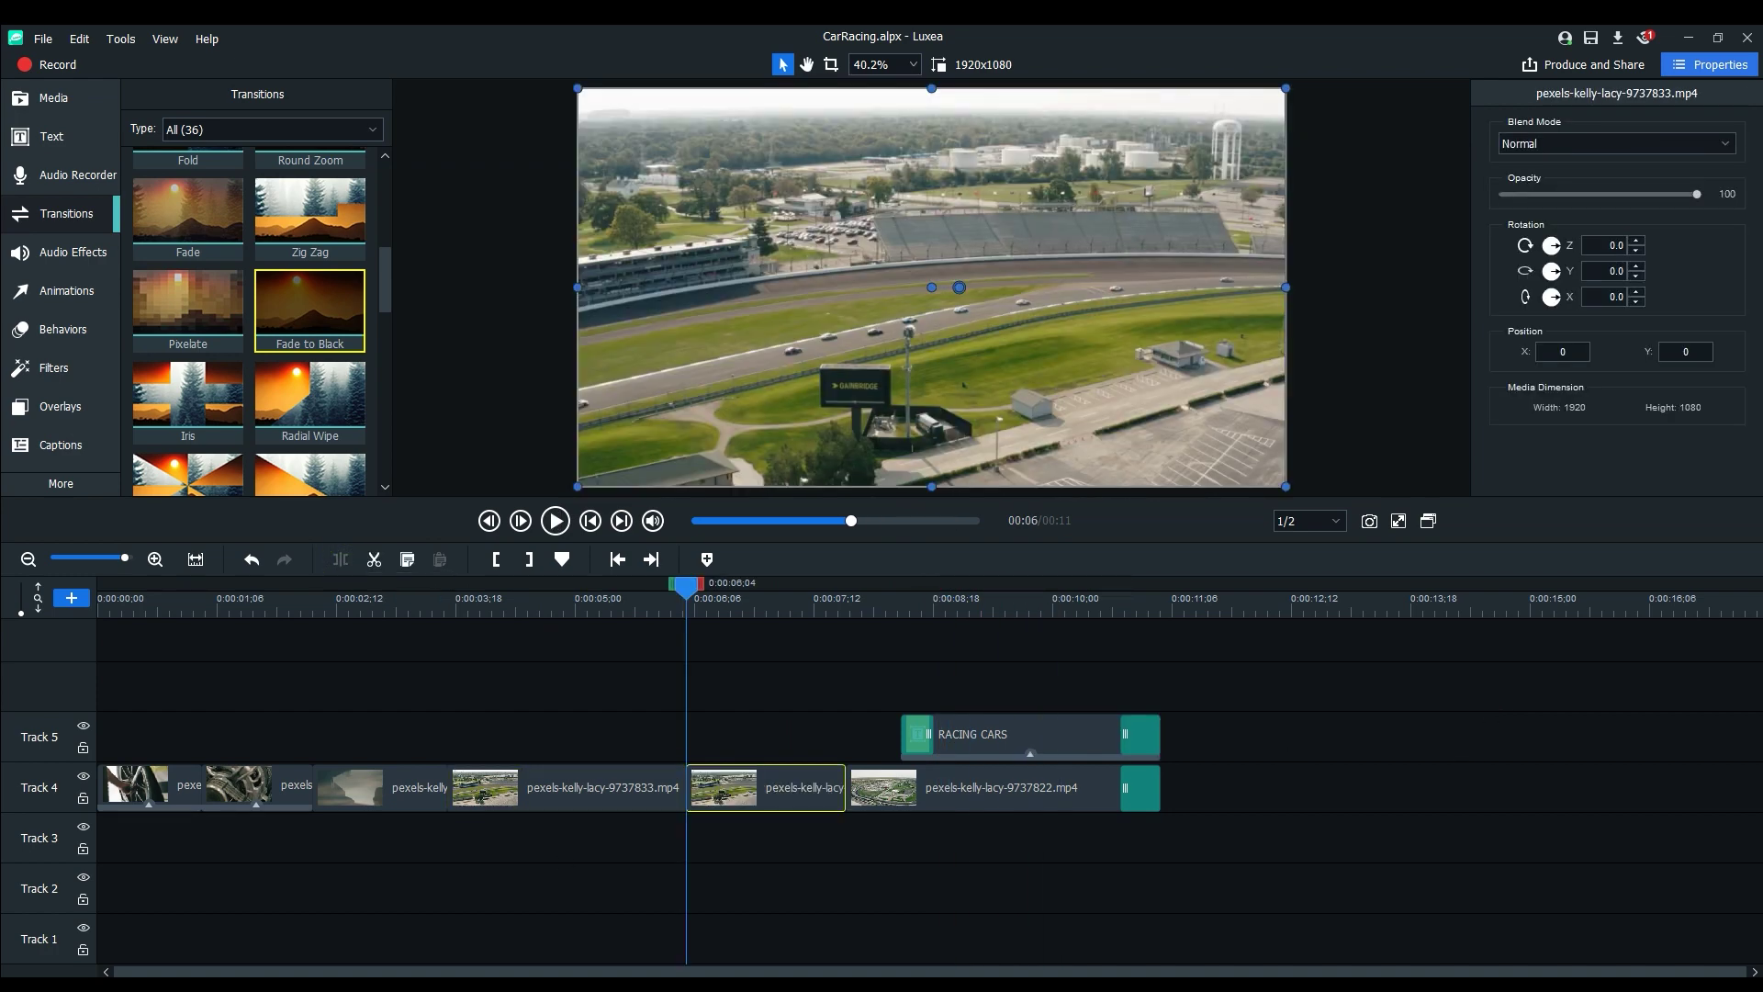
left_click(779, 796)
key("Delete")
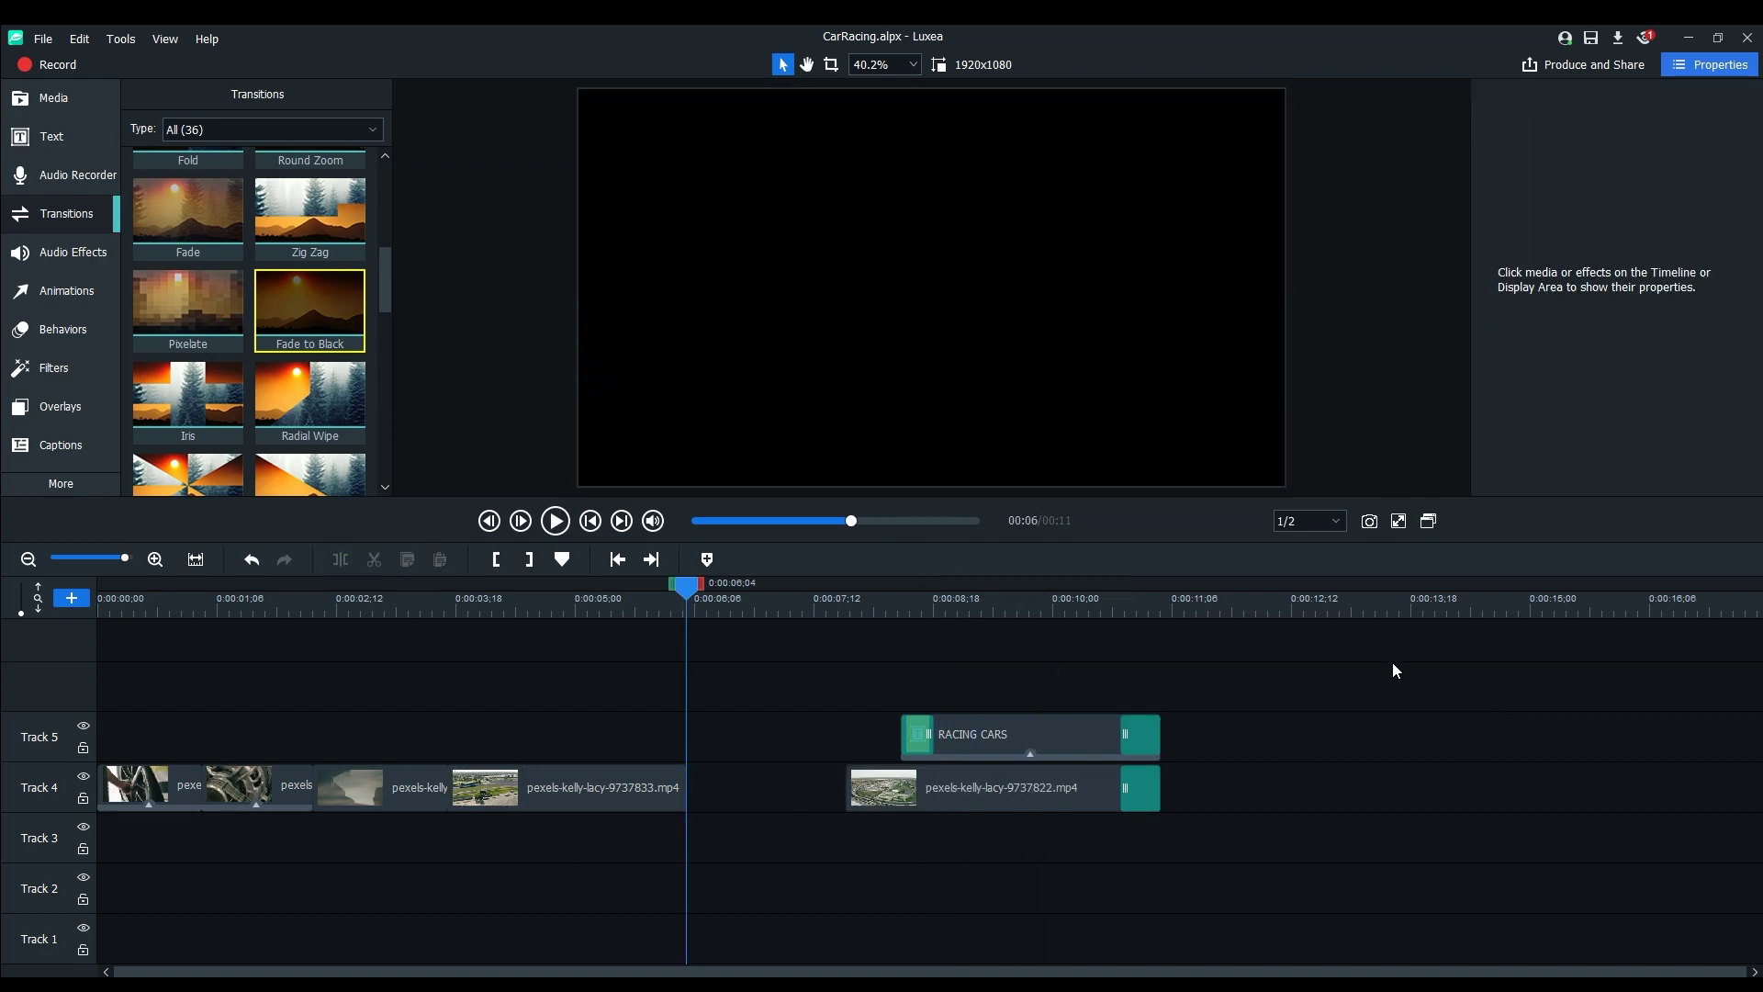
- Slide the title and last clip left to close the gap, and scrub through to check
left_click_drag(1393, 669, 806, 692)
left_click_drag(652, 602, 946, 603)
left_click_drag(562, 650, 99, 643)
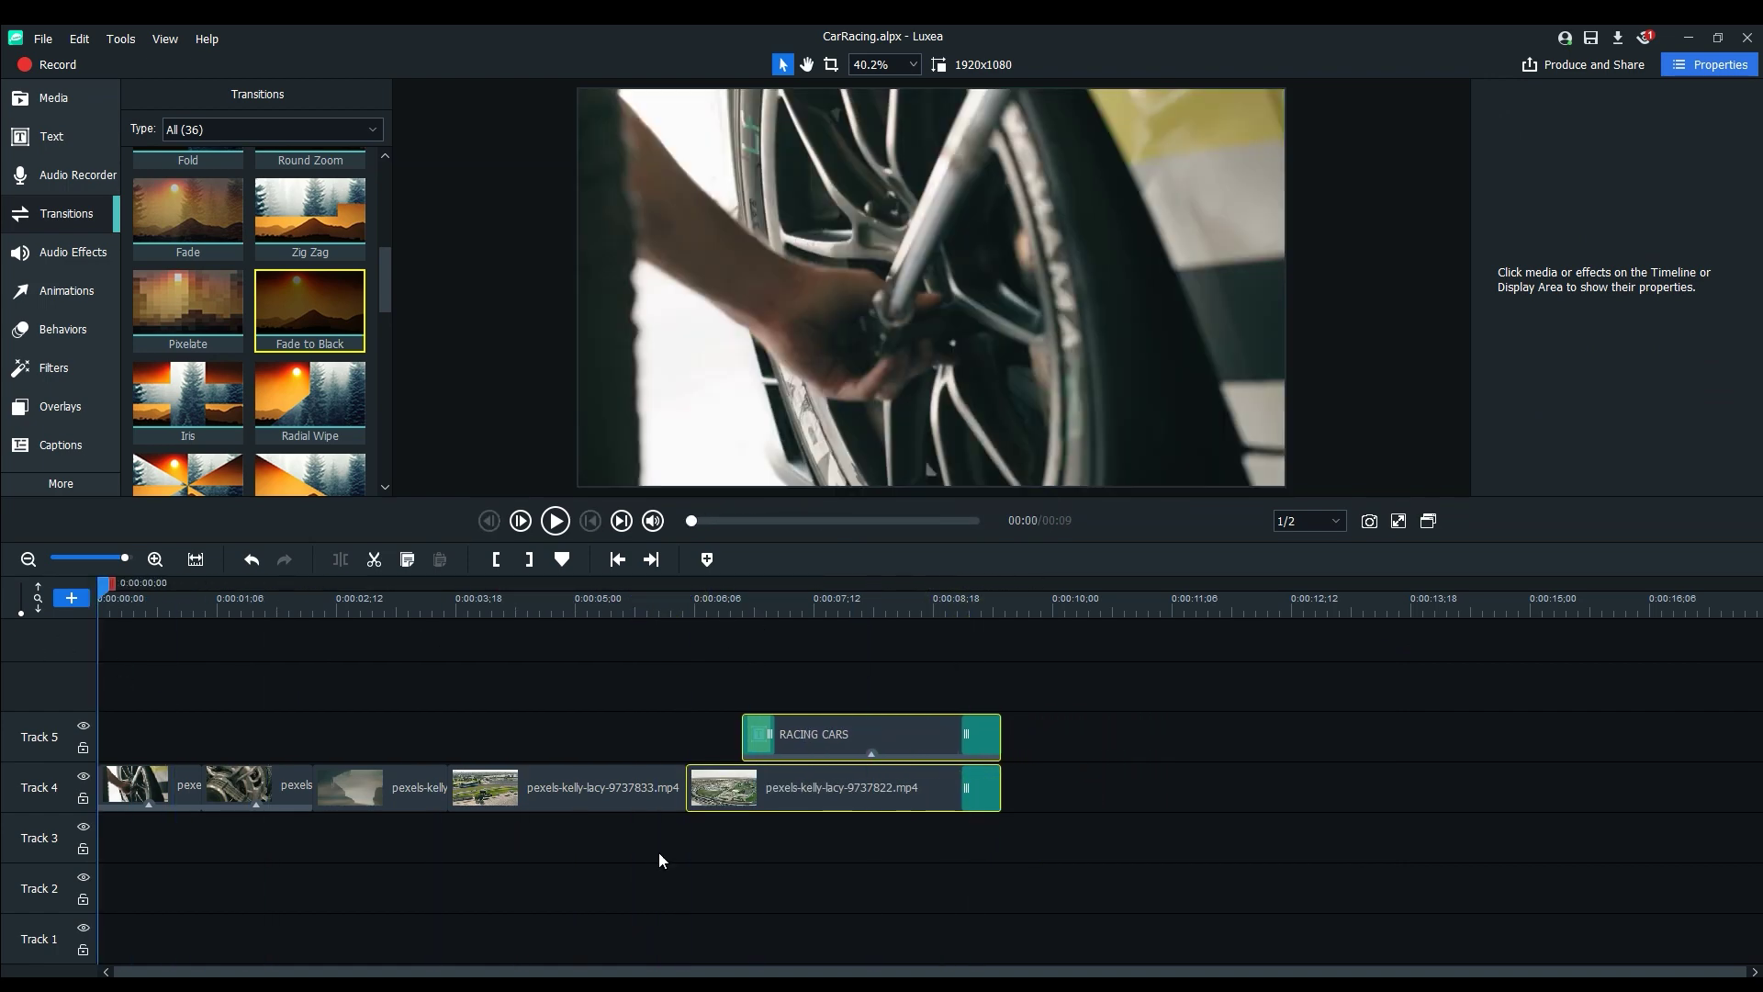
- Drop Electro Fight - Kwon.mp3 from My Media onto Track 3 and preview the video with music
left_click(56, 101)
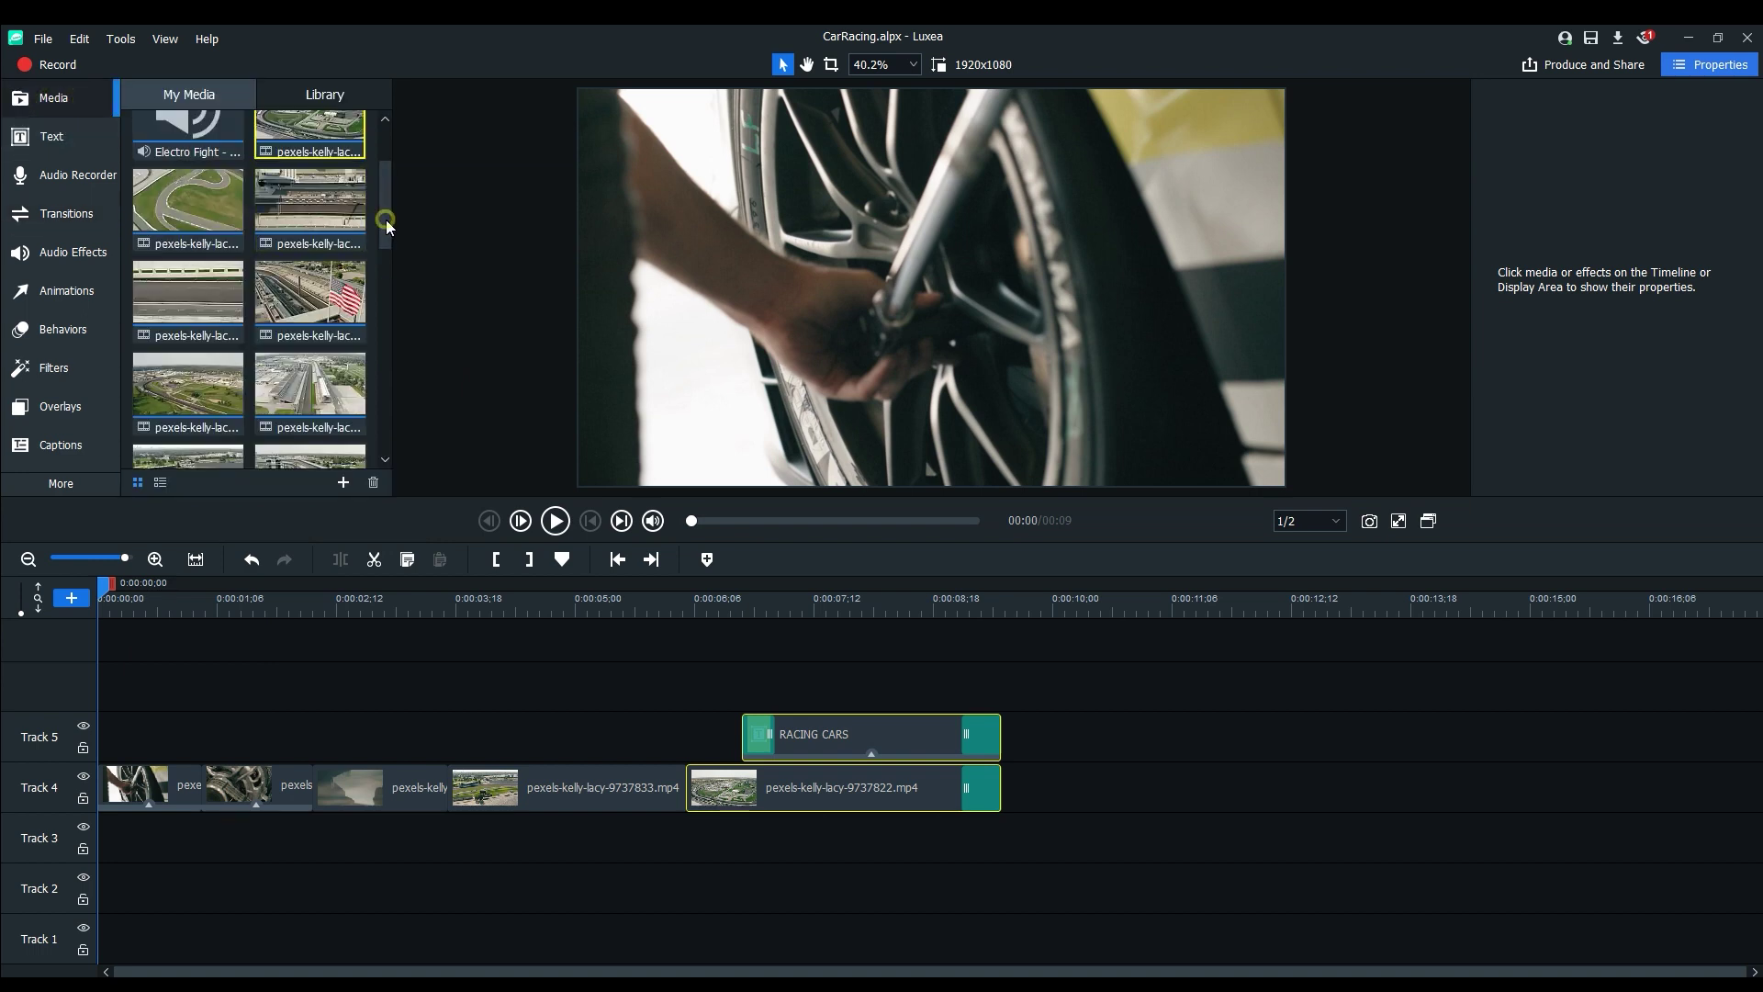
left_click_drag(387, 224, 400, 164)
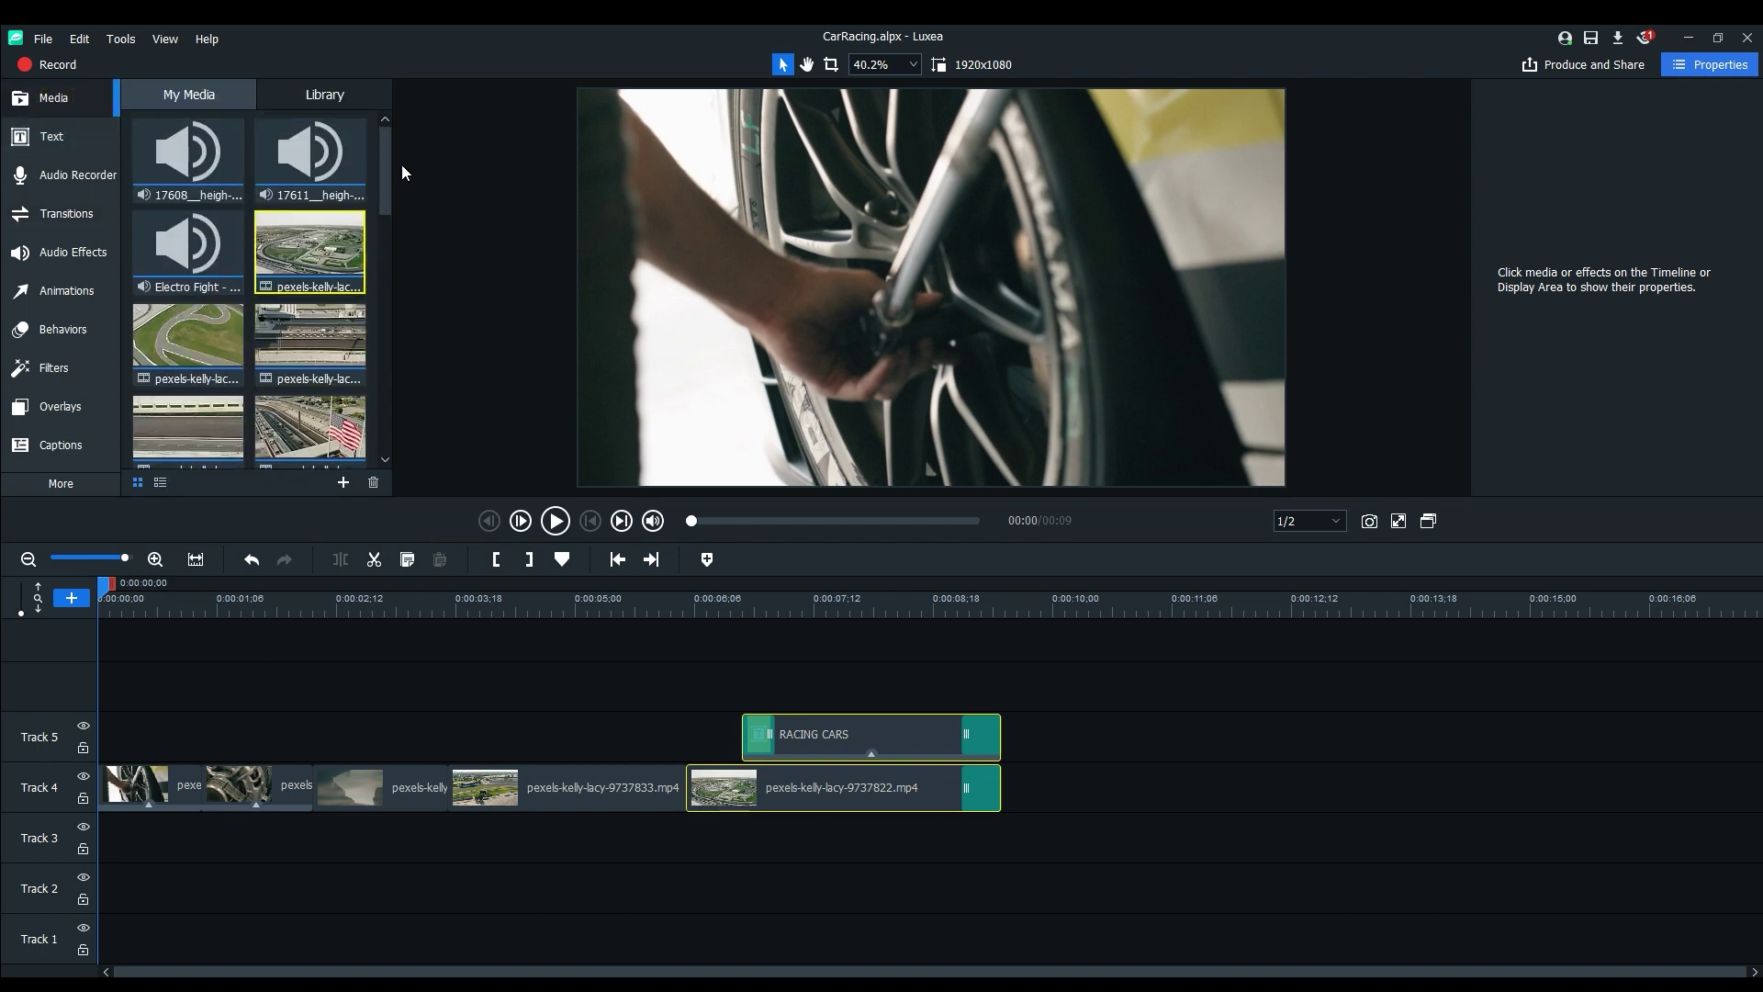
left_click(181, 252)
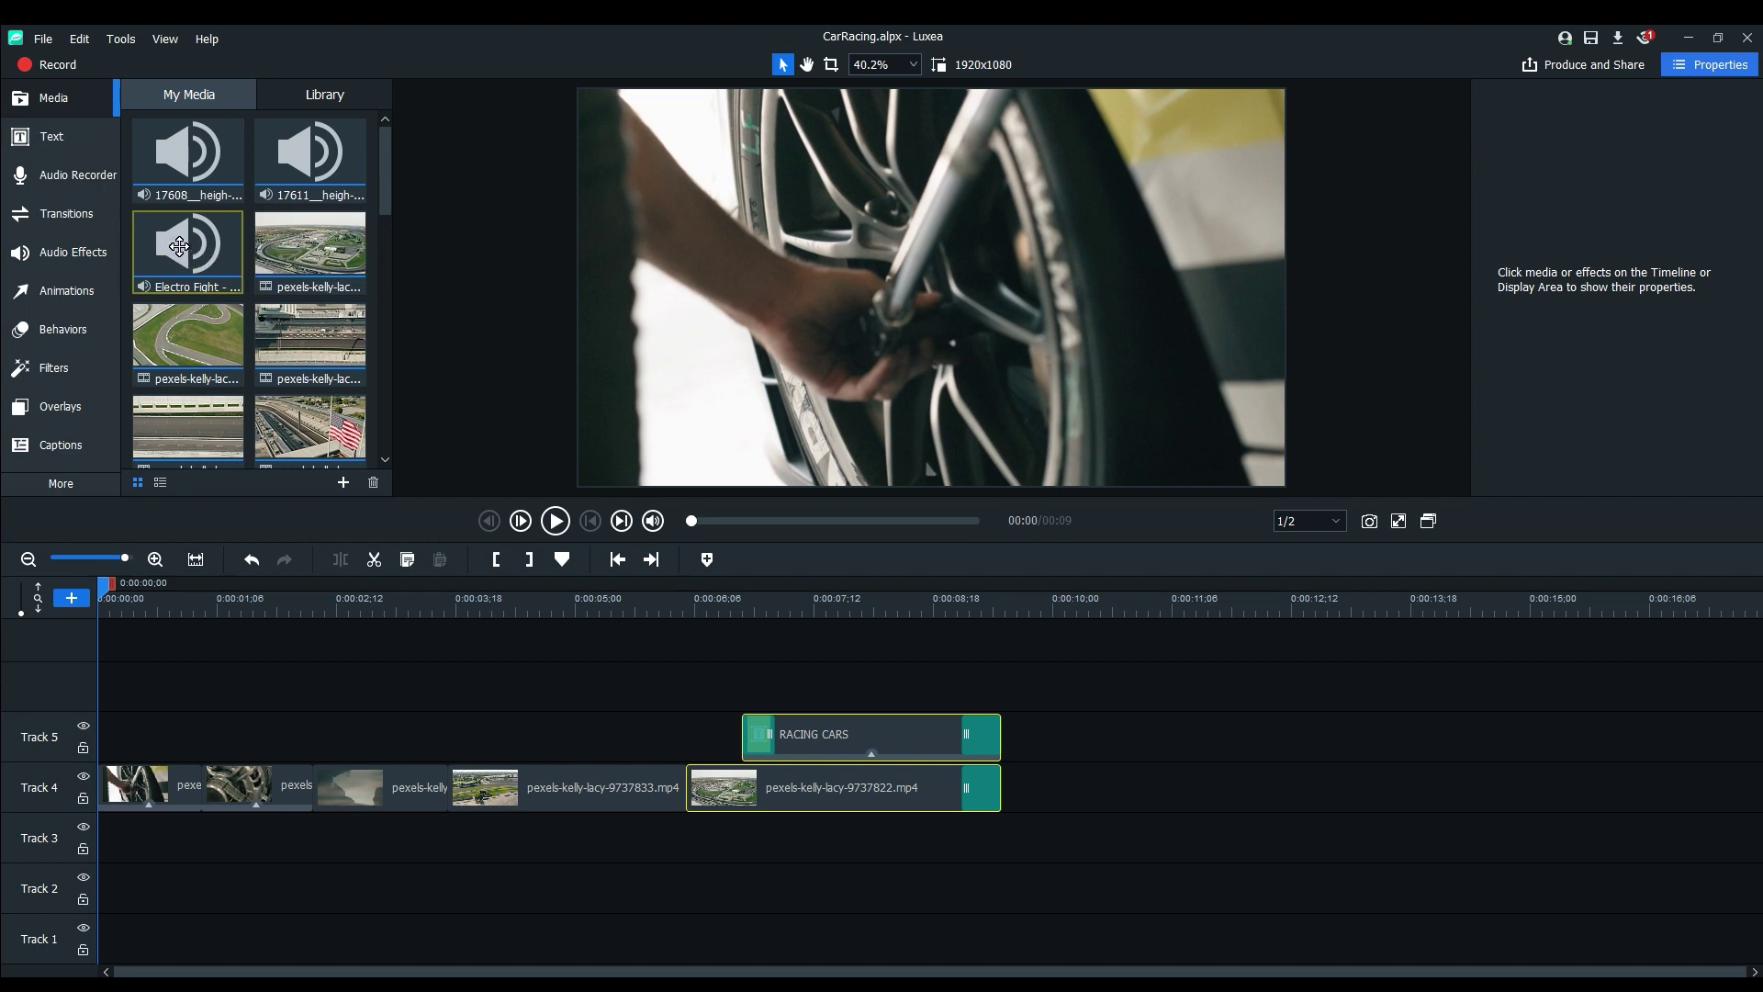
left_click_drag(179, 246, 141, 851)
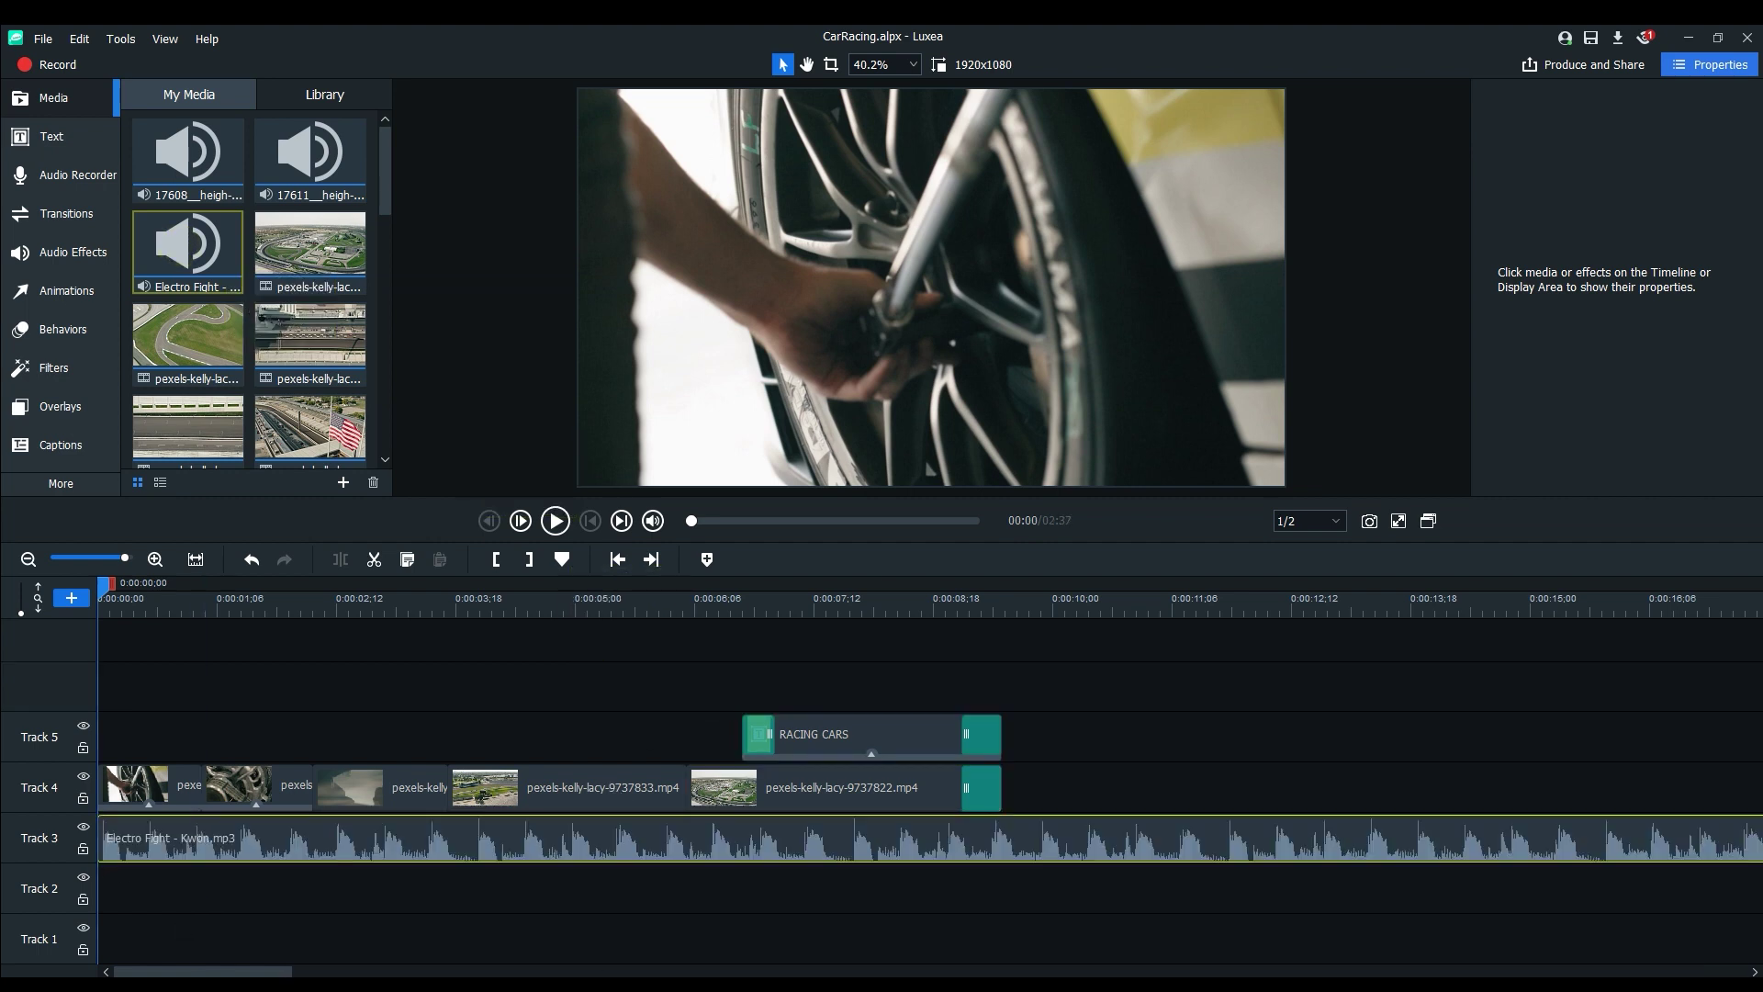
left_click(555, 520)
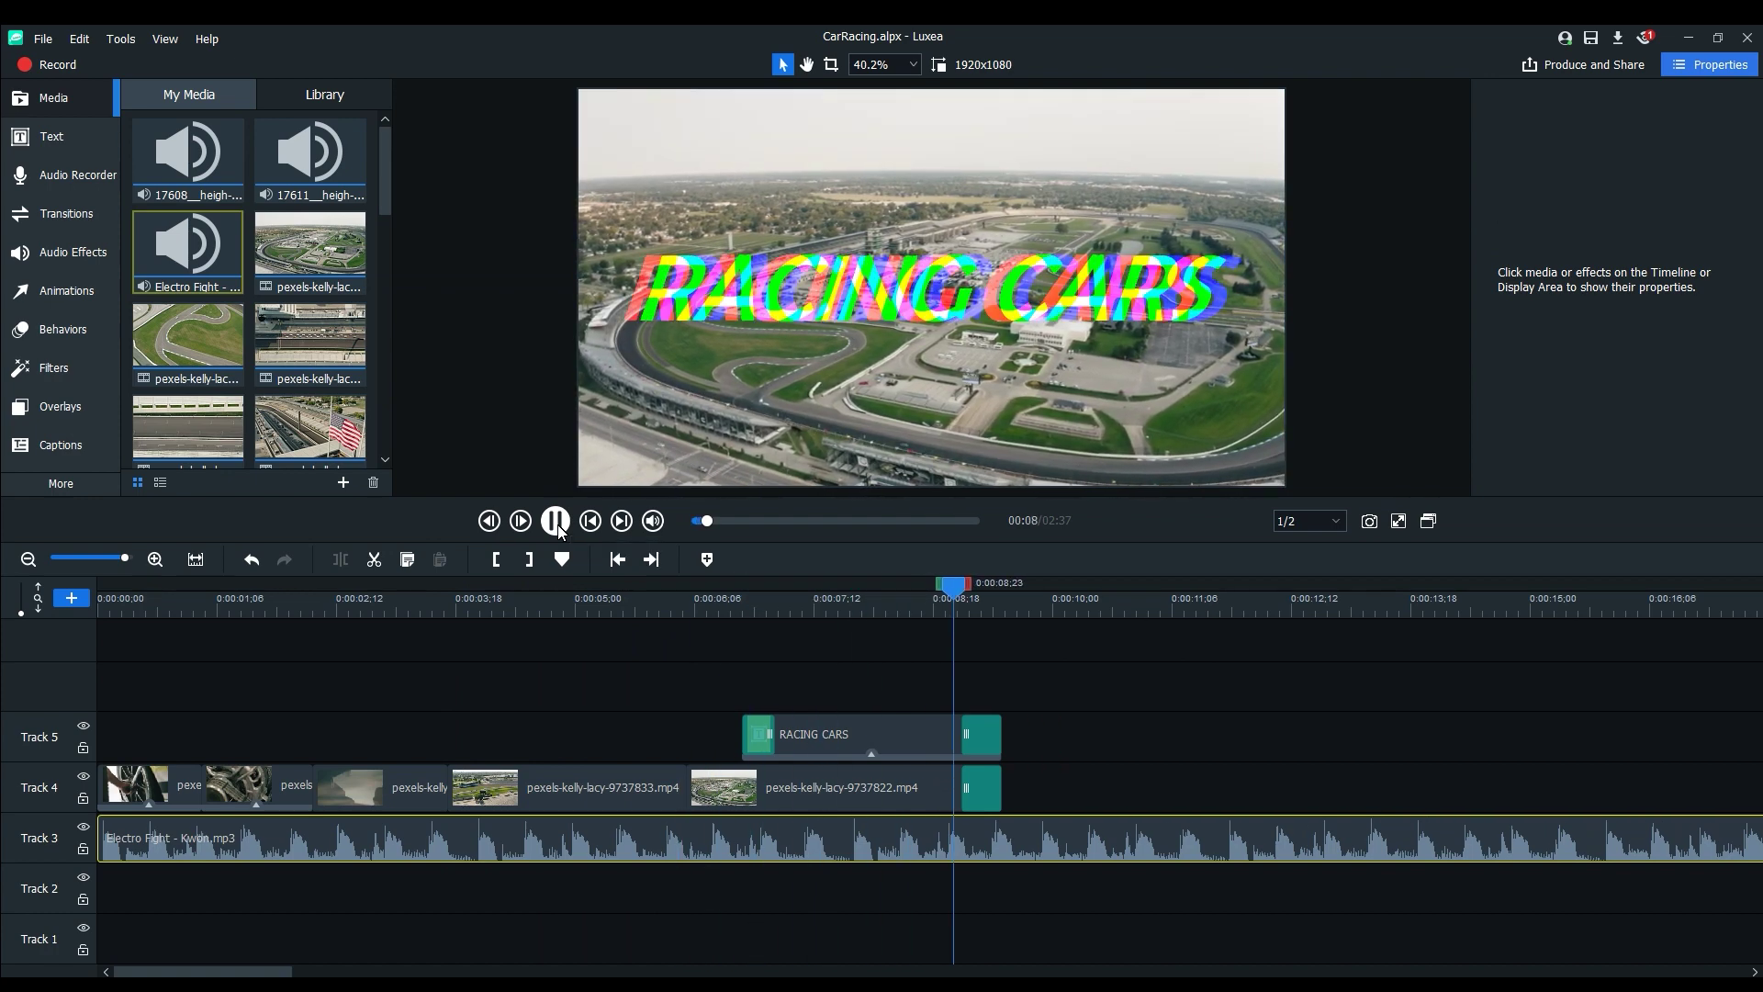
- Split the Electro Fight music at the clips' end, delete the excess, fit the timeline, and play
left_click(559, 530)
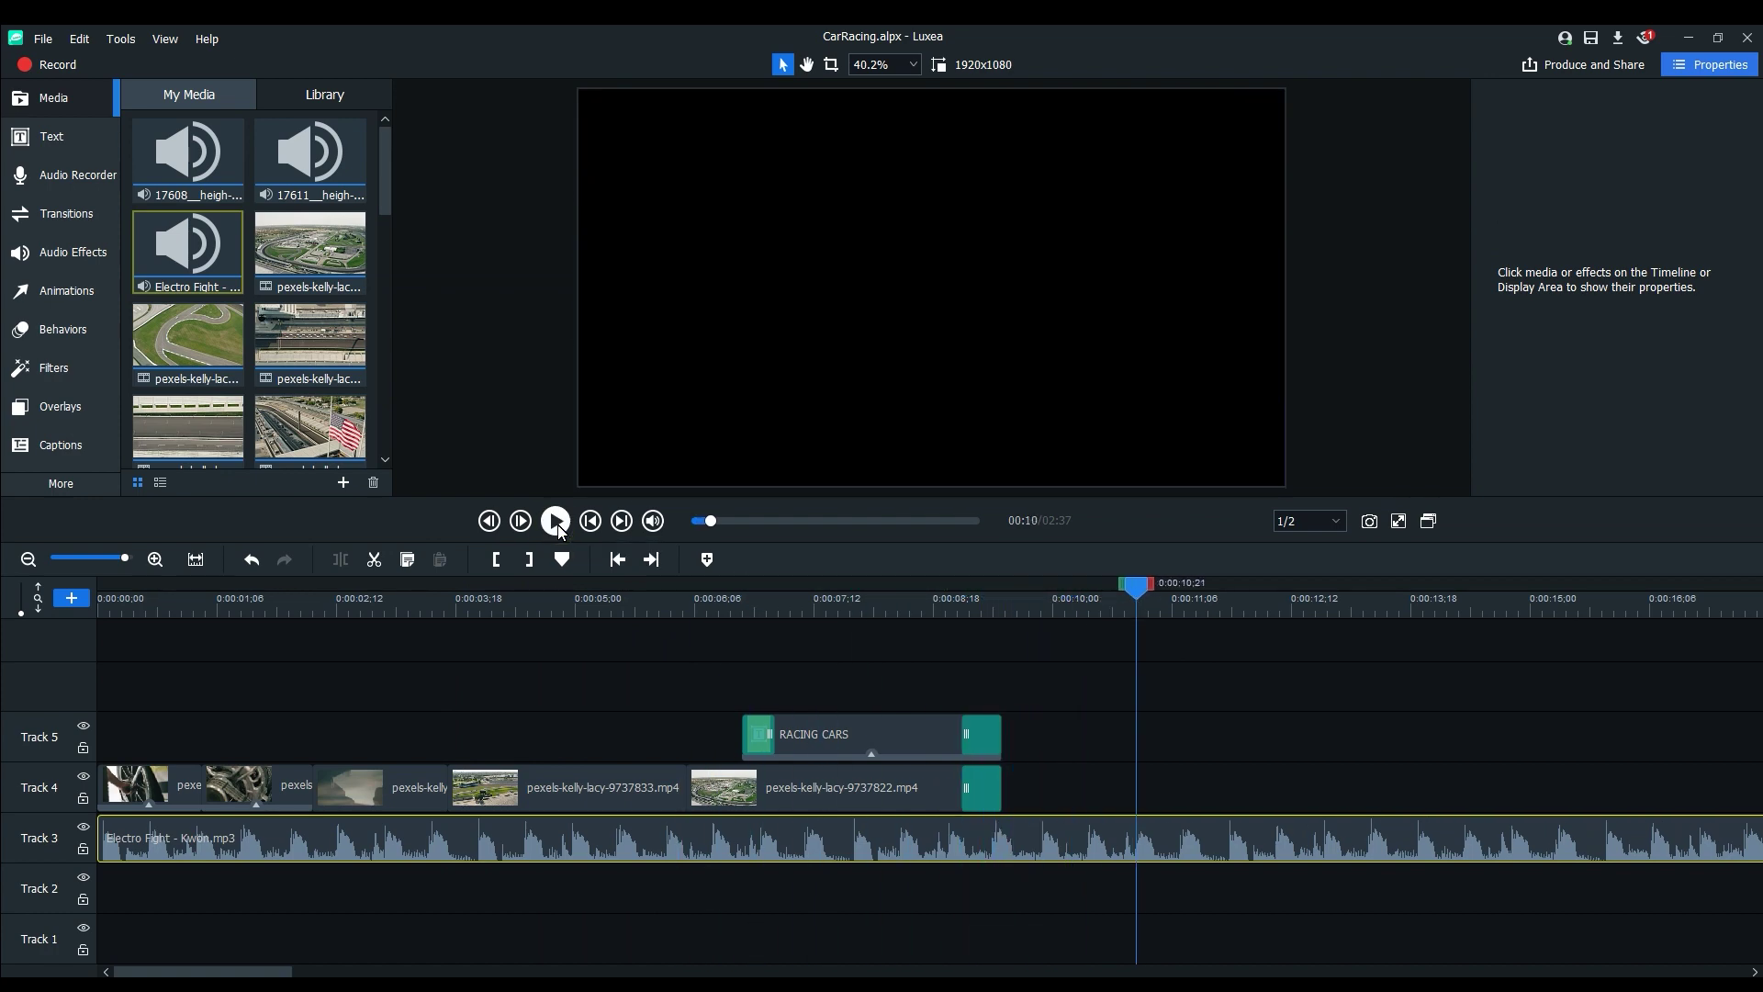
scroll(1198, 740, "down", 2)
left_click(345, 558)
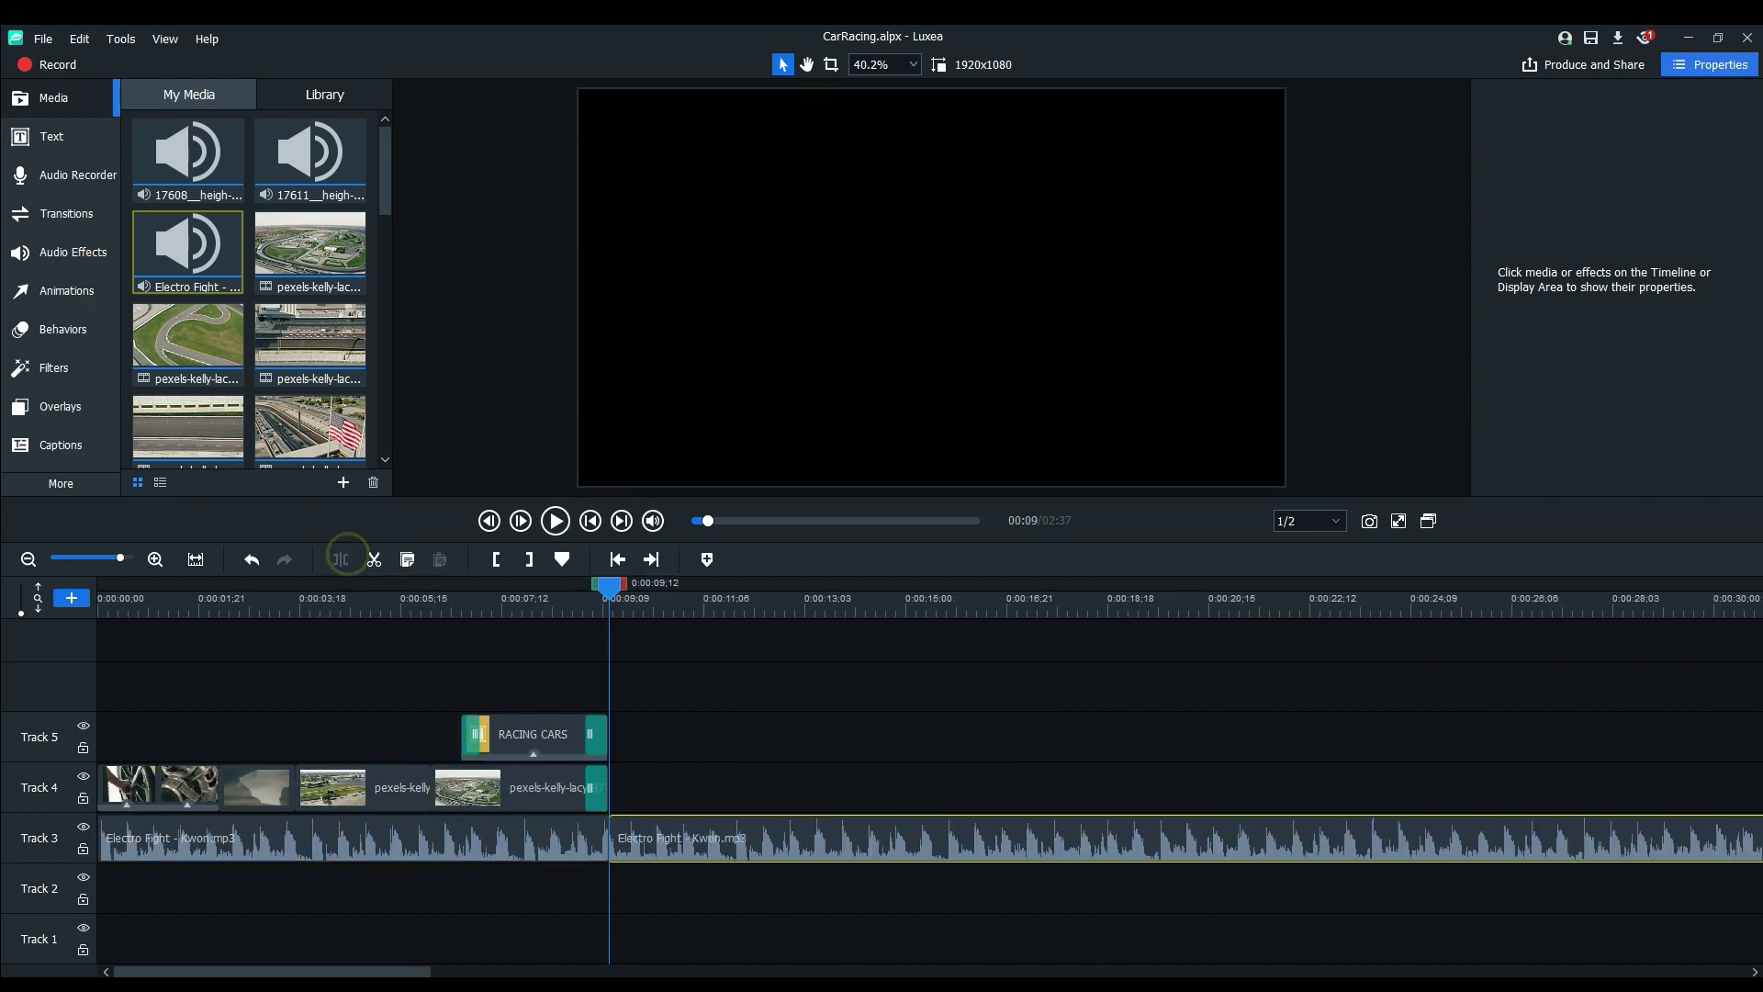
left_click(933, 839)
key("Delete")
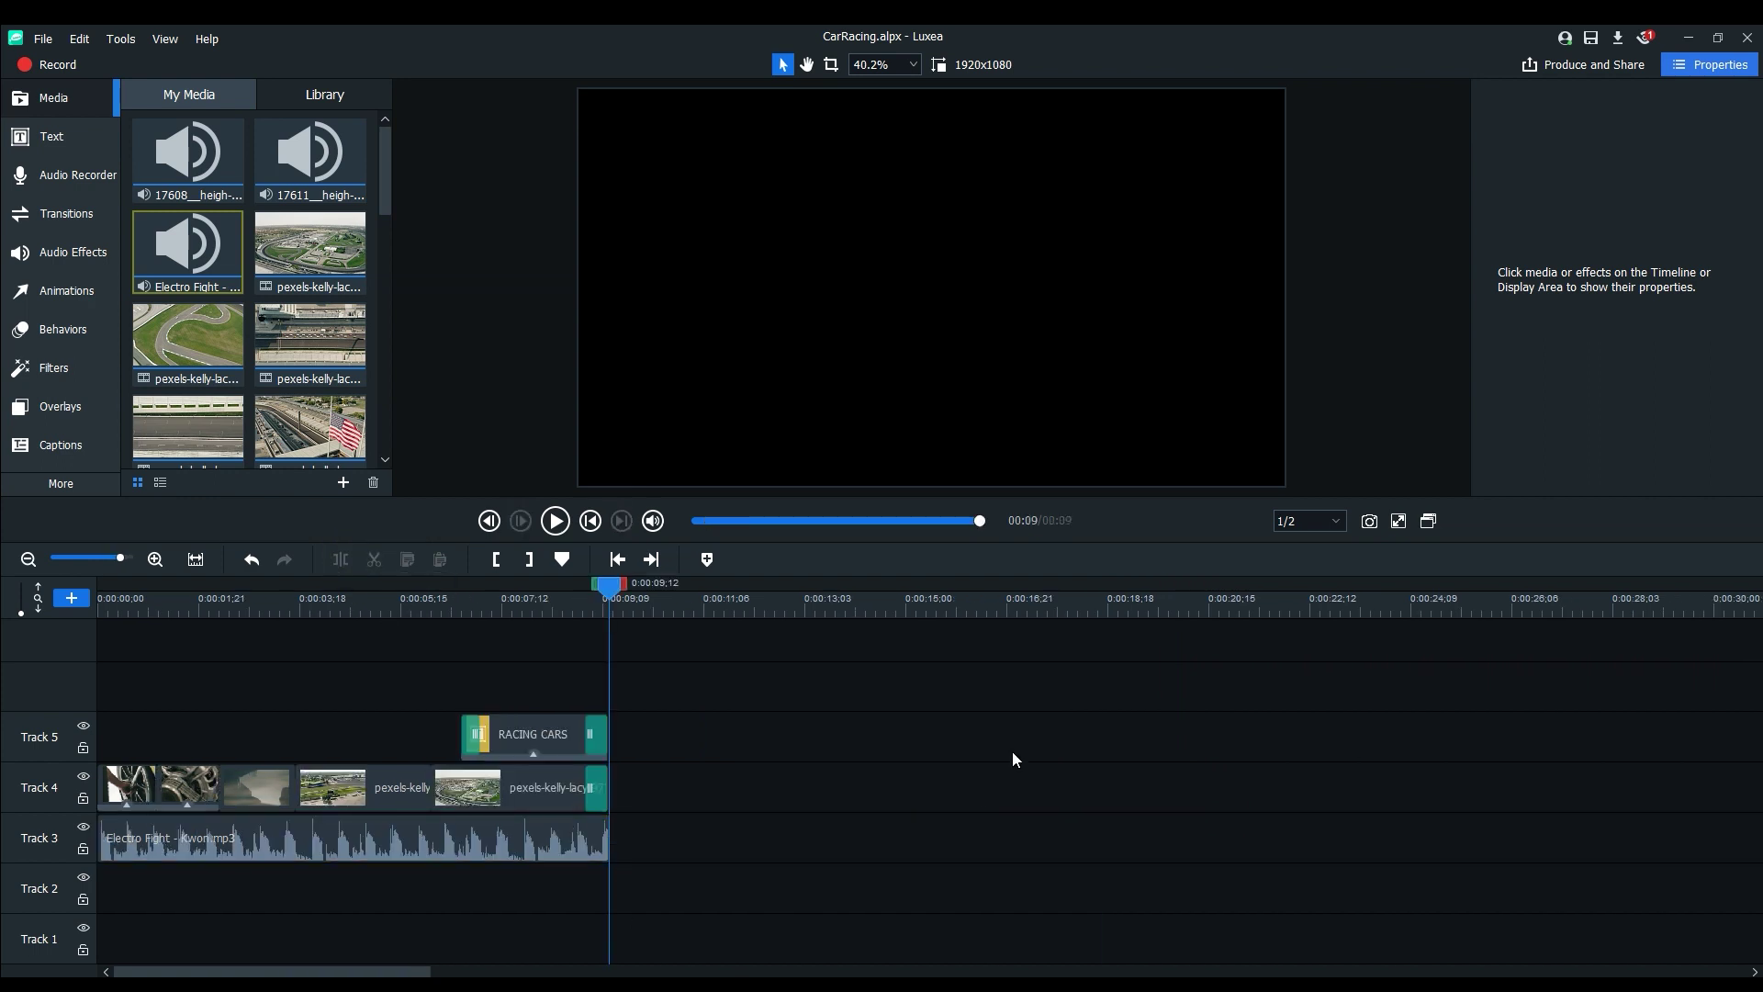
key("Home")
left_click(592, 491)
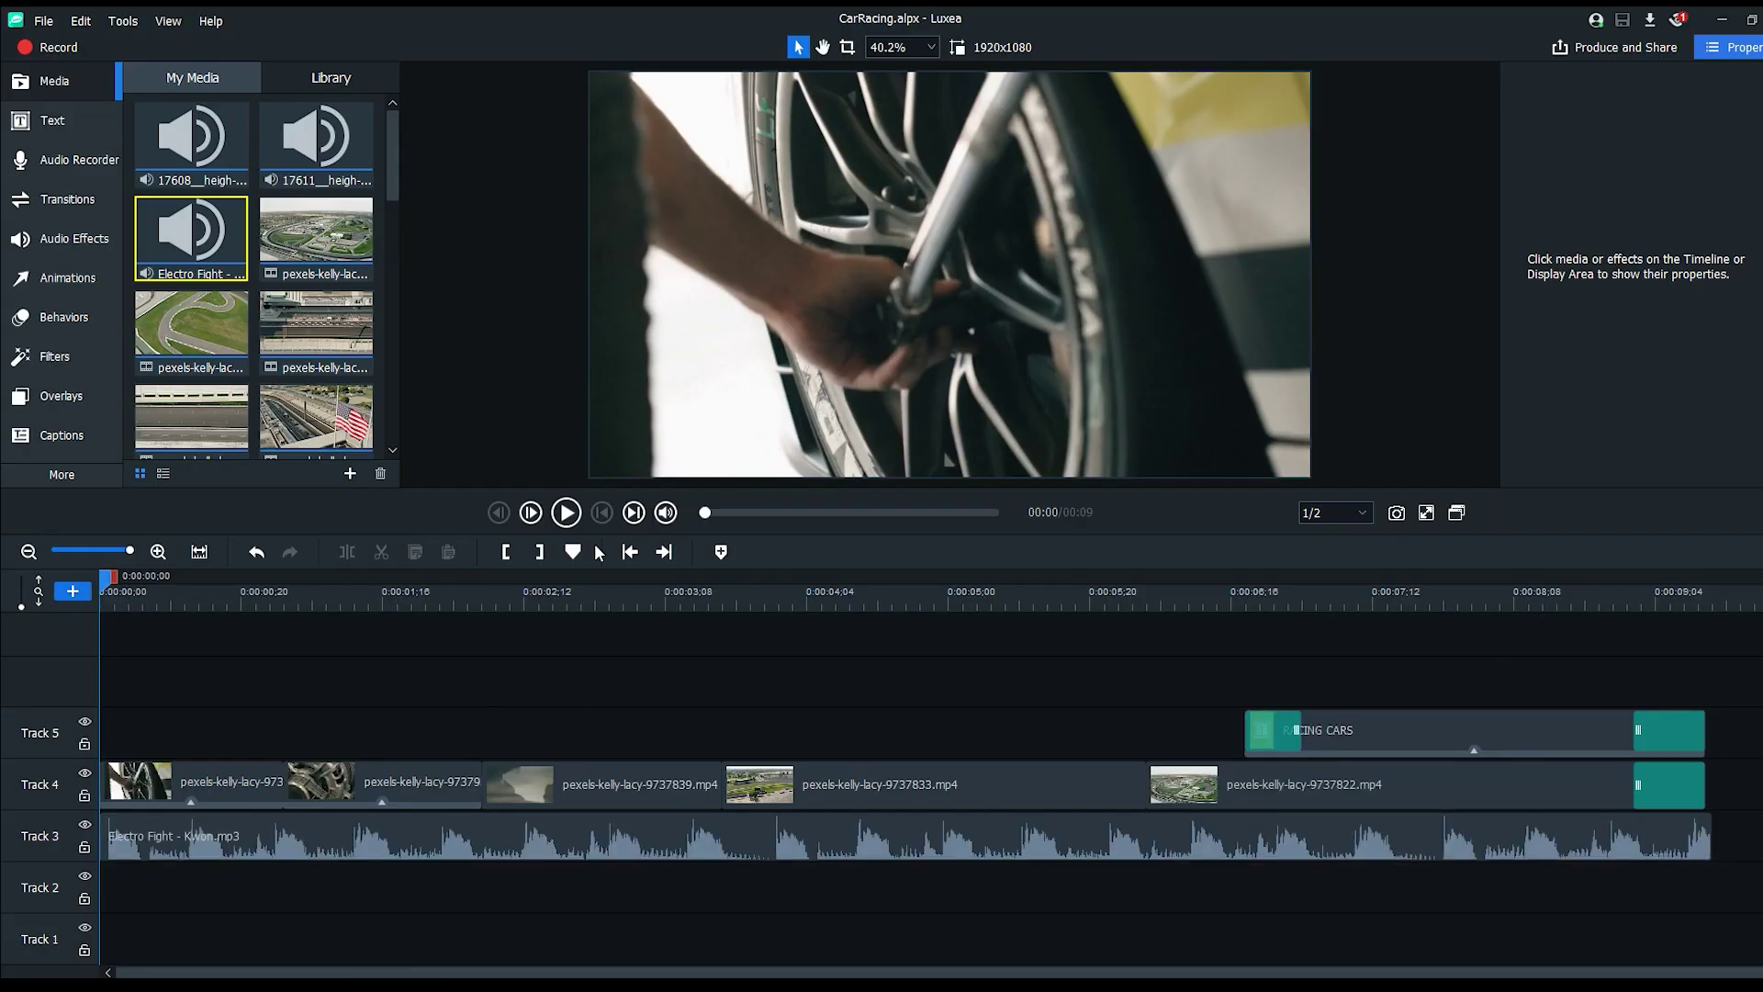
left_click(568, 512)
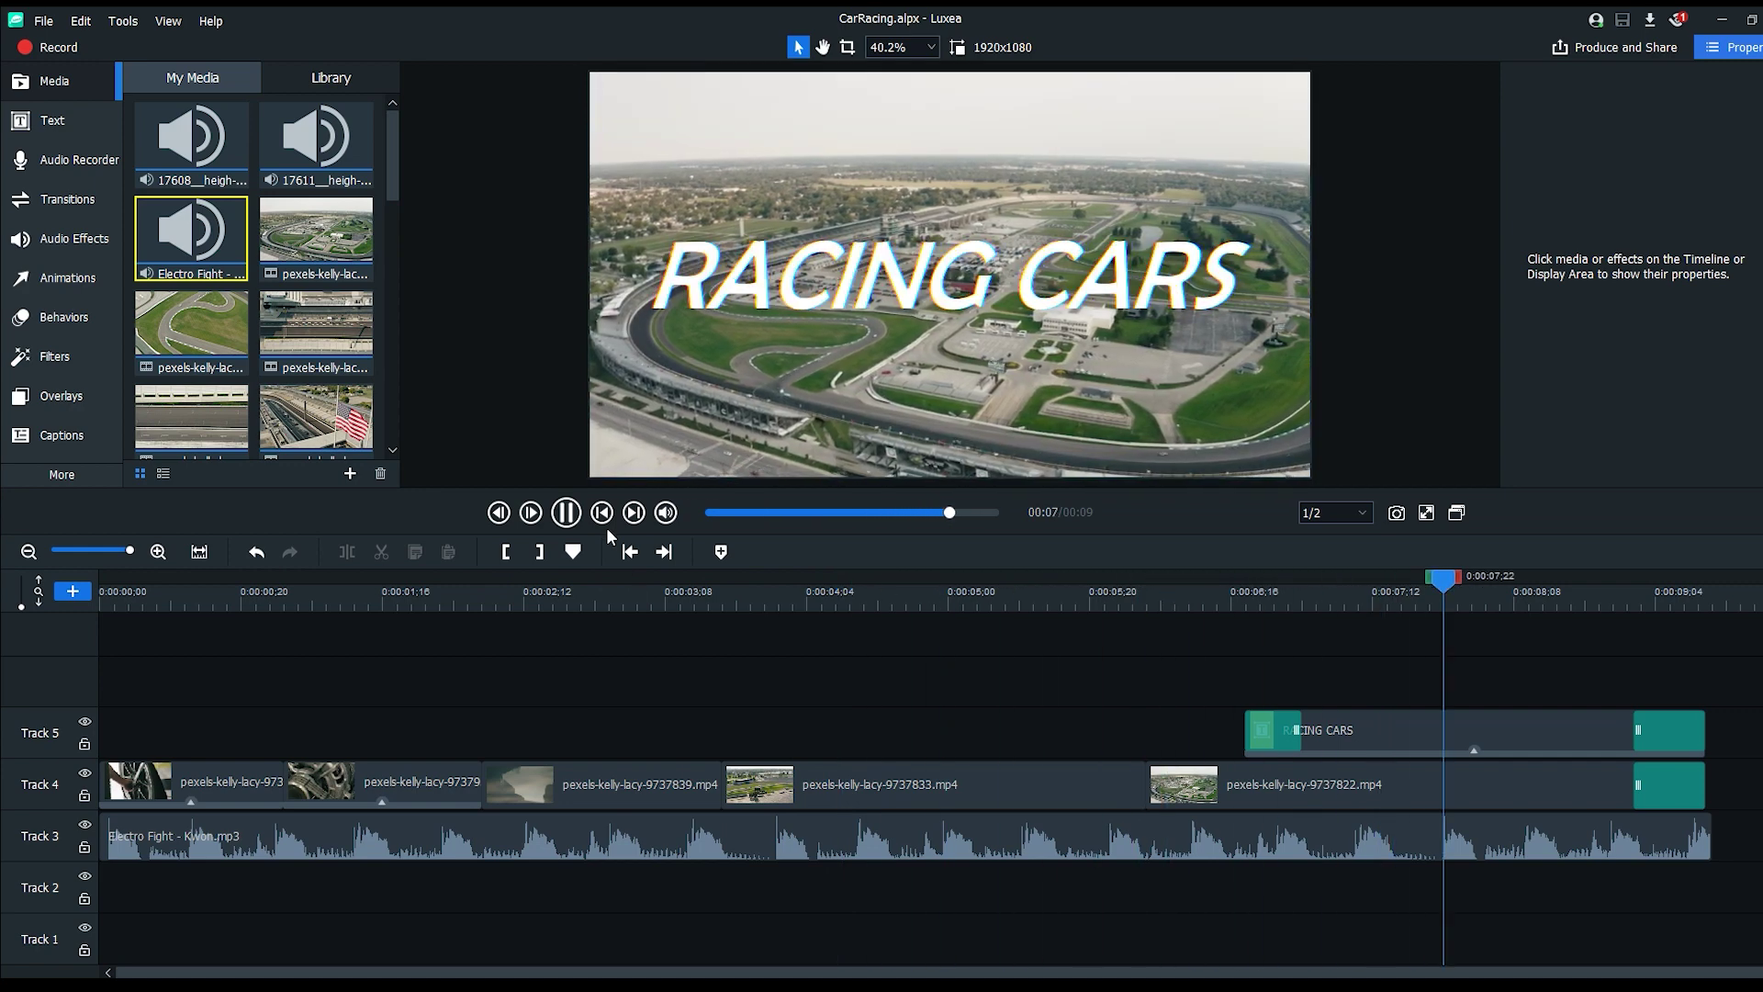
- Try the music clip's volume at 56%, then return it to 100%
left_click(1705, 847)
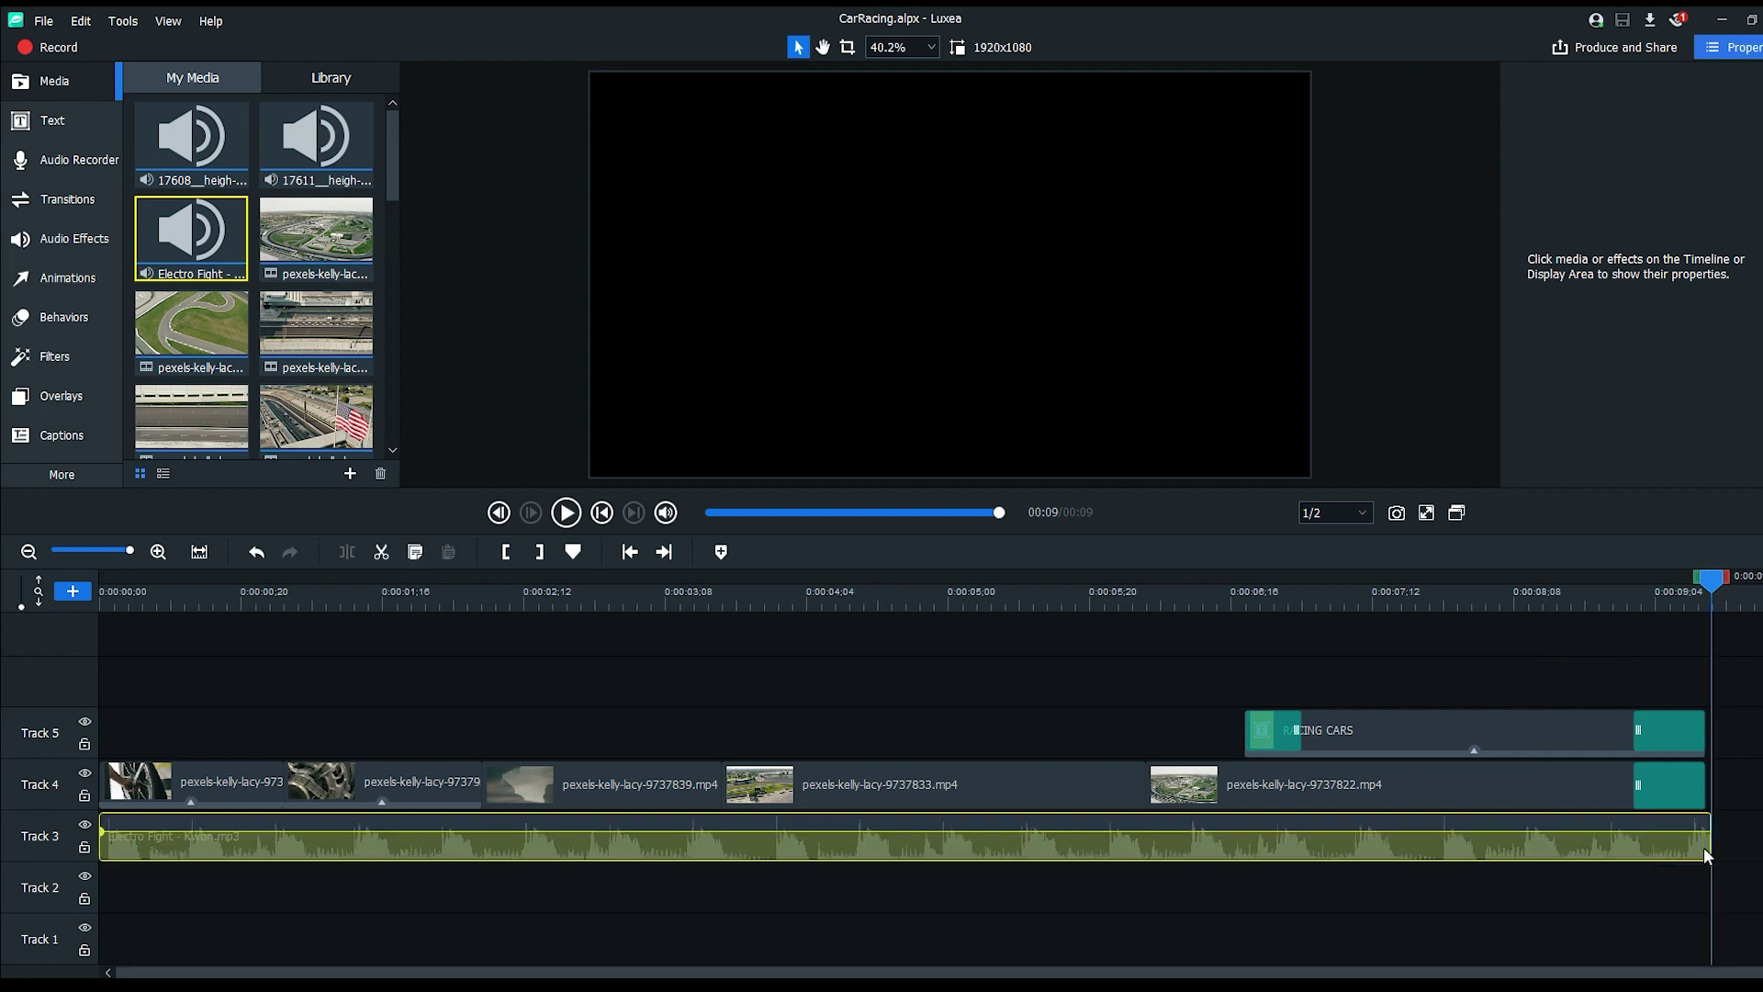
left_click_drag(1706, 845, 1666, 828)
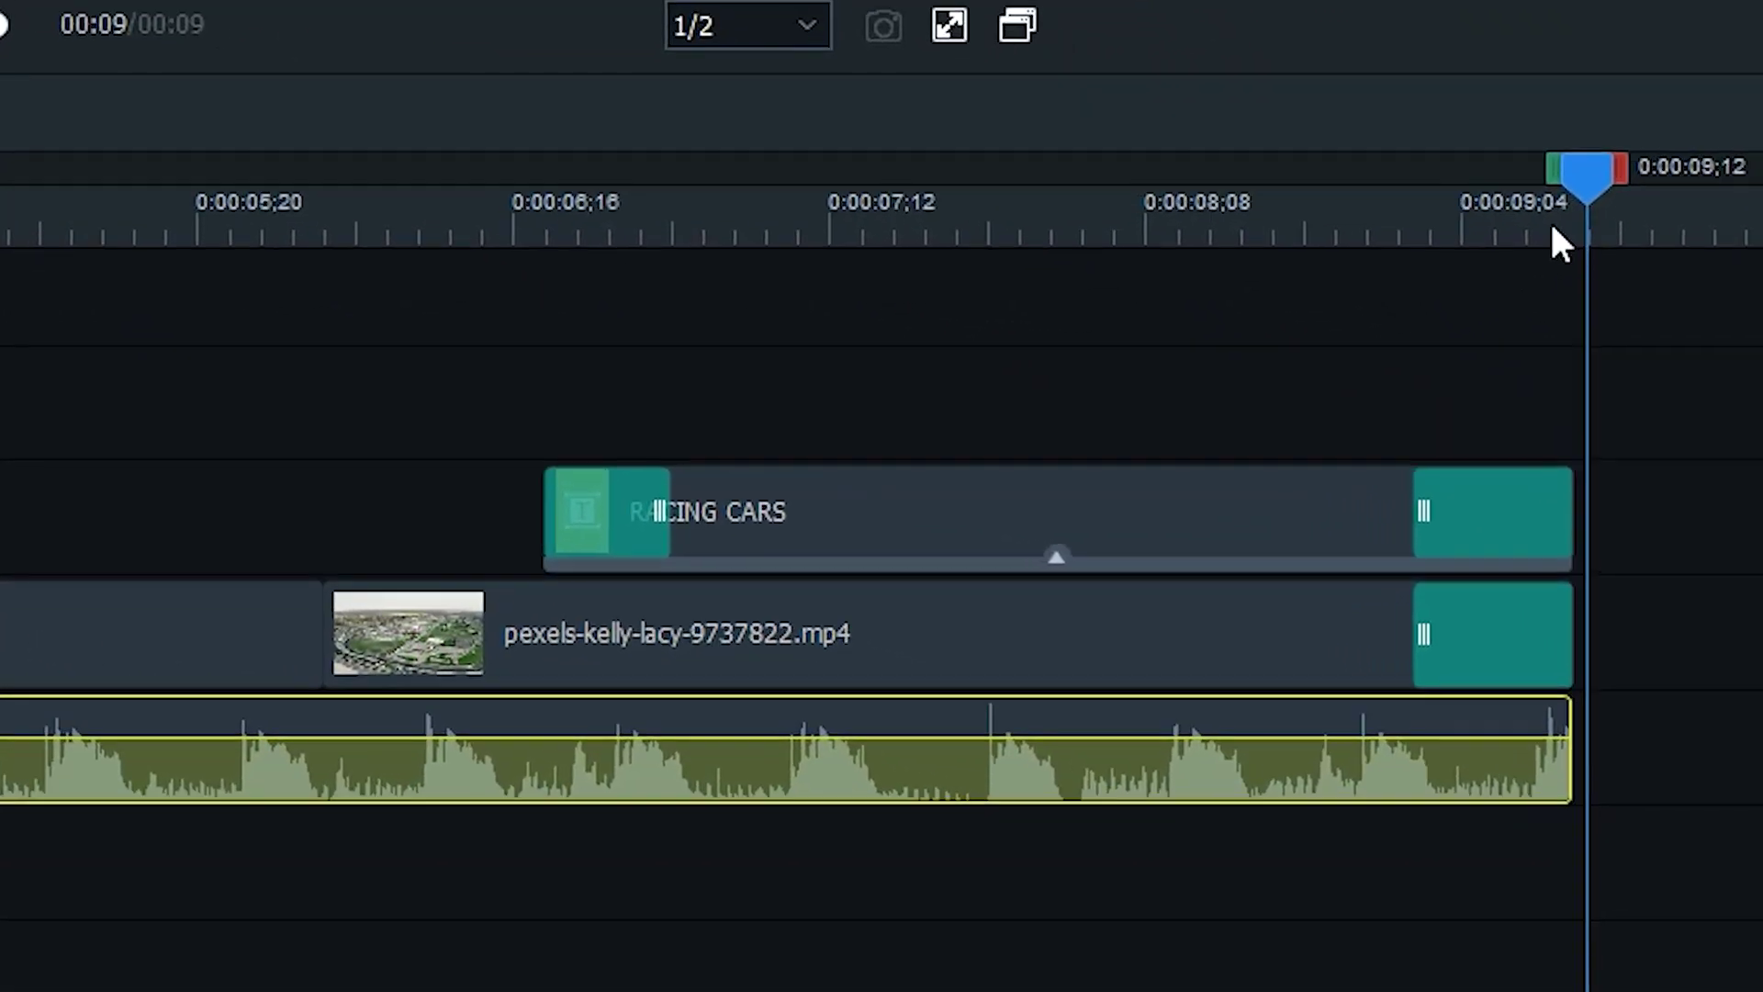
left_click_drag(1552, 228, 1383, 274)
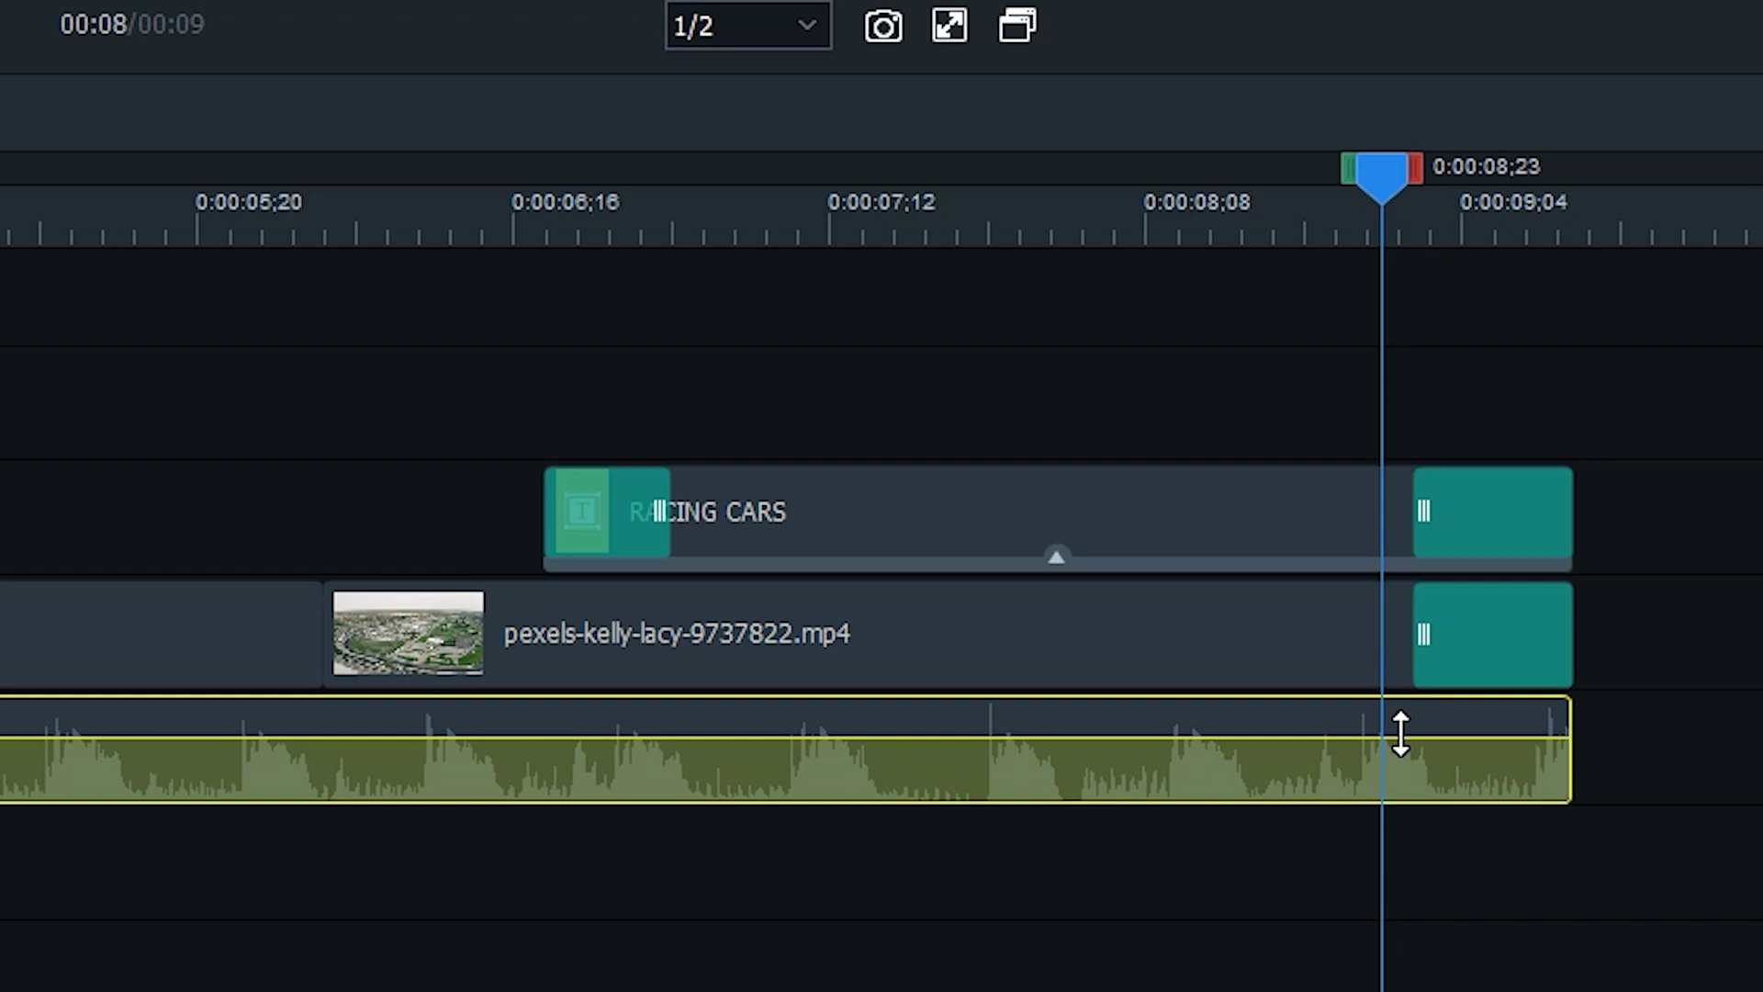
left_click_drag(230, 737, 230, 768)
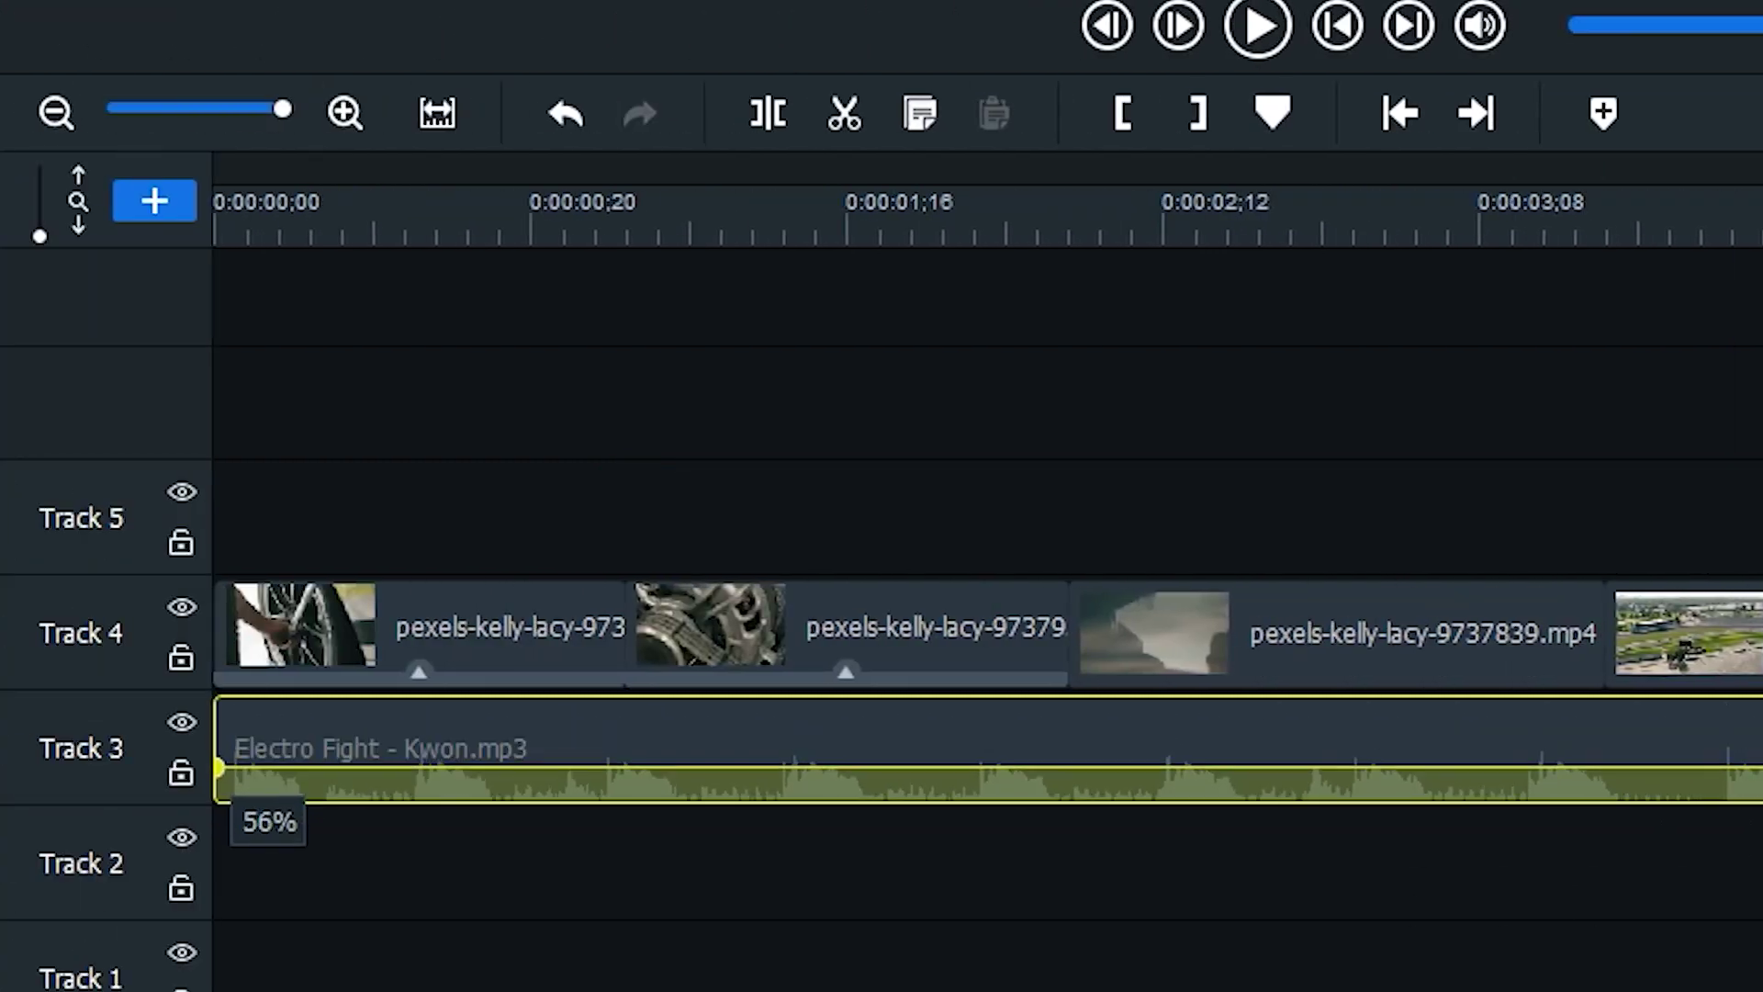
left_click_drag(229, 767, 229, 736)
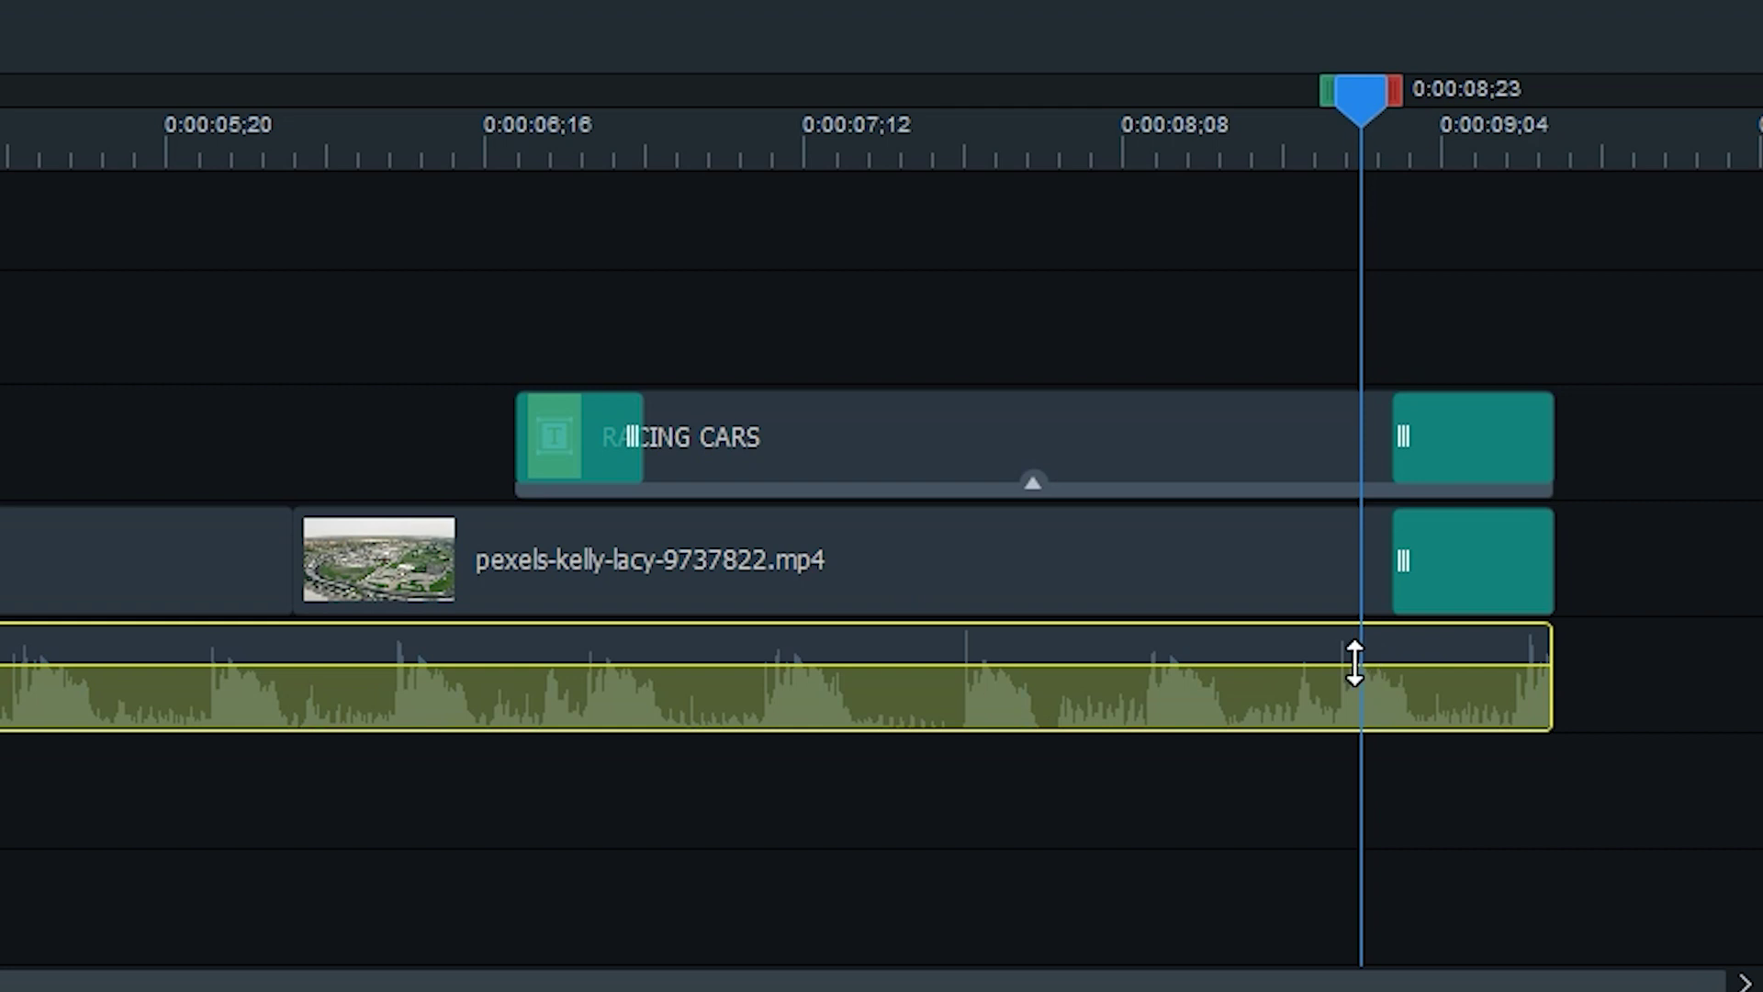
- Add two audio points near the end and drag the last to 0% for a fade-out, then preview
right_click(1355, 663)
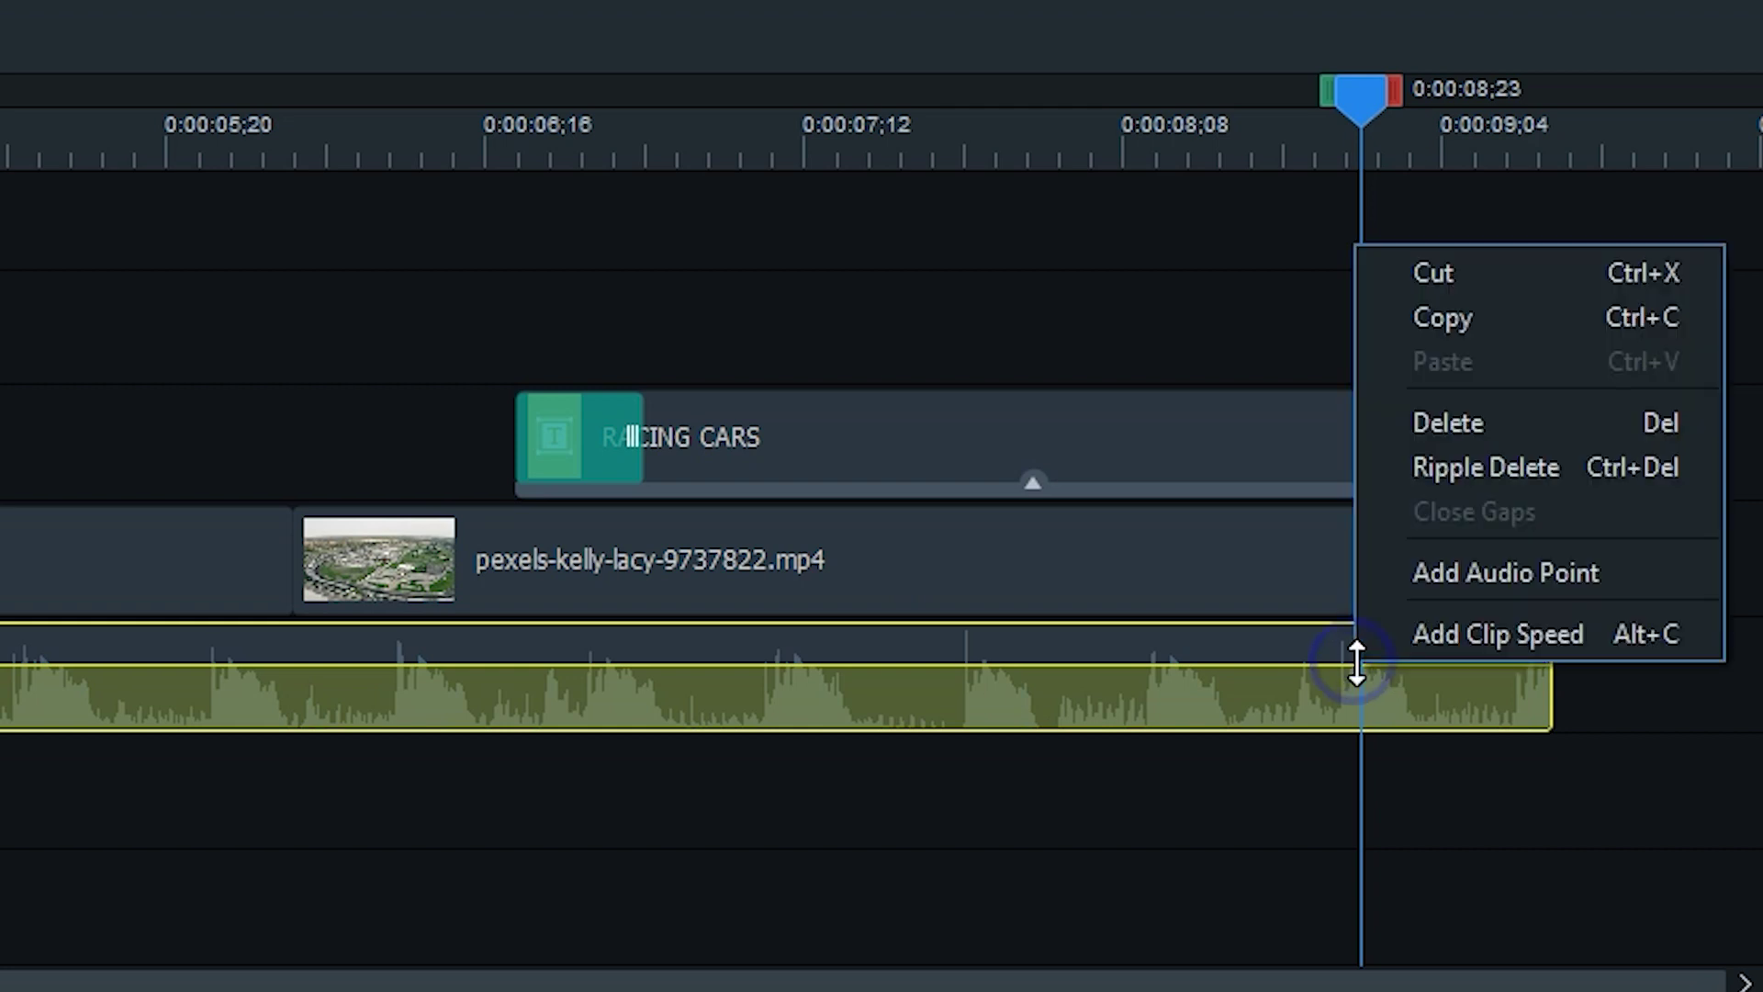
left_click(1529, 574)
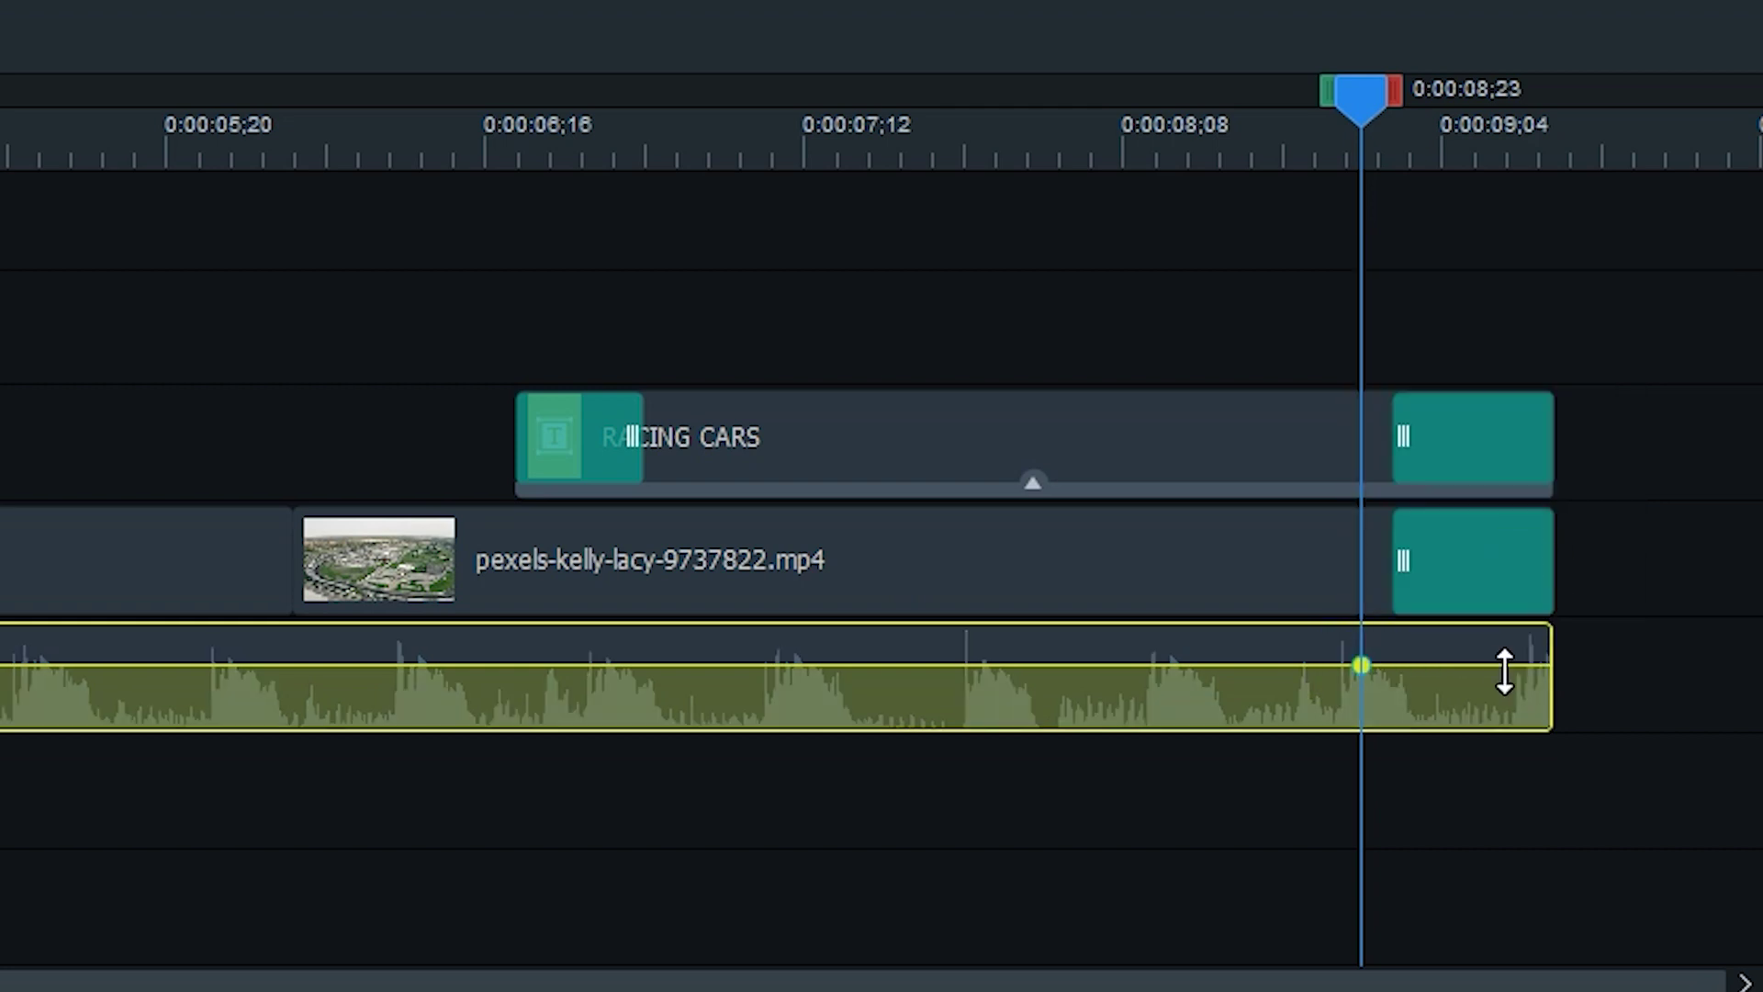
right_click(1500, 670)
left_click(1553, 579)
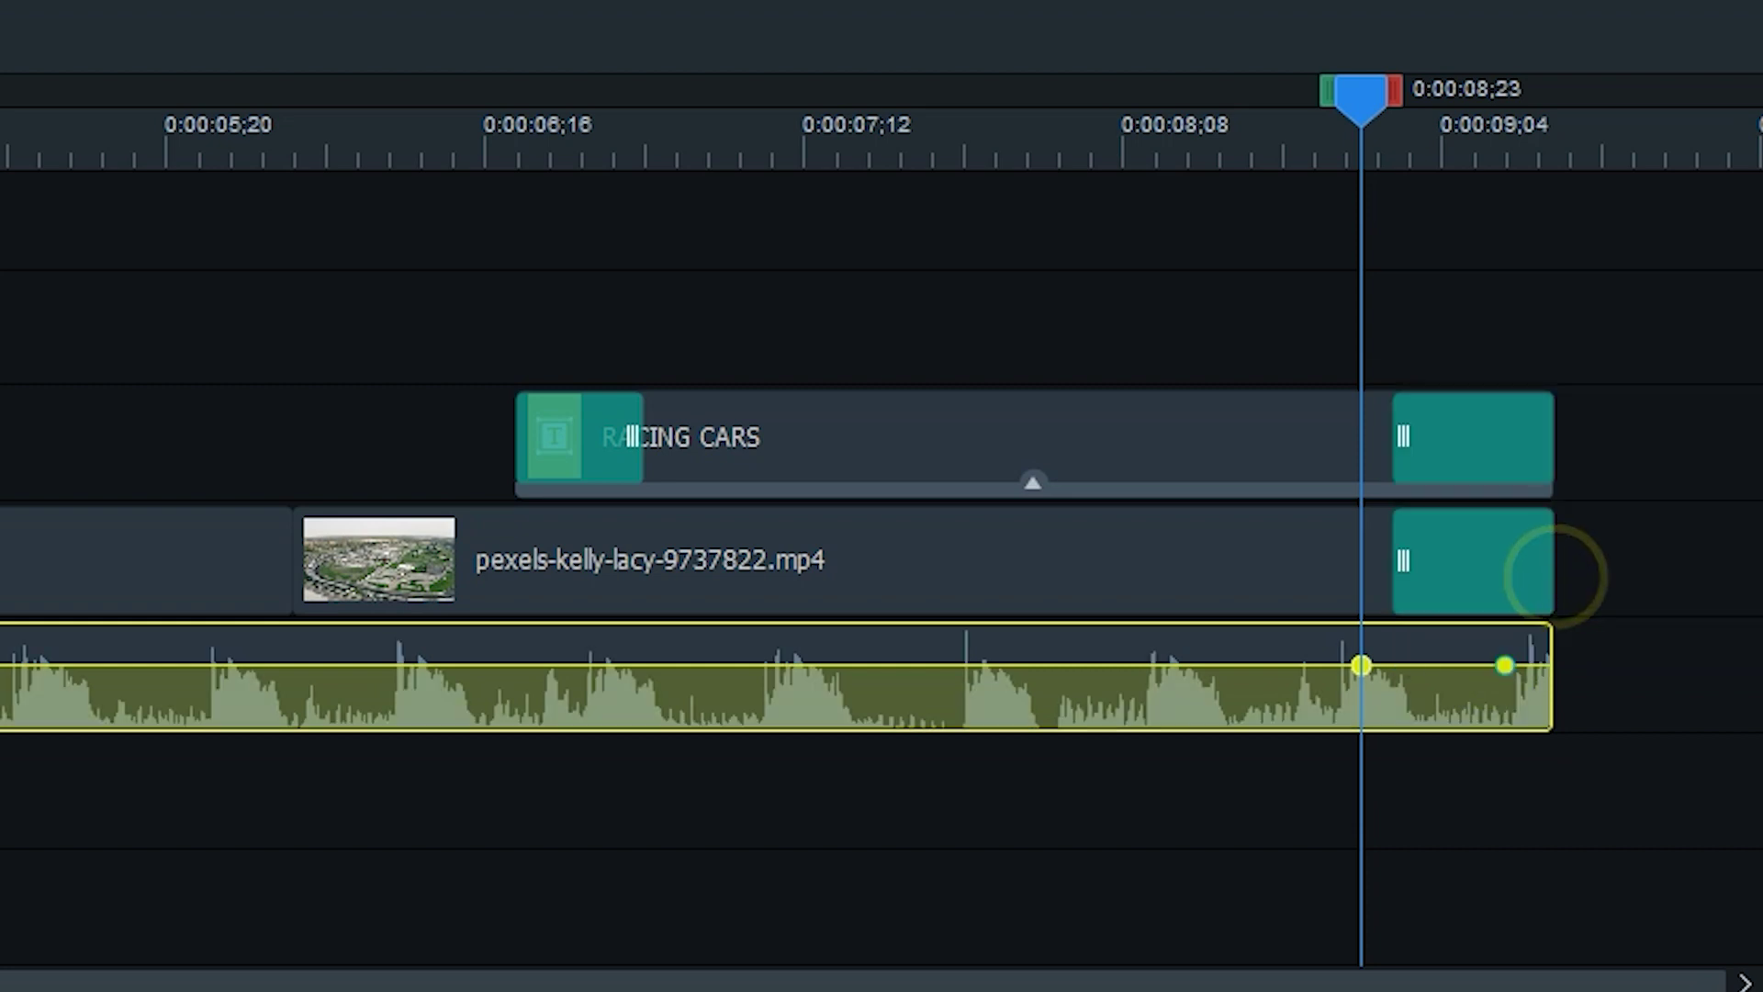
left_click_drag(1505, 664, 1559, 783)
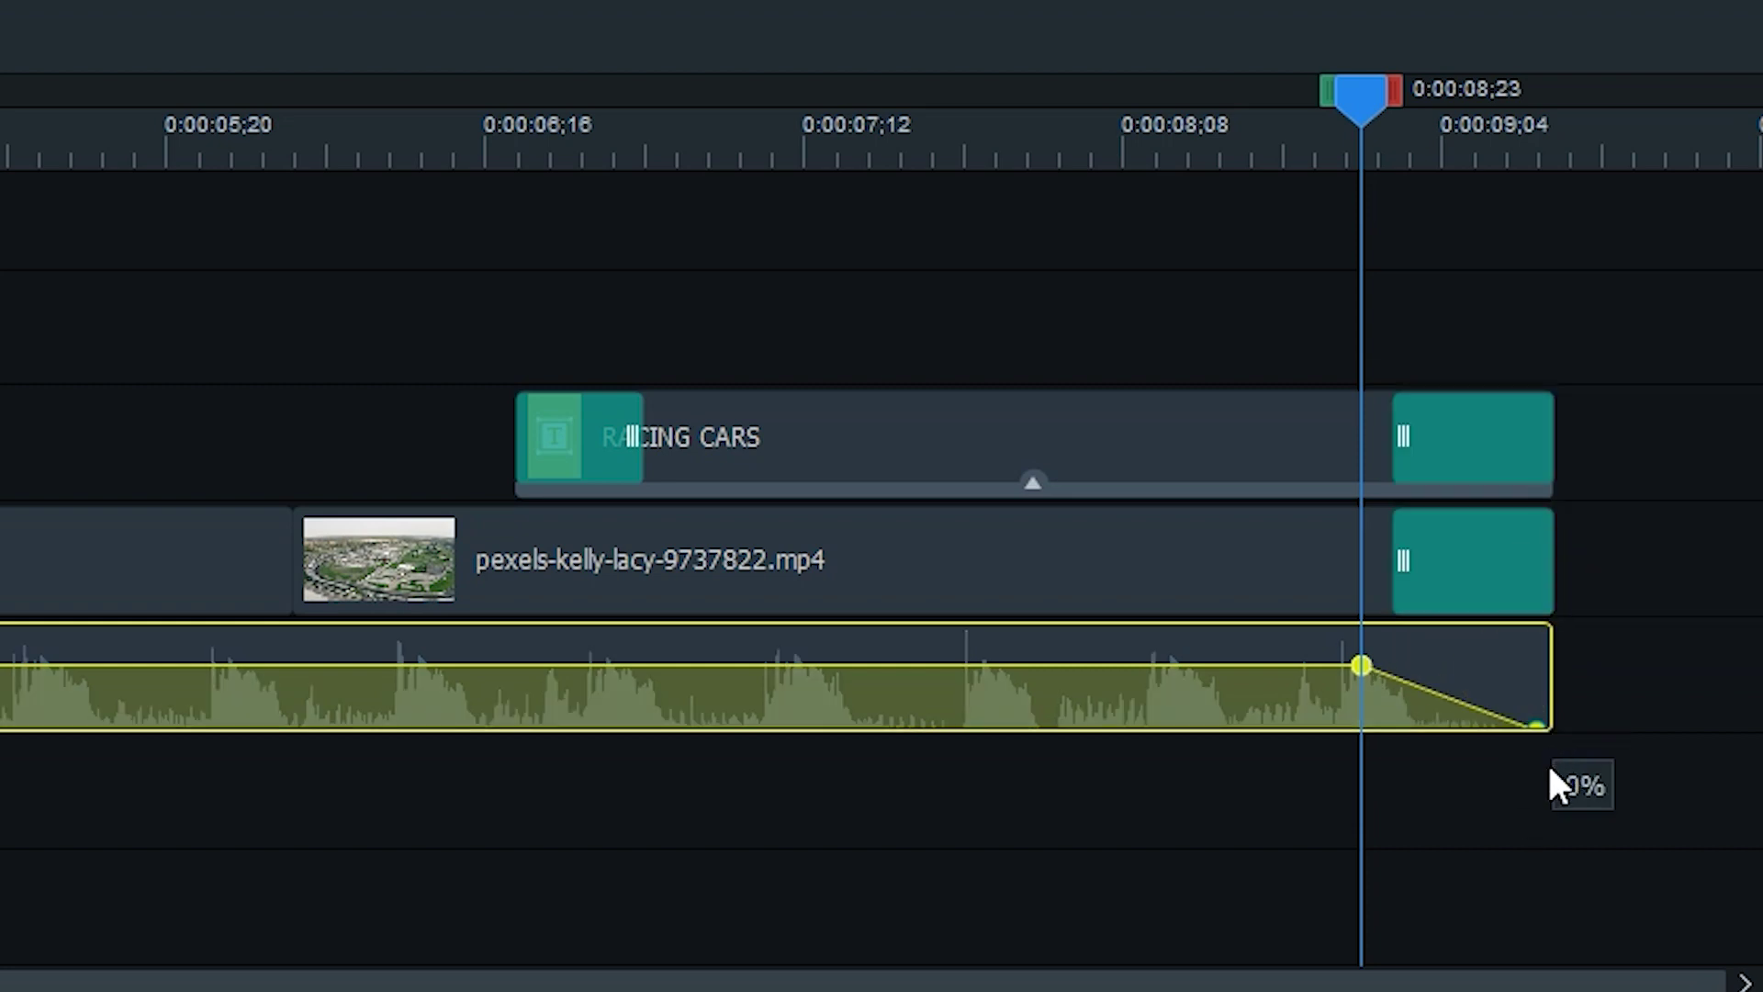
left_click(1135, 163)
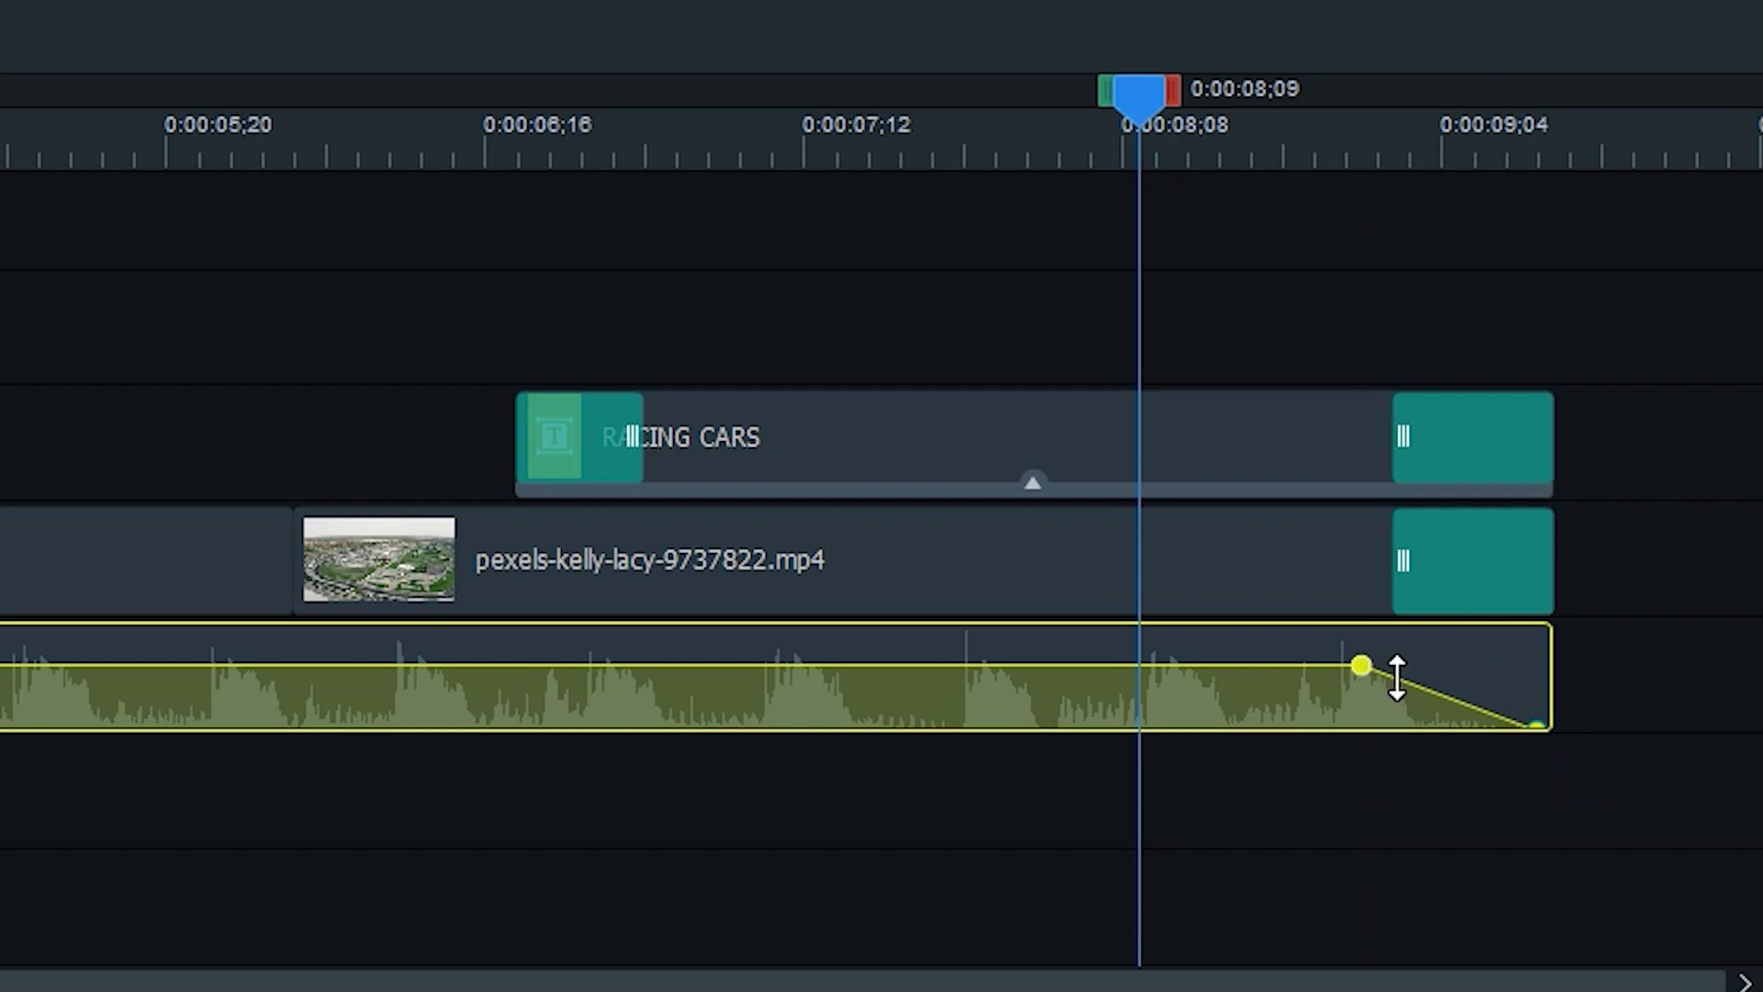
key("space")
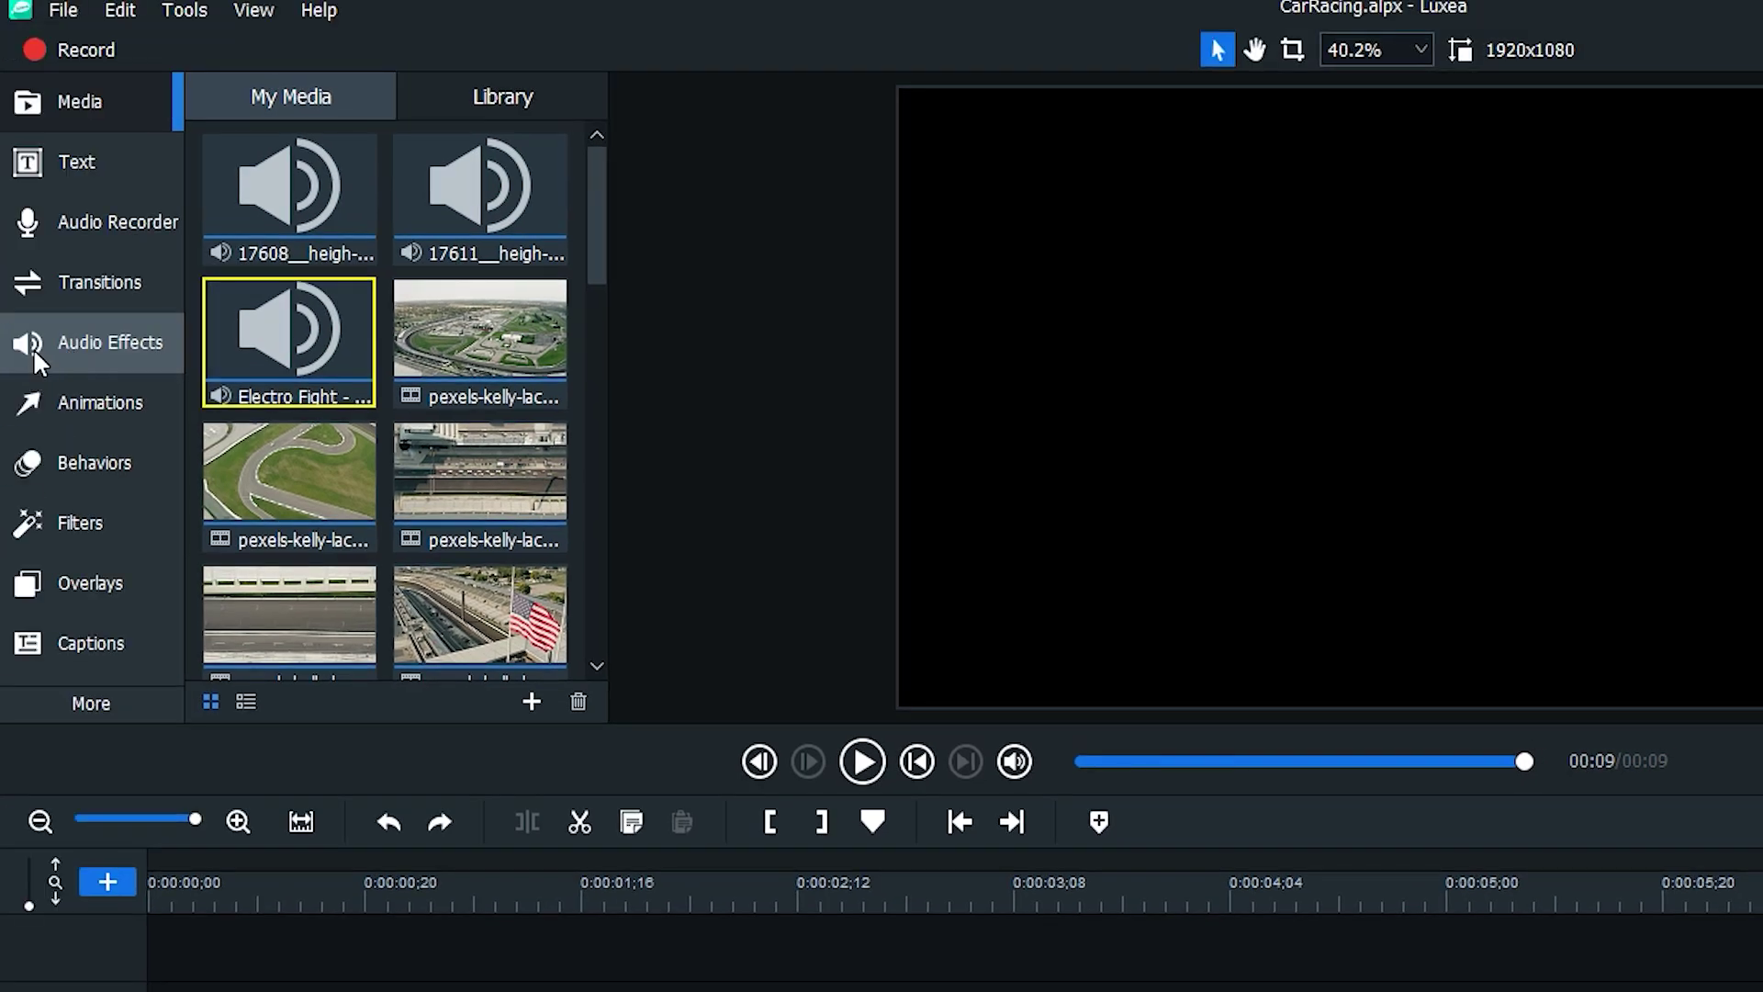
- Apply the Fade Out audio effect to the Electro Fight music and move its start to about 0:00:08;10
left_click(34, 352)
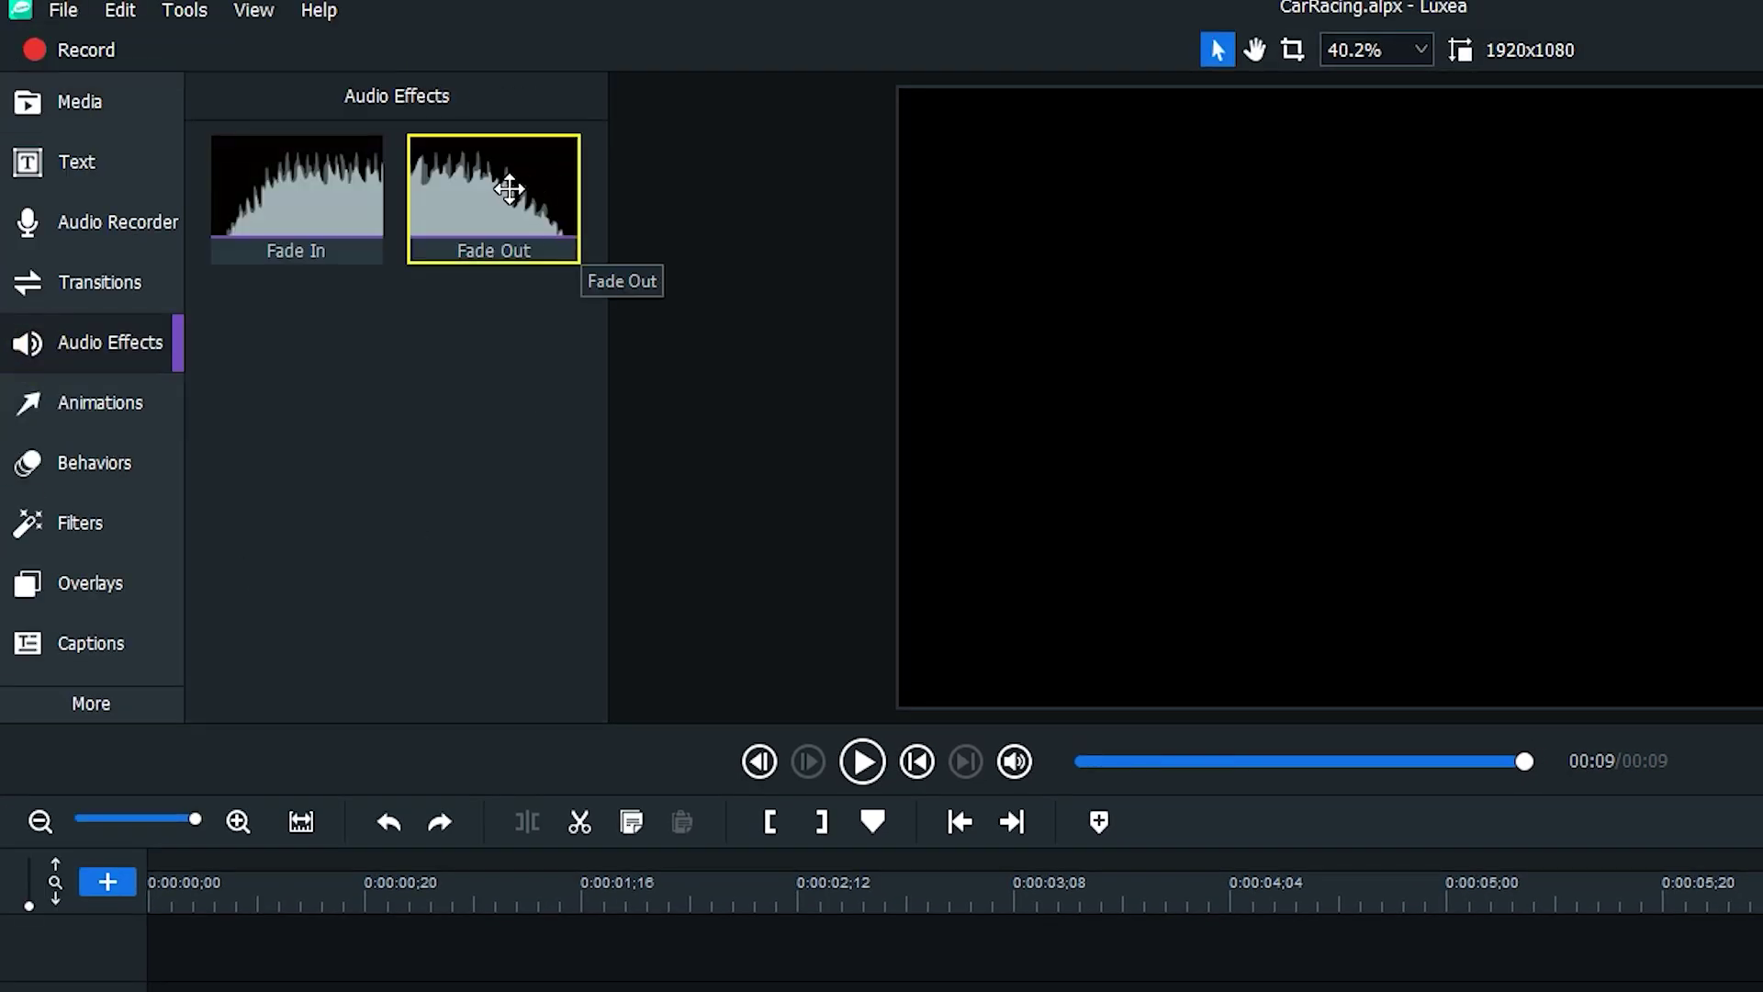
left_click_drag(506, 187, 1589, 801)
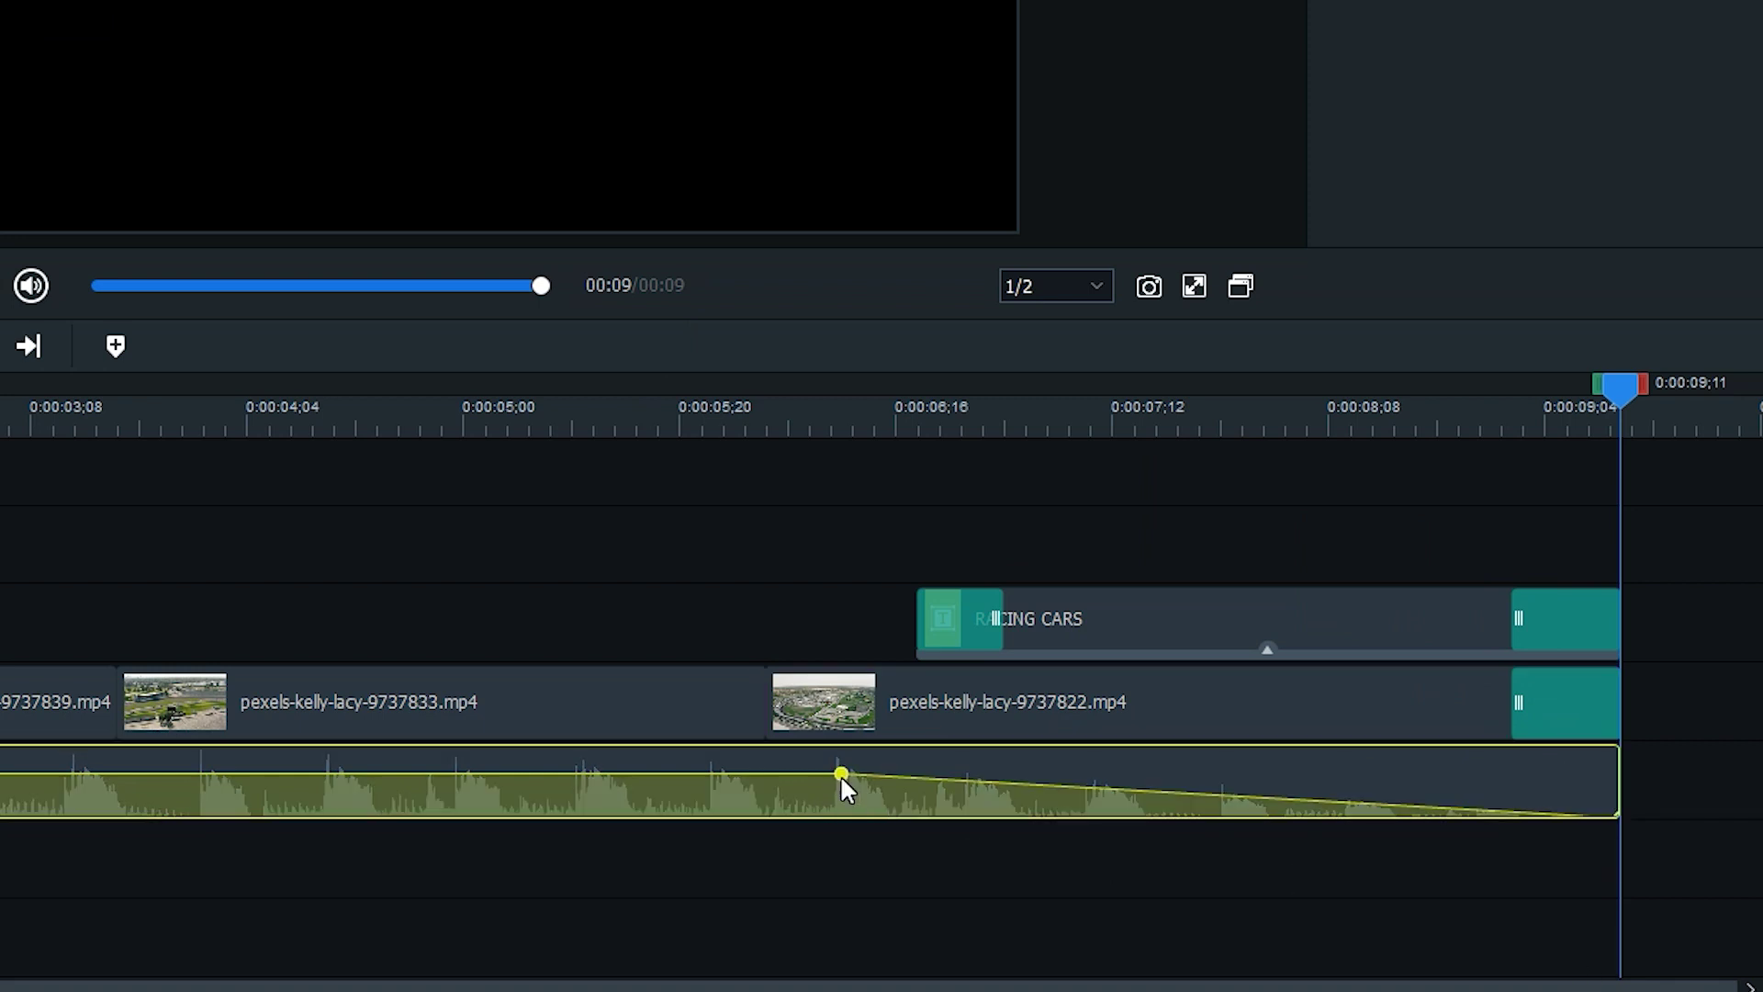
left_click_drag(841, 773, 1197, 773)
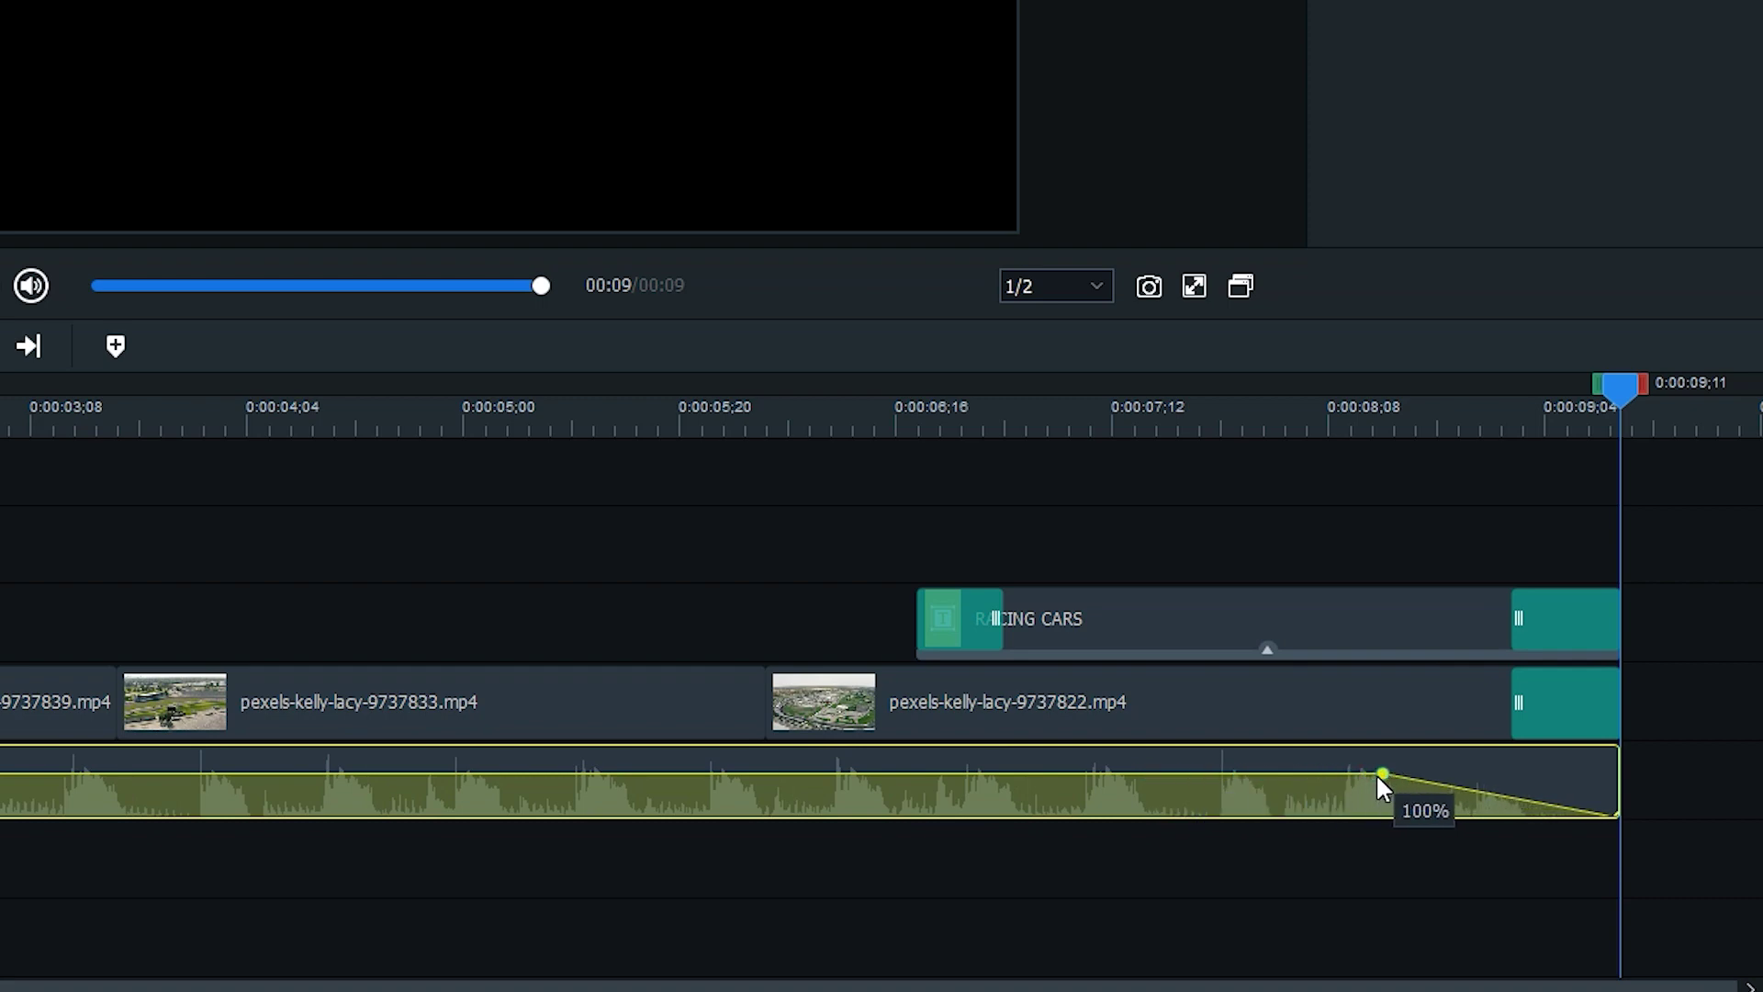
left_click(249, 612)
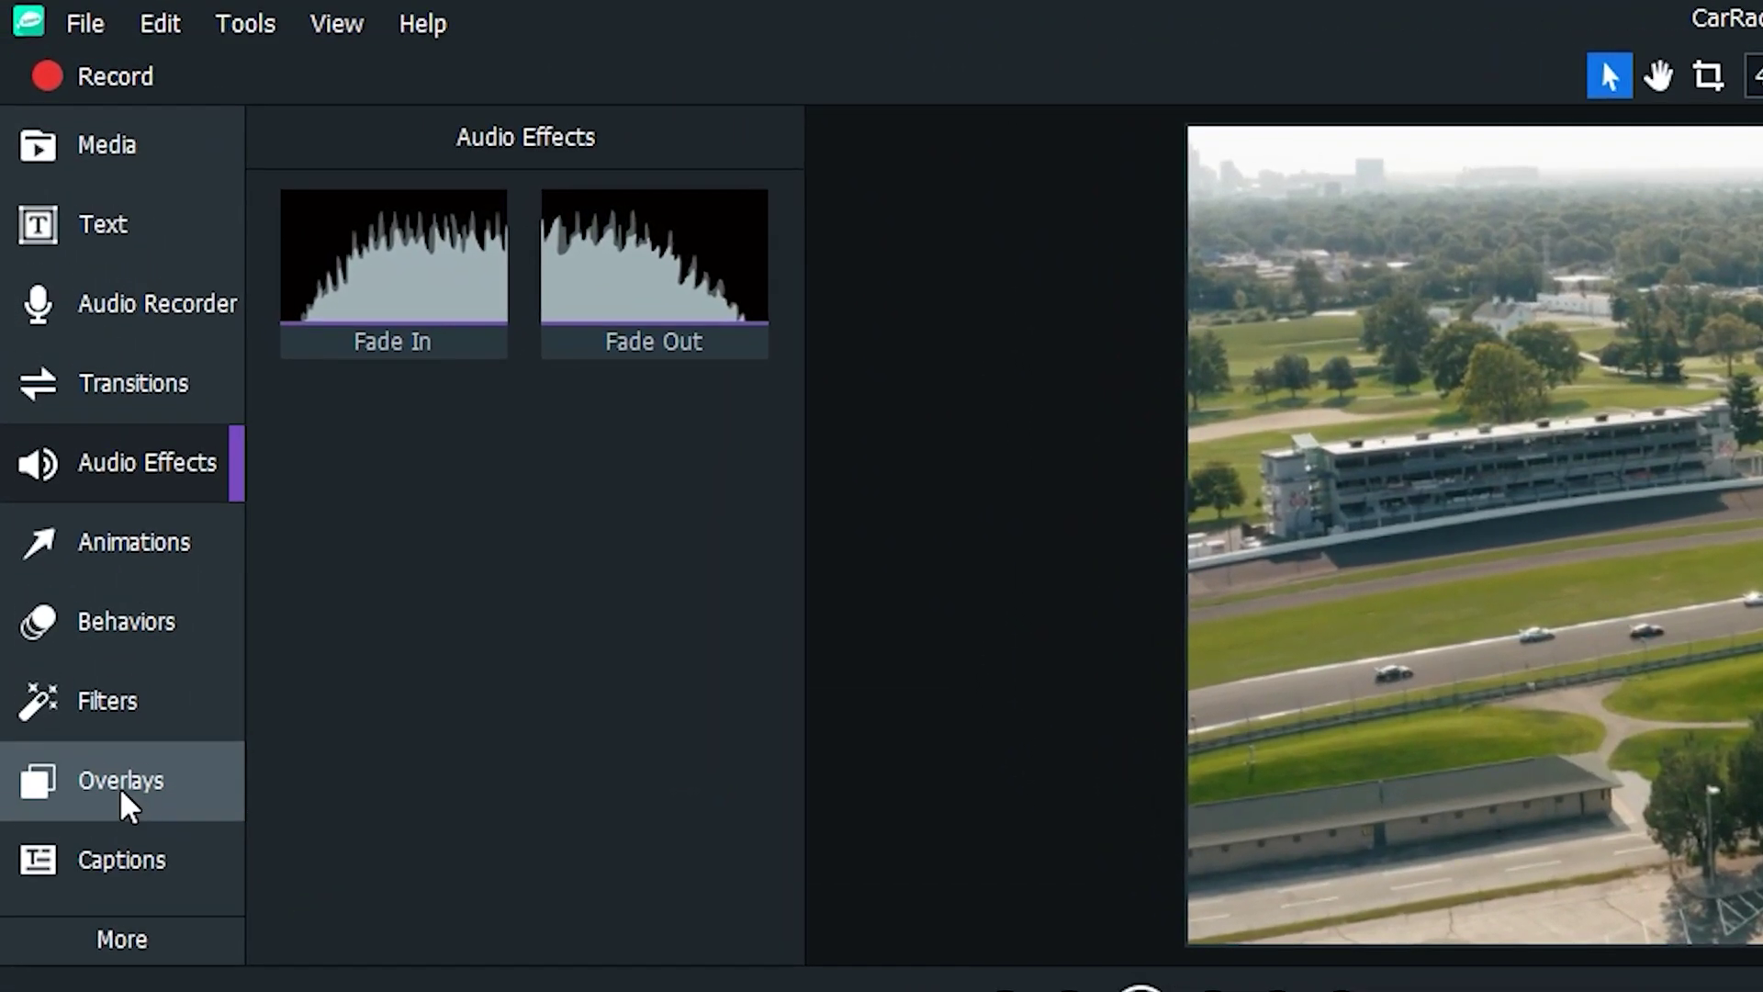
- Add Light Leak 1 on a new track, trim it to end with RACING CARS, and preview
left_click(119, 783)
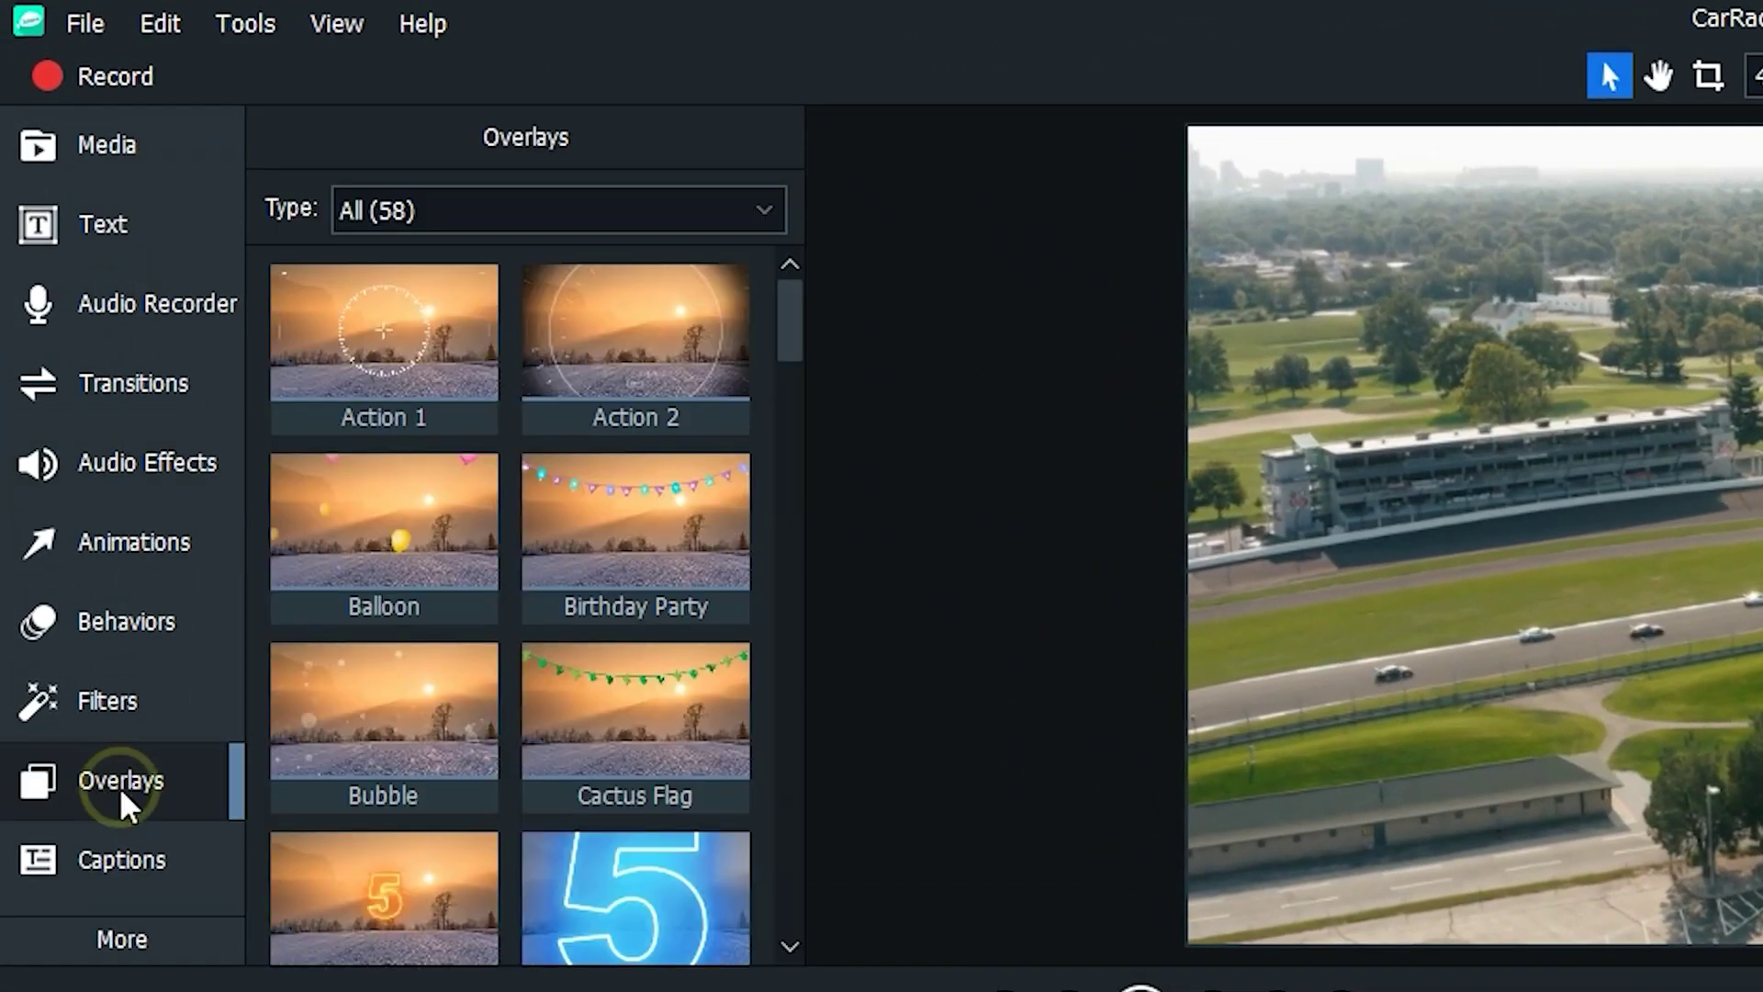
left_click_drag(784, 320, 799, 526)
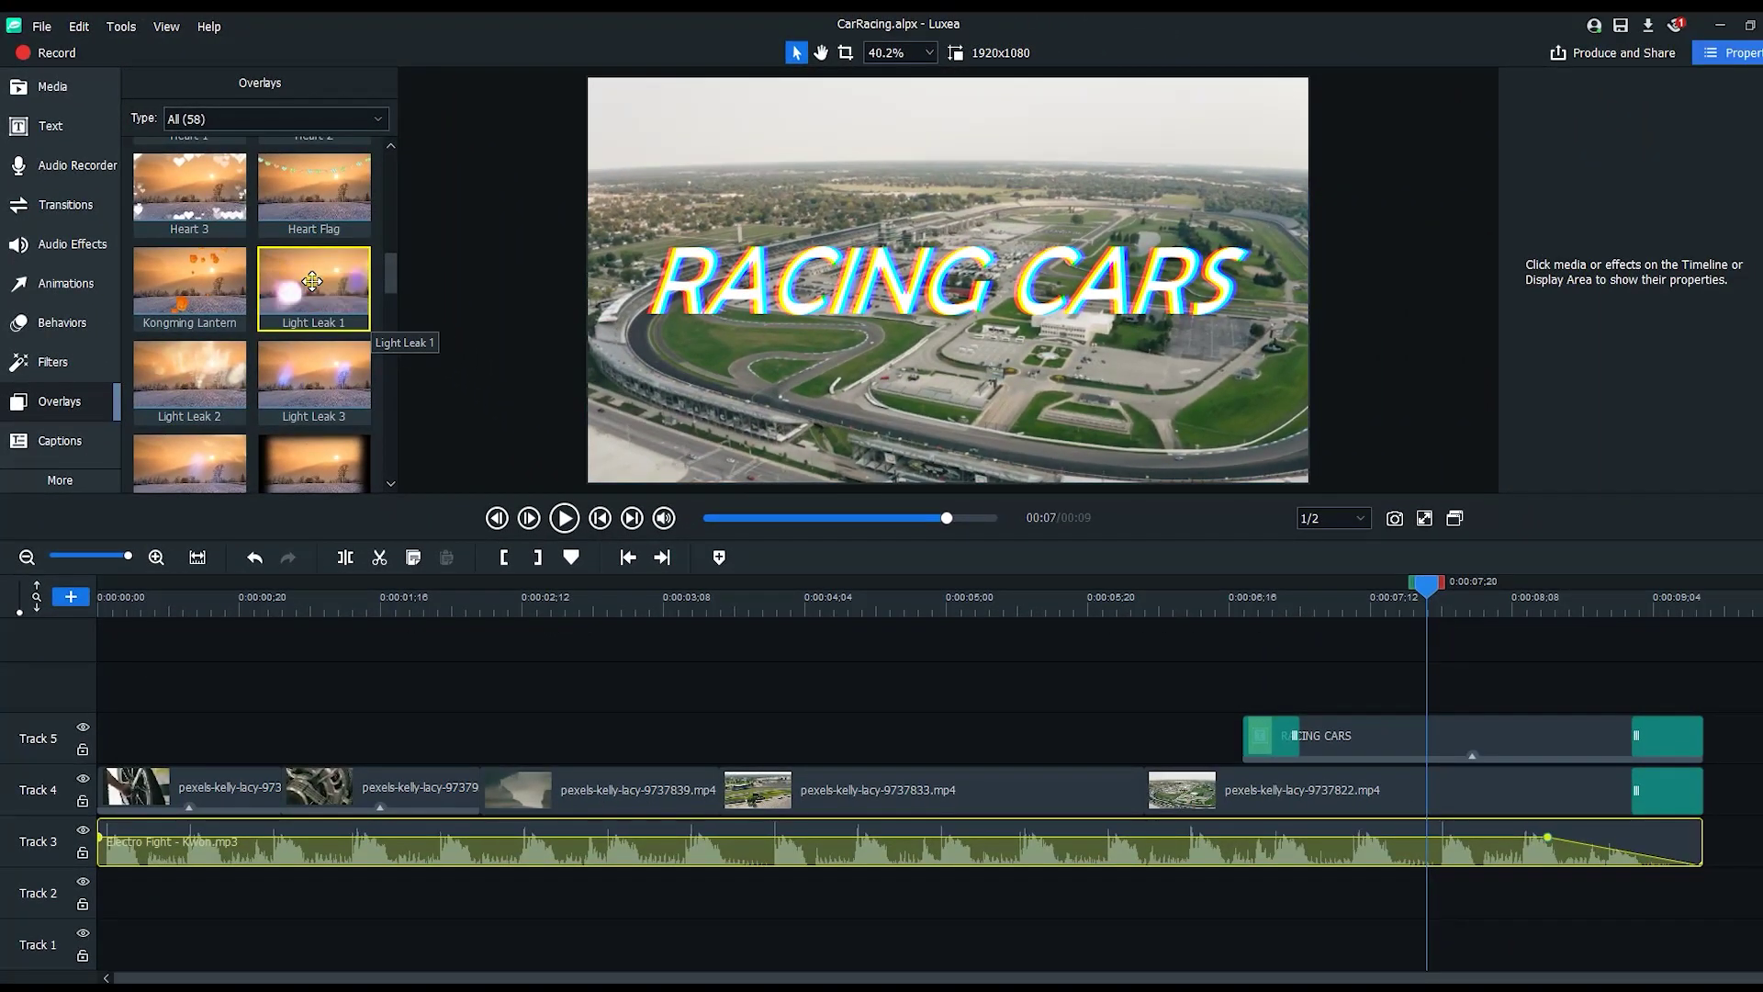
left_click_drag(312, 281, 1282, 668)
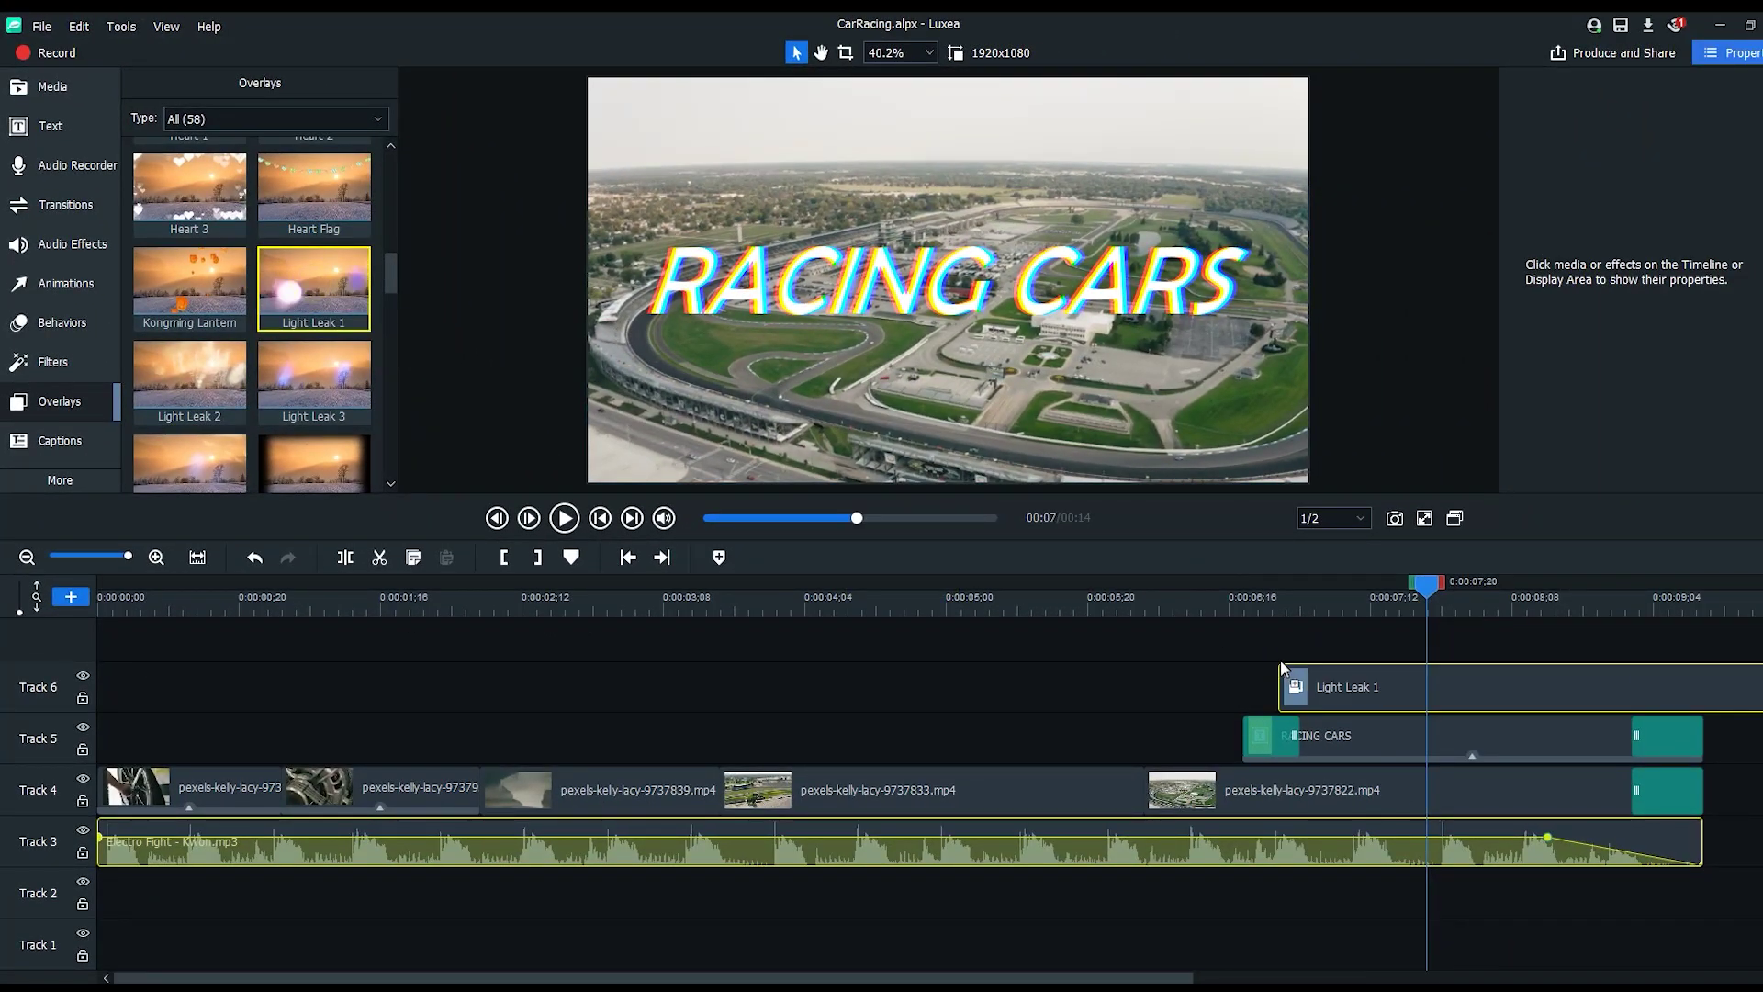
left_click_drag(1162, 978, 1456, 978)
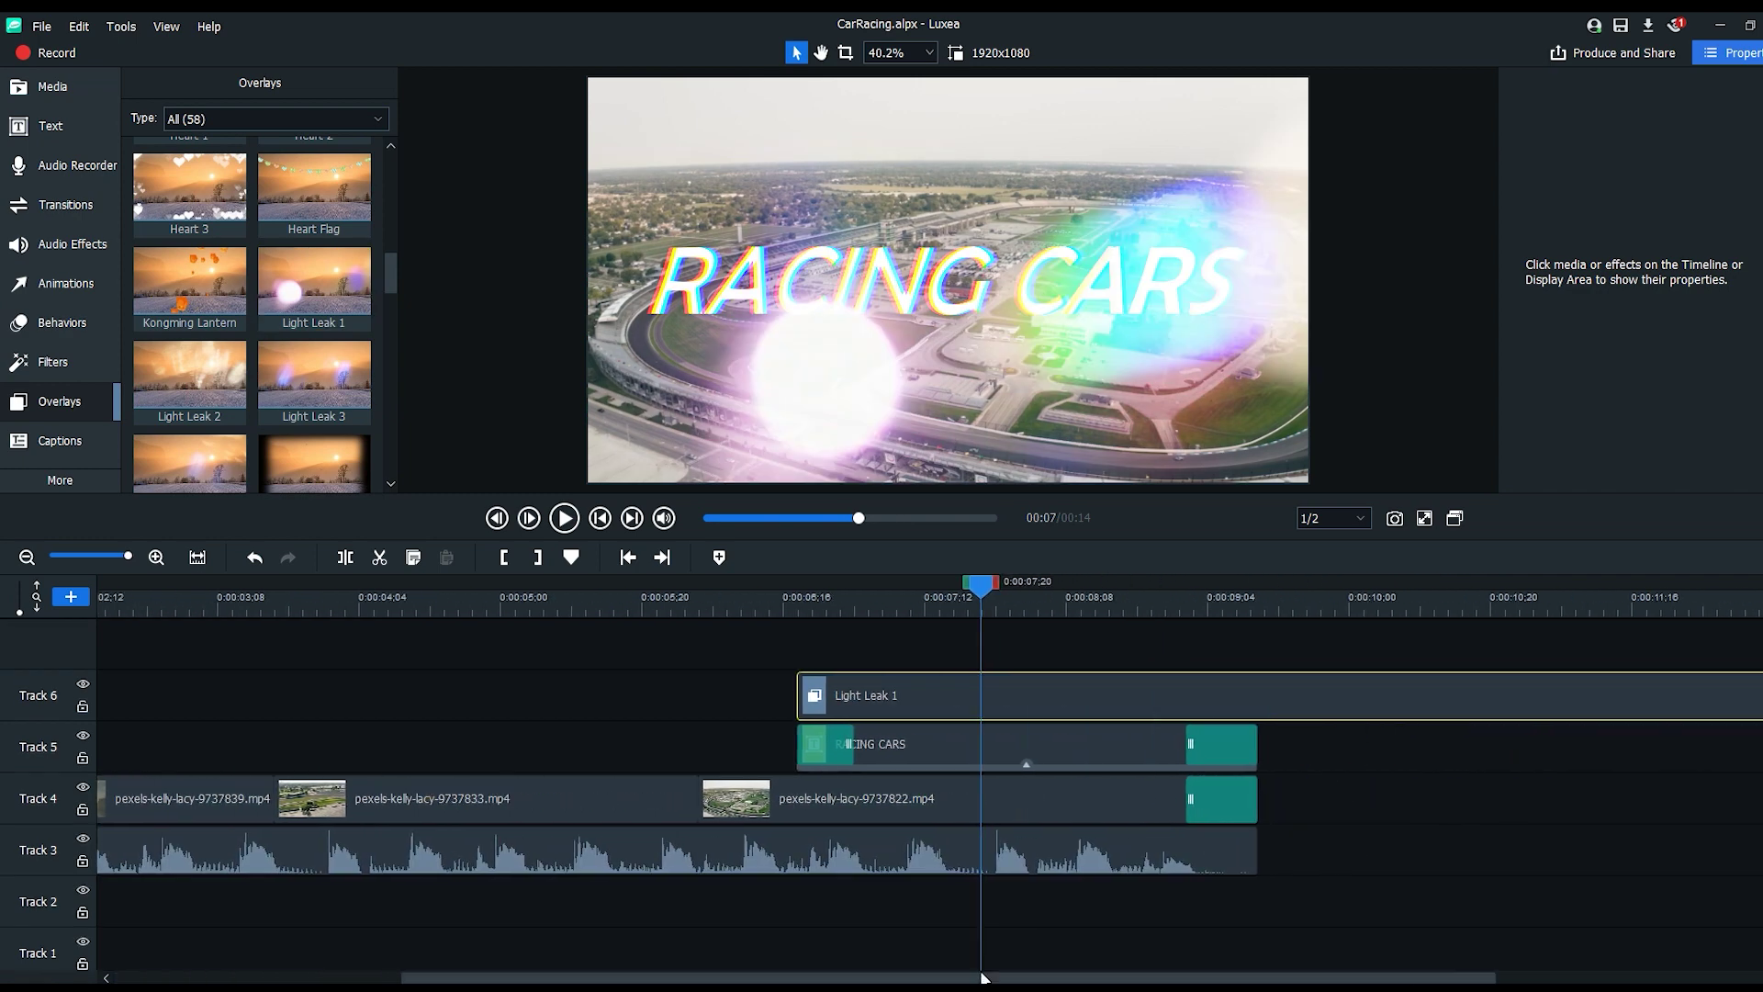
left_click_drag(127, 555, 124, 555)
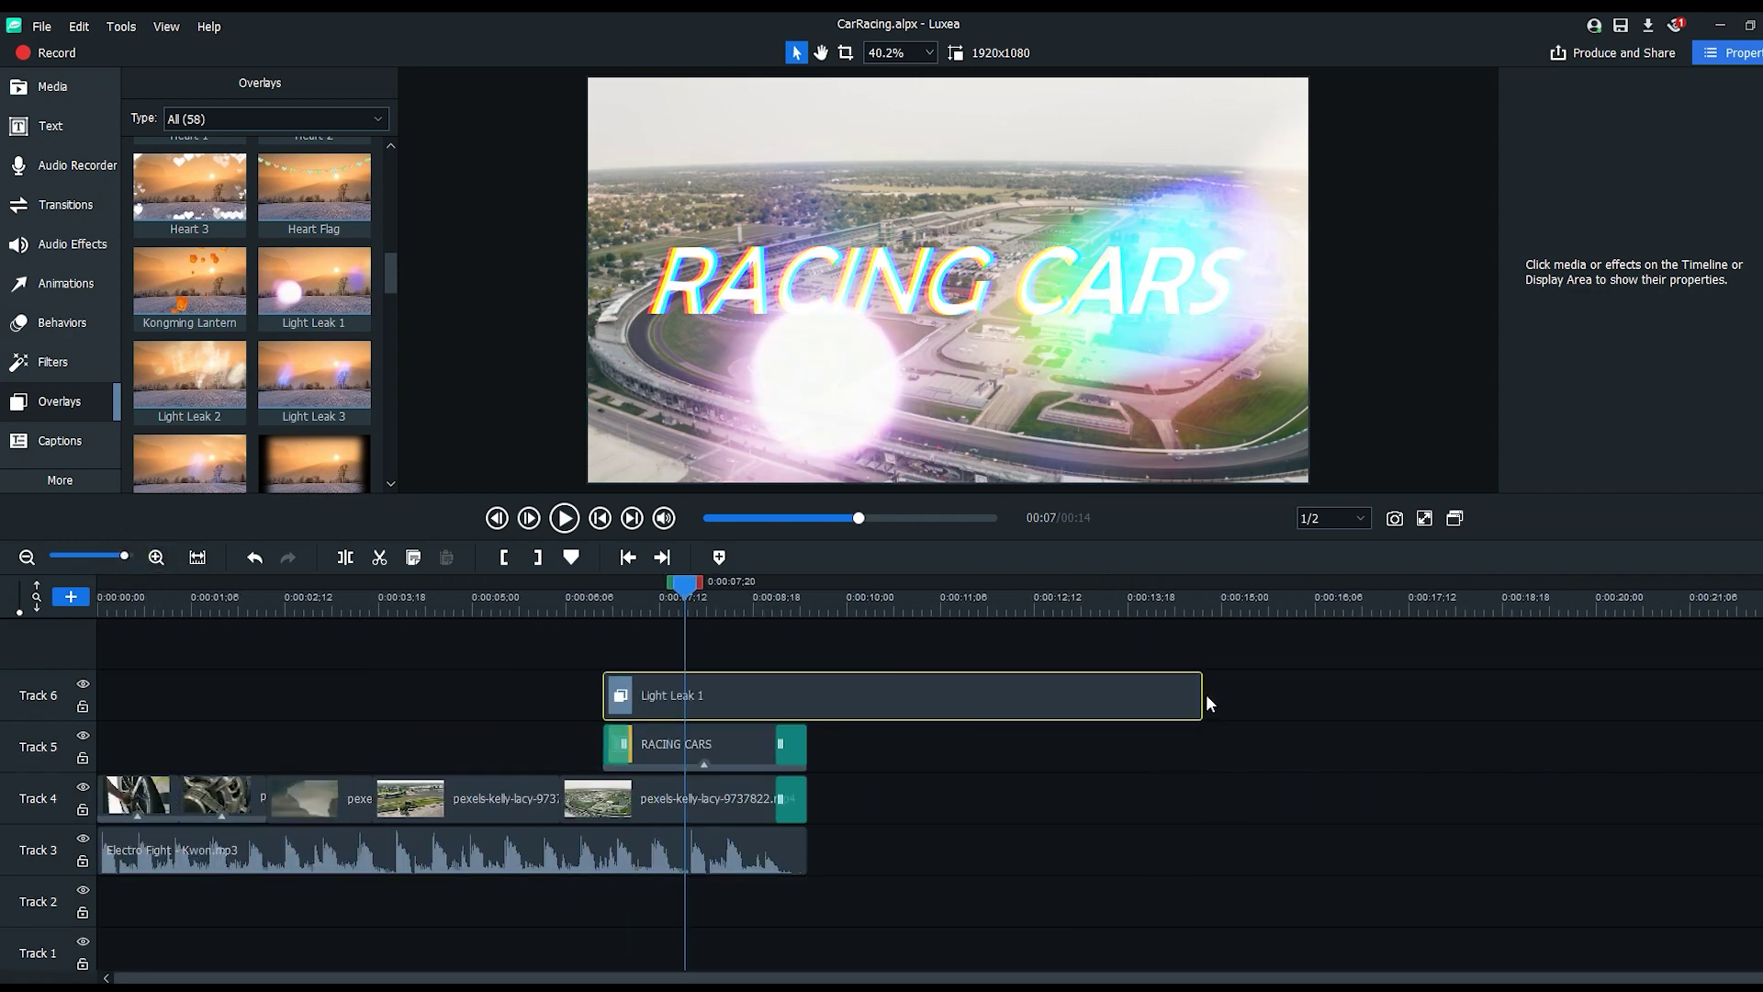
left_click_drag(1203, 703, 805, 704)
left_click(198, 558)
left_click(571, 518)
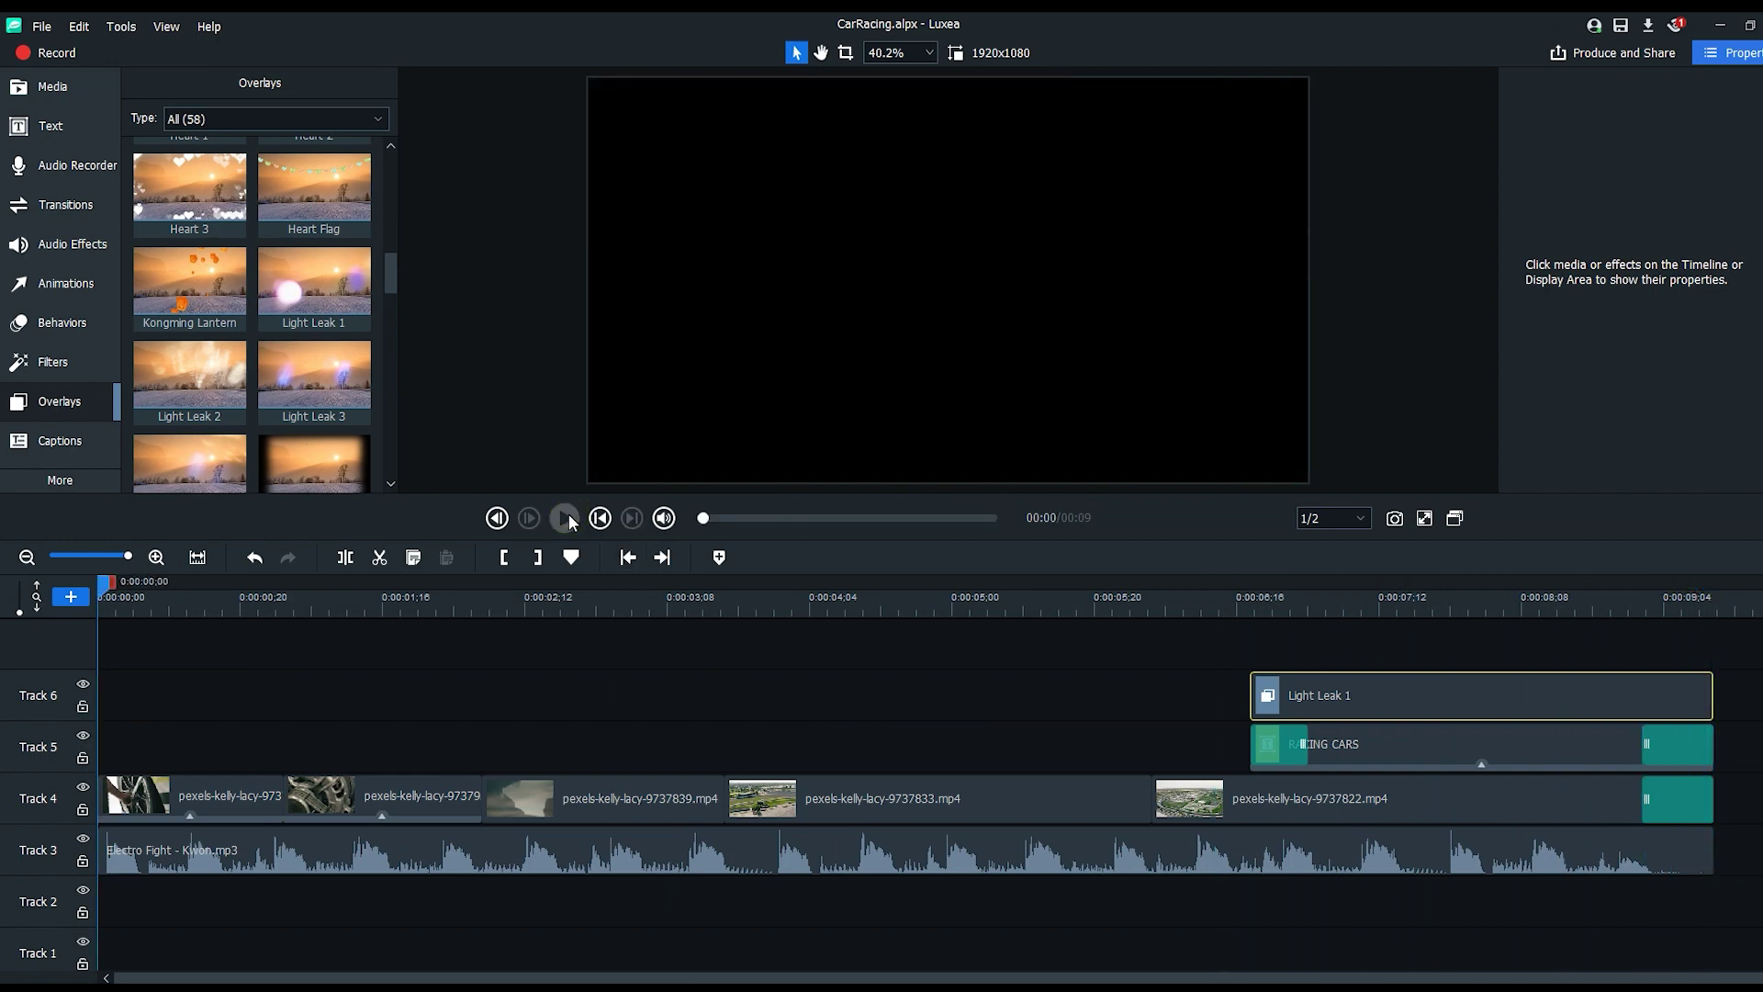
- Shift the first Light Leak 1 slightly later, trim its end to the clips' end, and preview
left_click(1513, 602)
left_click_drag(1401, 698, 1460, 700)
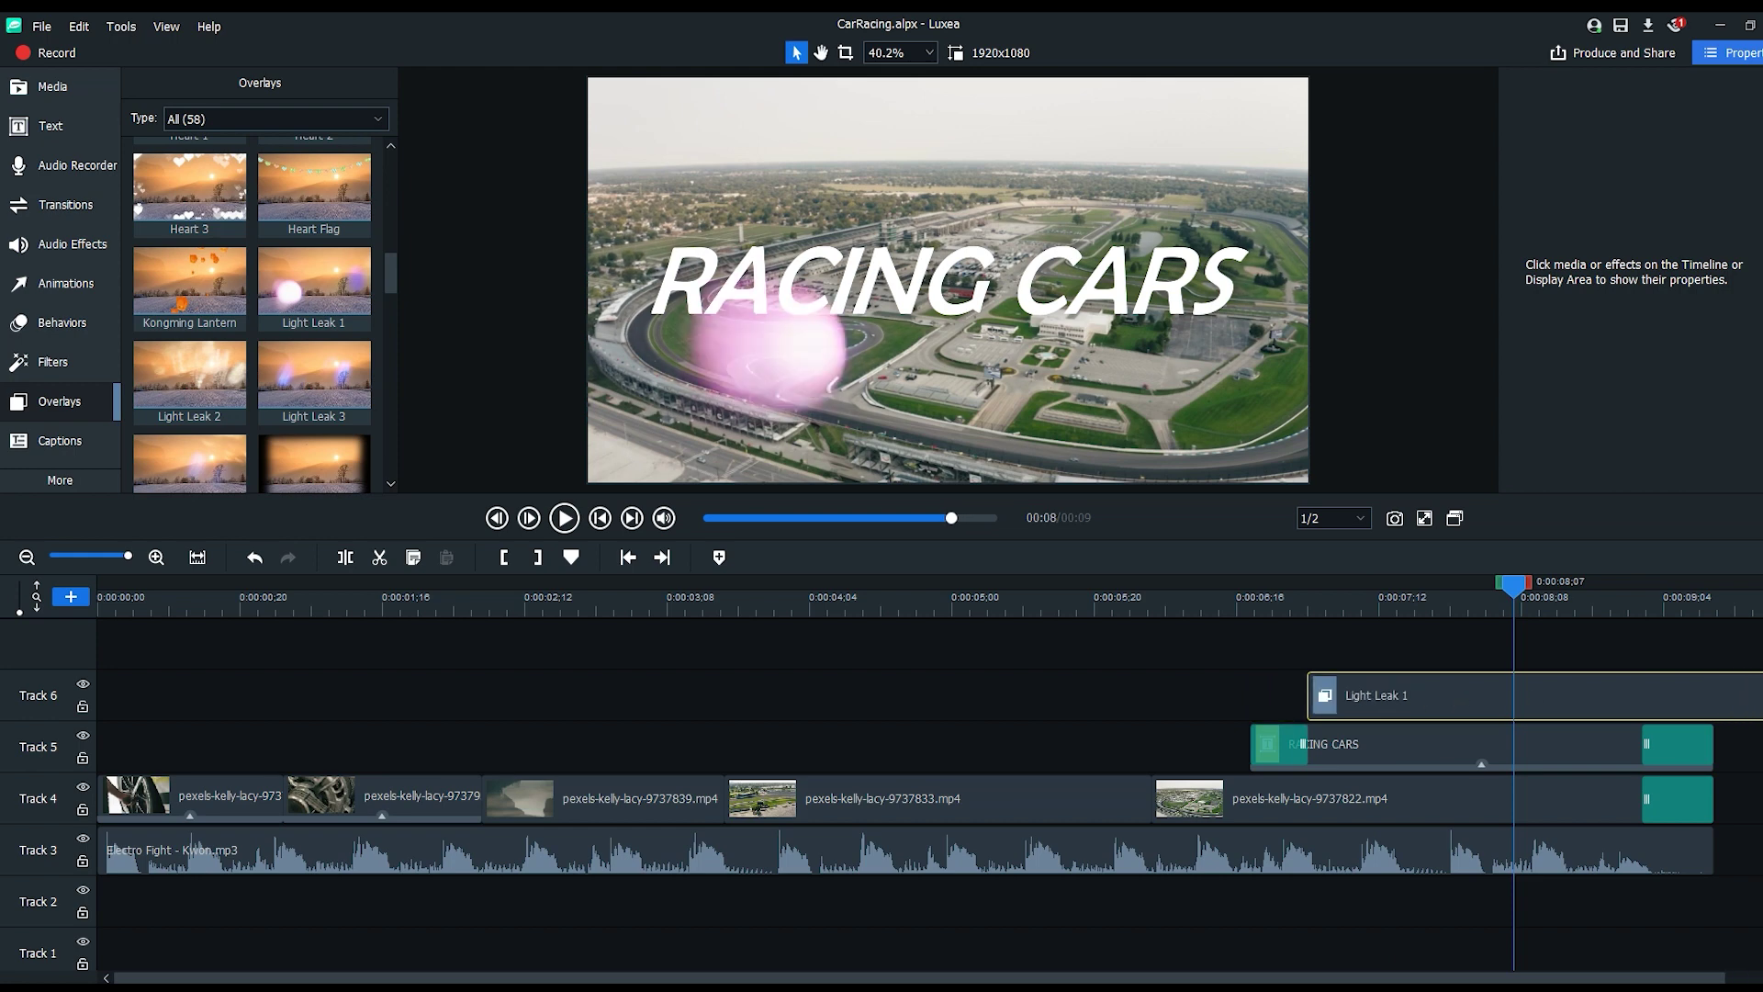
left_click_drag(1759, 706, 1701, 706)
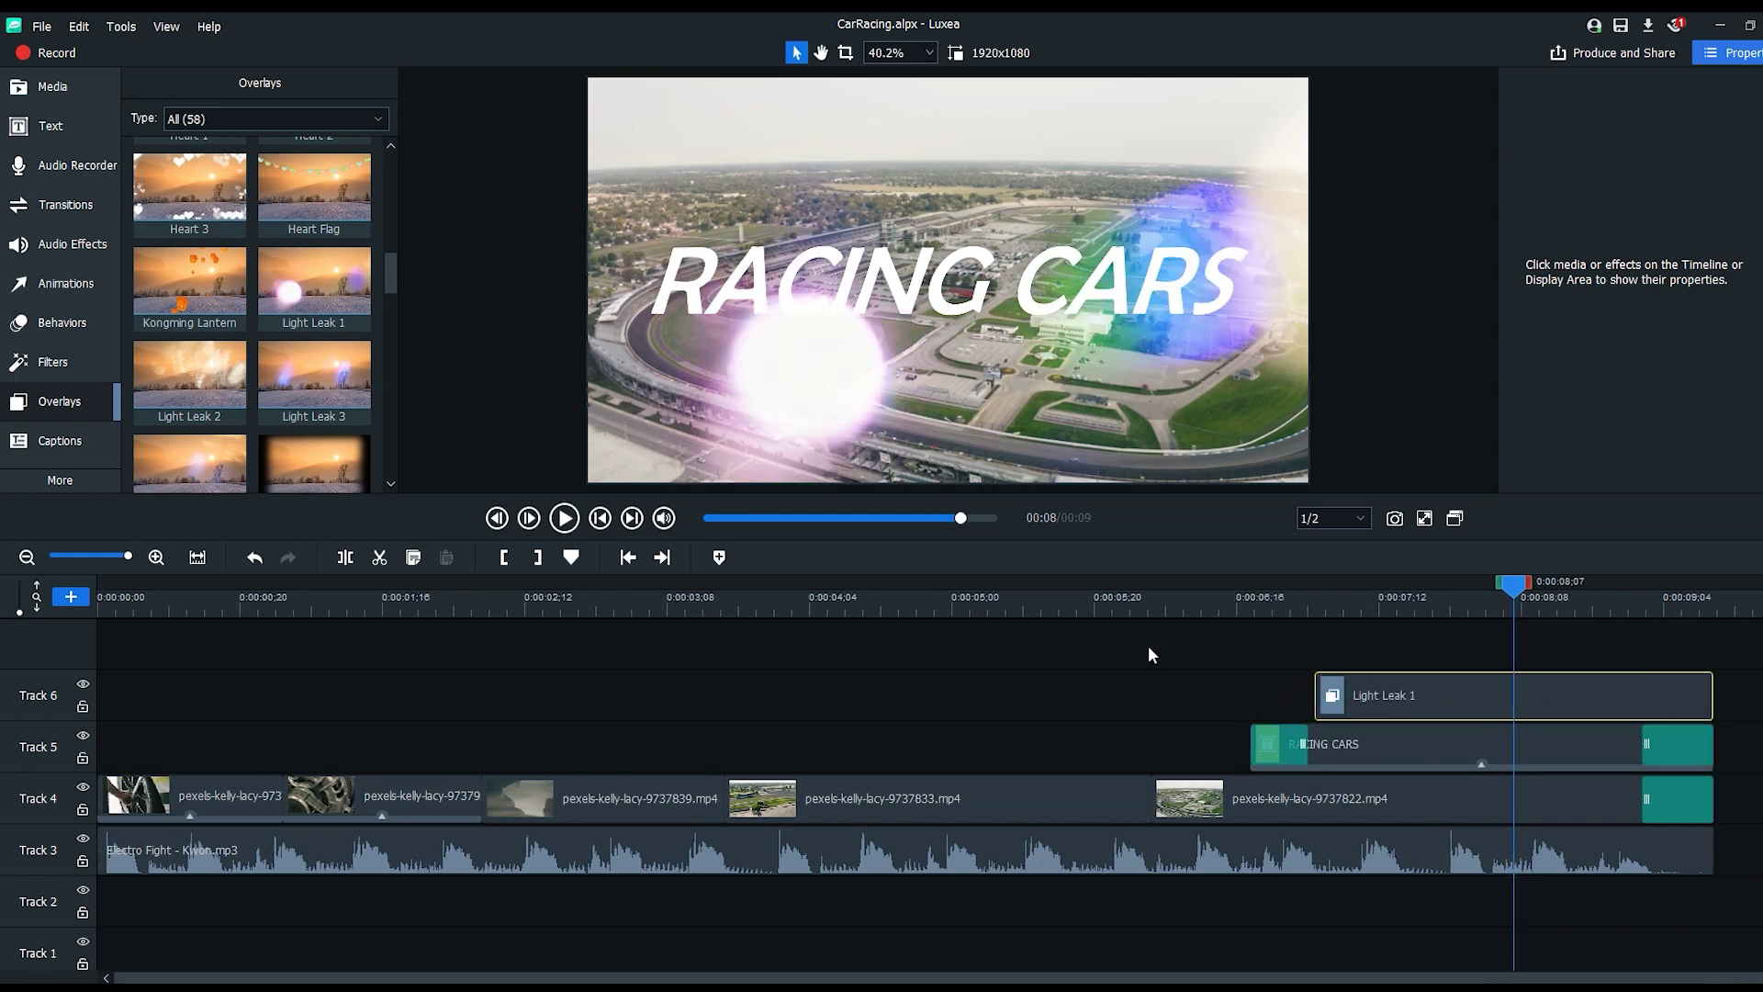
left_click(1169, 606)
left_click(1087, 602)
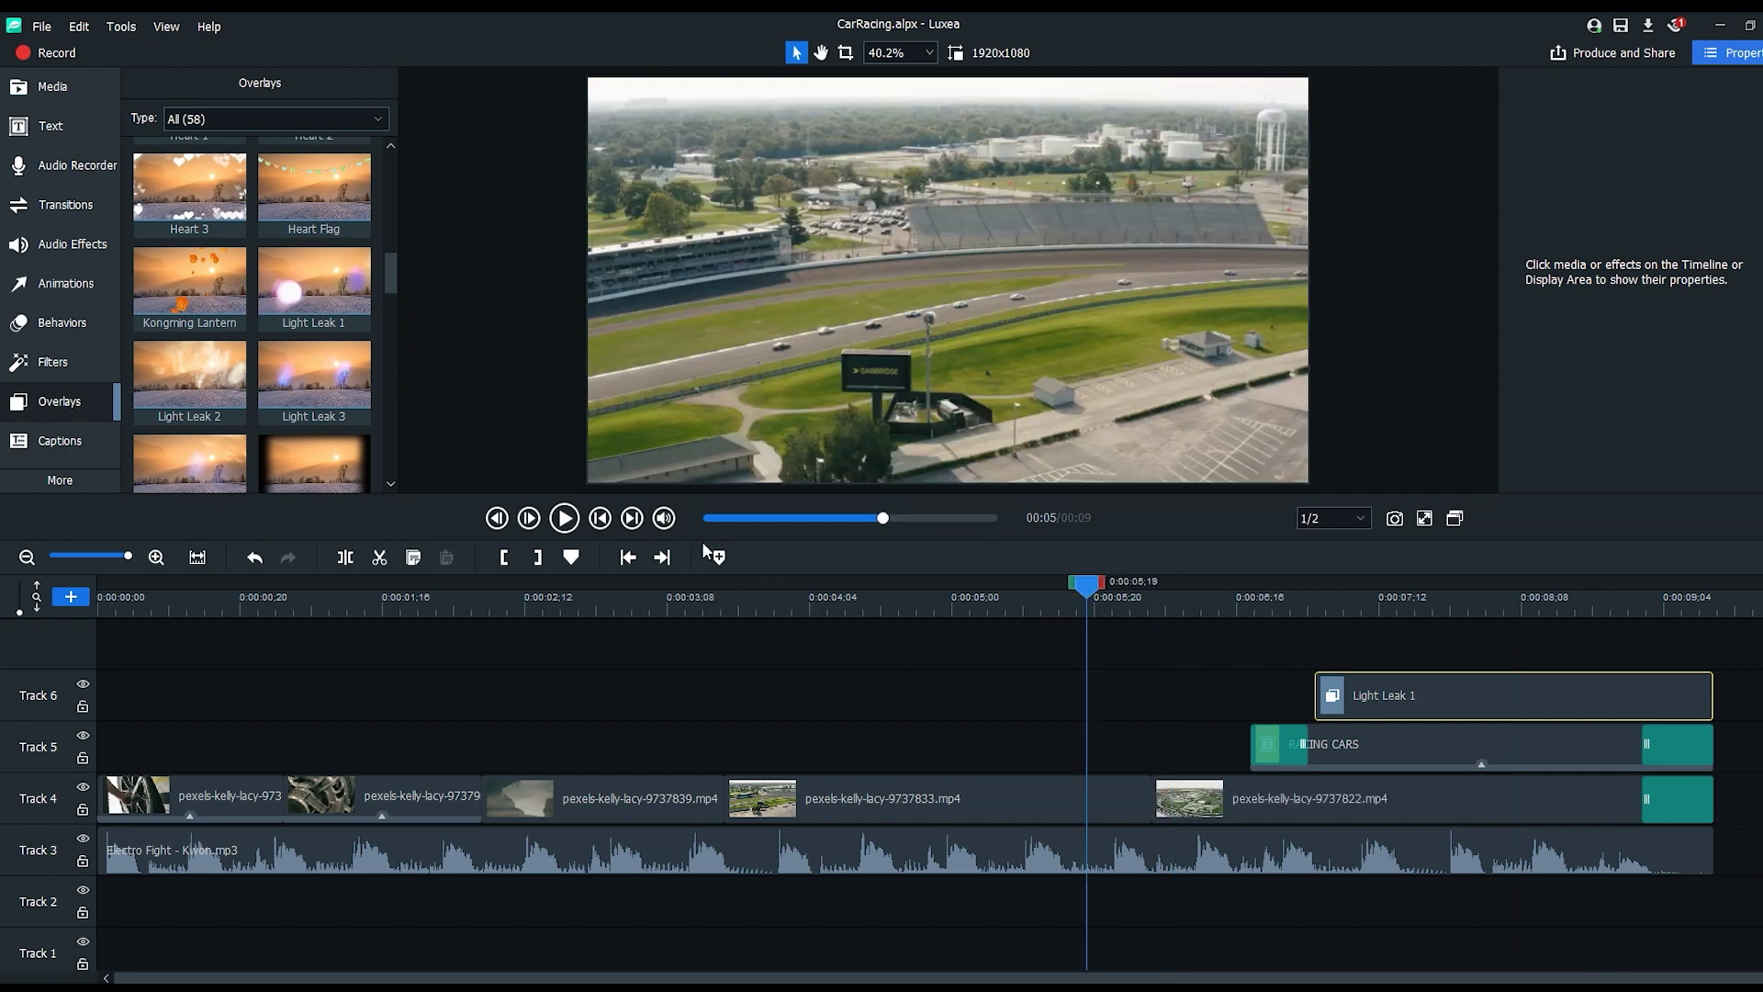
left_click(563, 519)
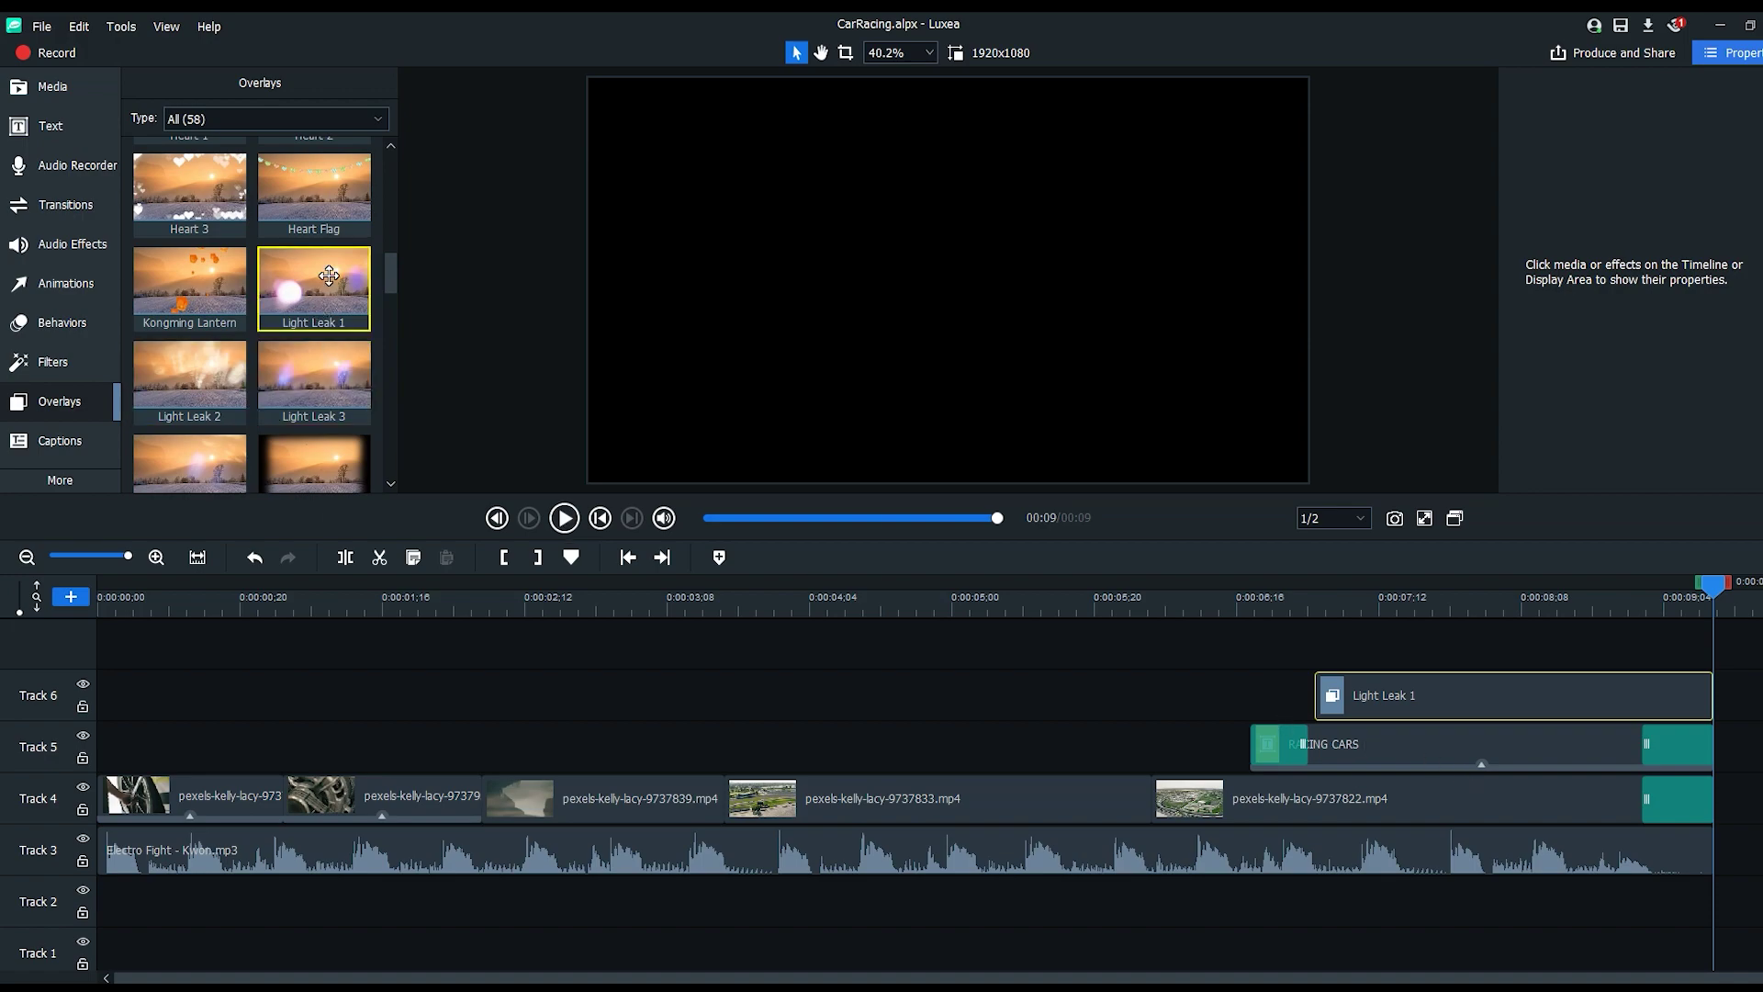
- Add a second Light Leak 1, trim its start, split at 0:00:06;12 keeping a short piece, and preview
left_click_drag(329, 276, 1036, 646)
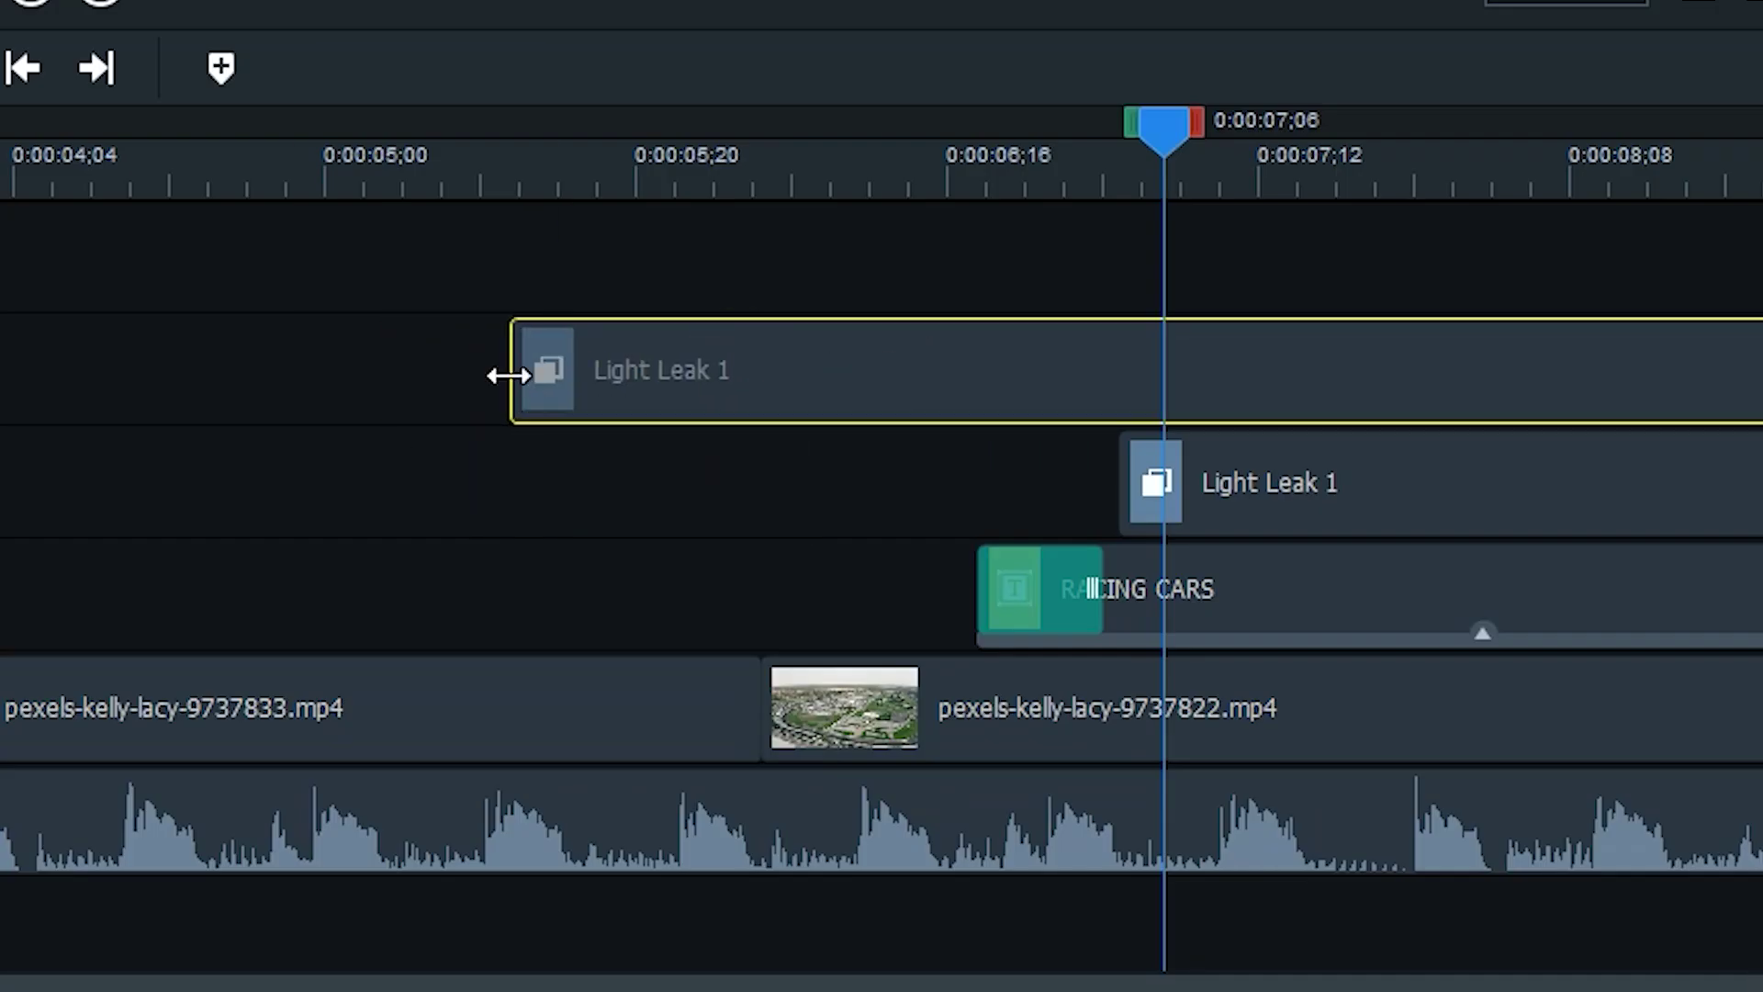
left_click_drag(512, 405, 669, 389)
left_click(886, 174)
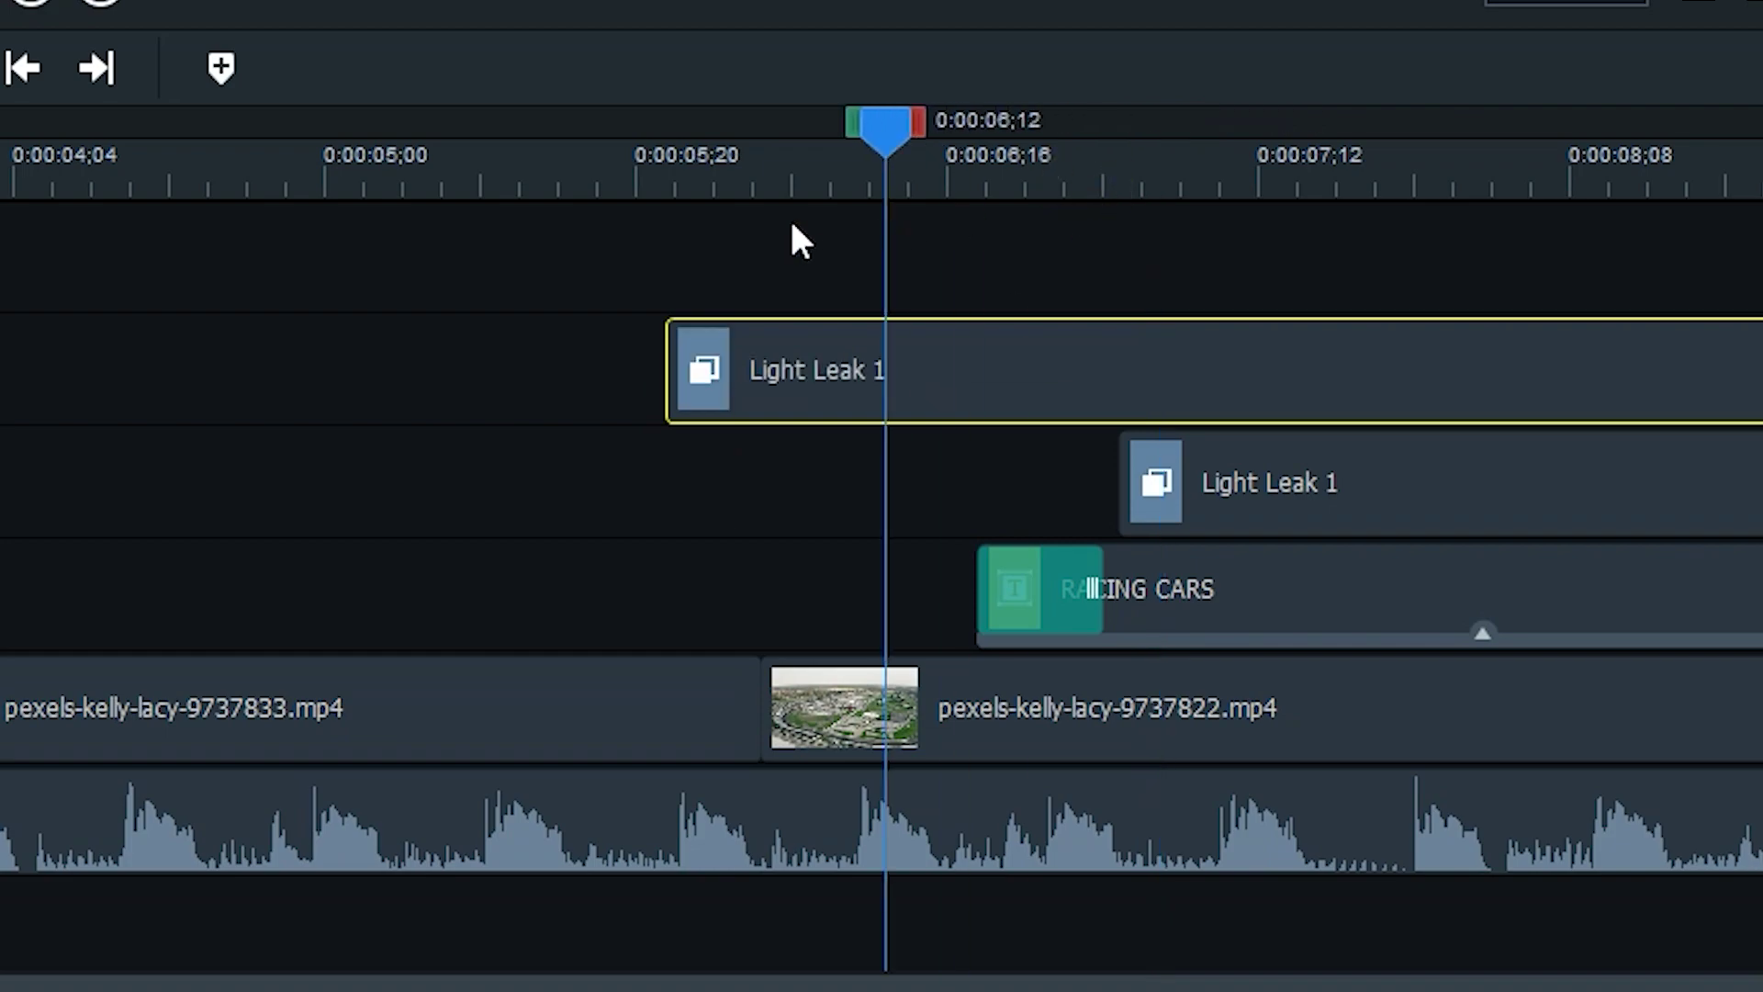
key("ctrl+b")
left_click(1334, 350)
key("Delete")
left_click(567, 179)
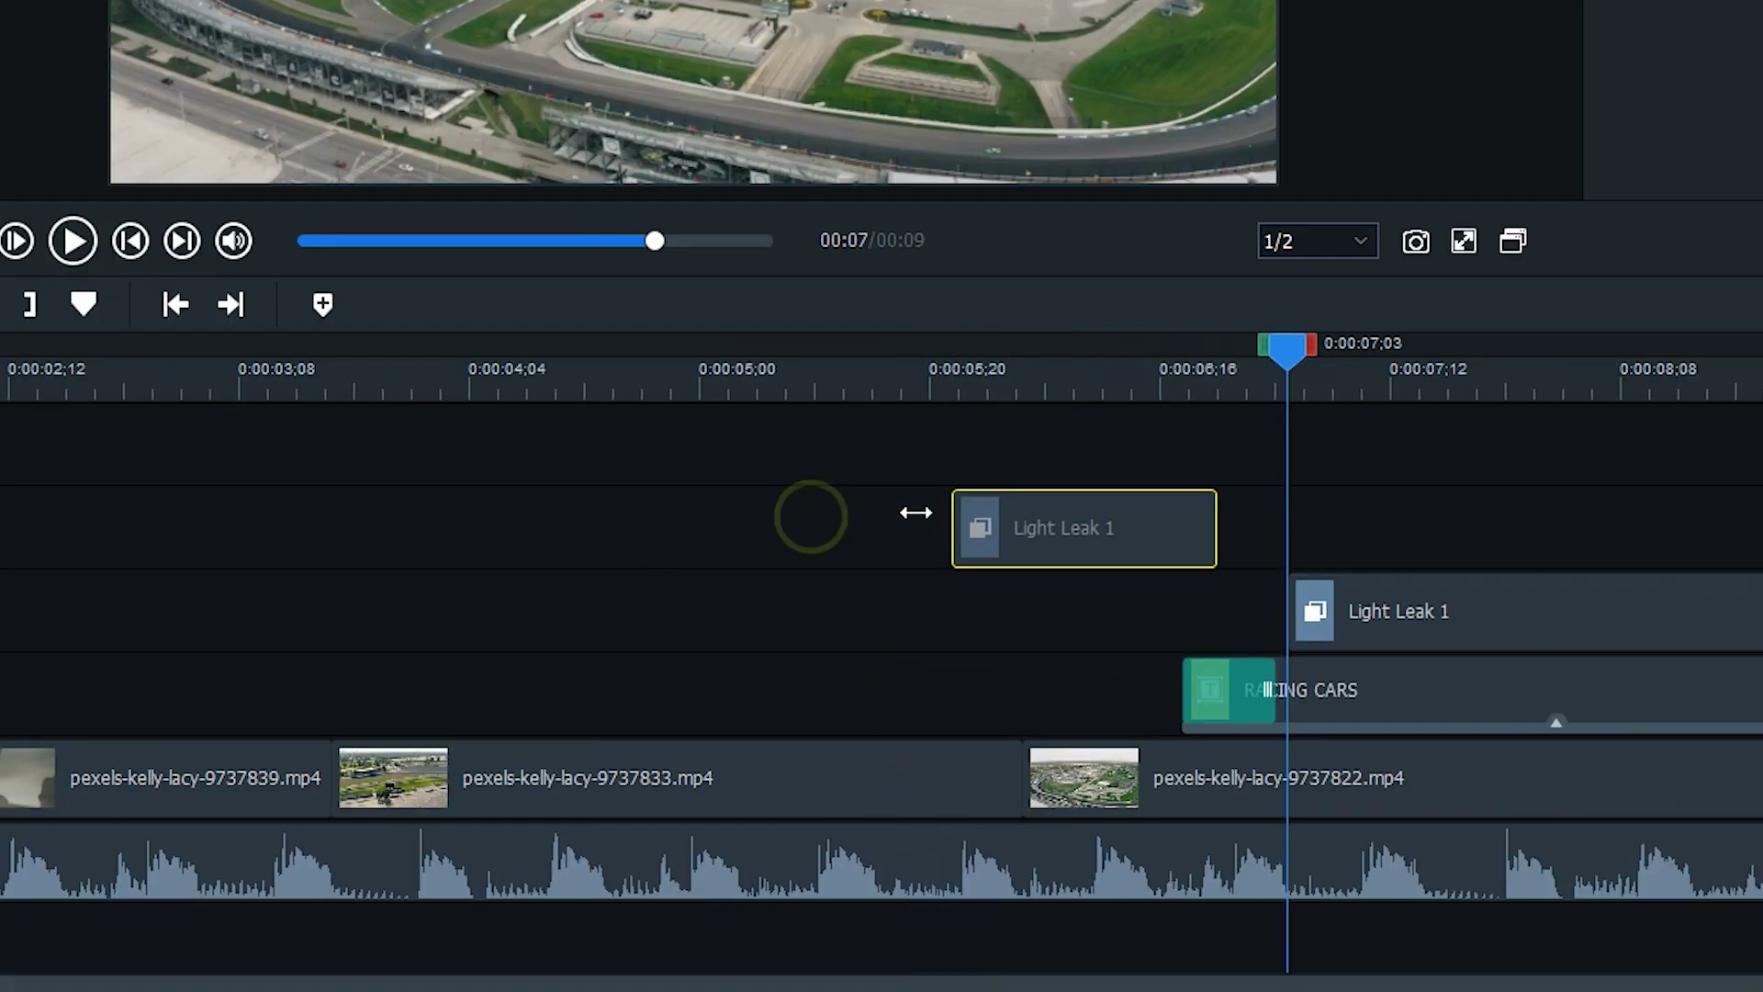
left_click_drag(1076, 525, 999, 525)
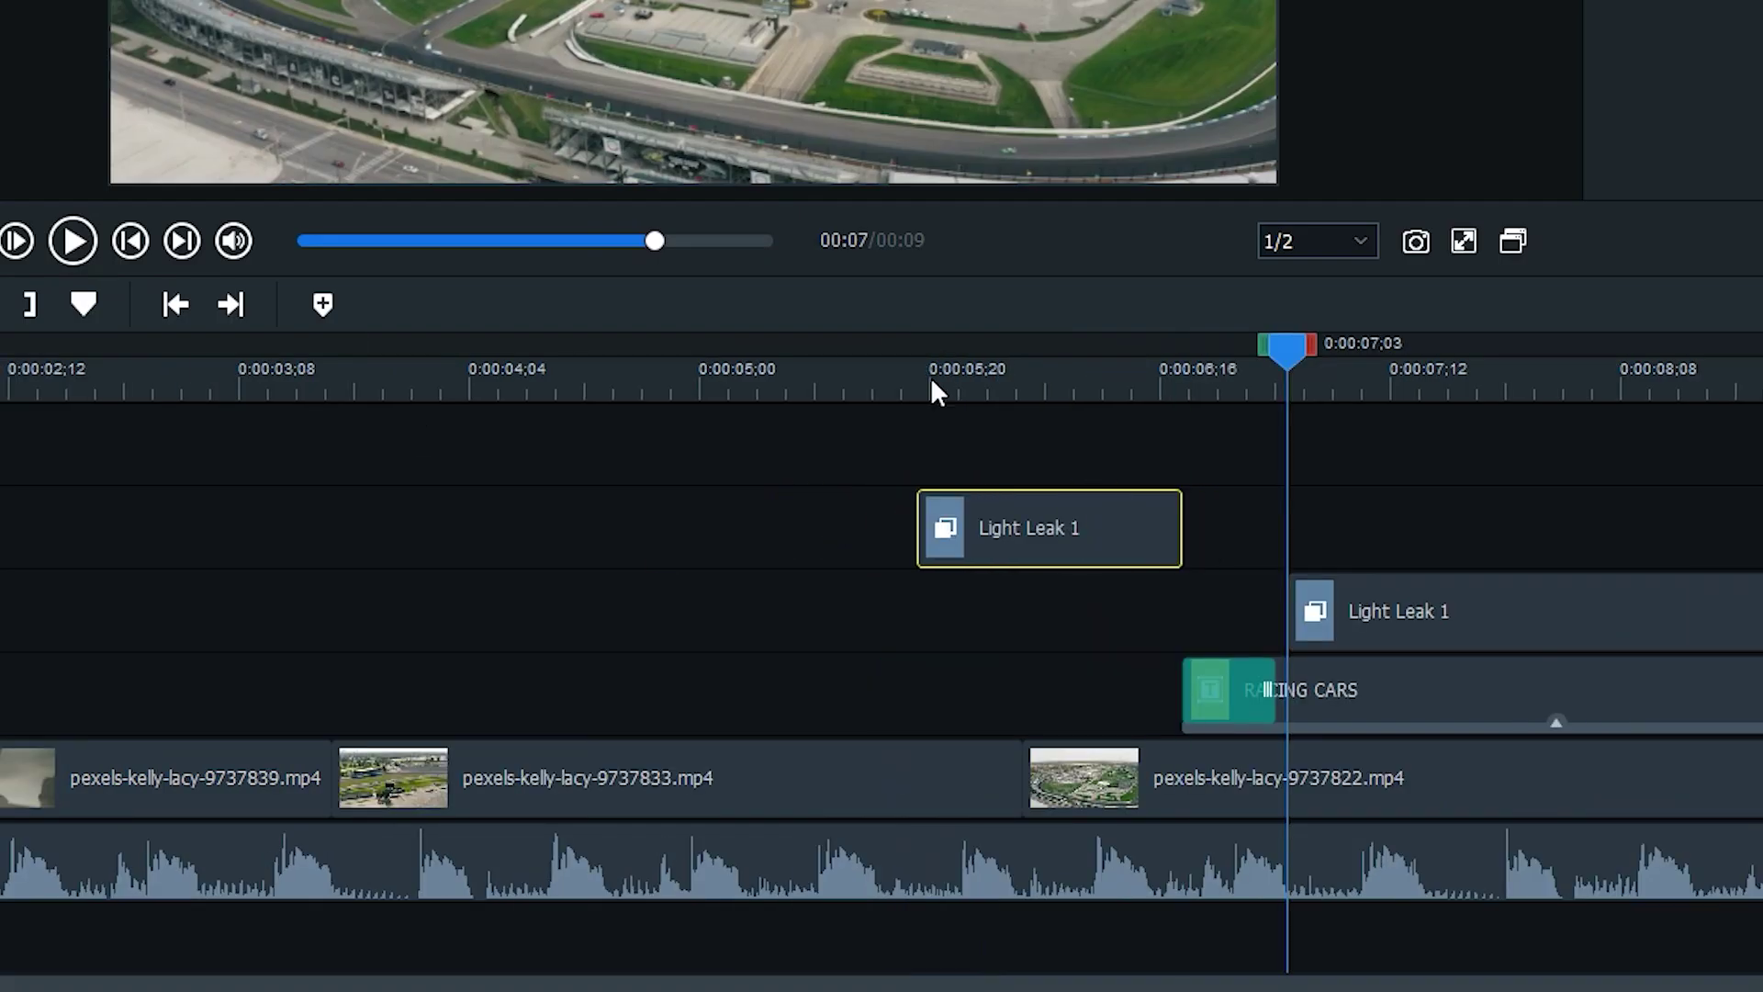
left_click(895, 377)
left_click(75, 242)
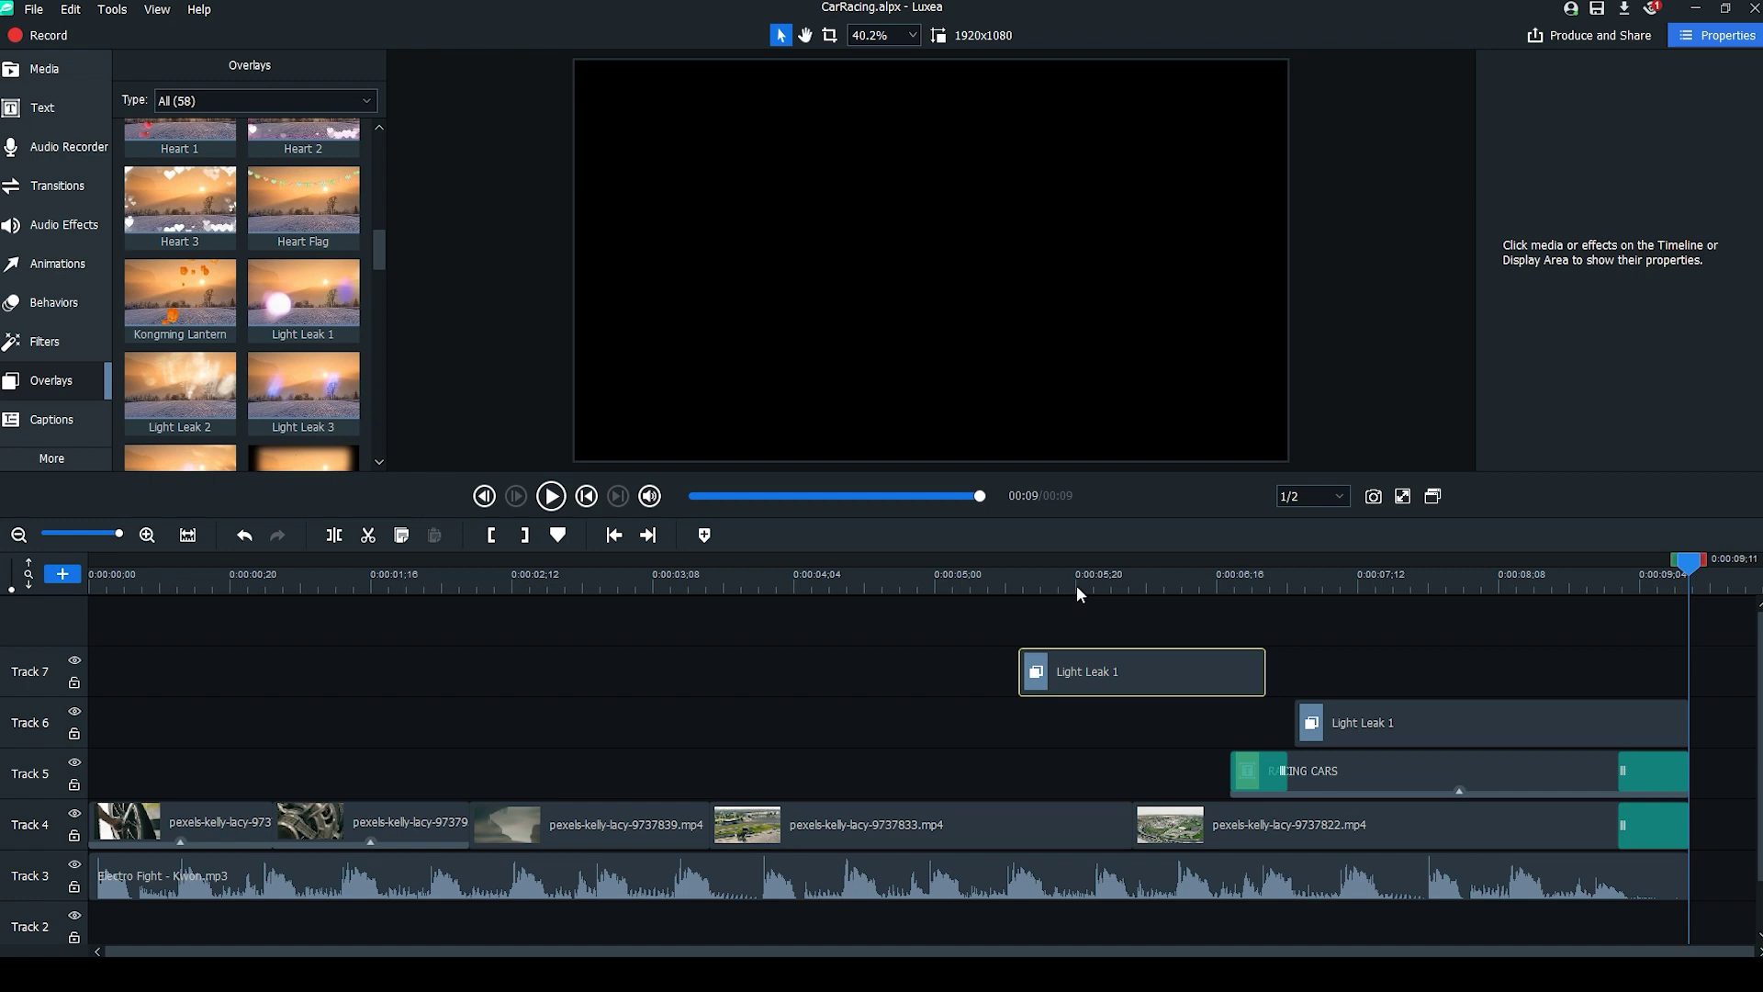
left_click_drag(1077, 586, 92, 588)
- Put 17611__heigh-hoo__waiting-f3.mp3 on Track 2, hide the Electro Fight Track 3, and play from the start
scroll(1474, 845, "down", 1)
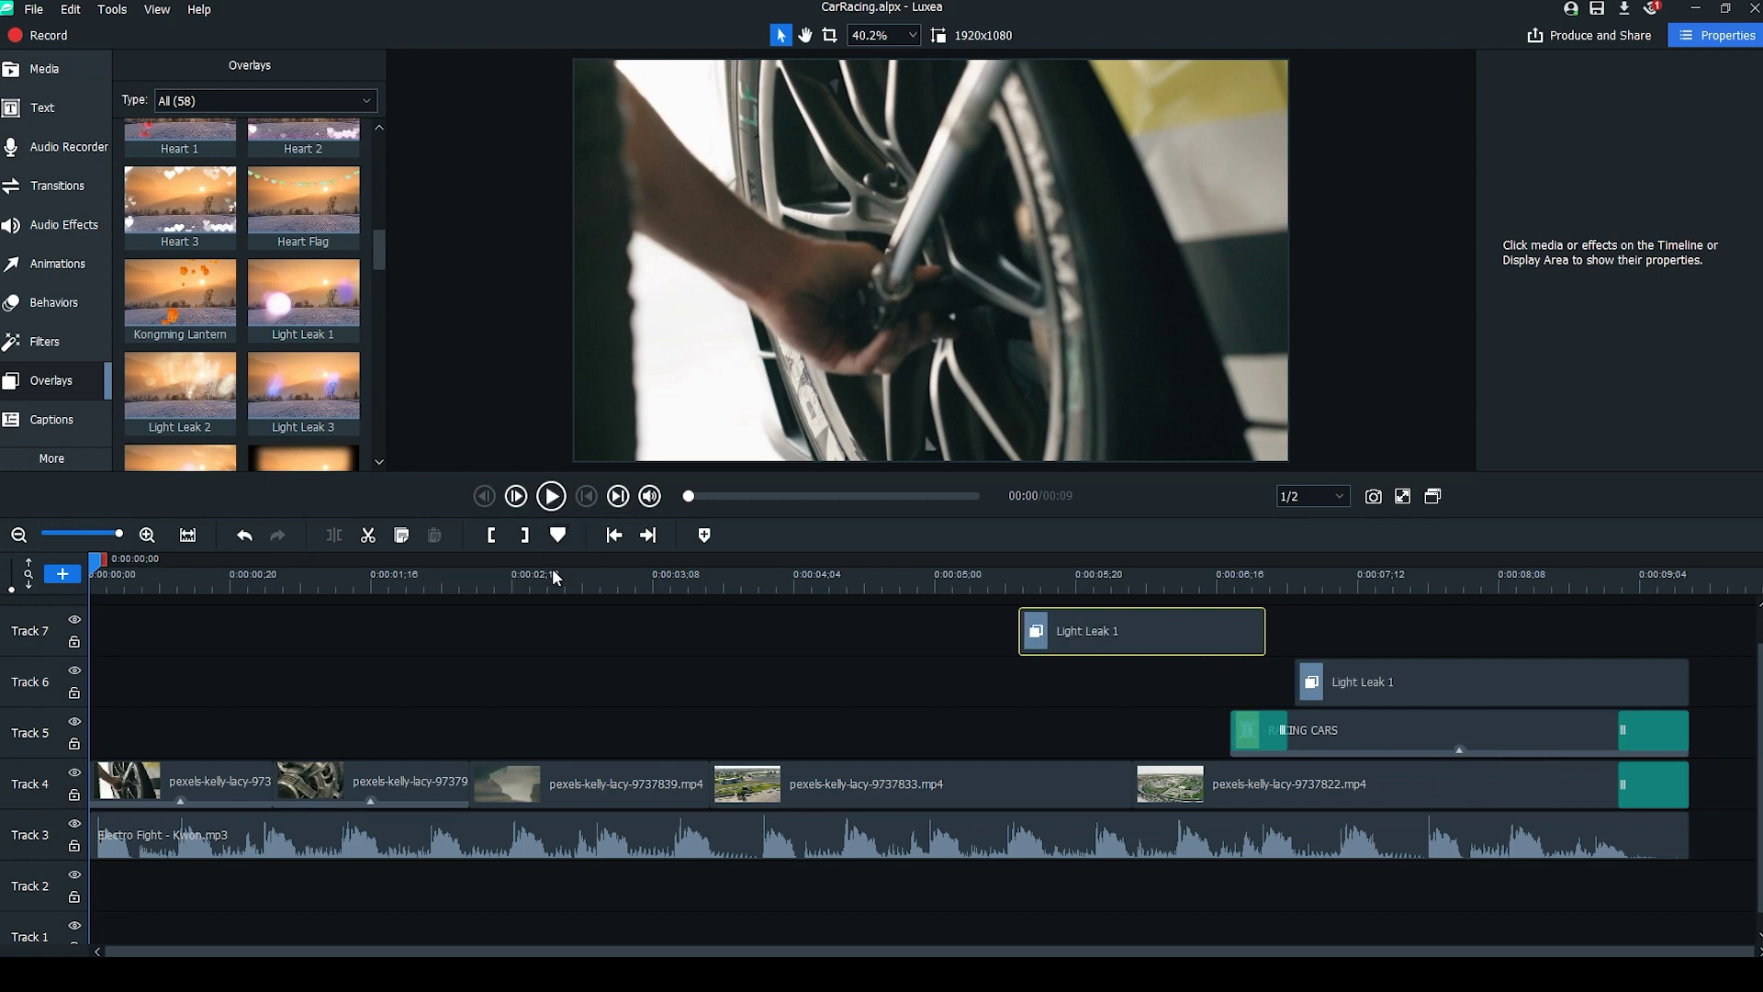
scroll(374, 267, "up", 10)
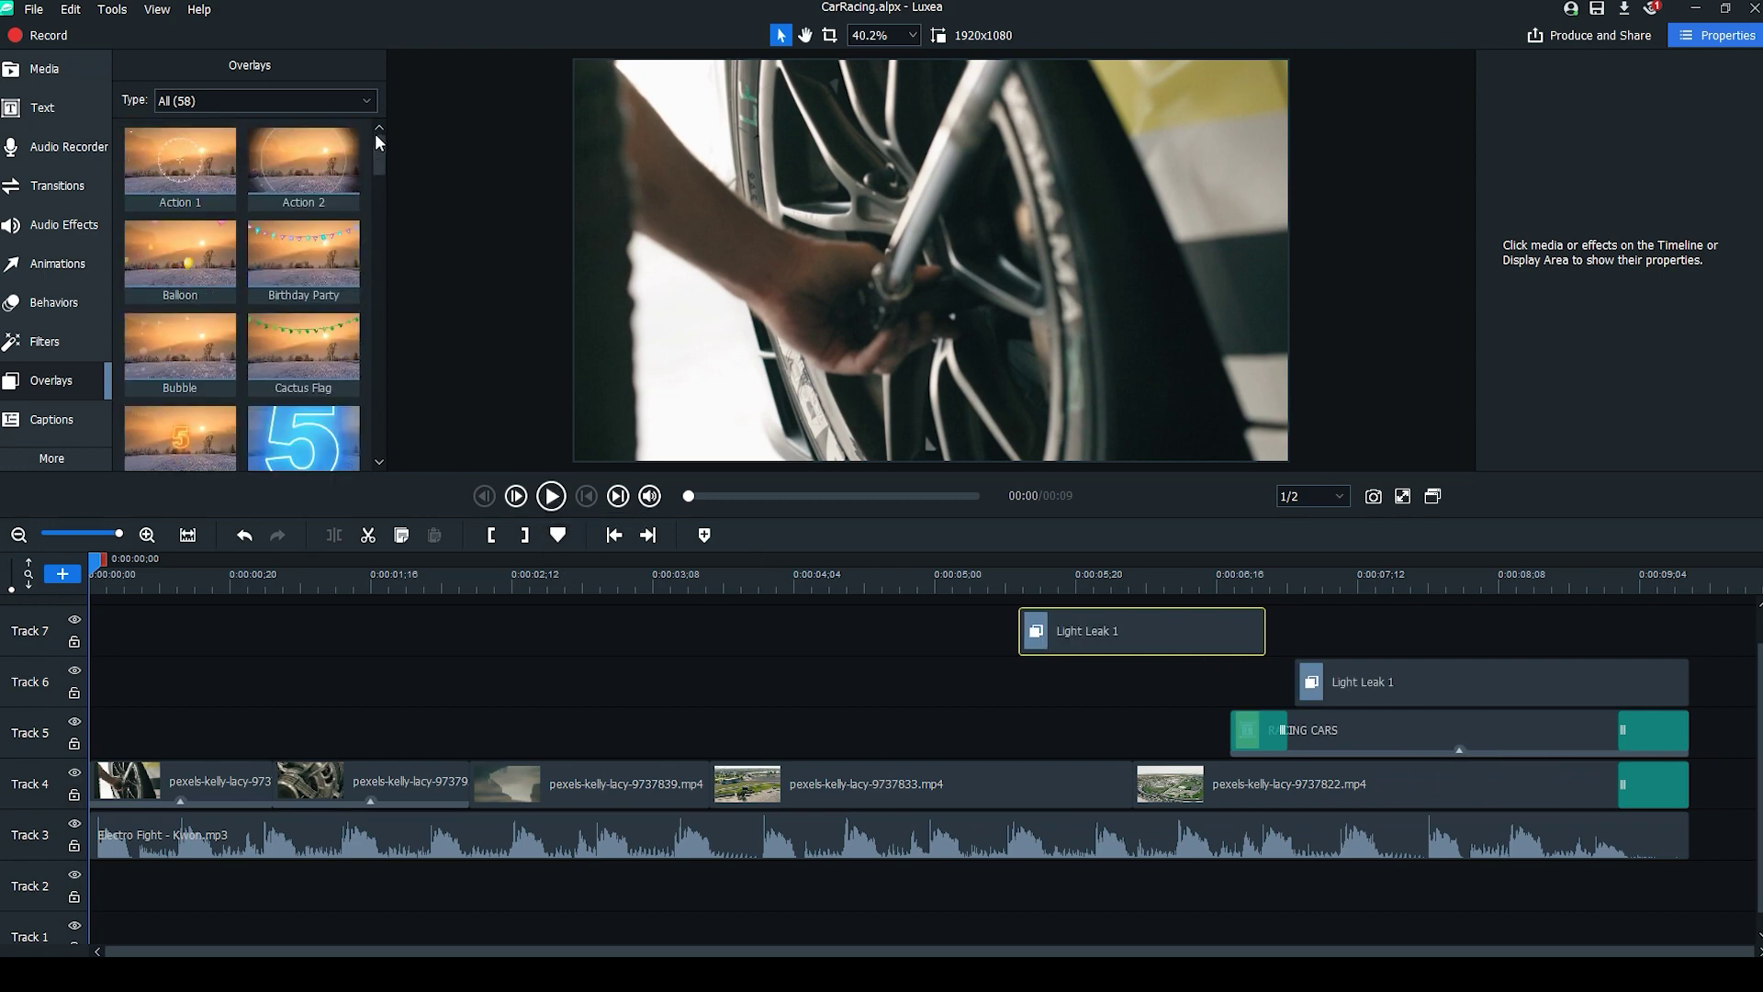
left_click(36, 73)
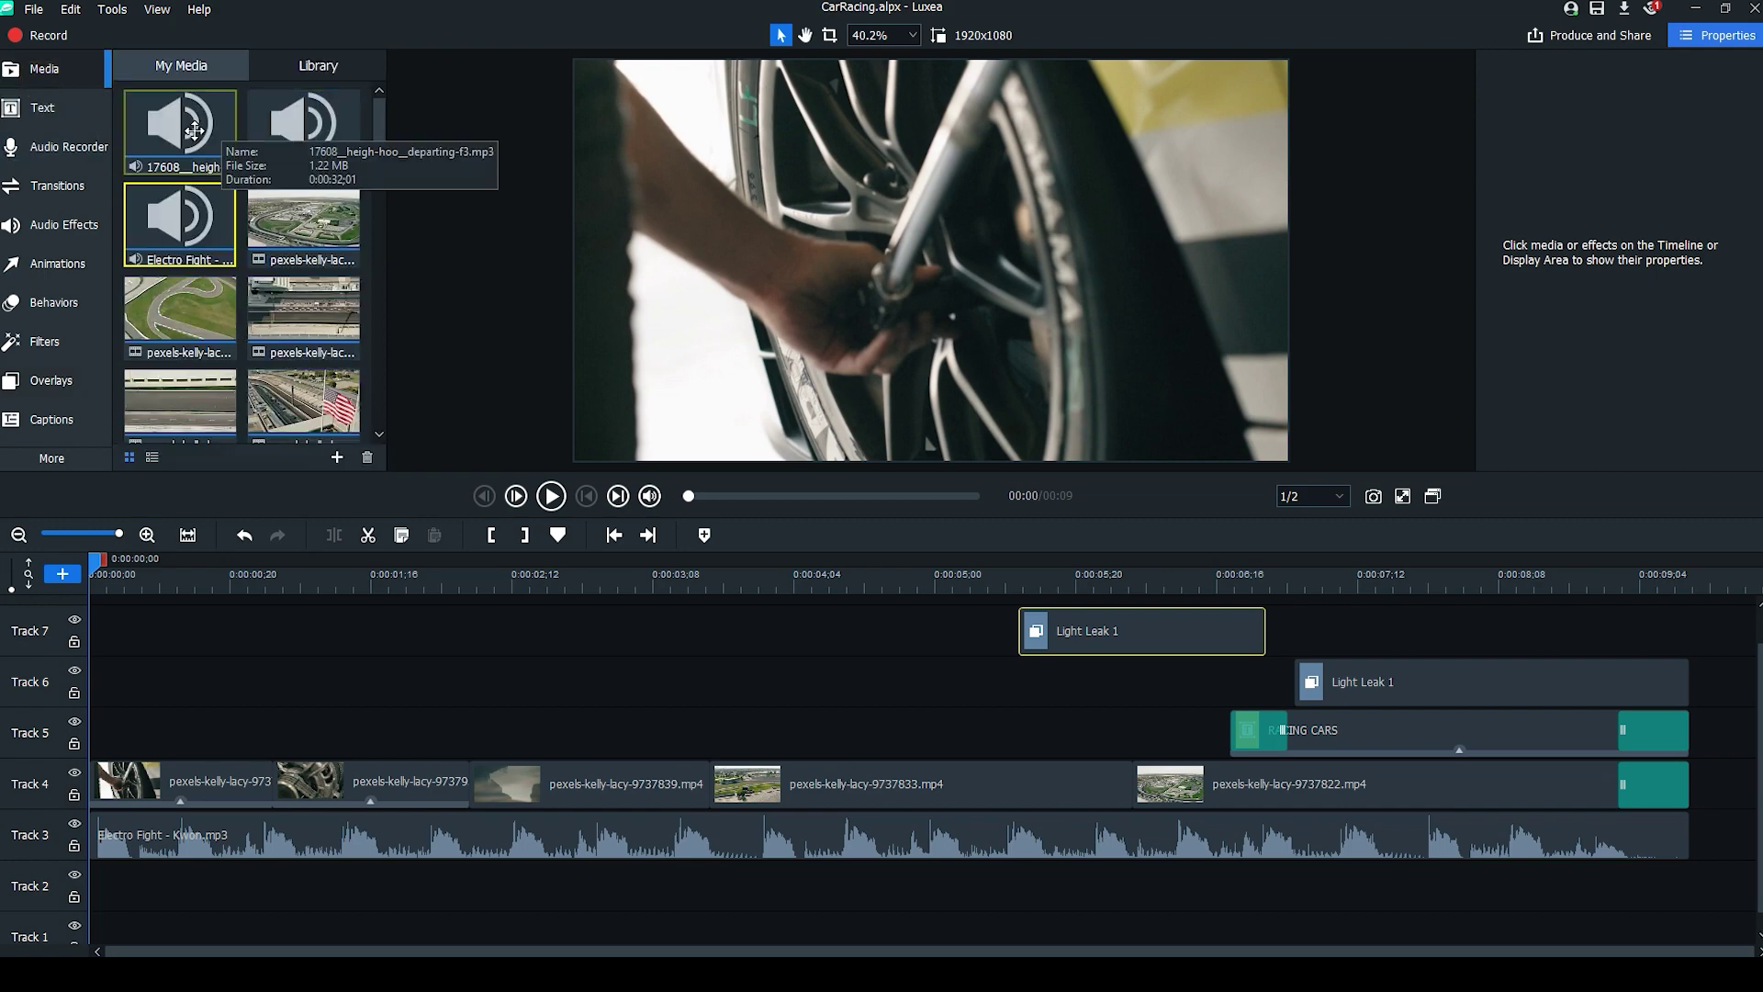
left_click_drag(314, 133, 89, 915)
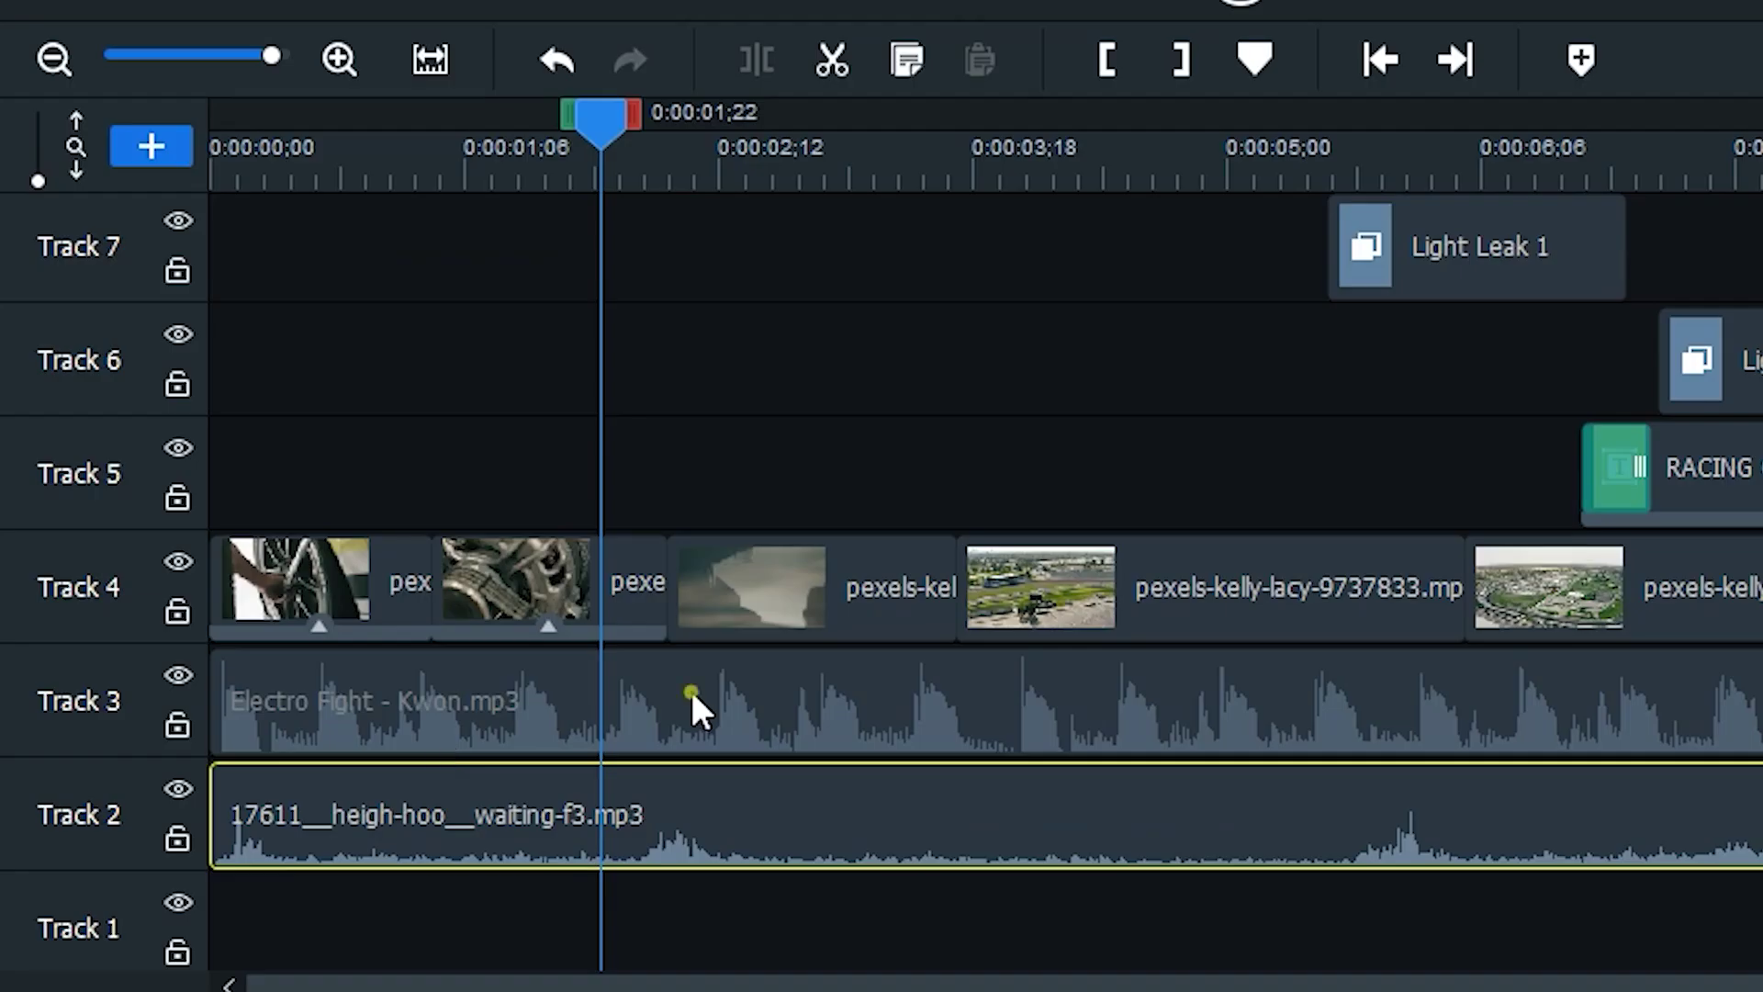
left_click(305, 833)
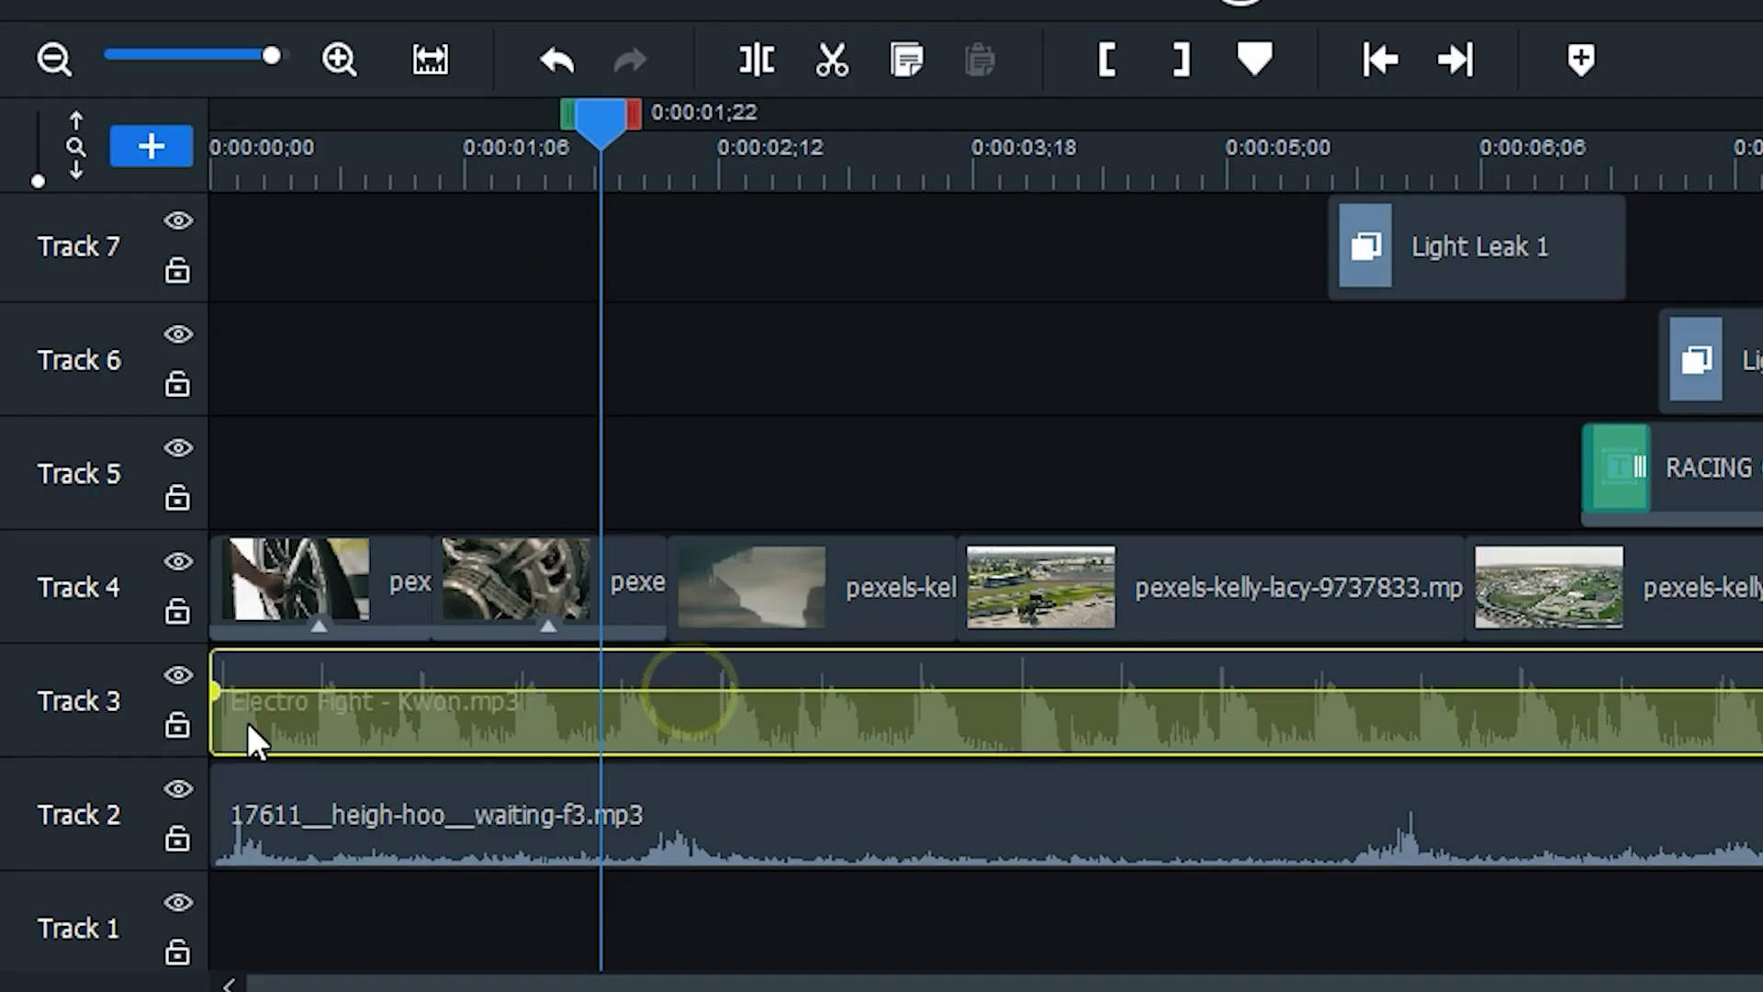
left_click(184, 677)
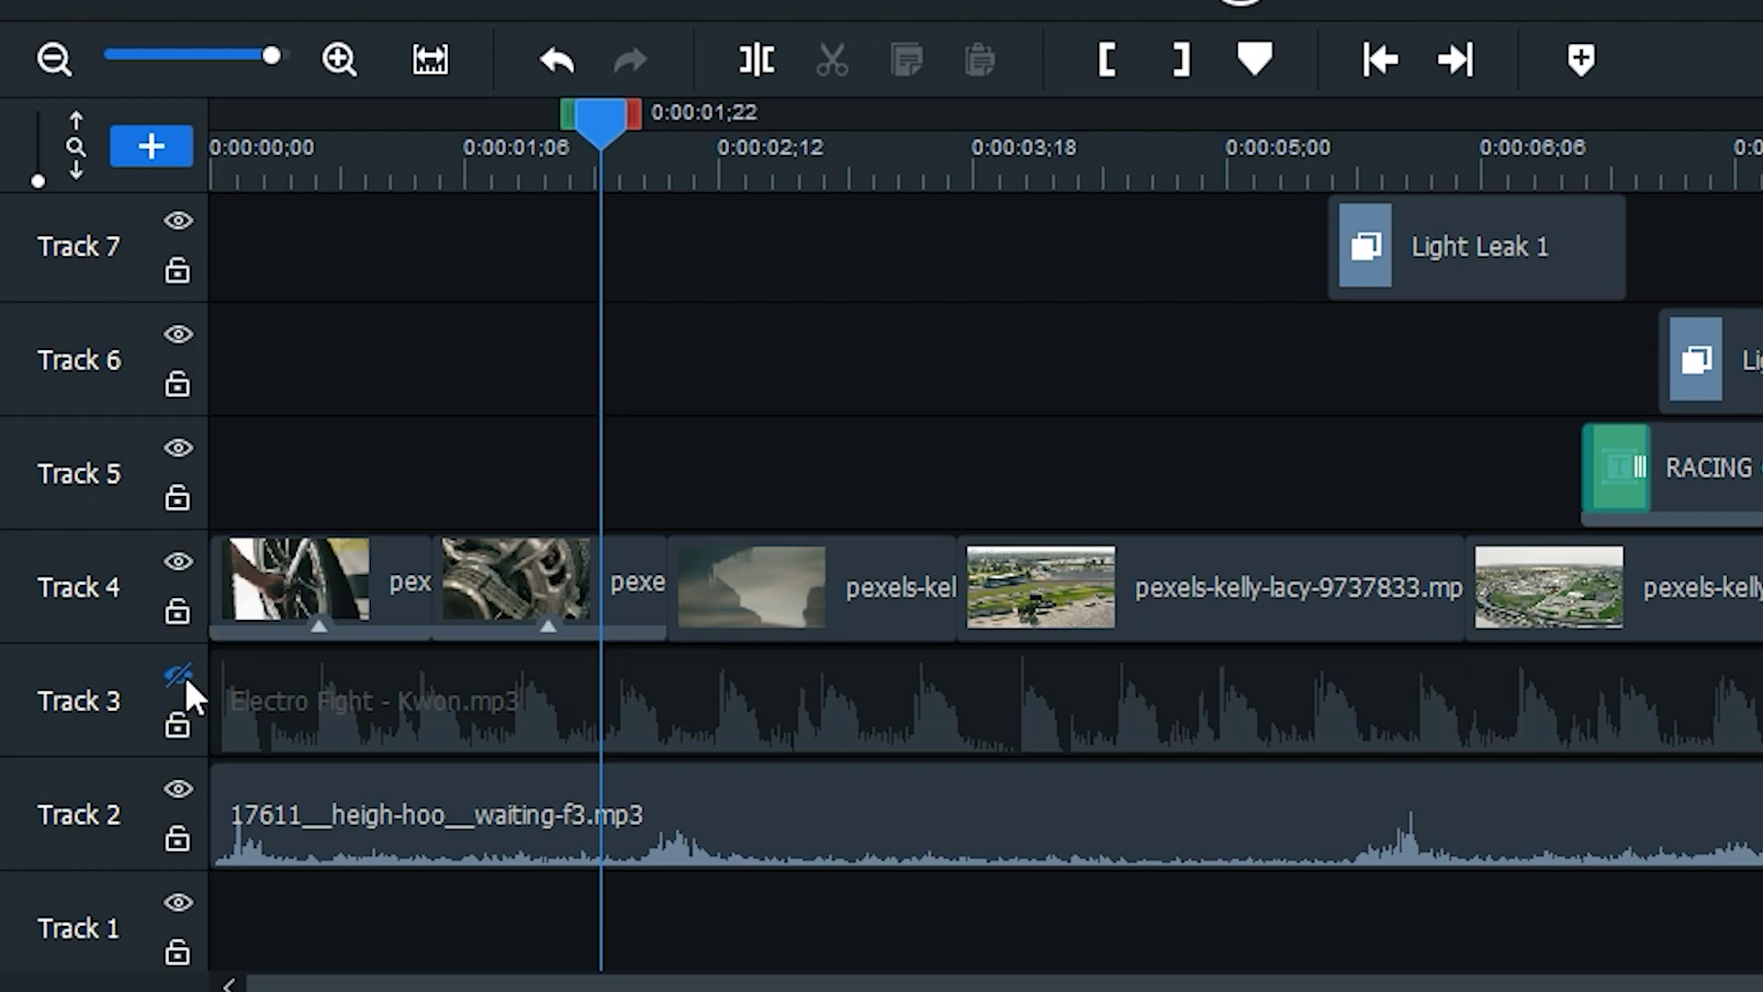
key("Home")
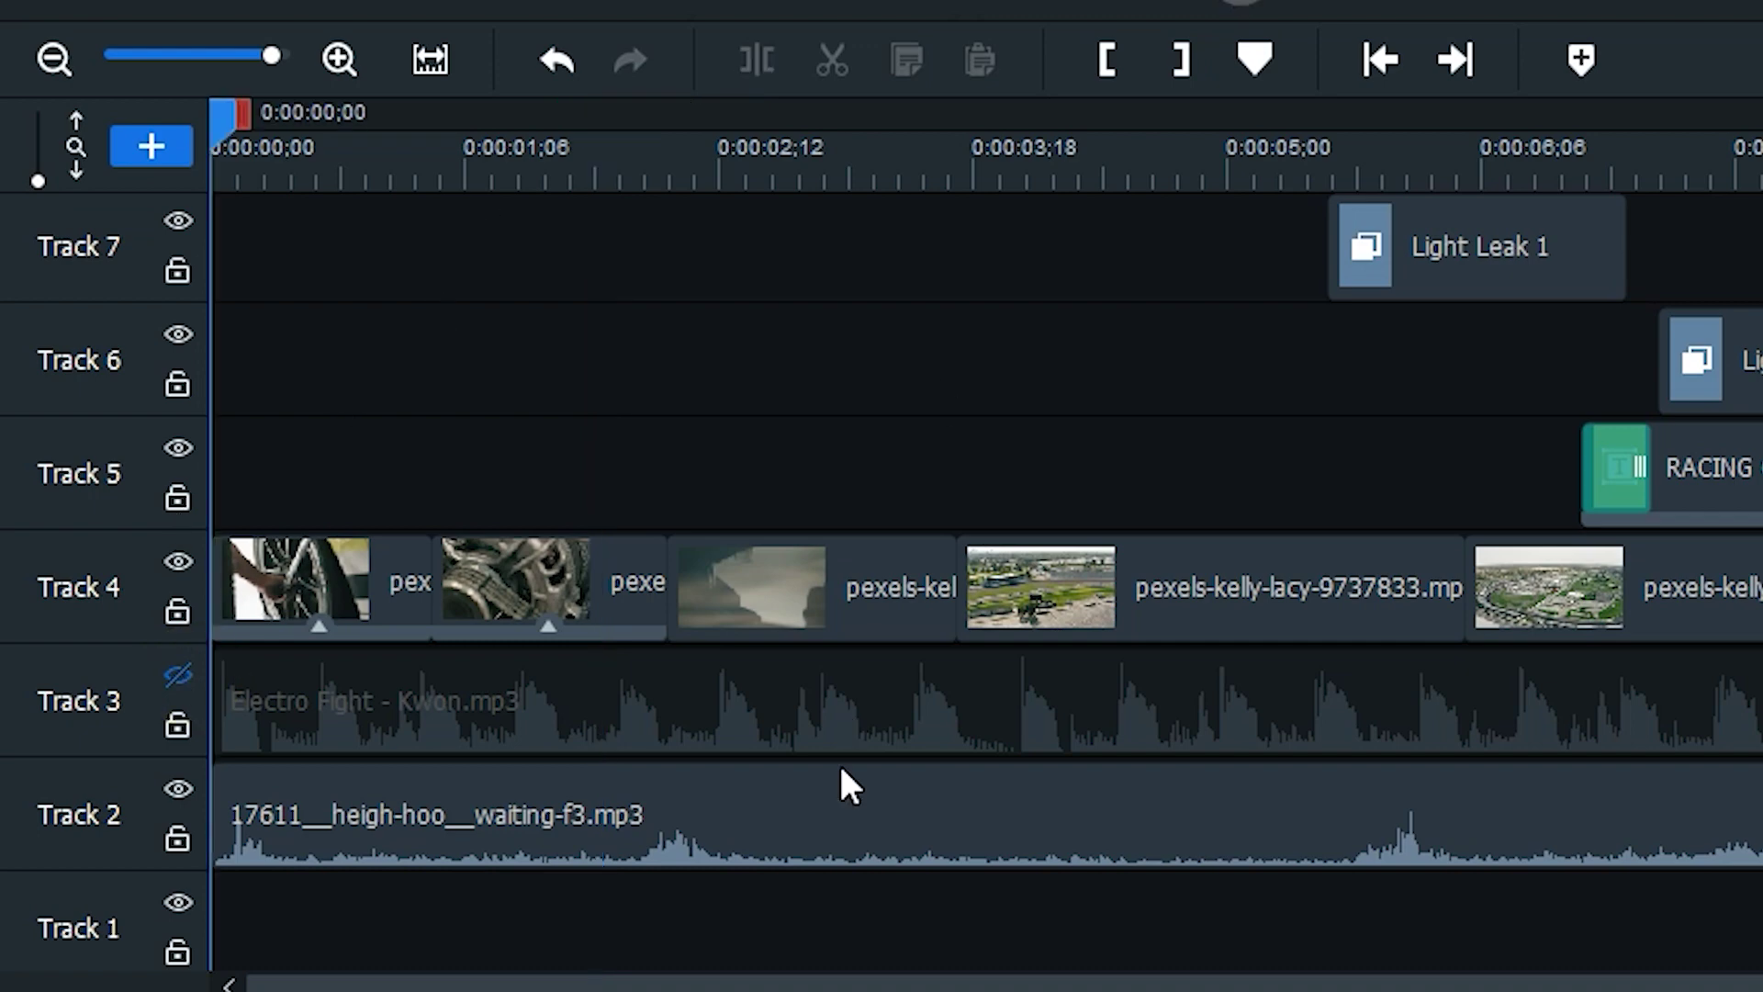
key("space")
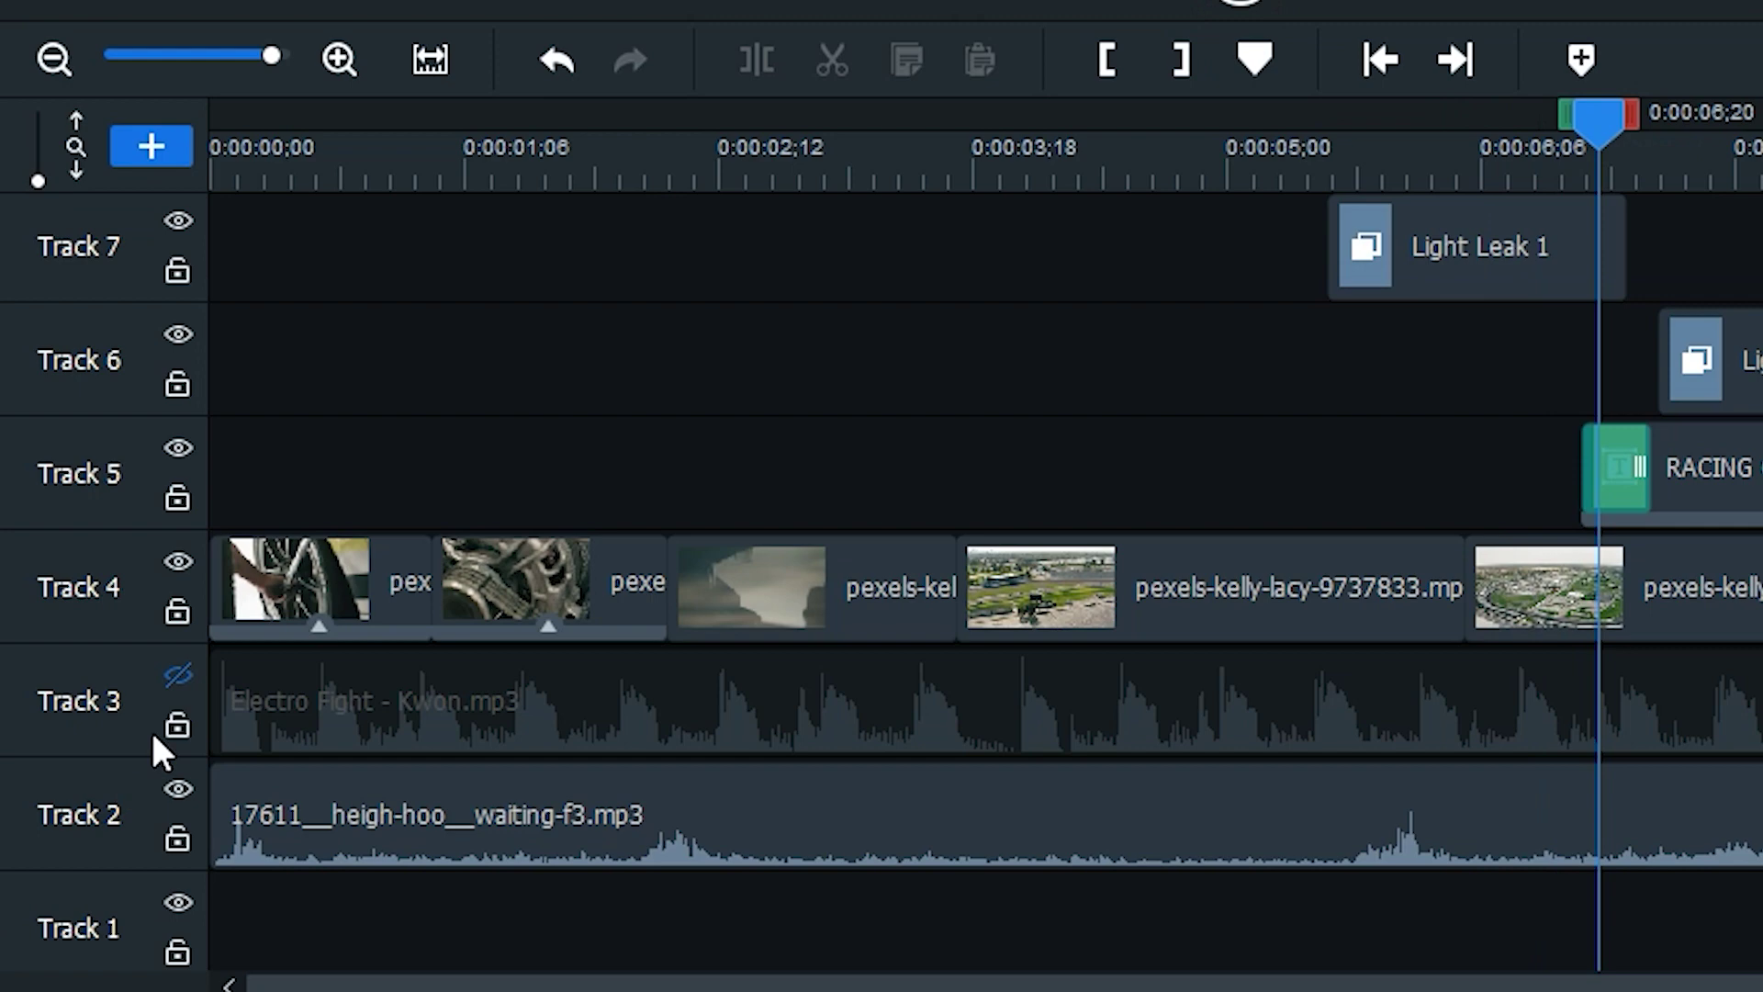
- Turn Track 3 back on, split the waiting audio at 0:00:01;14, and close the gap
left_click(178, 674)
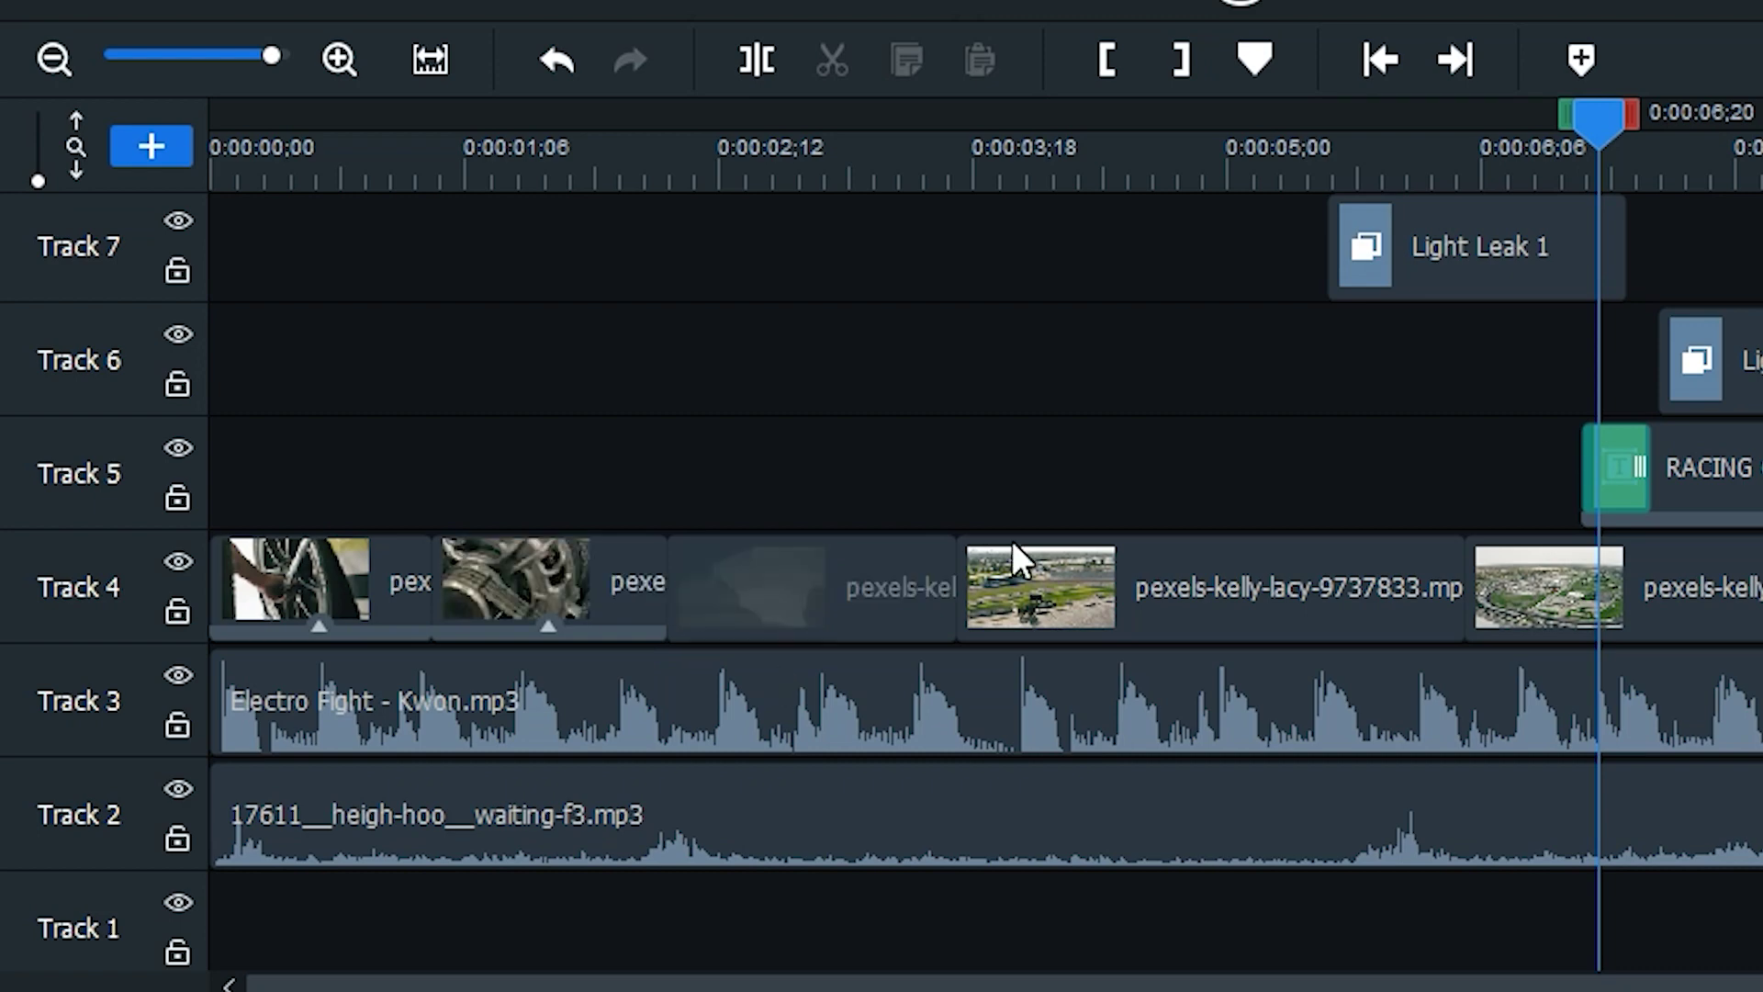
left_click_drag(866, 166, 396, 283)
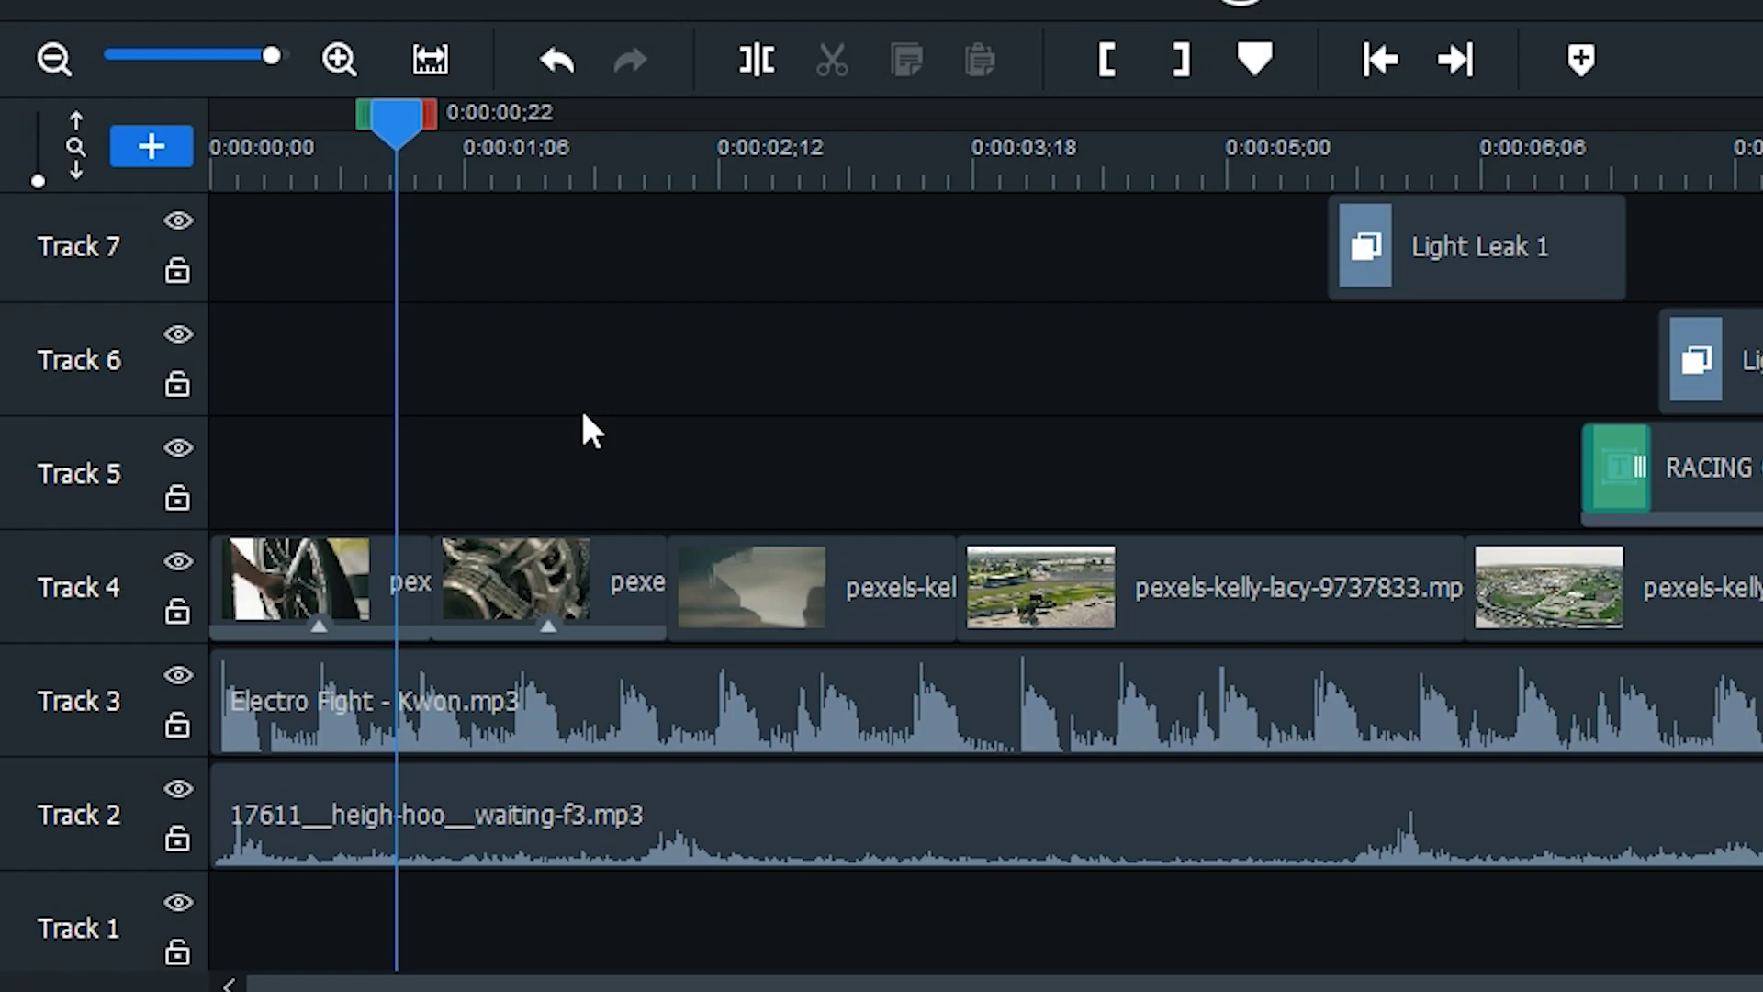
left_click(523, 817)
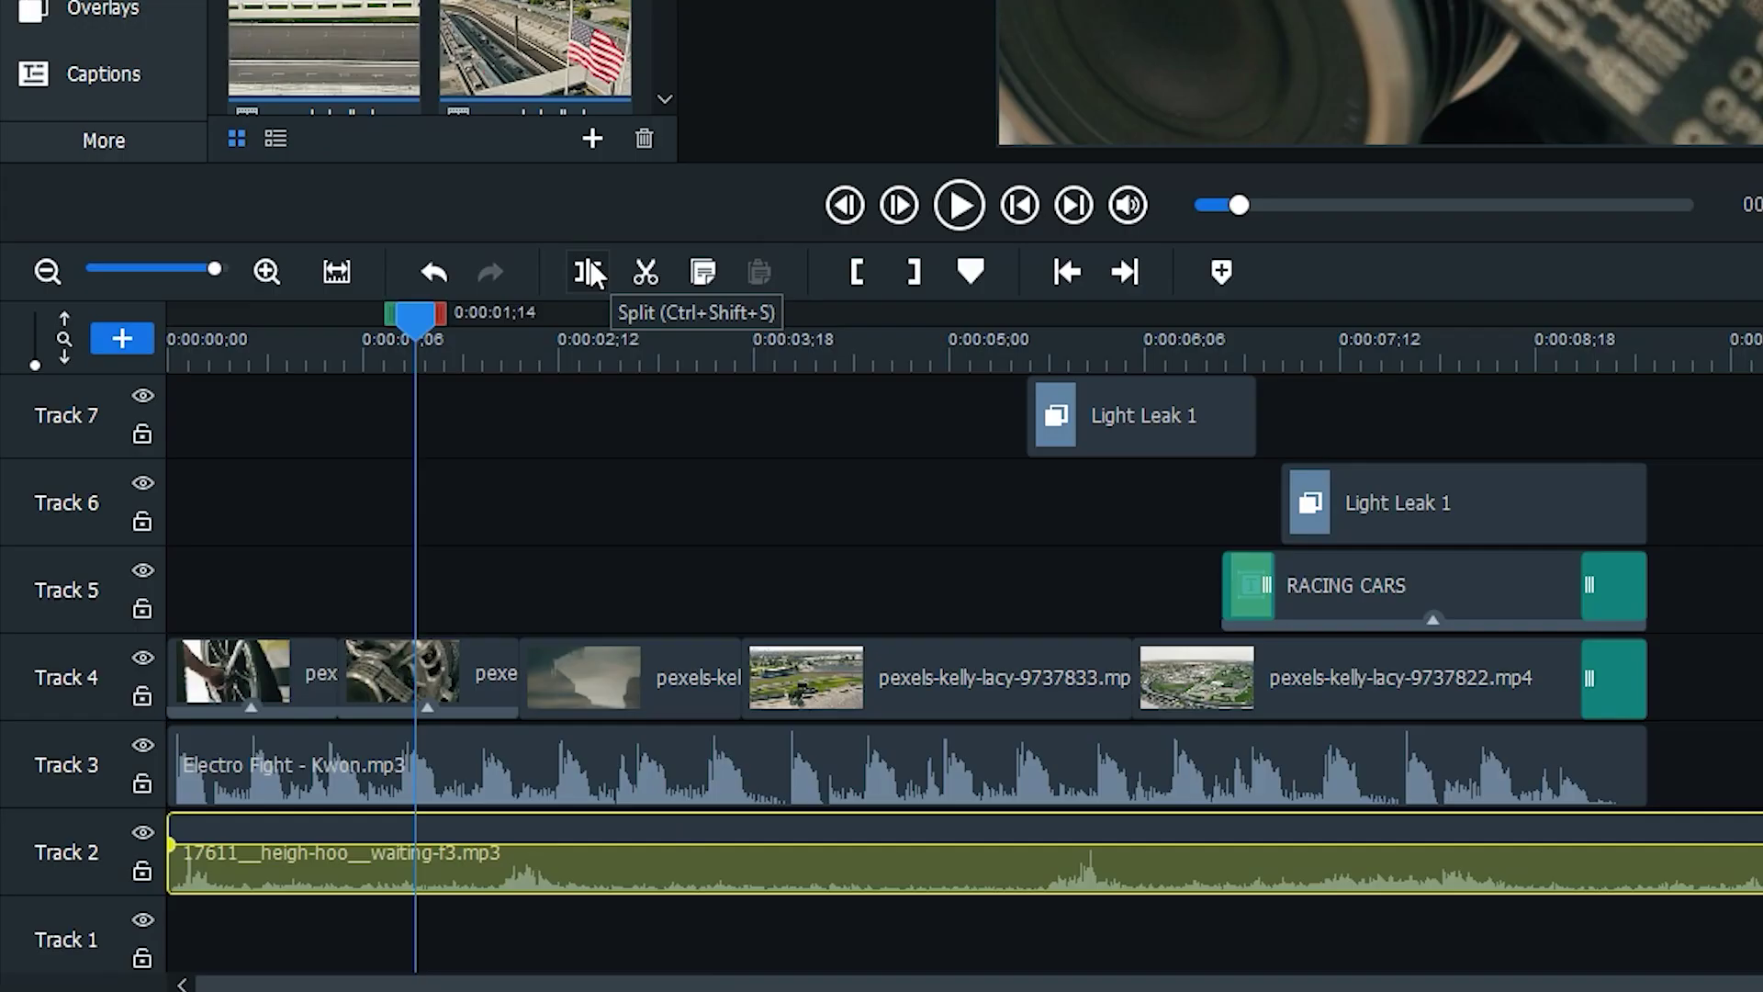
left_click(756, 58)
left_click_drag(271, 57, 287, 57)
left_click(856, 979)
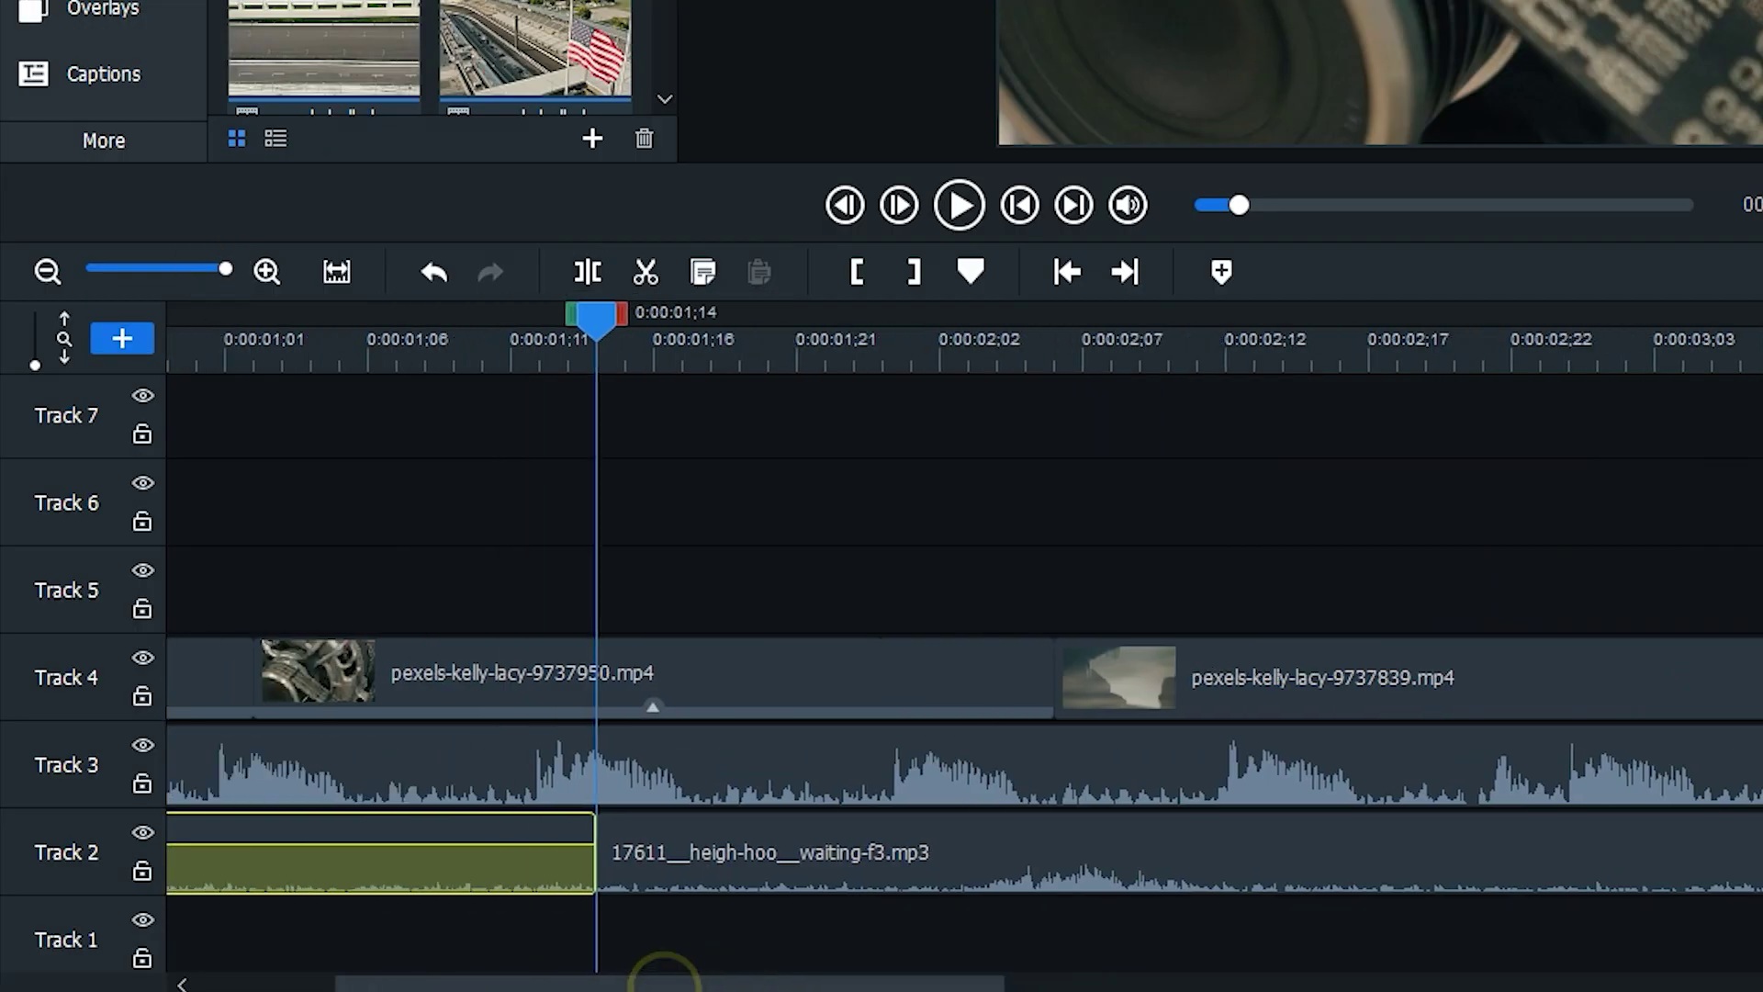
key("Up")
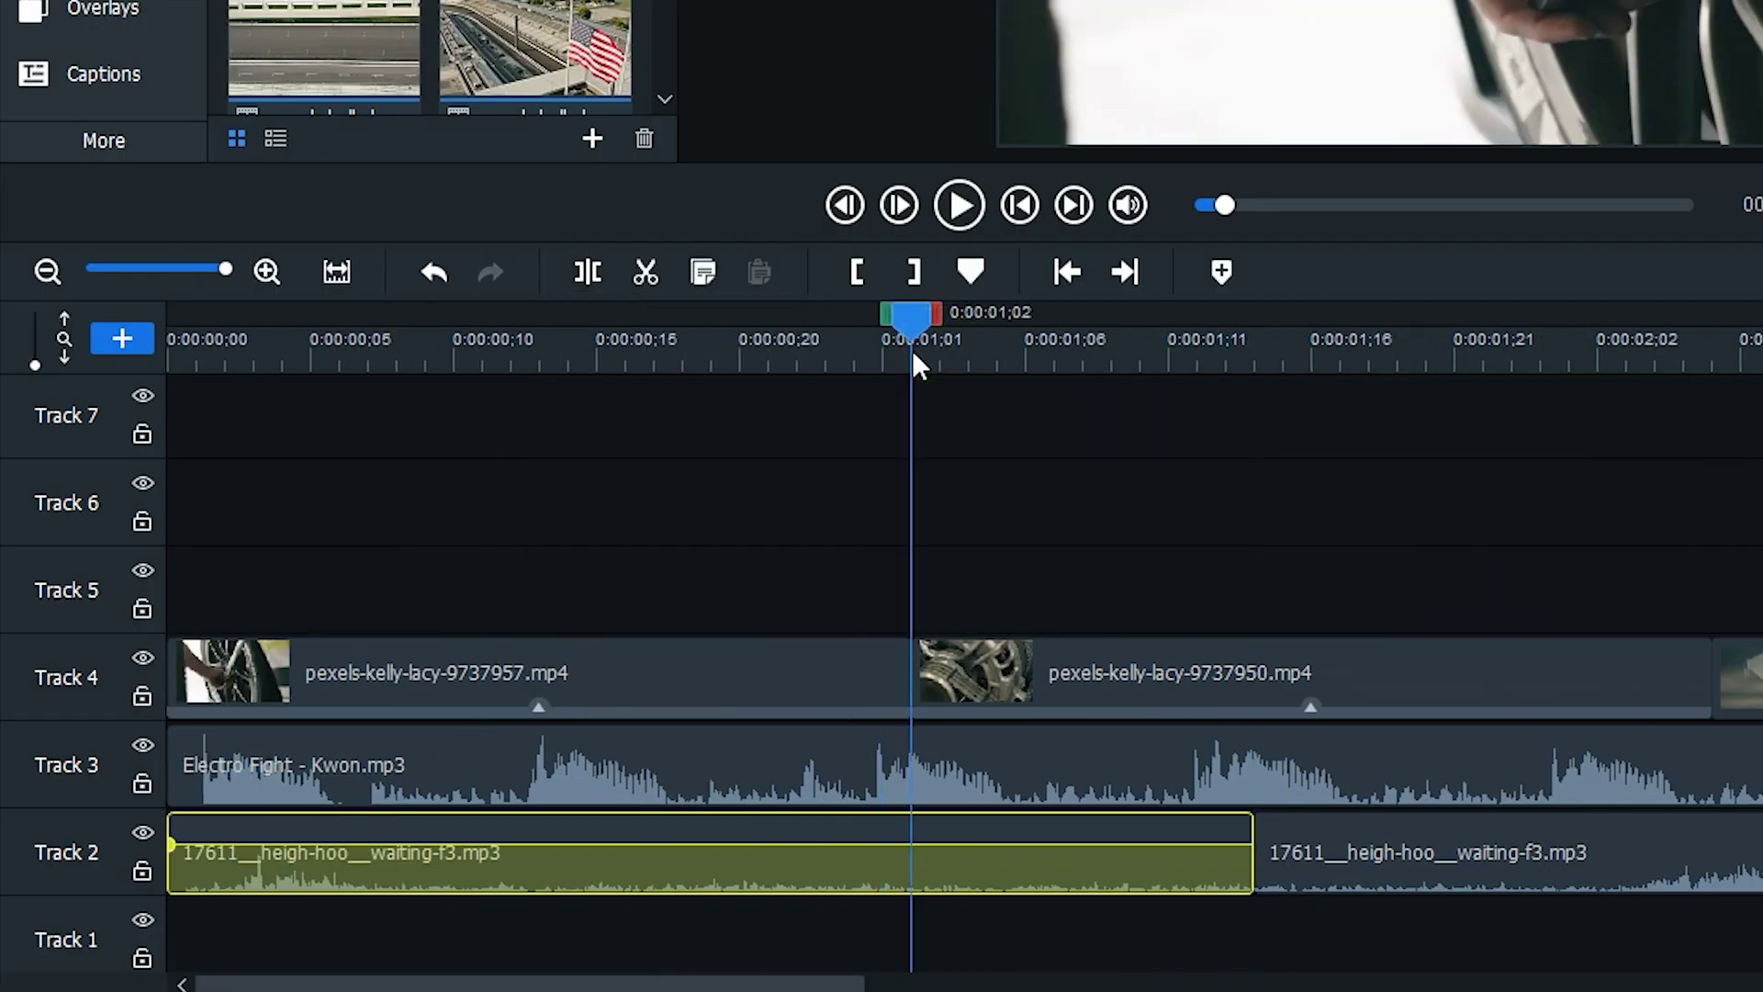
left_click_drag(1252, 872, 905, 877)
left_click_drag(1268, 891, 905, 881)
- Split the waiting audio at 0:00:04;03, trim the earlier piece, and slide the long piece left
left_click(854, 353)
scroll(267, 410, "down", 5)
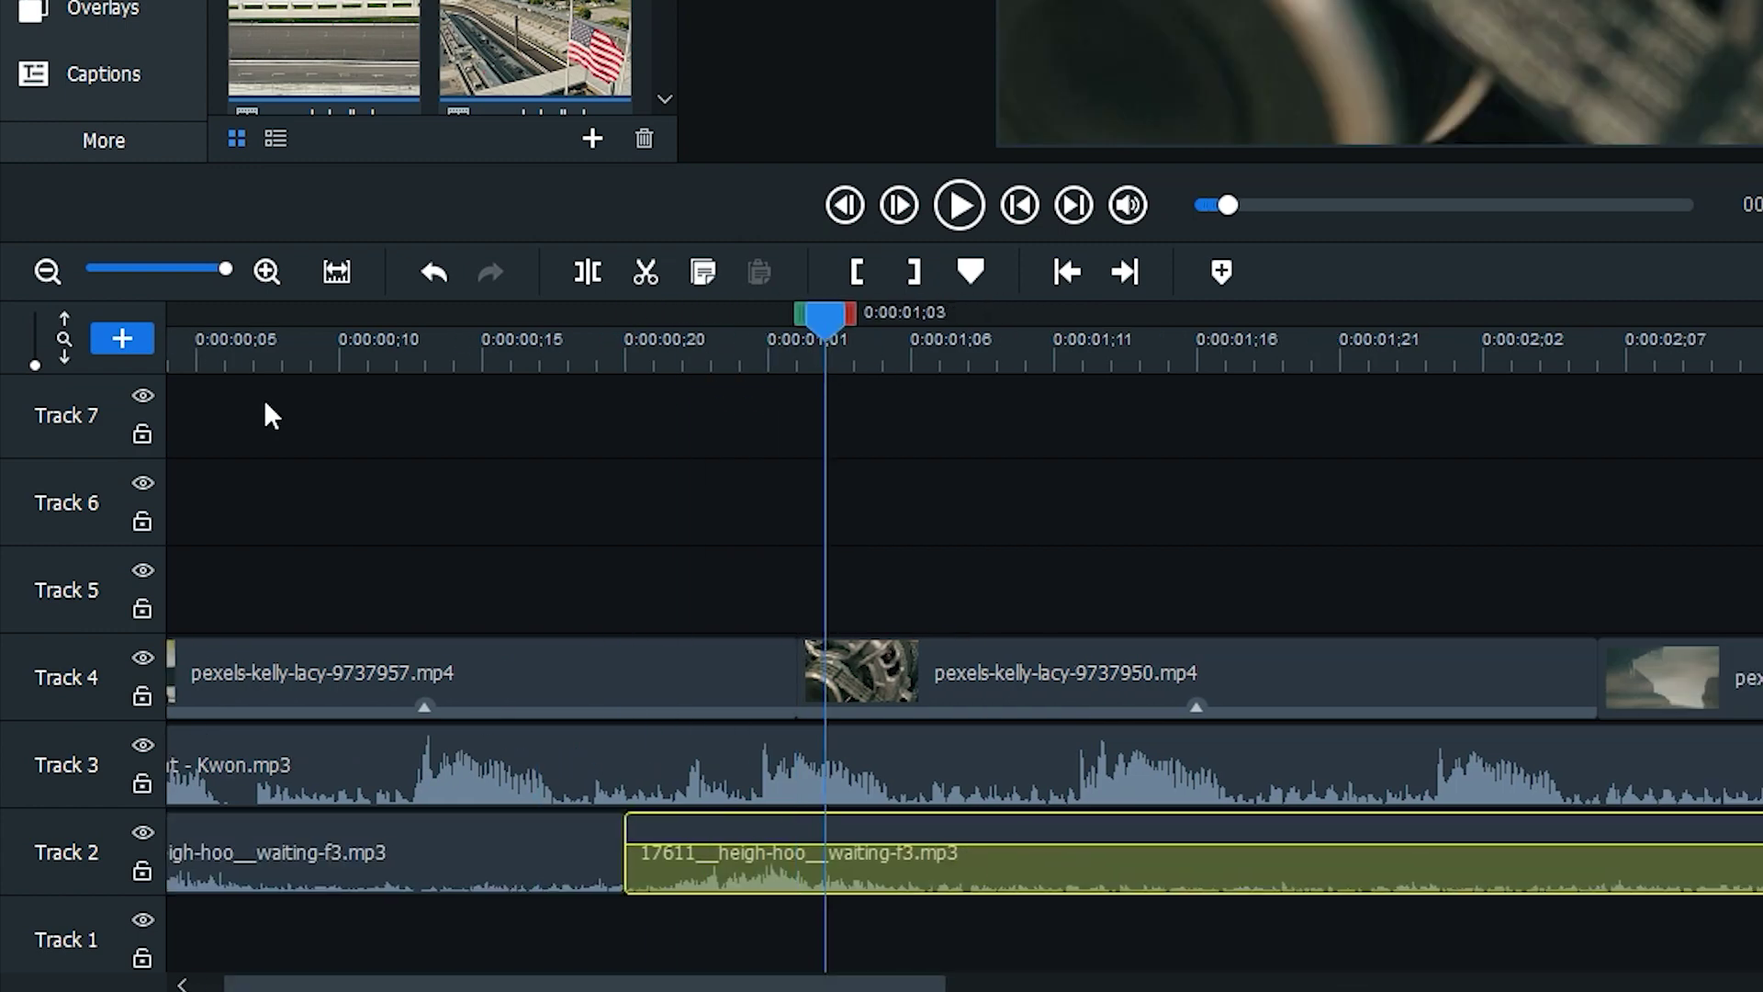
left_click(692, 347)
left_click(588, 272)
left_click_drag(691, 872, 407, 873)
left_click_drag(835, 859, 554, 854)
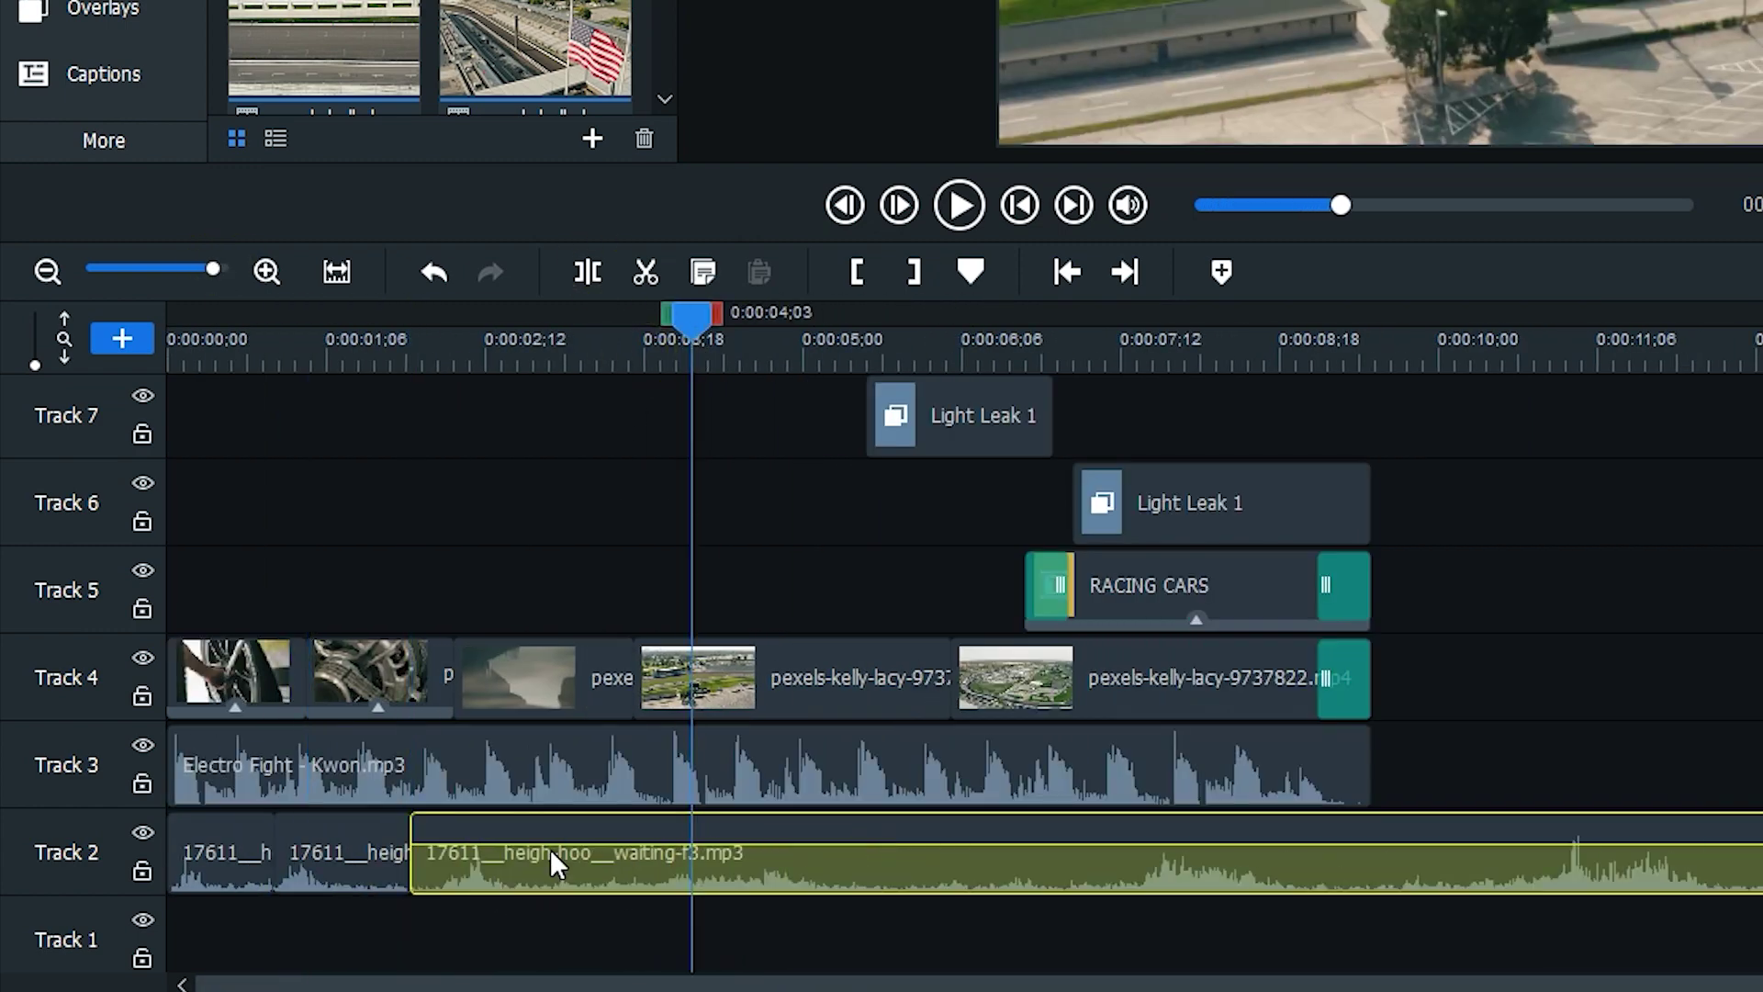
- Split at 0:00:06;10, butt the pieces, end the audio with the video, then add the departing audio to Track 1
left_click_drag(342, 363, 981, 363)
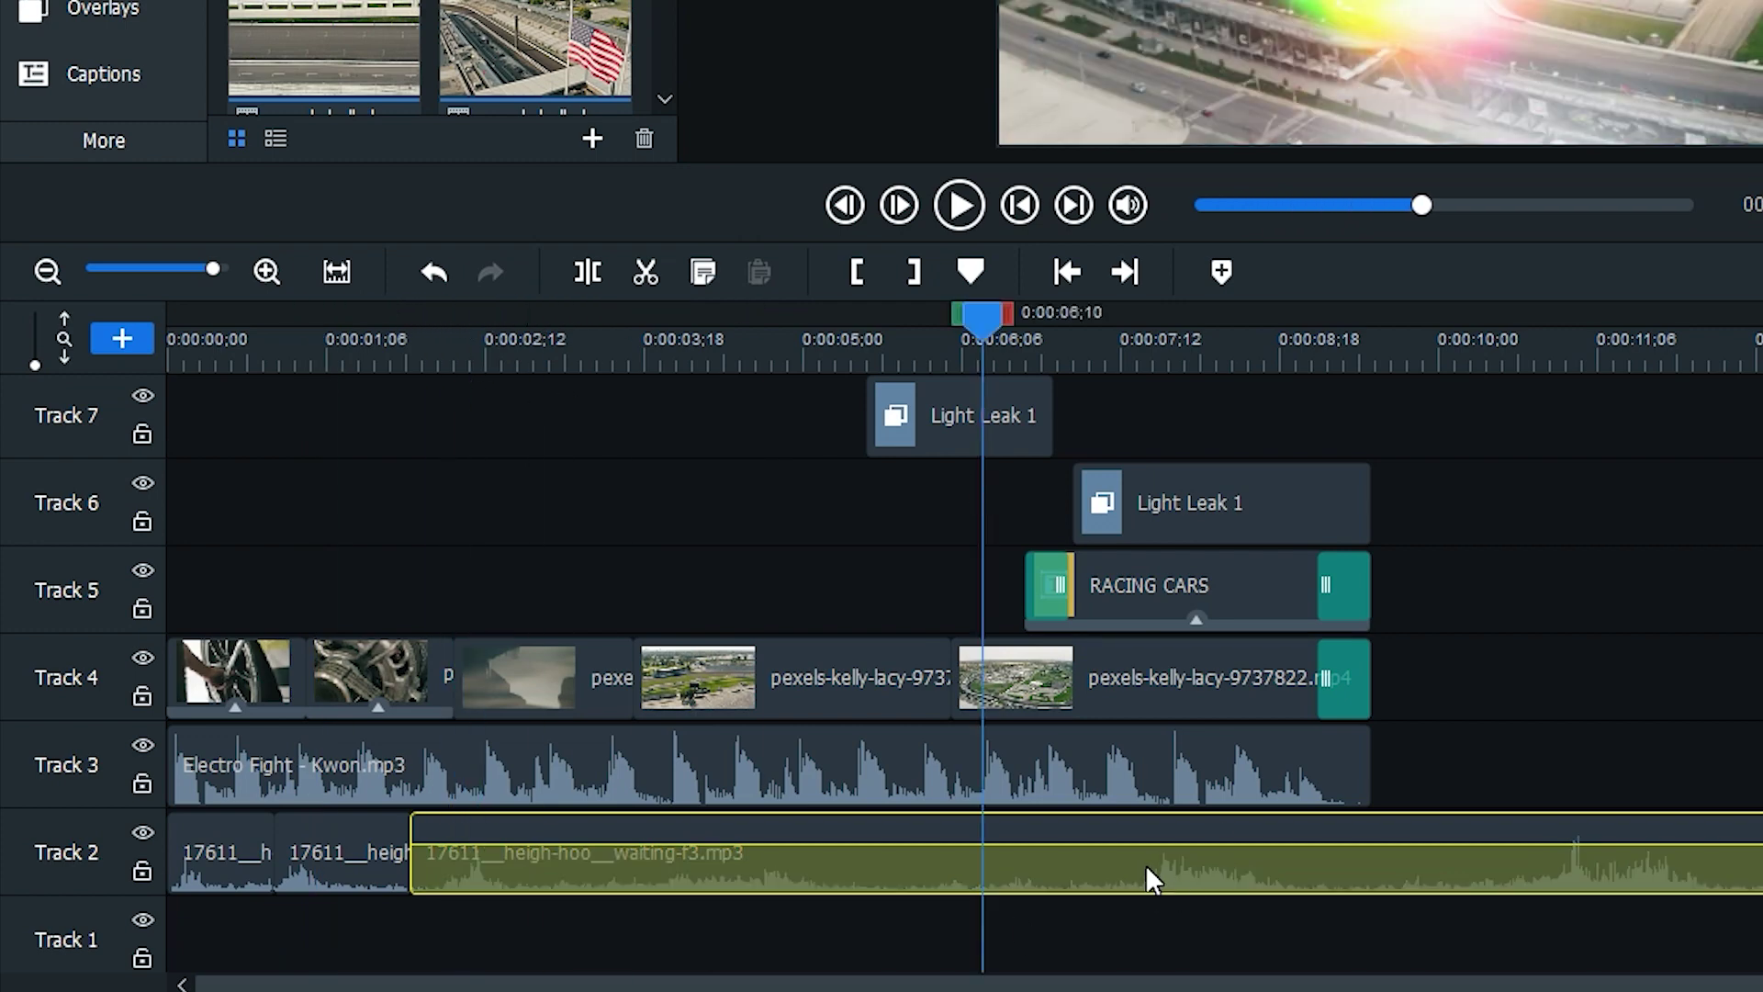
key("ctrl+b")
left_click(874, 872)
left_click_drag(979, 834, 606, 829)
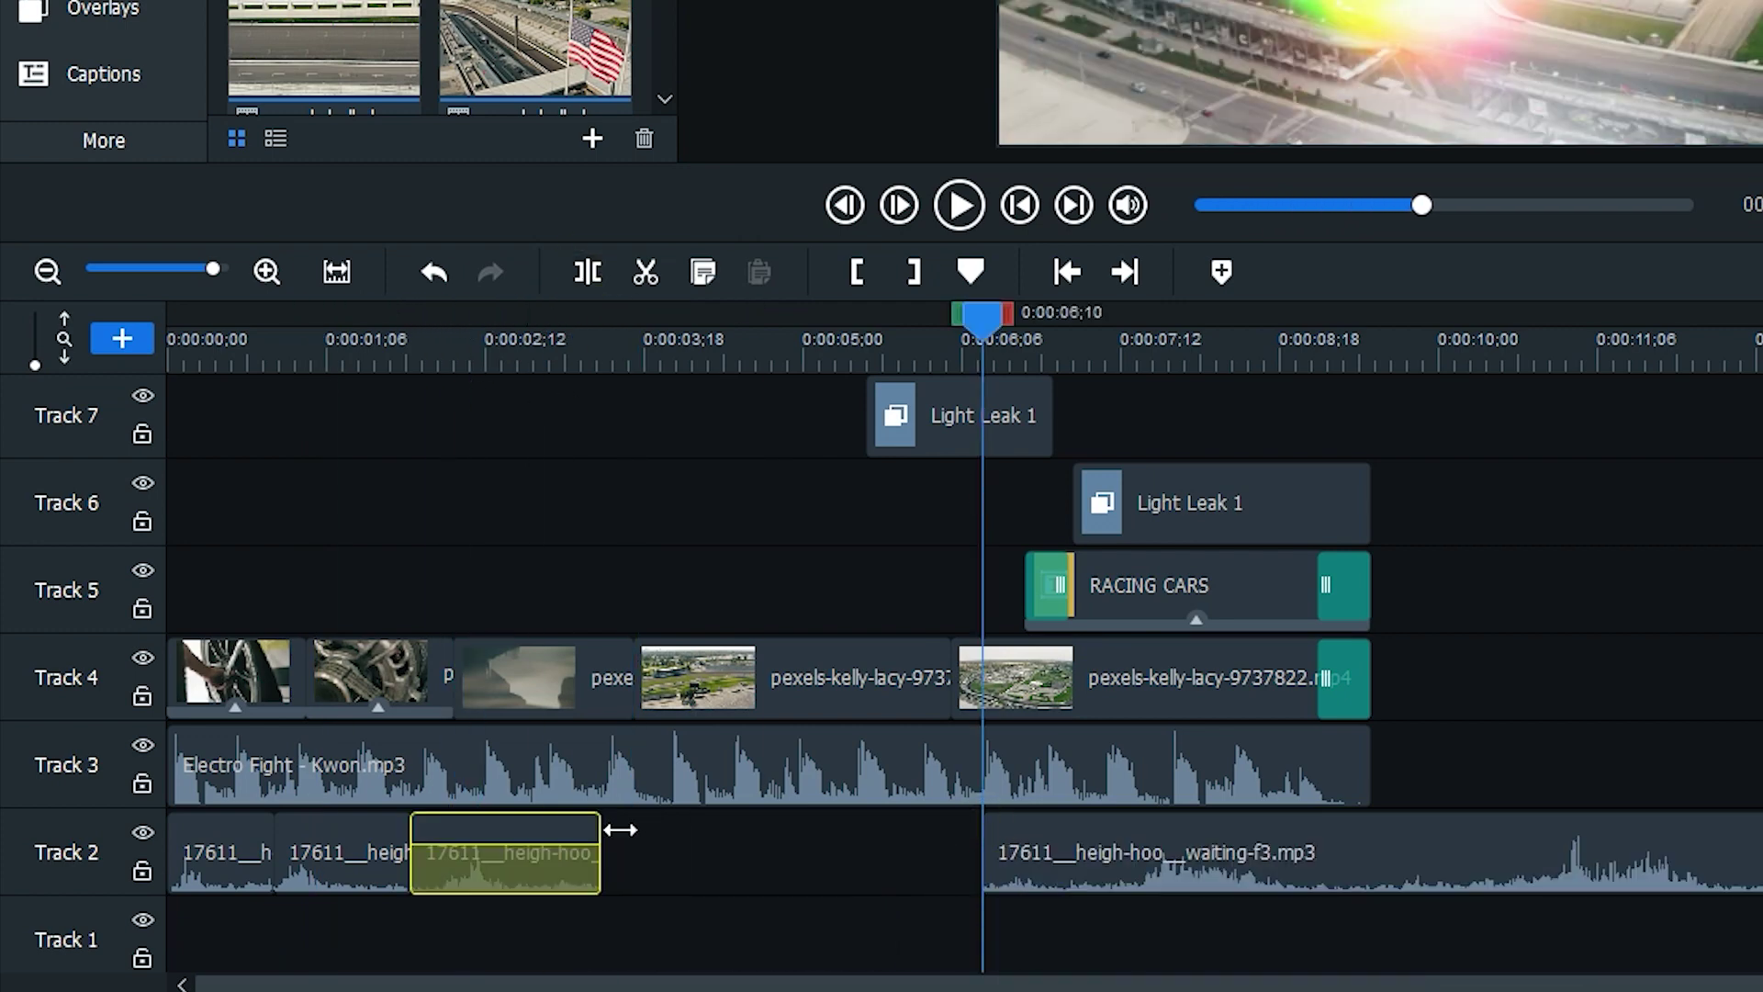
left_click_drag(1128, 887, 607, 884)
left_click_drag(1410, 854, 1371, 863)
key("Home")
left_click(588, 517)
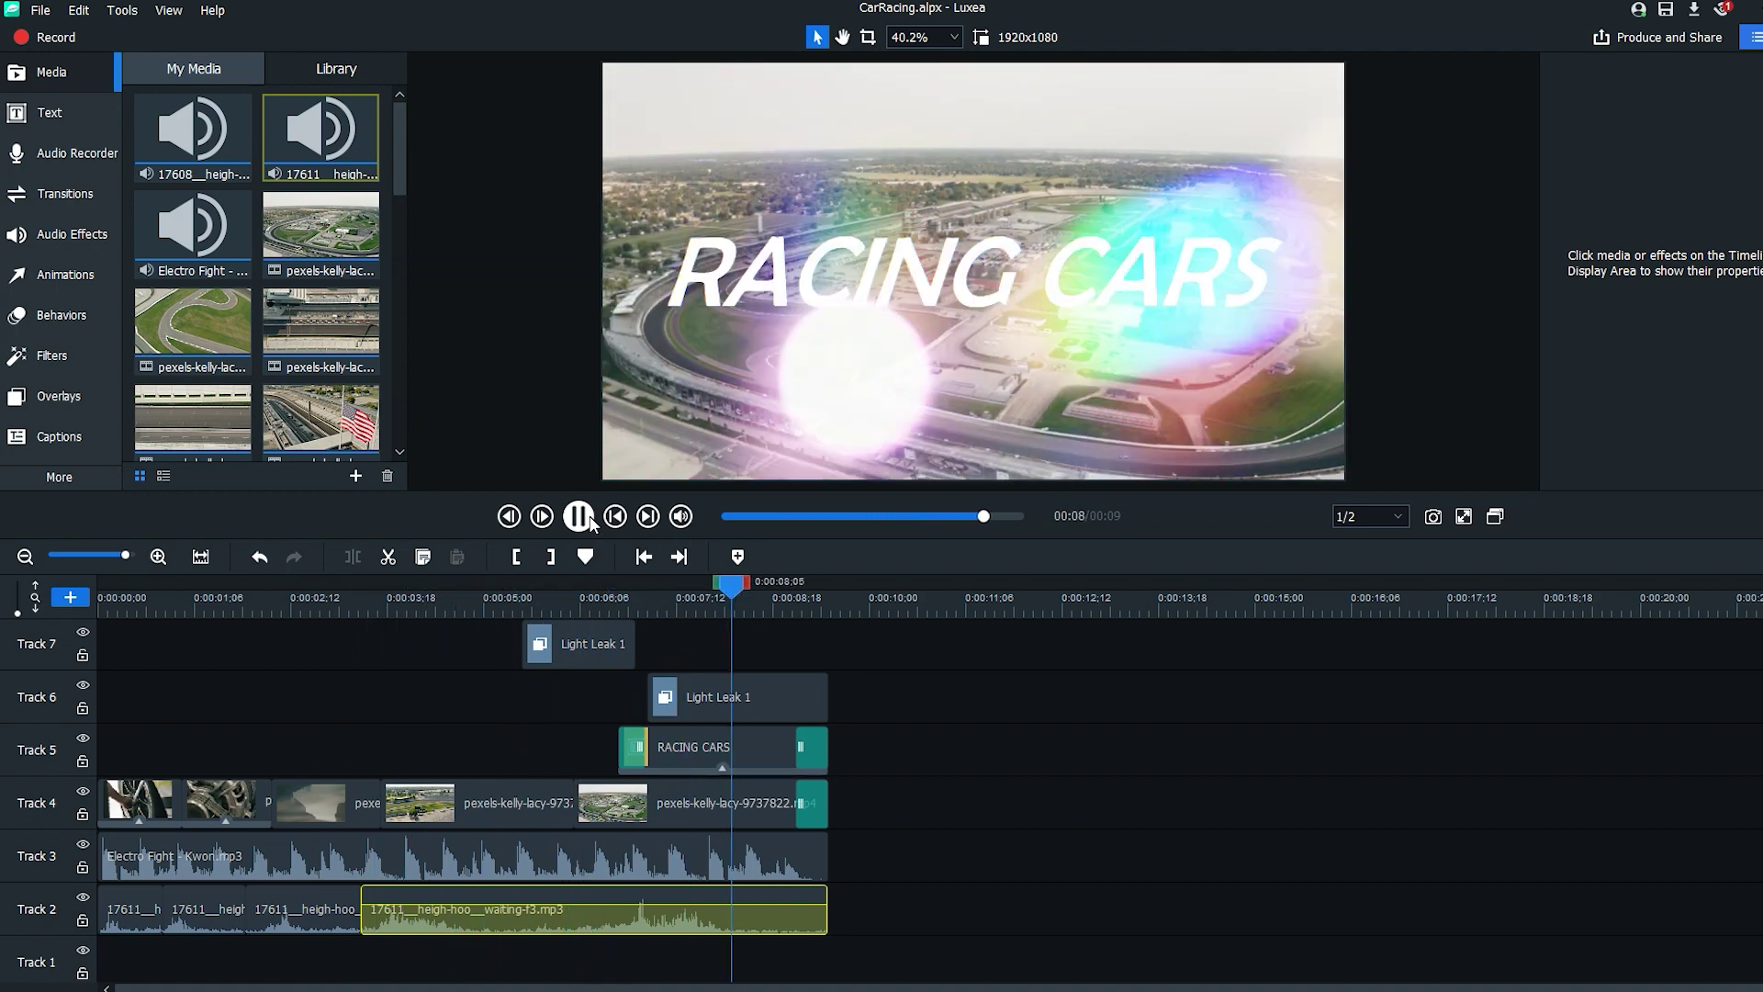
key("Home")
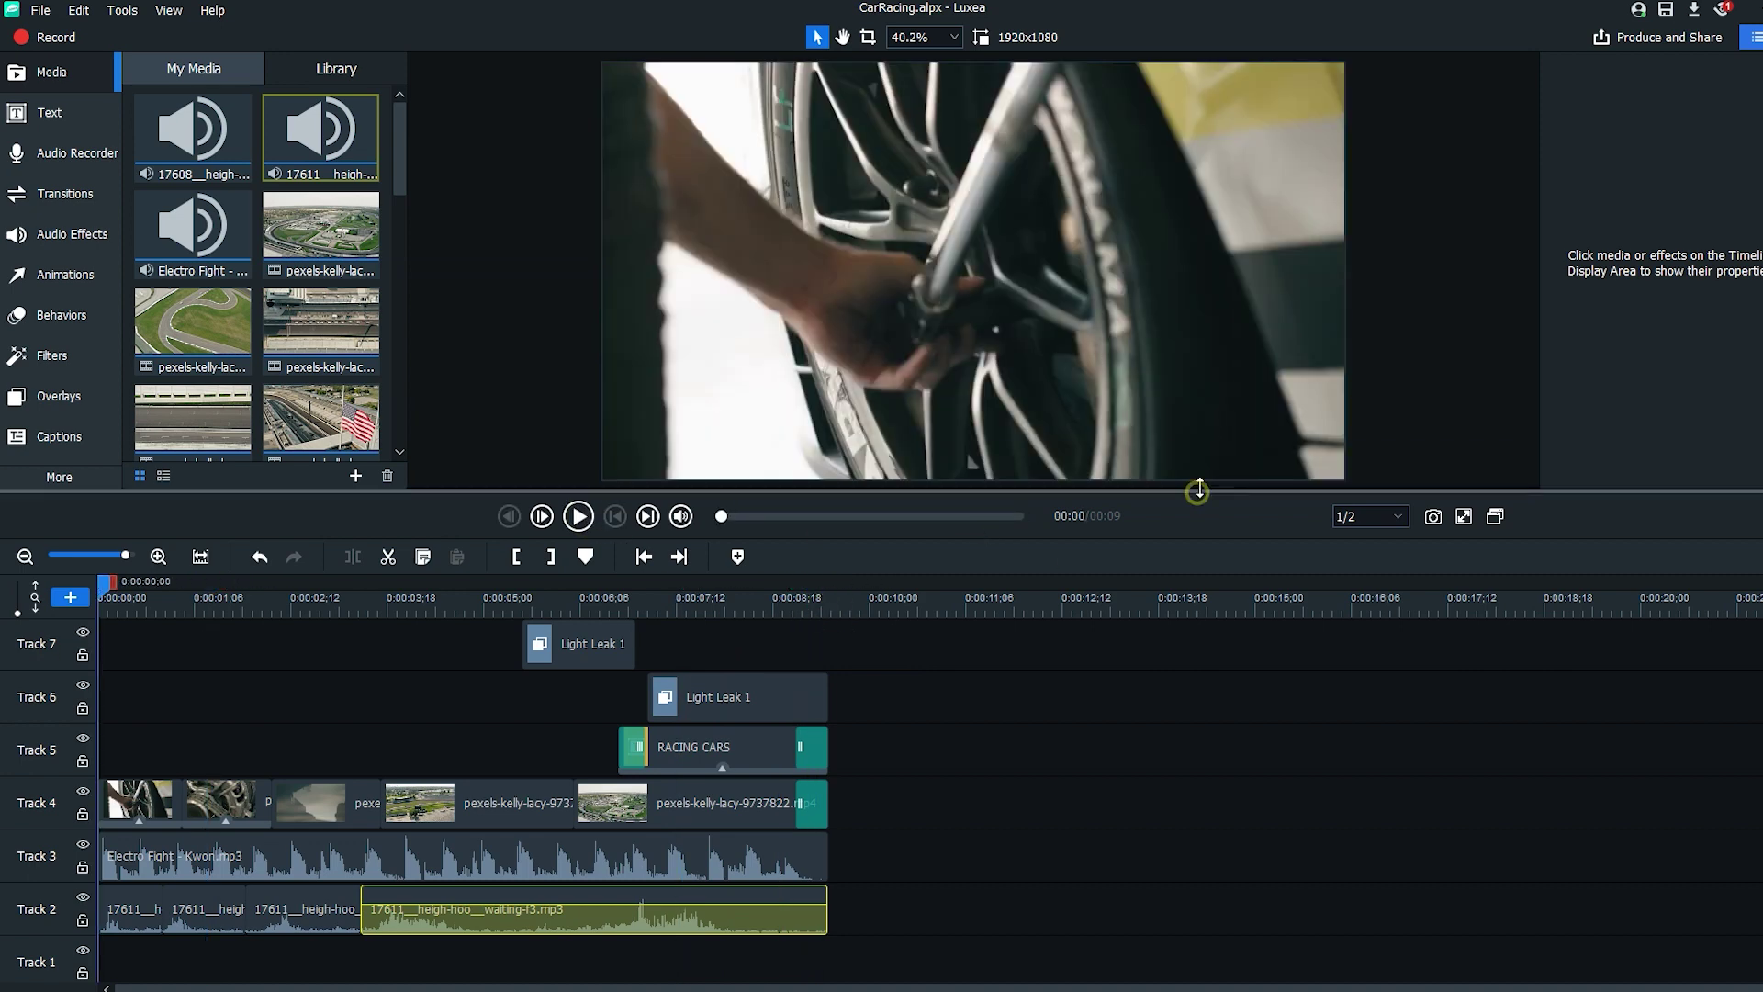
left_click_drag(1203, 492, 1216, 450)
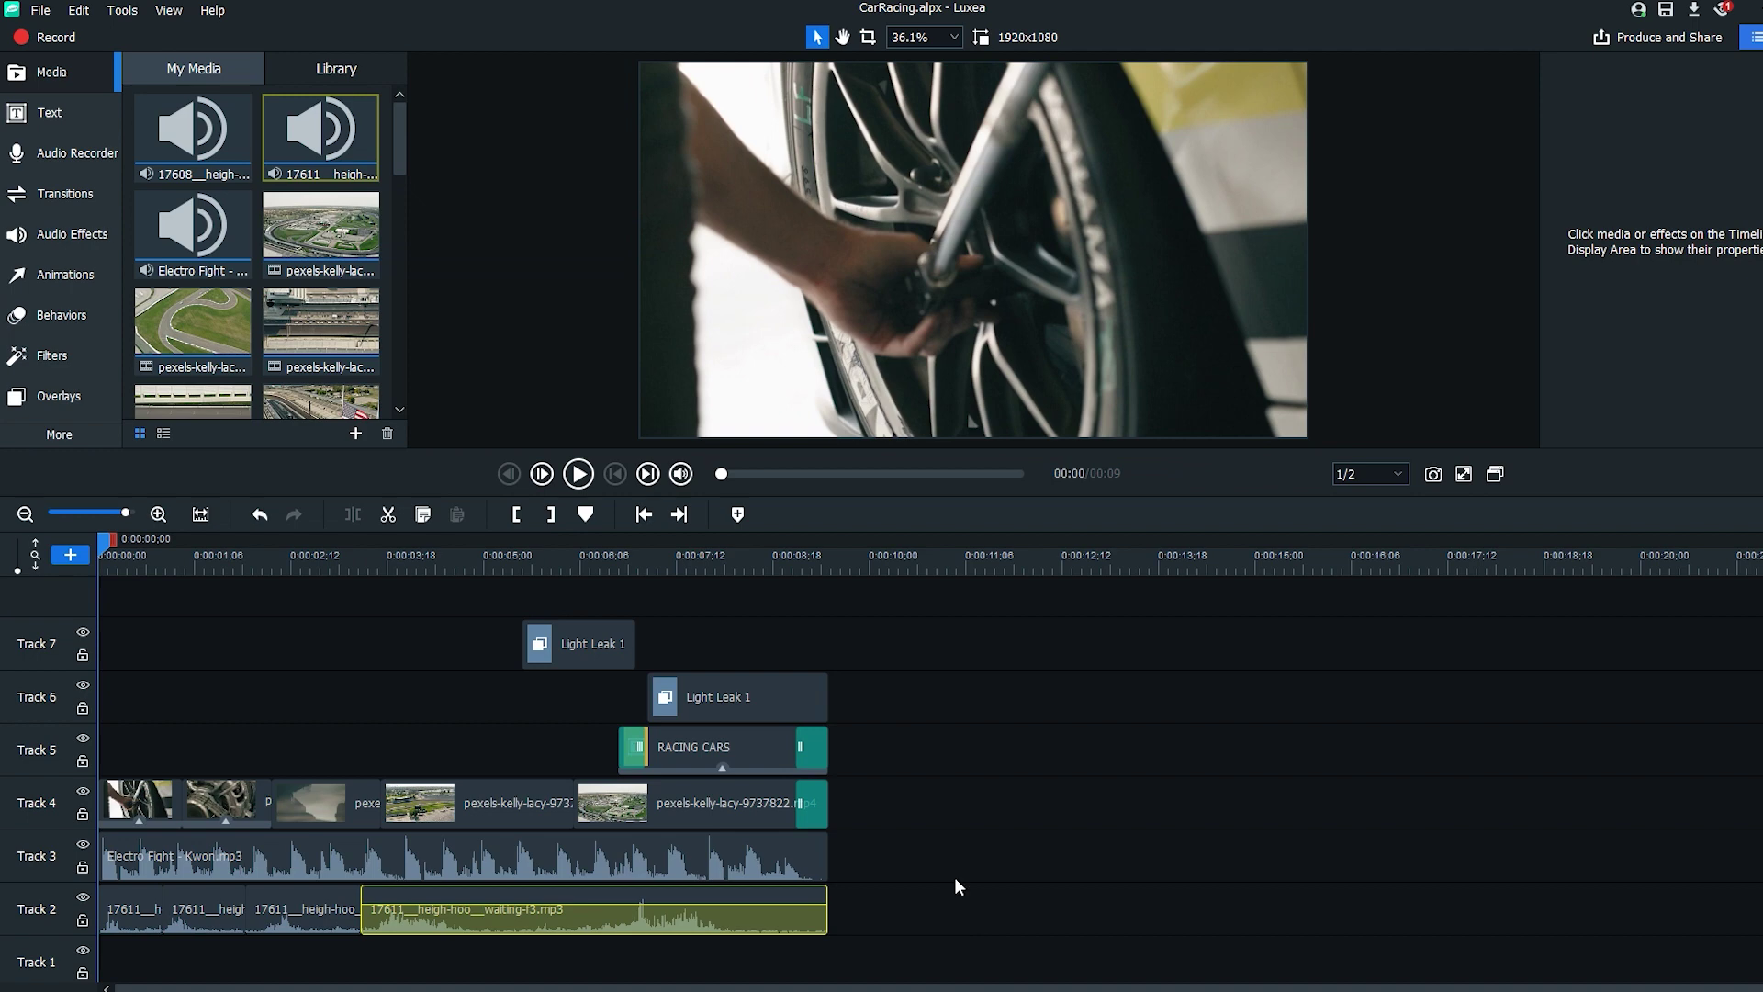
mouse_move(216, 139)
left_mouse_down()
mouse_move(587, 544)
mouse_move(562, 973)
mouse_move(103, 977)
left_mouse_up()
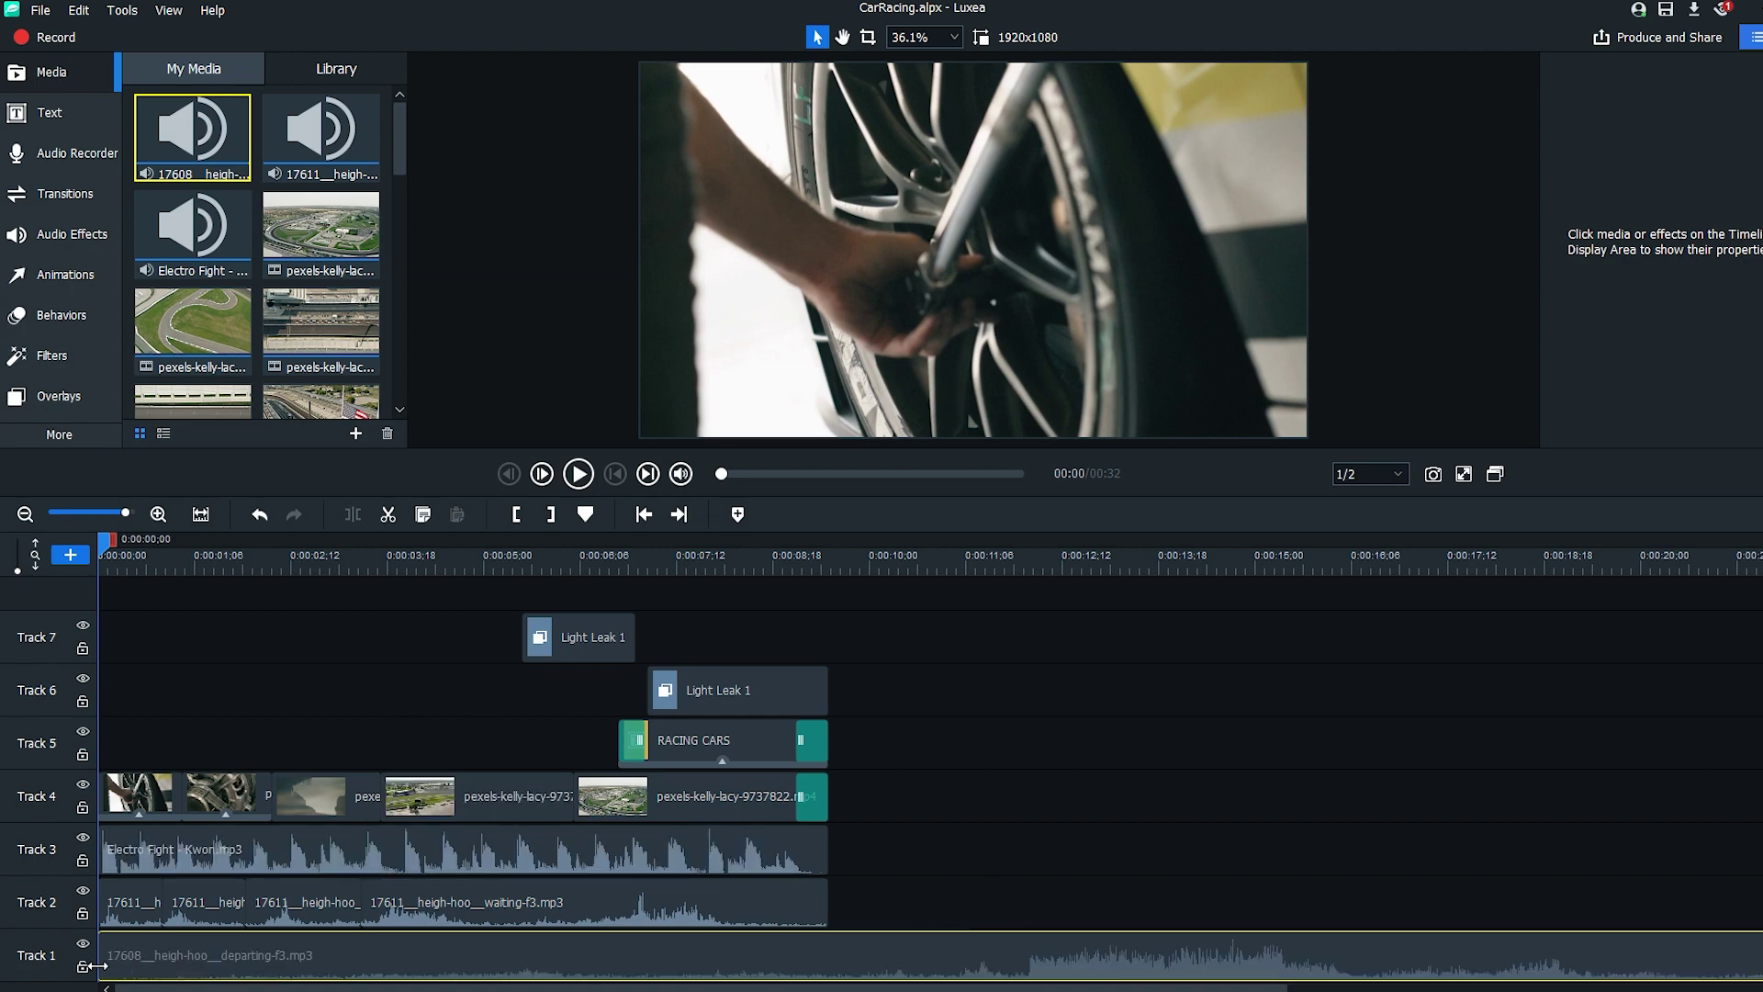
- Trim the start of the departing audio on Track 1 and slide it toward the beginning
left_click_drag(99, 965, 740, 929)
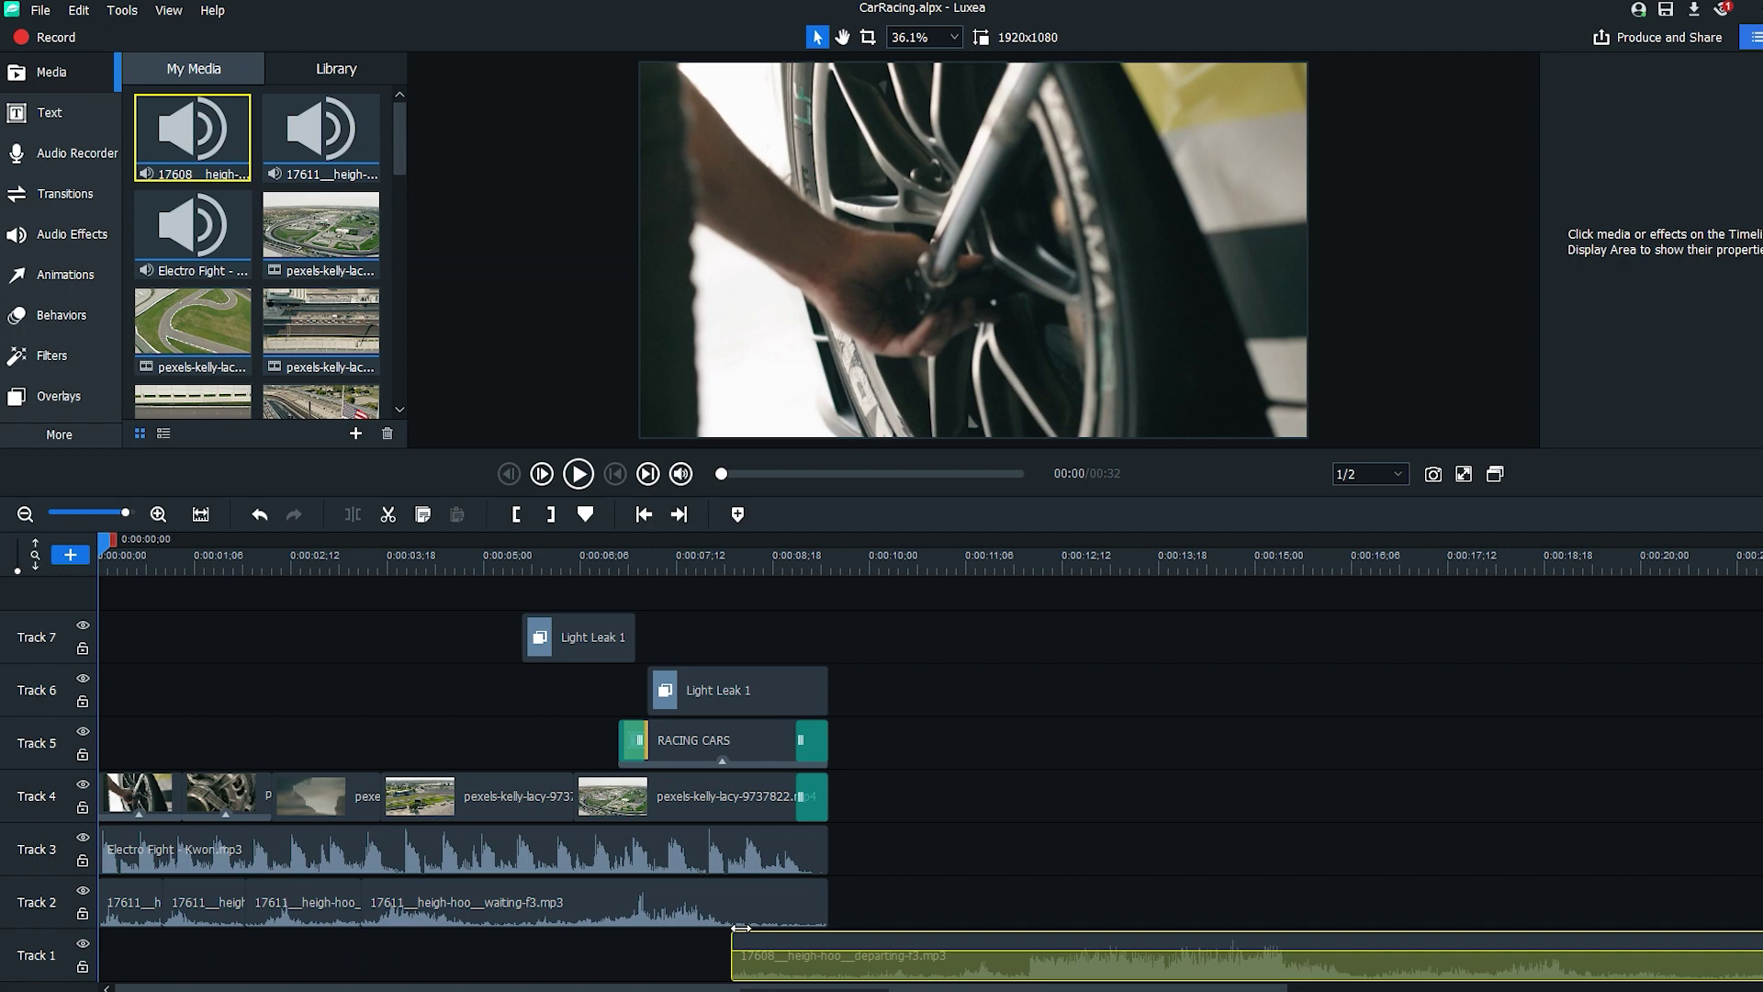
left_click_drag(894, 960, 232, 985)
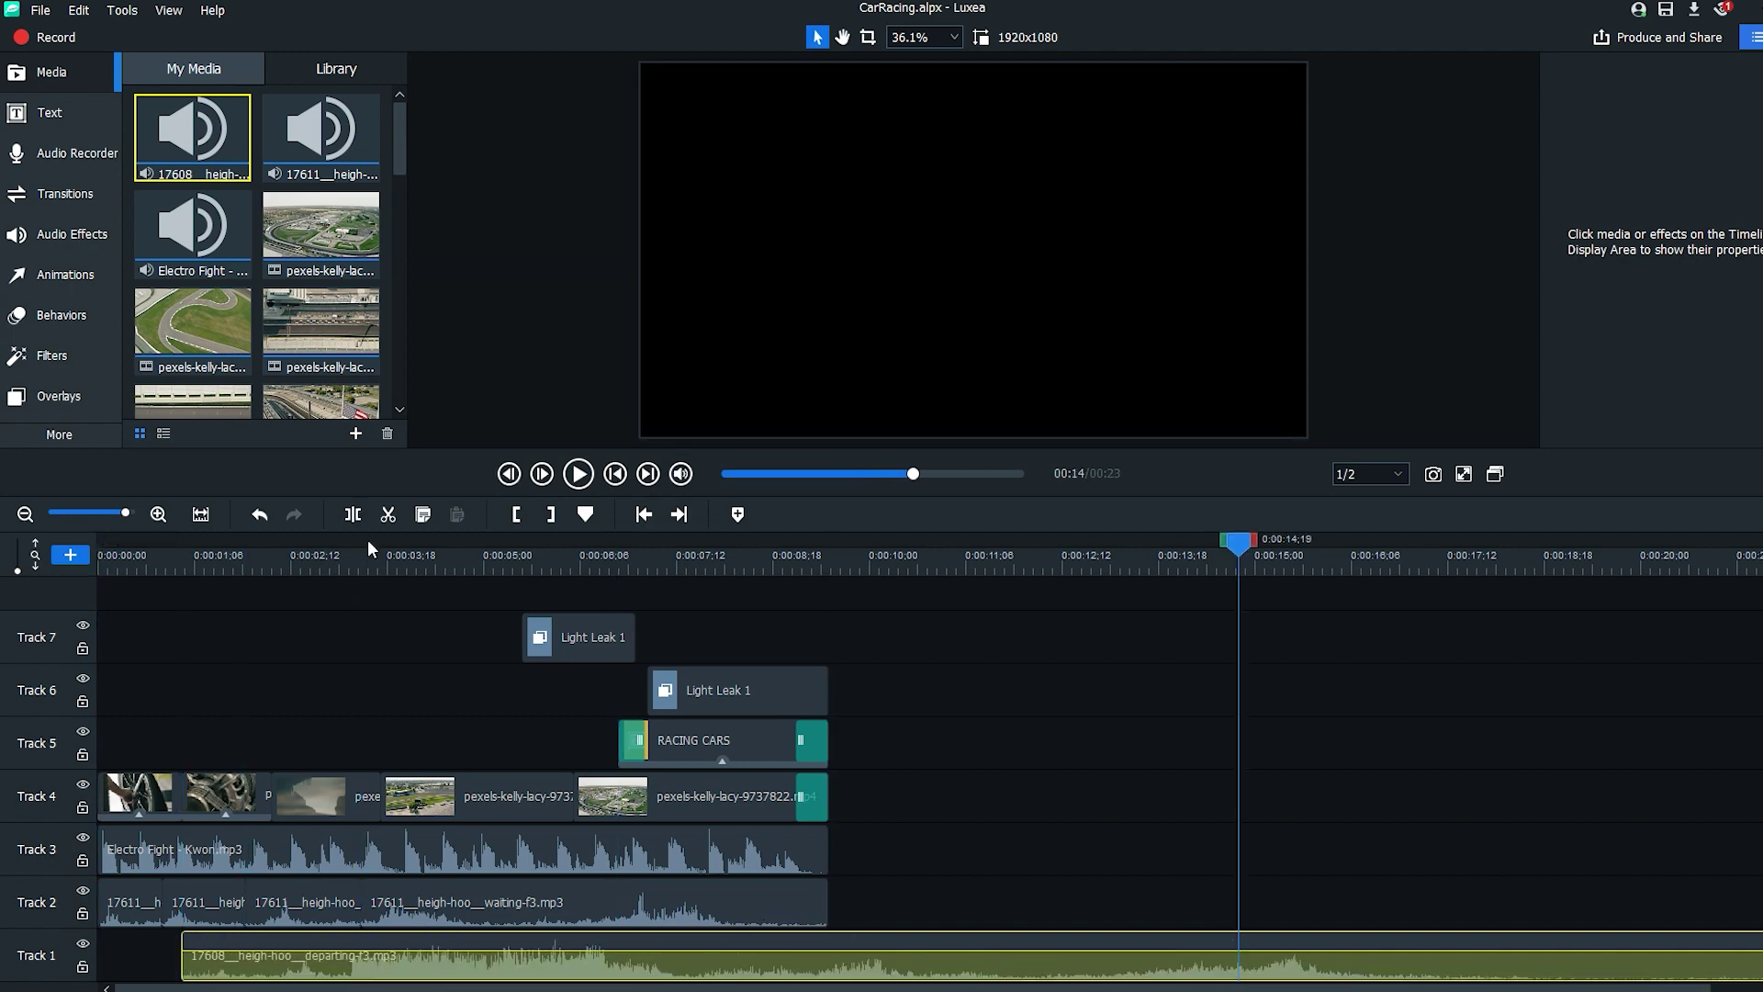
left_click_drag(342, 562, 430, 561)
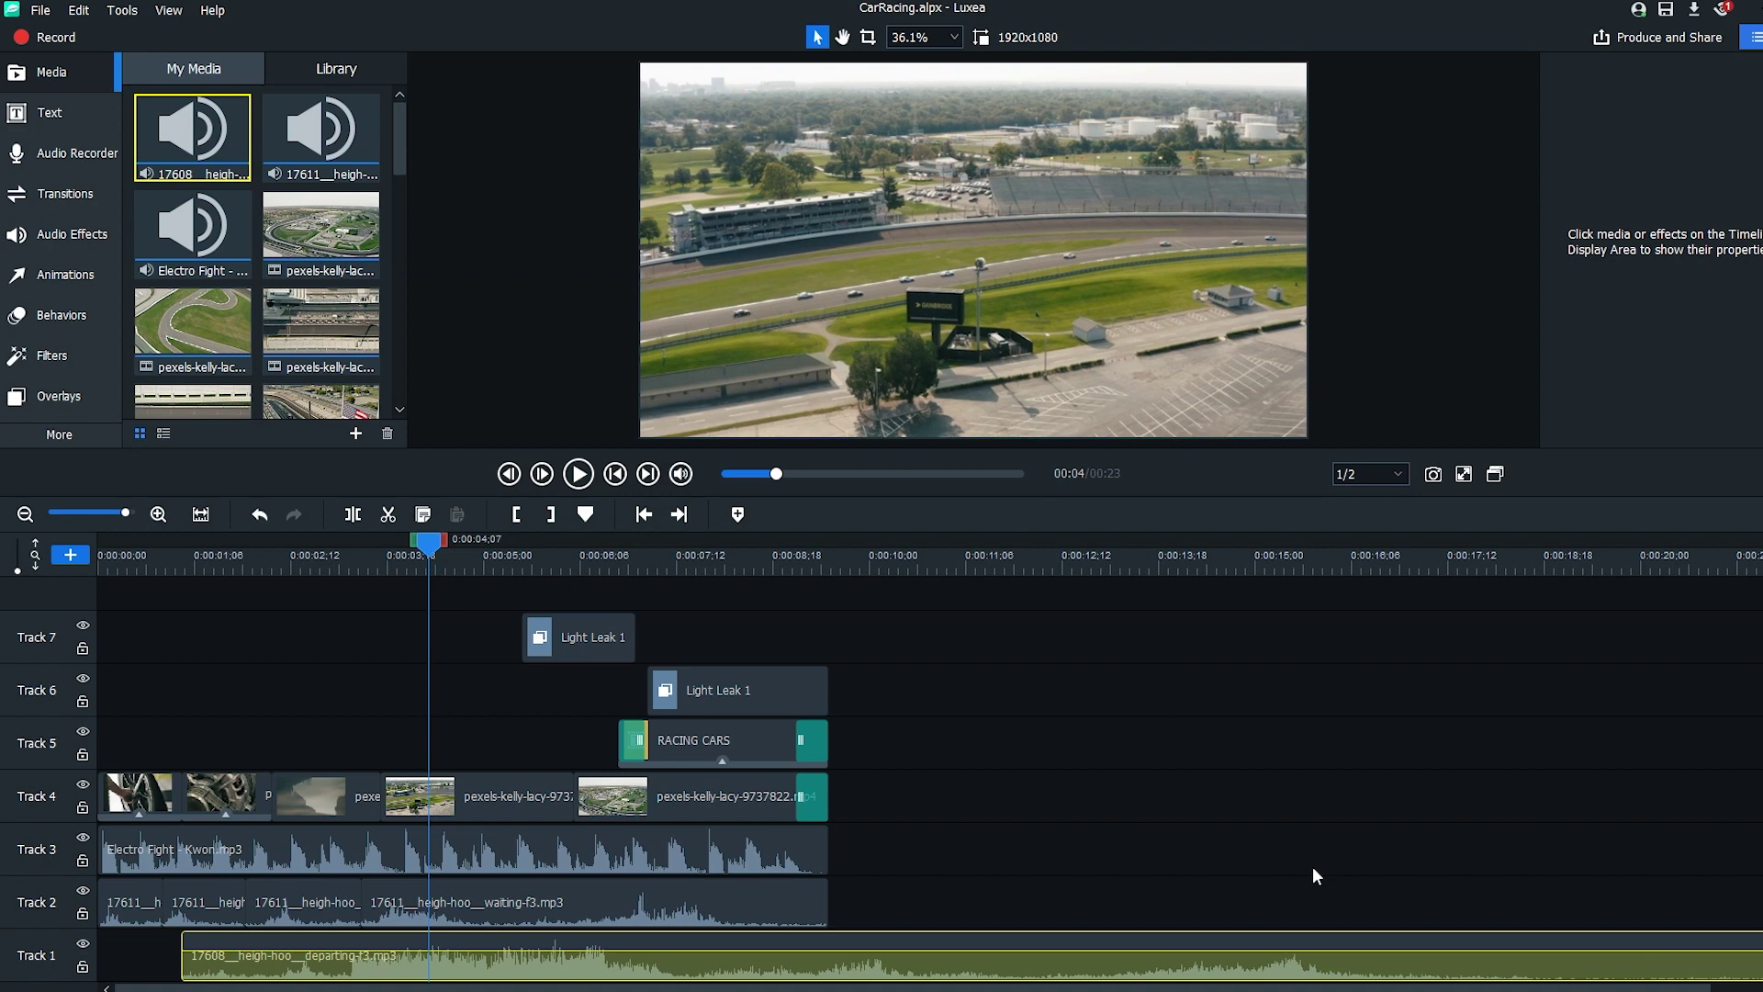
- Split the departing audio at 0:00:09;12 and delete the piece past the video's end
left_click(830, 562)
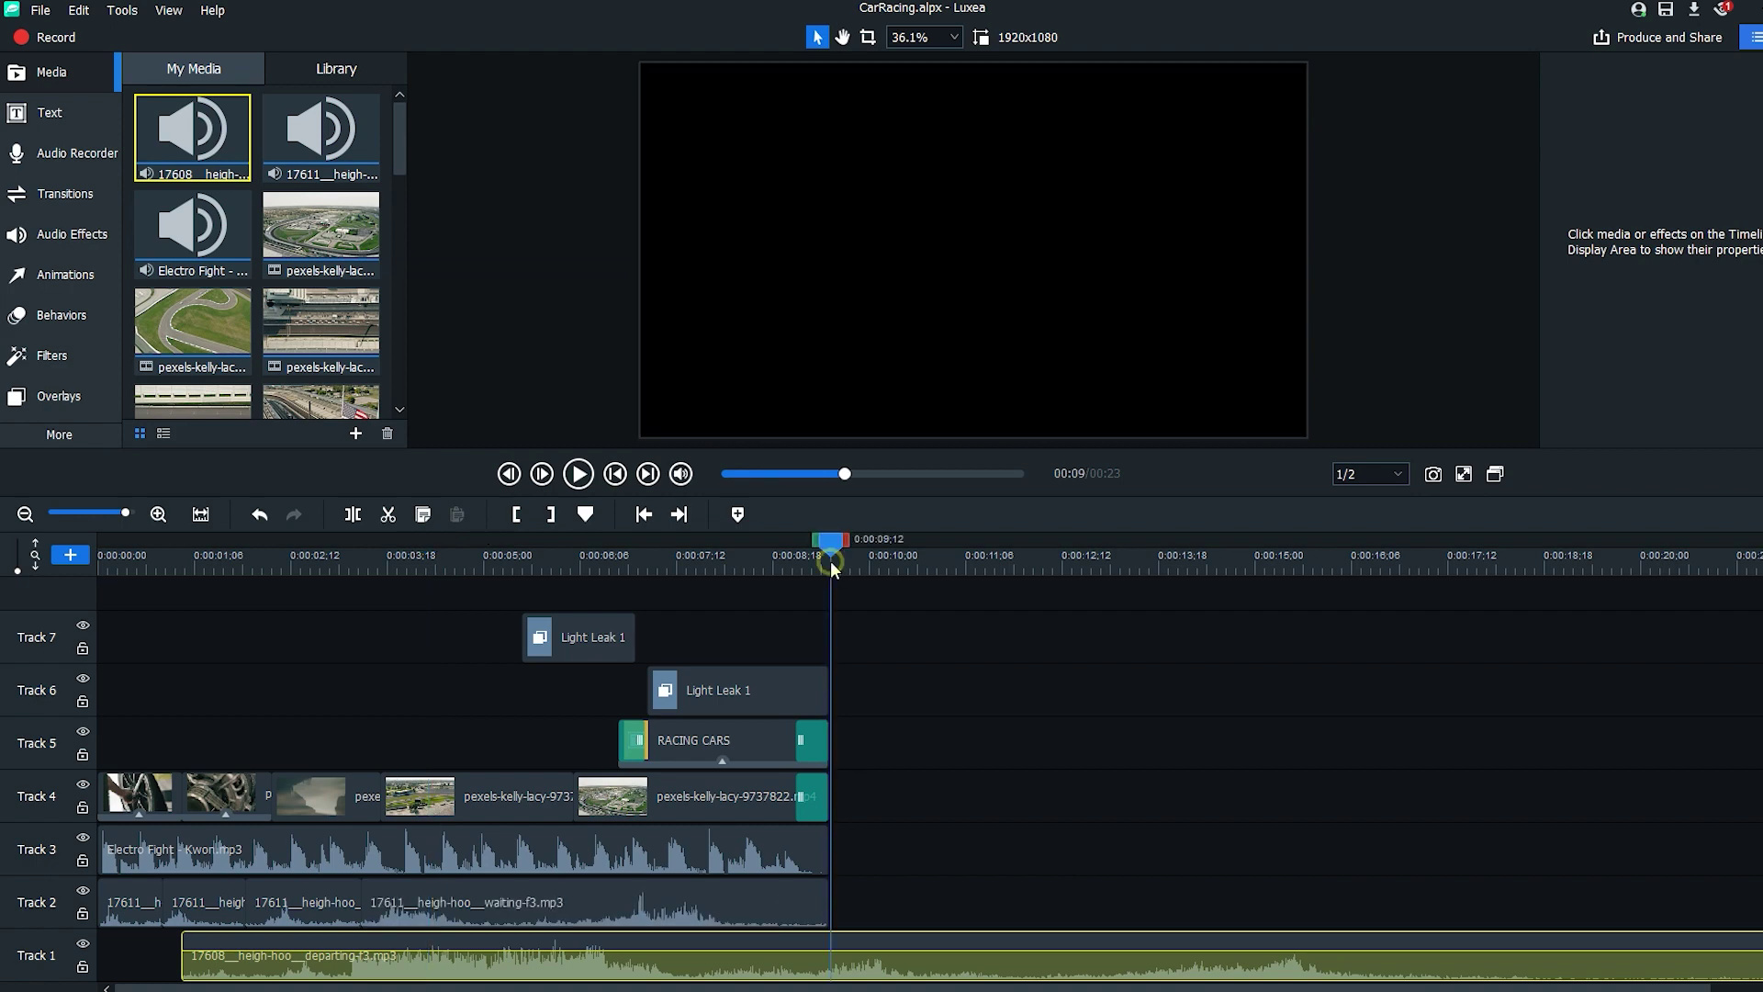
left_click(357, 516)
left_click(1141, 941)
key("Delete")
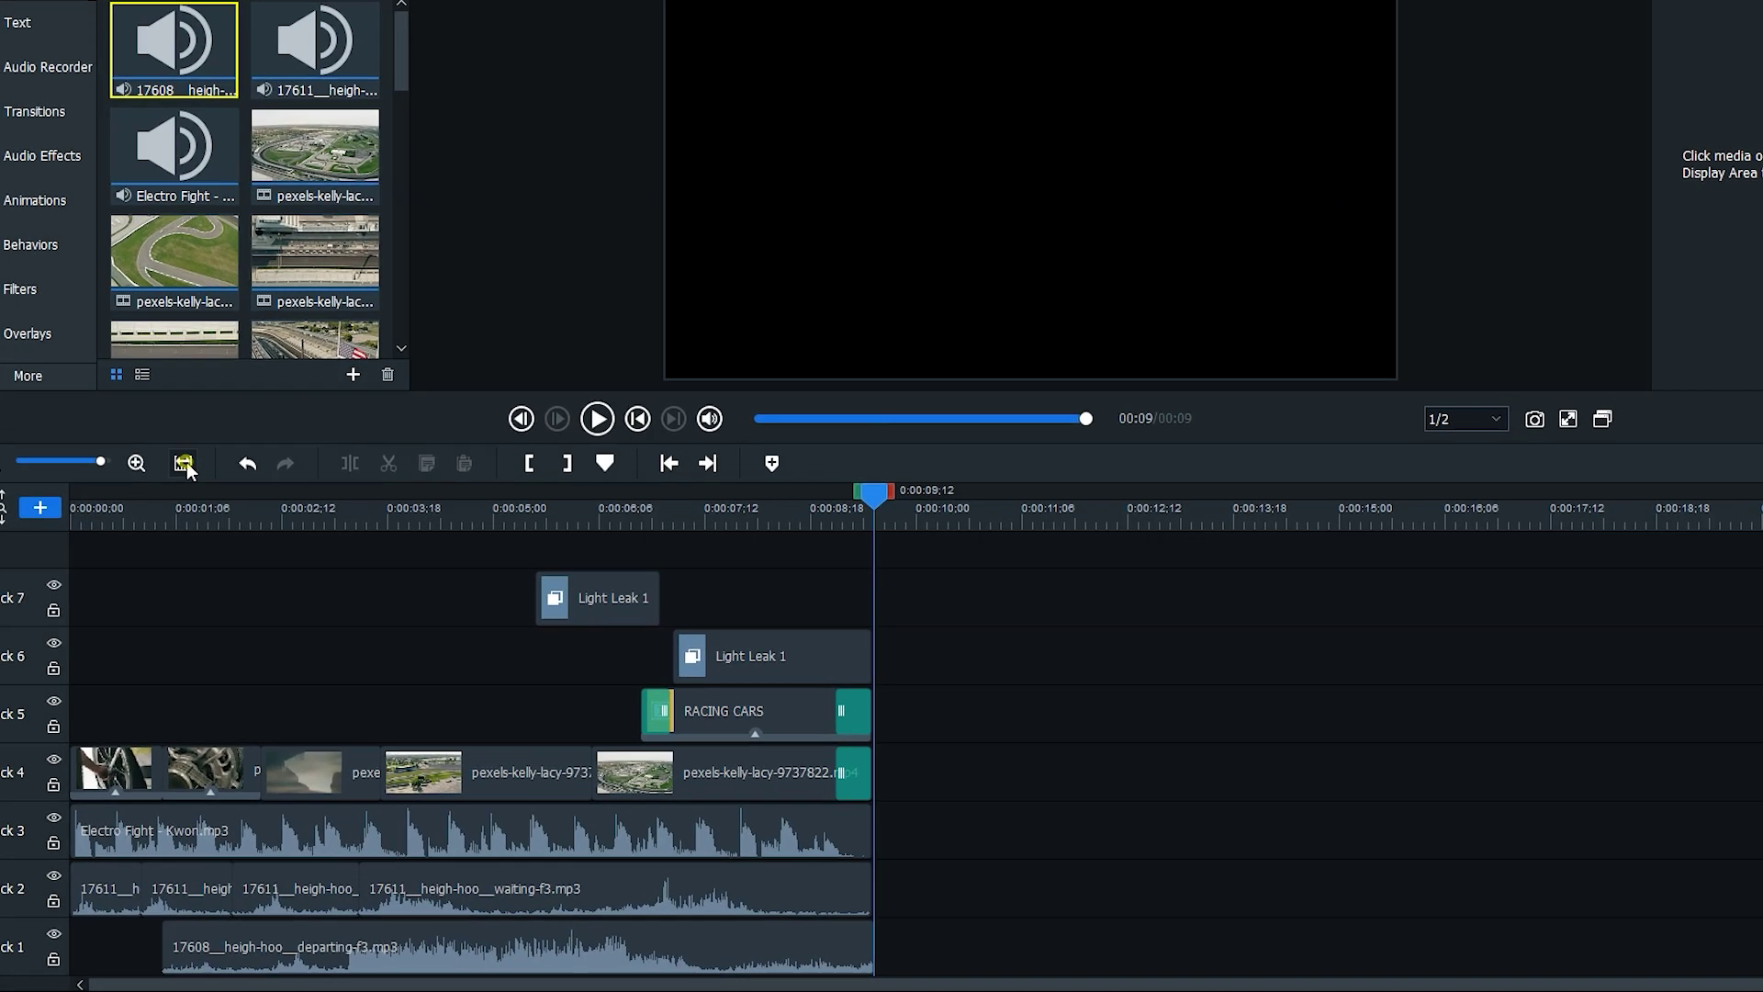
left_click(200, 515)
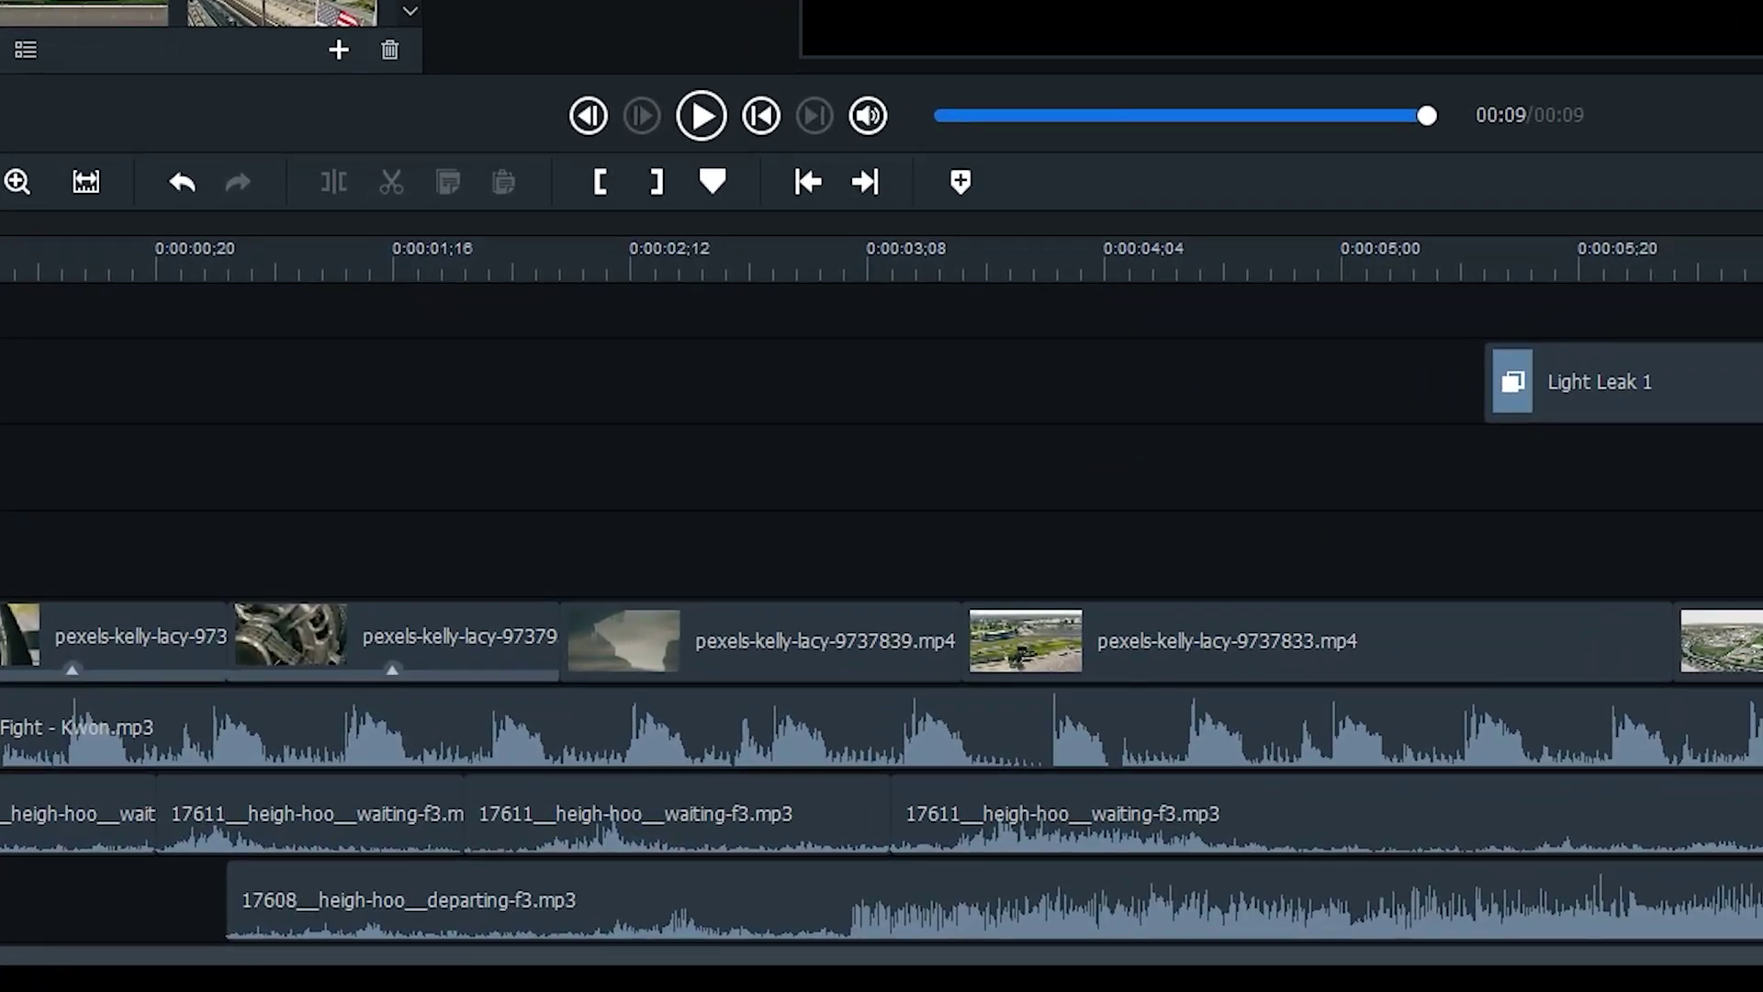
- Add volume points at 0:00:03;13 for a fade-in, then lower the level to about 69% and 49%
left_click(925, 919)
left_click(1001, 889)
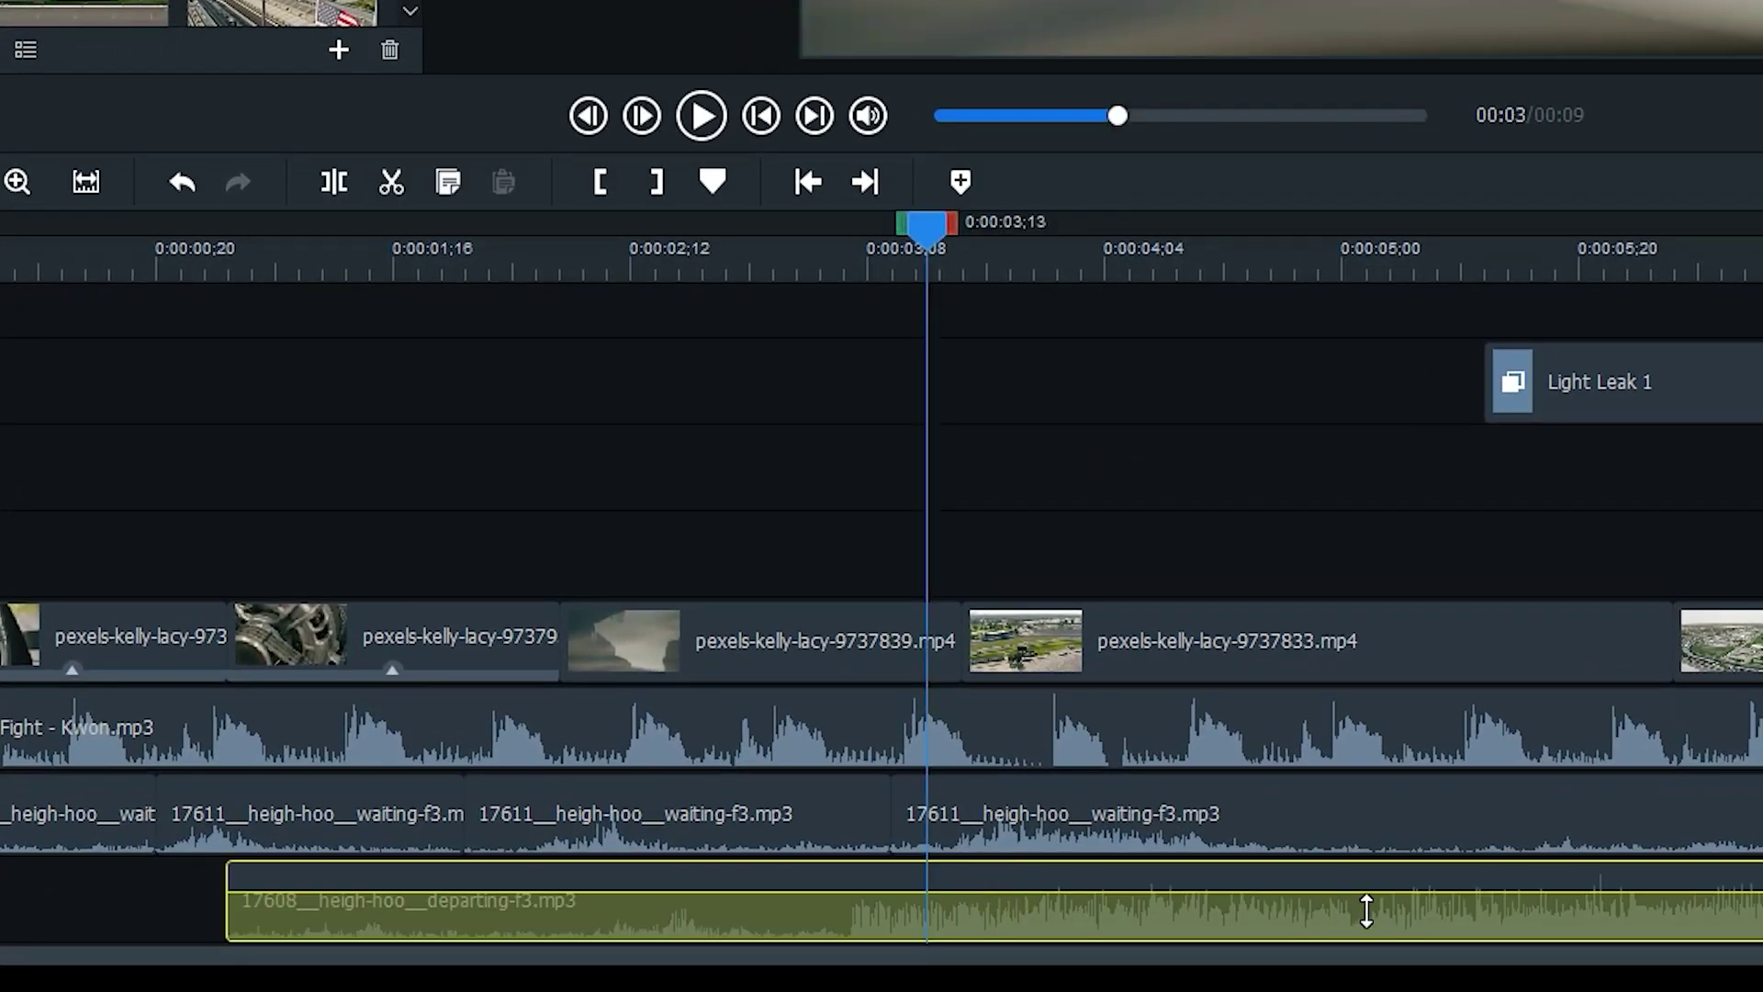
right_click(972, 891)
left_click(1020, 823)
right_click(831, 891)
left_click(945, 815)
left_click_drag(831, 891, 827, 960)
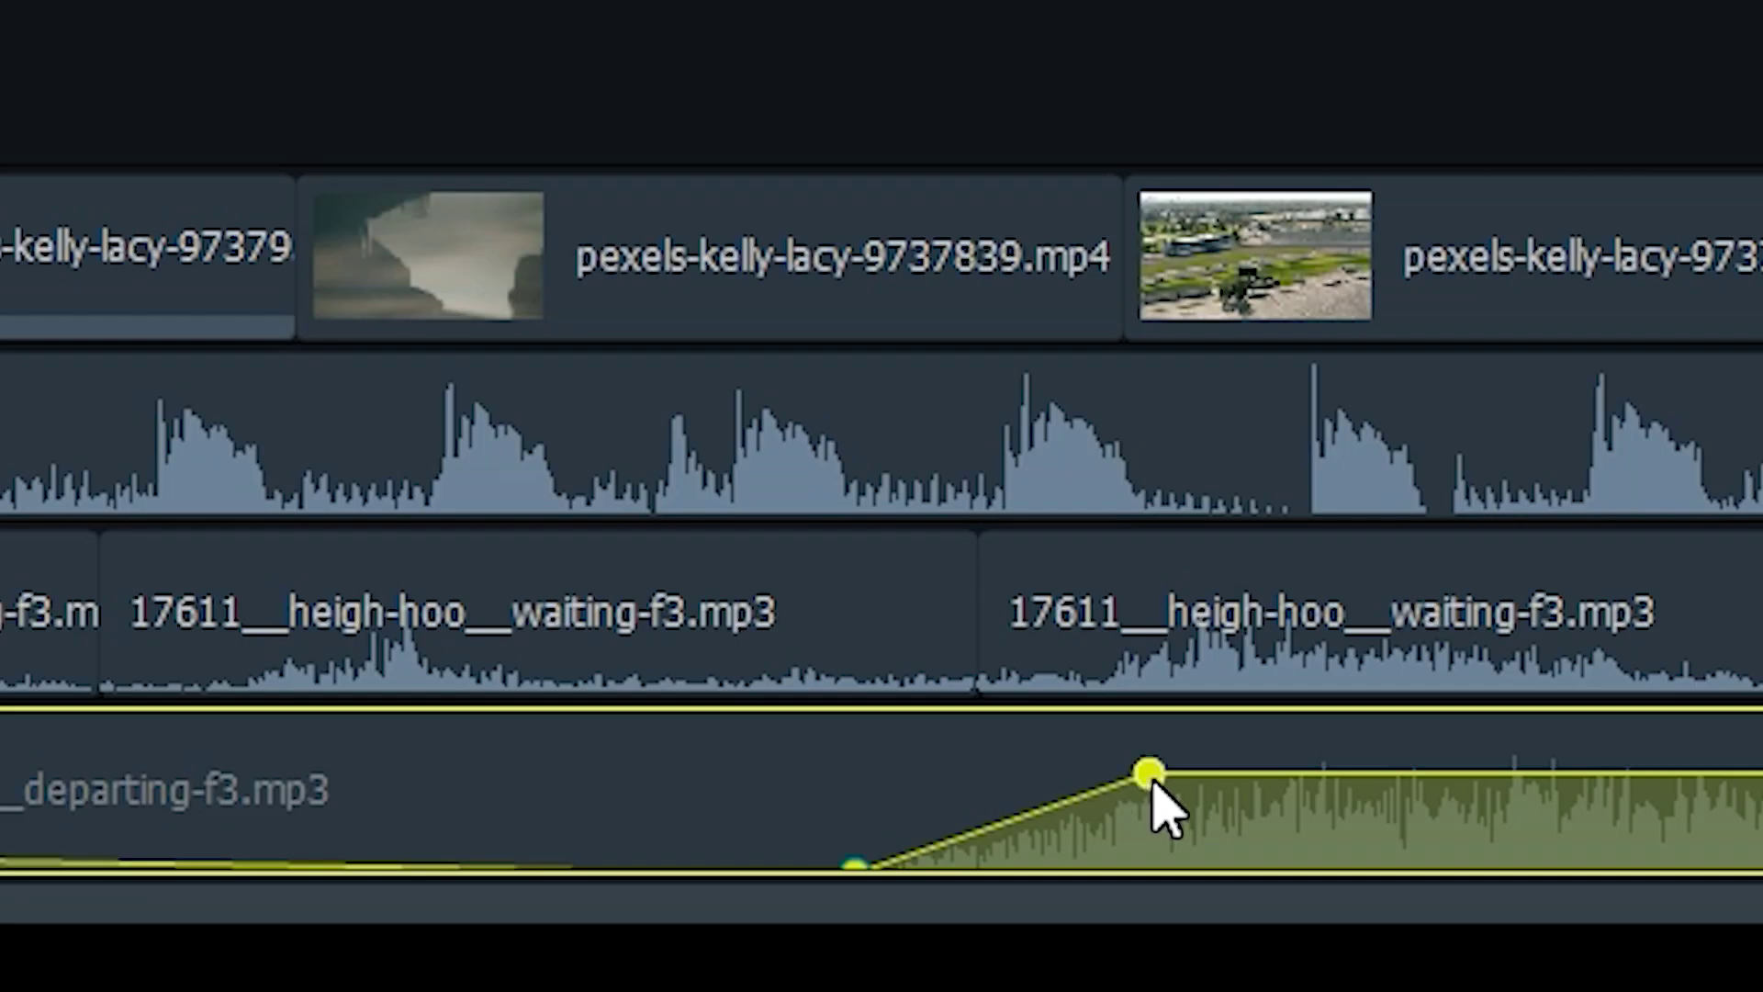
left_click_drag(973, 892, 975, 909)
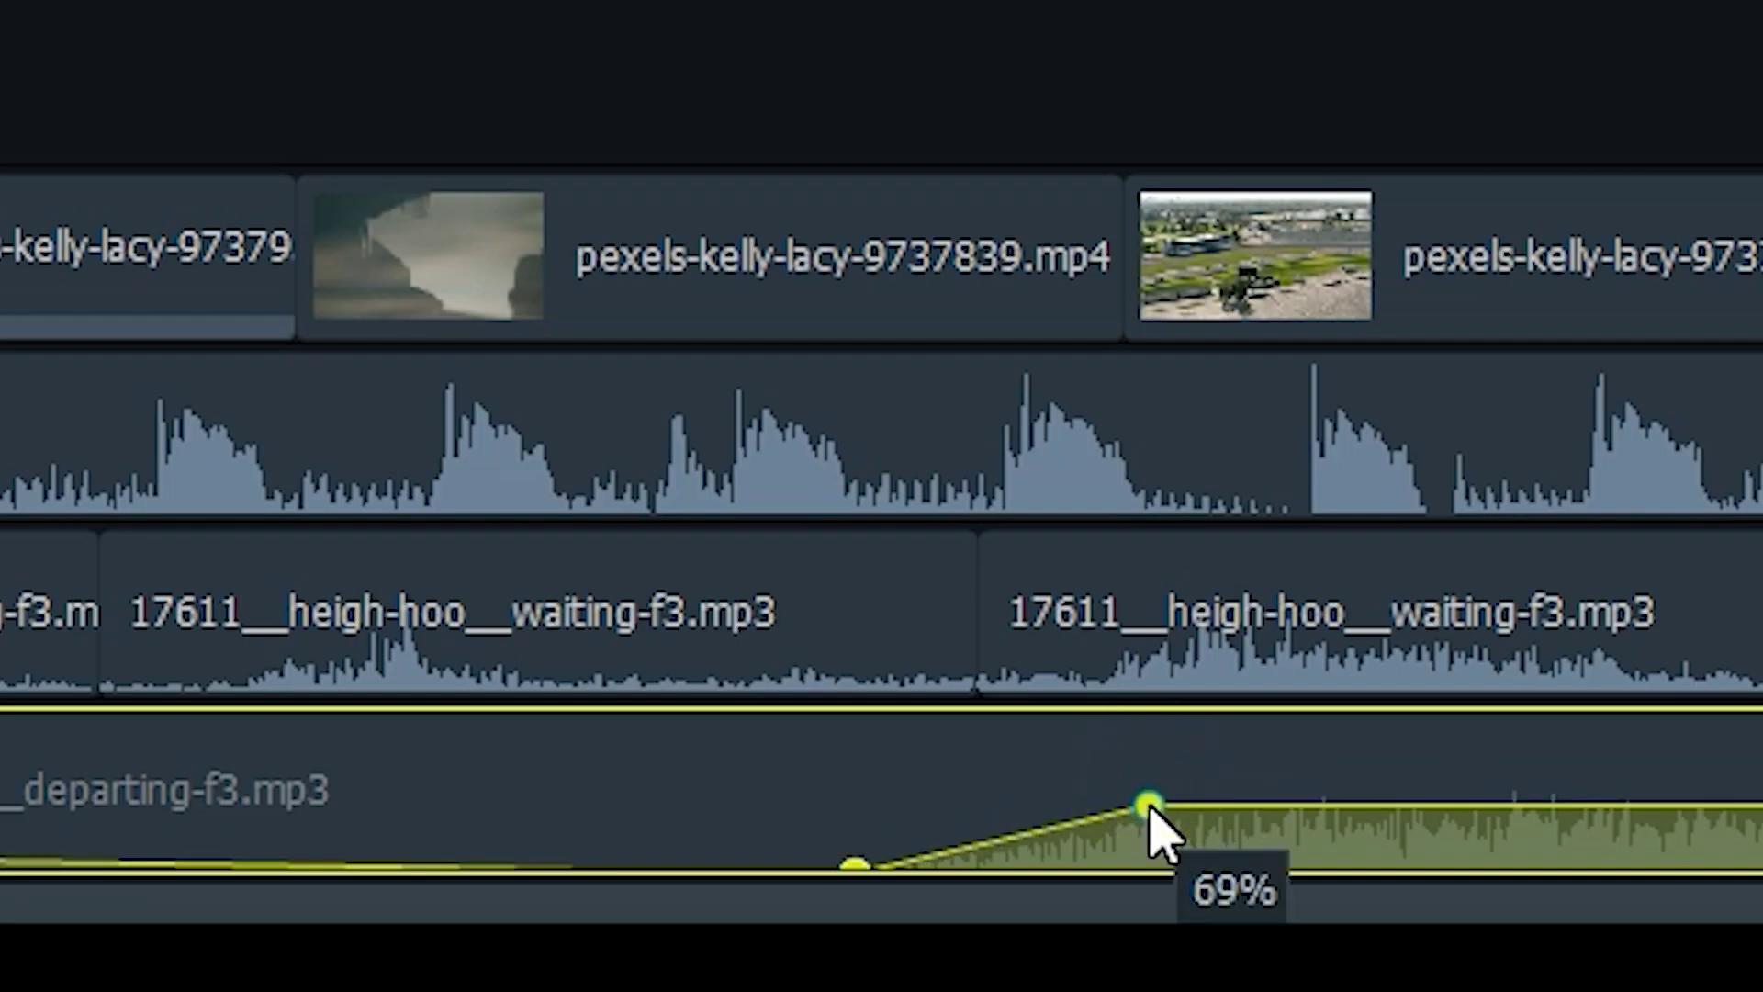
left_click_drag(1148, 810, 1148, 829)
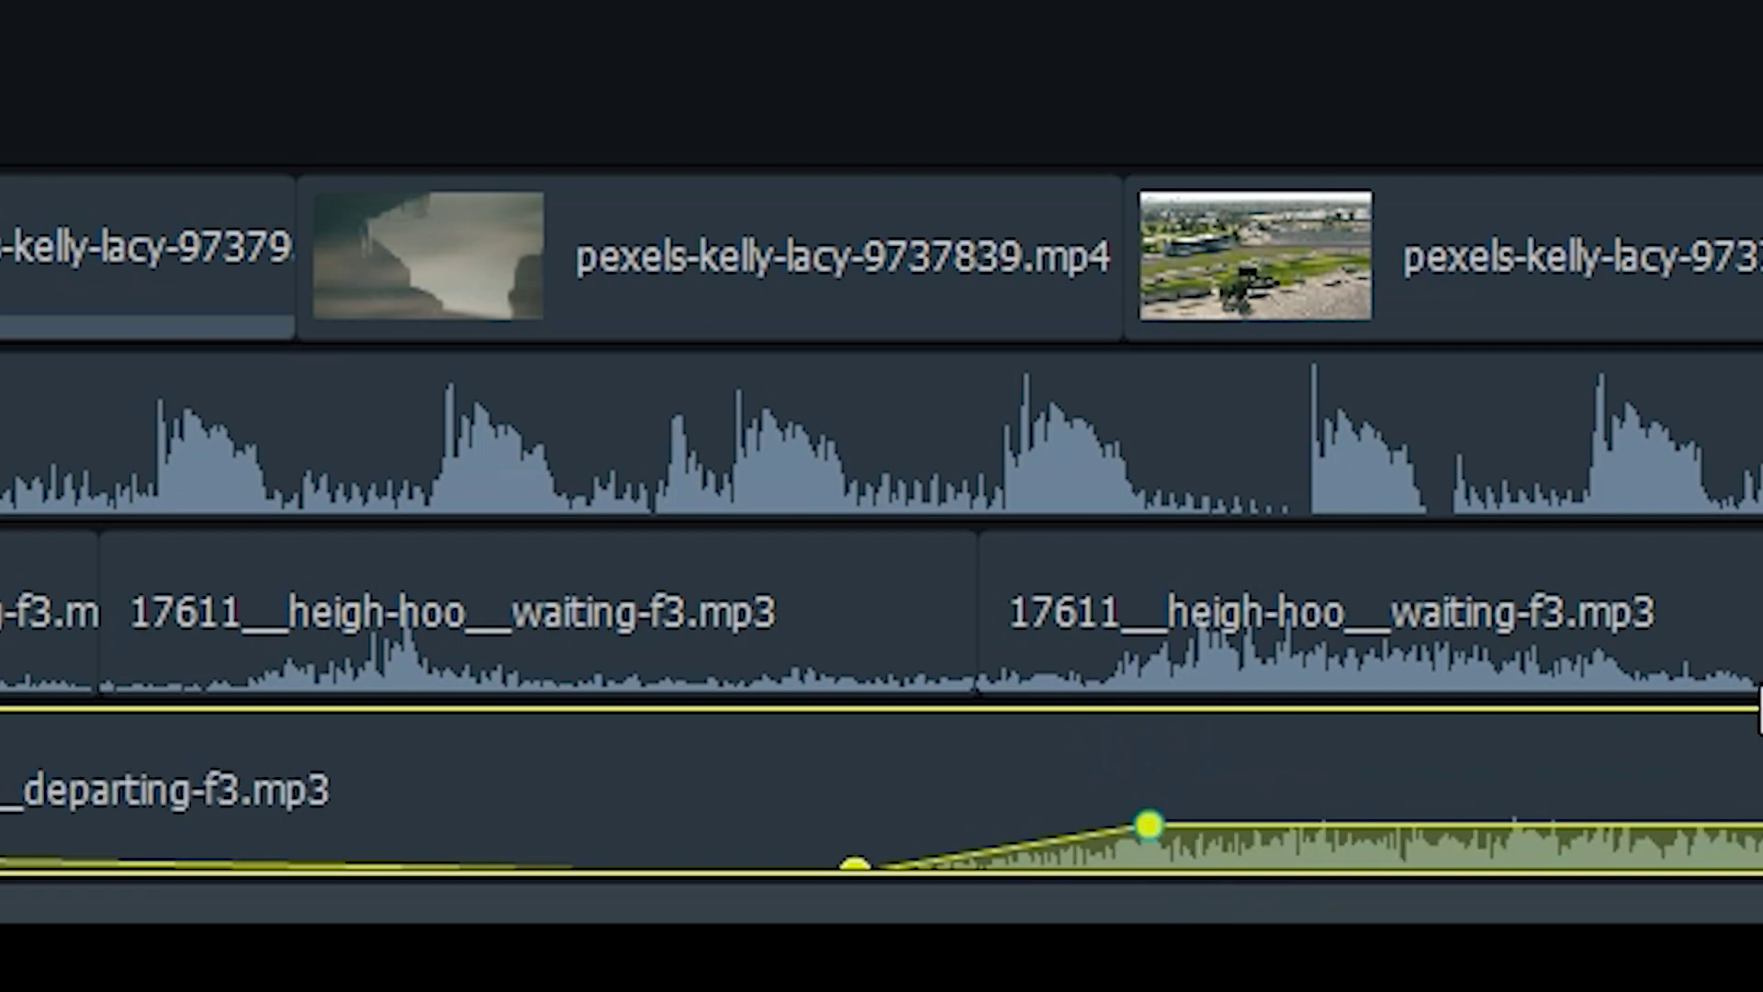
- Add two volume points at the clip's end and pull the last down to fade out
right_click(1387, 921)
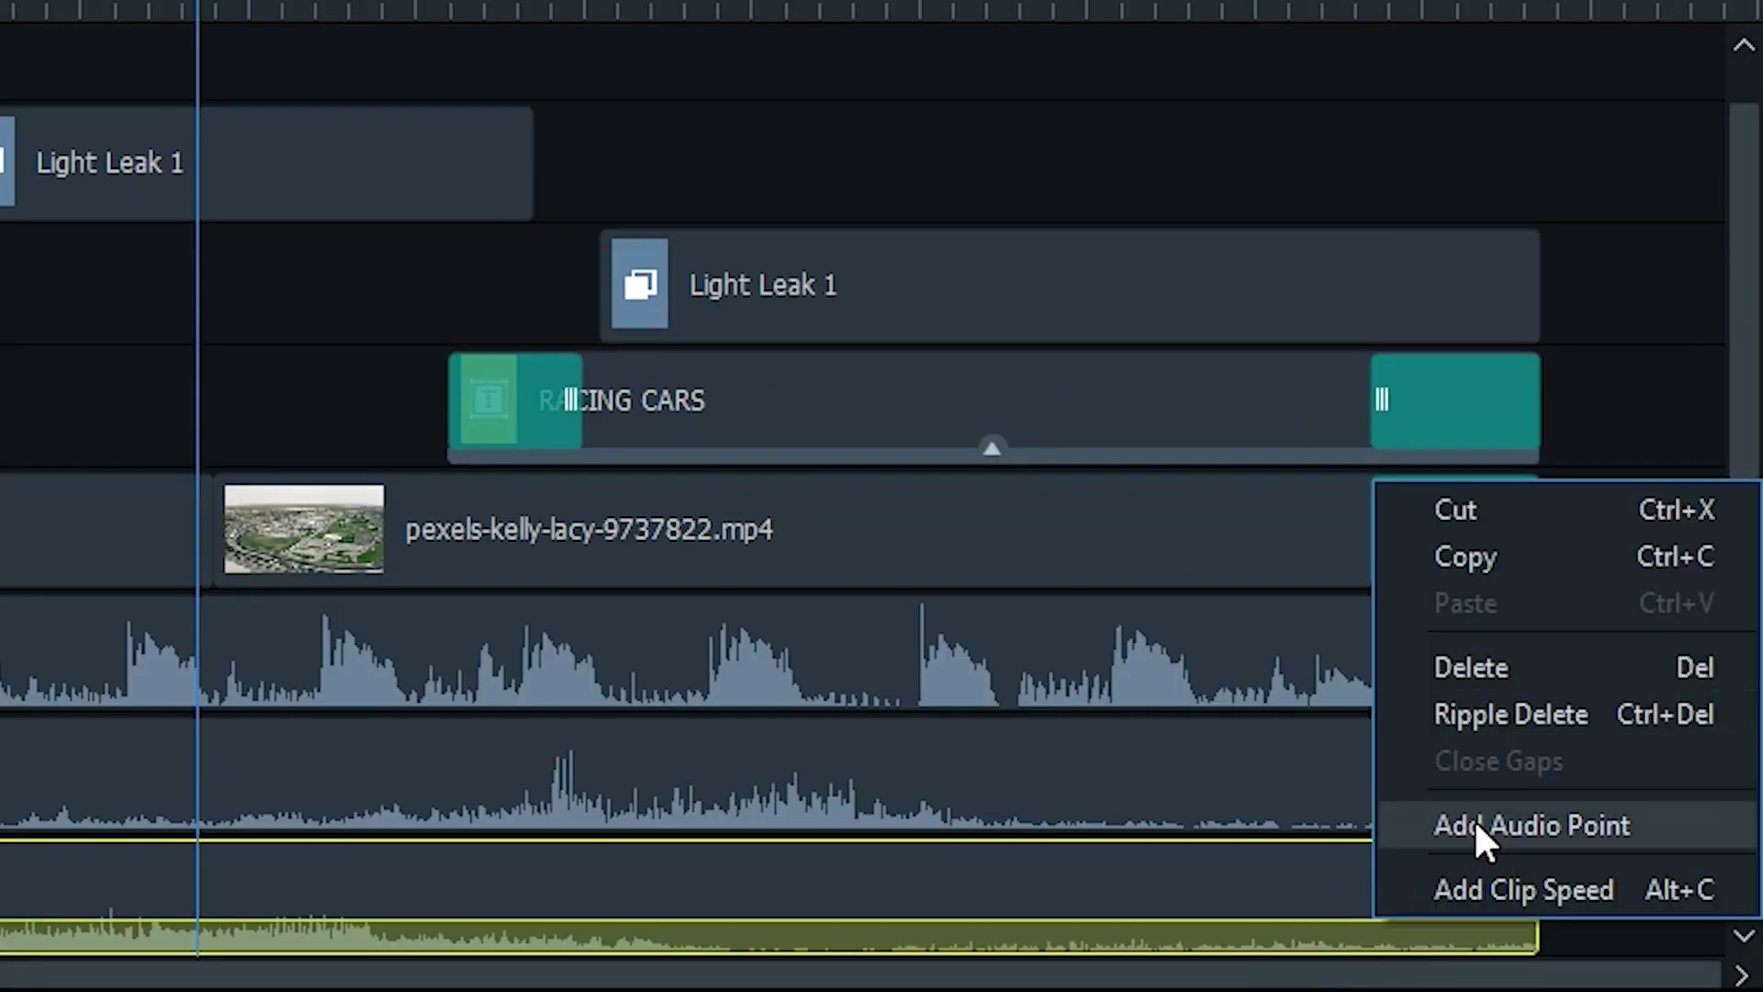
left_click(1470, 838)
right_click(1451, 916)
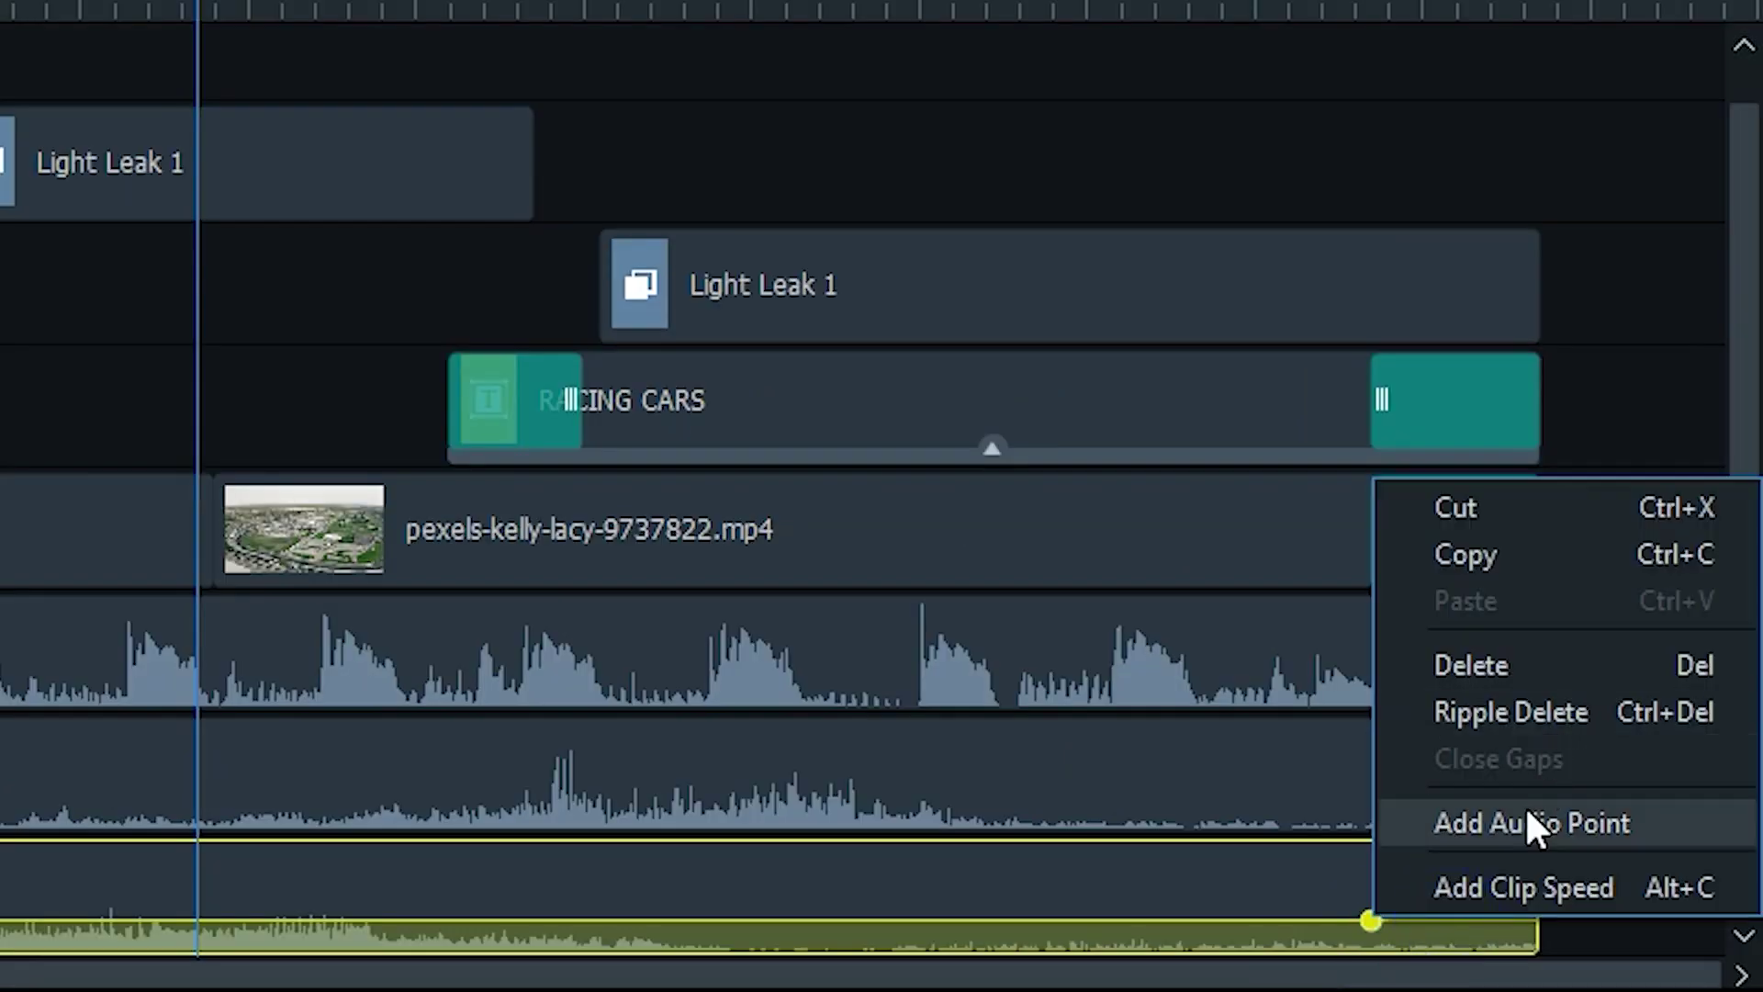
left_click(1535, 825)
left_click_drag(1453, 921, 1532, 951)
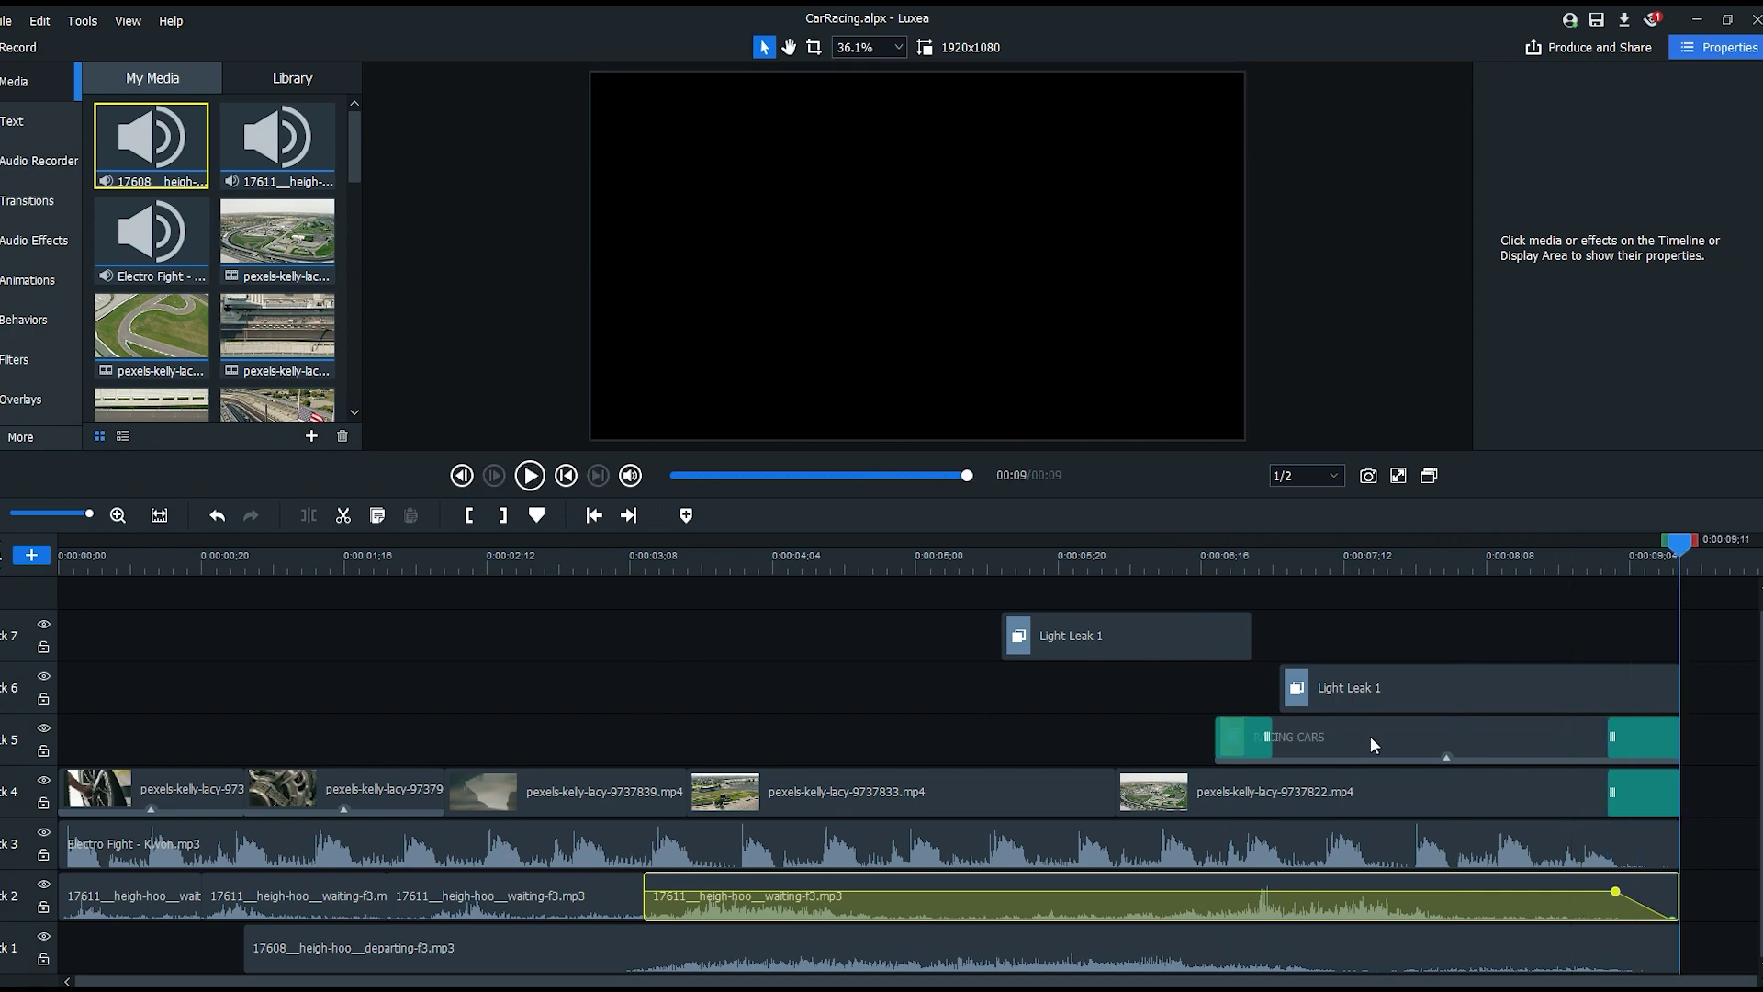
left_click_drag(1678, 544, 42, 607)
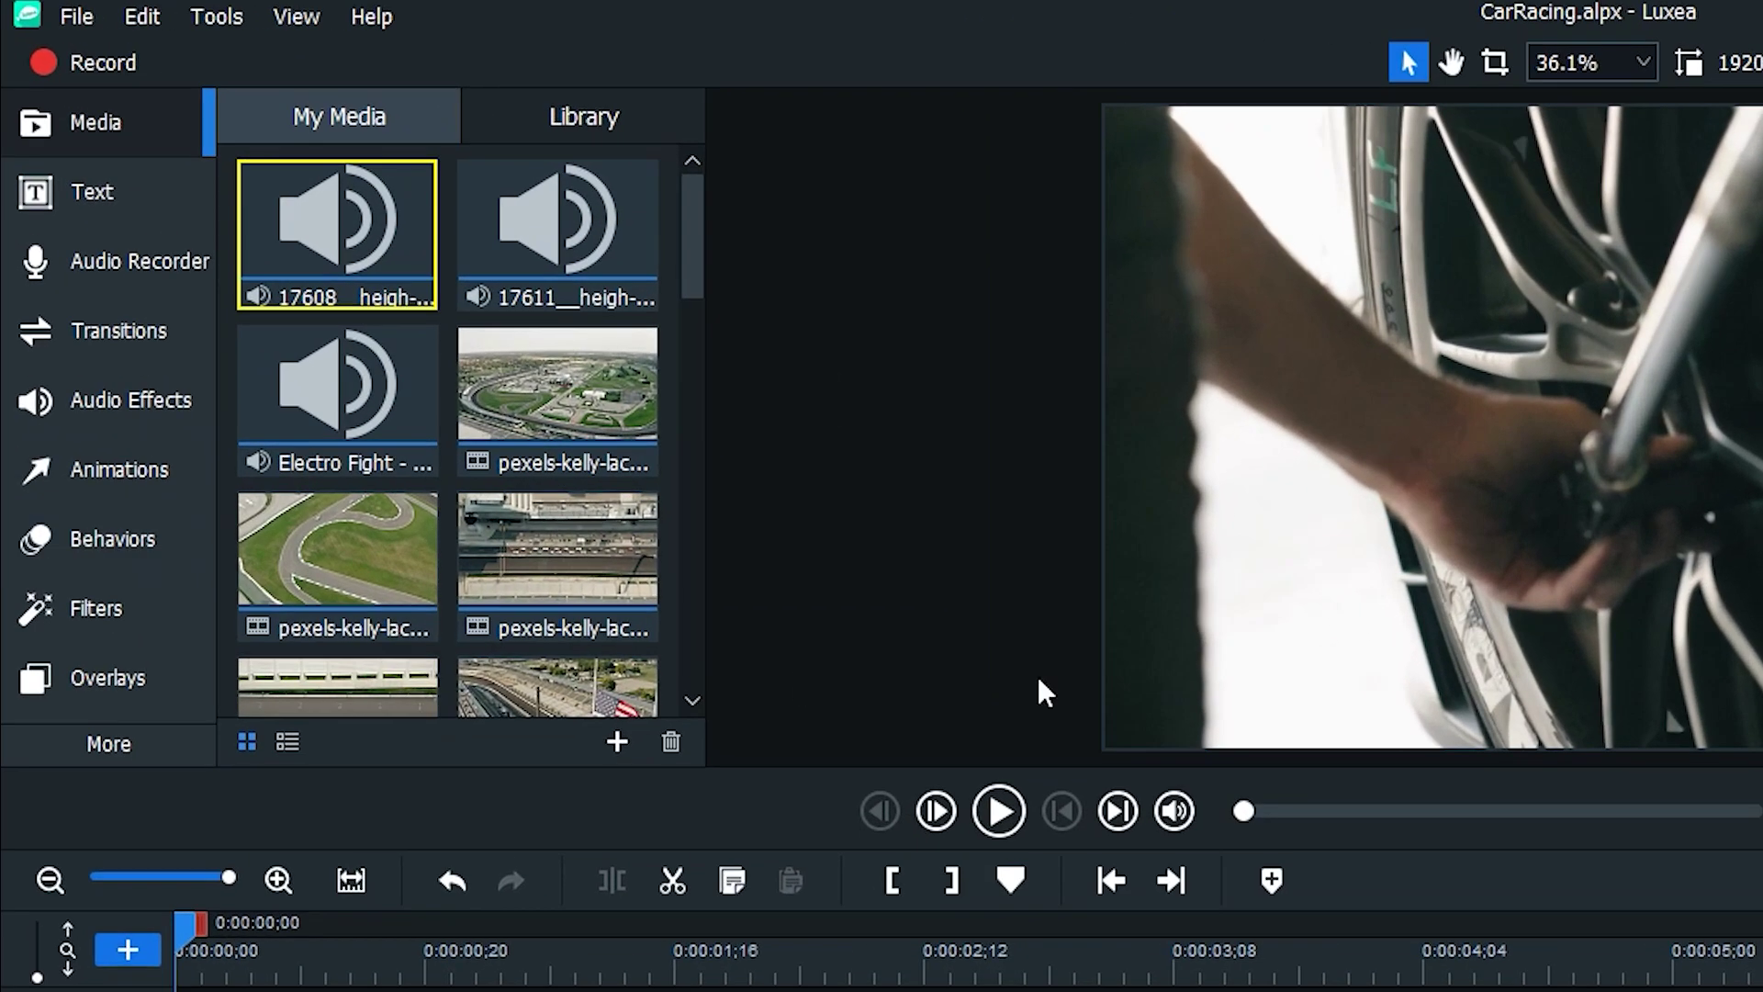
- Show the Advanced Effects library (Chroma Key, Clip Speed, Mosaic, Replace Color) and return the playhead to the start
left_click(103, 752)
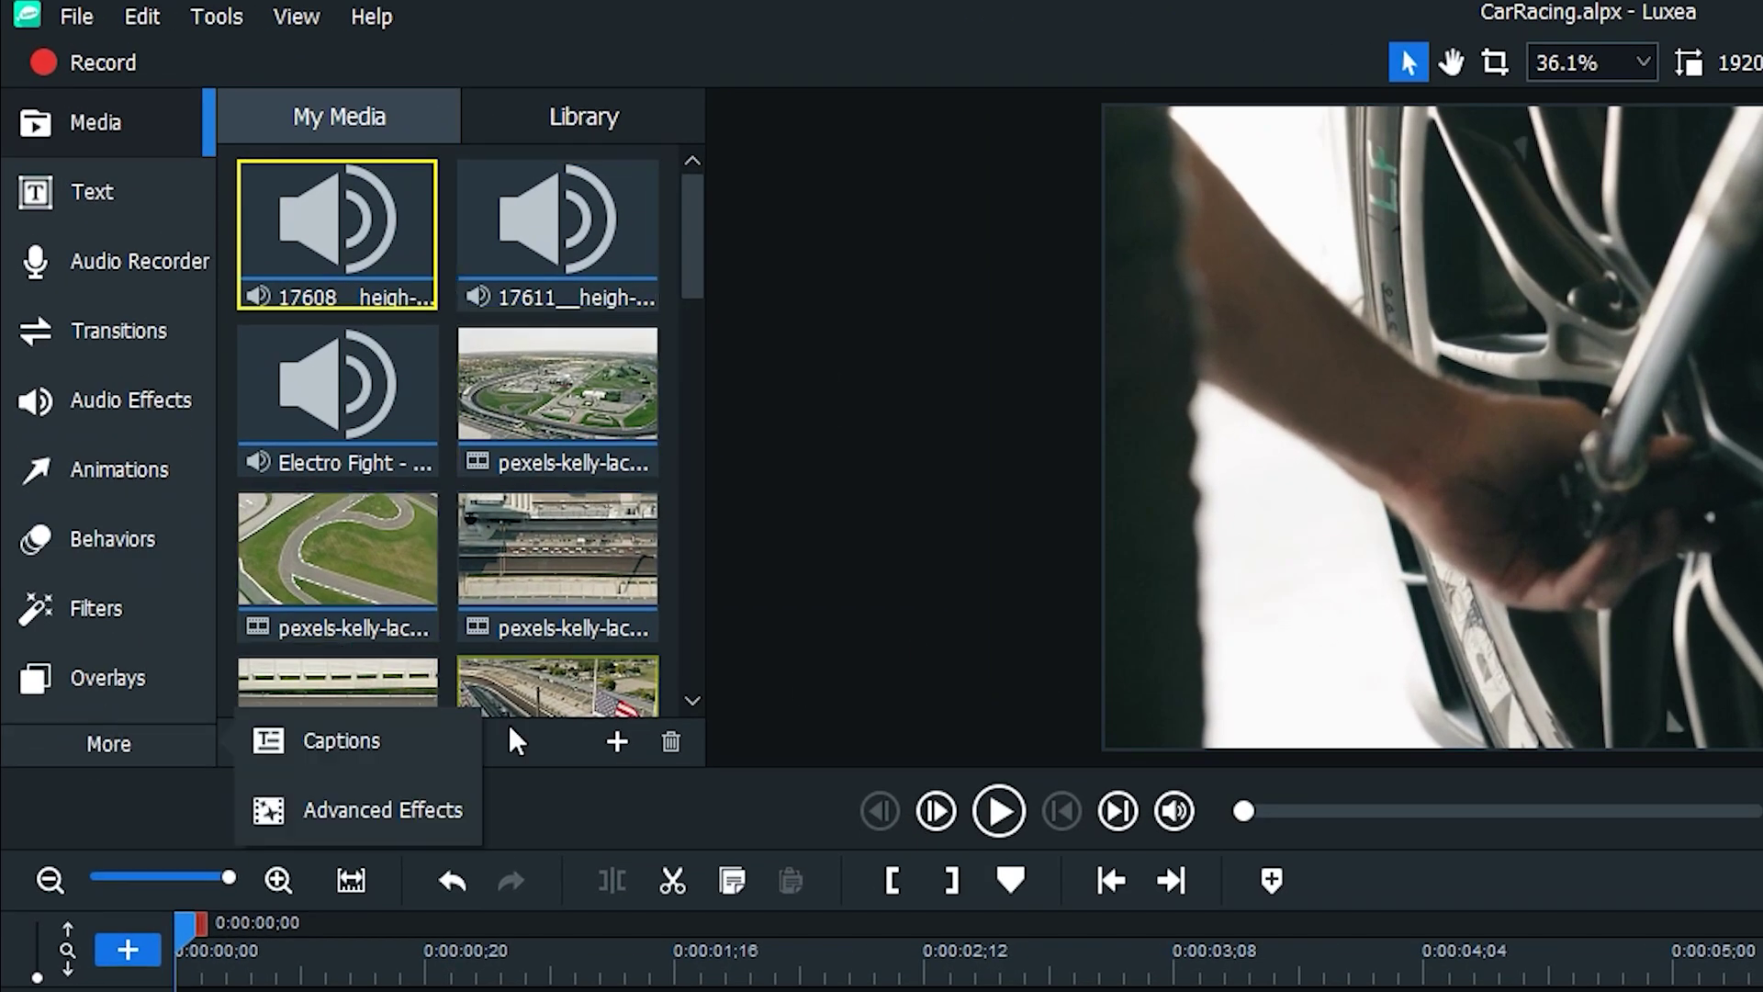
left_click(437, 814)
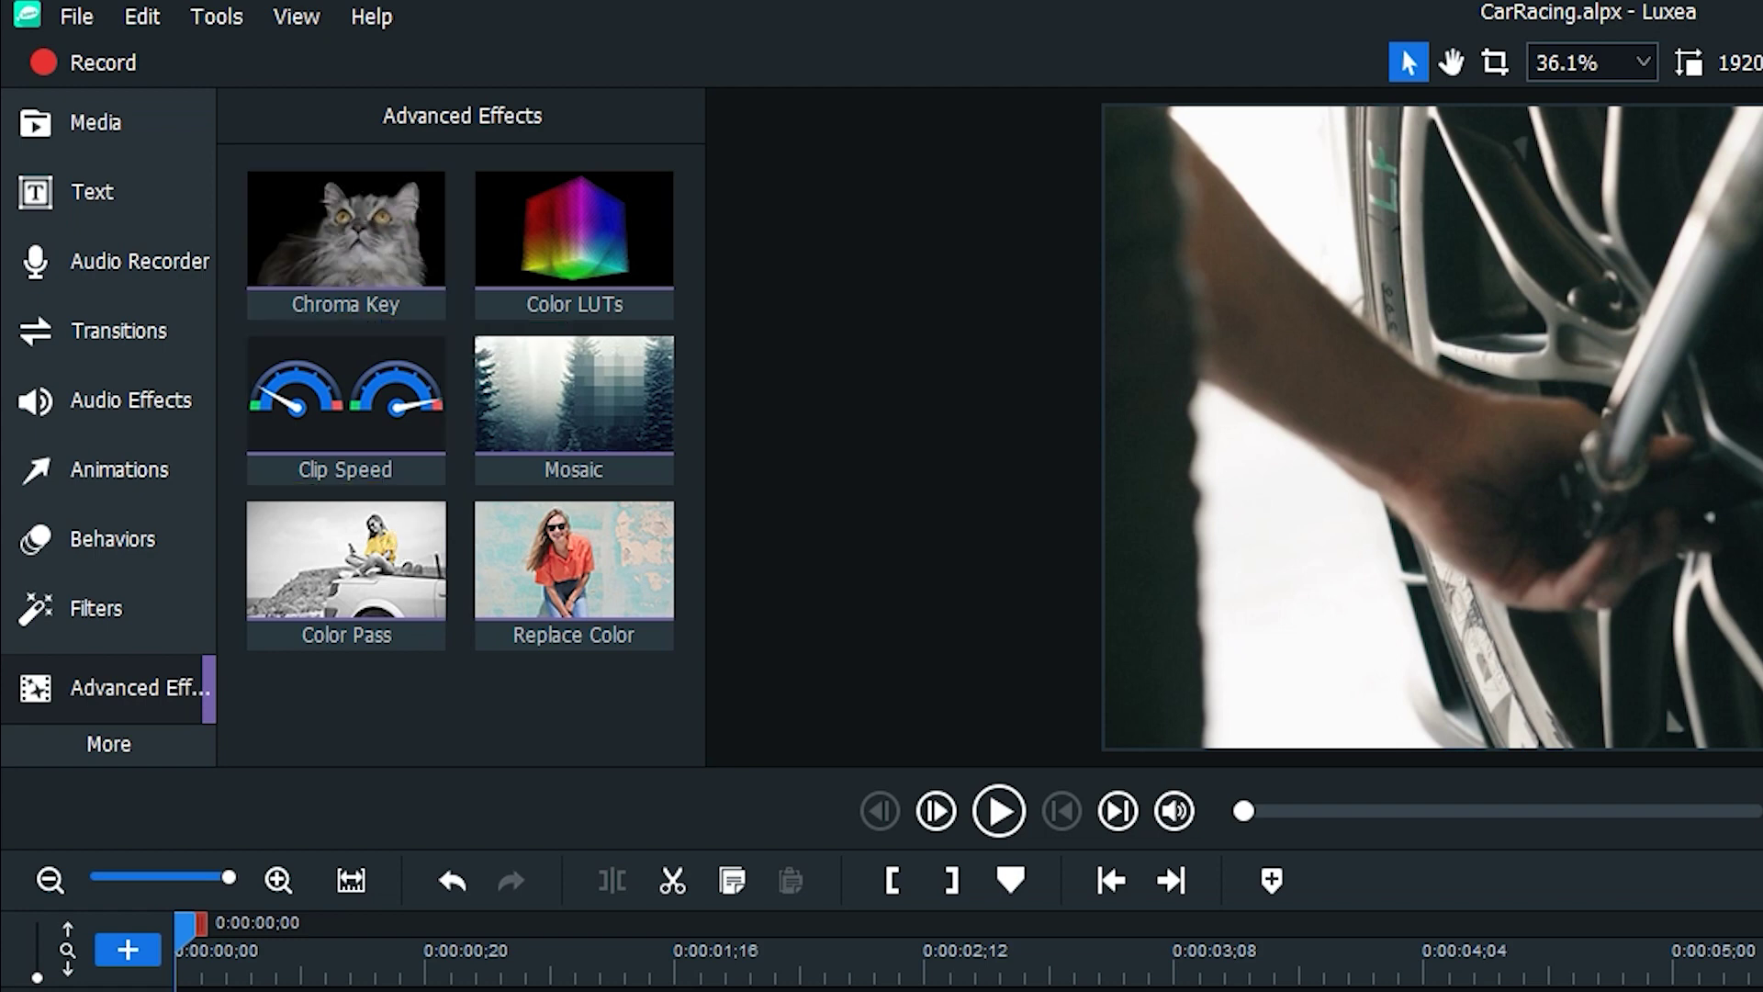
left_click(948, 969)
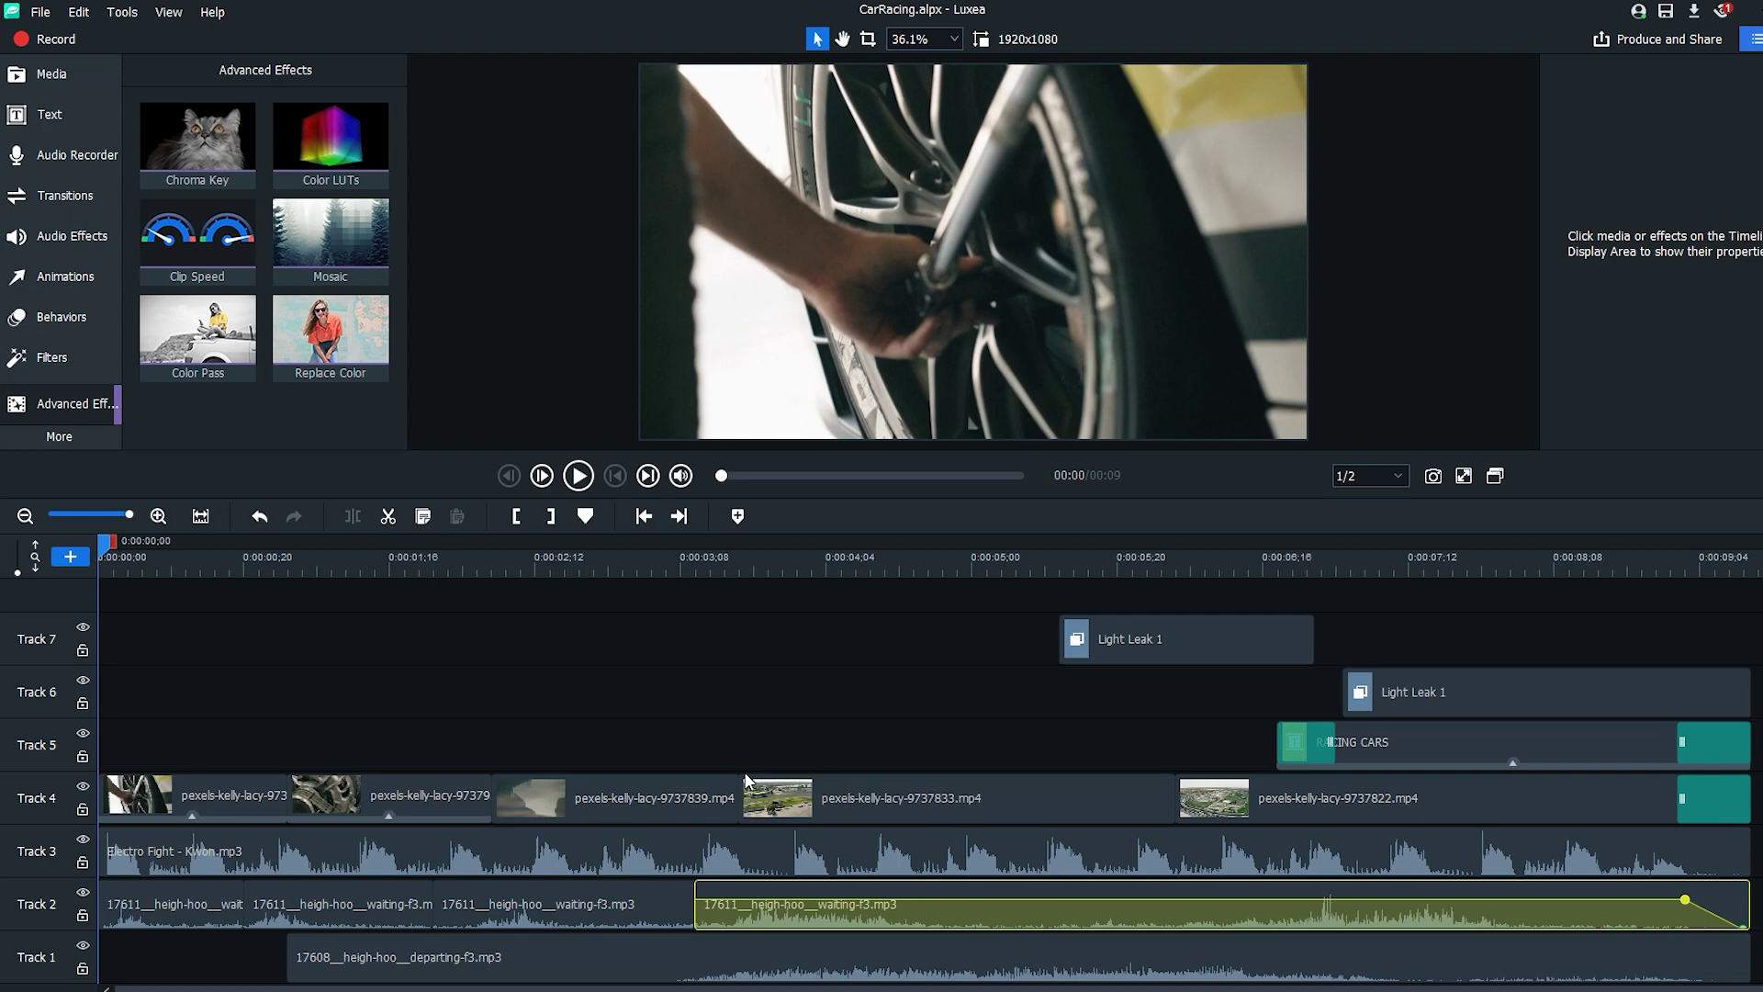
- Browse the Device export presets: iPad, Apple TV, Apple TV 4K, iPod and iPhone
left_click(975, 695)
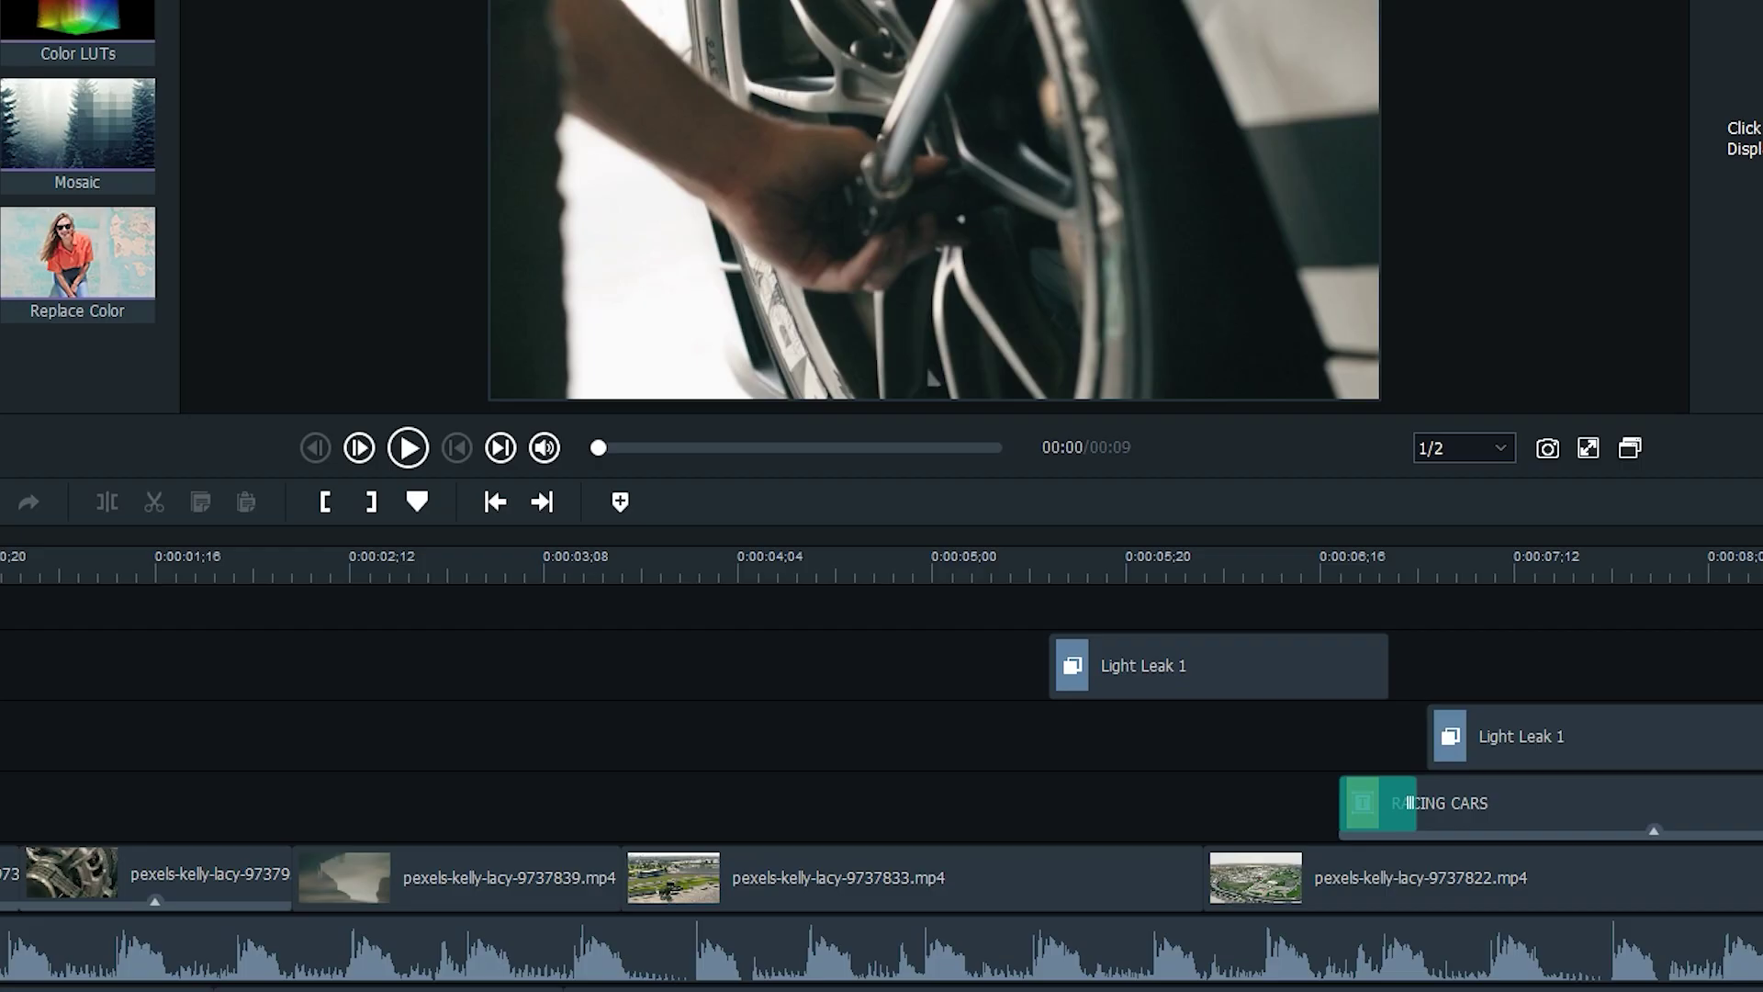
left_click(1357, 103)
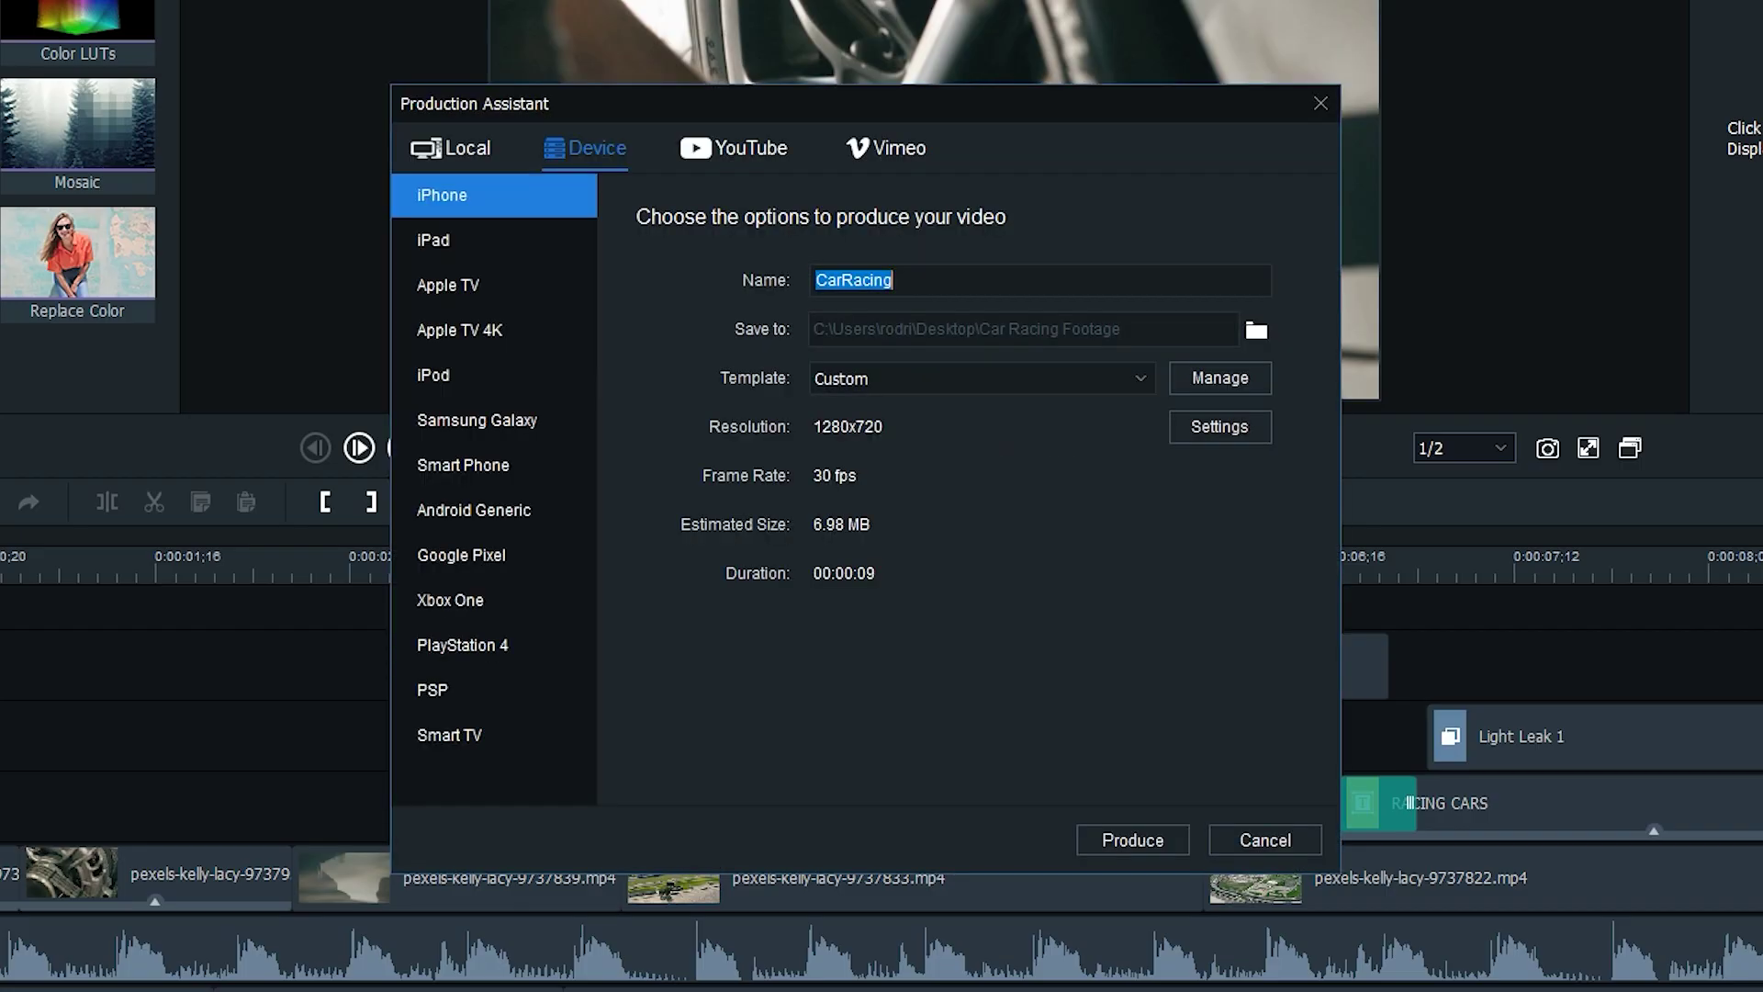
left_click(520, 241)
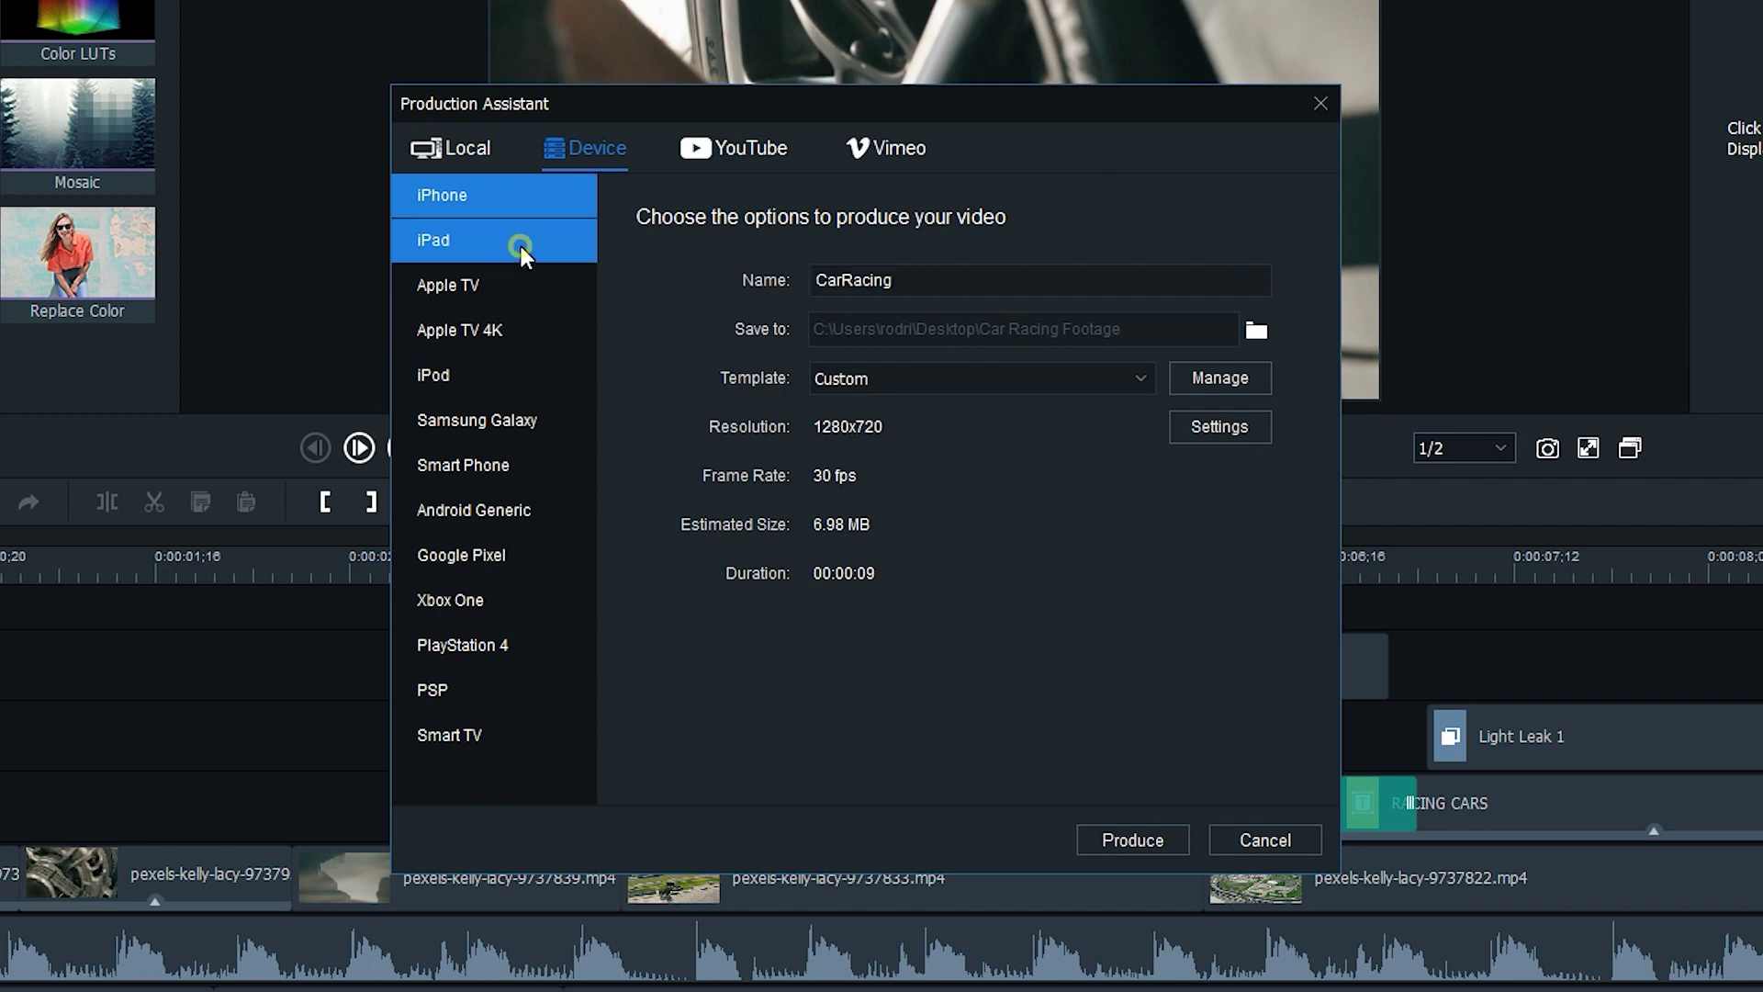
left_click(526, 282)
left_click(527, 326)
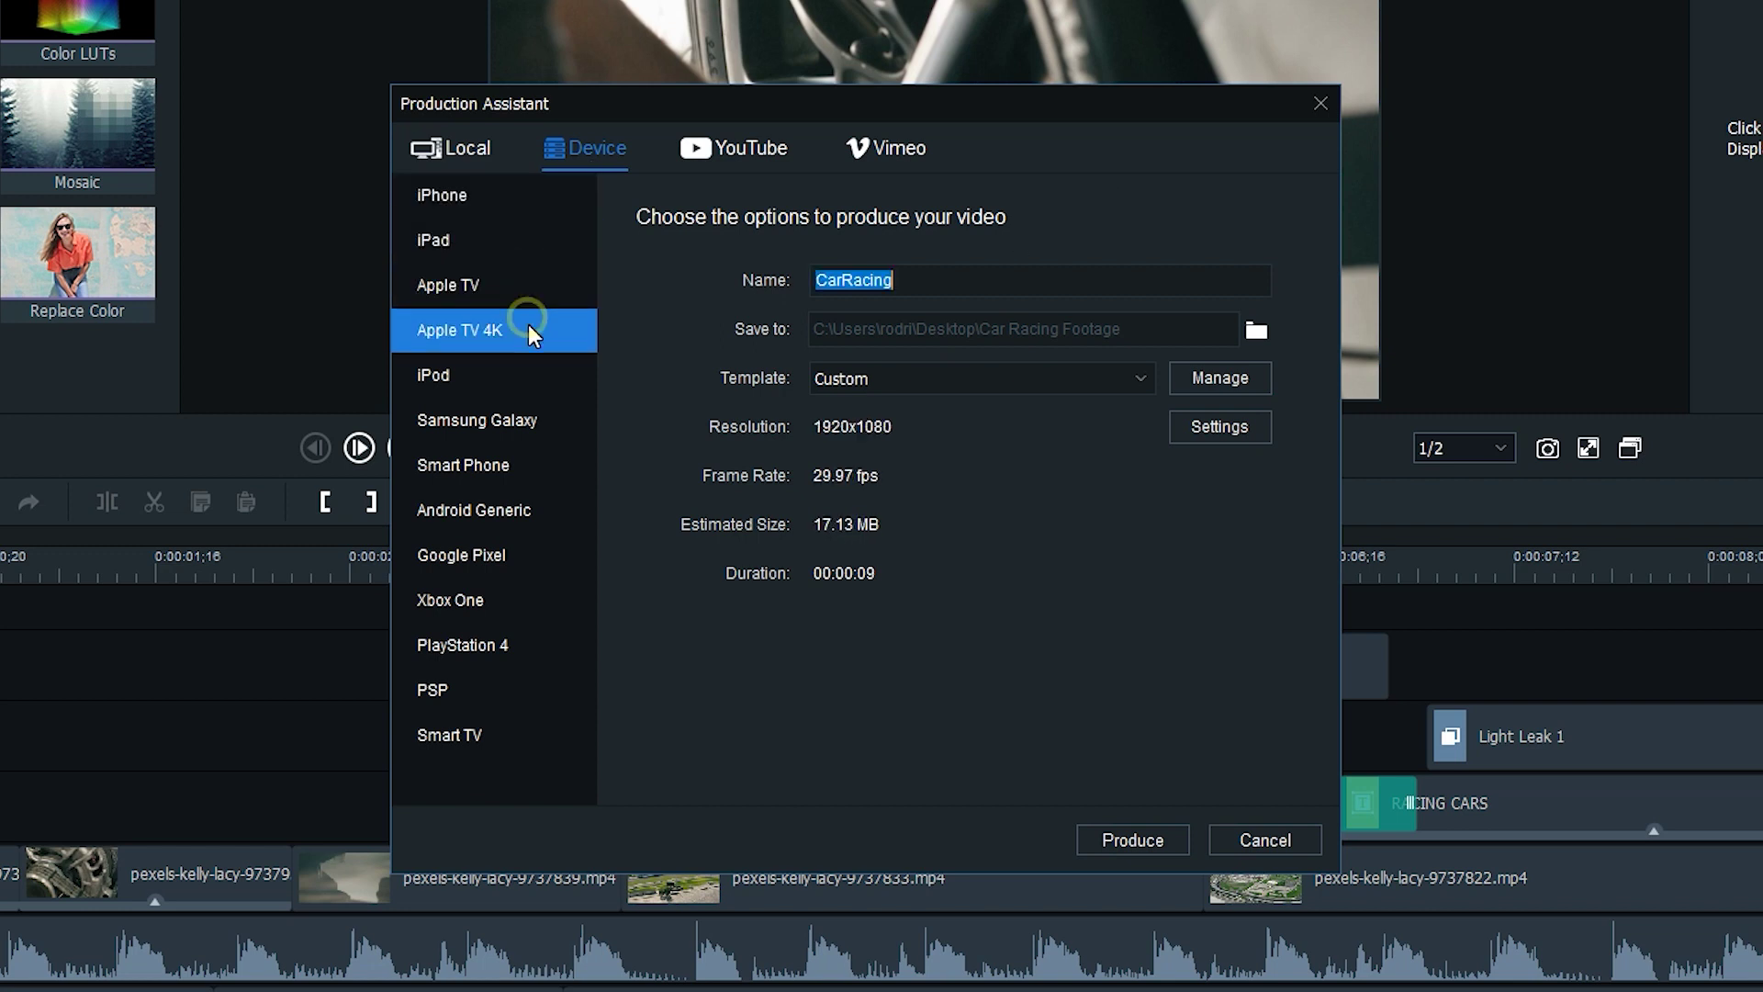
left_click(522, 375)
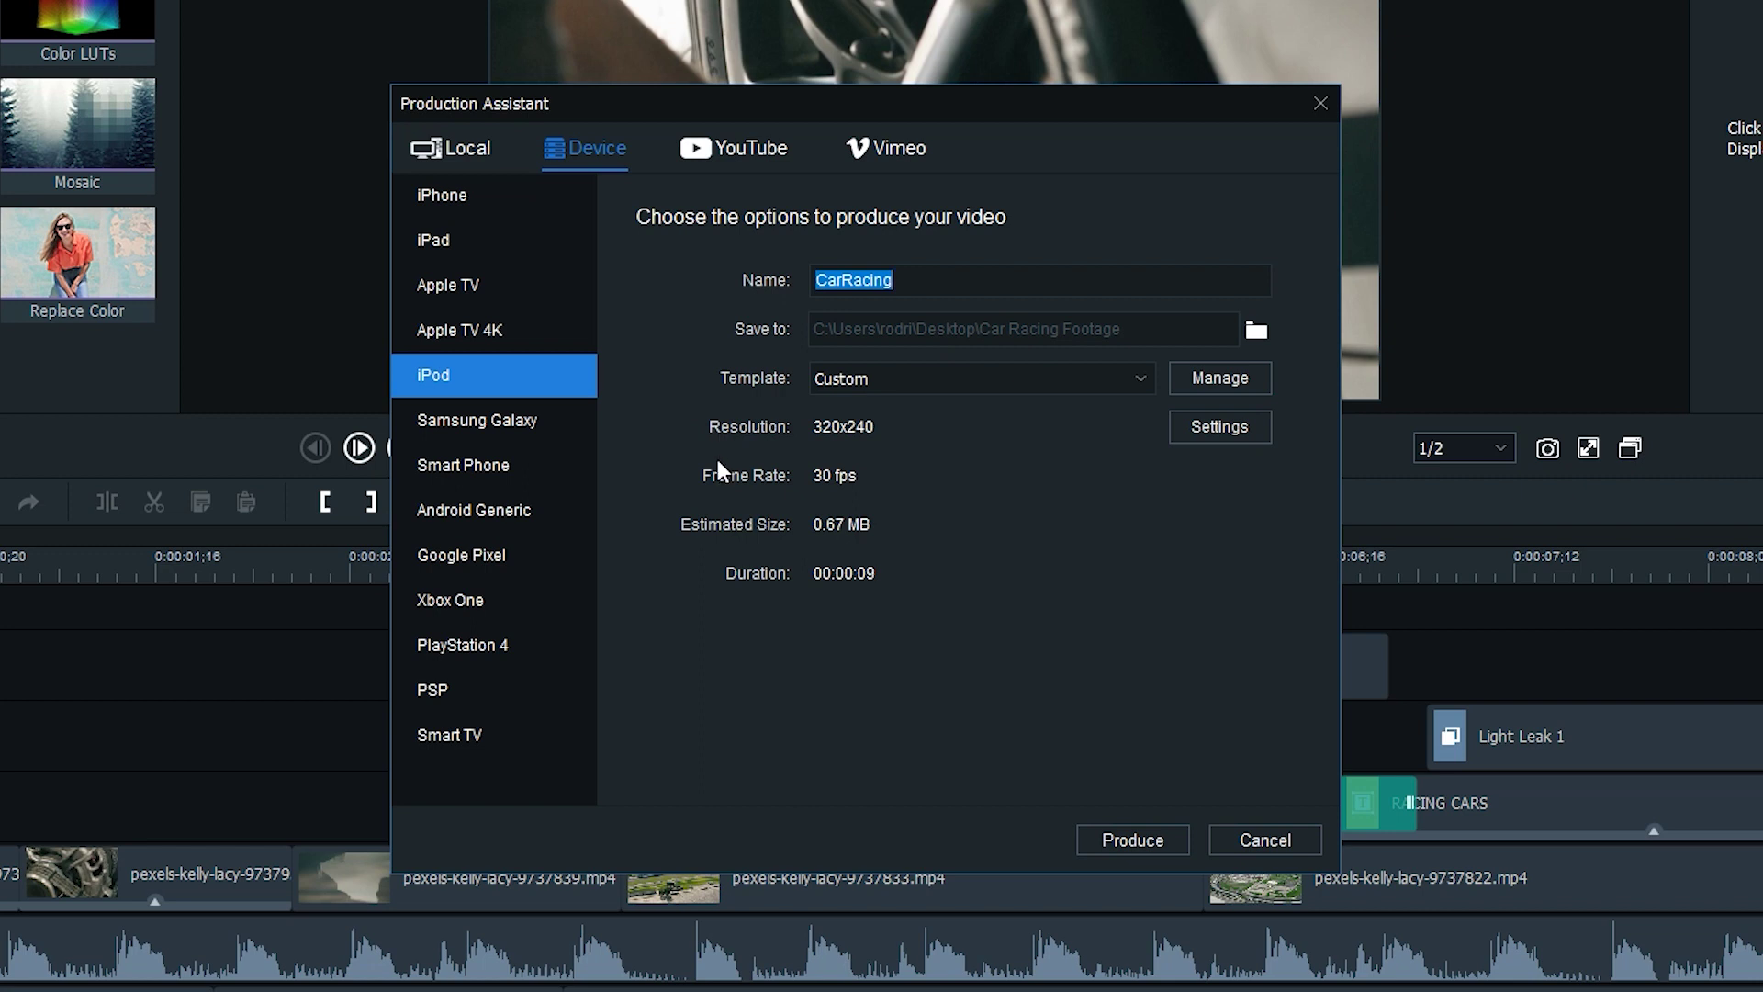
left_click(489, 204)
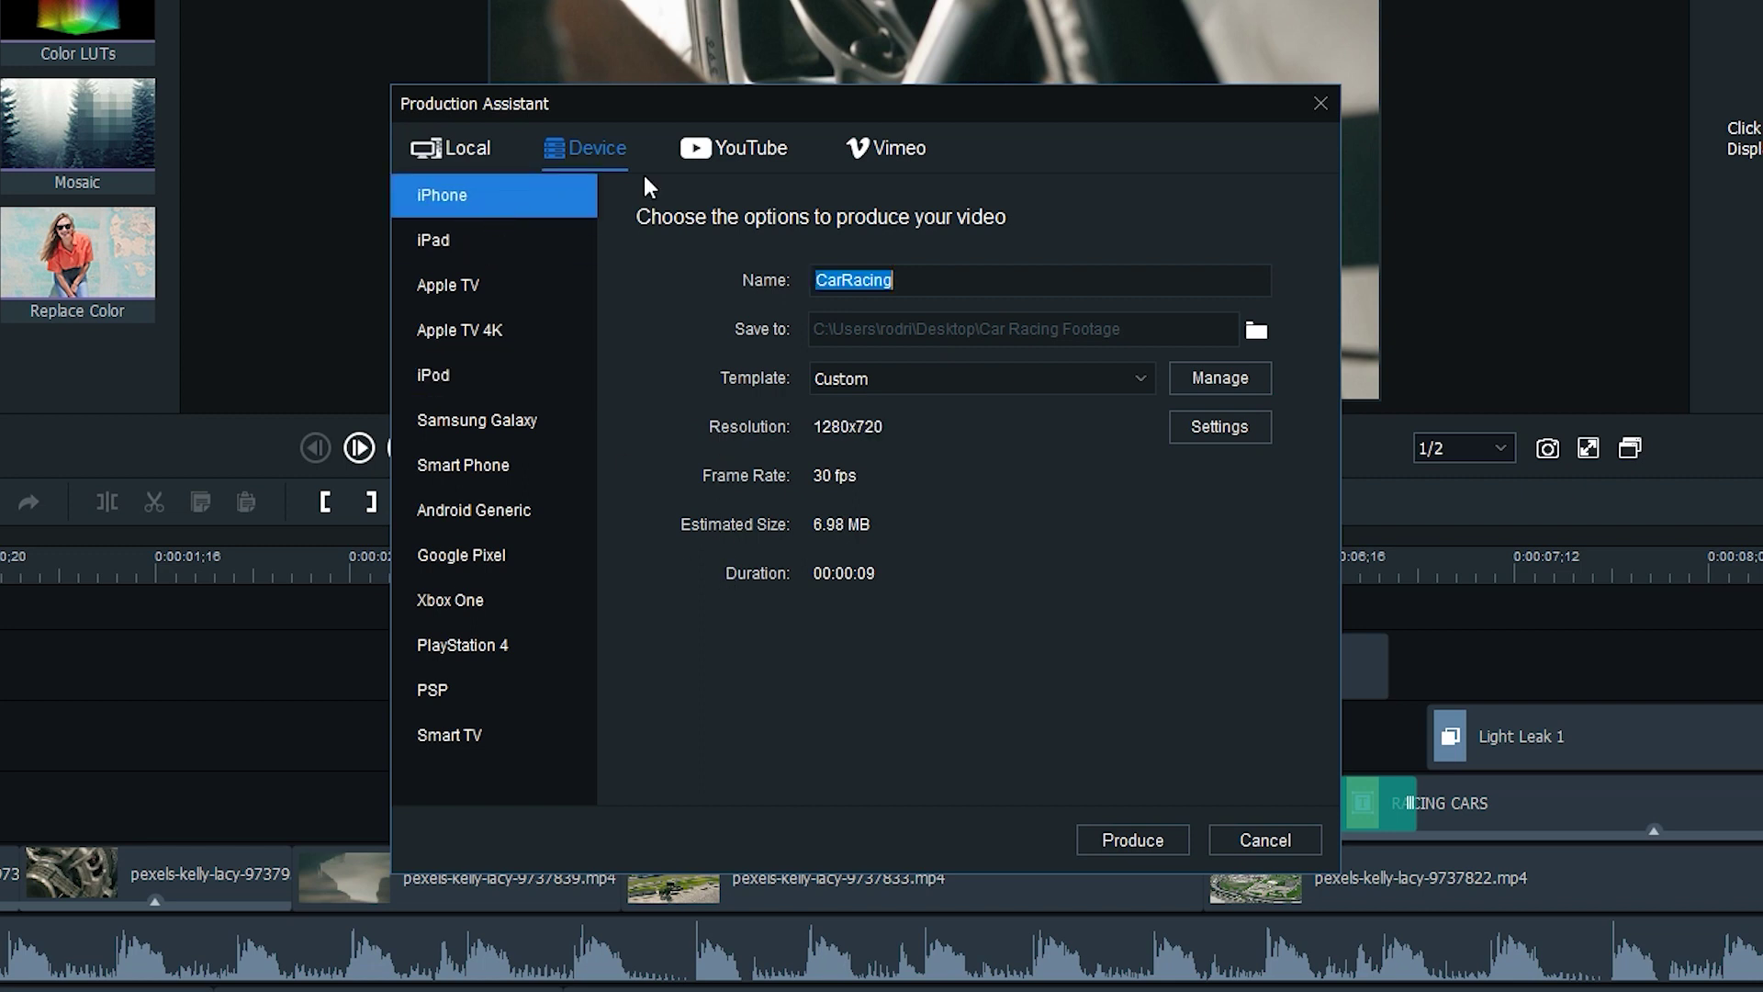
- Check the YouTube and Vimeo options, then open Settings for the local MP4 export
left_click(695, 152)
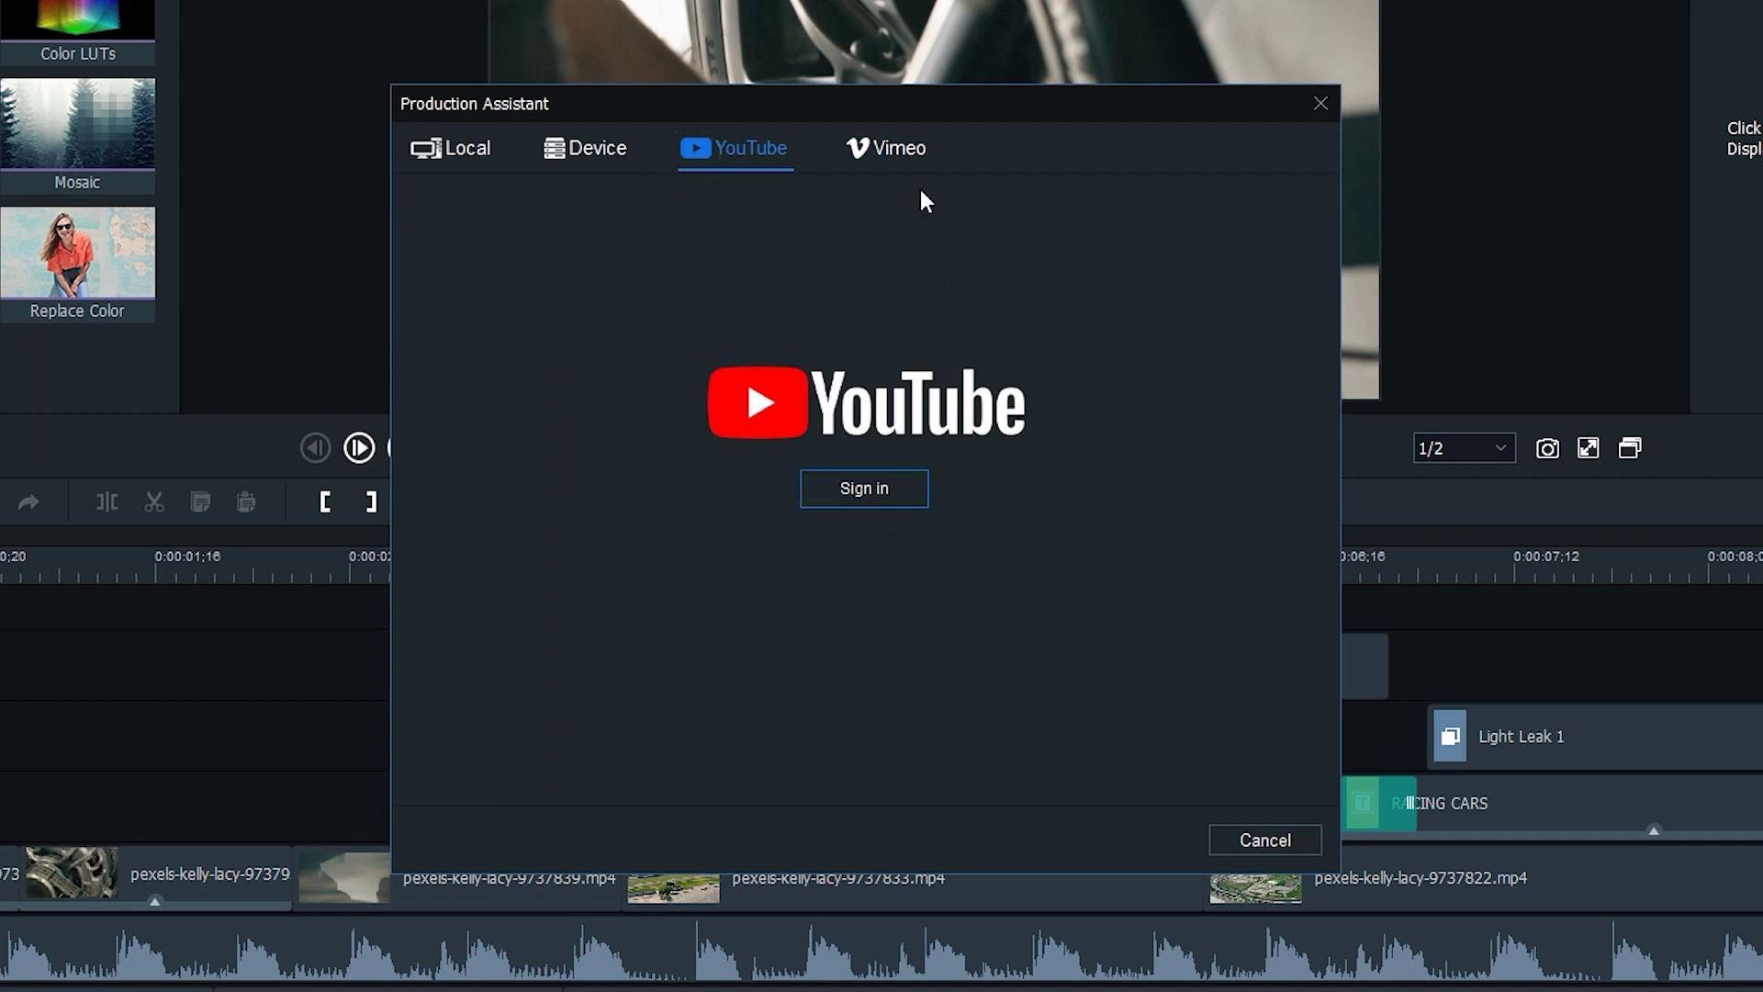
left_click(920, 156)
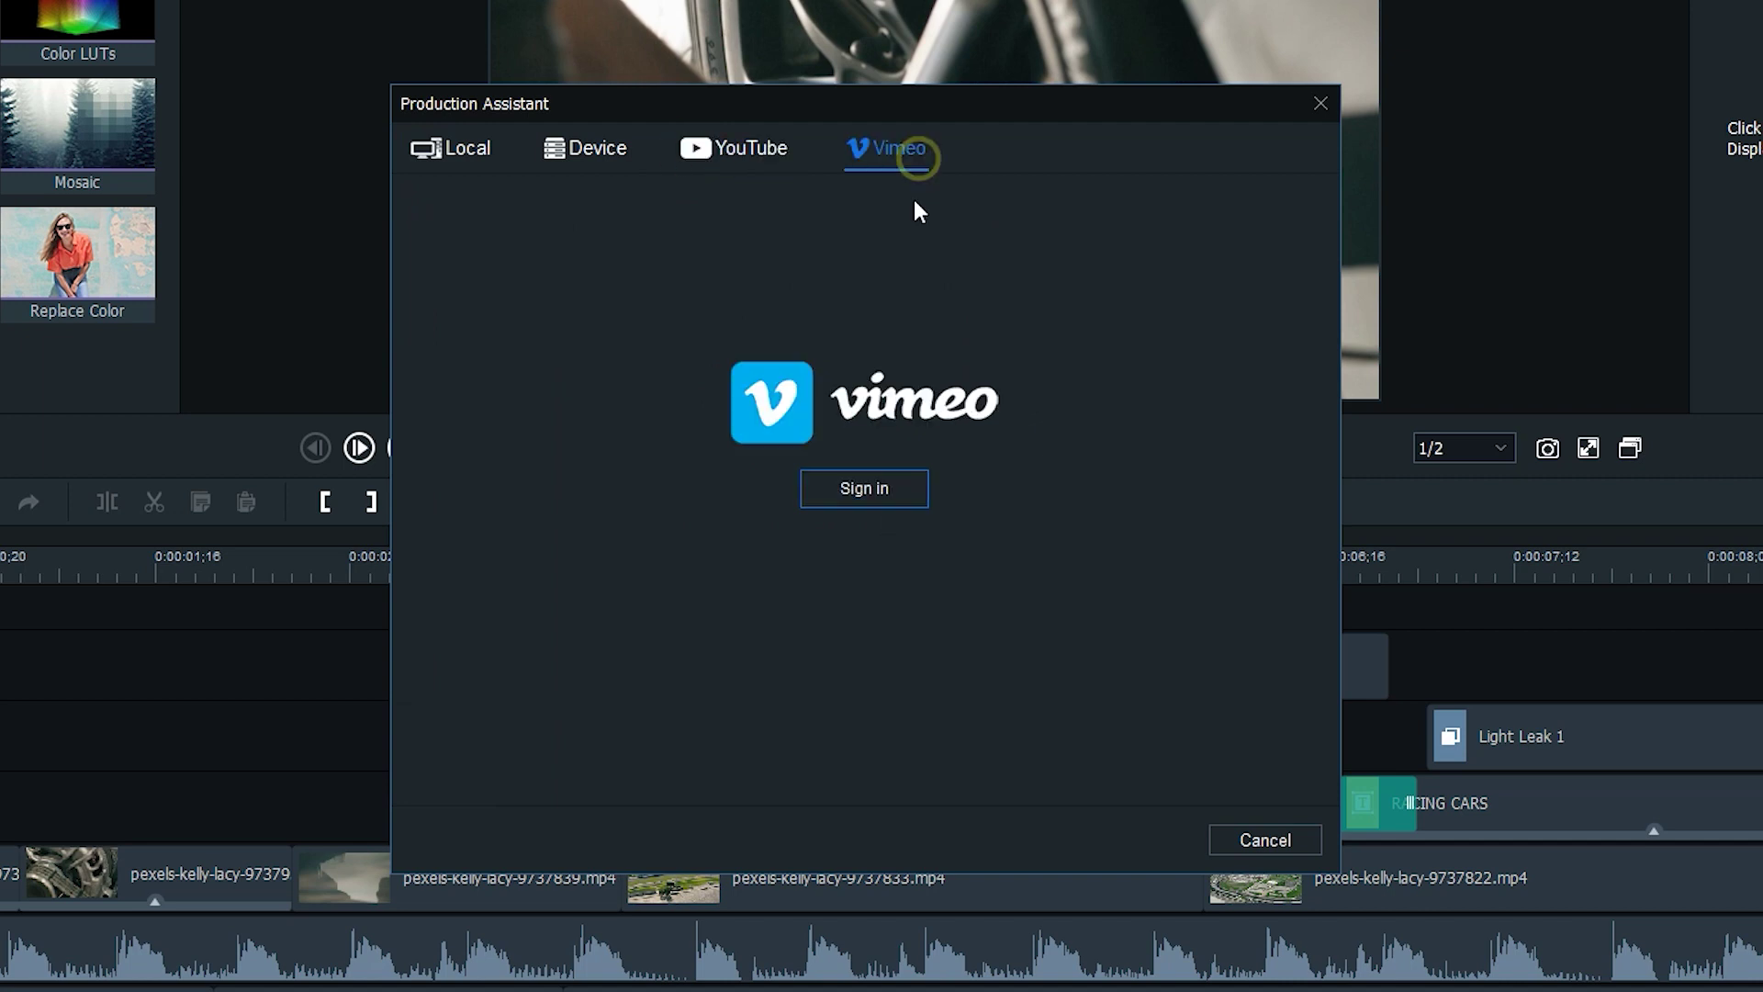
left_click(456, 151)
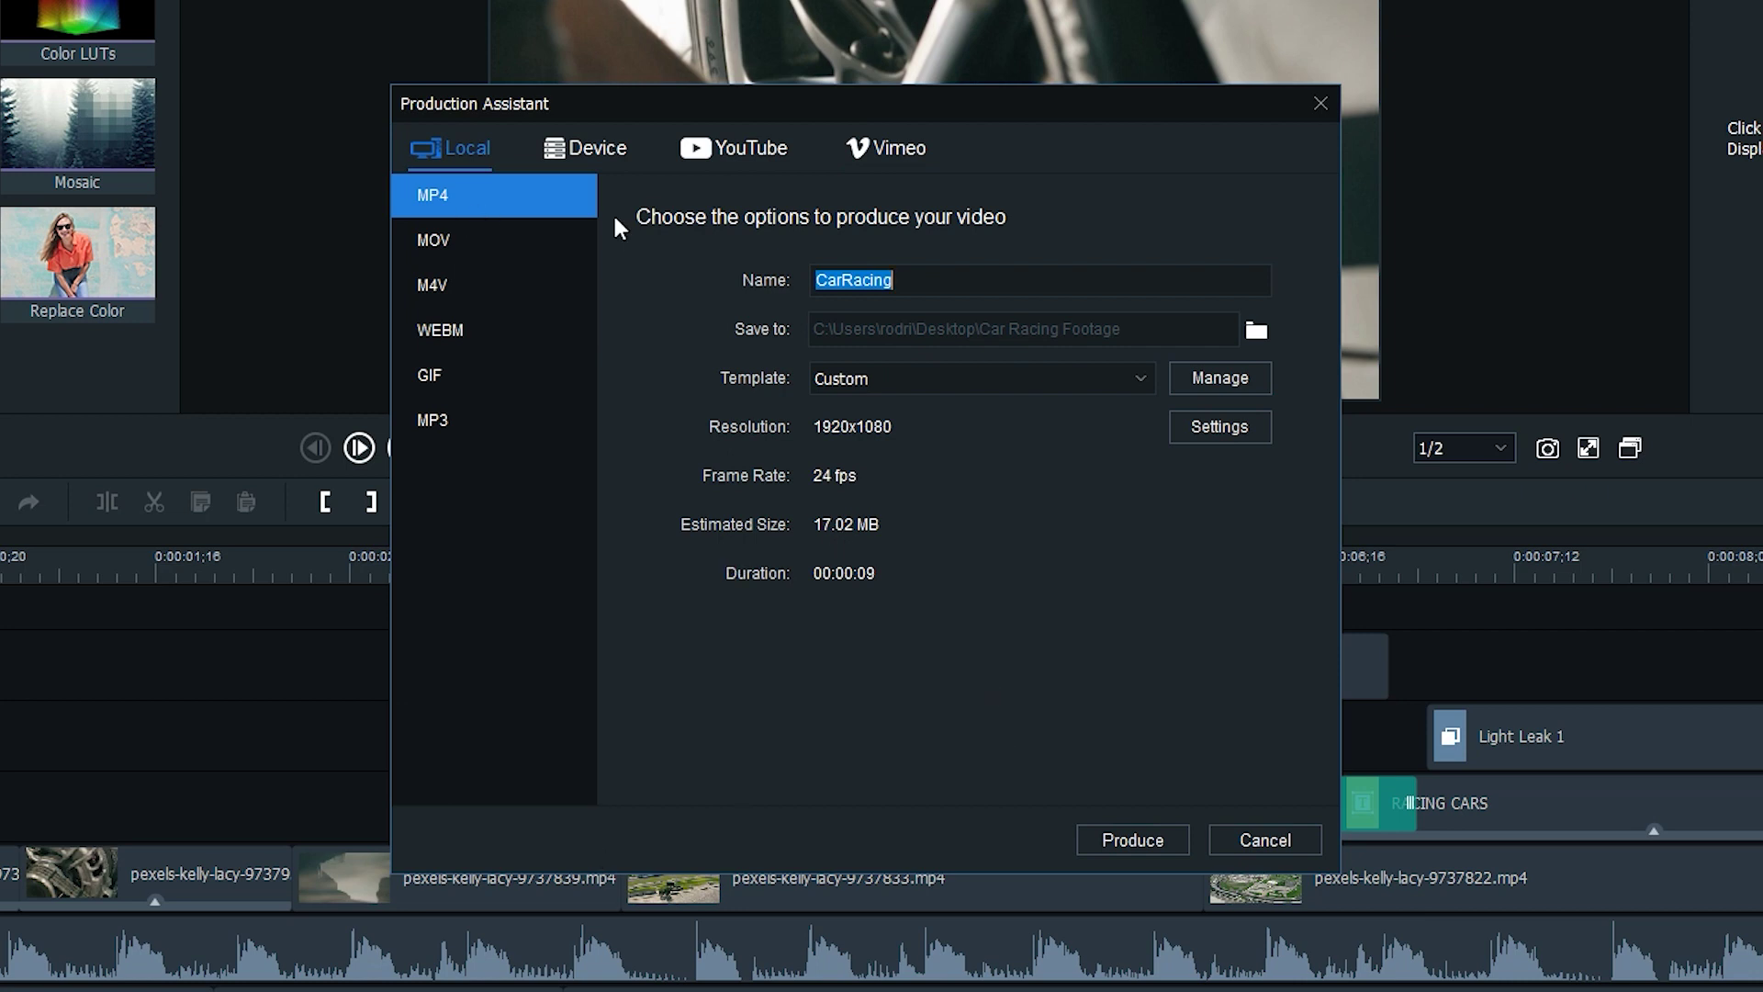
left_click(1197, 433)
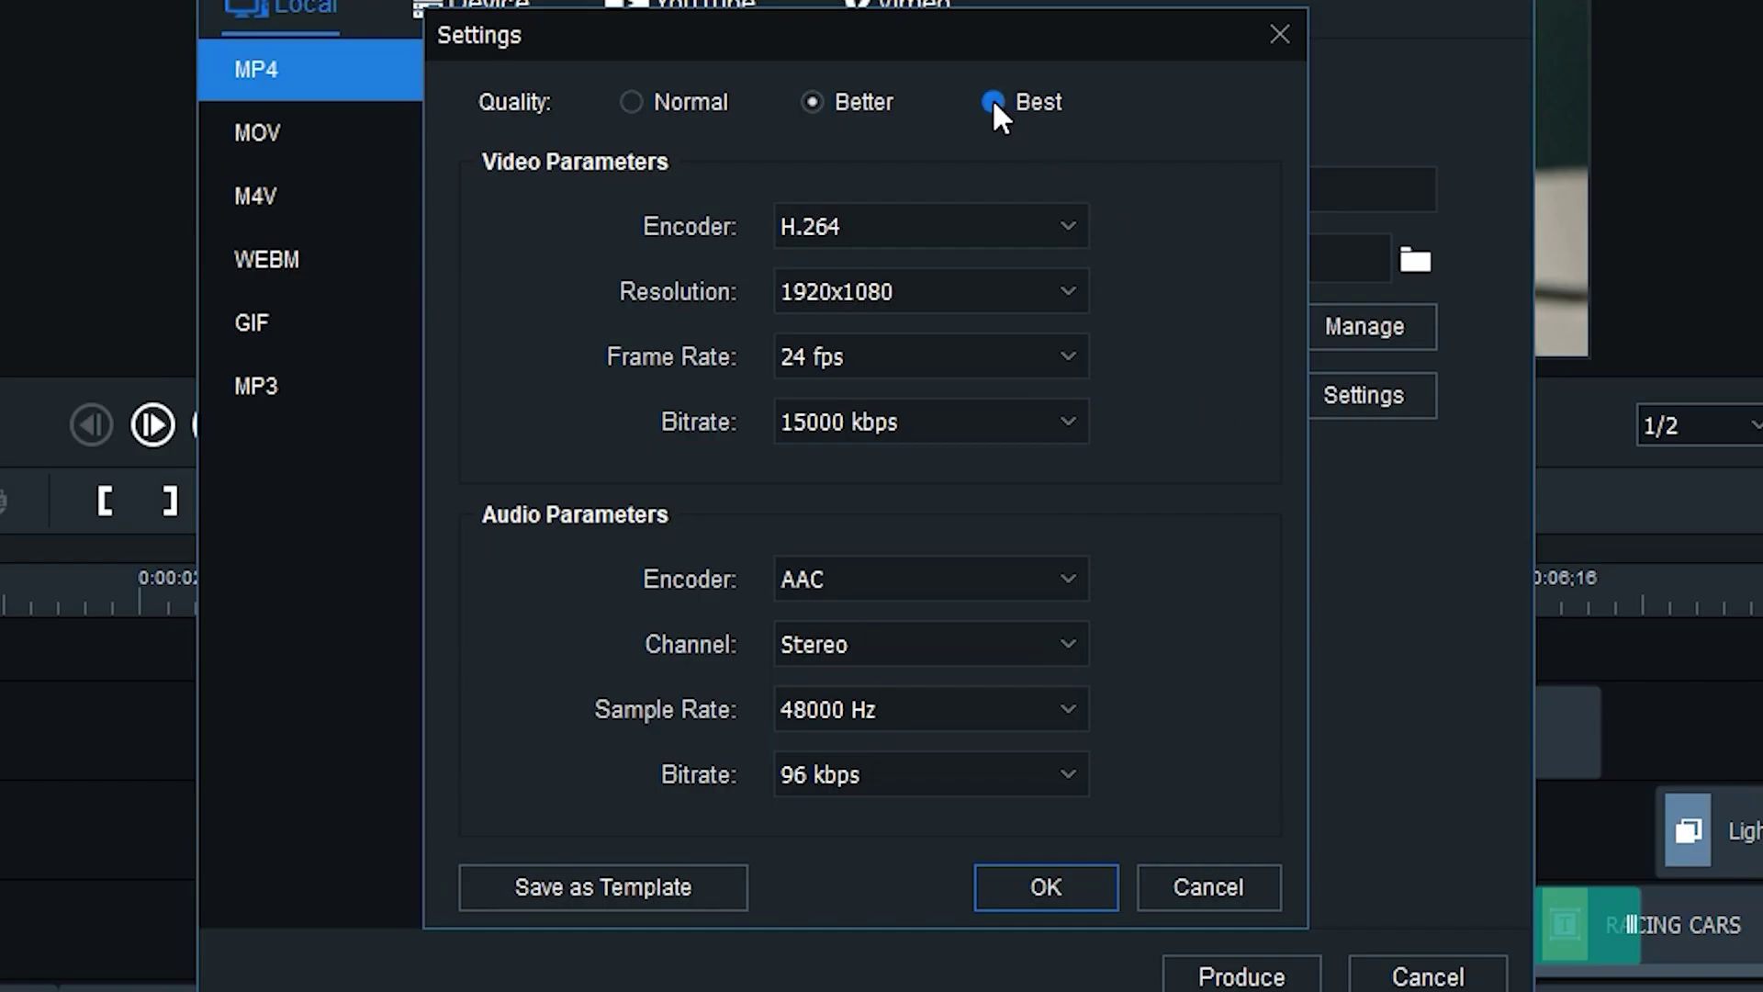
- Set export quality to Best, keeping H.264 video at 20000 kbps
left_click(991, 101)
left_click(1068, 228)
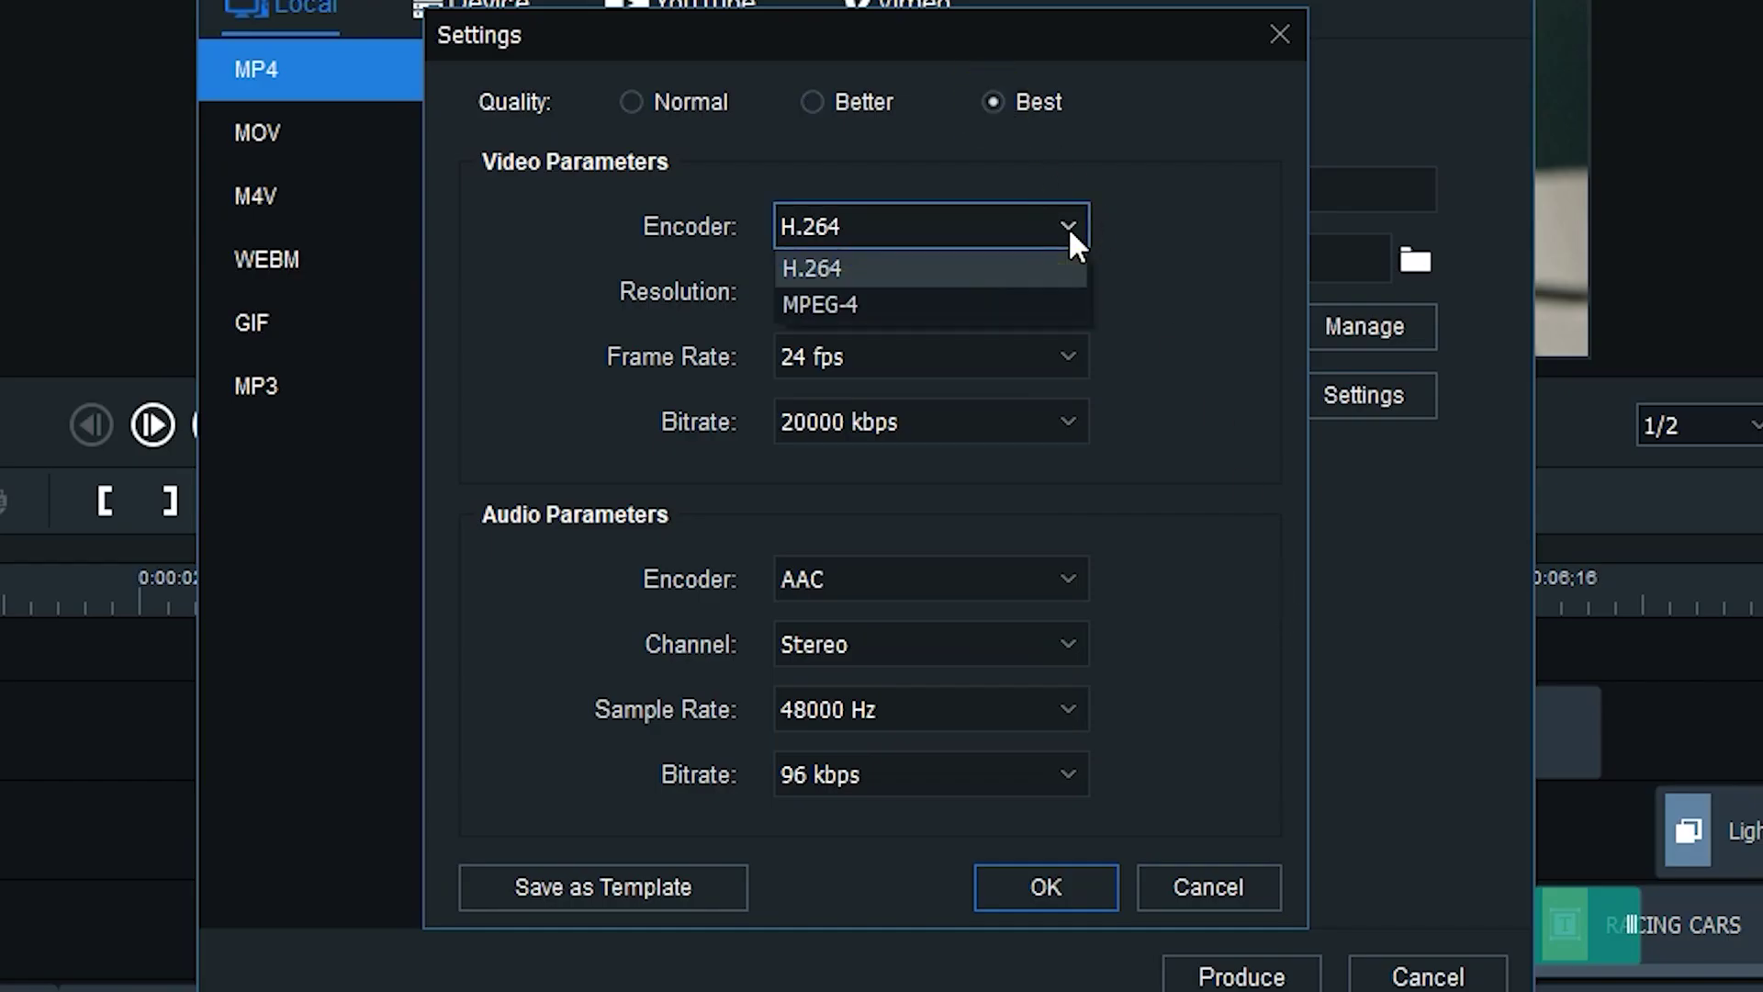
left_click(1071, 228)
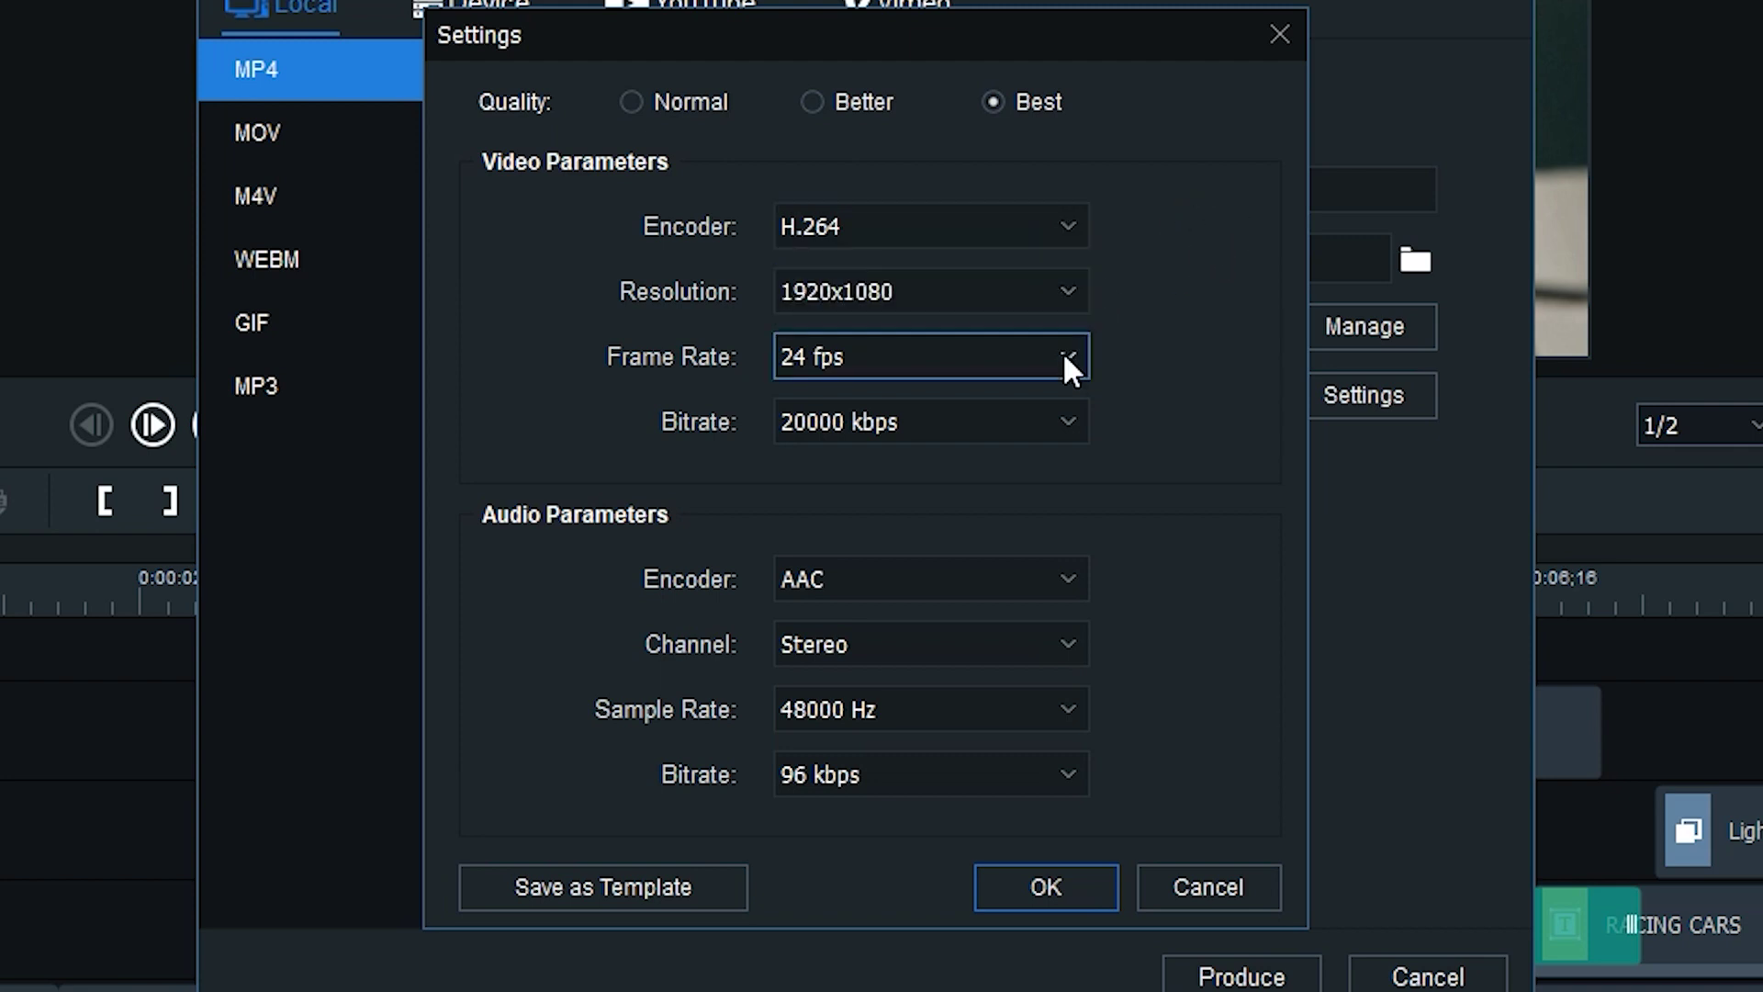
left_click(1054, 416)
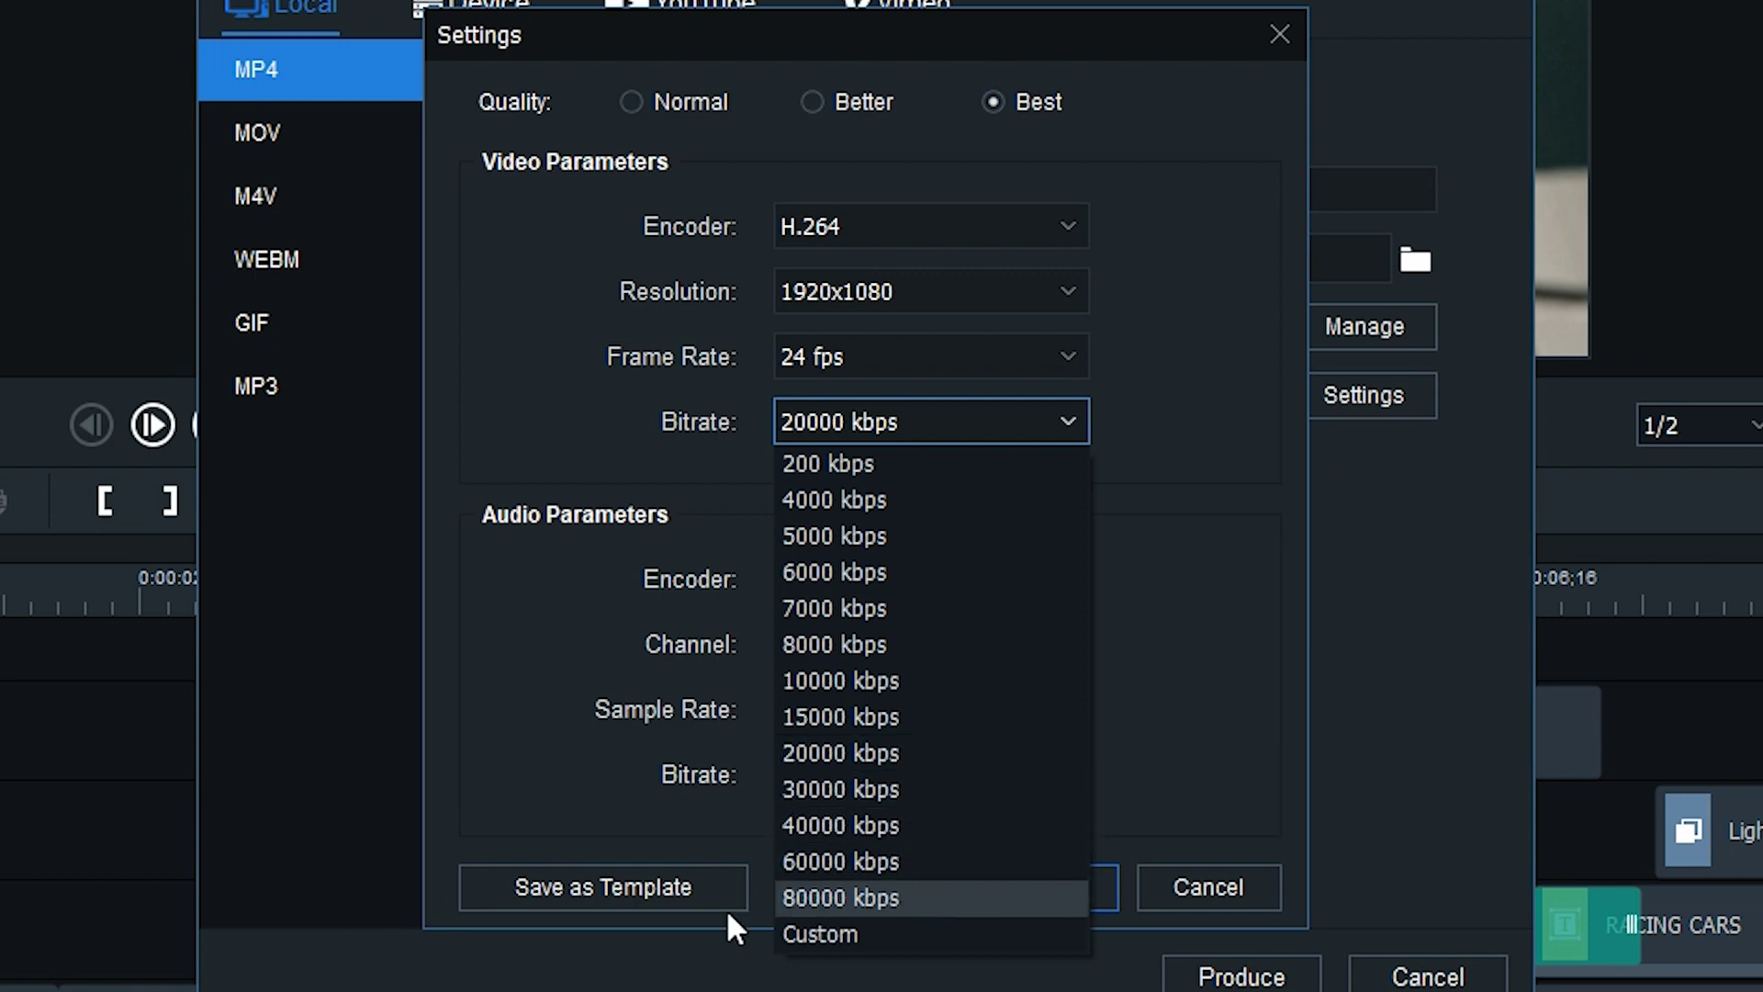
left_click(1277, 481)
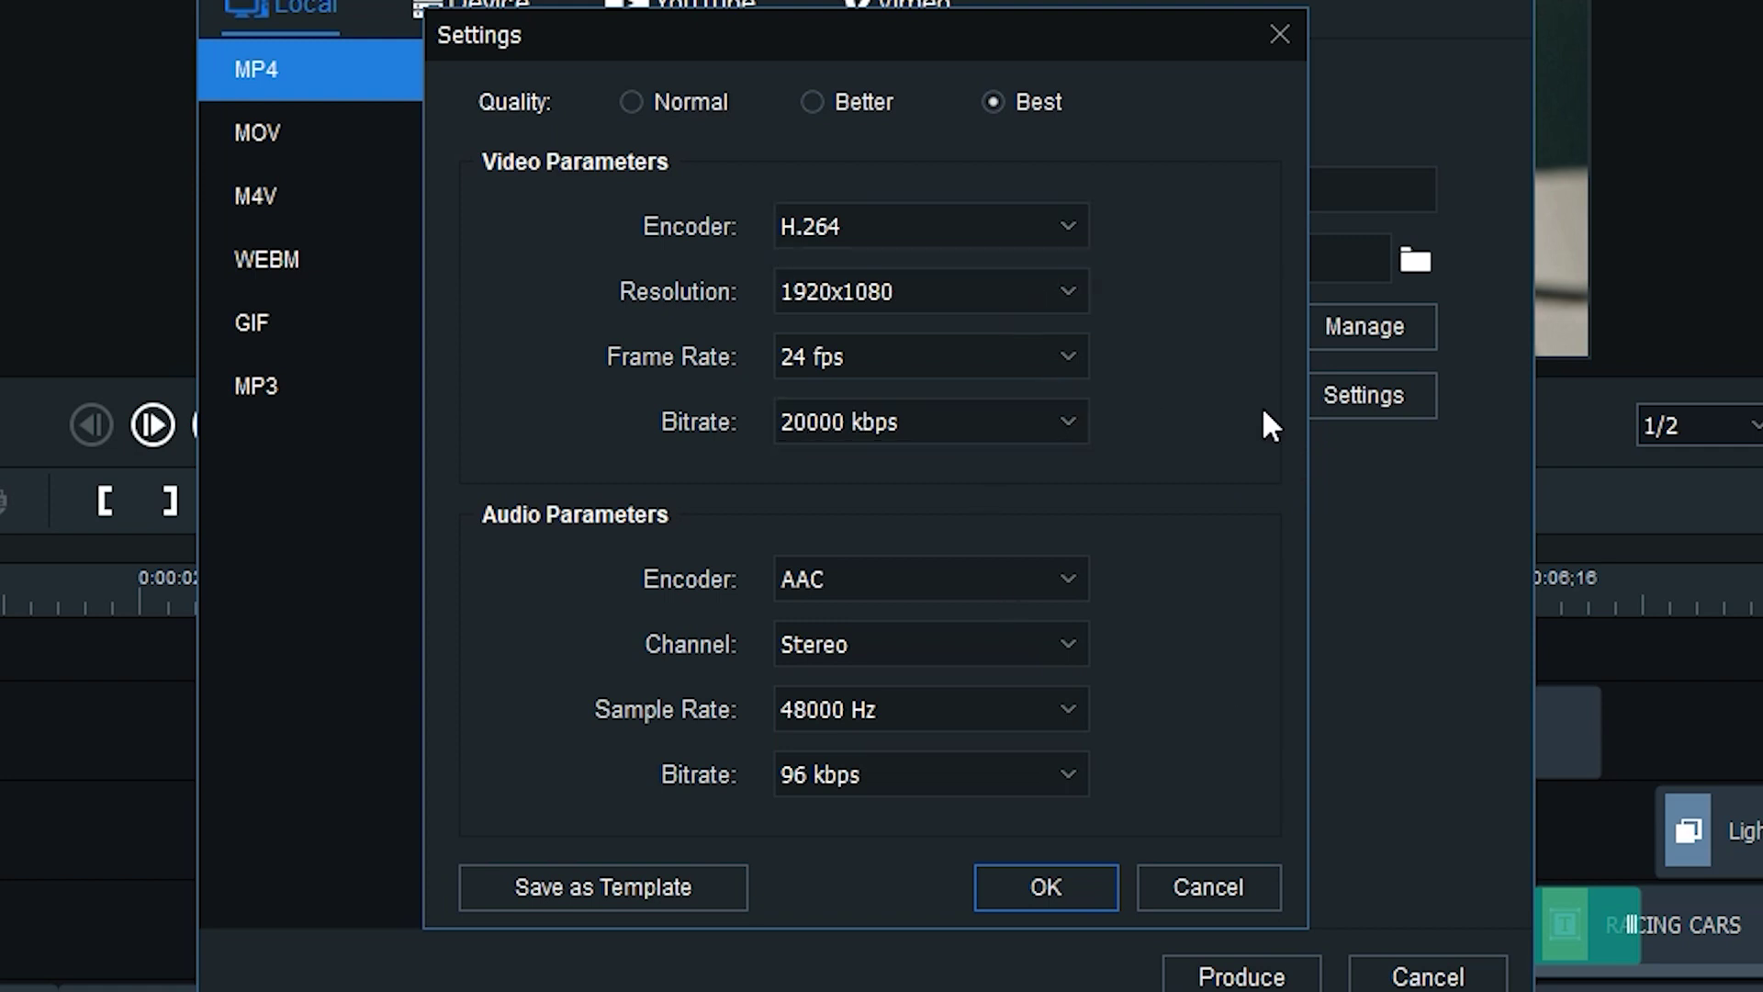
- Keep AAC audio and raise its bitrate to 192 kbps
left_click(1052, 580)
left_click(1234, 567)
left_click(1072, 761)
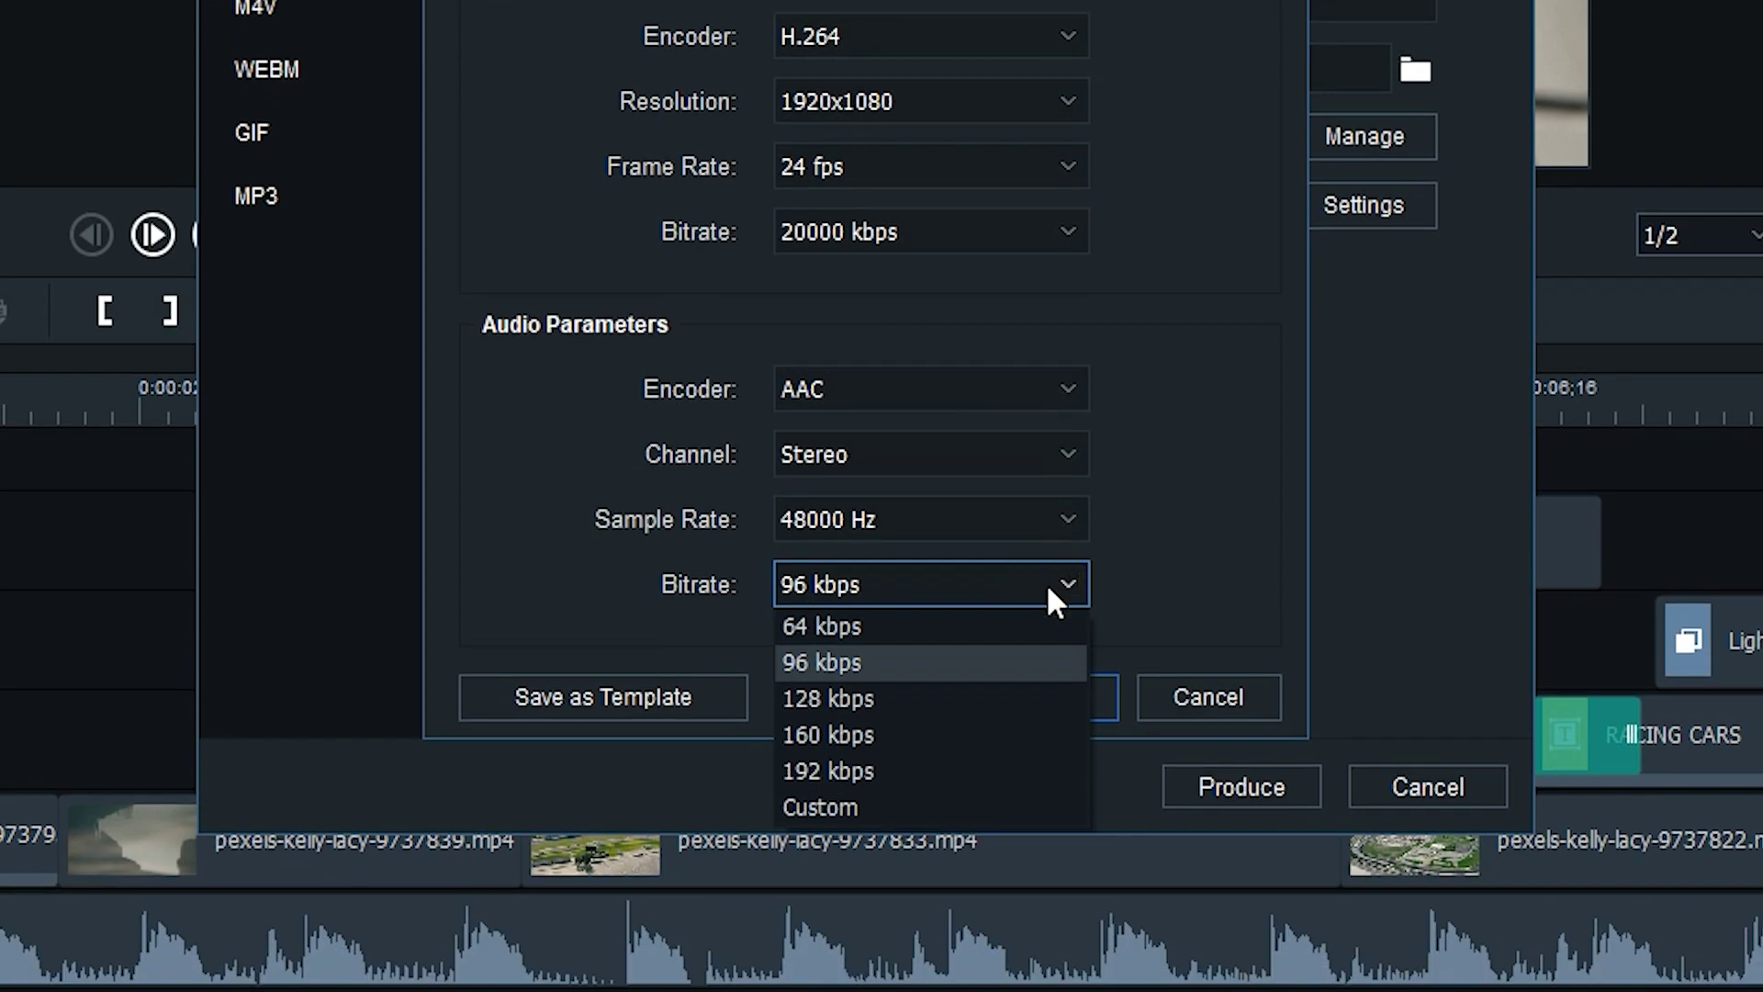
left_click(977, 767)
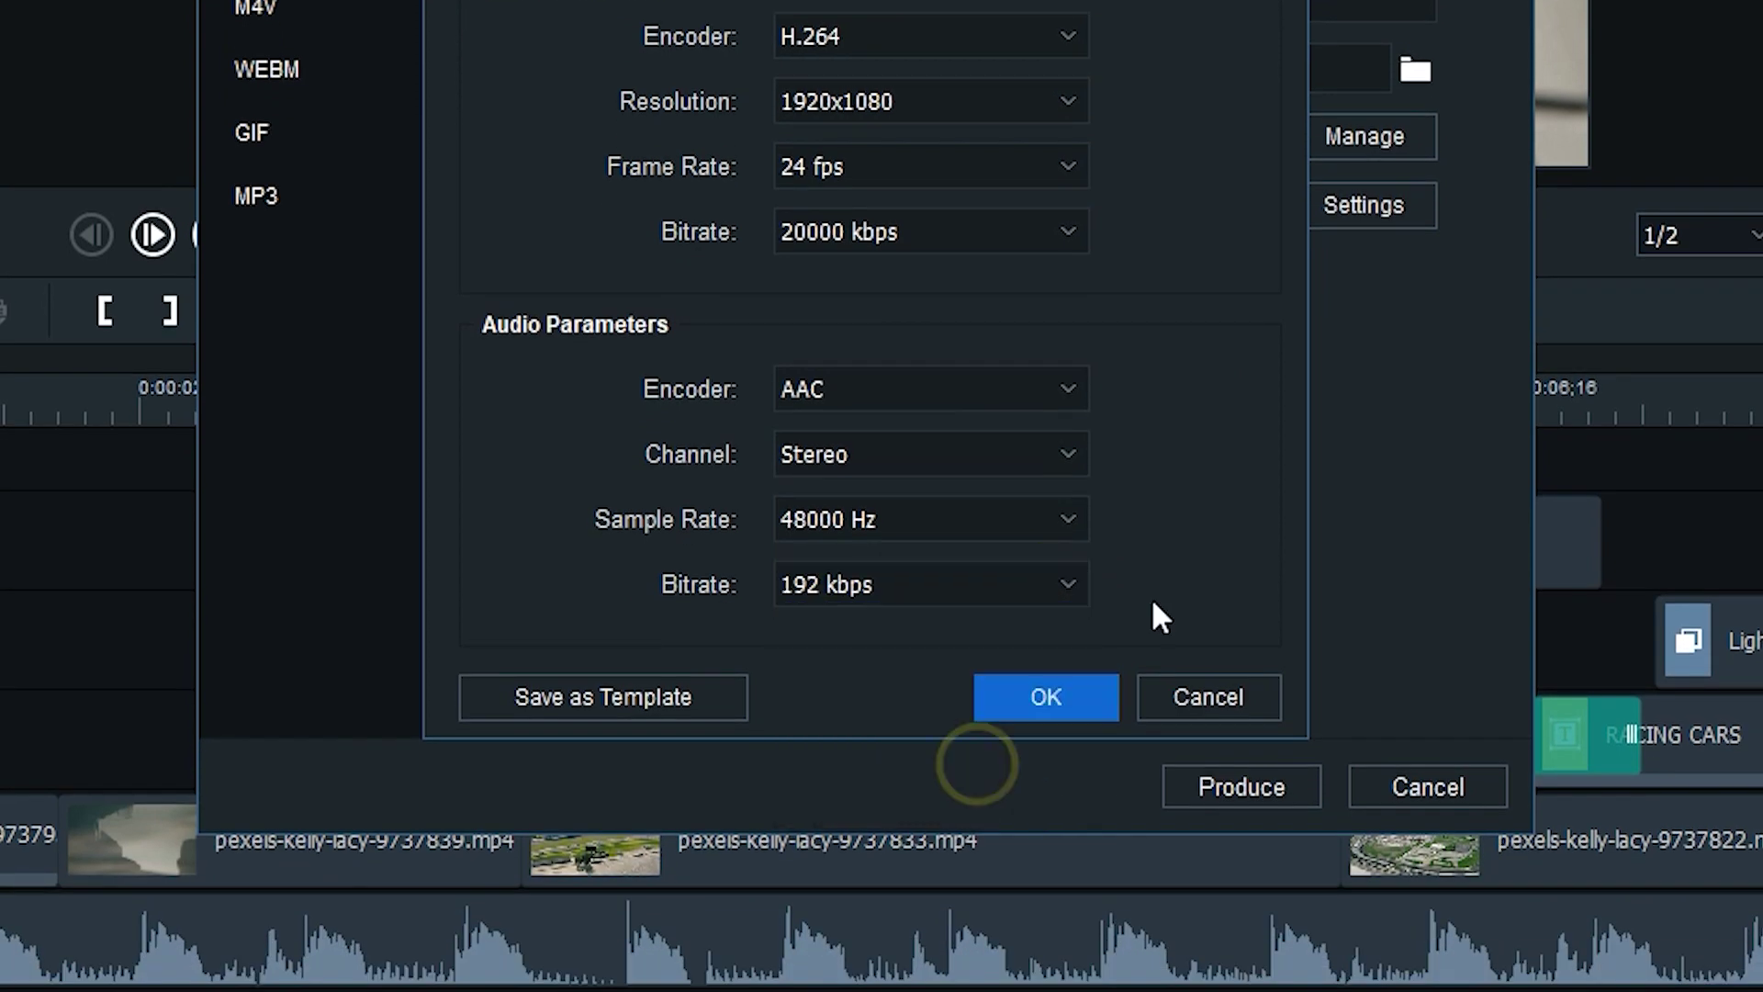
- Save the settings as a new template named 'High Quality MP'
left_click(701, 700)
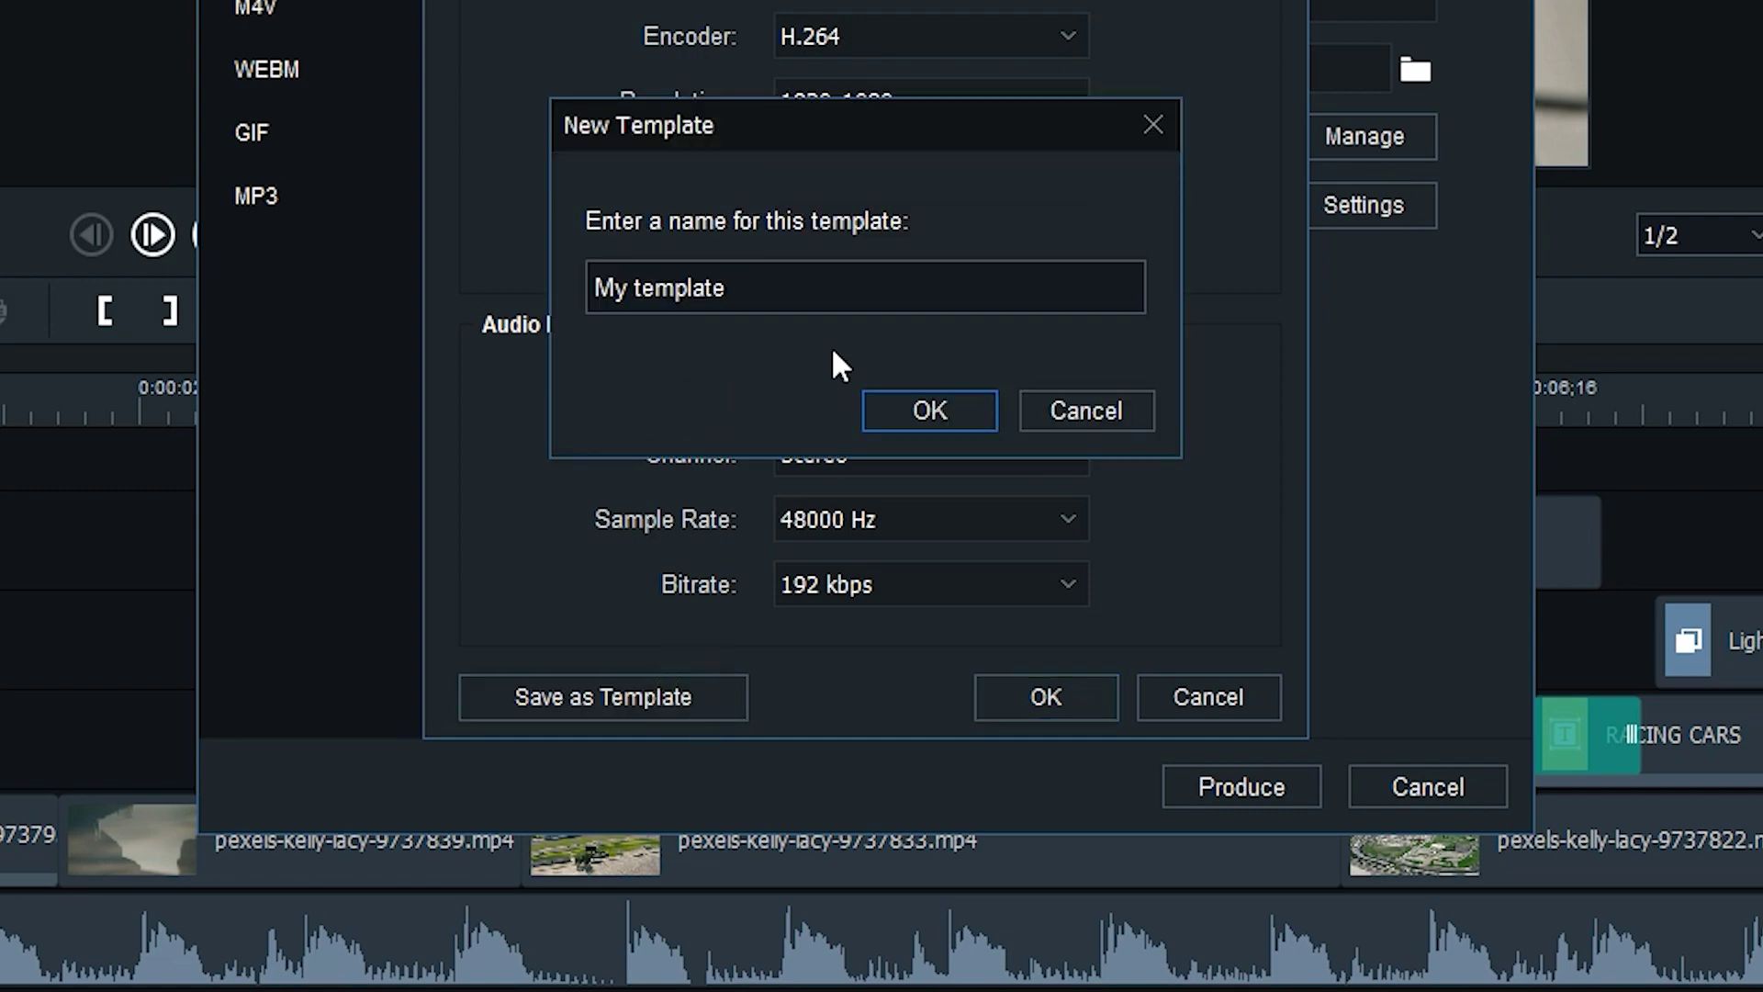
triple_click(818, 289)
type("High Quality")
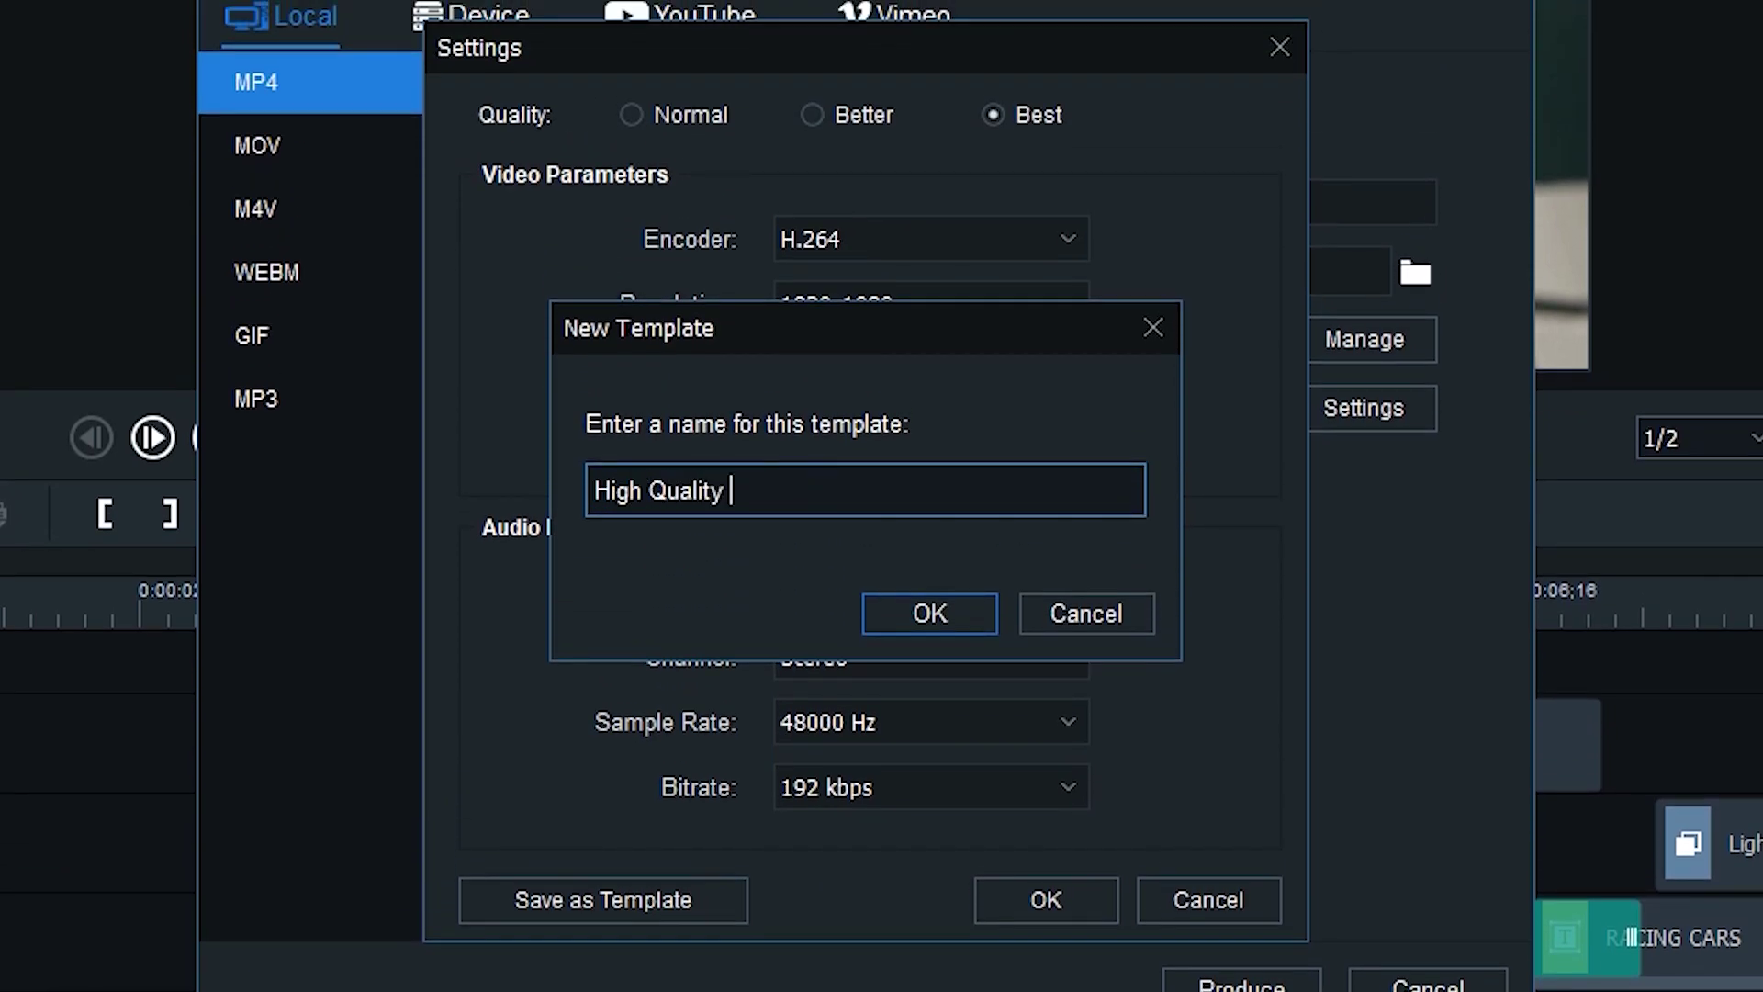
type(" MP4")
- Save the 'High Quality MP4' template and render the intro to CarRacing.mp4 at 1920x1080
left_click(971, 608)
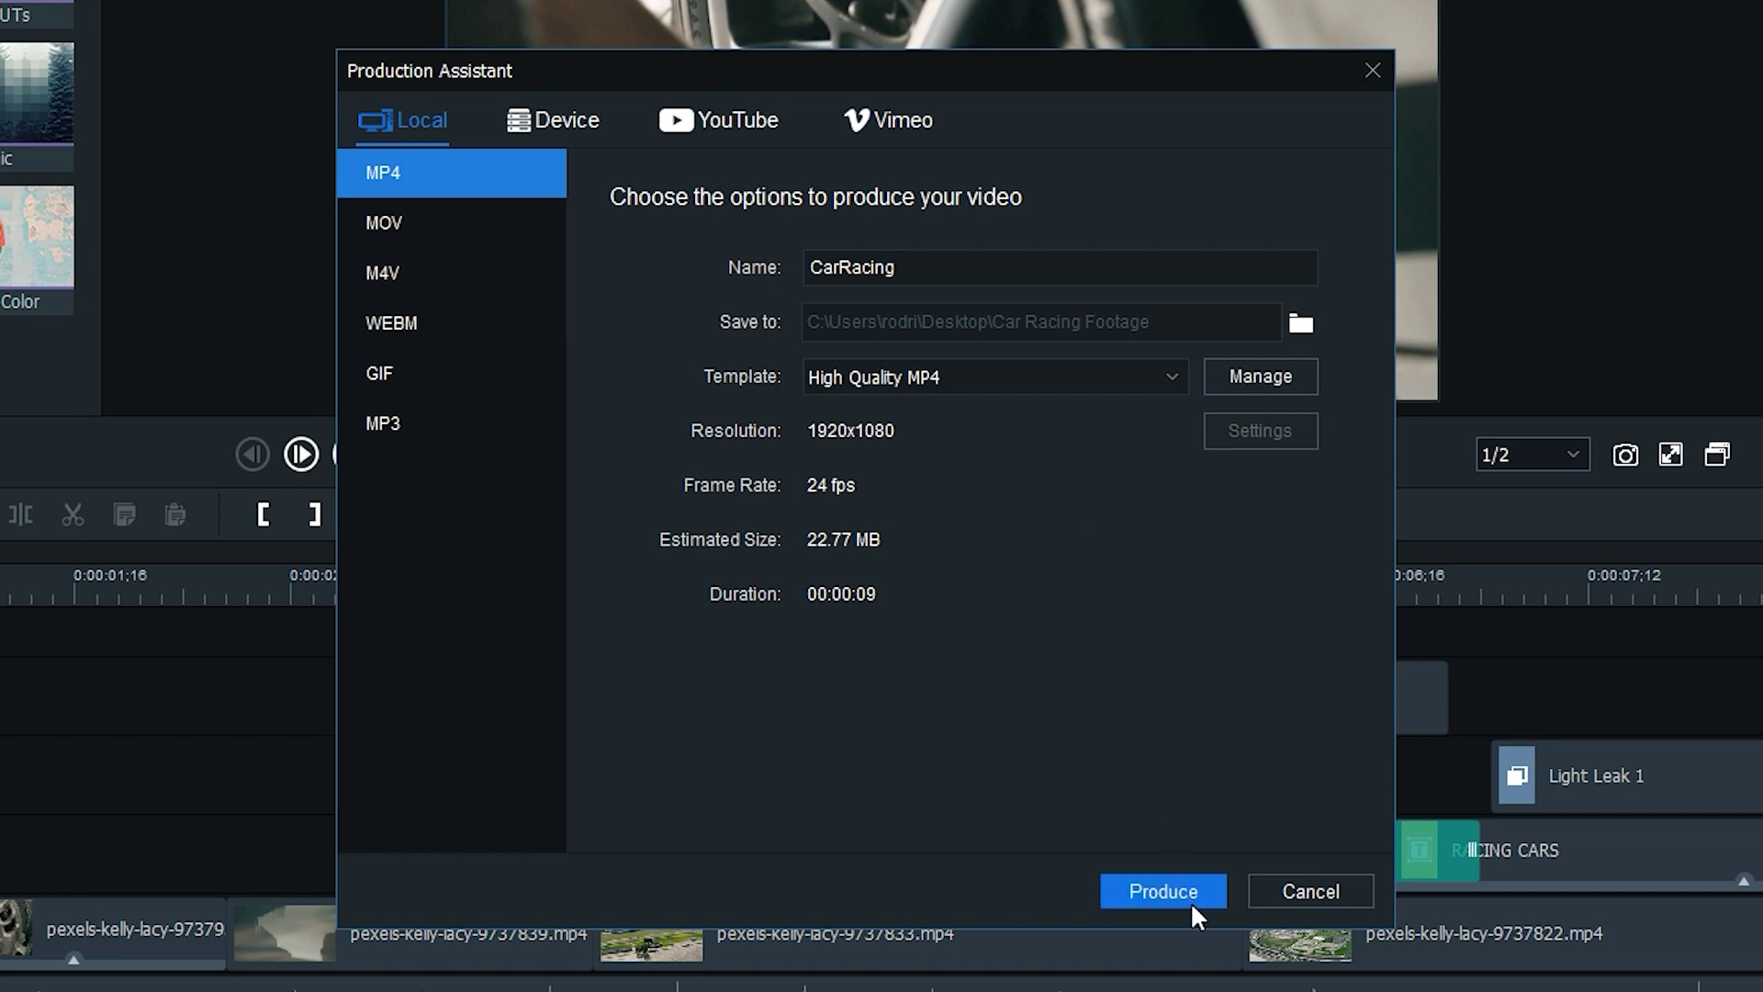
left_click(1163, 890)
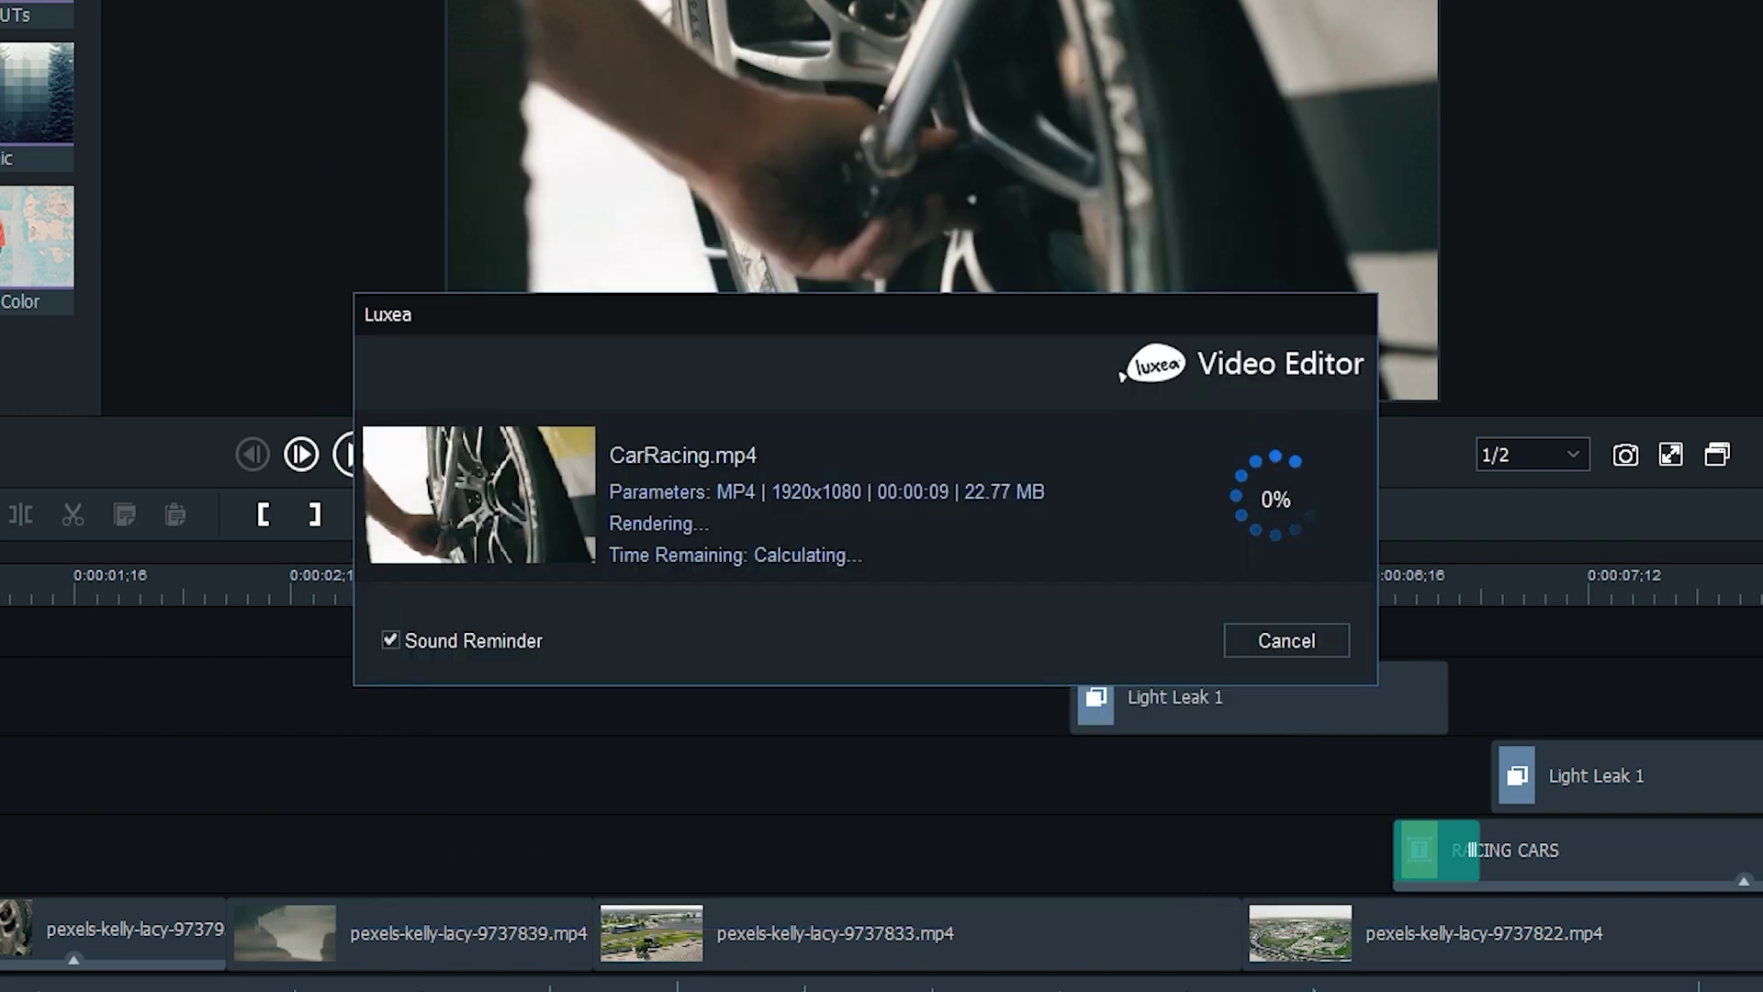